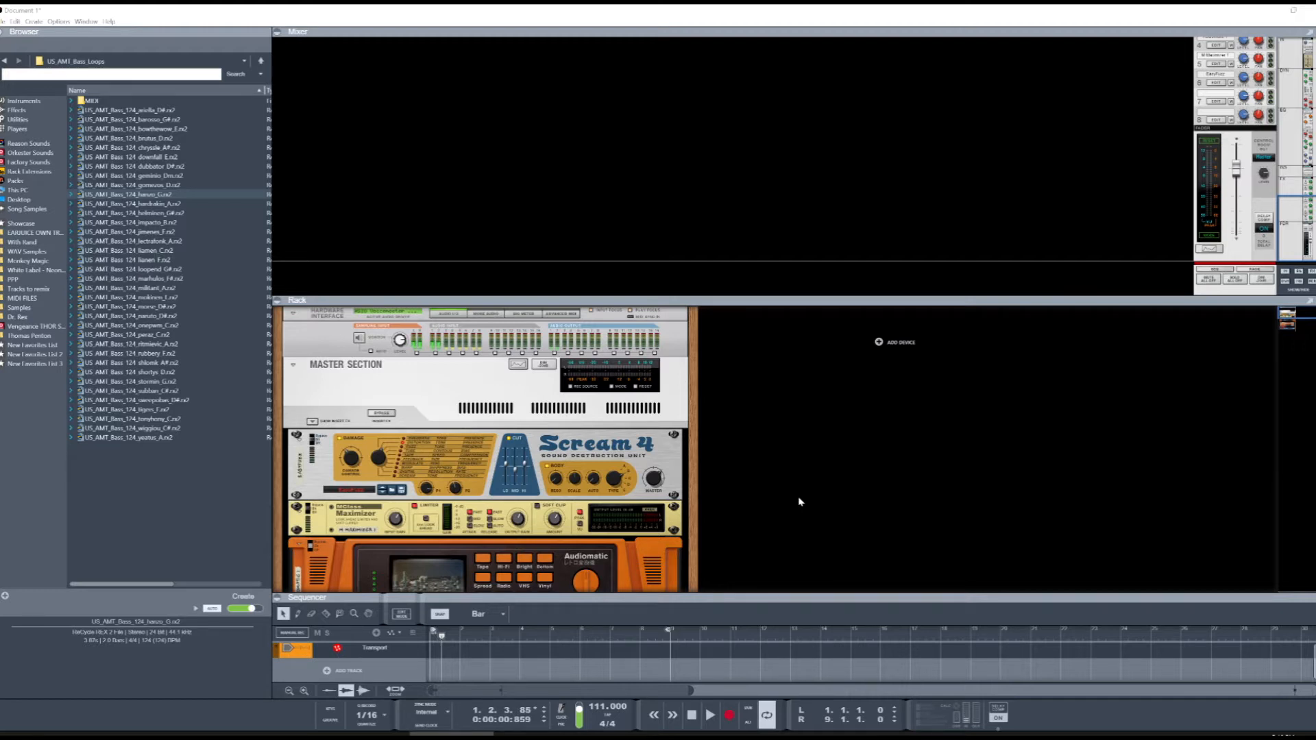
Step: Look through the mixer's master section, from the sends and inserts down to the master fader
{"action": "scroll", "coordinate": [1239, 195], "scroll_direction": "up", "scroll_amount": 5}
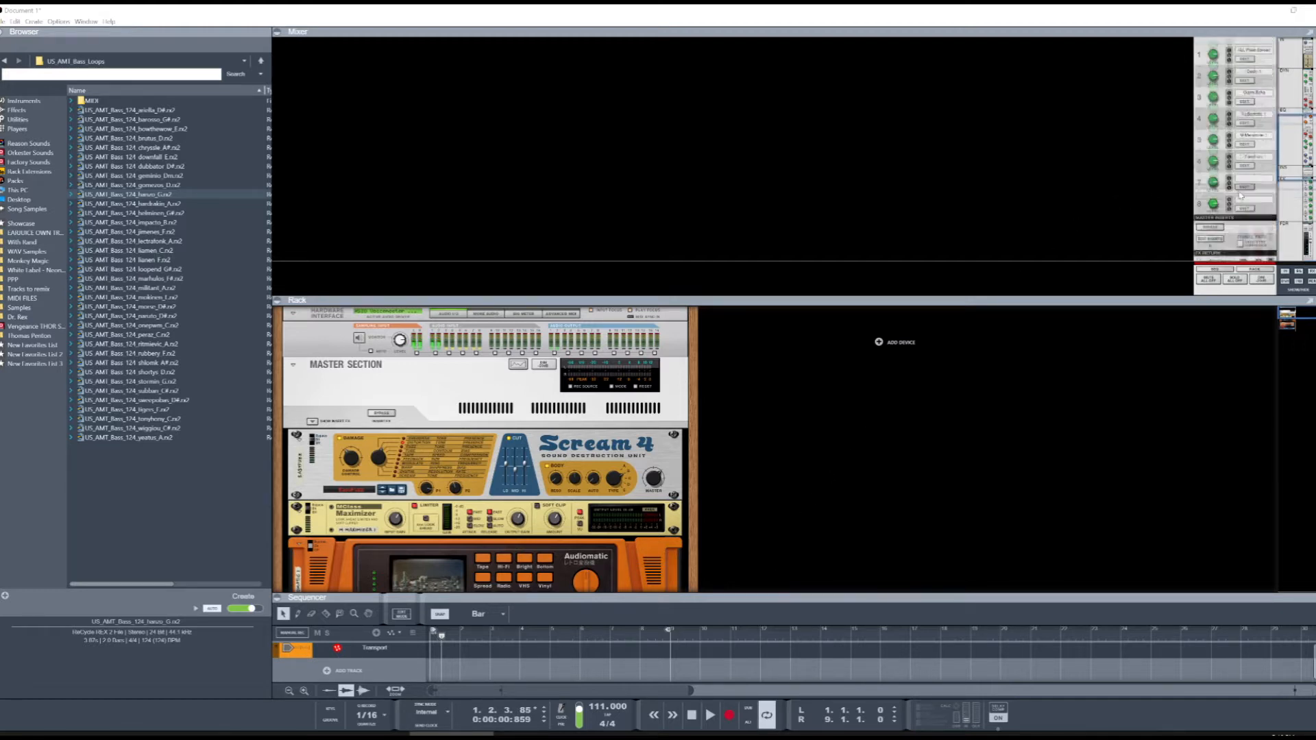
{"action": "scroll", "coordinate": [1239, 195], "scroll_direction": "down", "scroll_amount": 5}
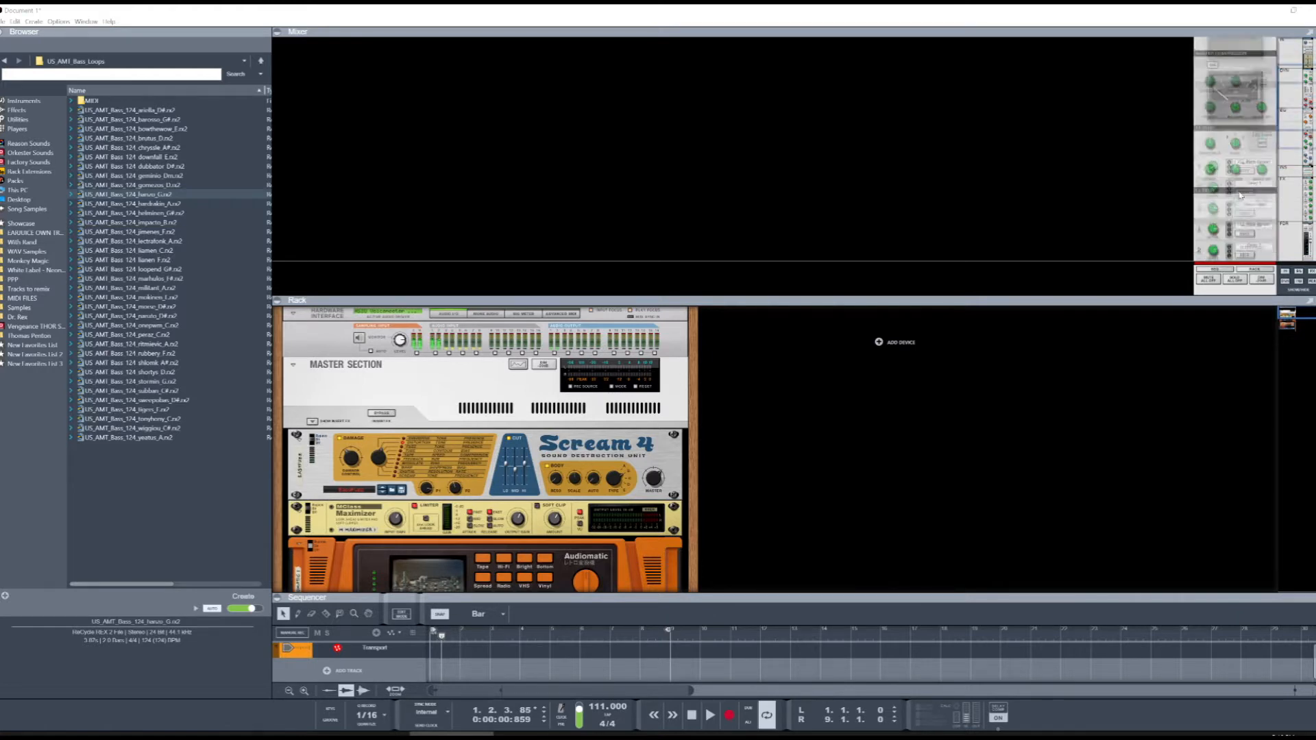
{"action": "scroll", "coordinate": [1244, 200], "scroll_direction": "down", "scroll_amount": 5}
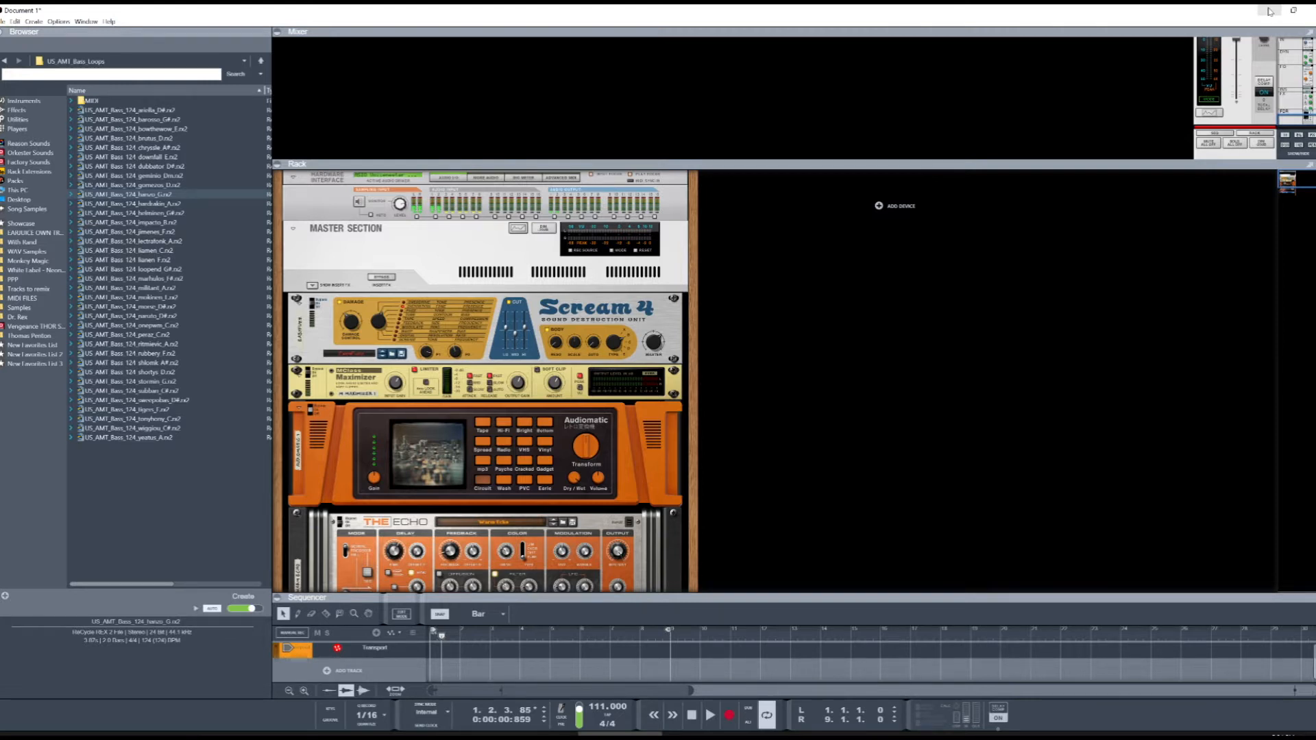
Step: Switch to Reason+ Companion, look over the Animated Melodies pack, and return to the Sound Packs overview
{"action": "left_click", "coordinate": [1268, 11]}
{"action": "scroll", "coordinate": [798, 399], "scroll_direction": "down", "scroll_amount": 1}
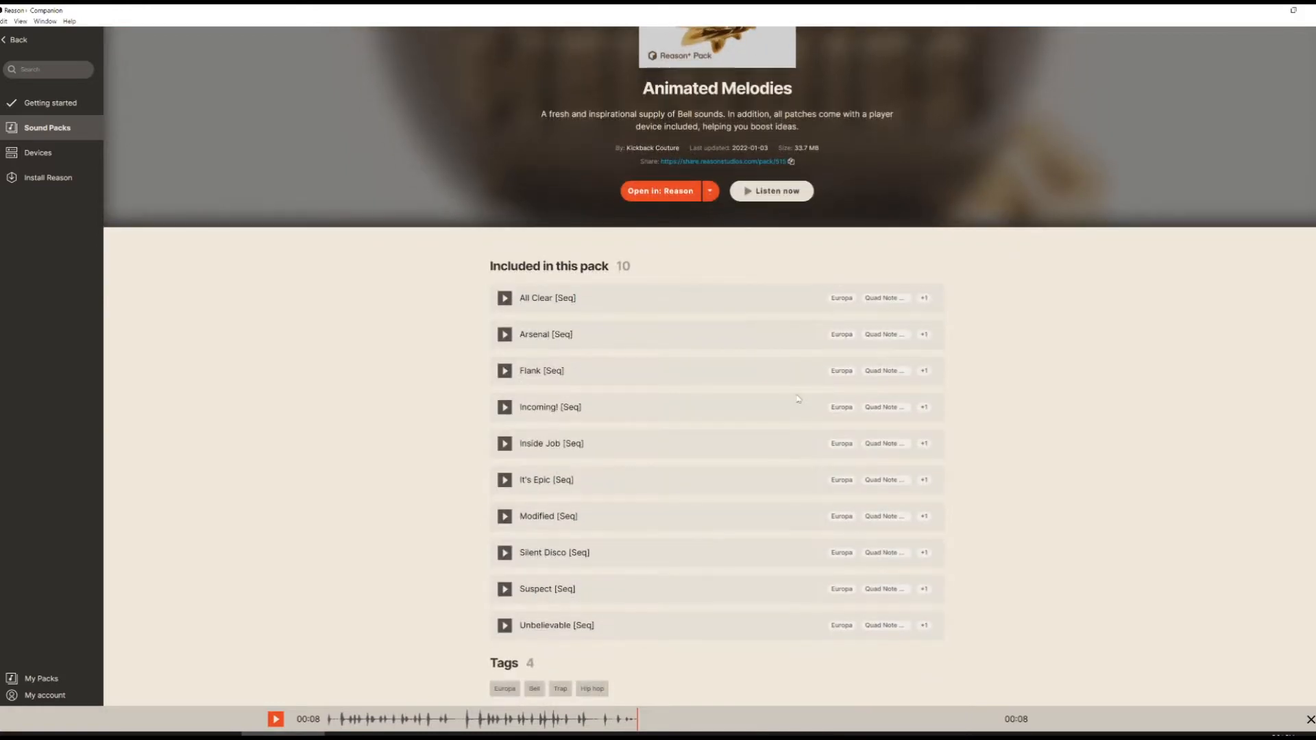
{"action": "scroll", "coordinate": [654, 450], "scroll_direction": "up", "scroll_amount": 3}
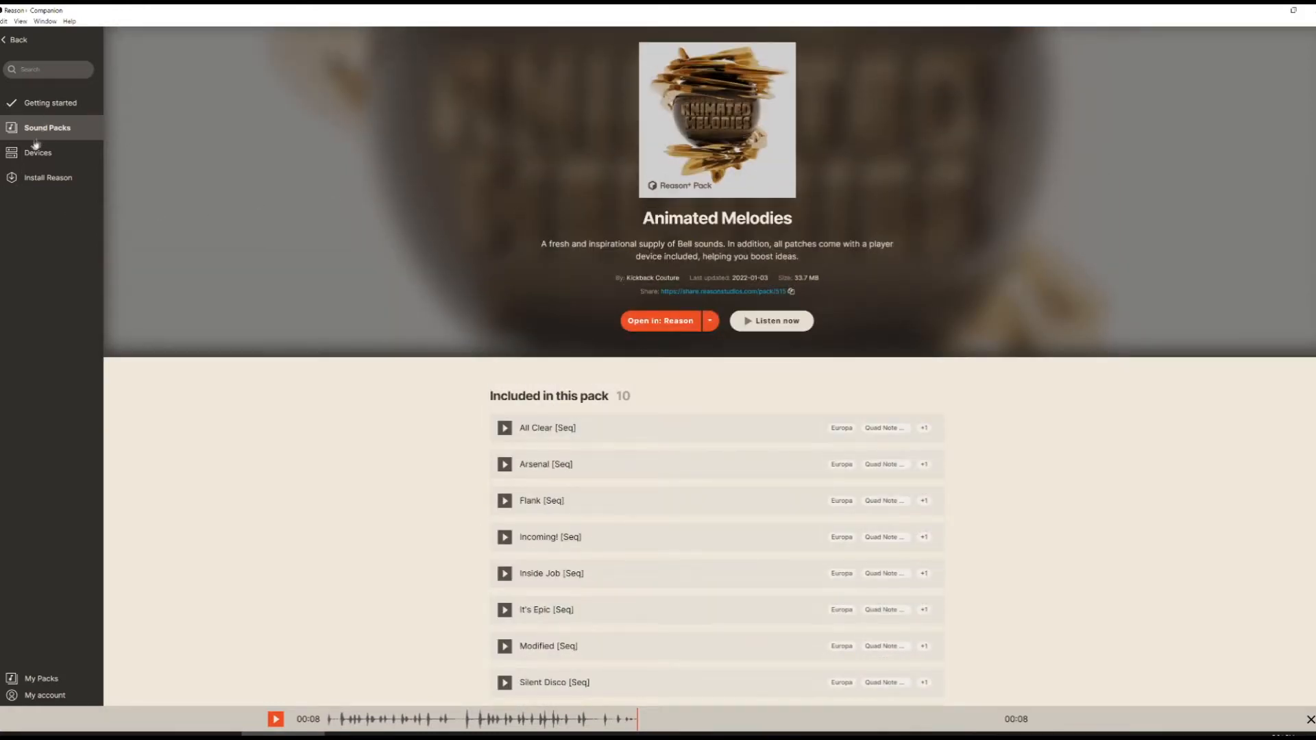
{"action": "left_click", "coordinate": [55, 130]}
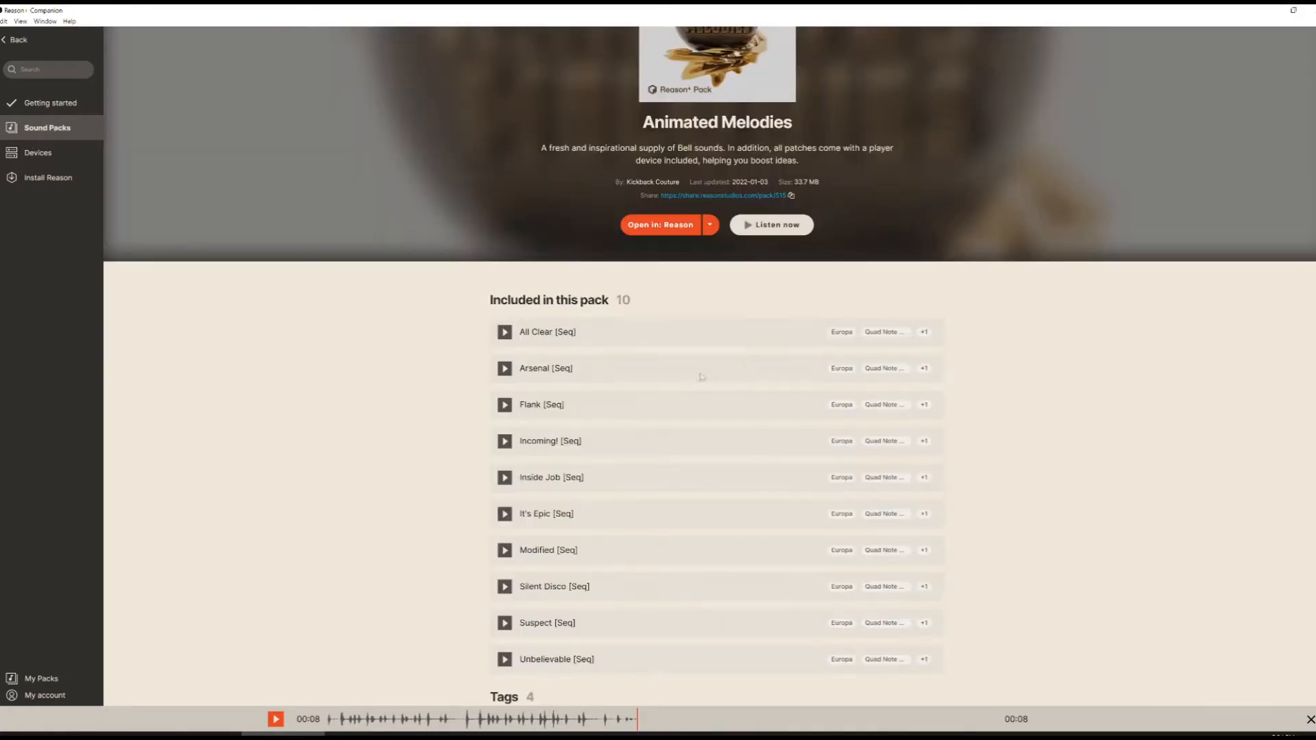
{"action": "scroll", "coordinate": [798, 399], "scroll_direction": "down", "scroll_amount": 1}
{"action": "scroll", "coordinate": [655, 450], "scroll_direction": "up", "scroll_amount": 3}
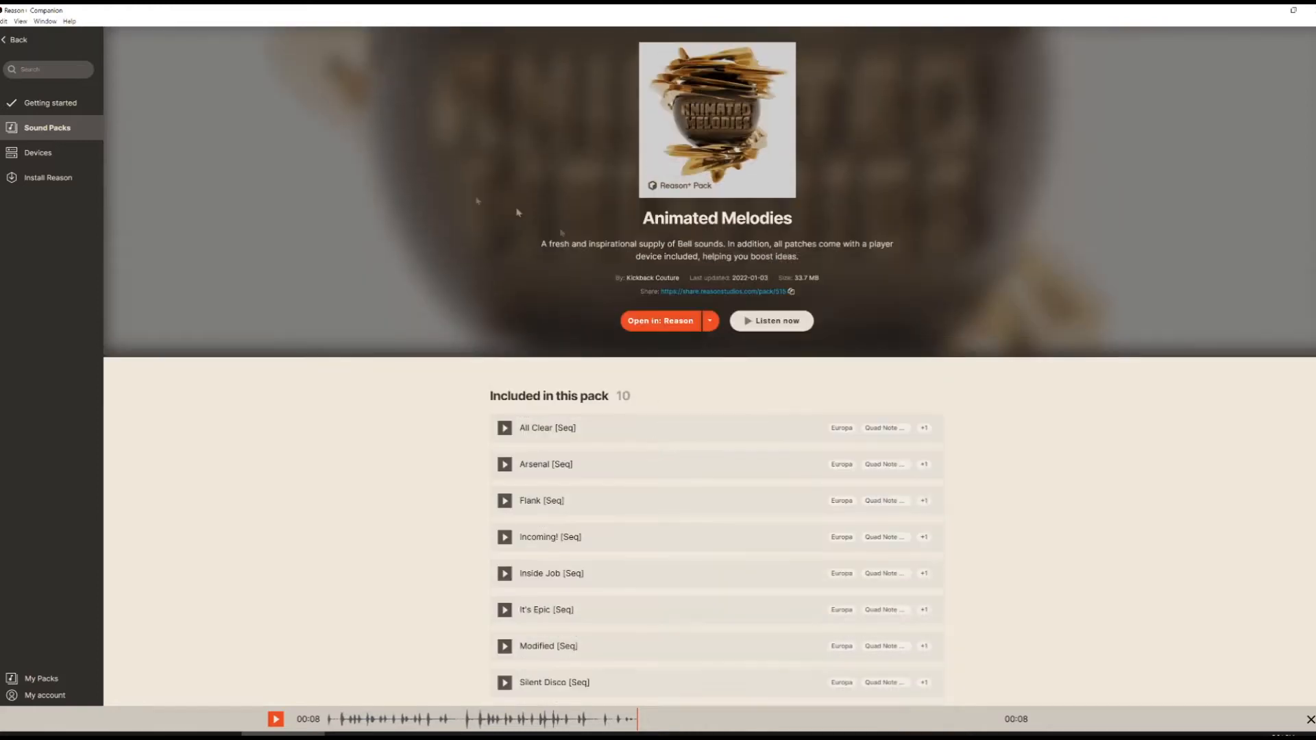
{"action": "left_click", "coordinate": [56, 132]}
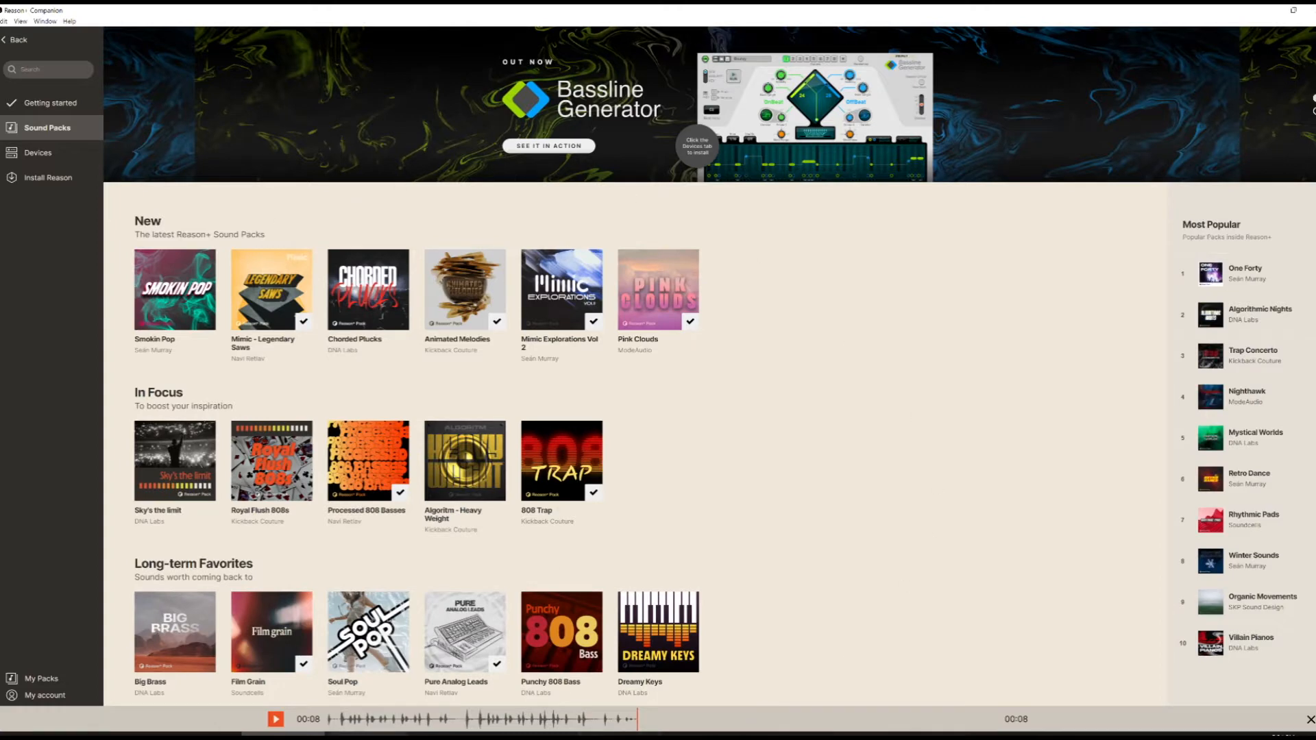
{"action": "scroll", "coordinate": [719, 407], "scroll_direction": "down", "scroll_amount": 3}
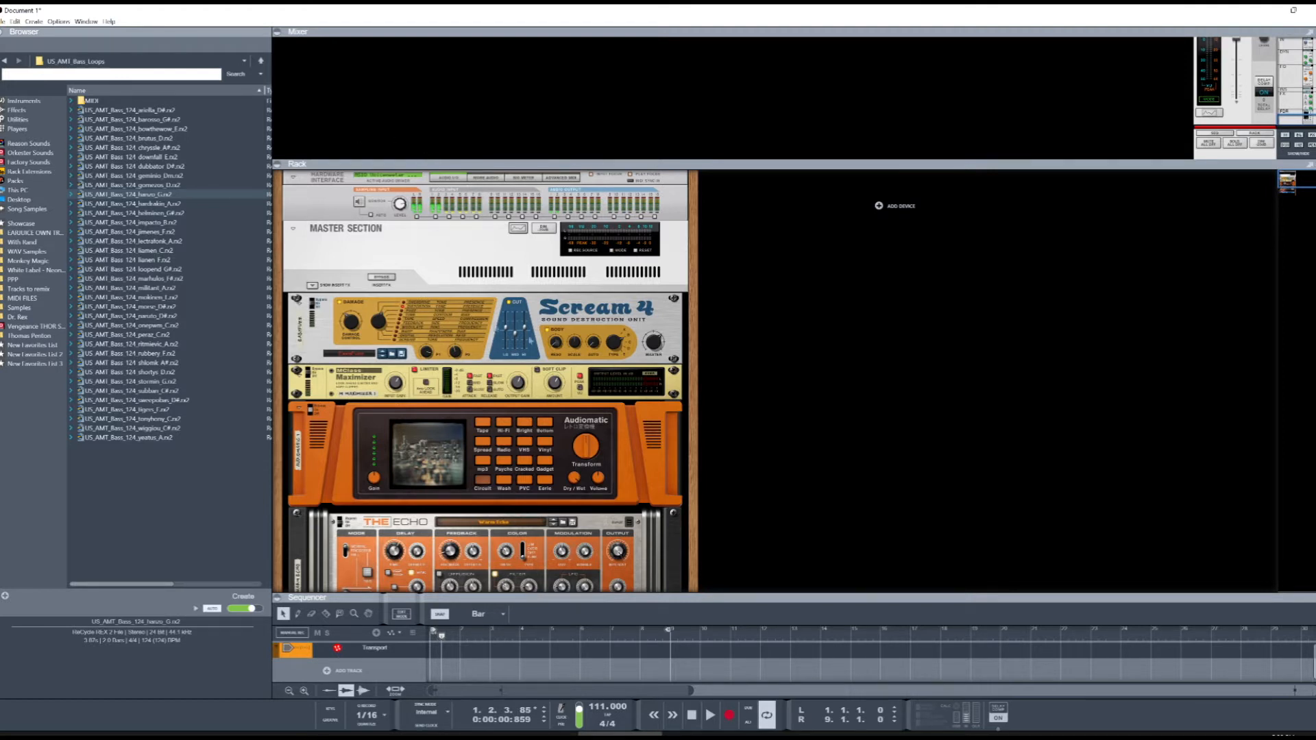
Step: Enlarge the sequencer area over the lower part of the rack and return the song position to the start of bar 1
{"action": "scroll", "coordinate": [540, 431], "scroll_direction": "down", "scroll_amount": 3}
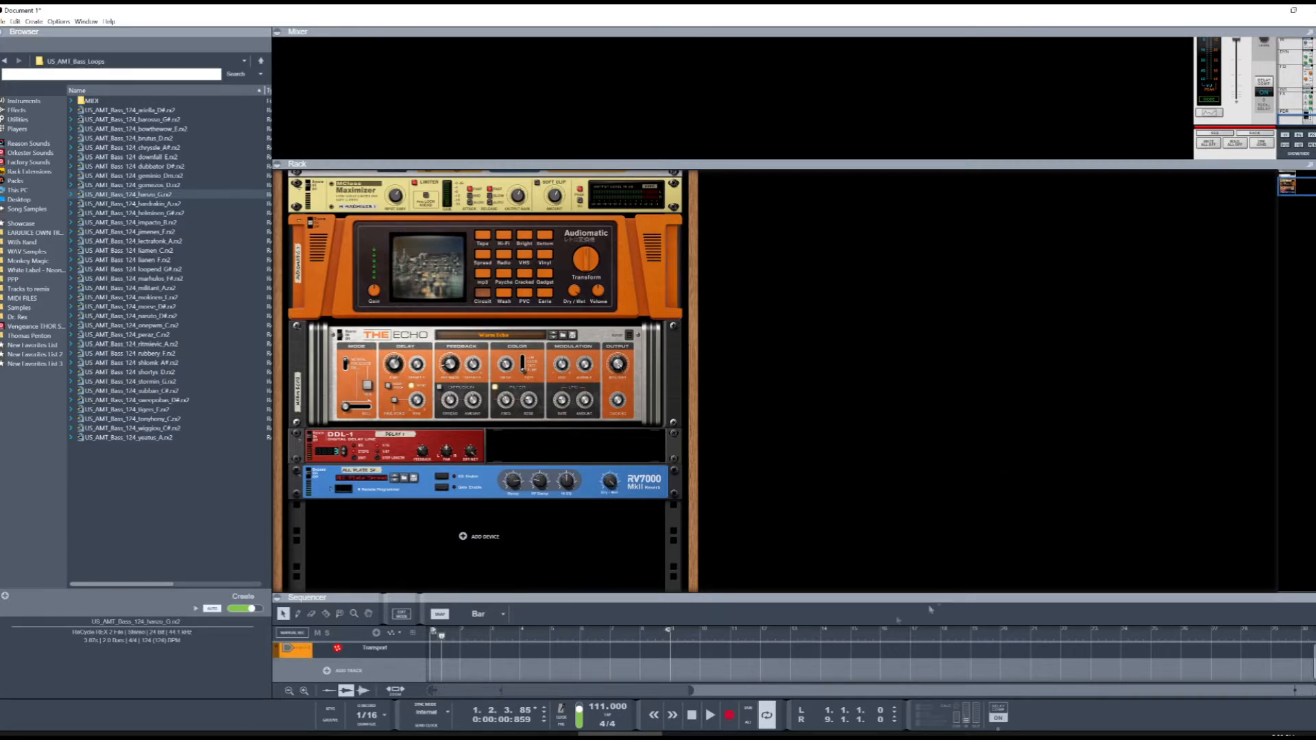
{"action": "left_click_drag", "start_coordinate": [757, 594], "coordinate": [778, 303]}
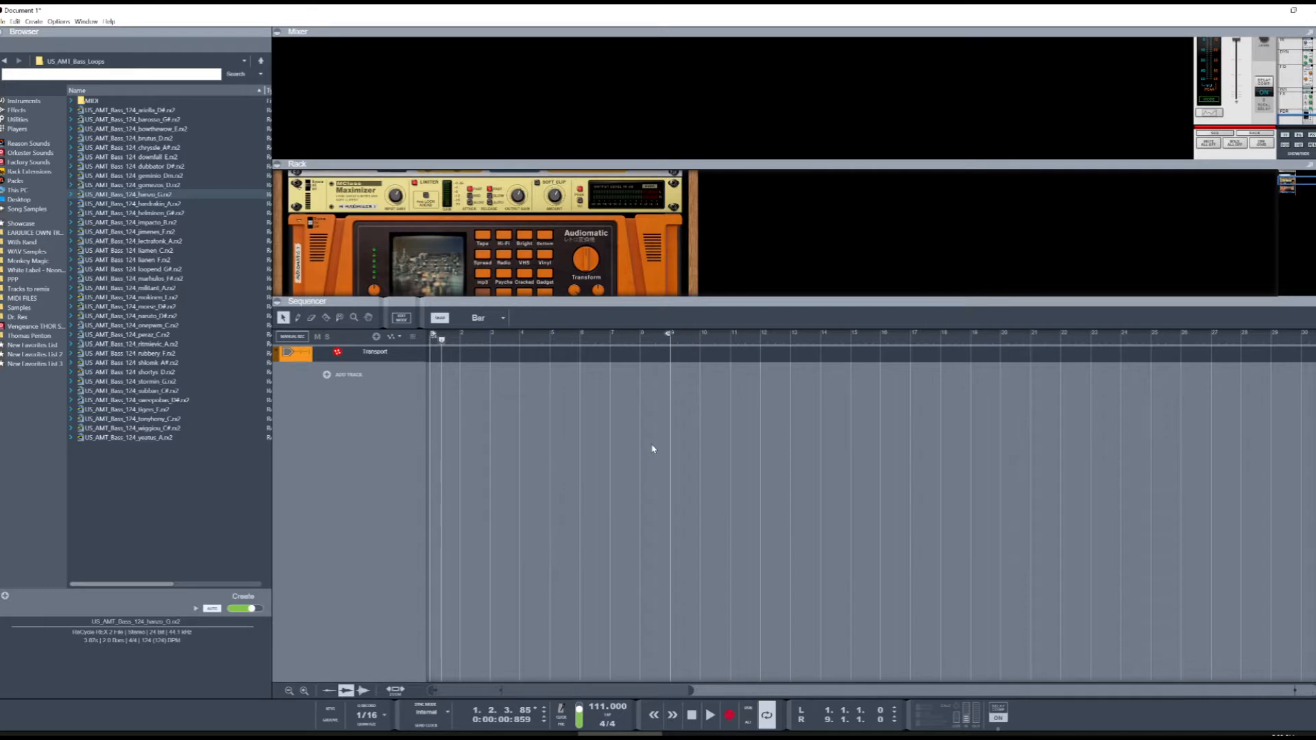
{"action": "left_click_drag", "start_coordinate": [819, 301], "coordinate": [836, 394]}
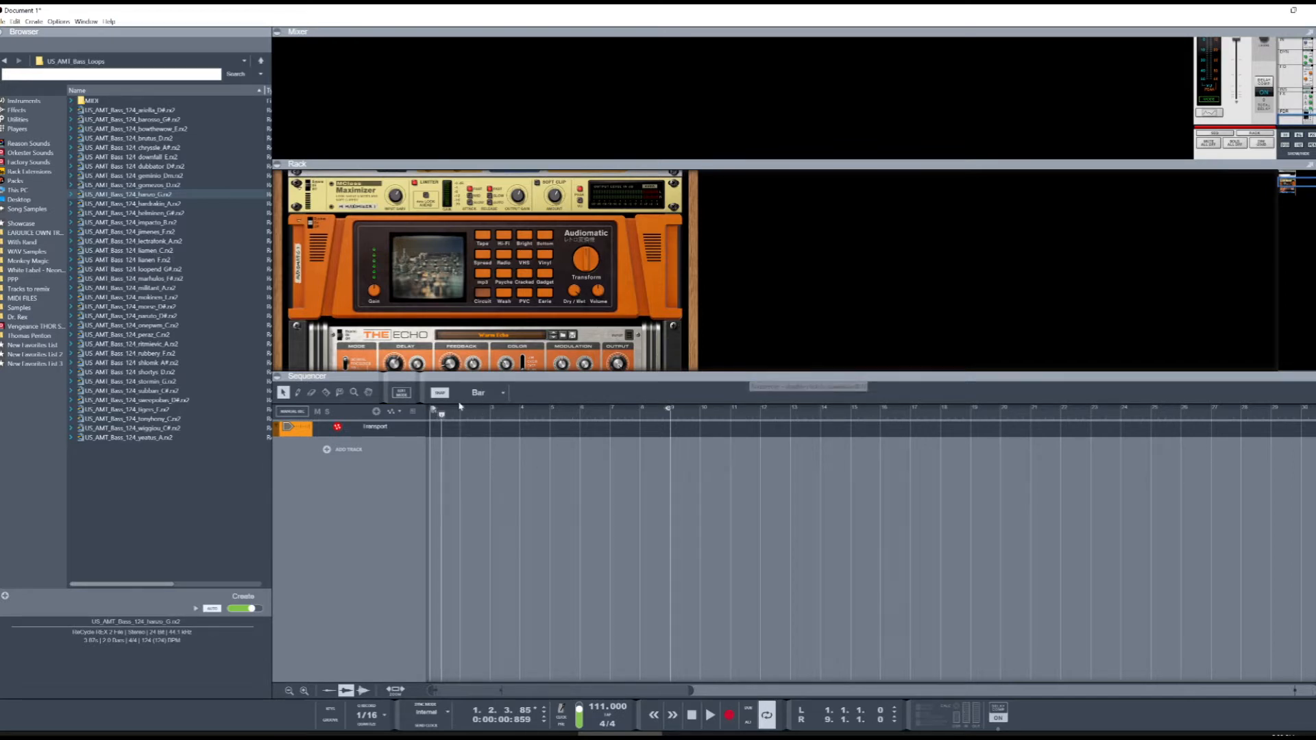
{"action": "left_click", "coordinate": [429, 421]}
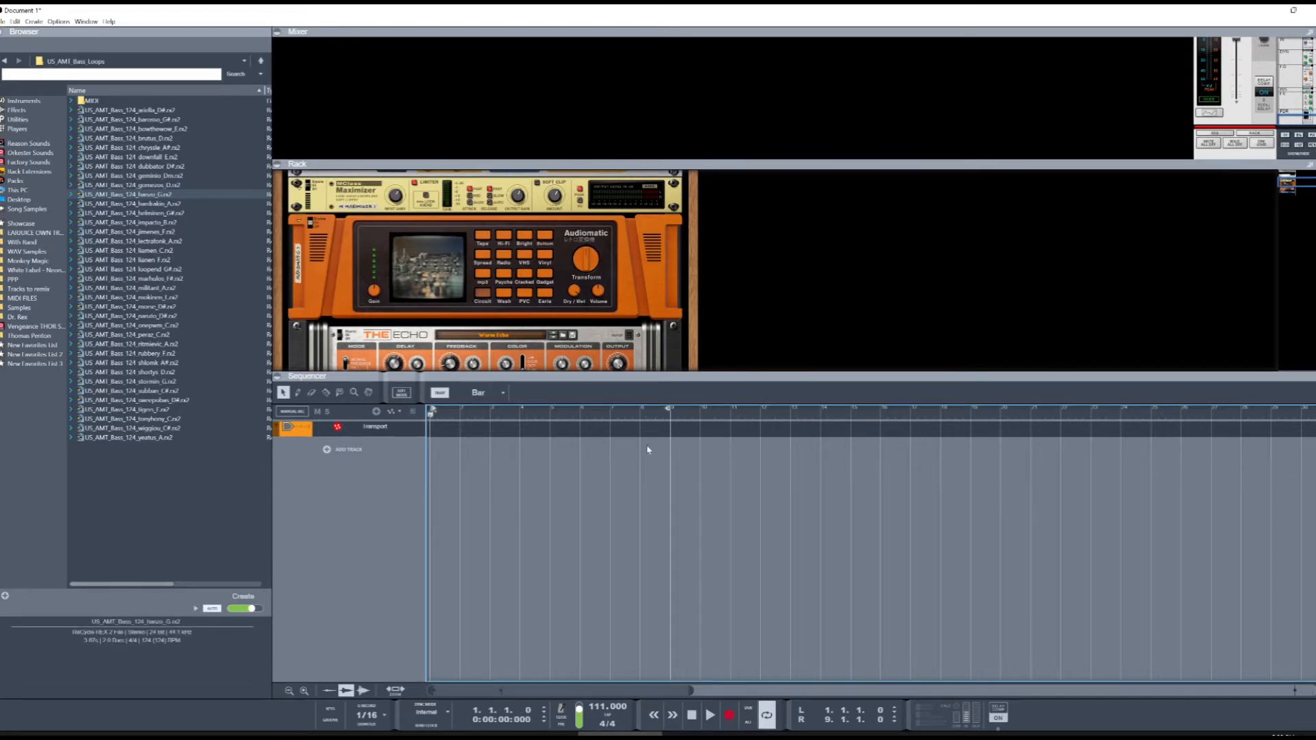
Step: Collapse the sequencer area down to its title bar and open the song tempo for editing
{"action": "left_click", "coordinate": [767, 716]}
{"action": "left_click_drag", "start_coordinate": [650, 381], "coordinate": [606, 689]}
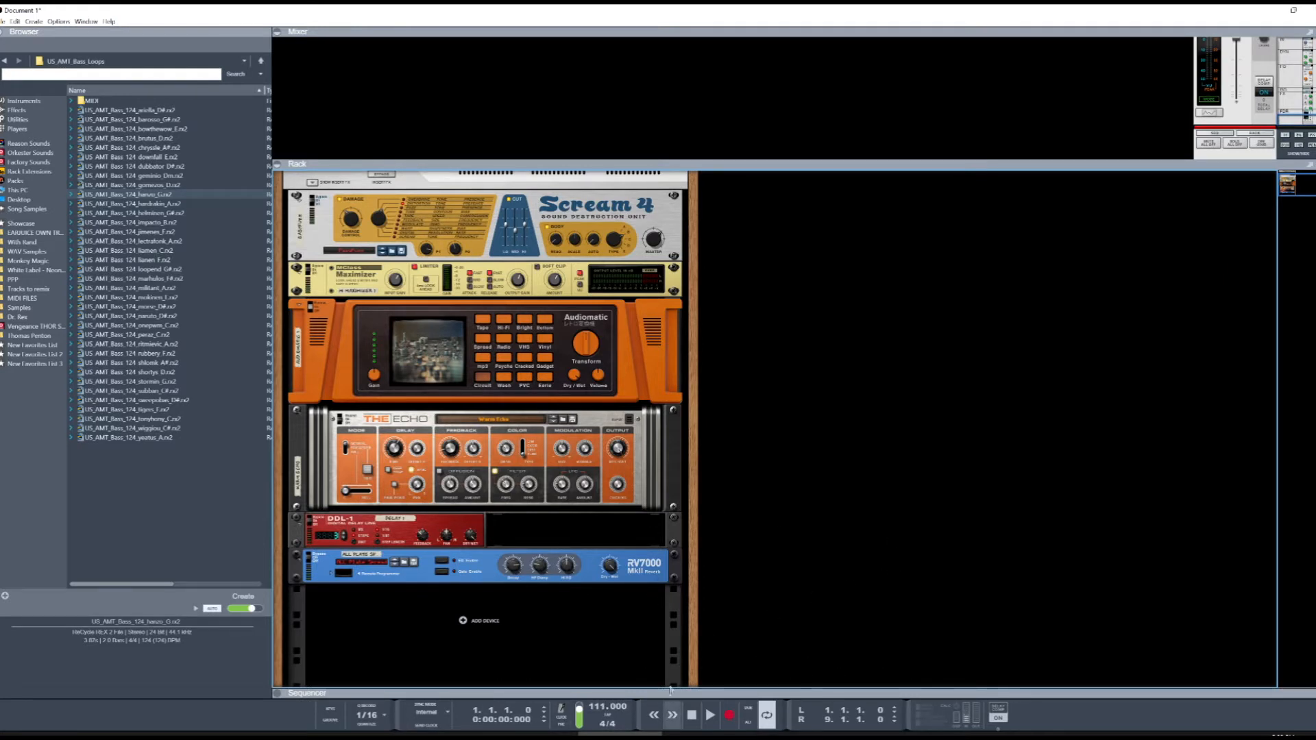
{"action": "double_click", "coordinate": [595, 707]}
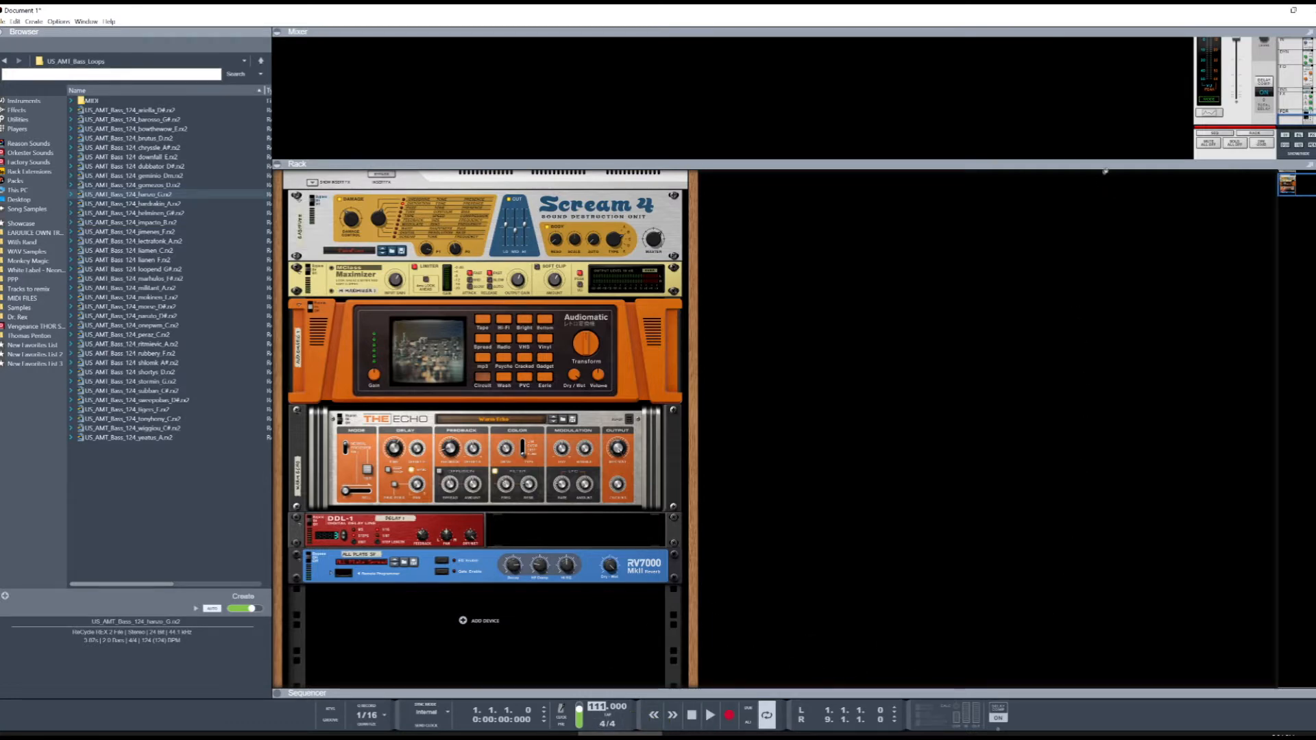
Step: Enlarge the mixer area over the rack and shrink it back to a narrow strip
{"action": "left_click_drag", "start_coordinate": [1100, 164], "coordinate": [1092, 471]}
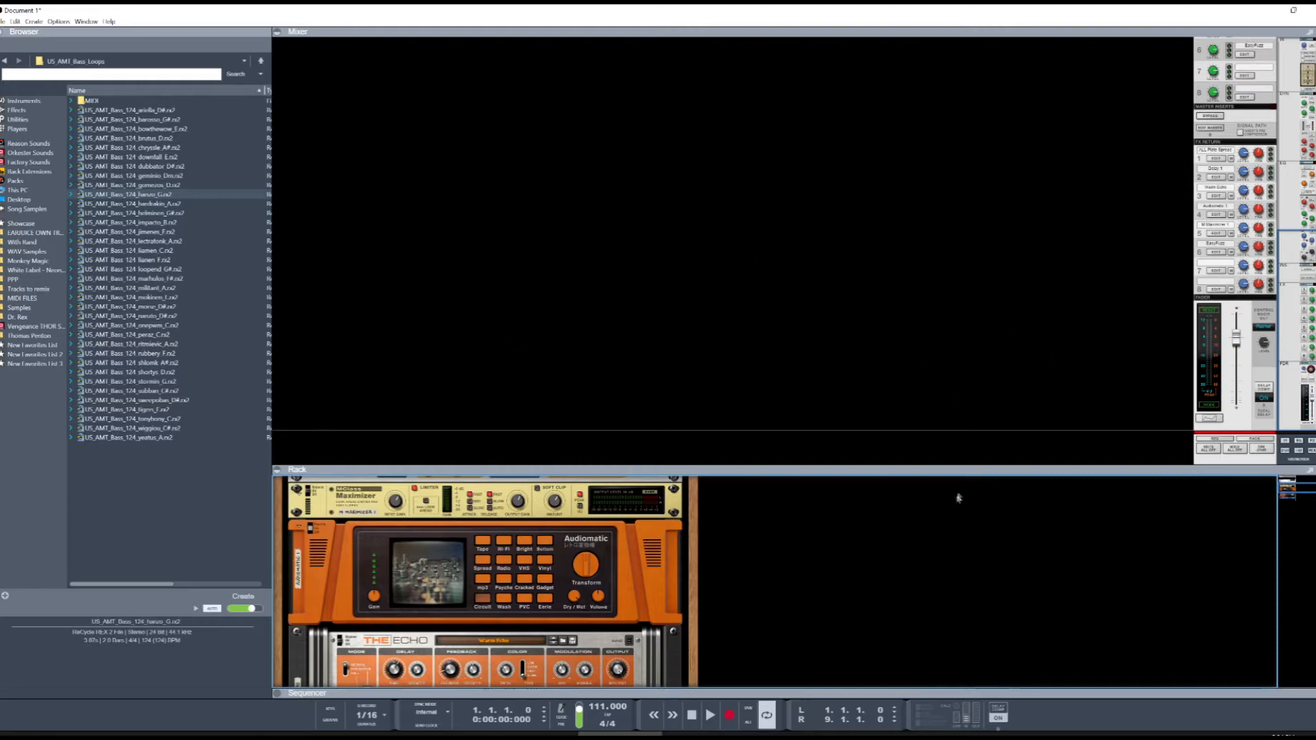
{"action": "left_click_drag", "start_coordinate": [967, 475], "coordinate": [994, 303]}
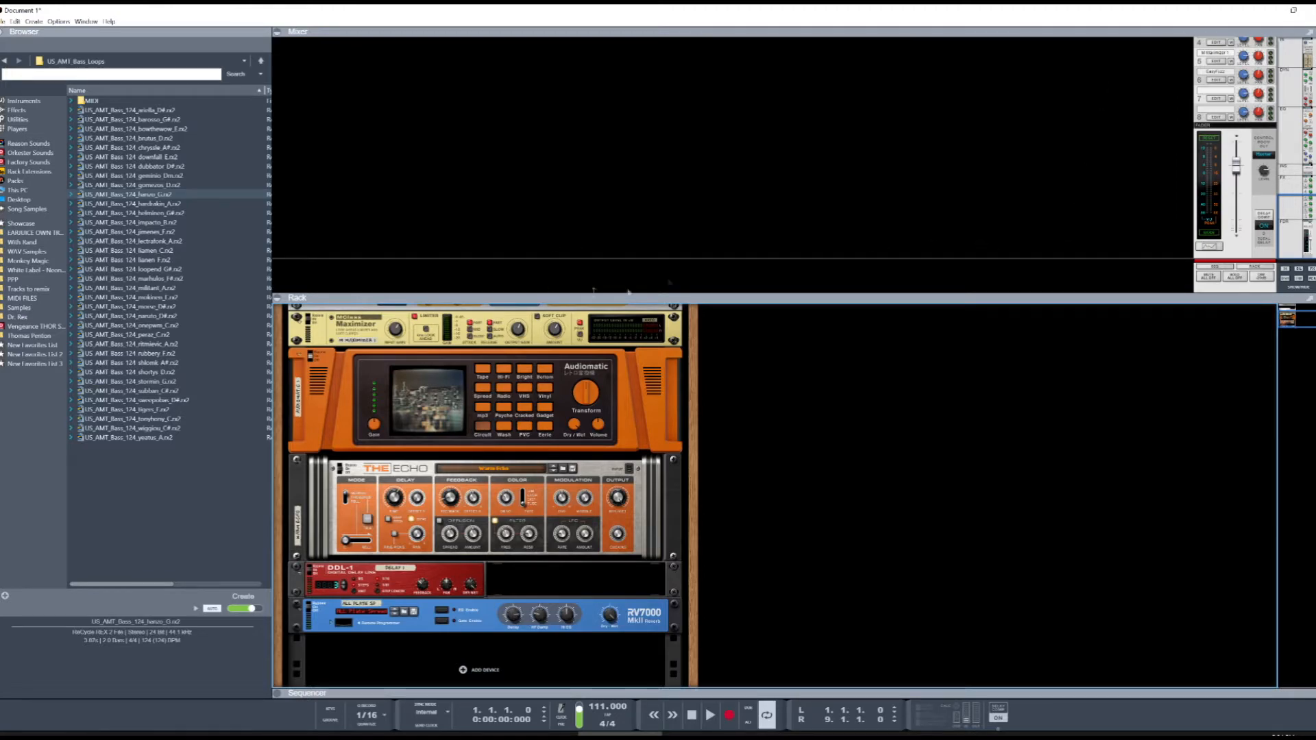
{"action": "left_click_drag", "start_coordinate": [801, 299], "coordinate": [801, 170]}
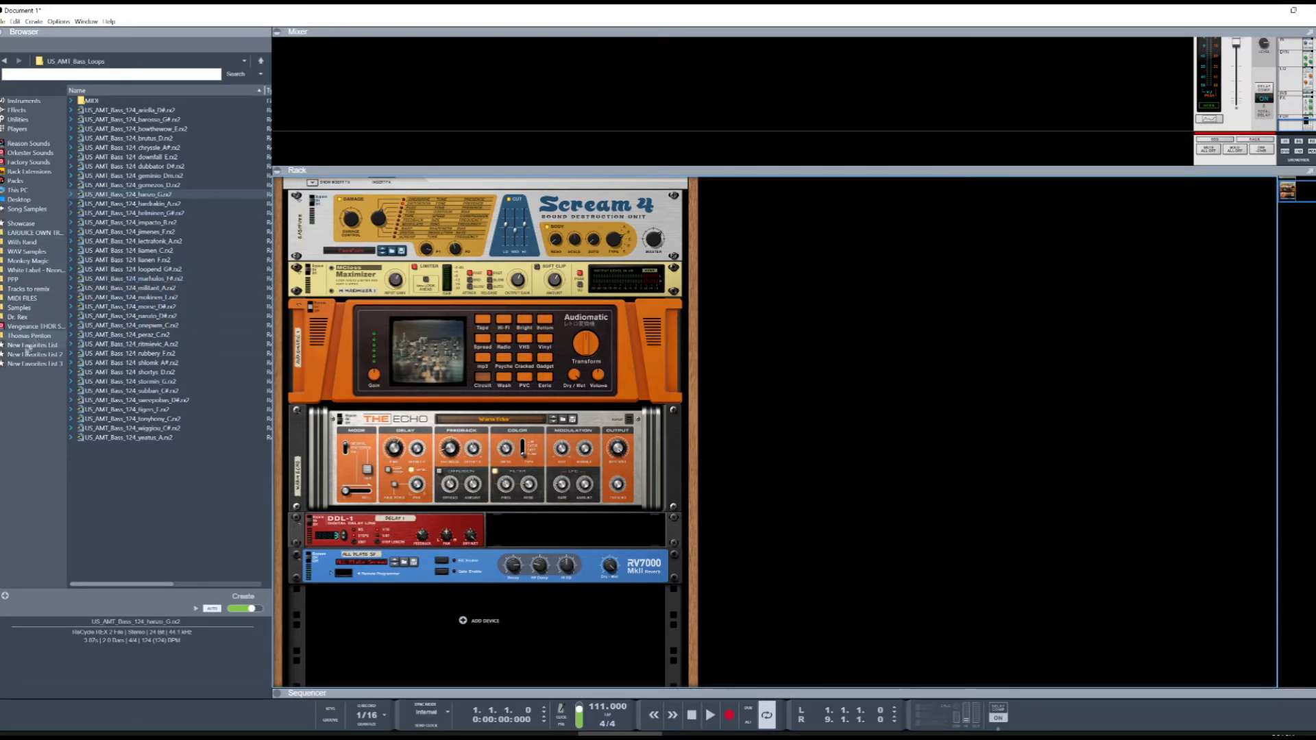
Step: Browse the Samples, MIDI FILES and Dr. Rex folder shortcuts in the browser
{"action": "left_click", "coordinate": [28, 307]}
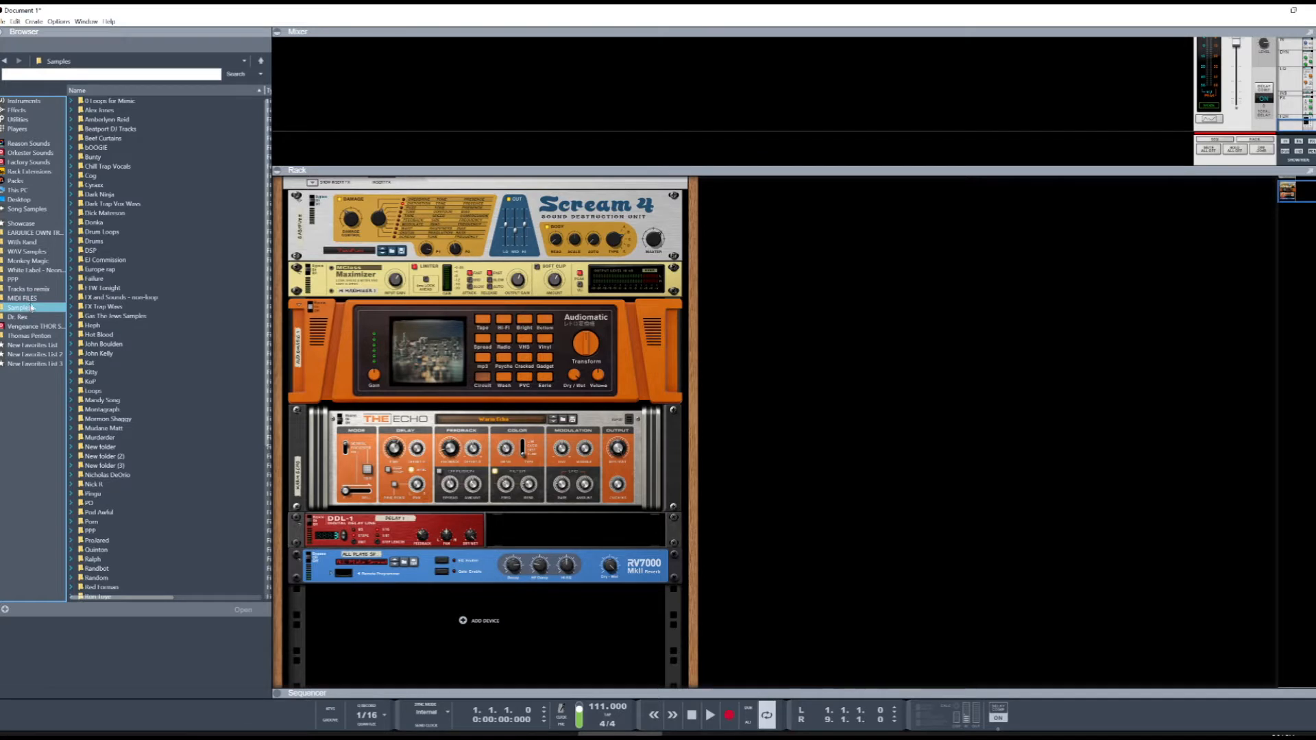
{"action": "left_click", "coordinate": [32, 300]}
{"action": "left_click", "coordinate": [24, 317]}
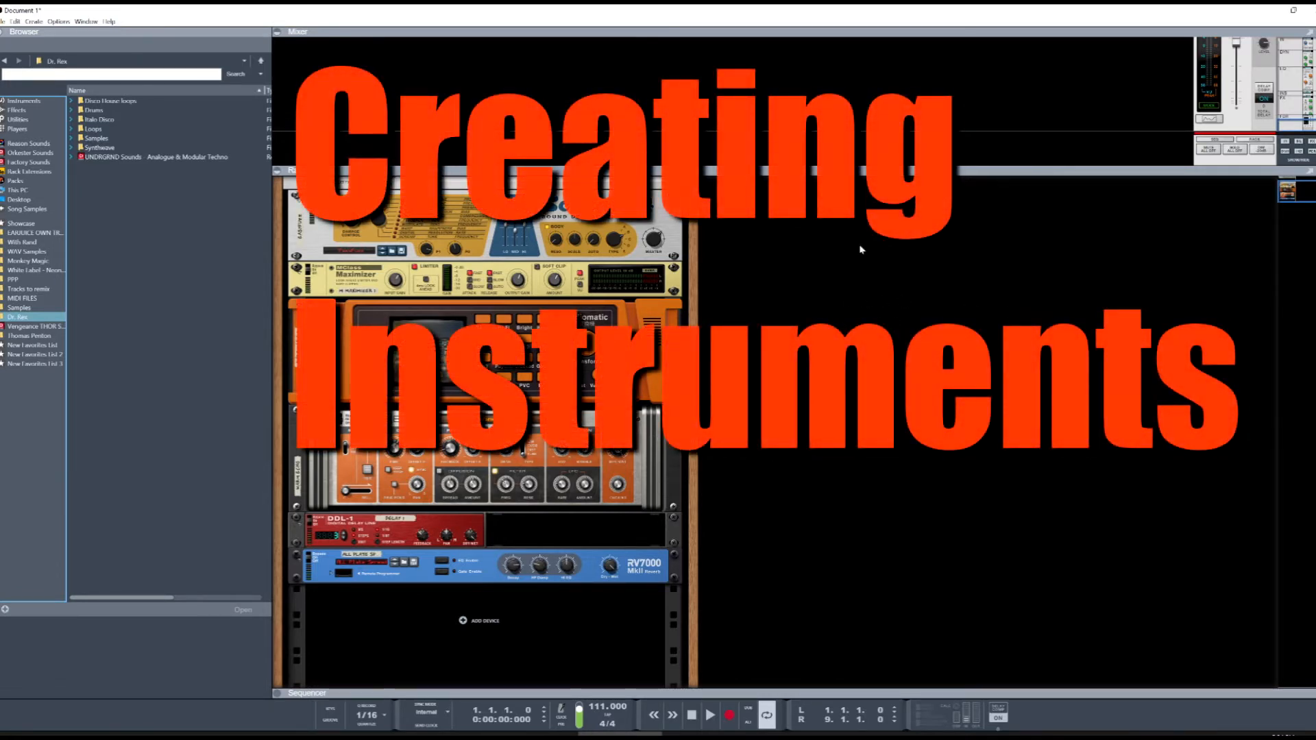
Step: Create a Dr. Octo Rex loop player instrument in the empty rack column
{"action": "right_click", "coordinate": [843, 288]}
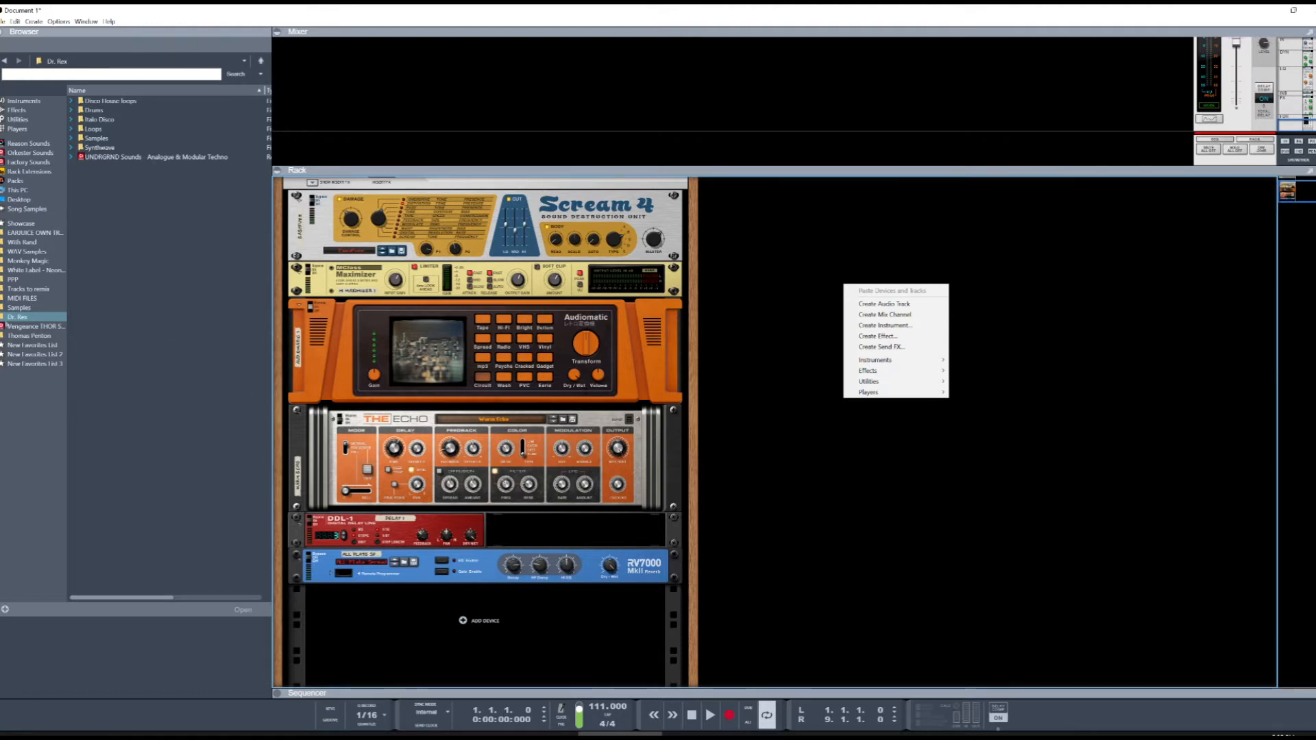
{"action": "mouse_move", "coordinate": [904, 359]}
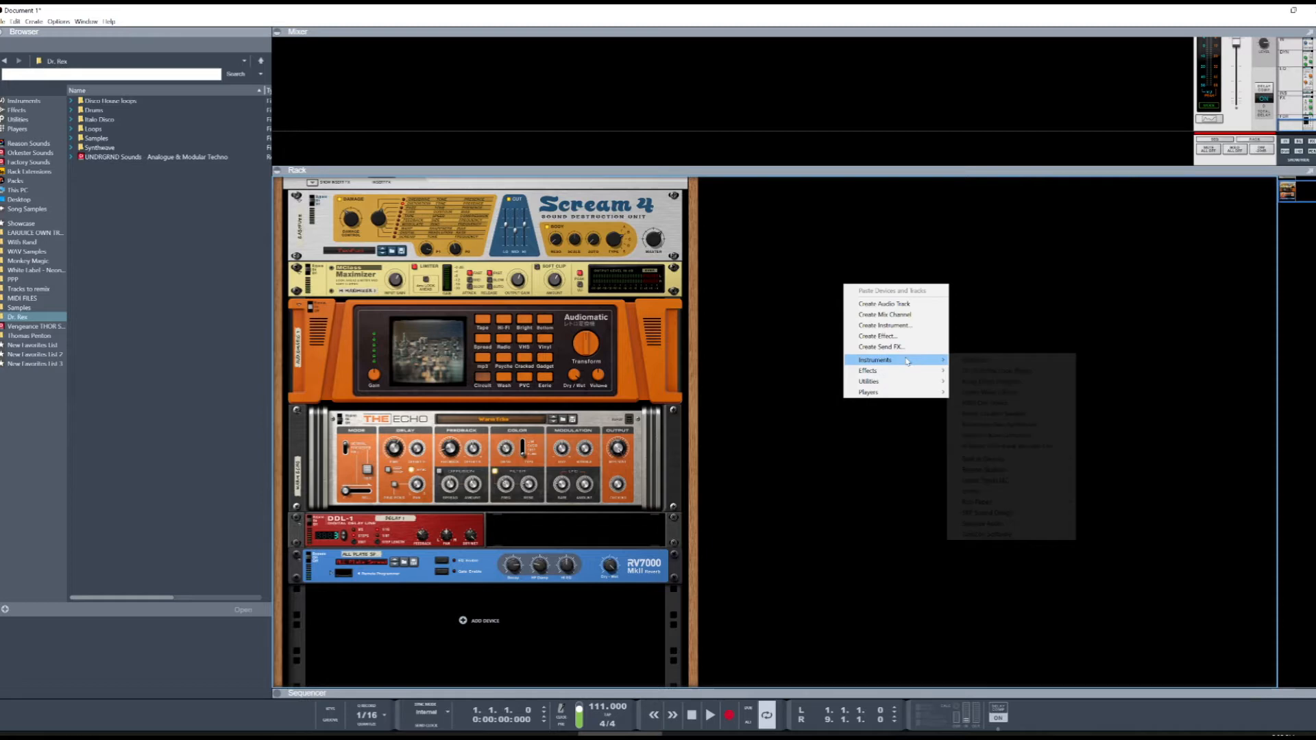
{"action": "left_click", "coordinate": [1010, 372]}
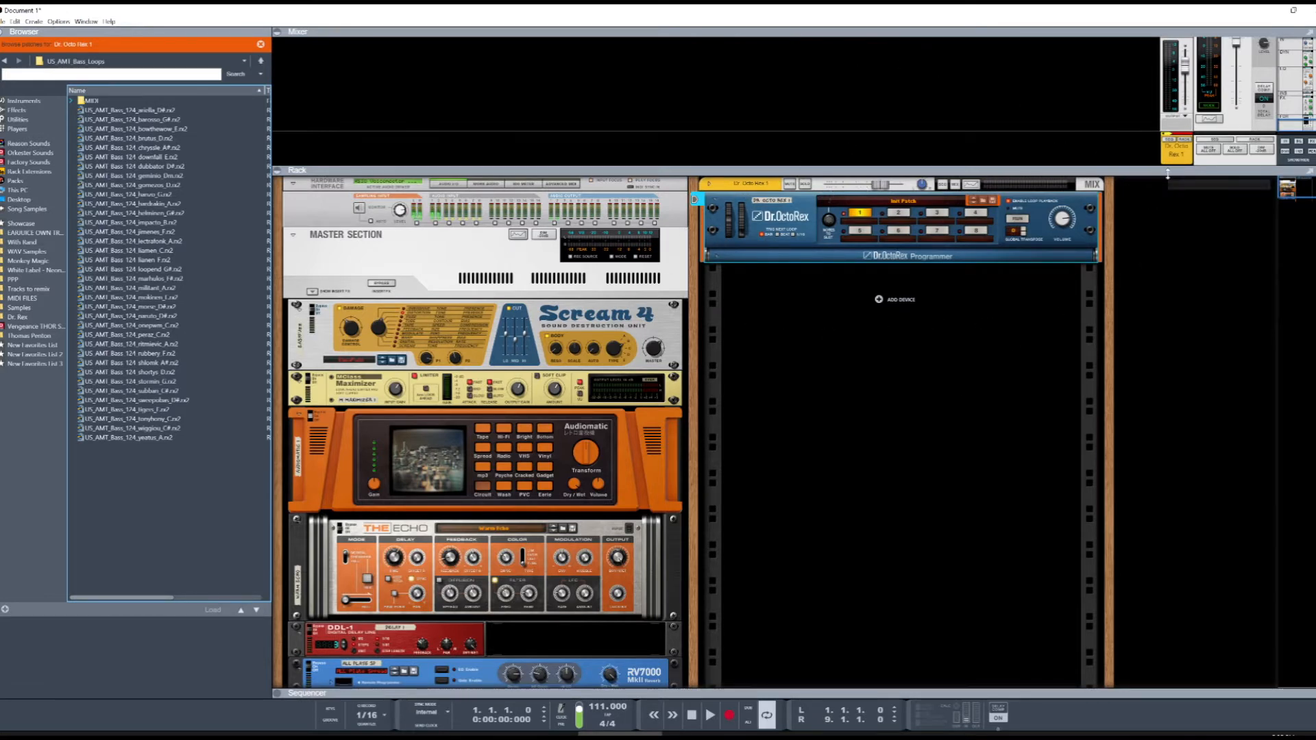
Step: Enlarge the mixer area, expand the sequencer to view the Dr. Octo Rex track, and collapse the sequencer again
{"action": "left_click_drag", "start_coordinate": [1164, 170], "coordinate": [1180, 300]}
{"action": "left_click_drag", "start_coordinate": [968, 690], "coordinate": [970, 488]}
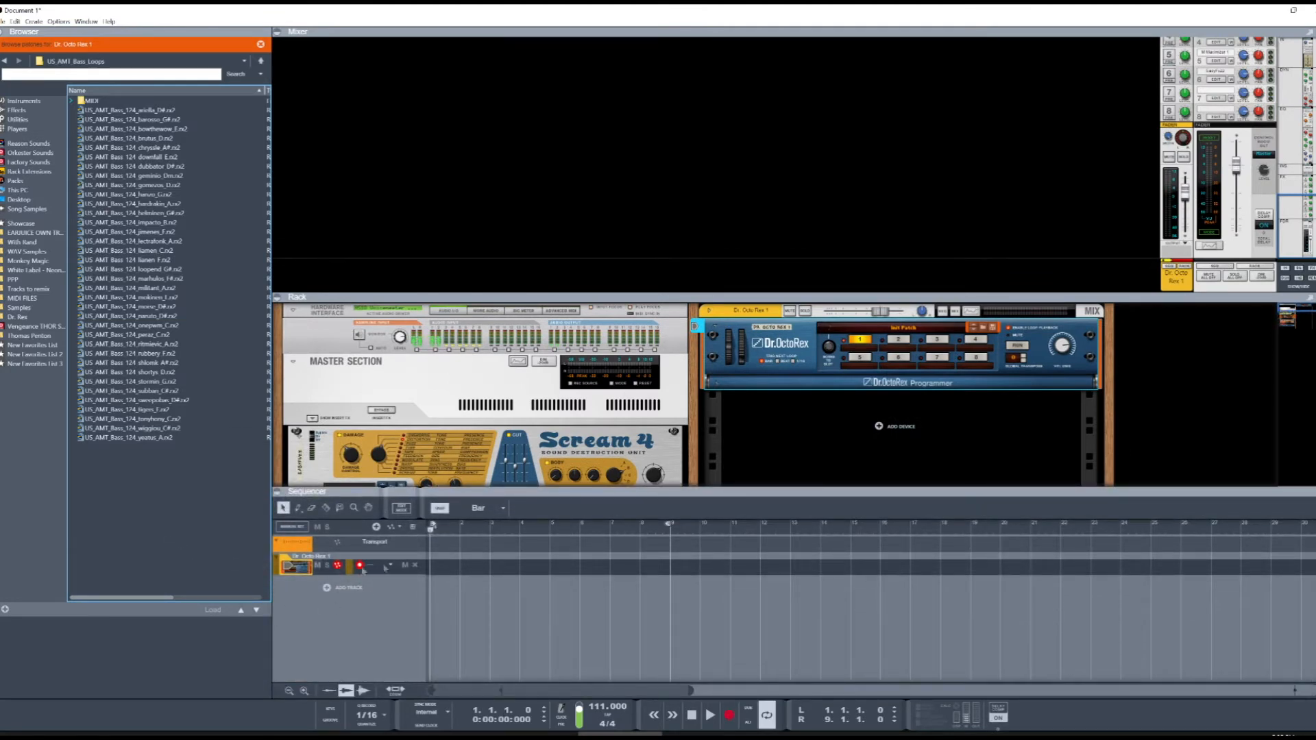
{"action": "left_click_drag", "start_coordinate": [644, 490], "coordinate": [645, 690]}
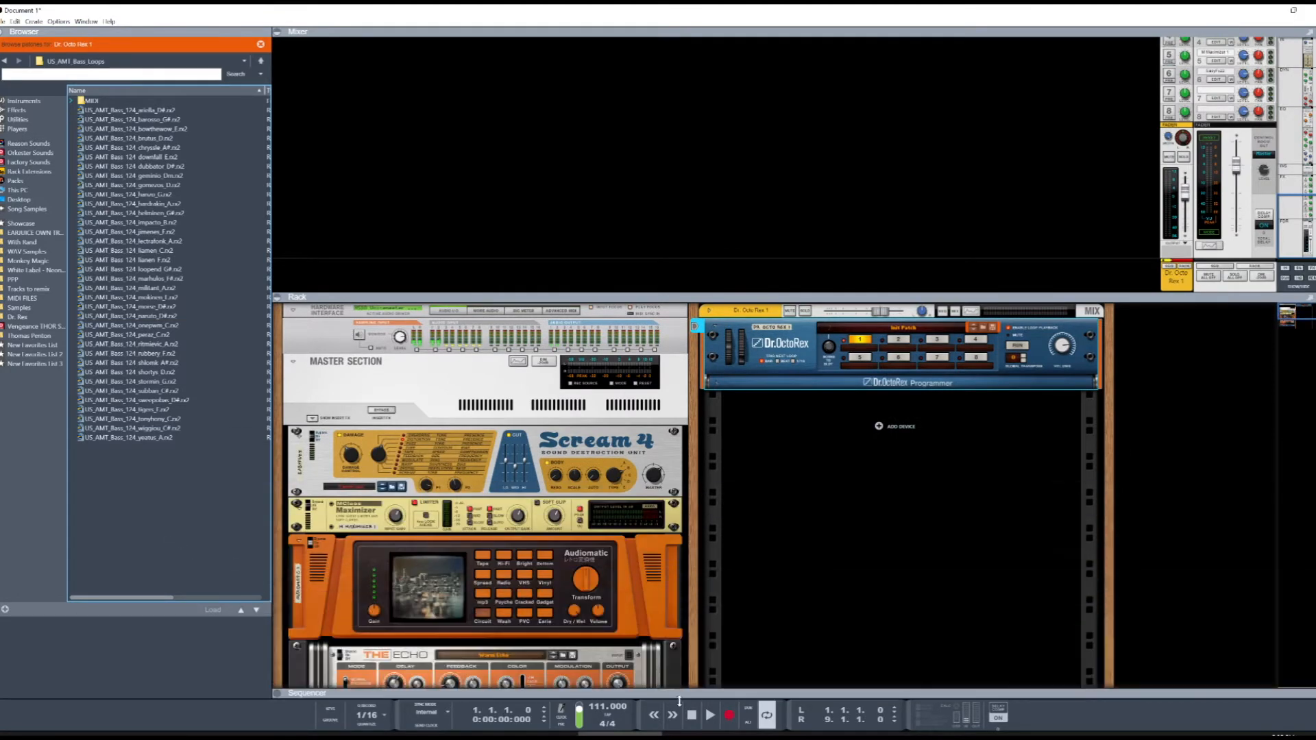
Step: Load the US_AMT_Bass_124 loop in D starting with "gom" into Dr. Octo Rex slot 1 while it runs, and stop loop playback
{"action": "left_click", "coordinate": [1019, 346]}
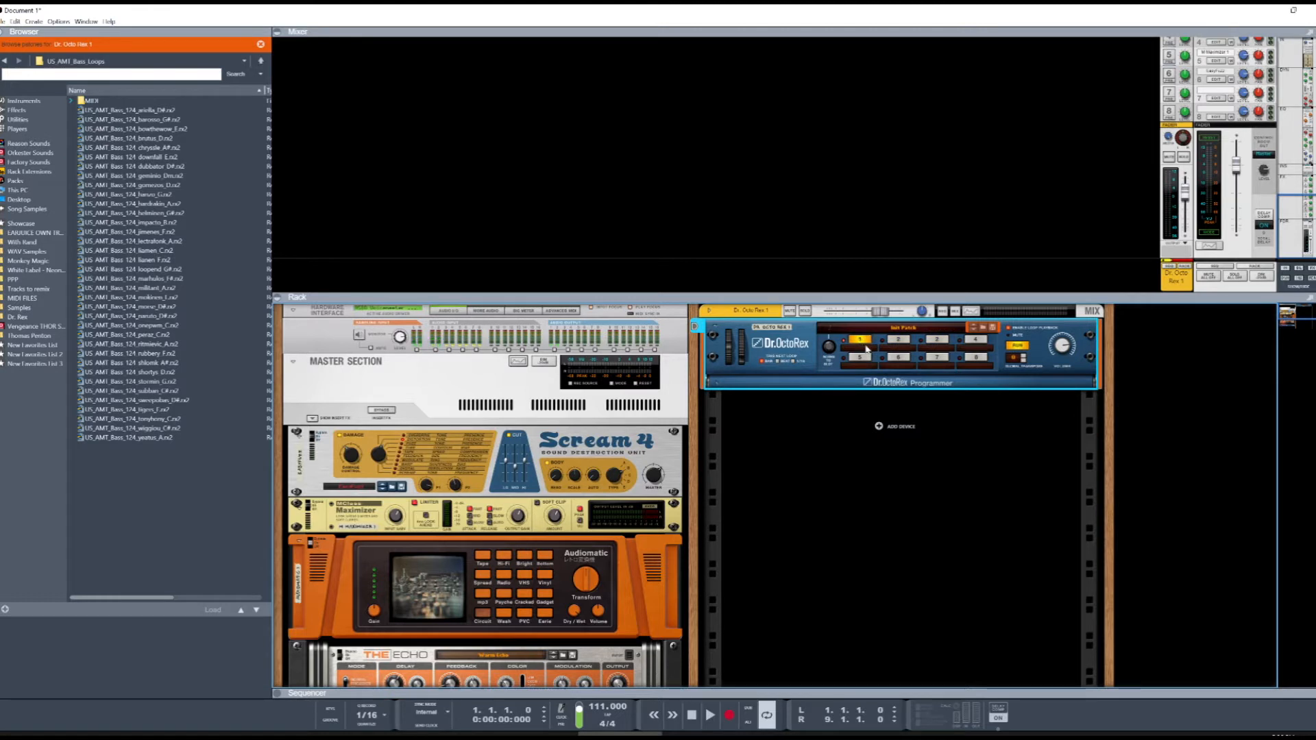
{"action": "left_click", "coordinate": [857, 351]}
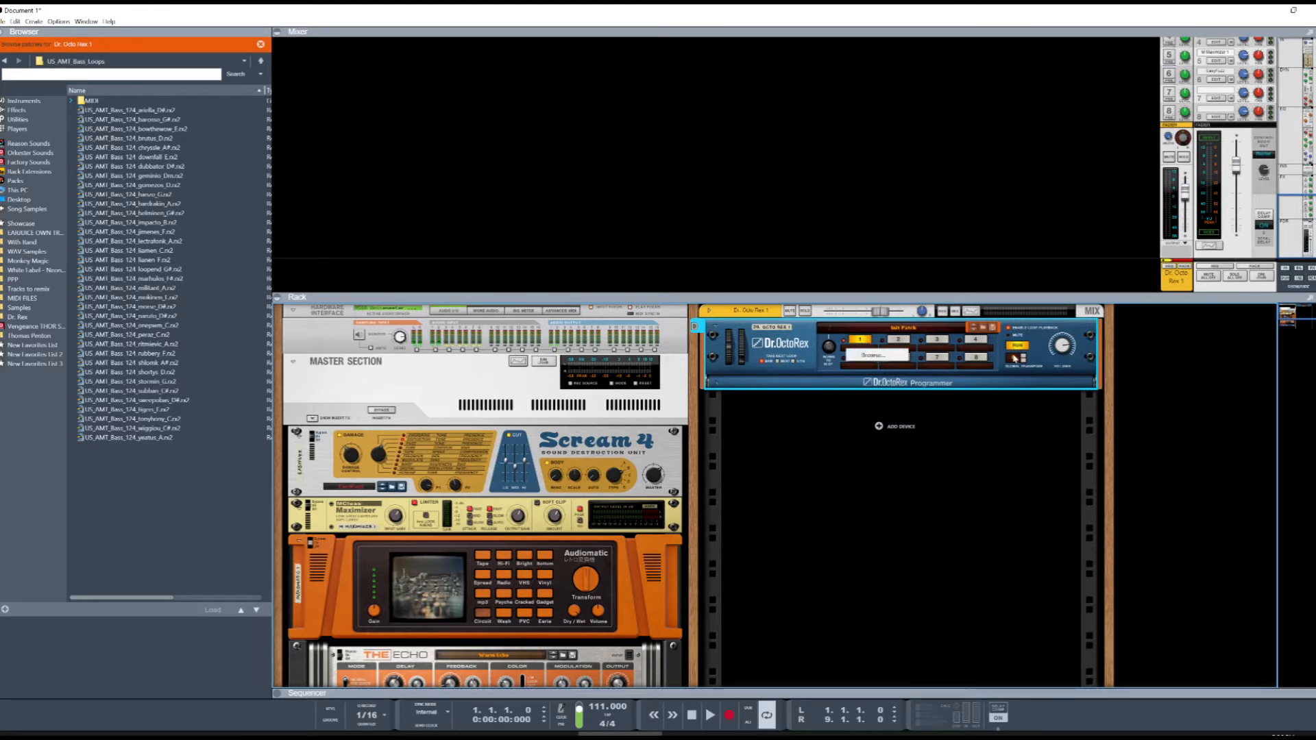
{"action": "left_click", "coordinate": [888, 359]}
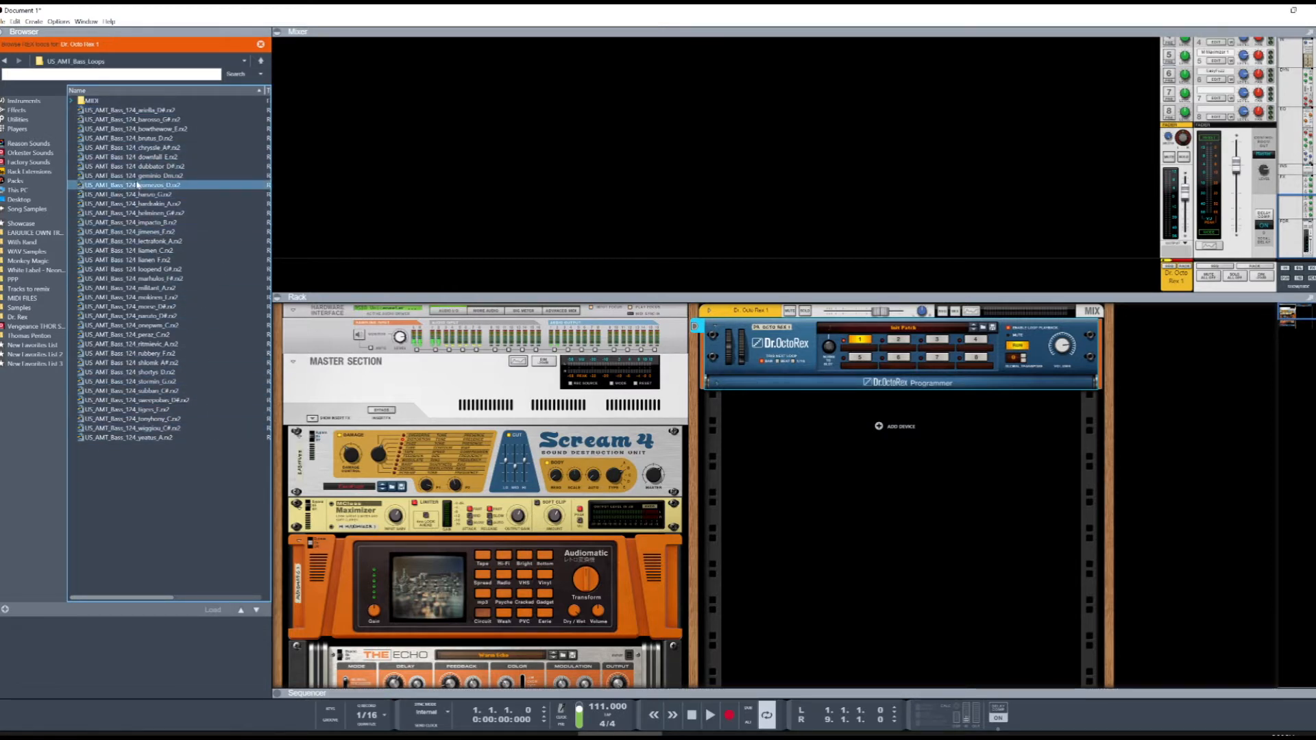
{"action": "left_click", "coordinate": [164, 185]}
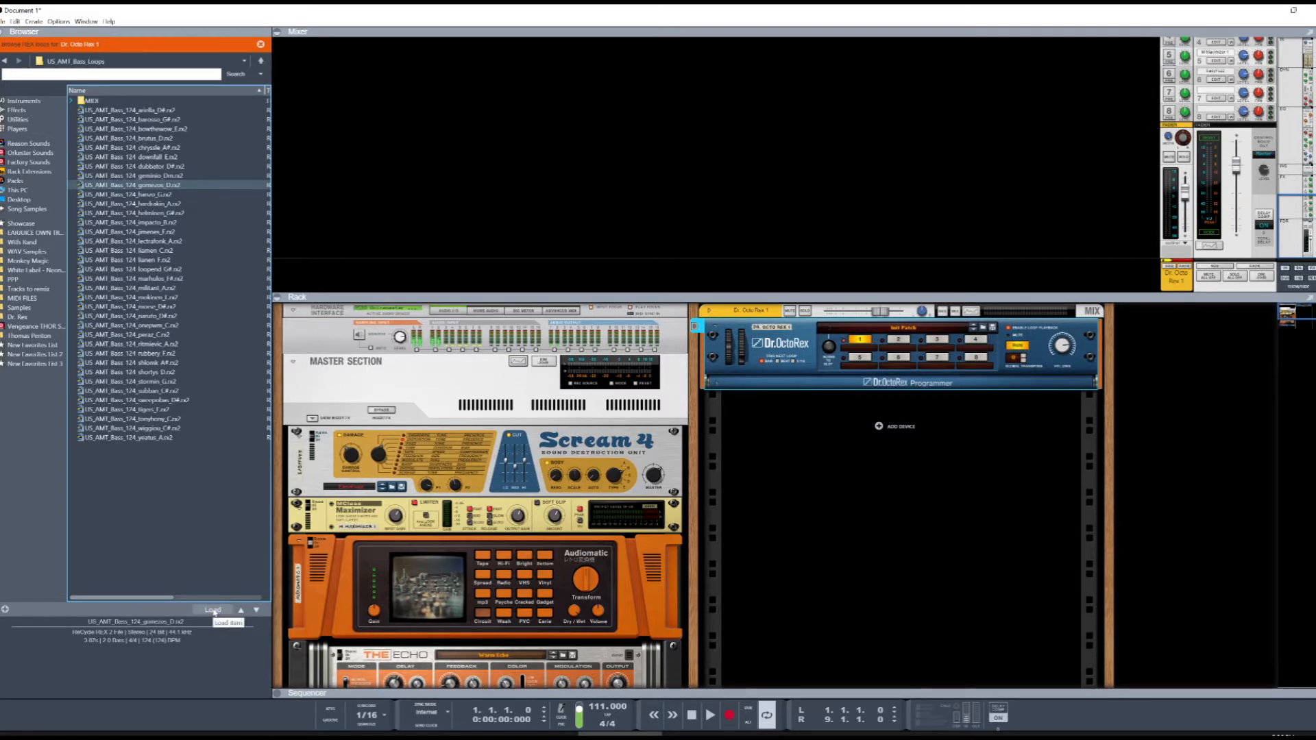
{"action": "left_click", "coordinate": [213, 611]}
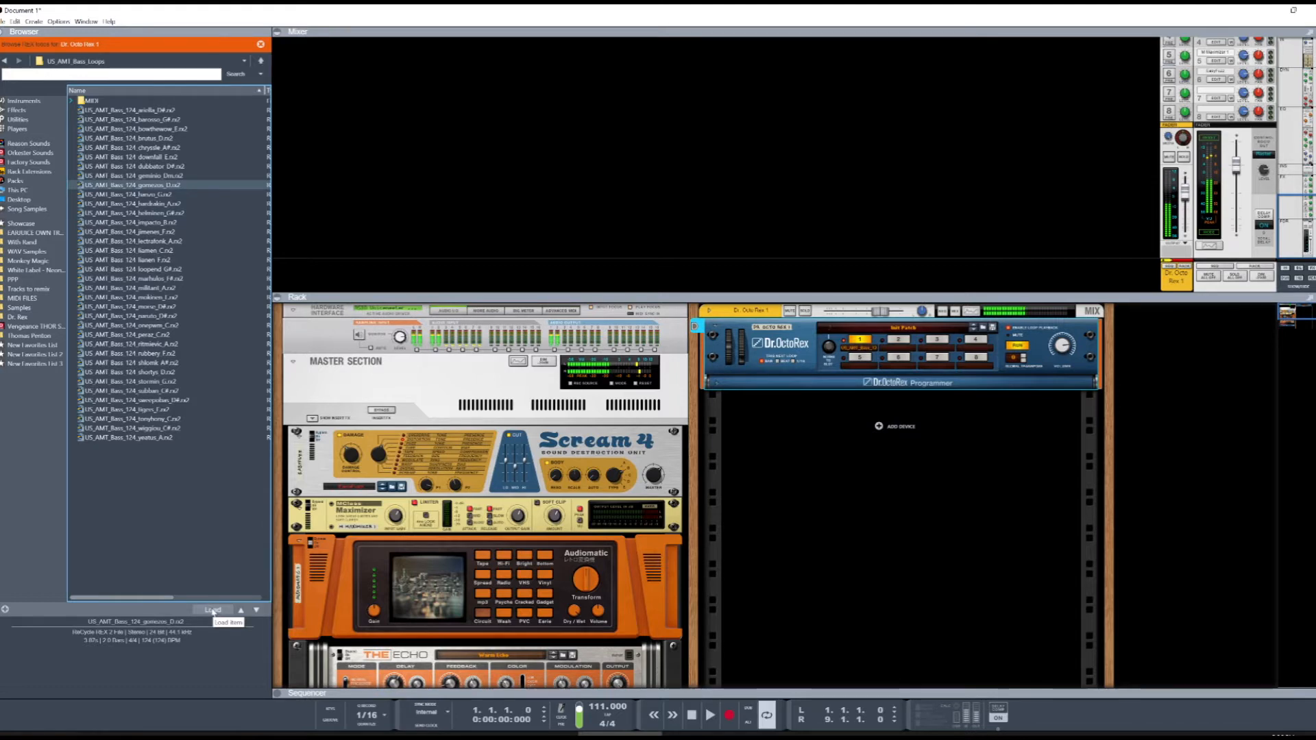
{"action": "left_click", "coordinate": [787, 384]}
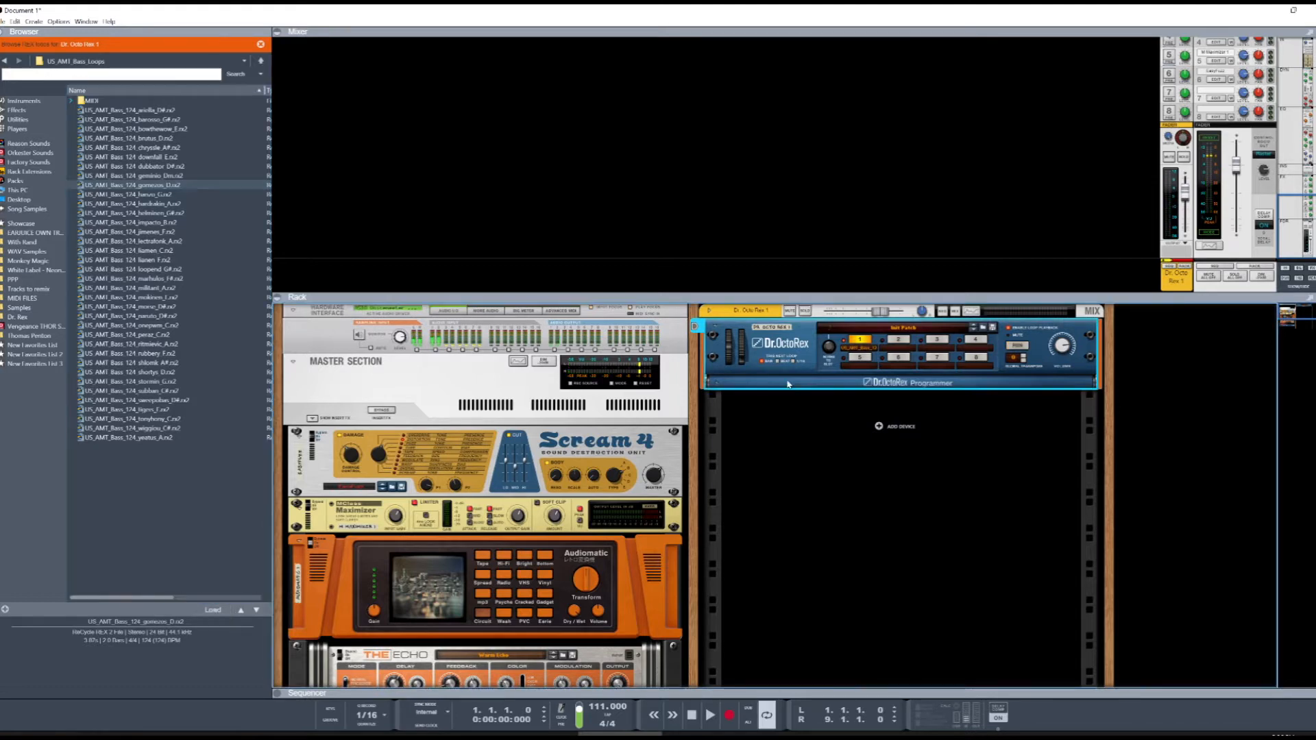
Step: Load the Tec01_Hart loop from the Factory Sounds Dr Rex Drum Loops Techno folder into Dr. Octo Rex slot 1
{"action": "left_click", "coordinate": [853, 351]}
{"action": "left_click", "coordinate": [889, 340]}
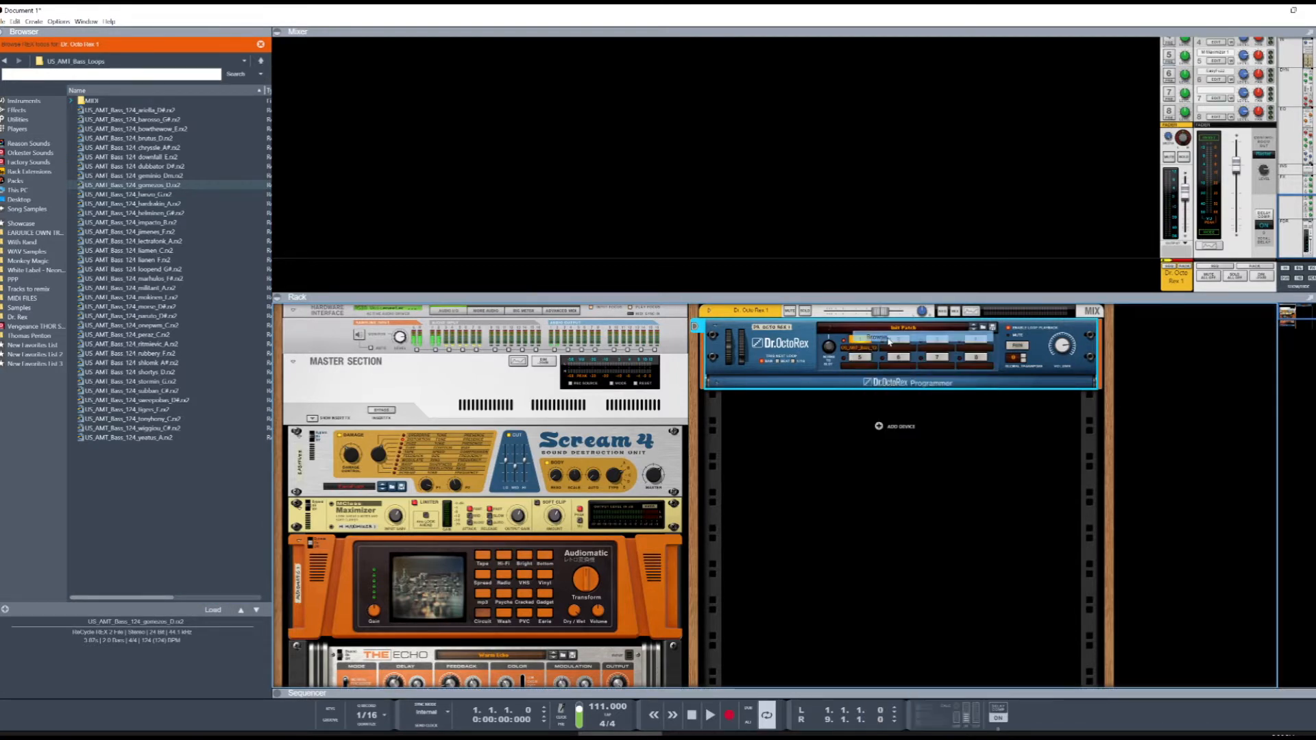
{"action": "left_click", "coordinate": [40, 163]}
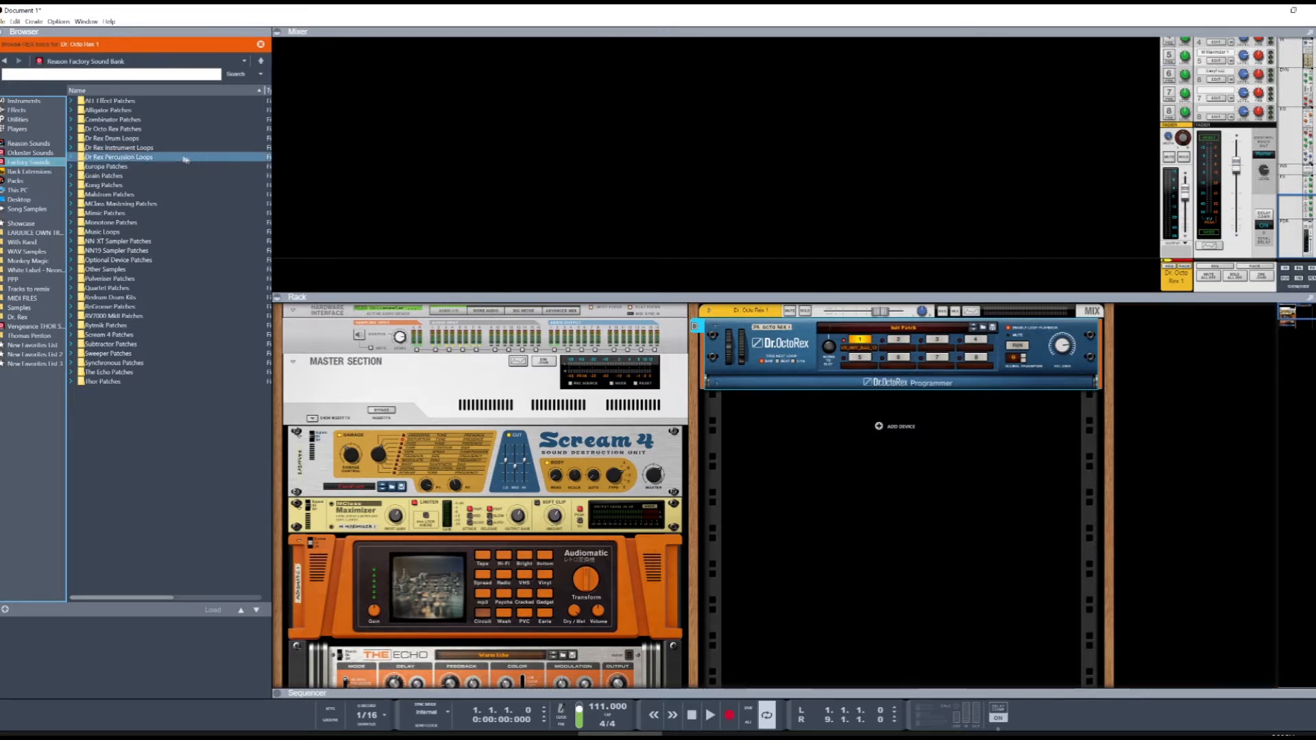
{"action": "left_click", "coordinate": [134, 138]}
{"action": "double_click", "coordinate": [129, 138]}
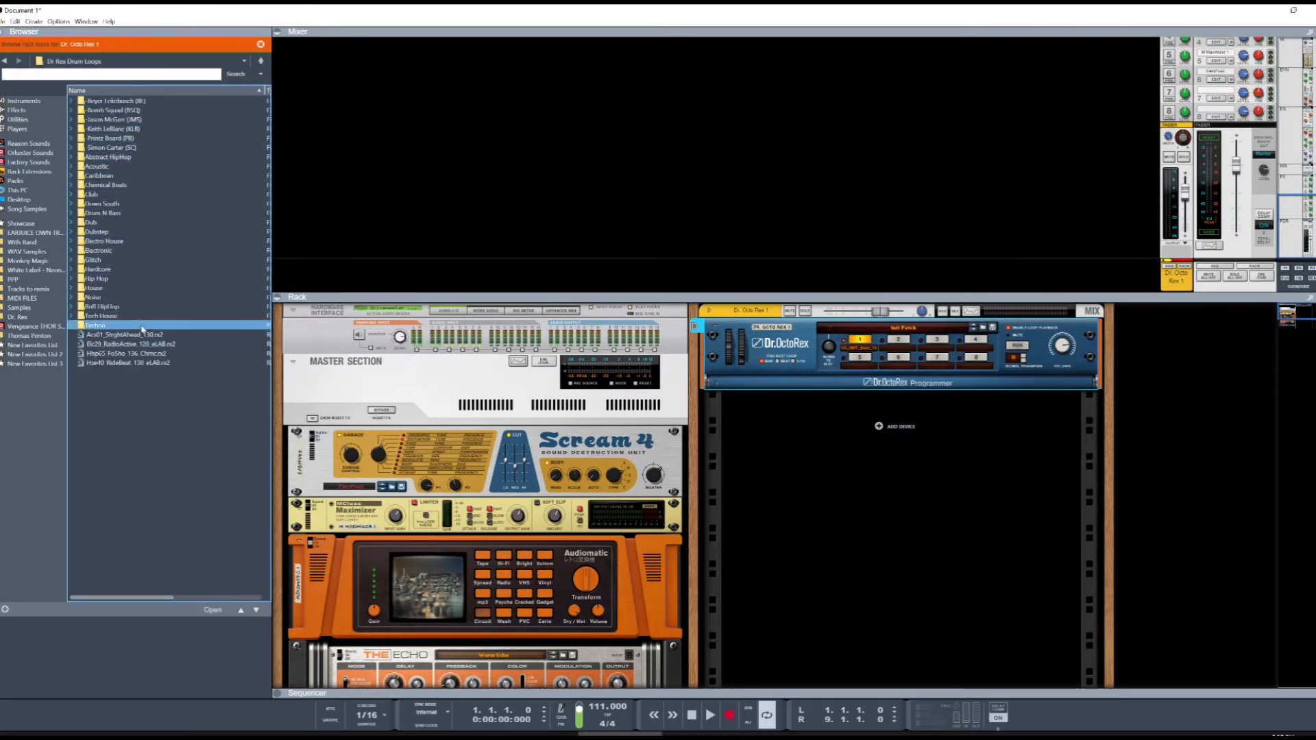
{"action": "double_click", "coordinate": [95, 326]}
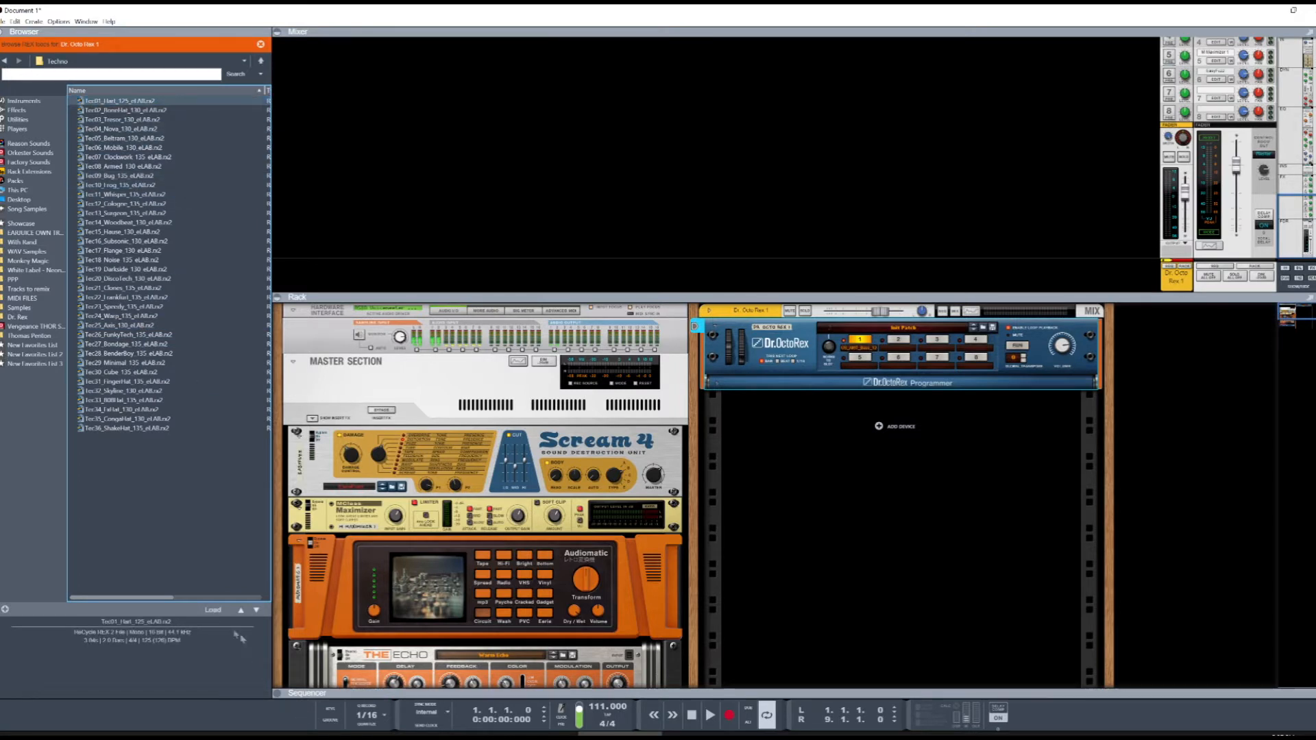
{"action": "left_click", "coordinate": [212, 609]}
Step: Audition the Tec01_Hart loop by running the player, and set the song tempo to 125 BPM during playback
{"action": "left_click", "coordinate": [1013, 348]}
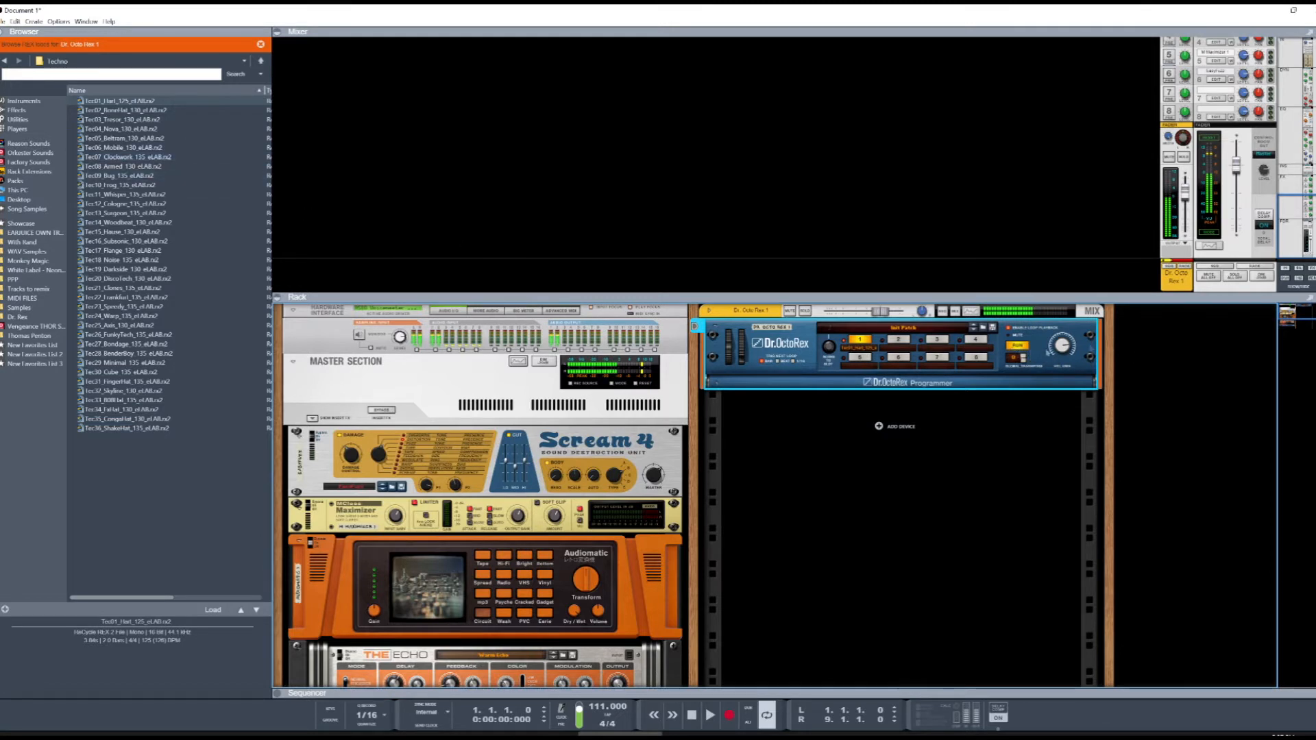
{"action": "left_click", "coordinate": [1016, 347]}
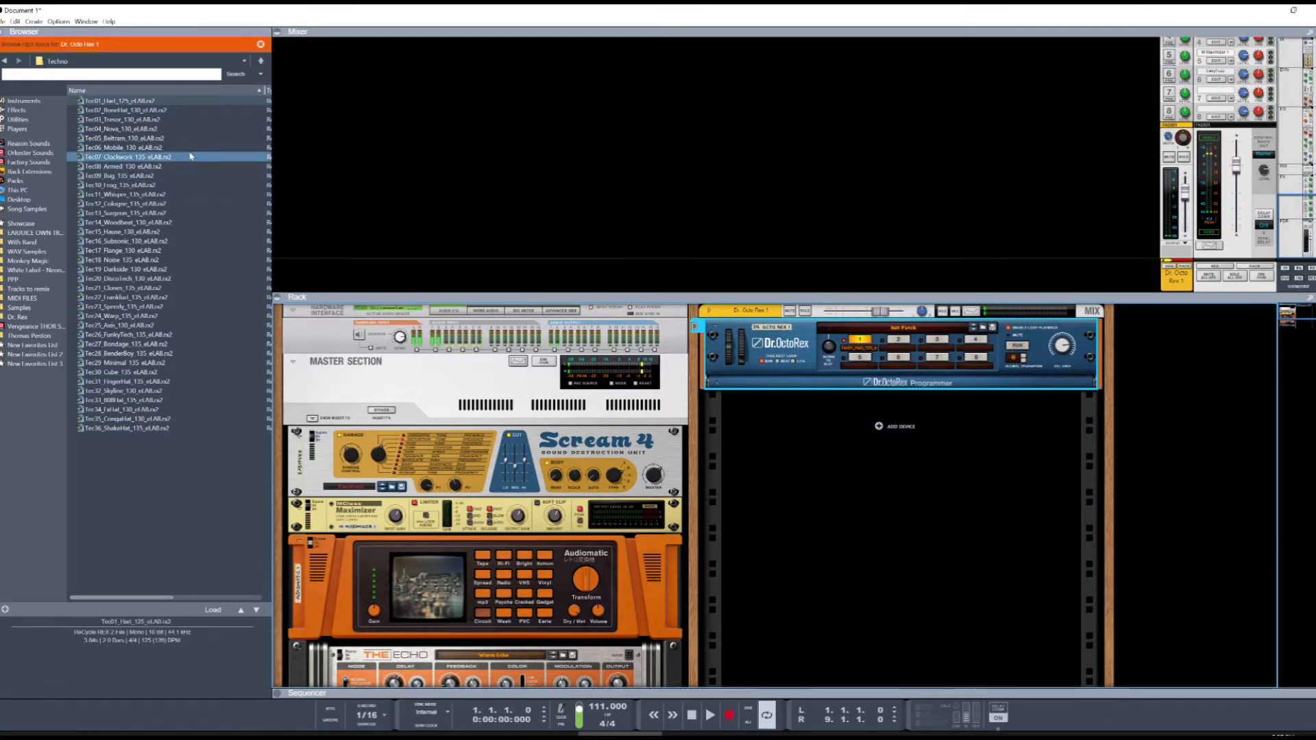
{"action": "left_click", "coordinate": [117, 102]}
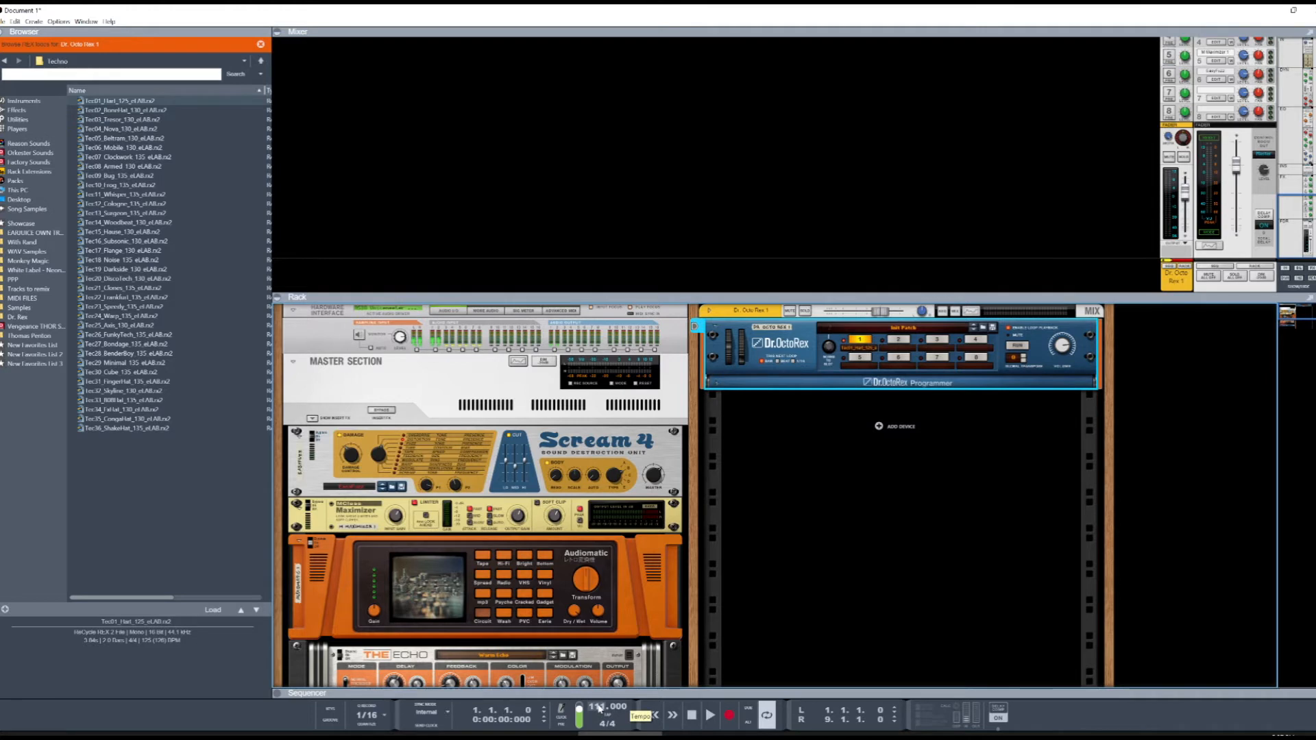
{"action": "left_click", "coordinate": [1012, 346]}
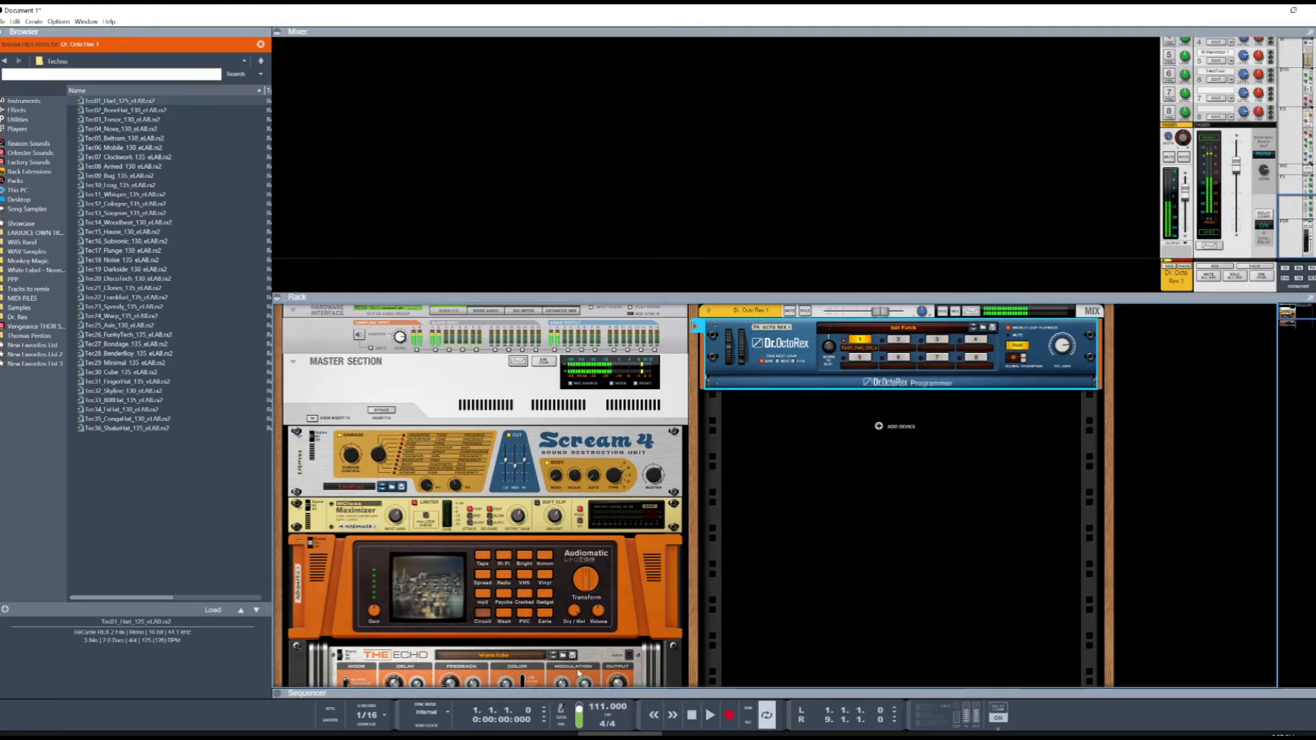
{"action": "left_click_drag", "start_coordinate": [606, 690], "coordinate": [607, 678]}
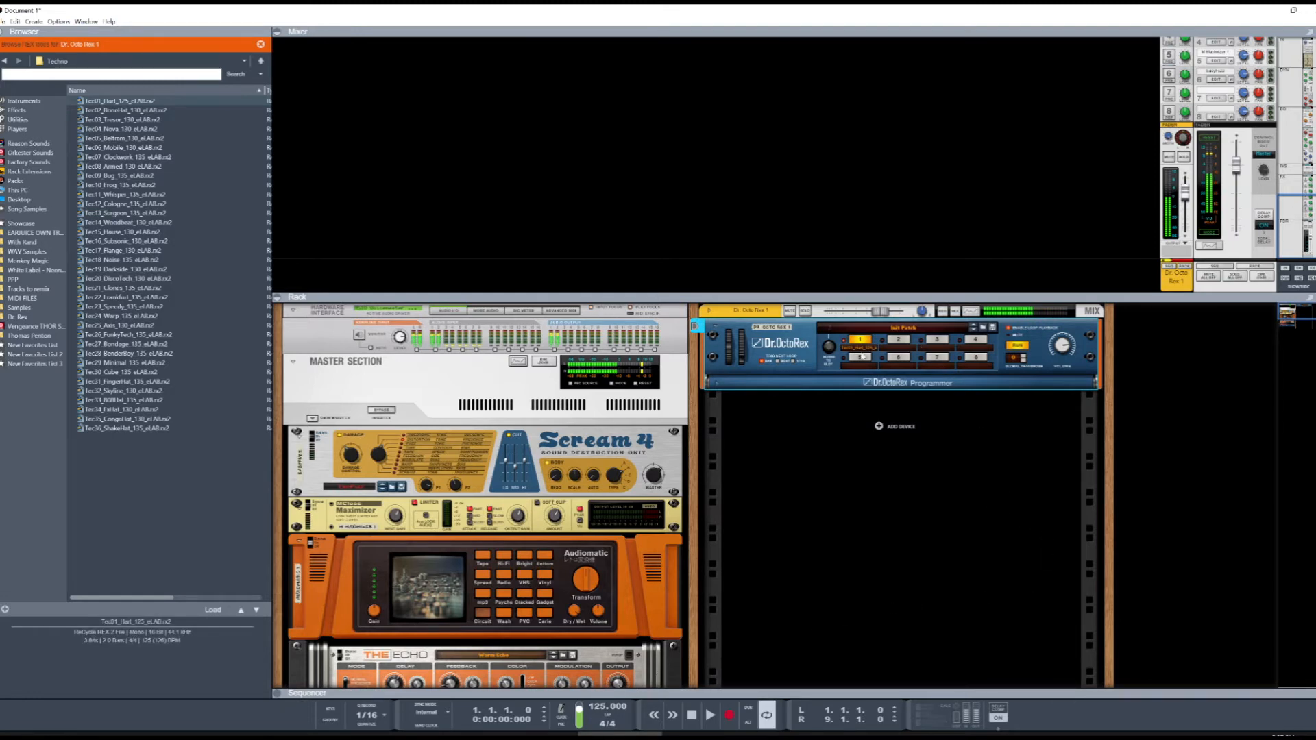
Step: Load the successive Techno loops into slot 1 up to Tec07_Clockwork while the player runs, and stop playback
{"action": "left_click", "coordinate": [857, 349]}
{"action": "left_click", "coordinate": [874, 336]}
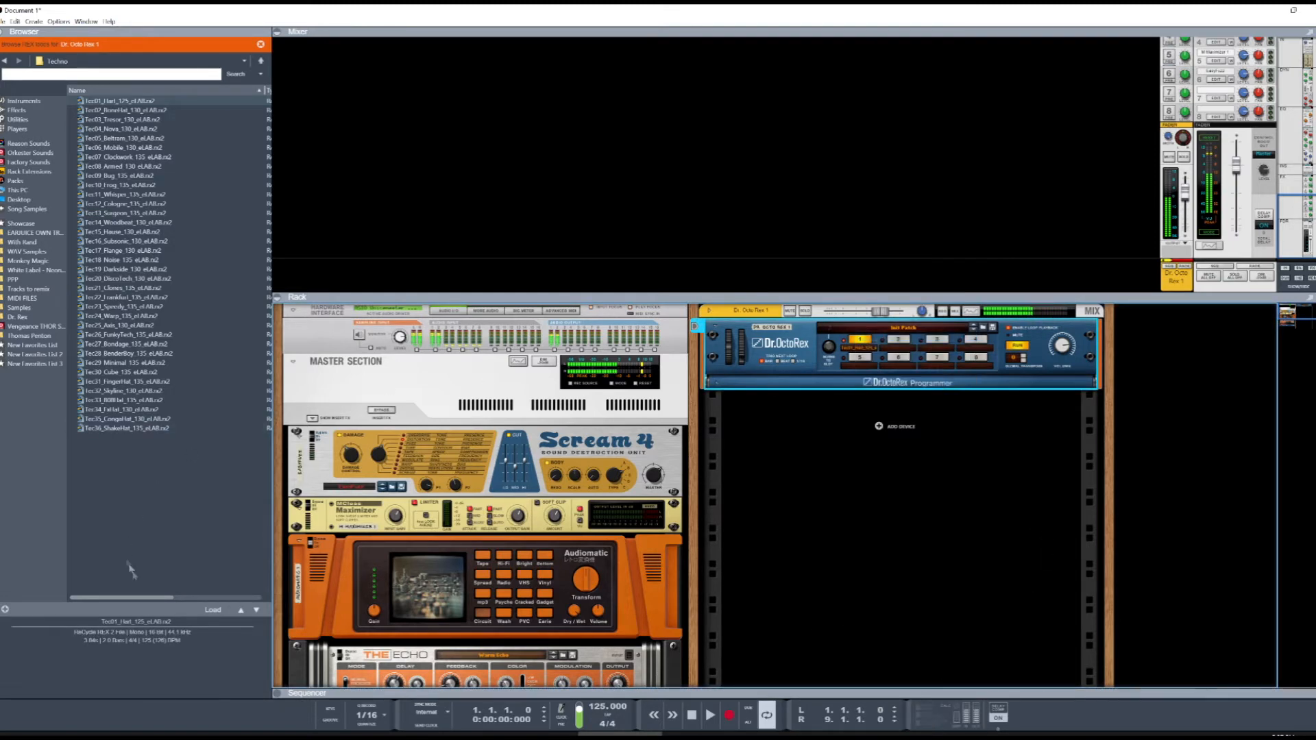
{"action": "left_click", "coordinate": [256, 610]}
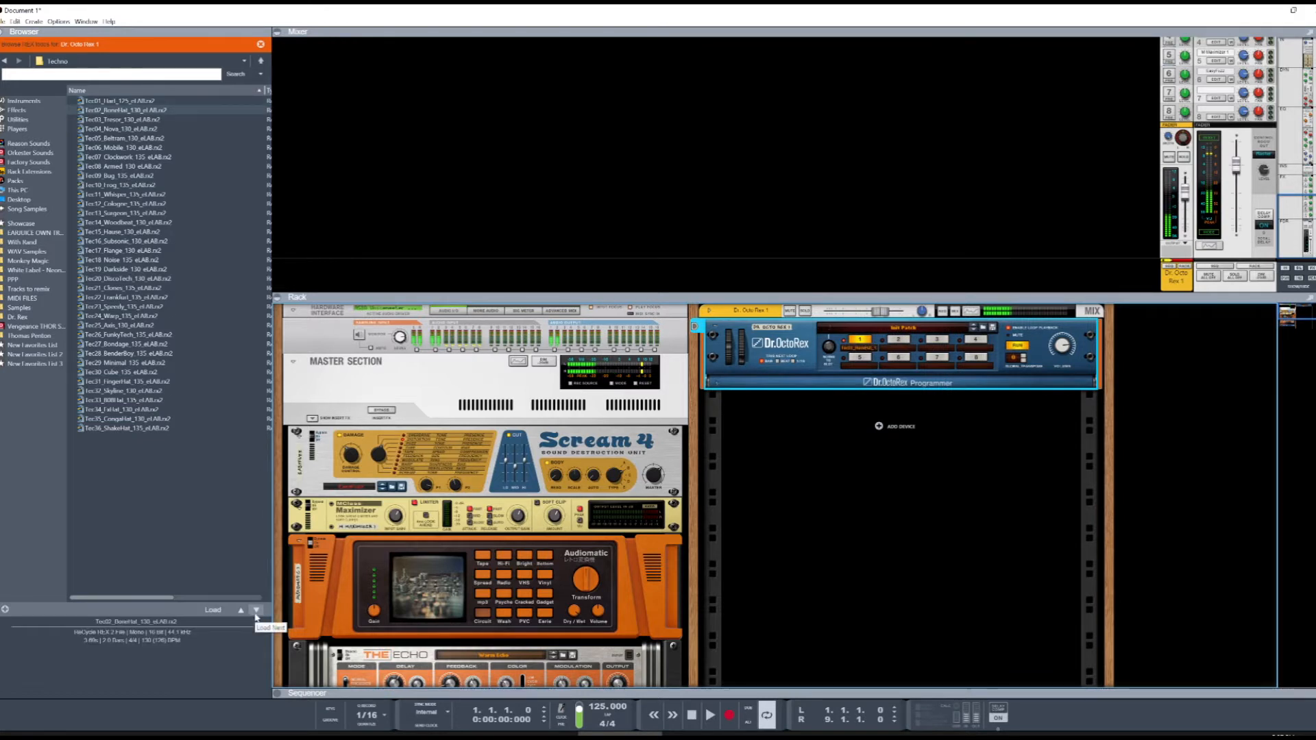
{"action": "left_click", "coordinate": [256, 613]}
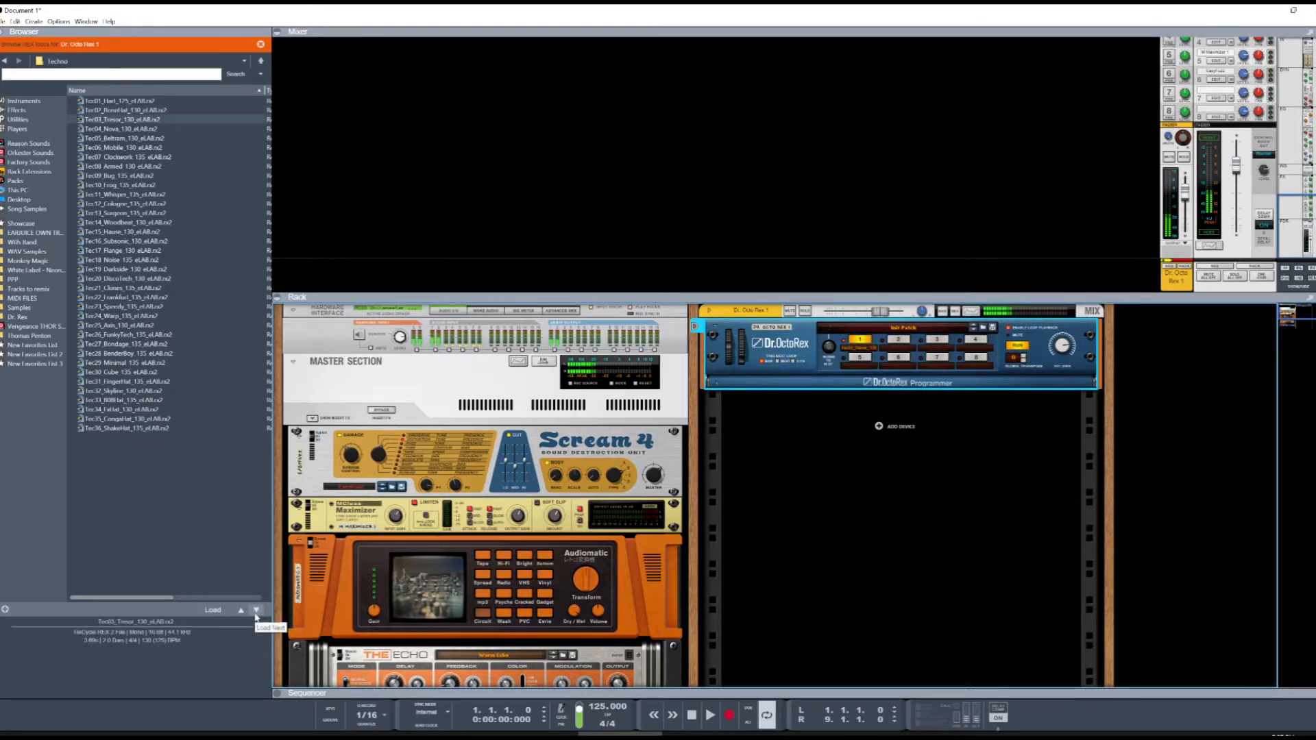
{"action": "left_click", "coordinate": [256, 612]}
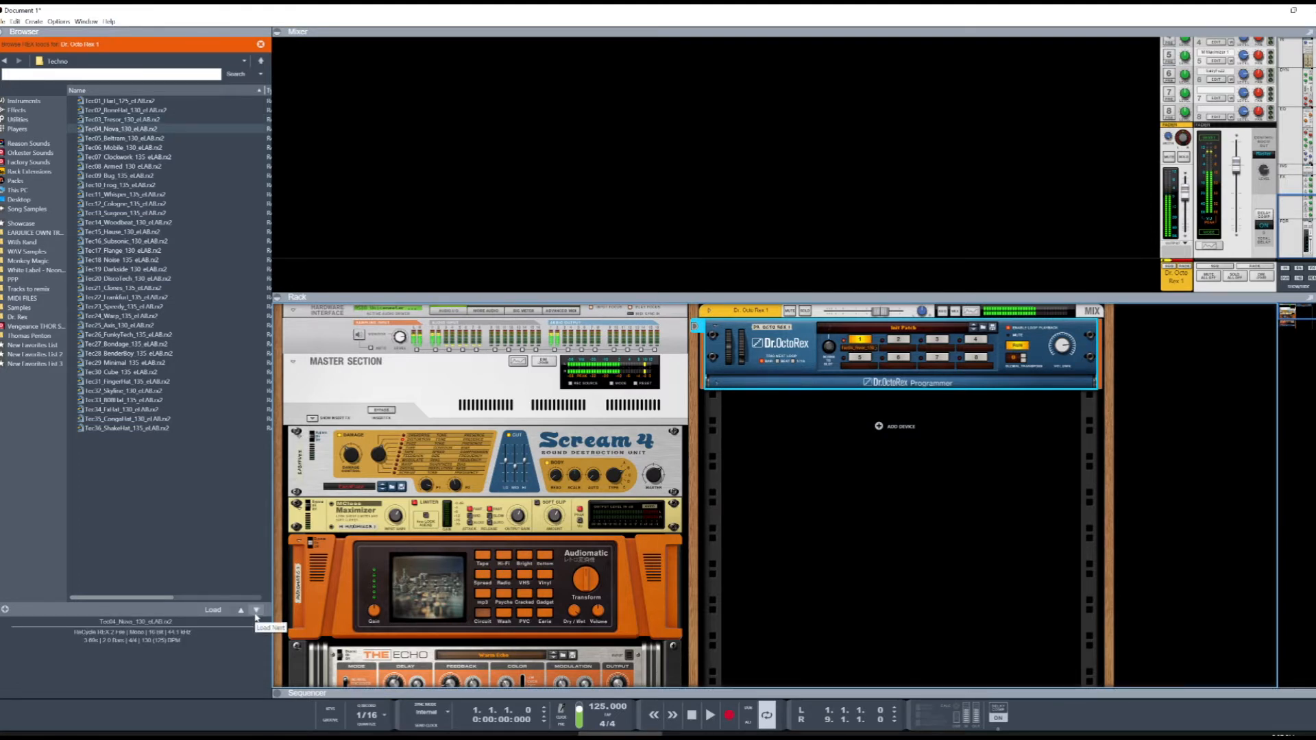
{"action": "left_click", "coordinate": [255, 612]}
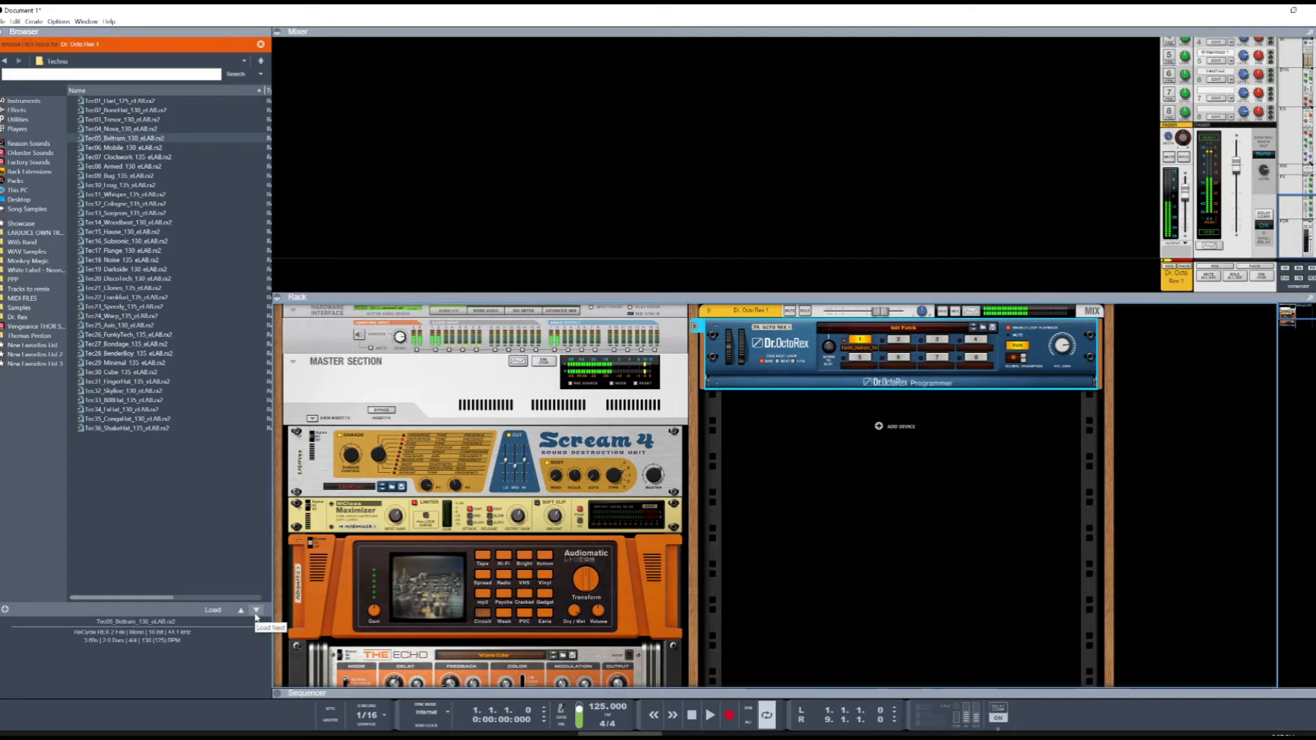
{"action": "left_click", "coordinate": [256, 612]}
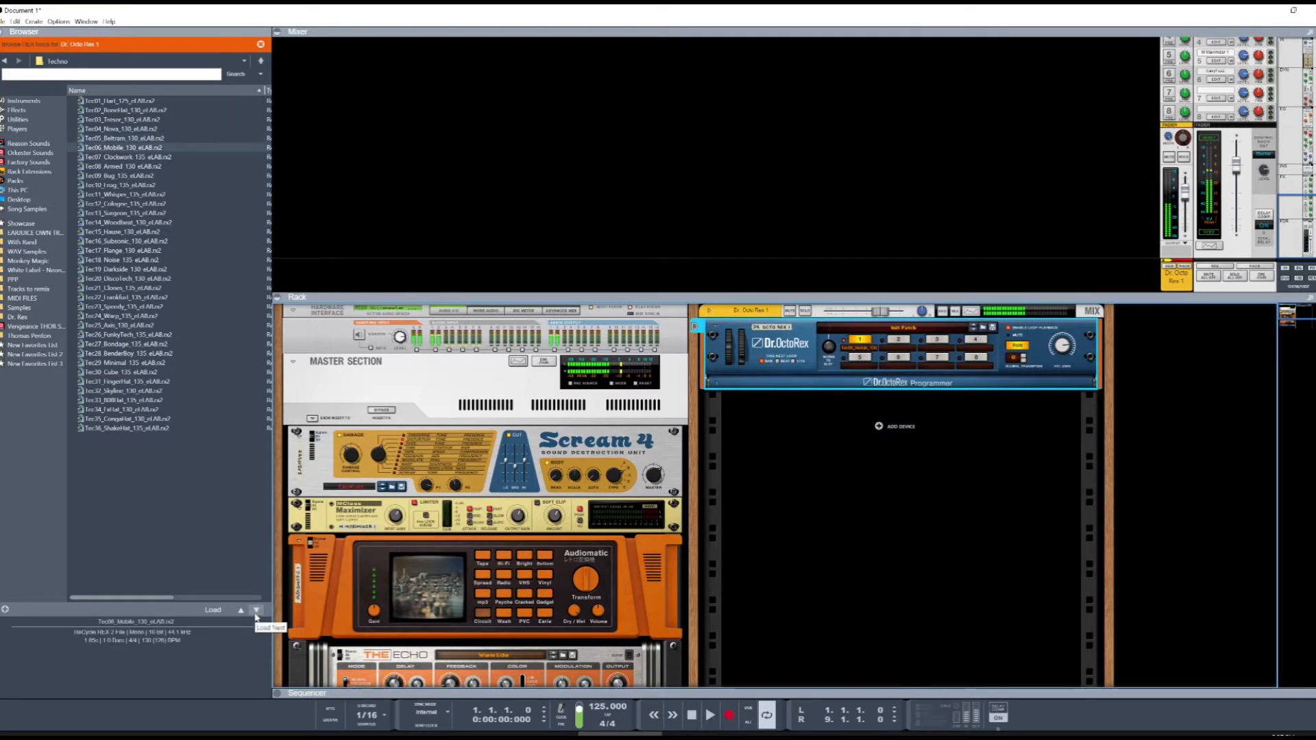
{"action": "left_click", "coordinate": [255, 612]}
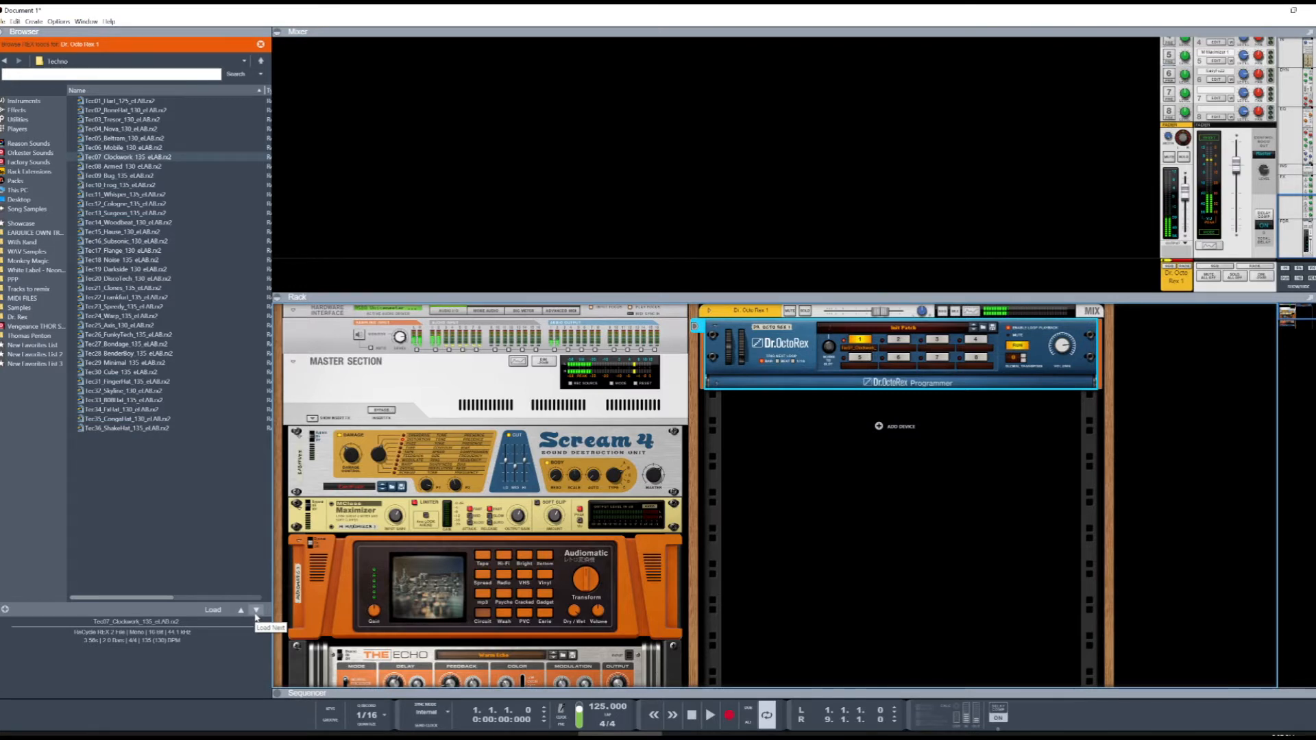
{"action": "left_click", "coordinate": [692, 715]}
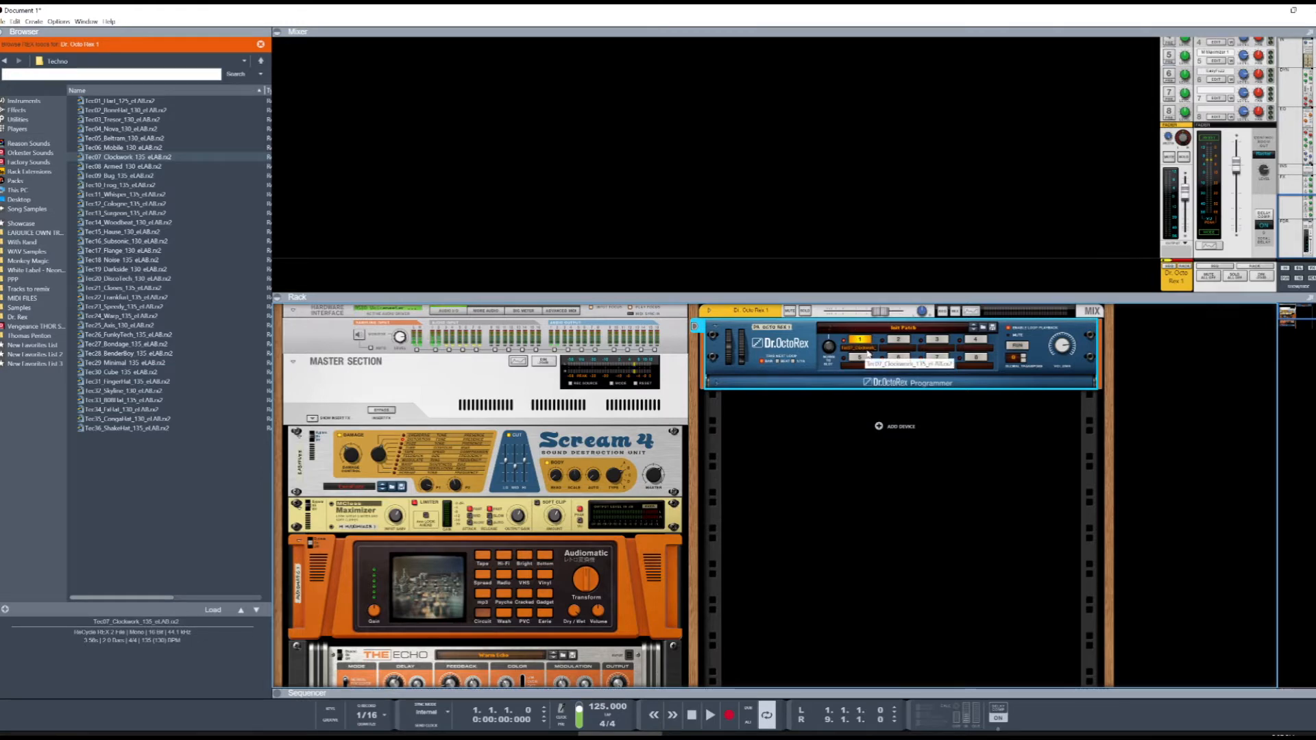
{"action": "left_click", "coordinate": [868, 351]}
{"action": "left_click", "coordinate": [874, 339]}
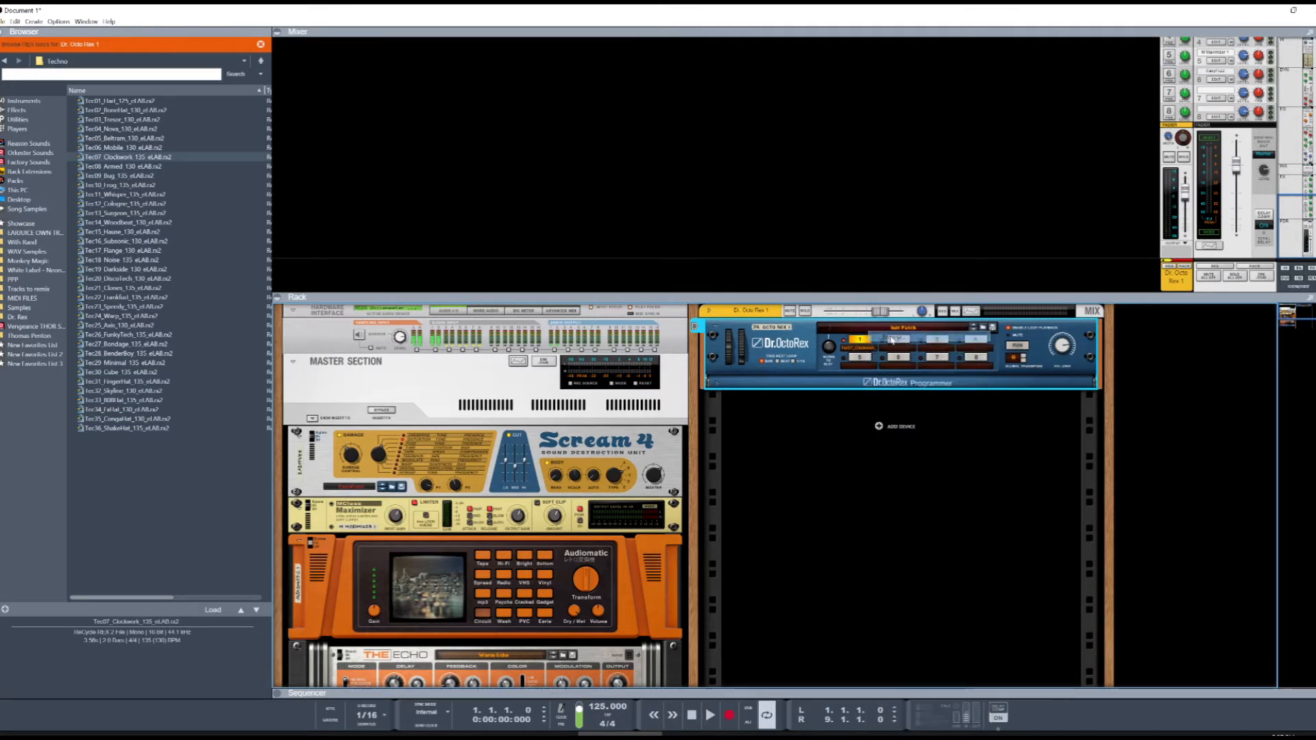
{"action": "left_click", "coordinate": [238, 428]}
{"action": "key", "text": "Up"}
{"action": "key", "text": "Up"}
{"action": "key", "text": "Up"}
{"action": "key", "text": "Up"}
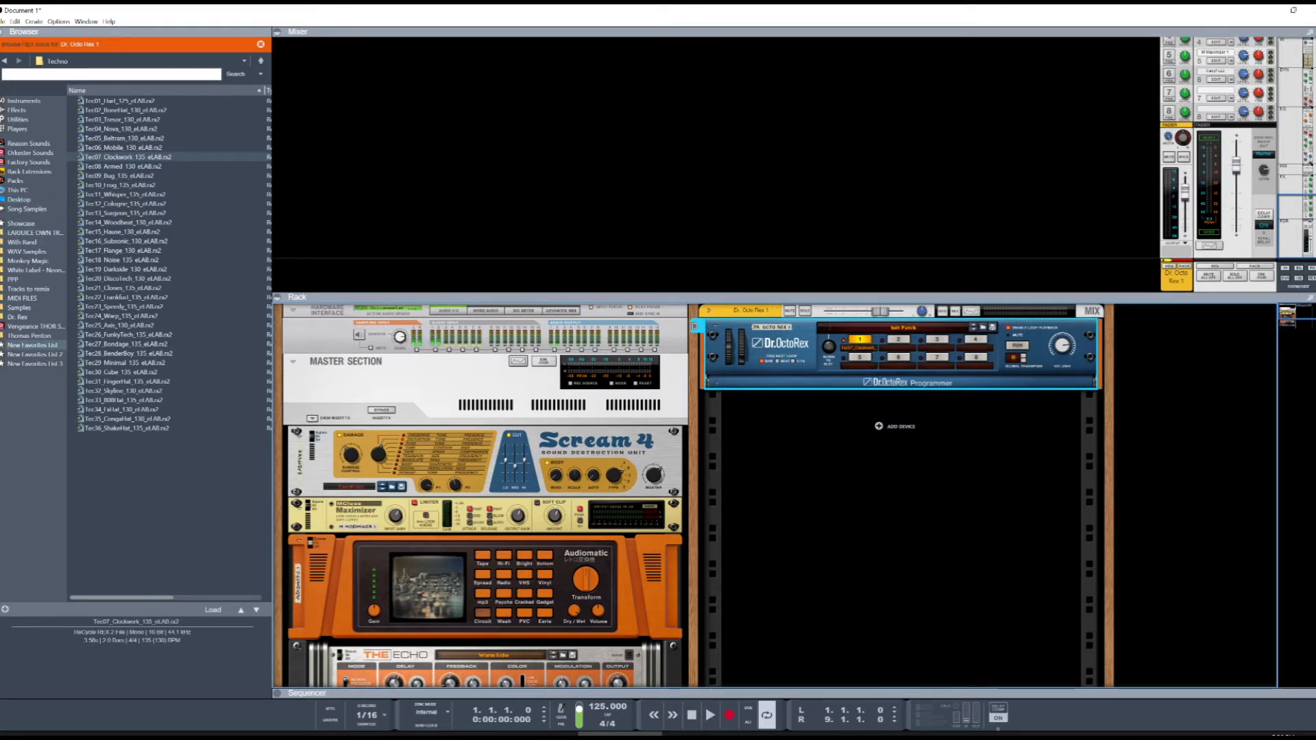
Step: Load the US_AMT_Bass_124_ariella_D# loop from the UNDRGRND Sounds Rex files under the Dr. Rex folder shortcut into slot 1
{"action": "left_click", "coordinate": [24, 318]}
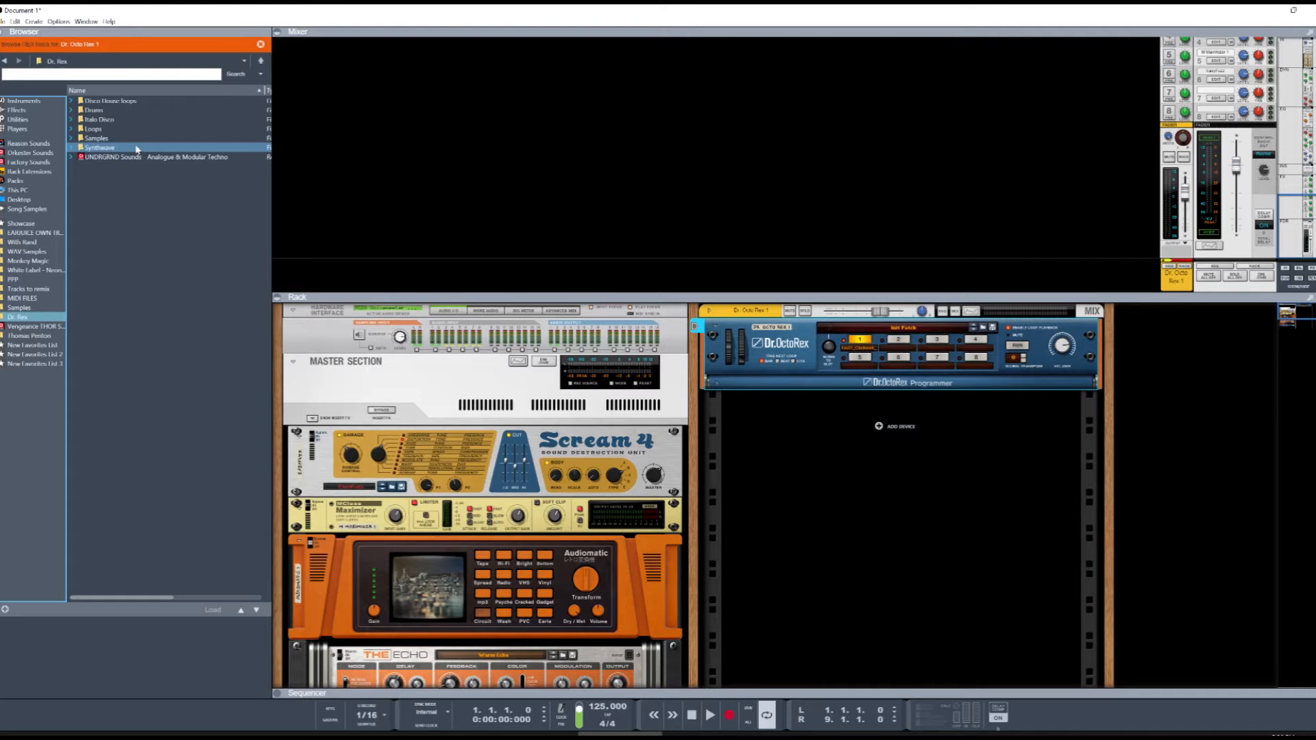
{"action": "left_click", "coordinate": [155, 157]}
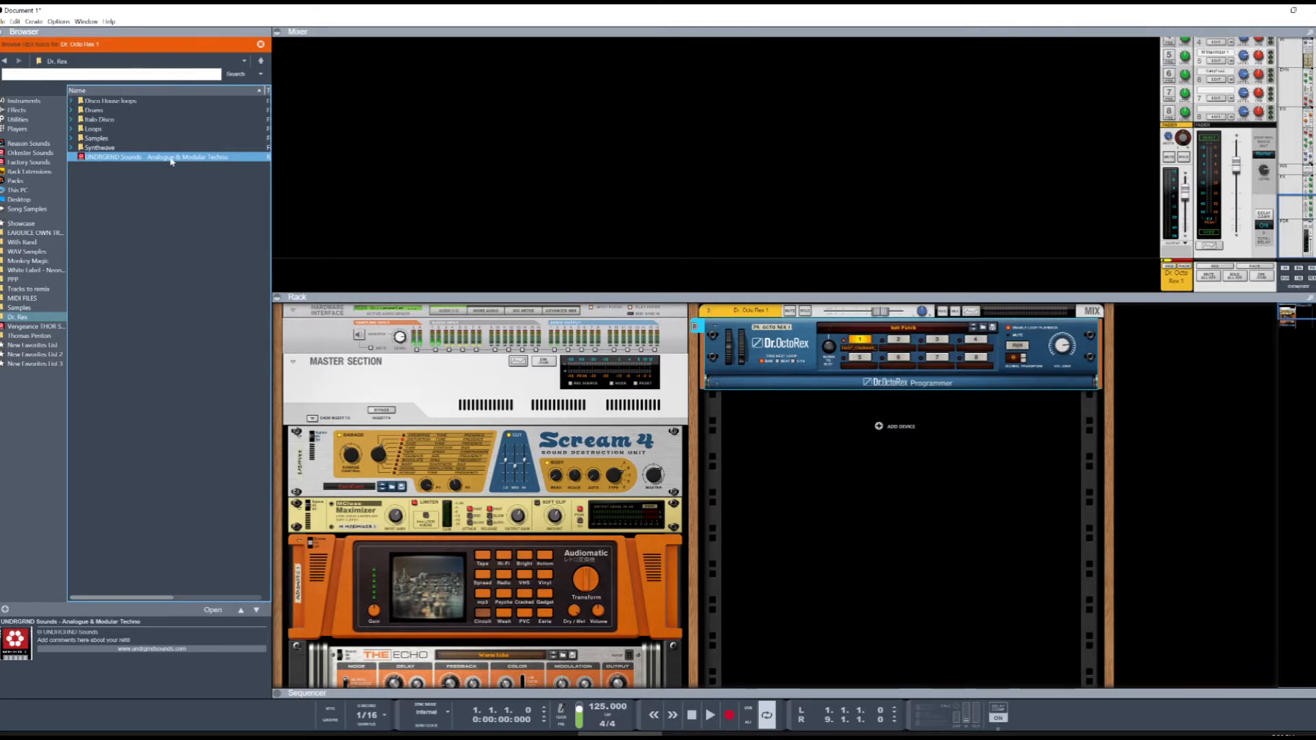
{"action": "left_click", "coordinate": [204, 607]}
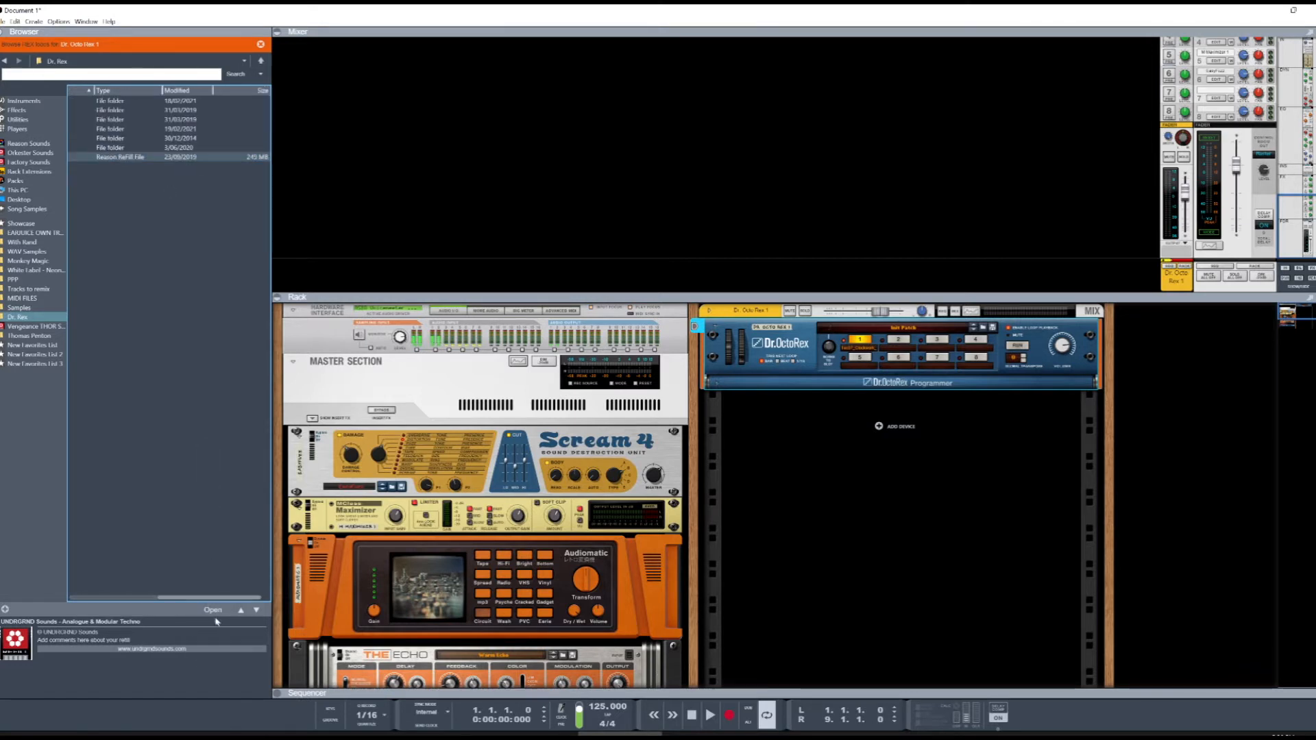
{"action": "left_click", "coordinate": [103, 101]}
{"action": "double_click", "coordinate": [128, 110]}
{"action": "left_click", "coordinate": [148, 102]}
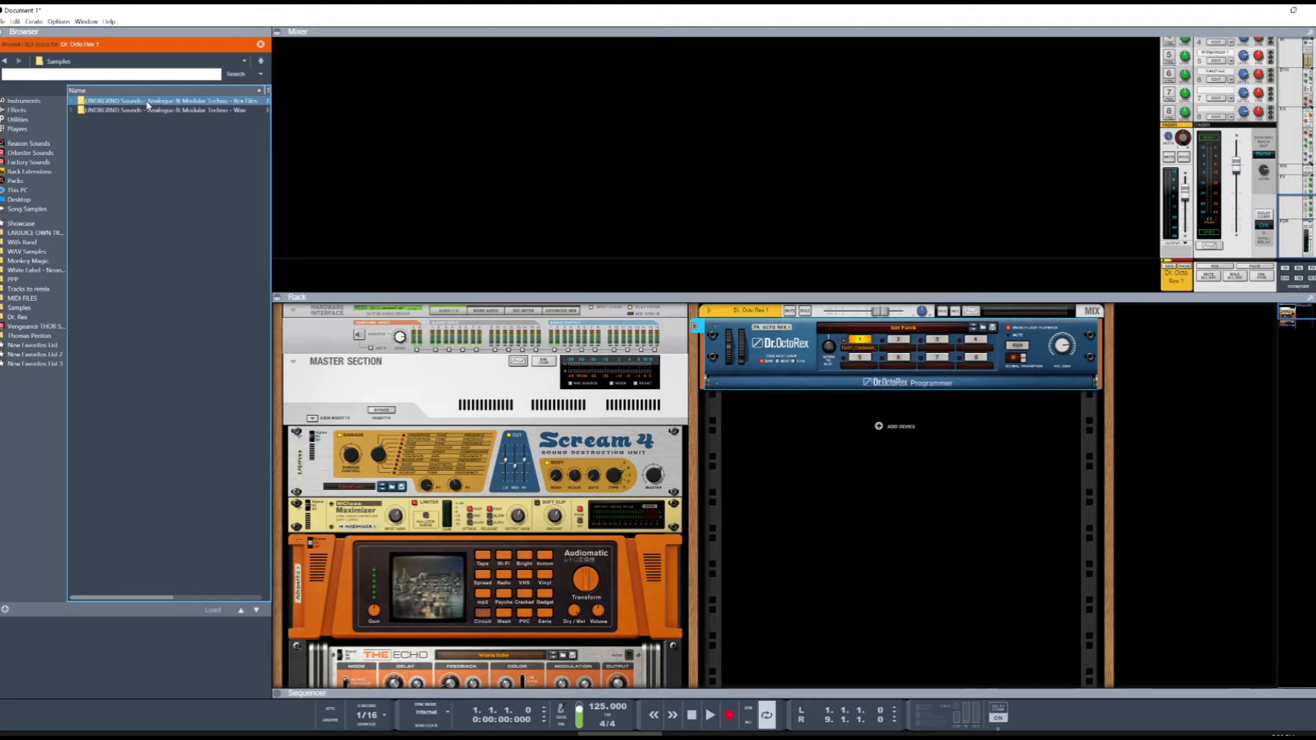
{"action": "double_click", "coordinate": [148, 102]}
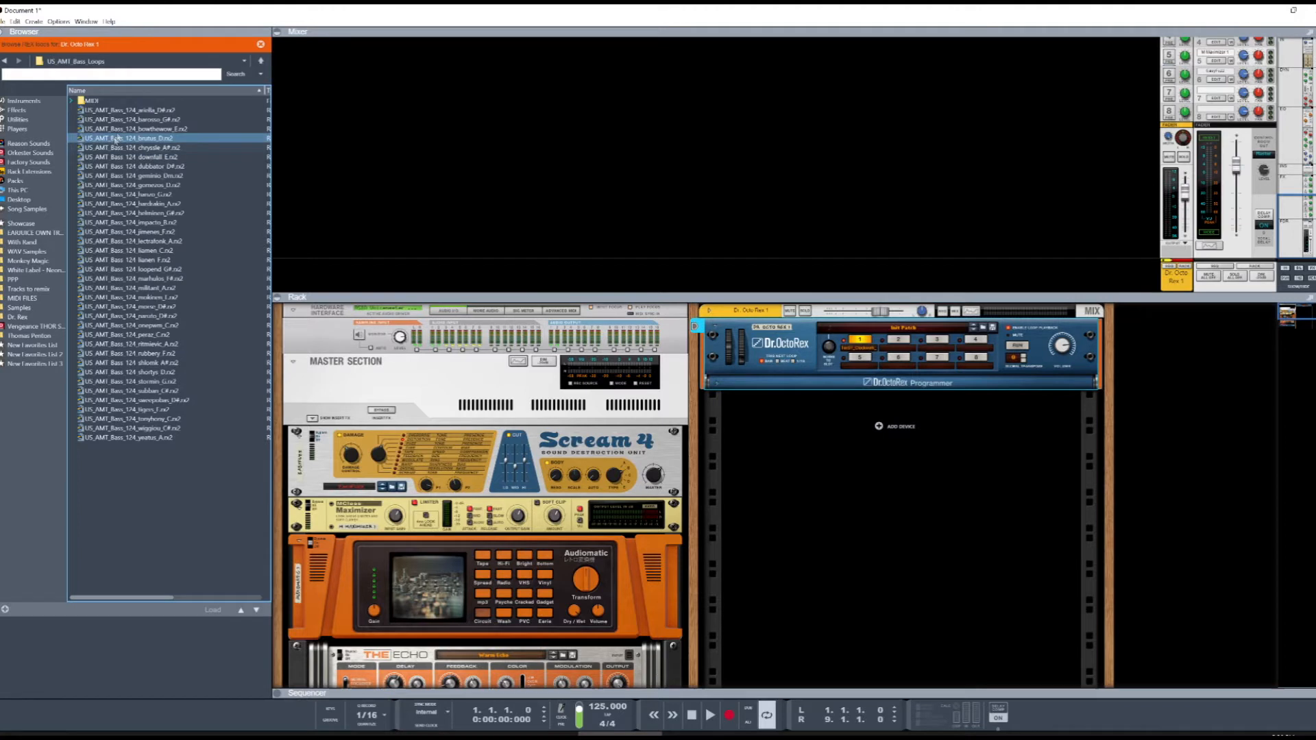
{"action": "left_click", "coordinate": [149, 112]}
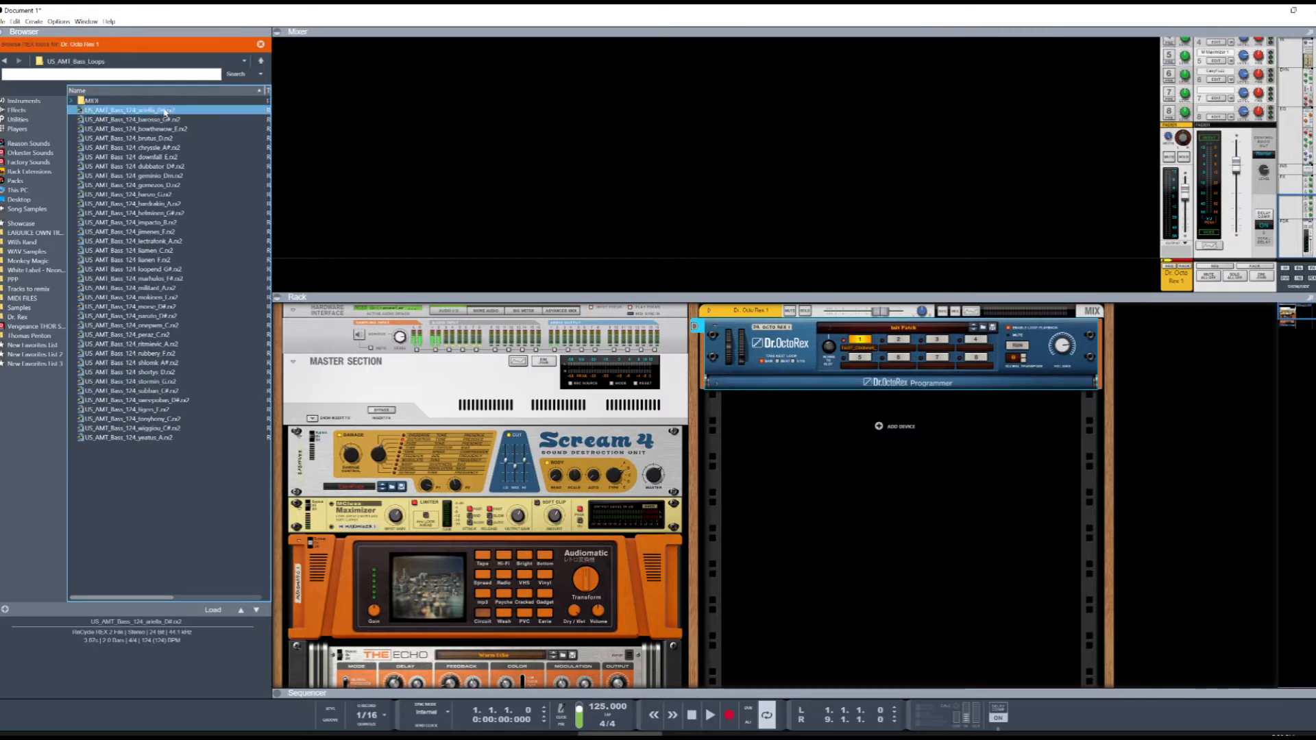
{"action": "left_click", "coordinate": [215, 610]}
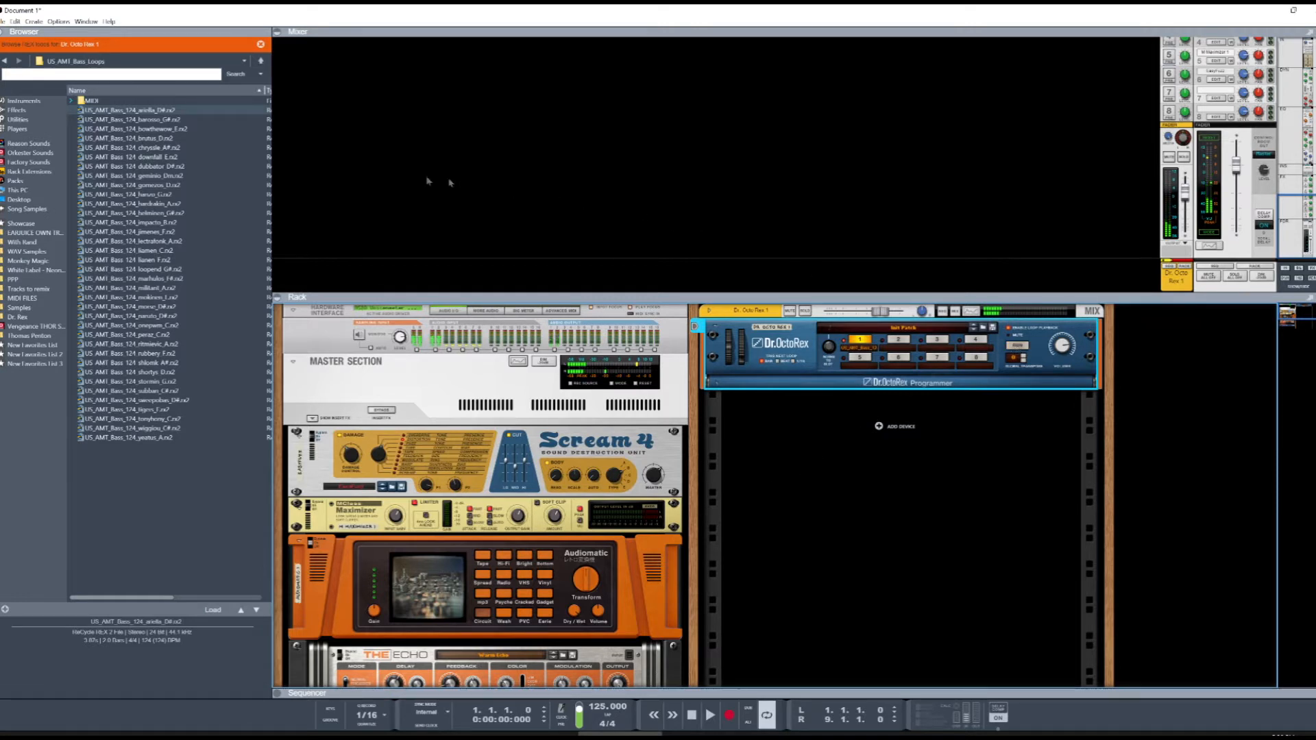
Step: Expand the sequencer and import the US_AMT_Bass_124_ariella_D# MIDI file from the bass loops' MIDI folder
{"action": "left_click", "coordinate": [125, 102]}
{"action": "double_click", "coordinate": [124, 103]}
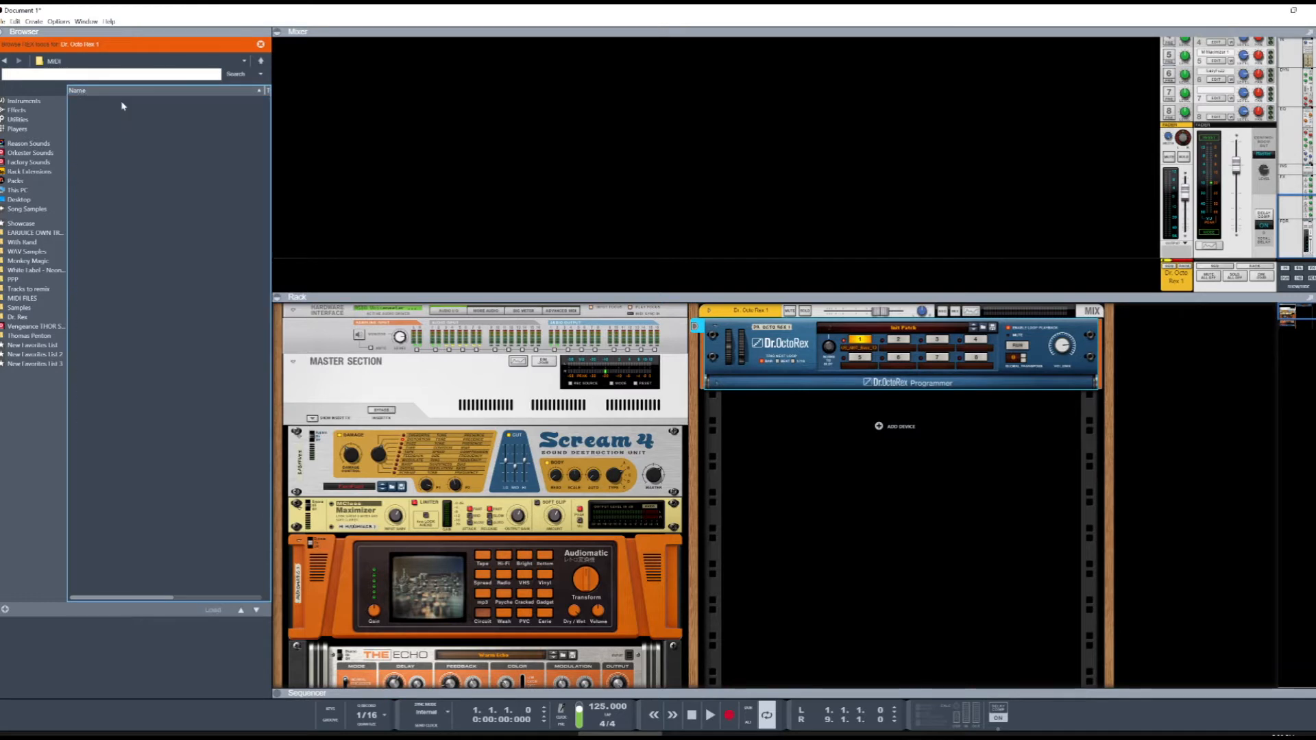
{"action": "left_click", "coordinate": [132, 101]}
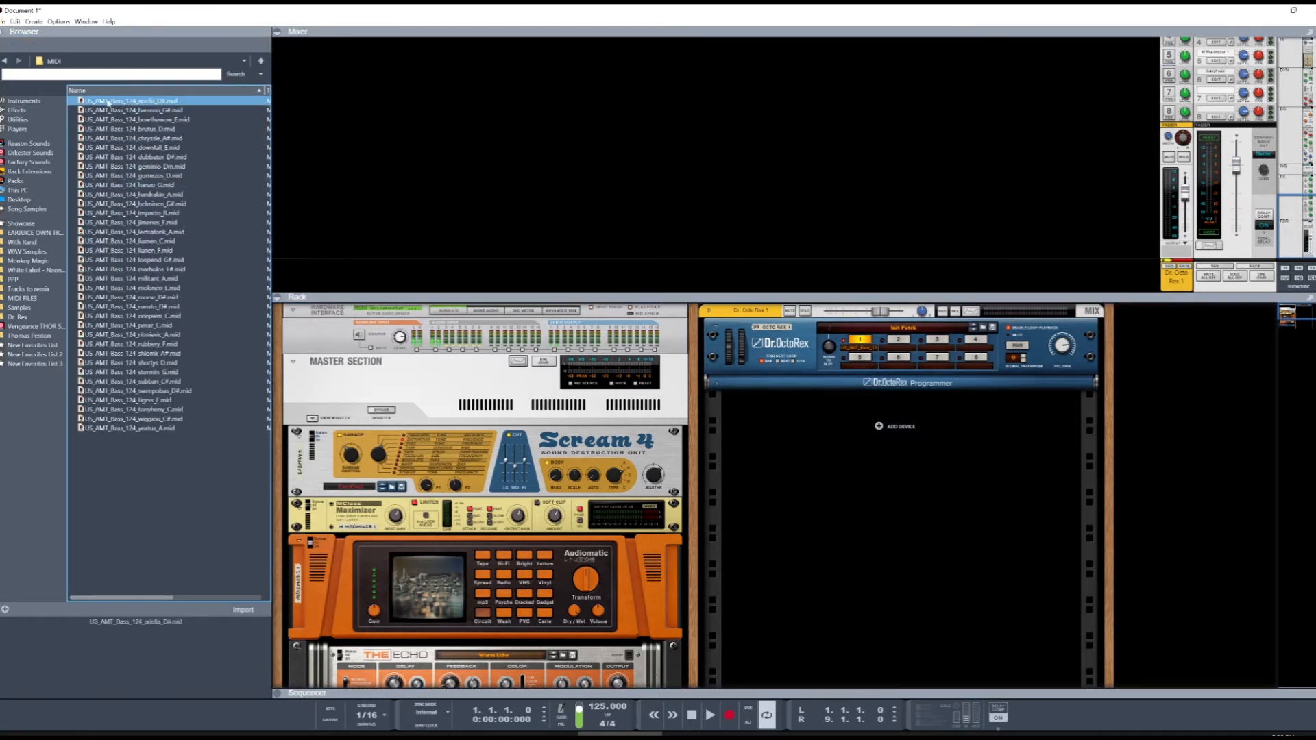
{"action": "left_click_drag", "start_coordinate": [156, 101], "coordinate": [478, 505]}
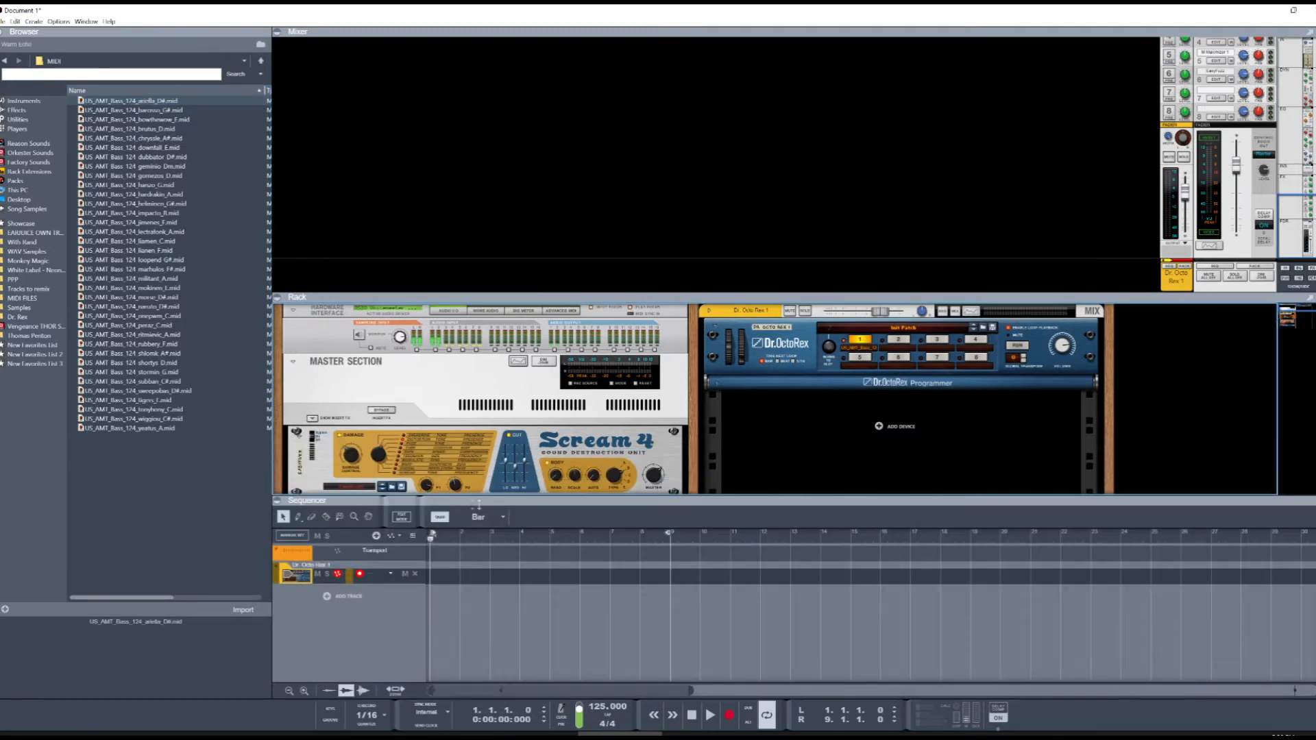
{"action": "left_click", "coordinate": [243, 609]}
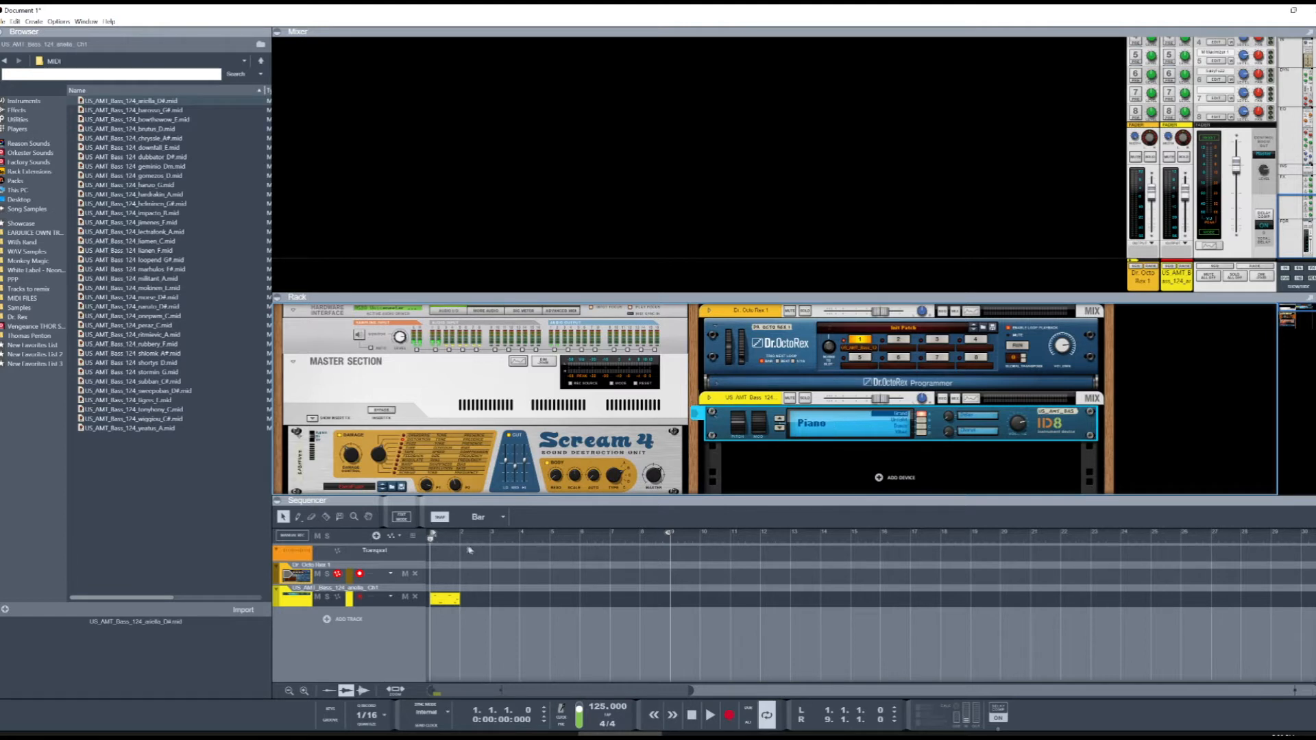
Step: Play the imported MIDI clip in the sequencer and stop playback
{"action": "left_click_drag", "start_coordinate": [430, 542], "coordinate": [444, 542]}
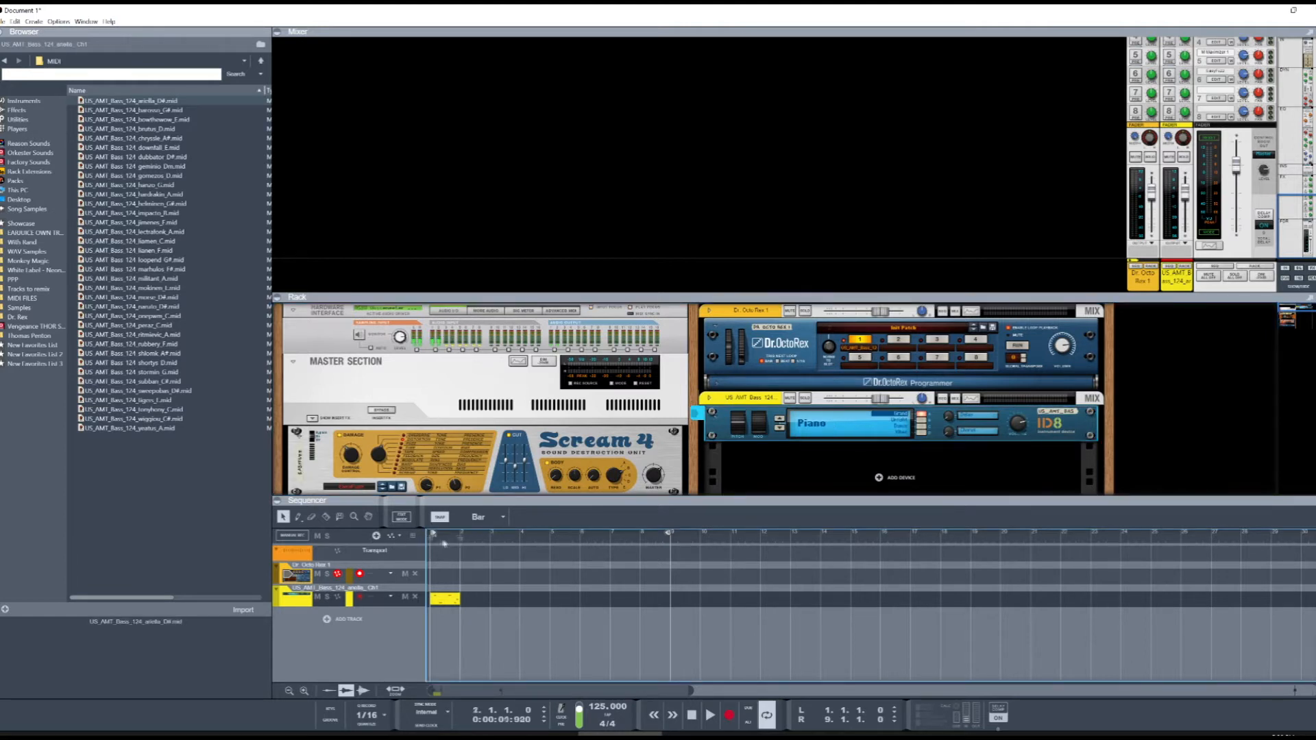
{"action": "key", "text": "space"}
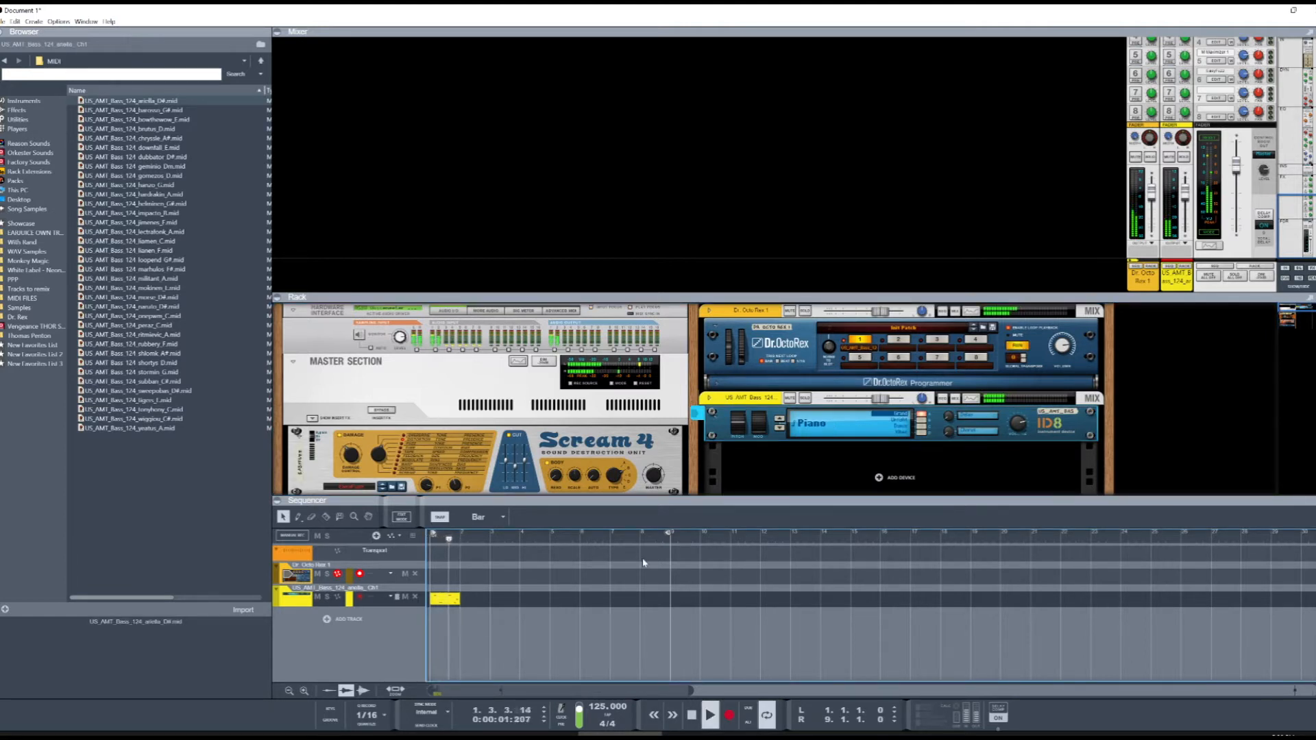
{"action": "key", "text": "space"}
Step: Delete the ID8 piano instrument and its imported MIDI track
{"action": "right_click", "coordinate": [444, 598]}
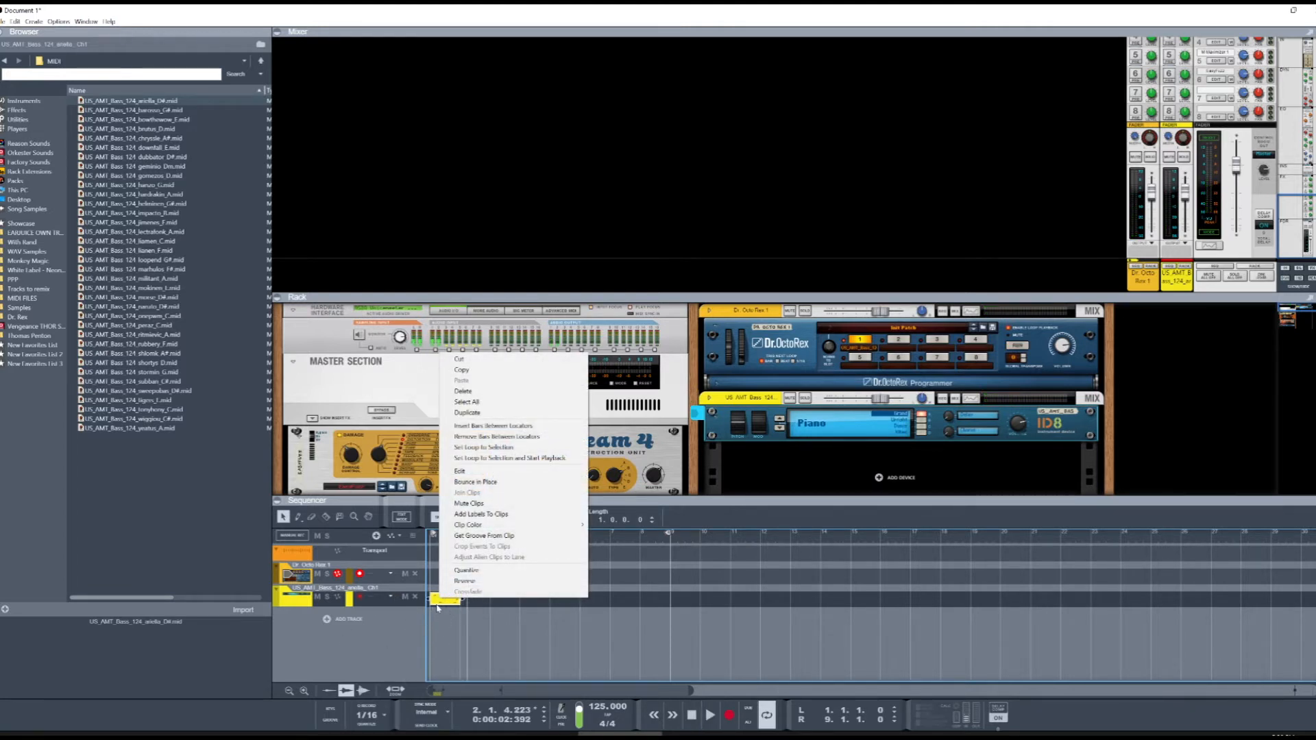
{"action": "right_click", "coordinate": [716, 424]}
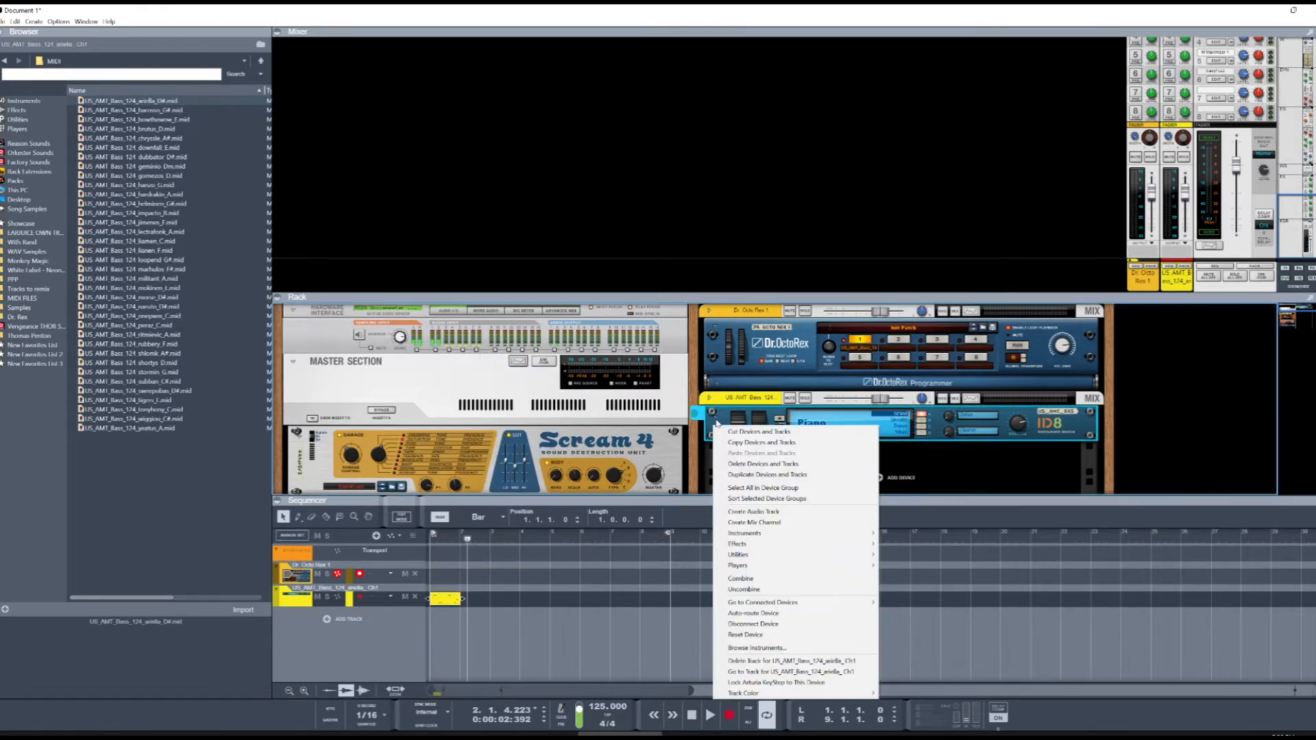
{"action": "left_click", "coordinate": [747, 463]}
{"action": "left_click", "coordinate": [602, 396]}
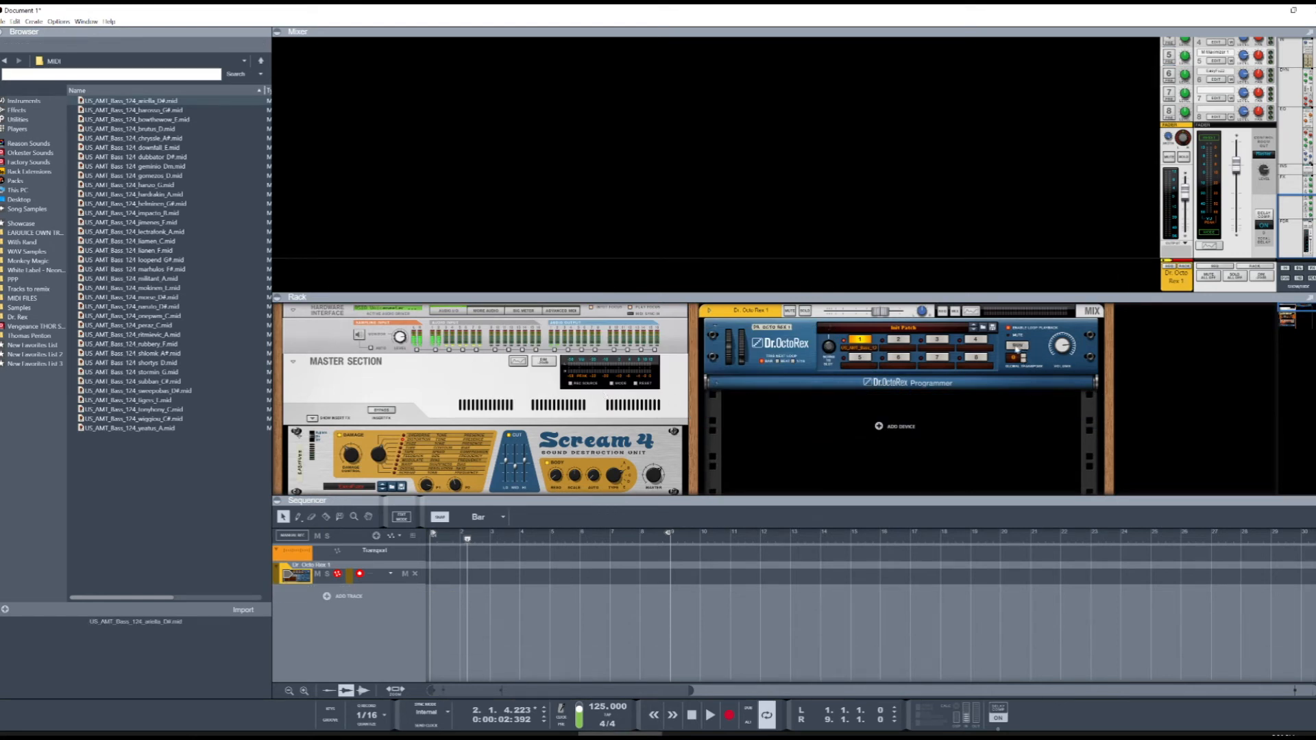
Step: Run the Dr. Octo Rex and browse loops for slot 1, loading the next two bass loops in turn
{"action": "left_click", "coordinate": [1015, 347]}
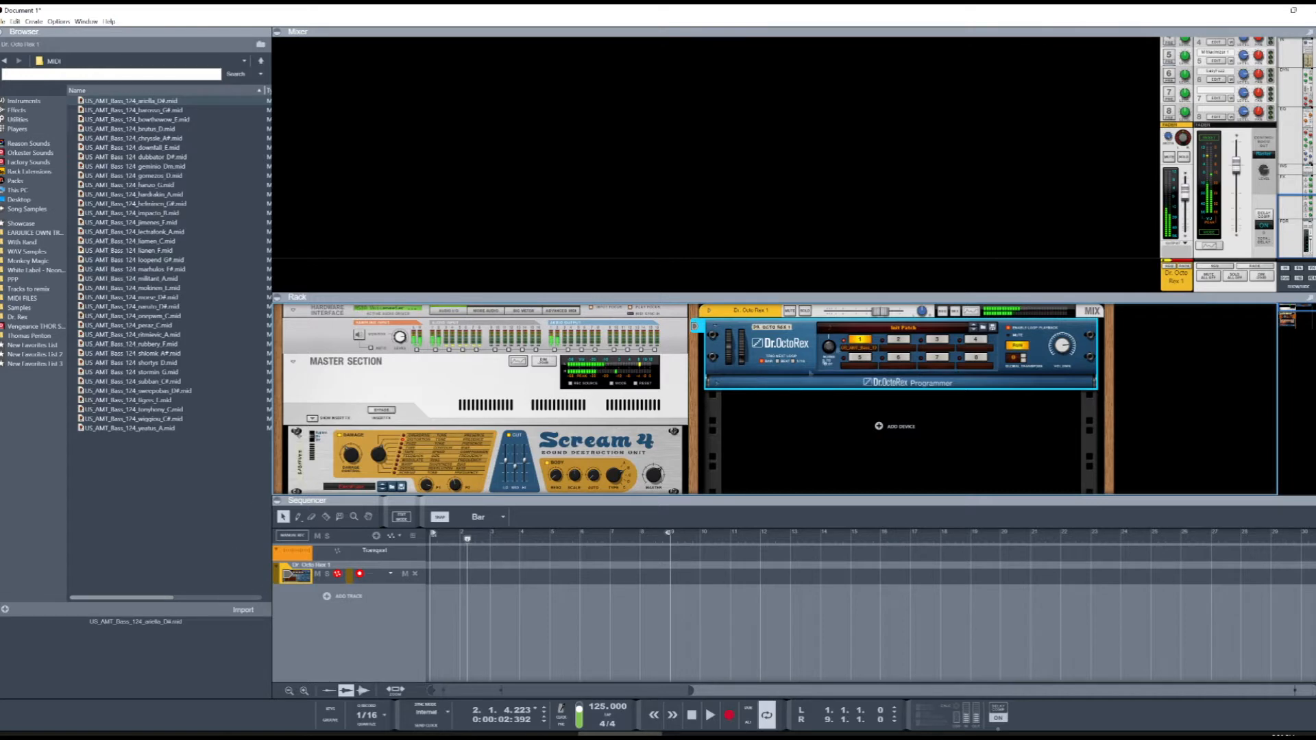
{"action": "left_click", "coordinate": [858, 350]}
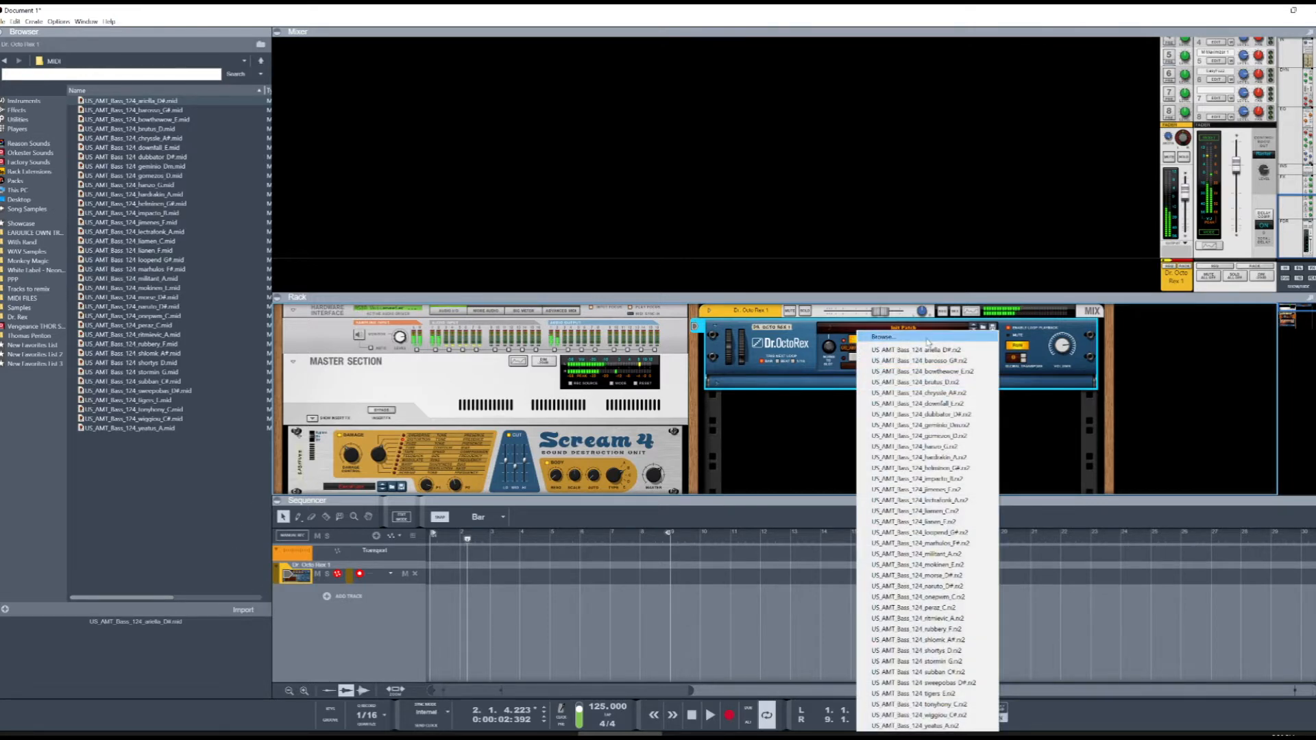
{"action": "left_click", "coordinate": [891, 337]}
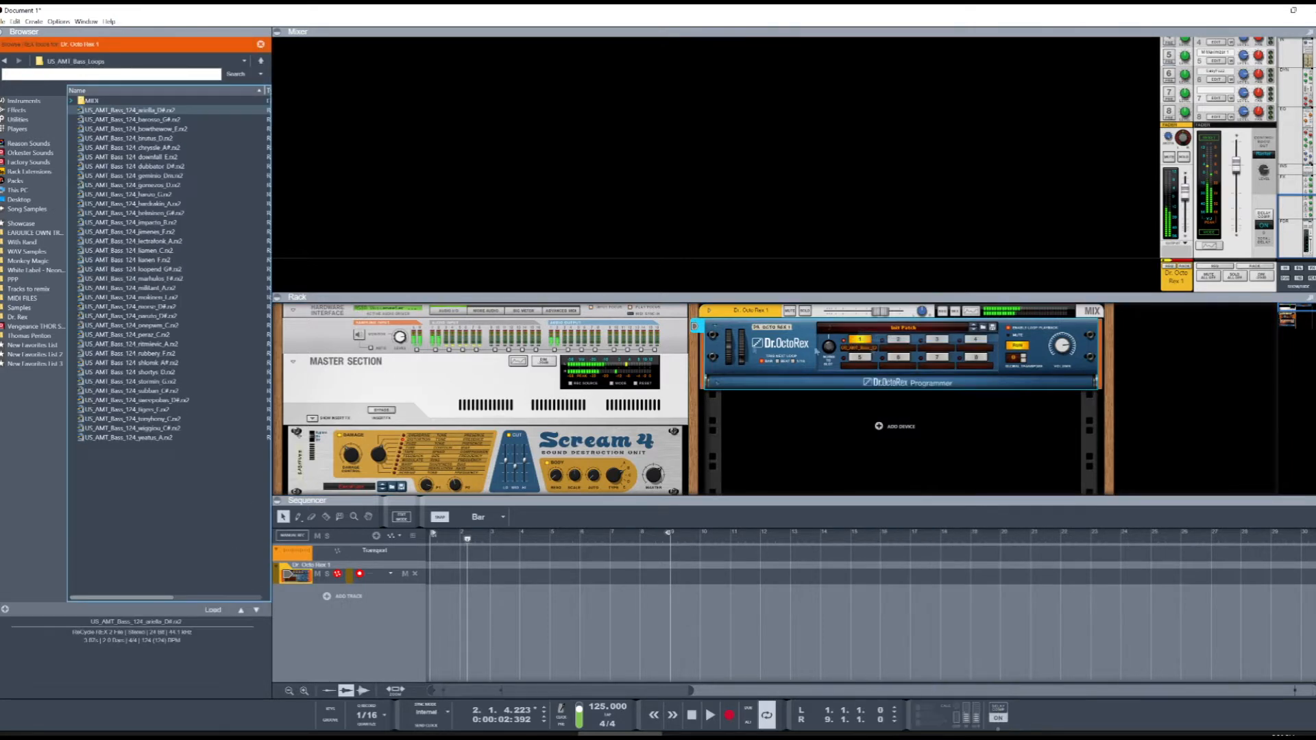
{"action": "left_click", "coordinate": [257, 610]}
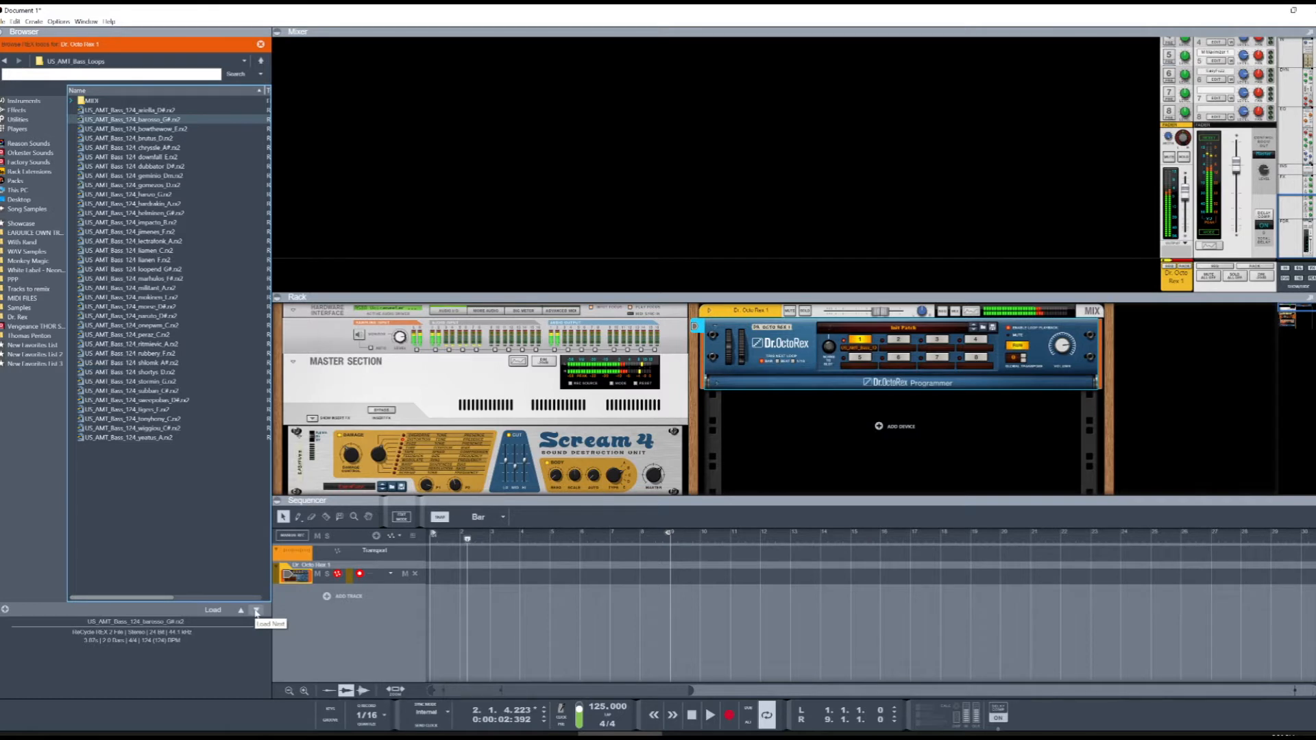
{"action": "left_click", "coordinate": [257, 610]}
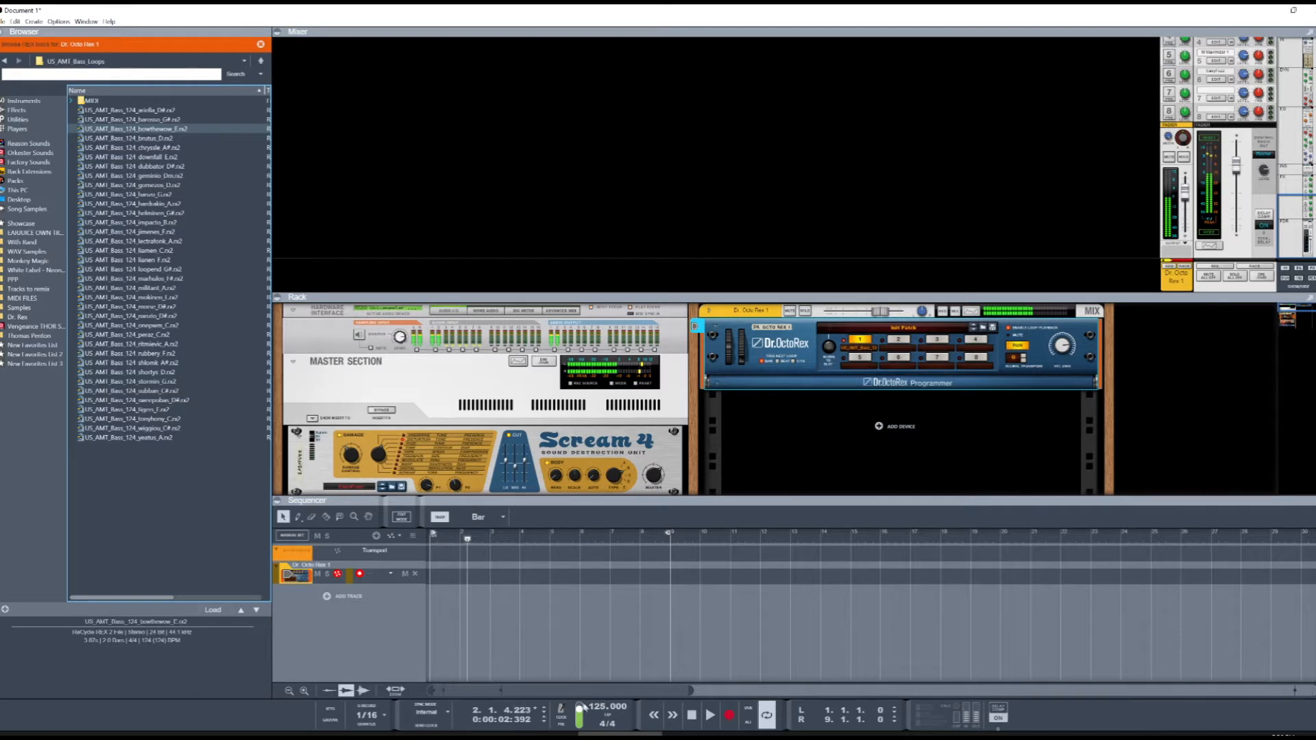
Step: Set the tempo to 124 BPM and load the following bass loops one by one up to US_AMT_Bass_124_hanzo_G
{"action": "left_click_drag", "start_coordinate": [598, 715], "coordinate": [600, 717]}
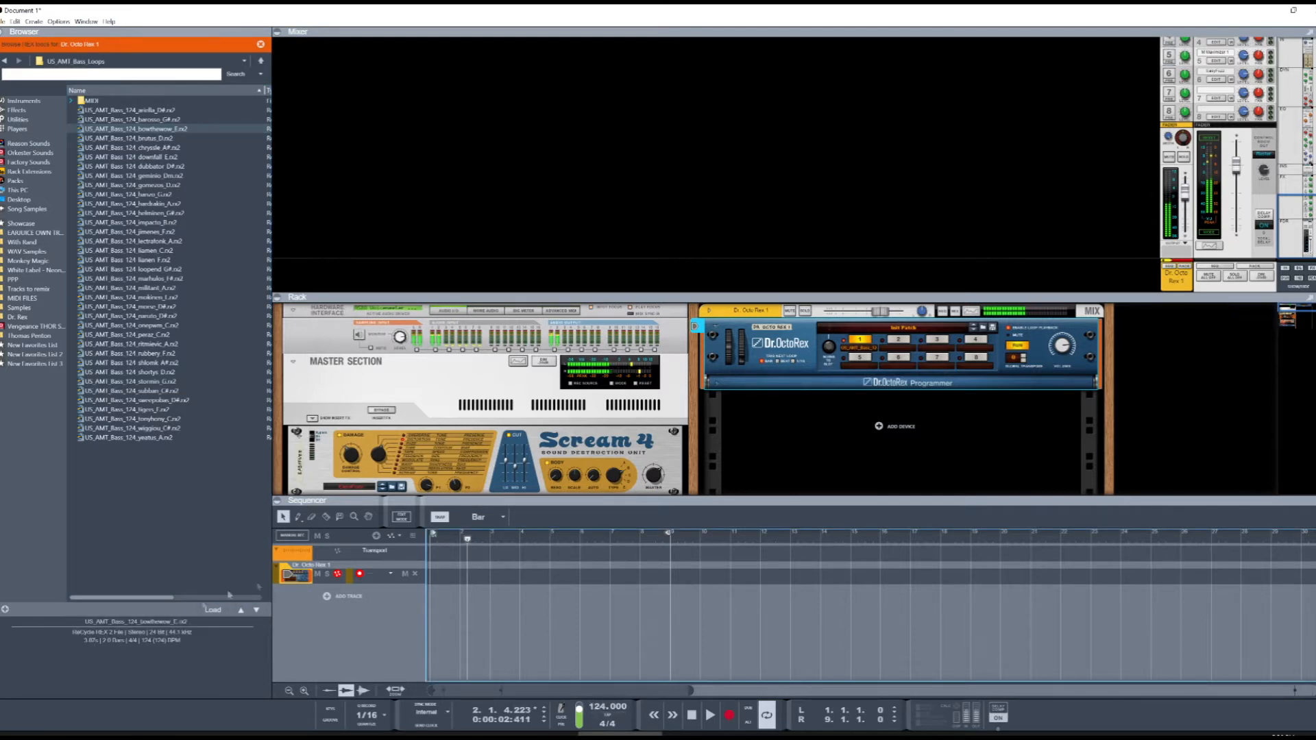
{"action": "left_click", "coordinate": [258, 610]}
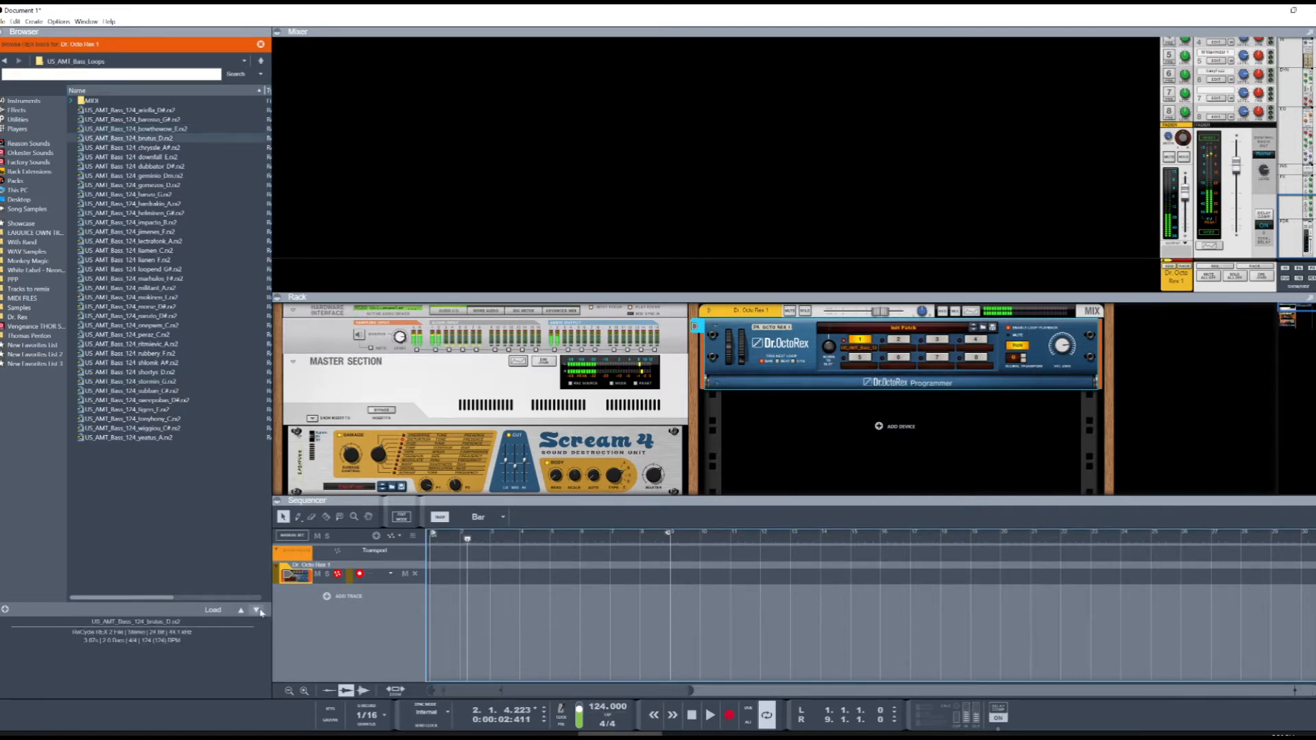
{"action": "left_click", "coordinate": [258, 610]}
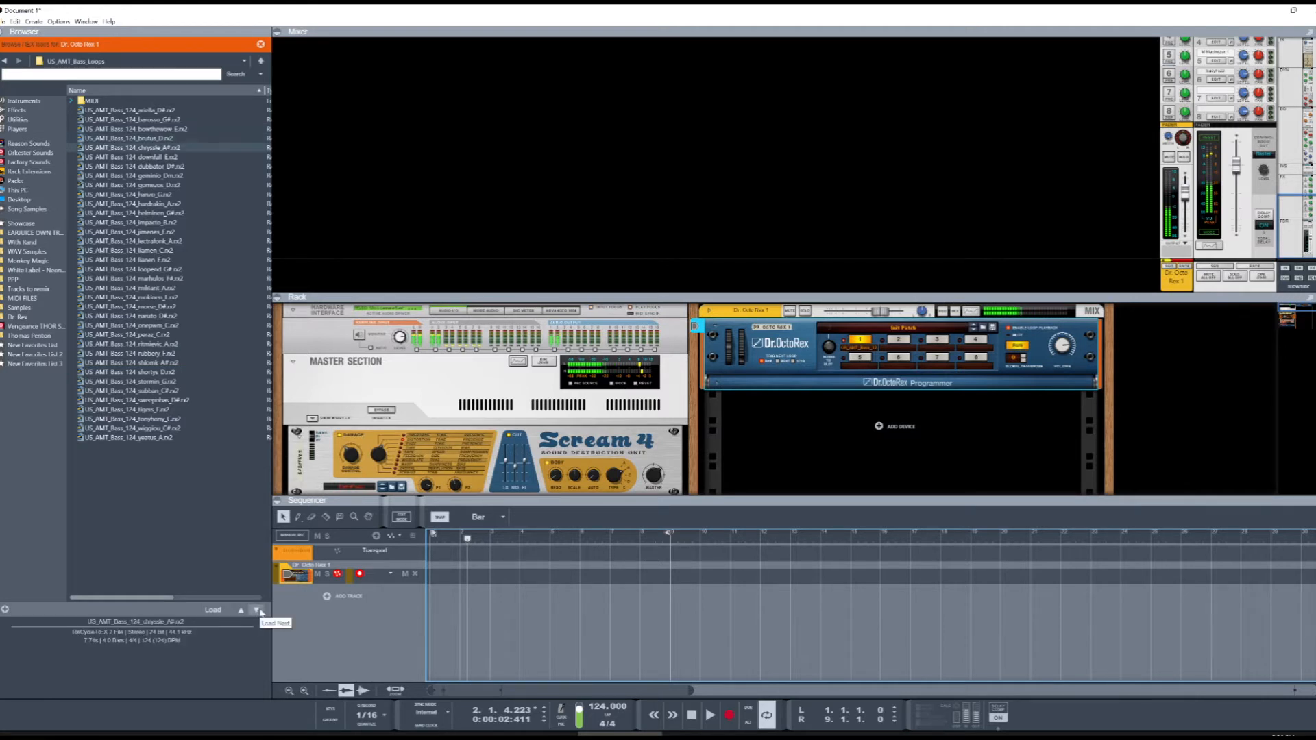
{"action": "left_click", "coordinate": [258, 609]}
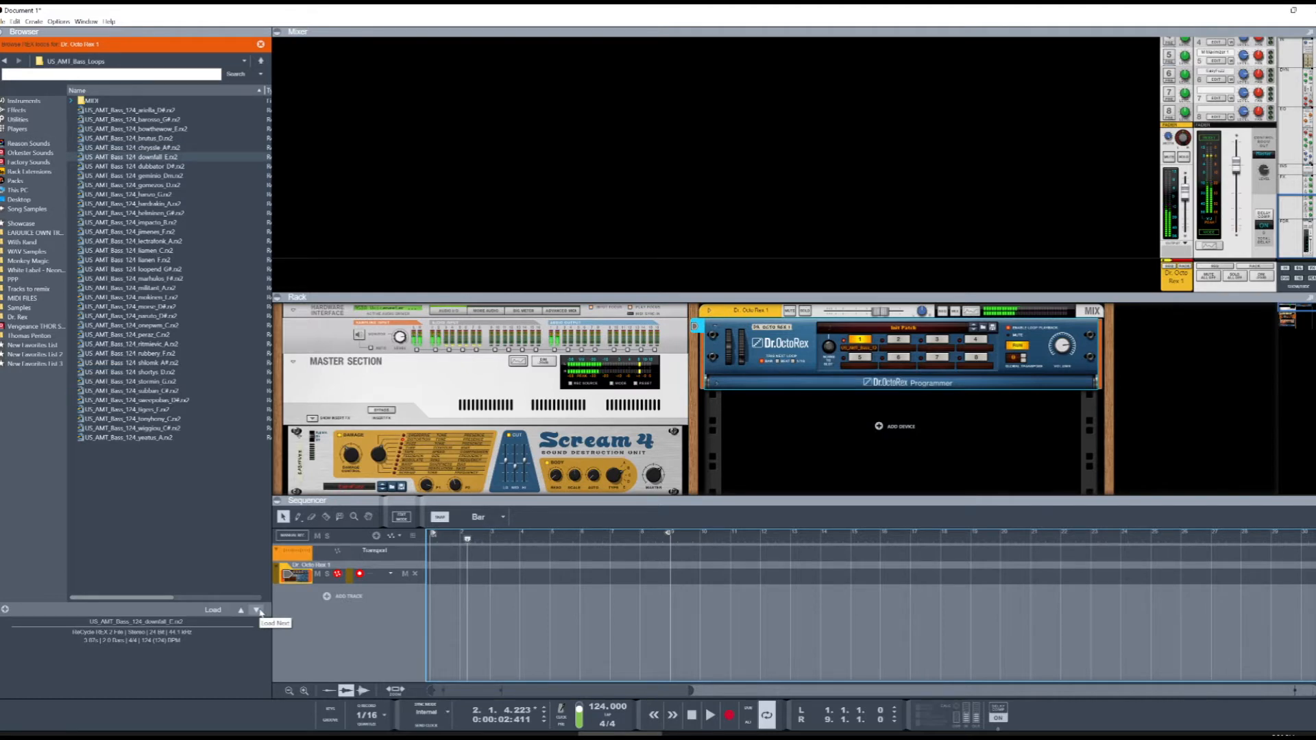
{"action": "left_click", "coordinate": [258, 609]}
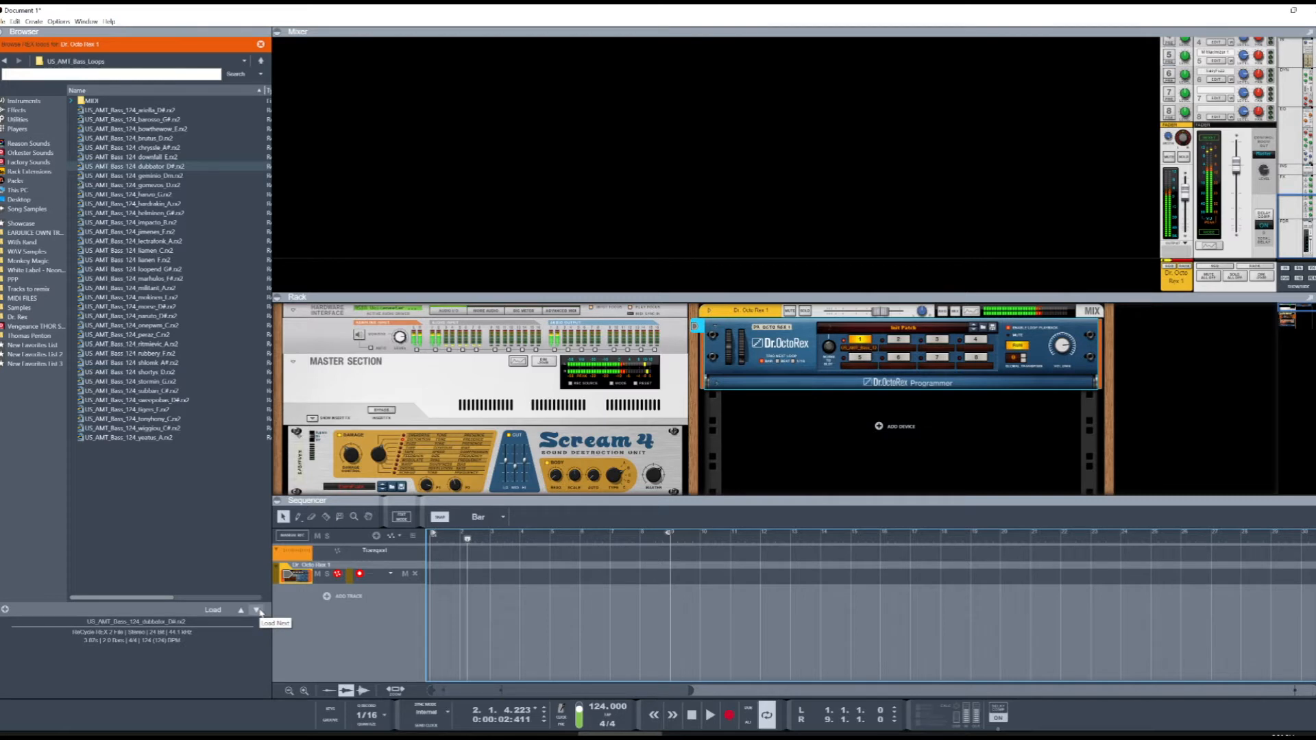
{"action": "left_click", "coordinate": [259, 610]}
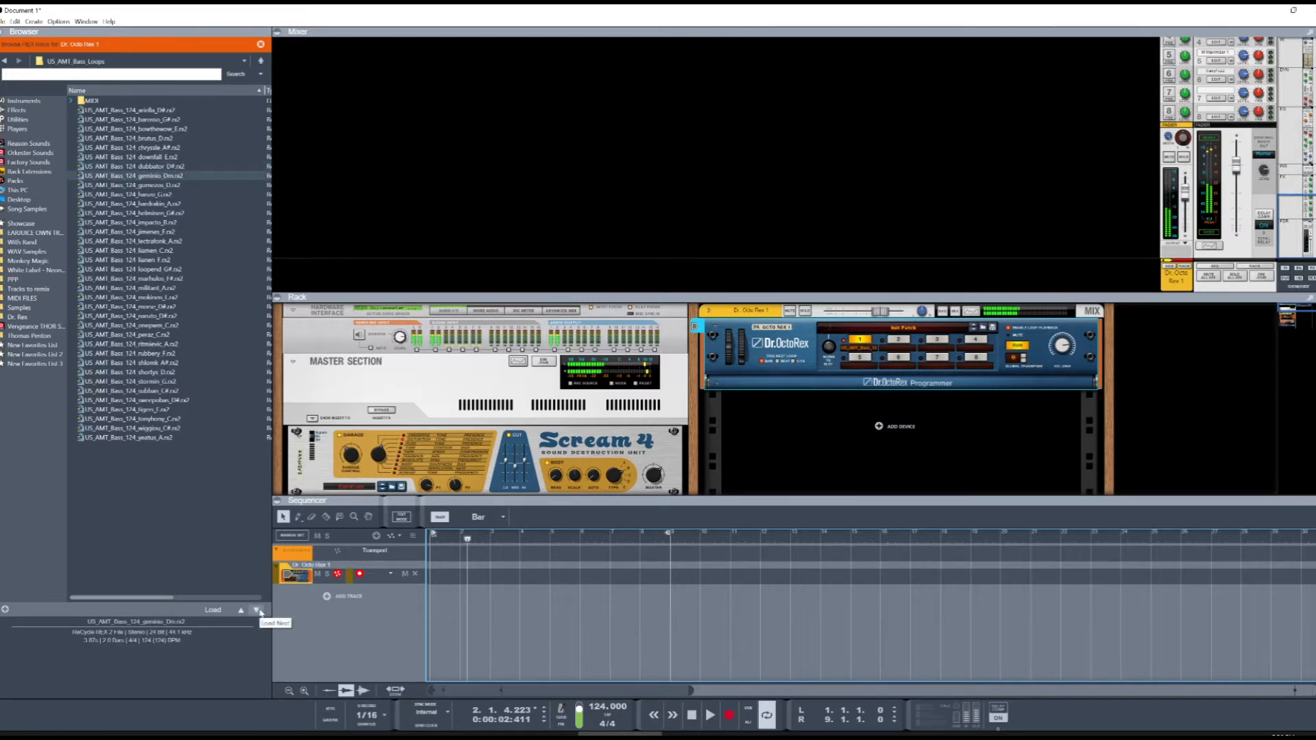
{"action": "left_click", "coordinate": [259, 610]}
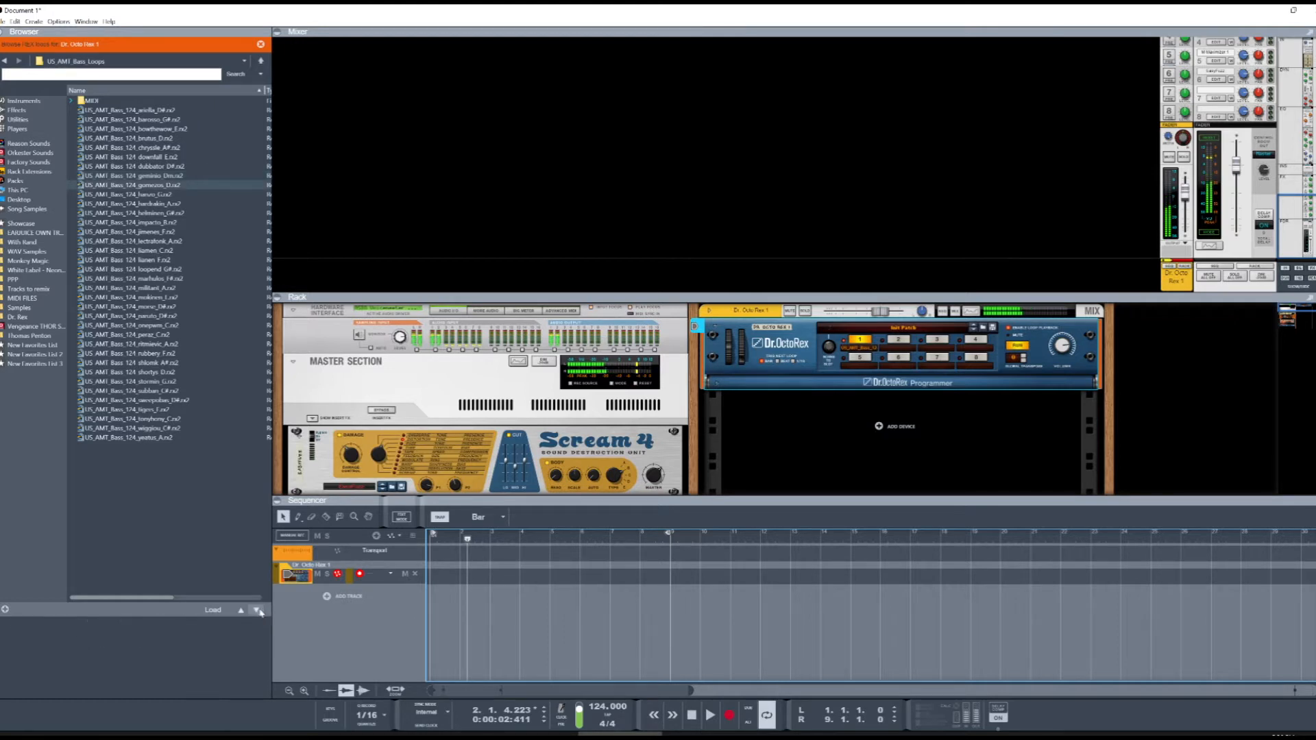
{"action": "left_click", "coordinate": [258, 610]}
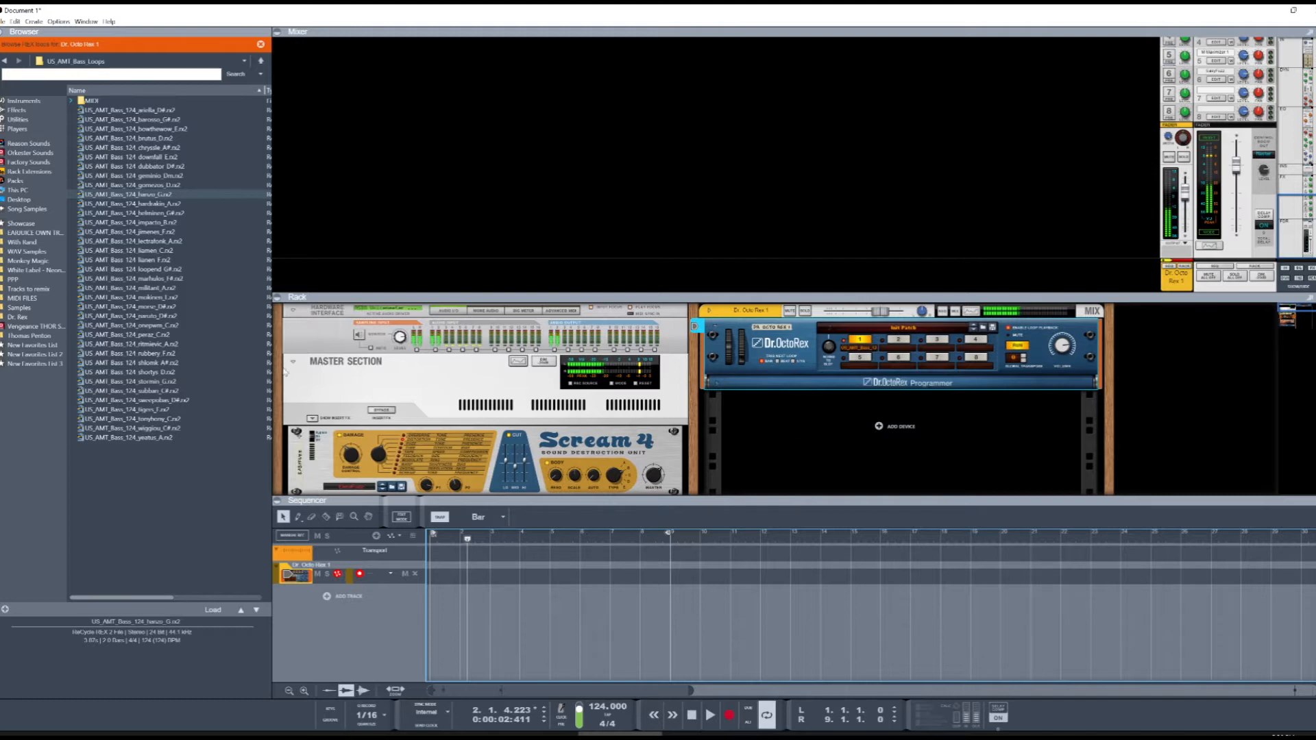
Step: Release the browser from the Dr. Octo Rex, pick several bass loops for preview, and stop playback
{"action": "left_click", "coordinate": [887, 439]}
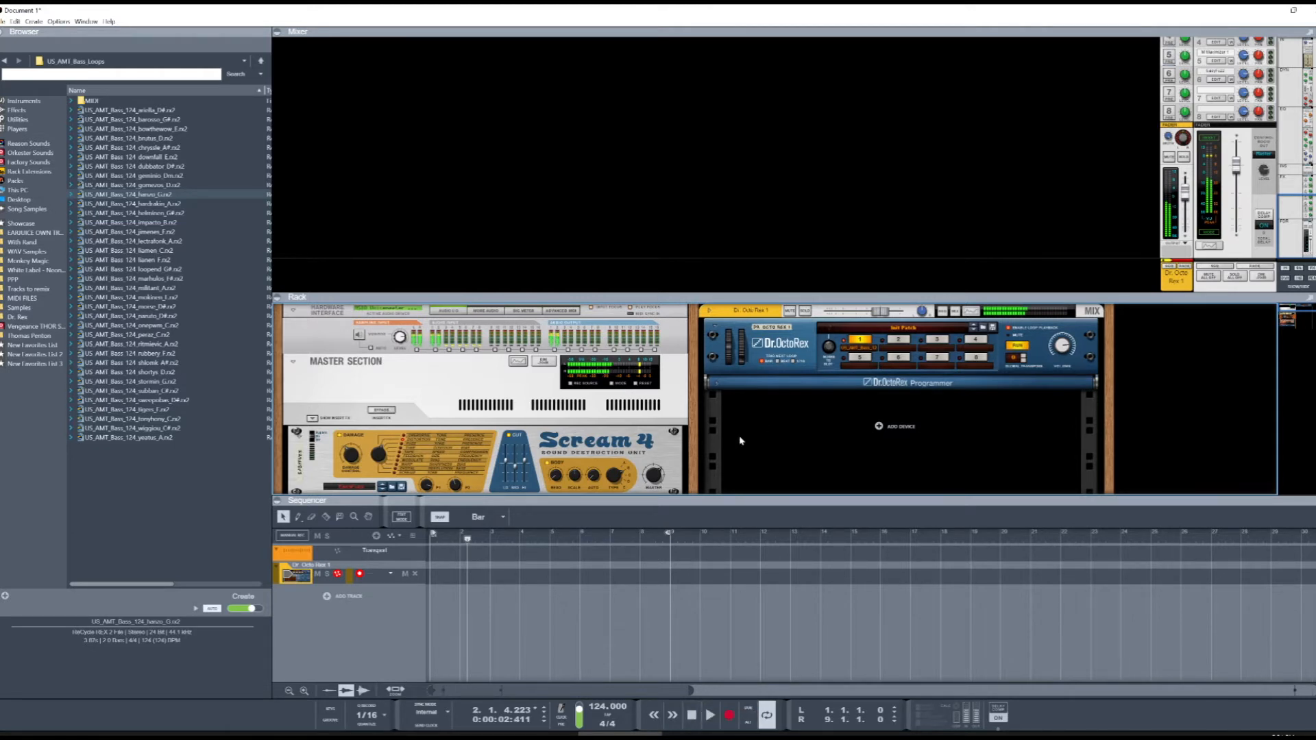
{"action": "left_click", "coordinate": [171, 215]}
{"action": "left_click", "coordinate": [170, 315]}
{"action": "left_click", "coordinate": [165, 260]}
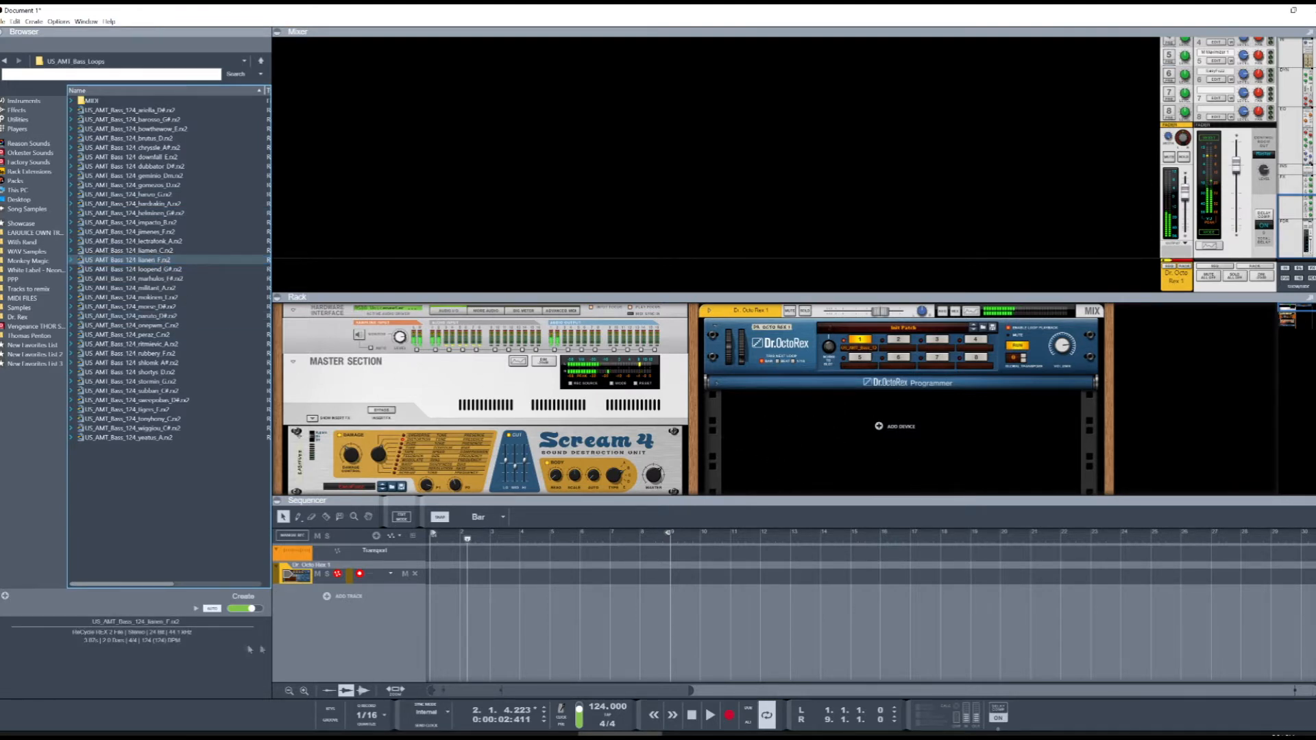
{"action": "left_click", "coordinate": [692, 715]}
Step: Go through the bass loops to US_AMT_Bass_124_shlomk_A# and create a new Dr. Octo Rex from it
{"action": "left_click", "coordinate": [130, 316]}
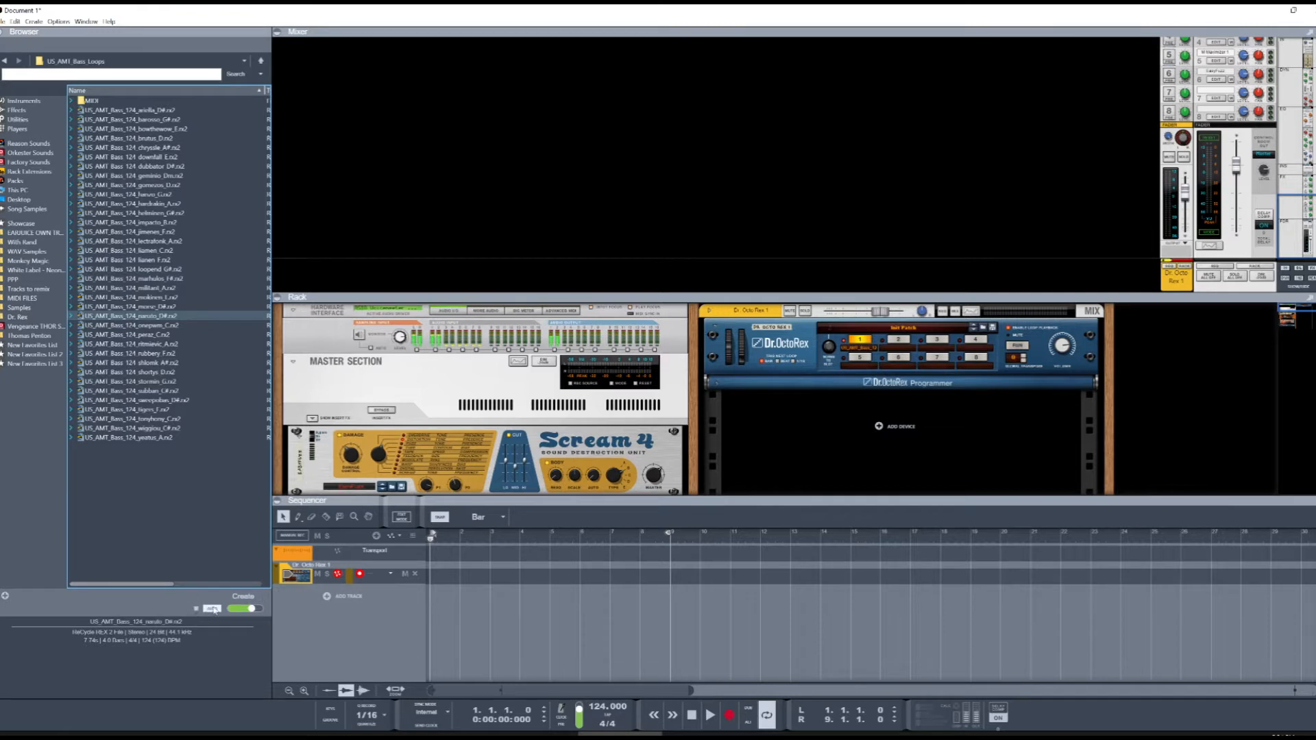
{"action": "key", "text": "Down"}
{"action": "key", "text": "Down"}
{"action": "key", "text": "Down"}
{"action": "key", "text": "Down"}
{"action": "key", "text": "Down"}
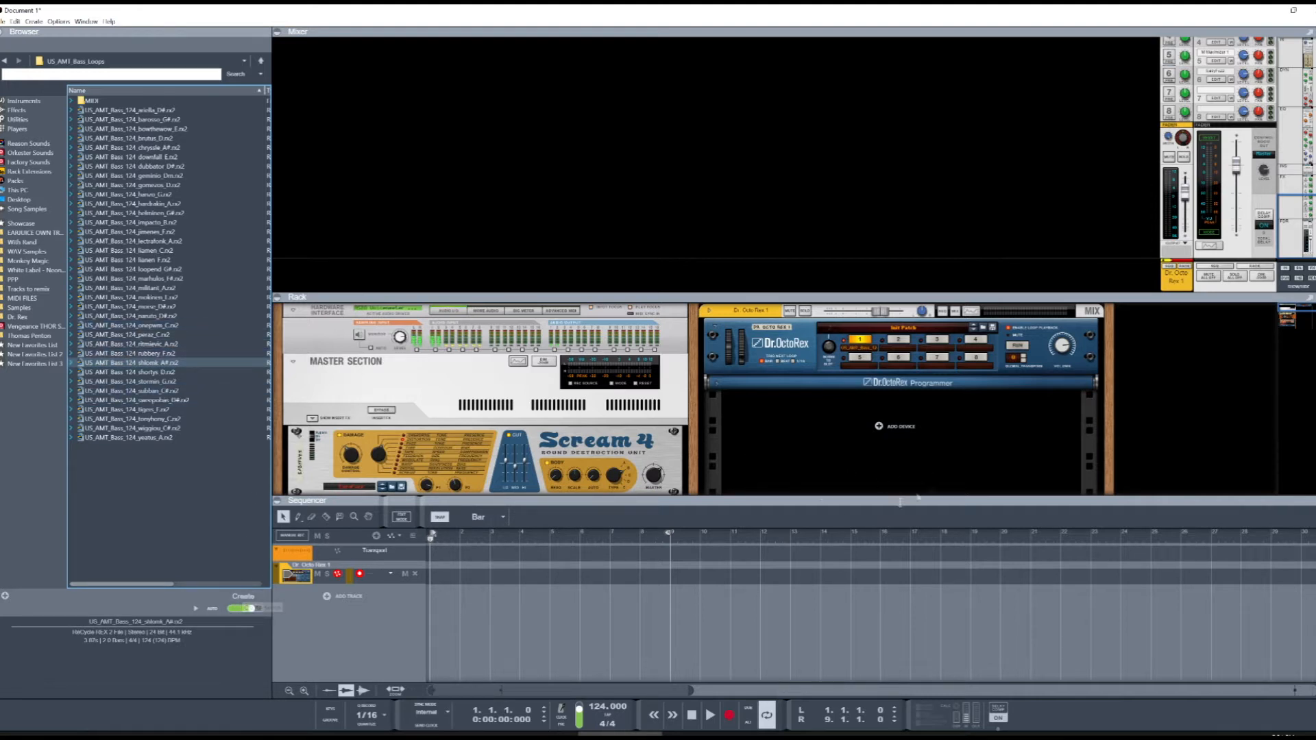
{"action": "left_click", "coordinate": [243, 596]}
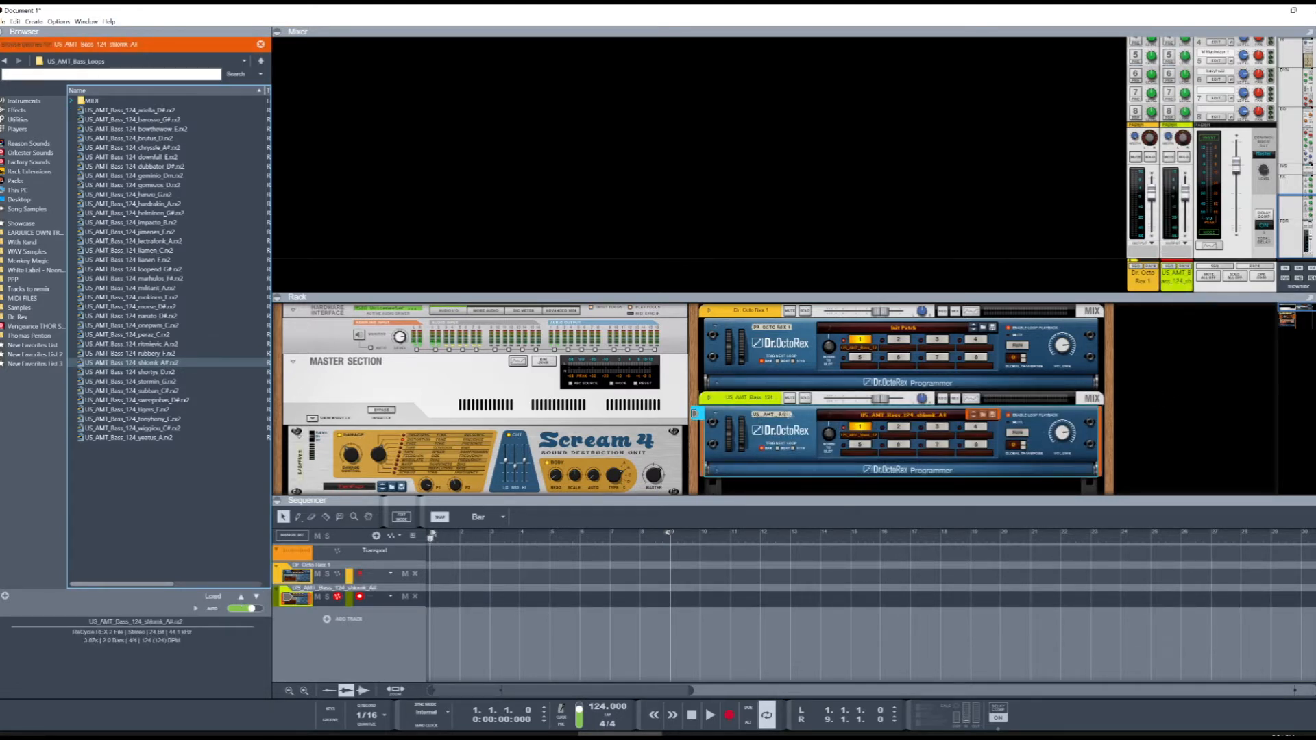
Step: Delete the newly created Dr. Octo Rex together with its whole device group and track
{"action": "right_click", "coordinate": [795, 413]}
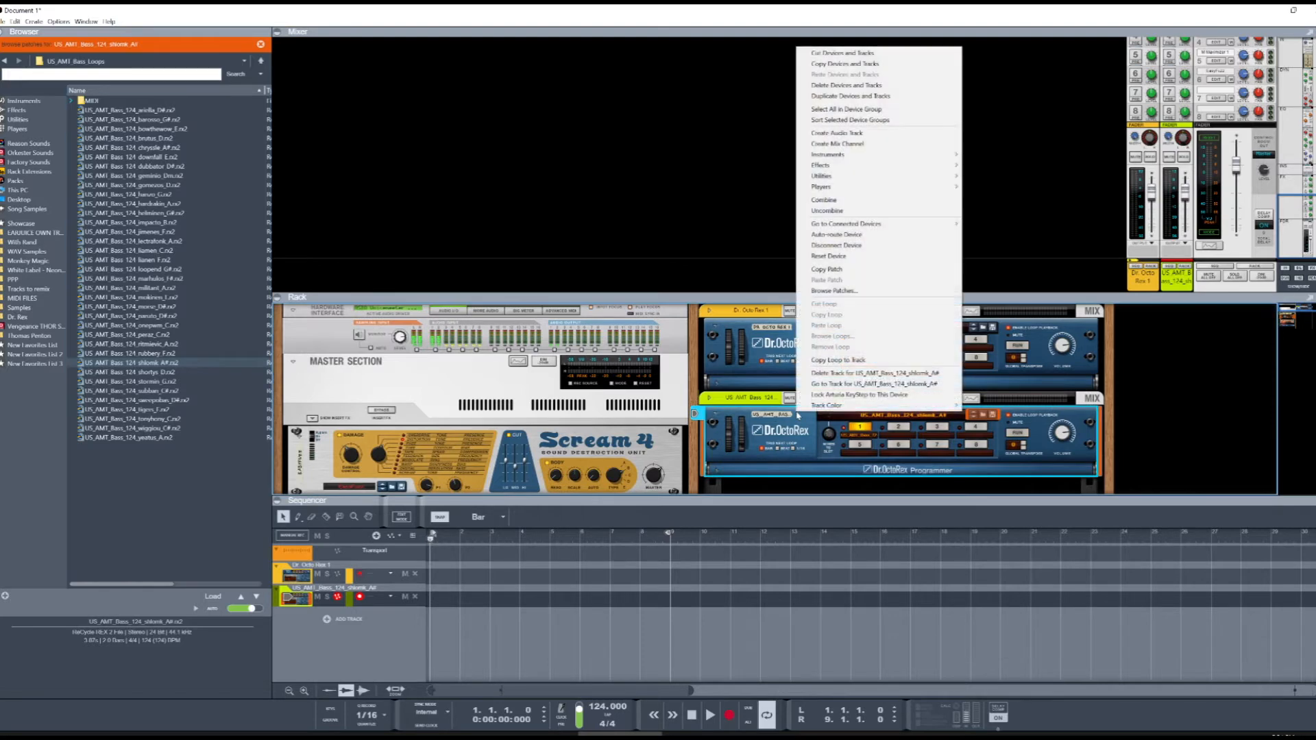
{"action": "left_click", "coordinate": [846, 85]}
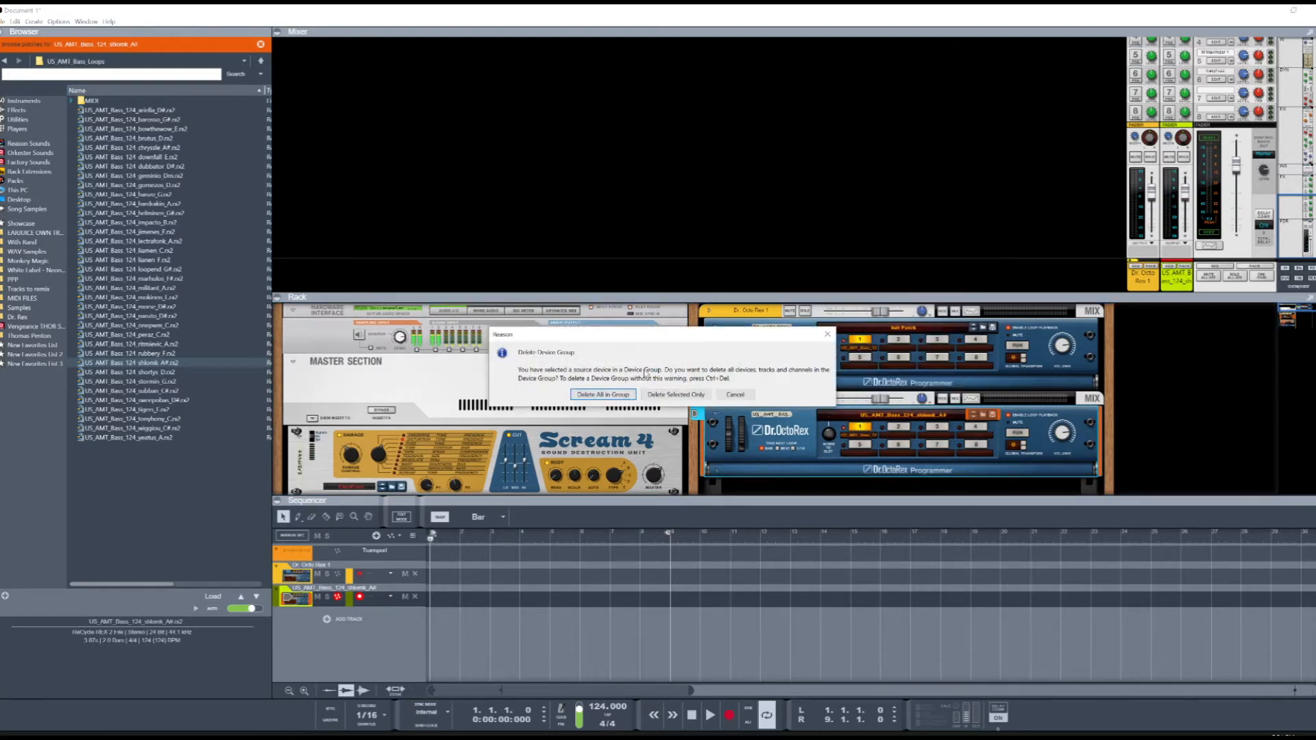
{"action": "left_click", "coordinate": [603, 395]}
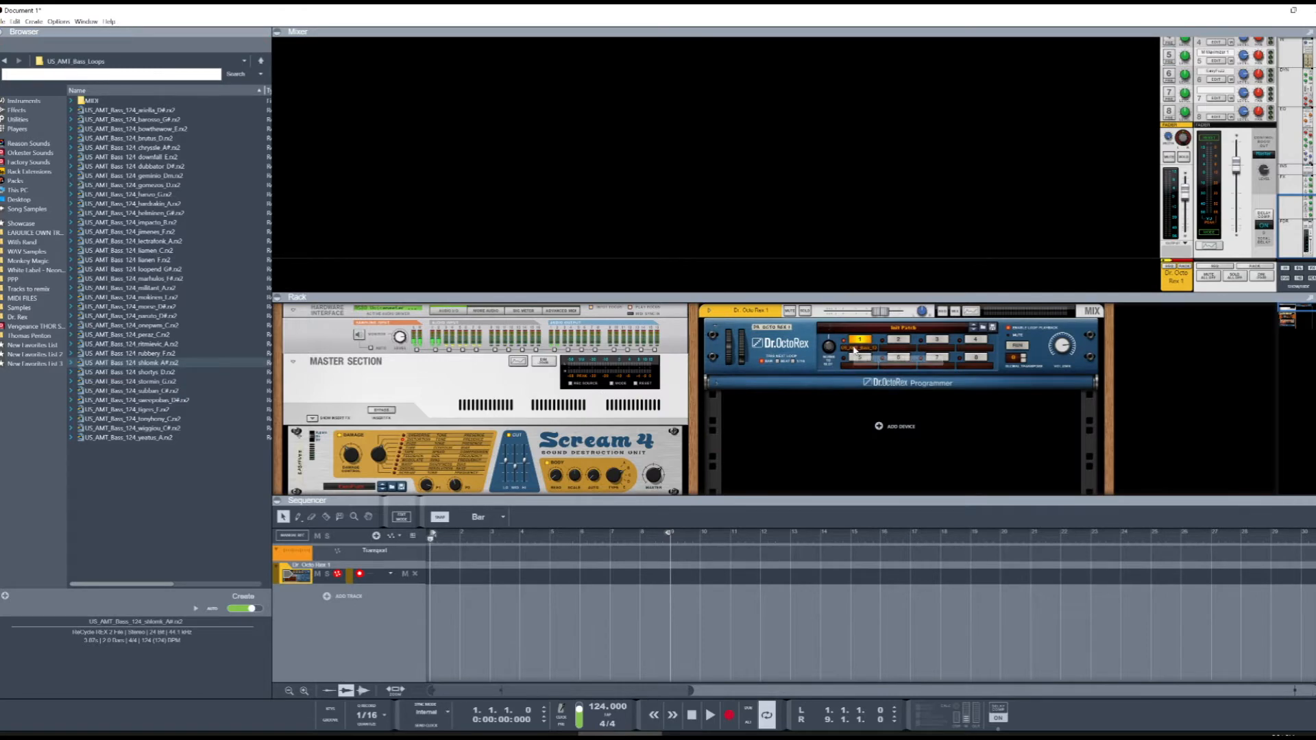
Step: Browse the loops for slot 1 of the Dr. Octo Rex and view its loop list without picking another
{"action": "left_click", "coordinate": [851, 349]}
{"action": "left_click", "coordinate": [894, 342]}
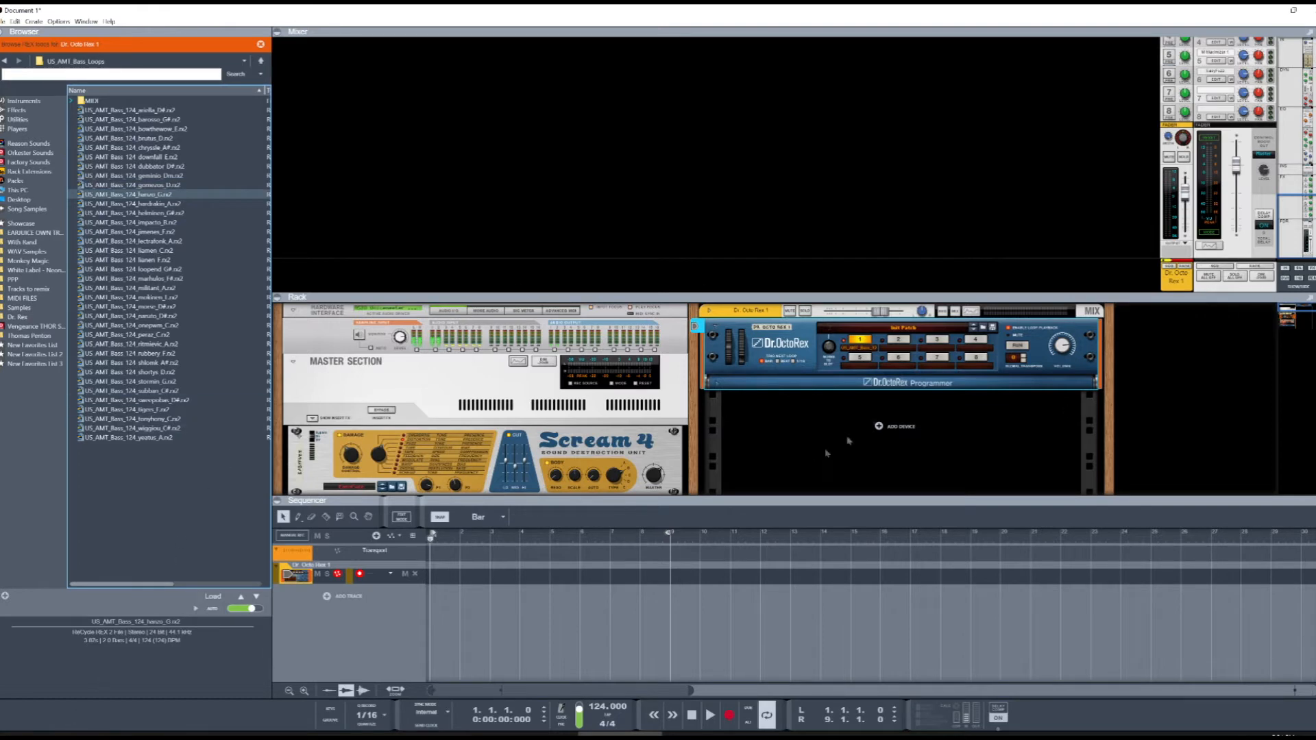
{"action": "left_click", "coordinate": [866, 348]}
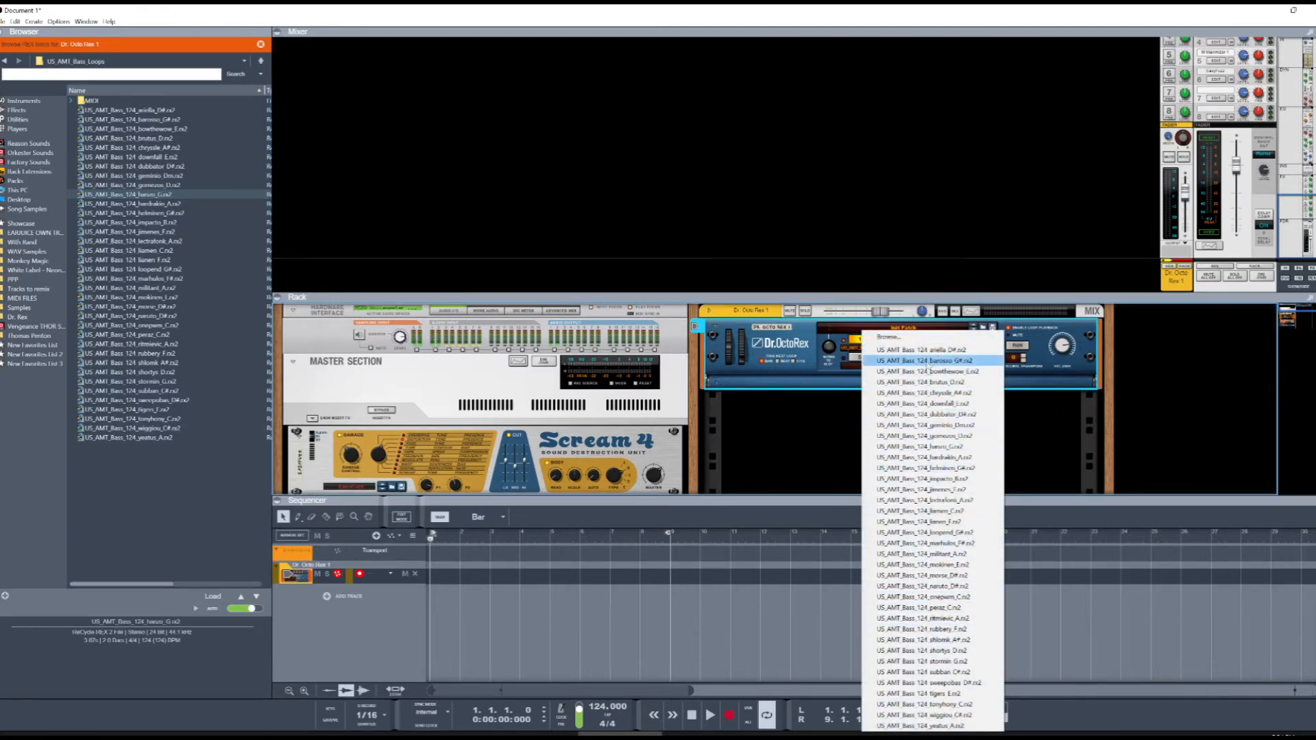
{"action": "left_click", "coordinate": [810, 449]}
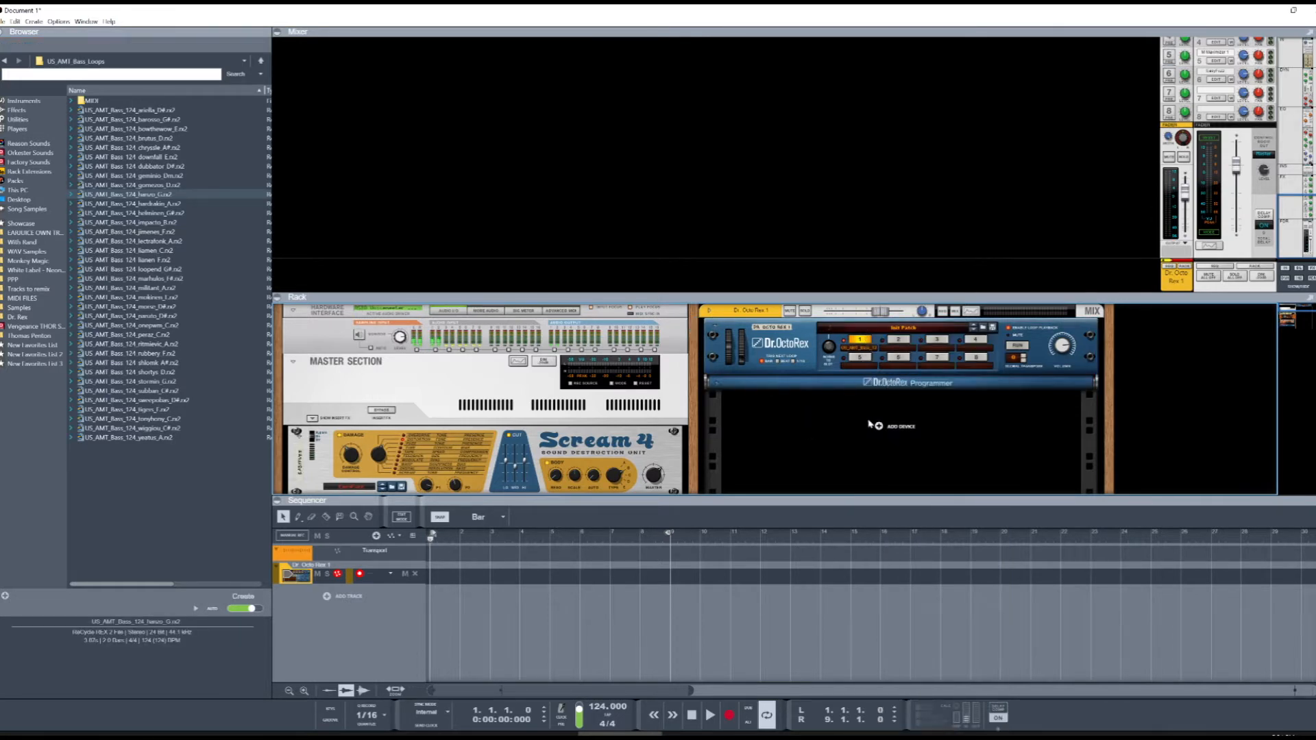
Step: Start playback of the loaded Dr. Octo Rex loop and look over the rack
{"action": "key", "text": "space"}
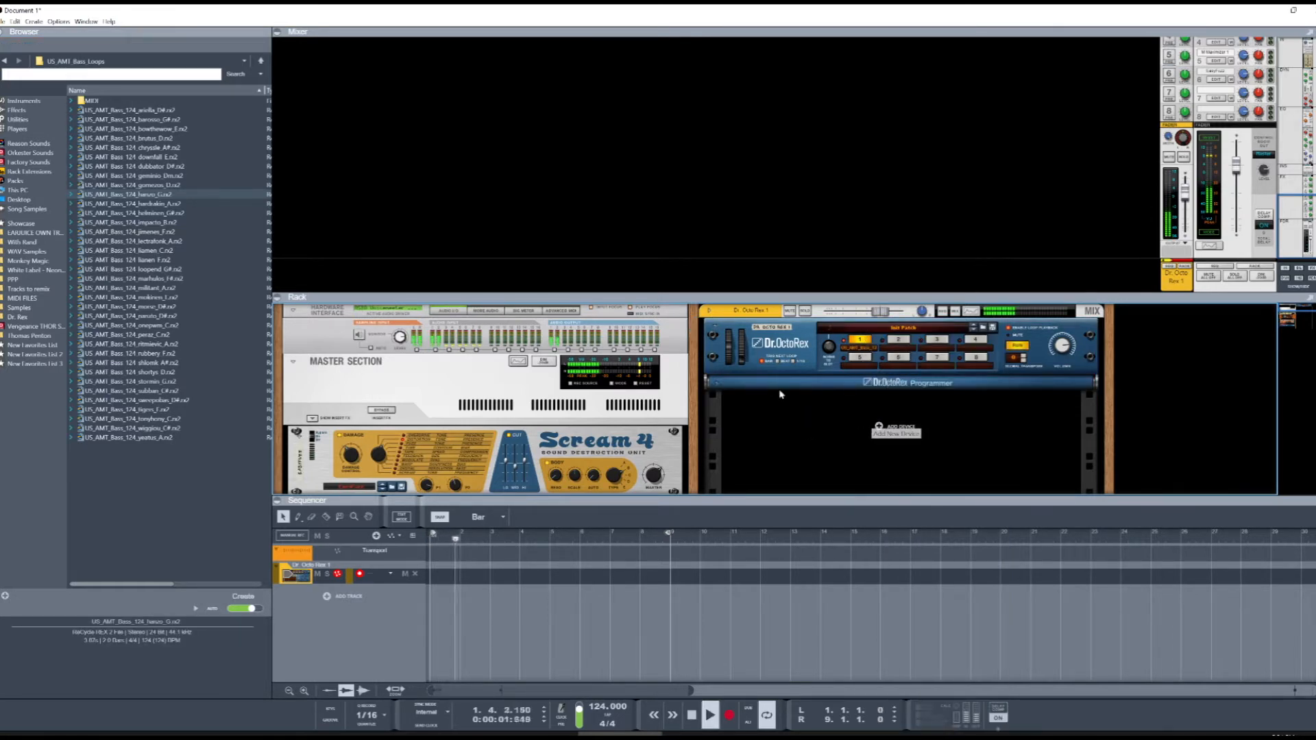
{"action": "scroll", "coordinate": [780, 394], "scroll_direction": "down", "scroll_amount": 2}
{"action": "scroll", "coordinate": [779, 426], "scroll_direction": "up", "scroll_amount": 3}
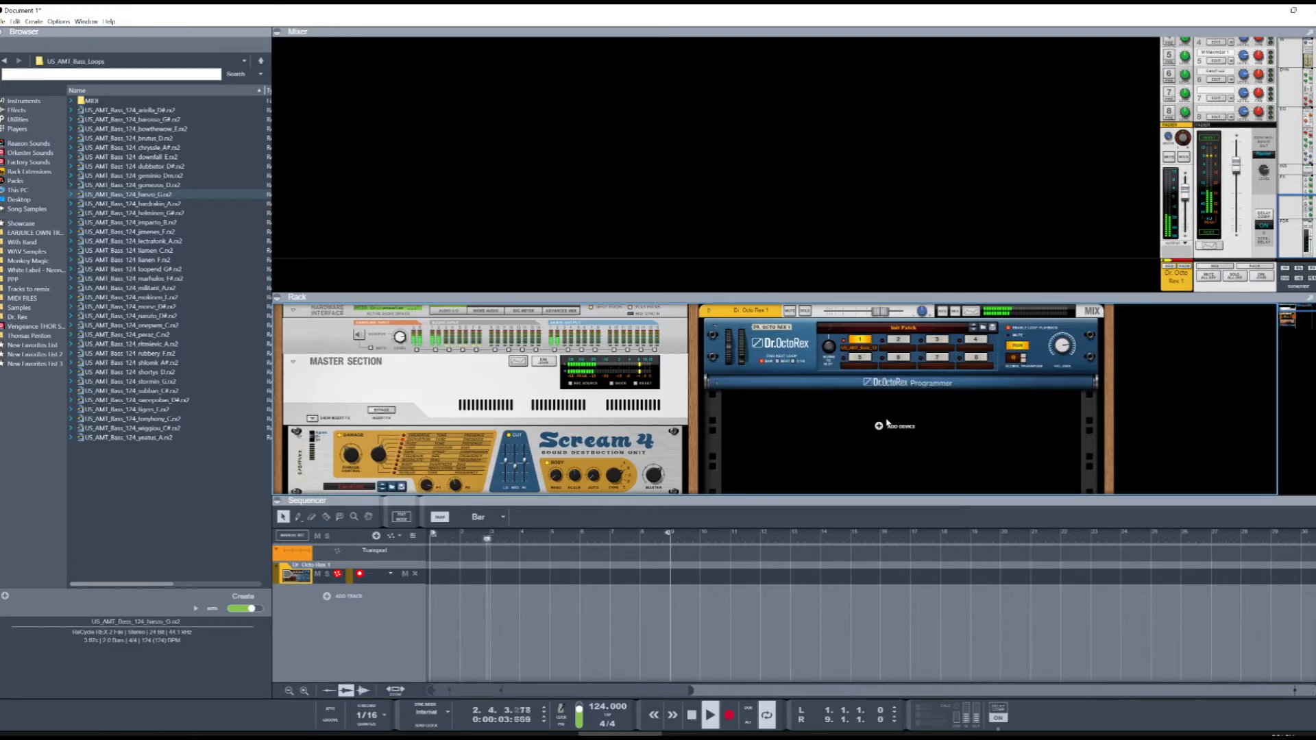
{"action": "scroll", "coordinate": [886, 423], "scroll_direction": "down", "scroll_amount": 3}
{"action": "scroll", "coordinate": [886, 422], "scroll_direction": "up", "scroll_amount": 1}
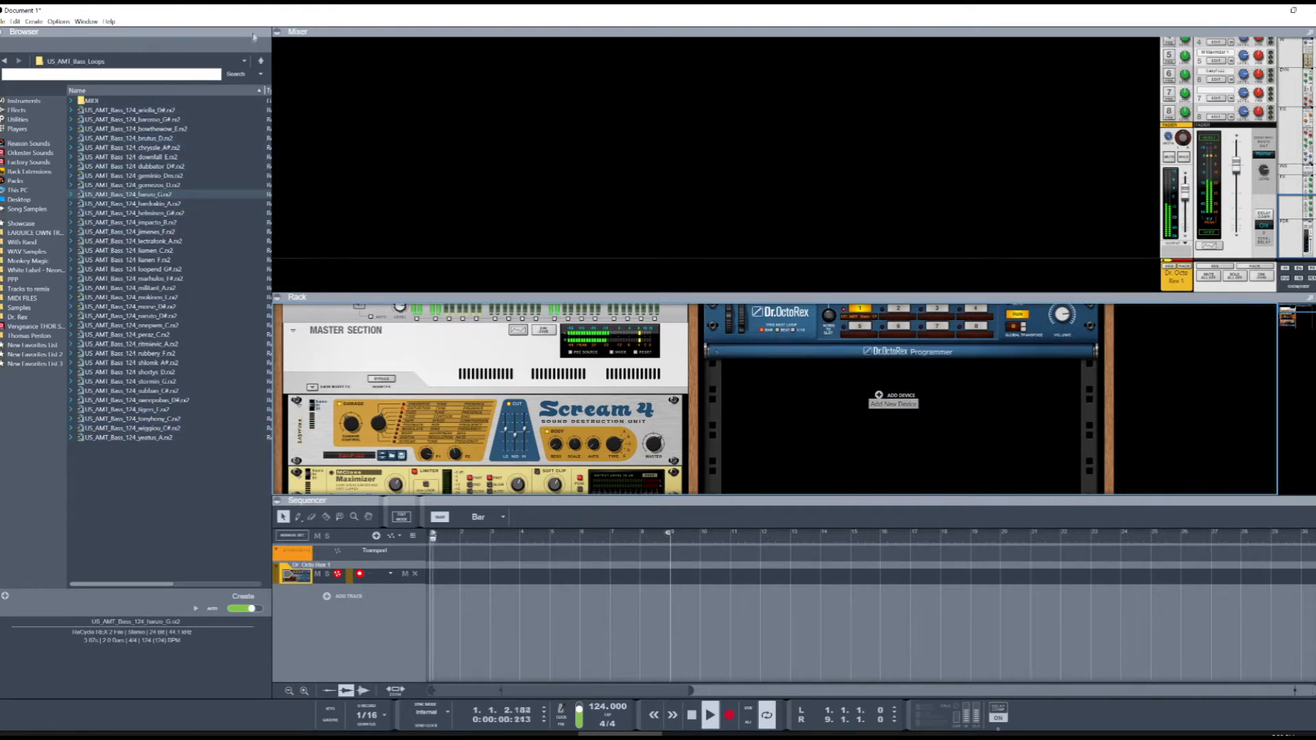
Step: Create a Redrum Drum Computer from the built-in instruments and stop playback
{"action": "left_click", "coordinate": [263, 60]}
{"action": "left_click", "coordinate": [142, 121]}
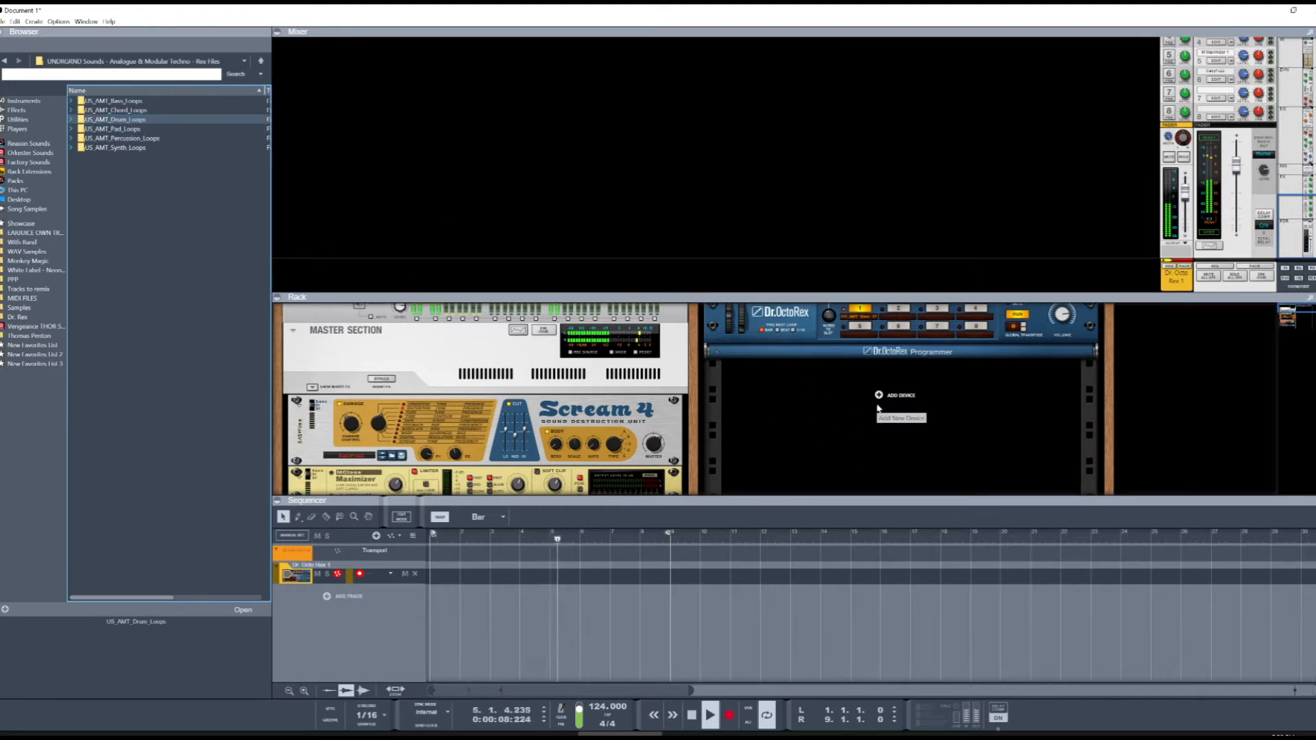
{"action": "left_click", "coordinate": [24, 100]}
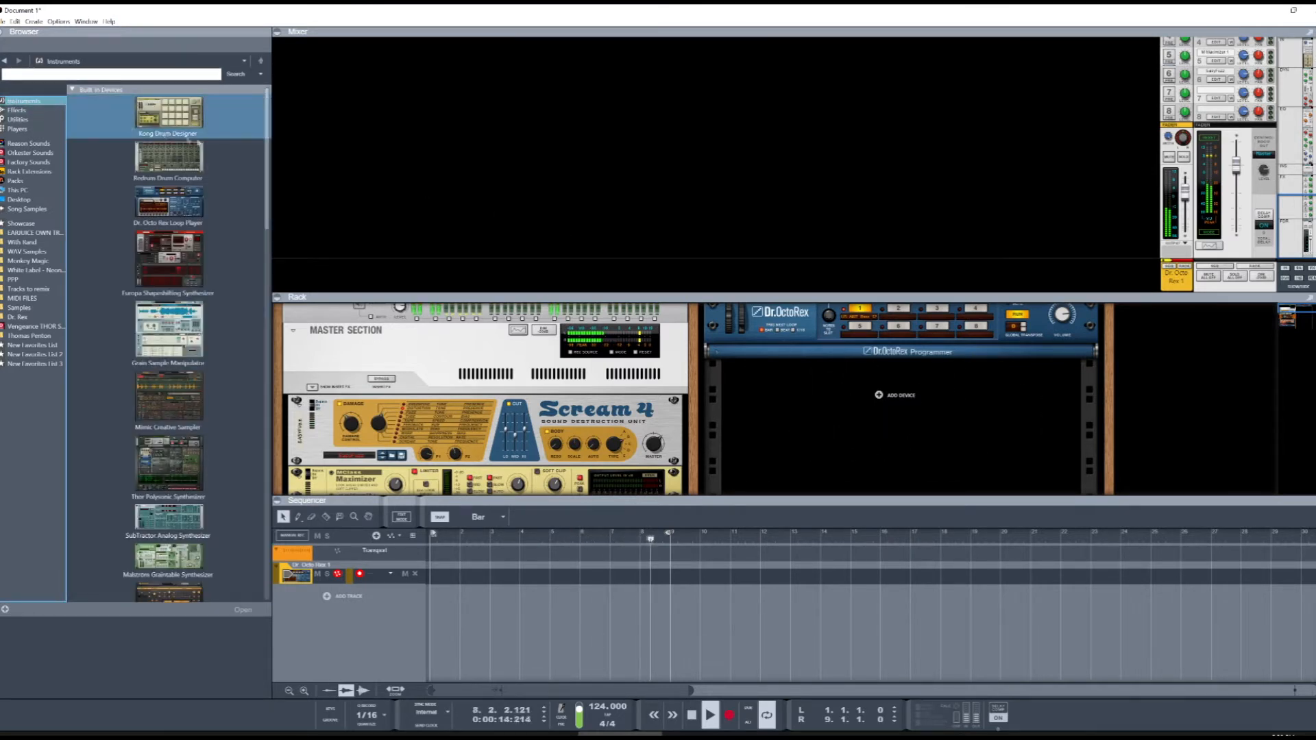
{"action": "left_click", "coordinate": [178, 173]}
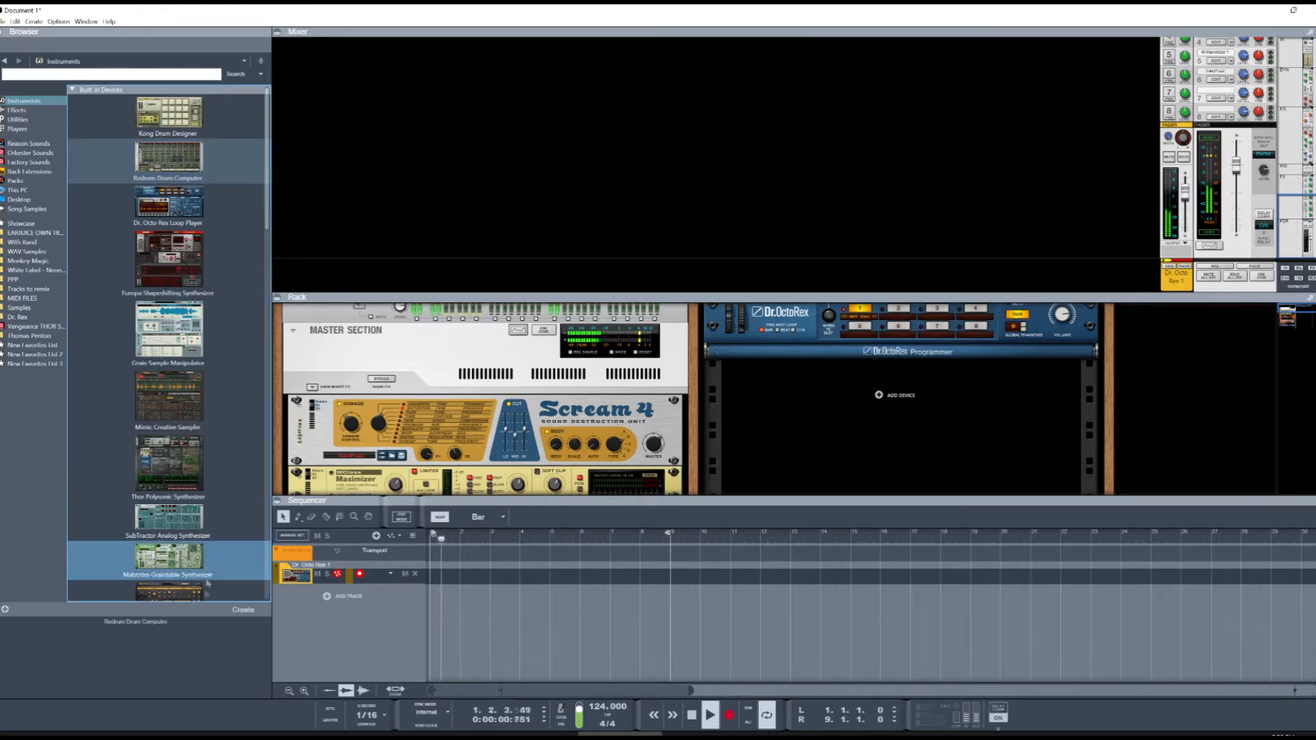
{"action": "left_click", "coordinate": [240, 610]}
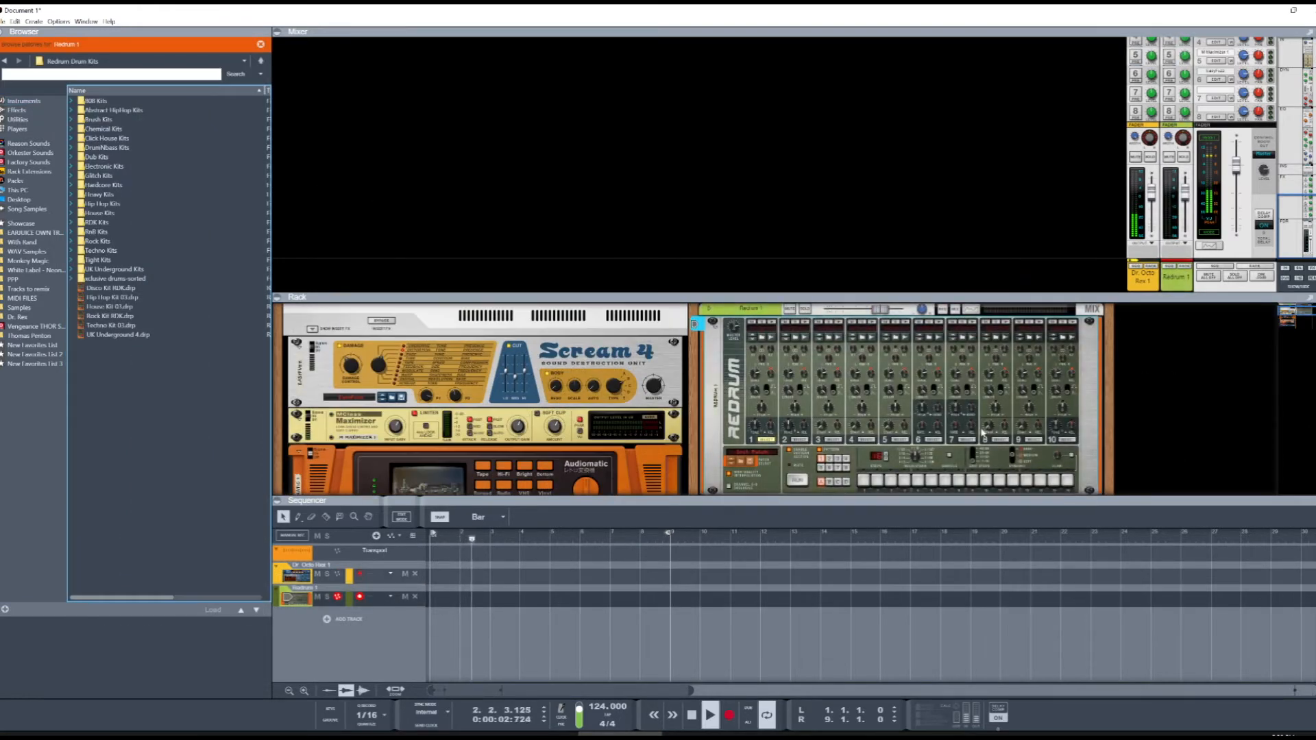
{"action": "scroll", "coordinate": [939, 380], "scroll_direction": "down", "scroll_amount": 2}
{"action": "scroll", "coordinate": [939, 379], "scroll_direction": "up", "scroll_amount": 2}
{"action": "key", "text": "space"}
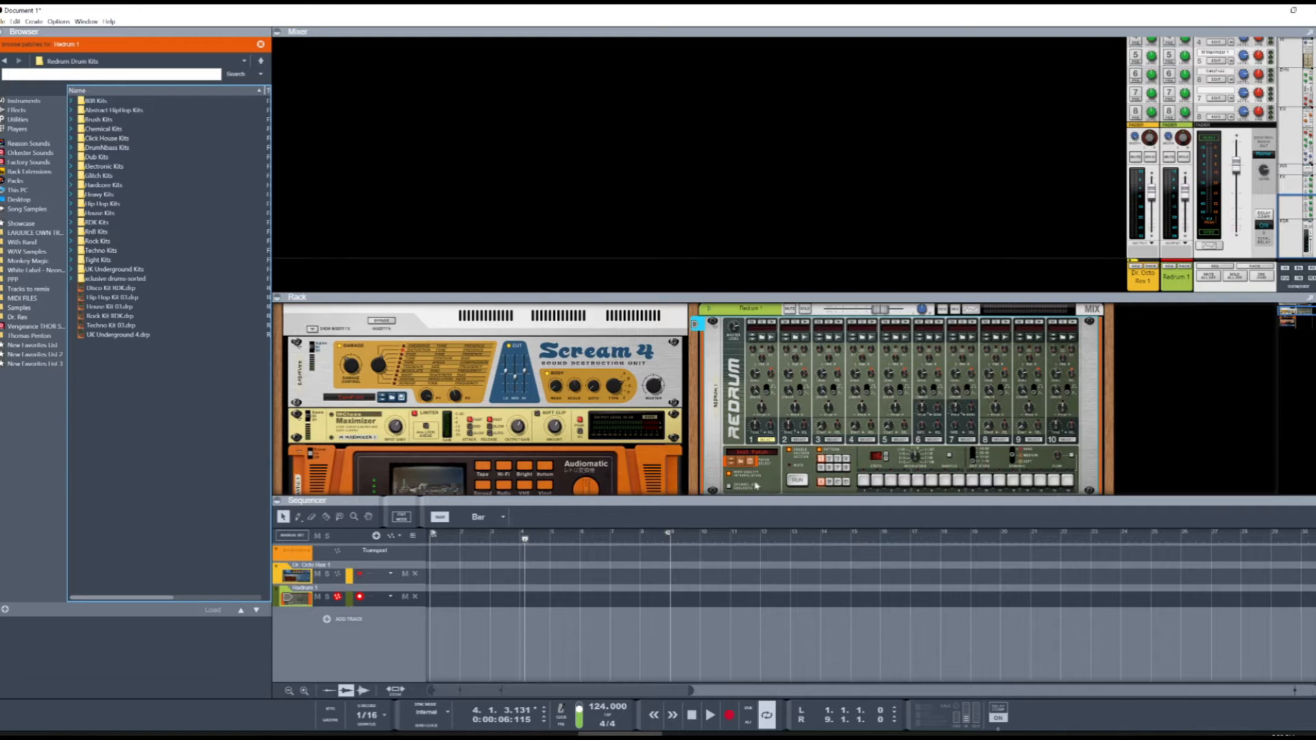
Step: Load the Hip Hop Kit 03 patch from the Redrum Drum Kits into the Redrum
{"action": "left_click", "coordinate": [763, 441]}
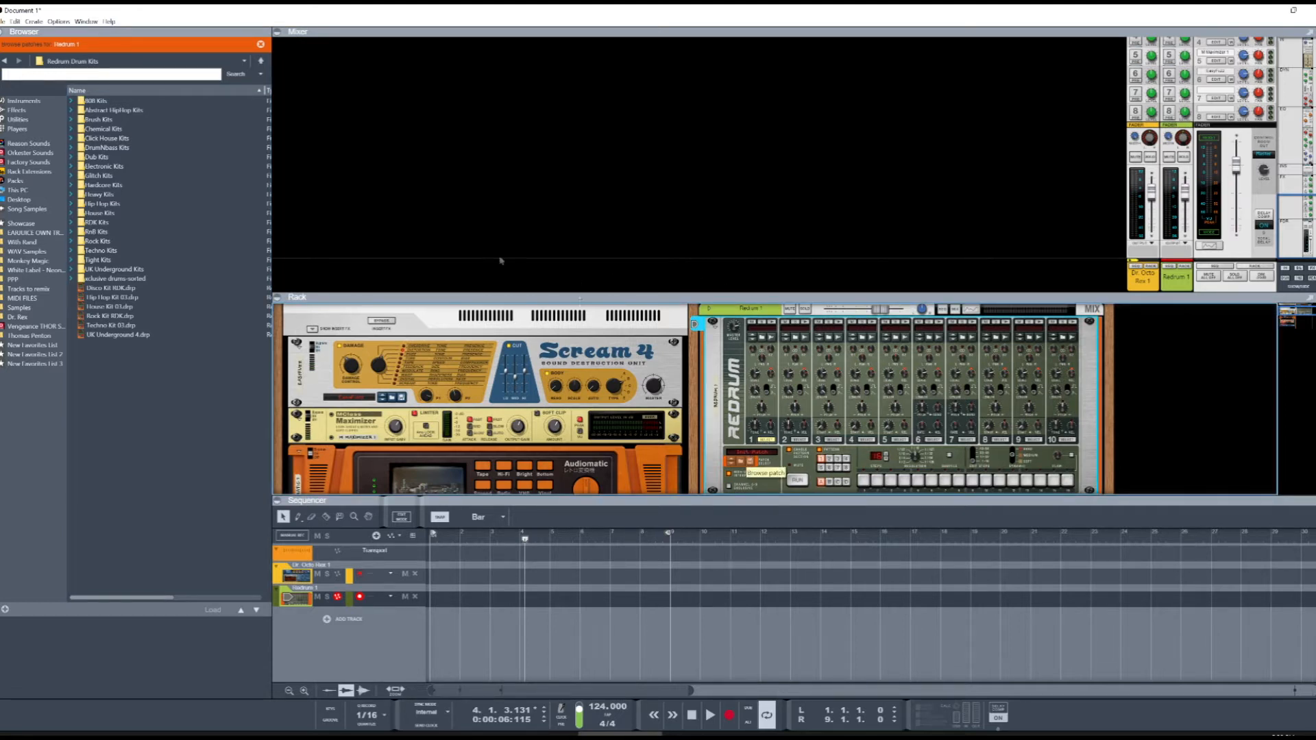
{"action": "left_click", "coordinate": [113, 297]}
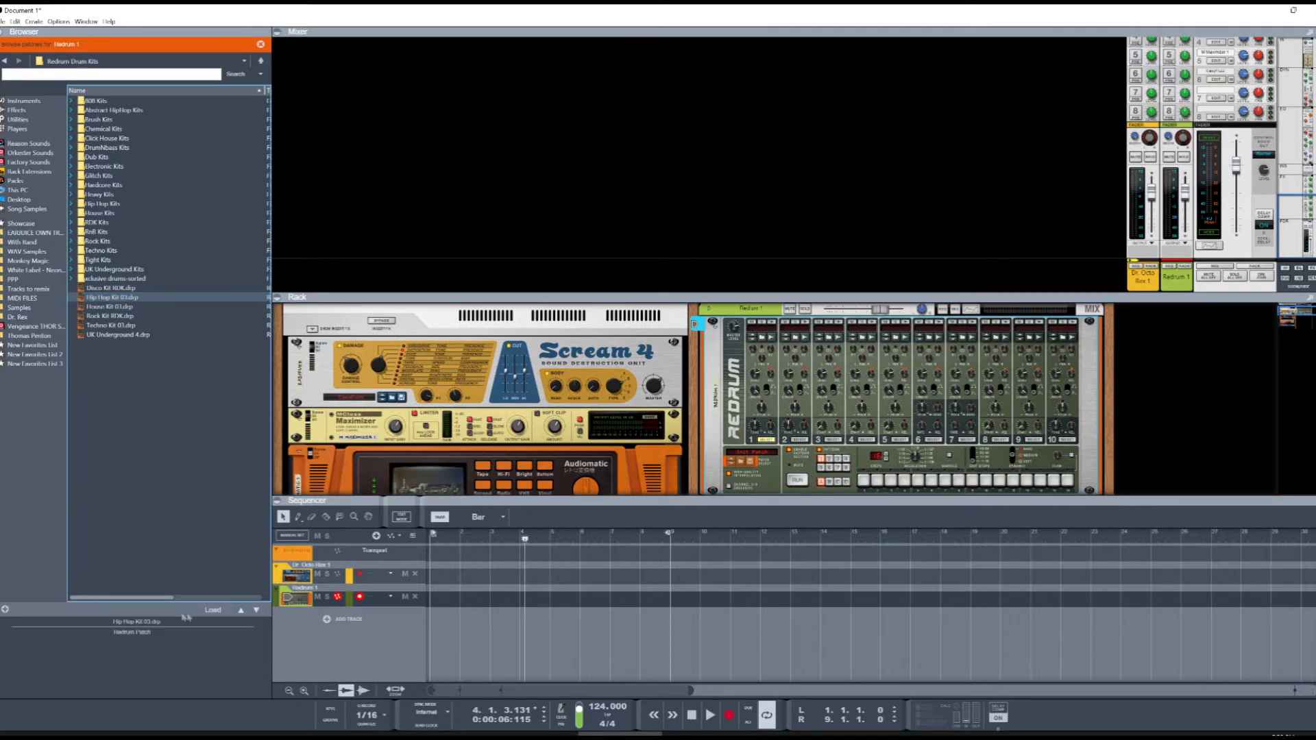
{"action": "left_click", "coordinate": [212, 610]}
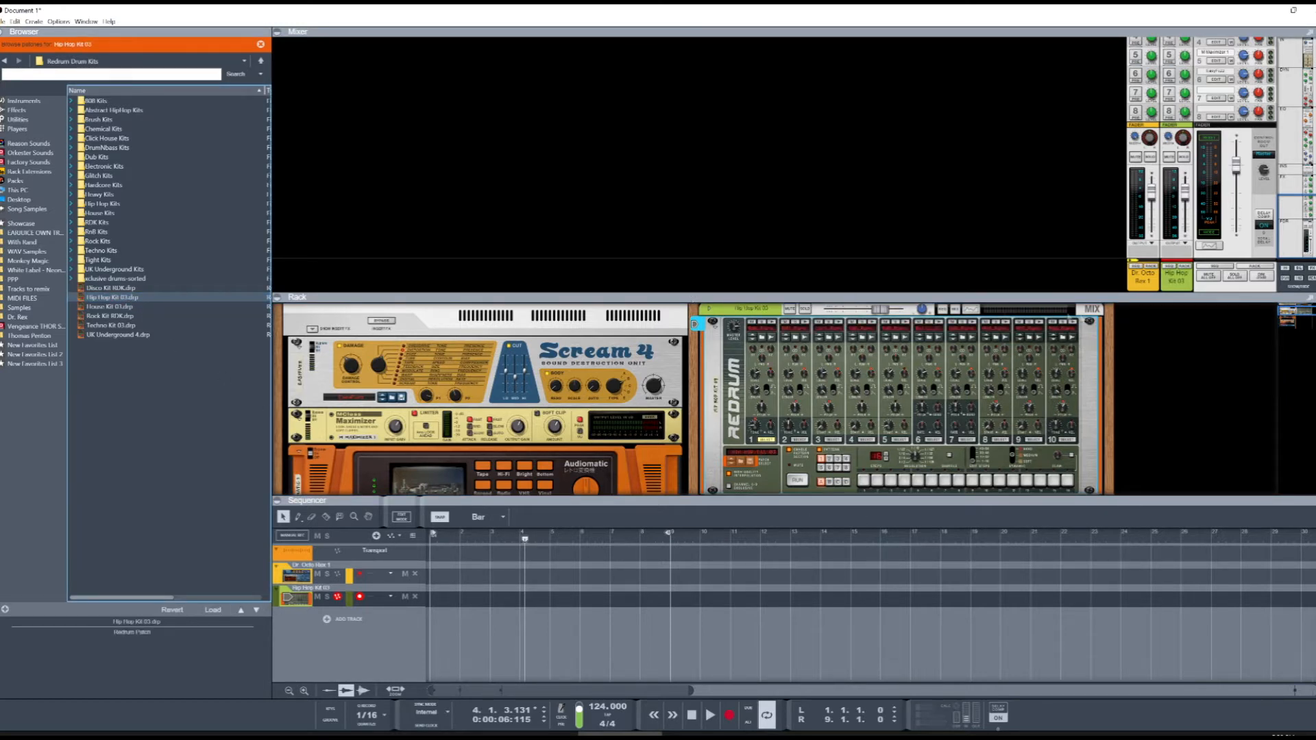
Step: Audition the first drum sounds of the loaded kit, and undo loading the Hip Hop Kit 03 patch
{"action": "left_click", "coordinate": [771, 332]}
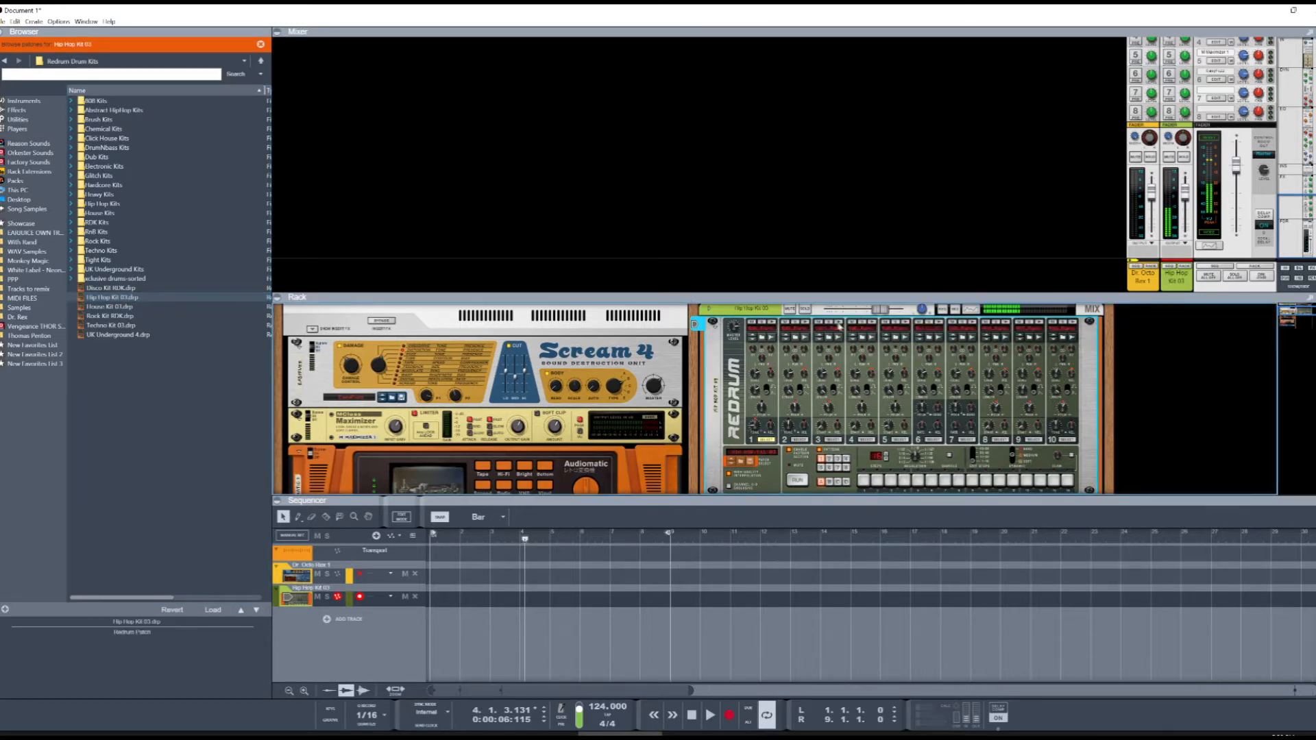
{"action": "left_click", "coordinate": [807, 324]}
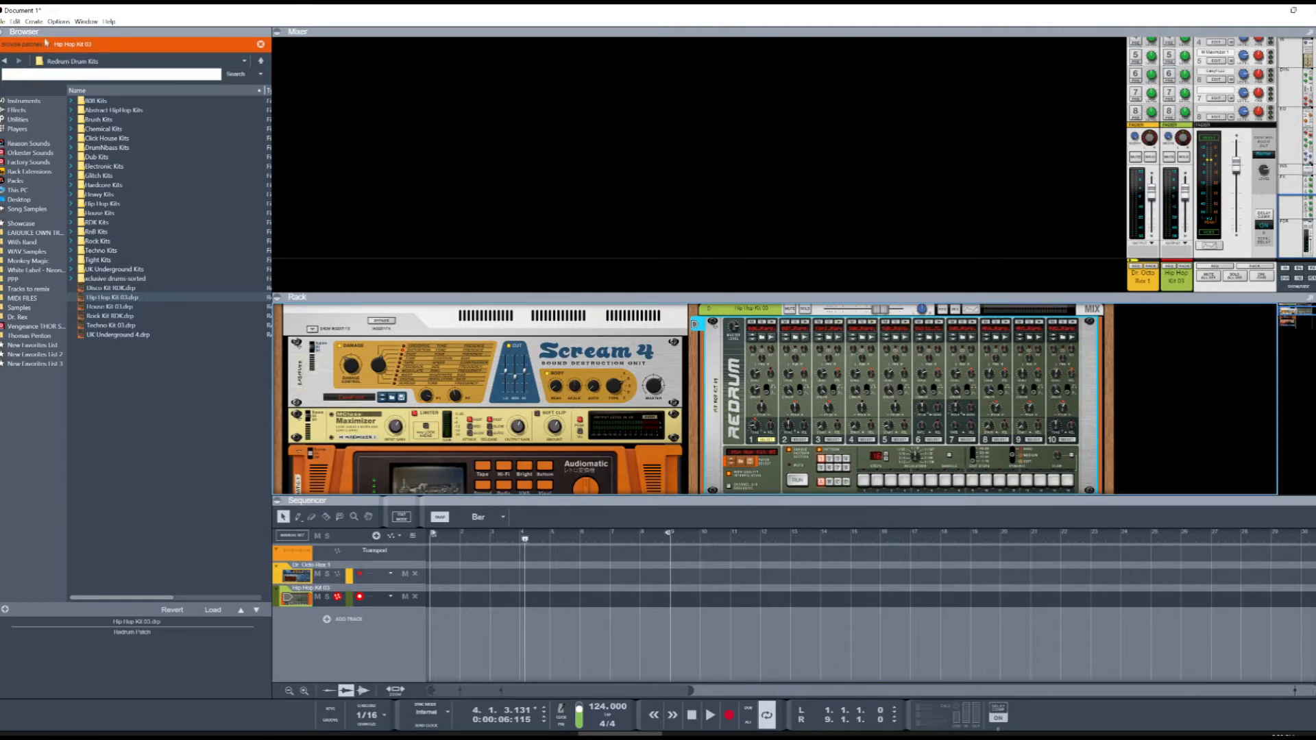
{"action": "left_click", "coordinate": [15, 21]}
{"action": "left_click", "coordinate": [23, 34]}
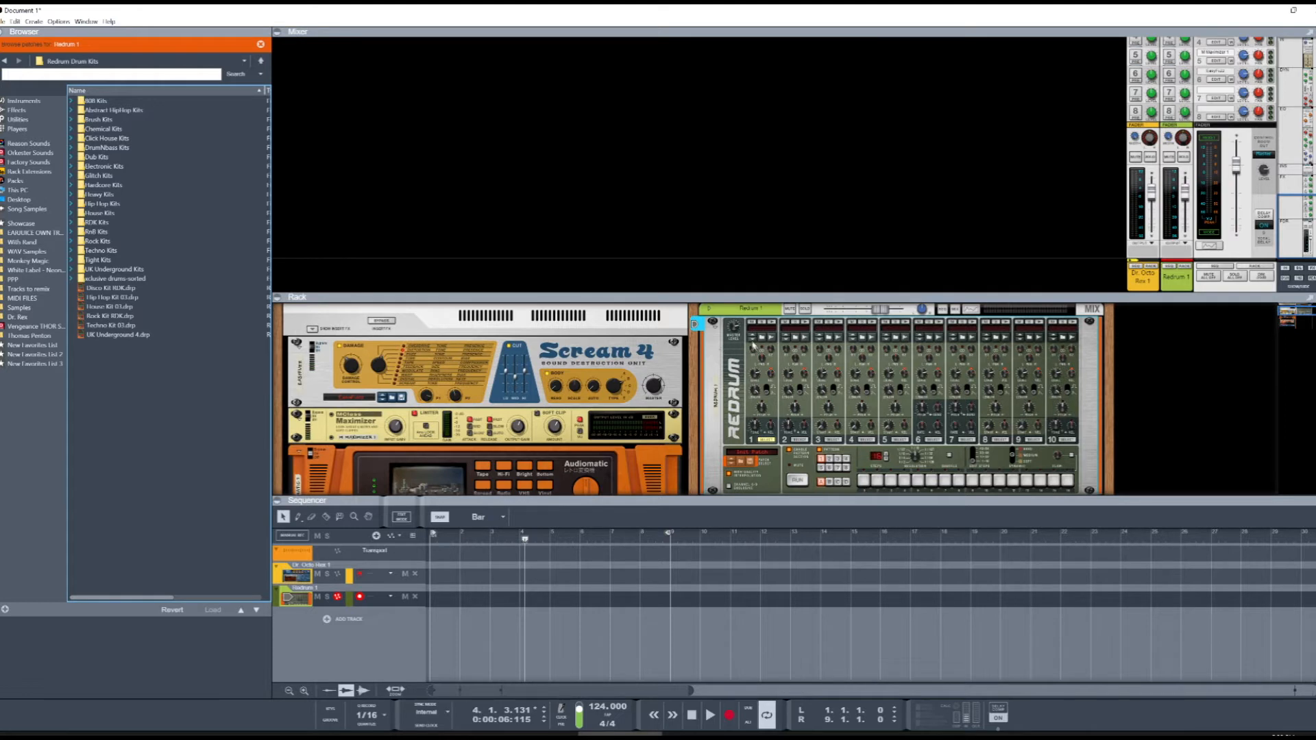
Step: Browse samples for Redrum channel 1, open the KICKDRUMS folder from the favourite locations, and look through its kick samples
{"action": "left_click", "coordinate": [762, 339]}
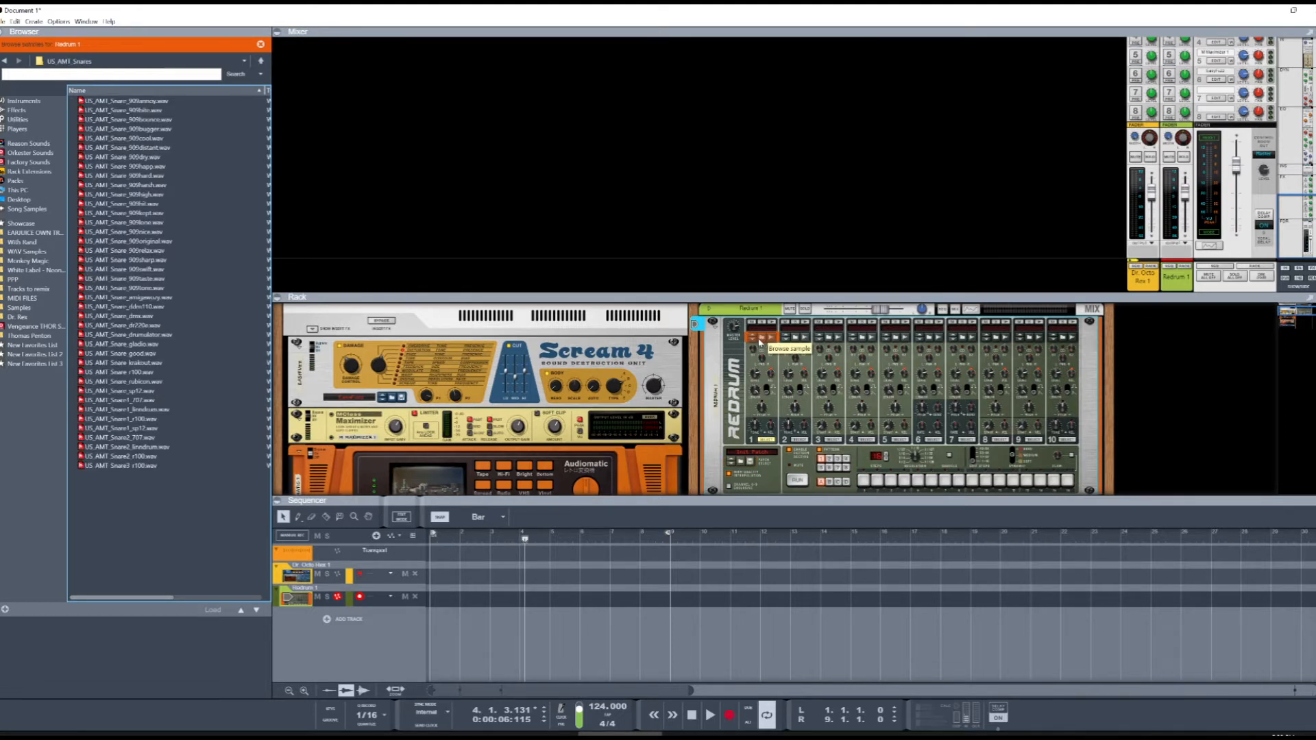
{"action": "left_click", "coordinate": [261, 61]}
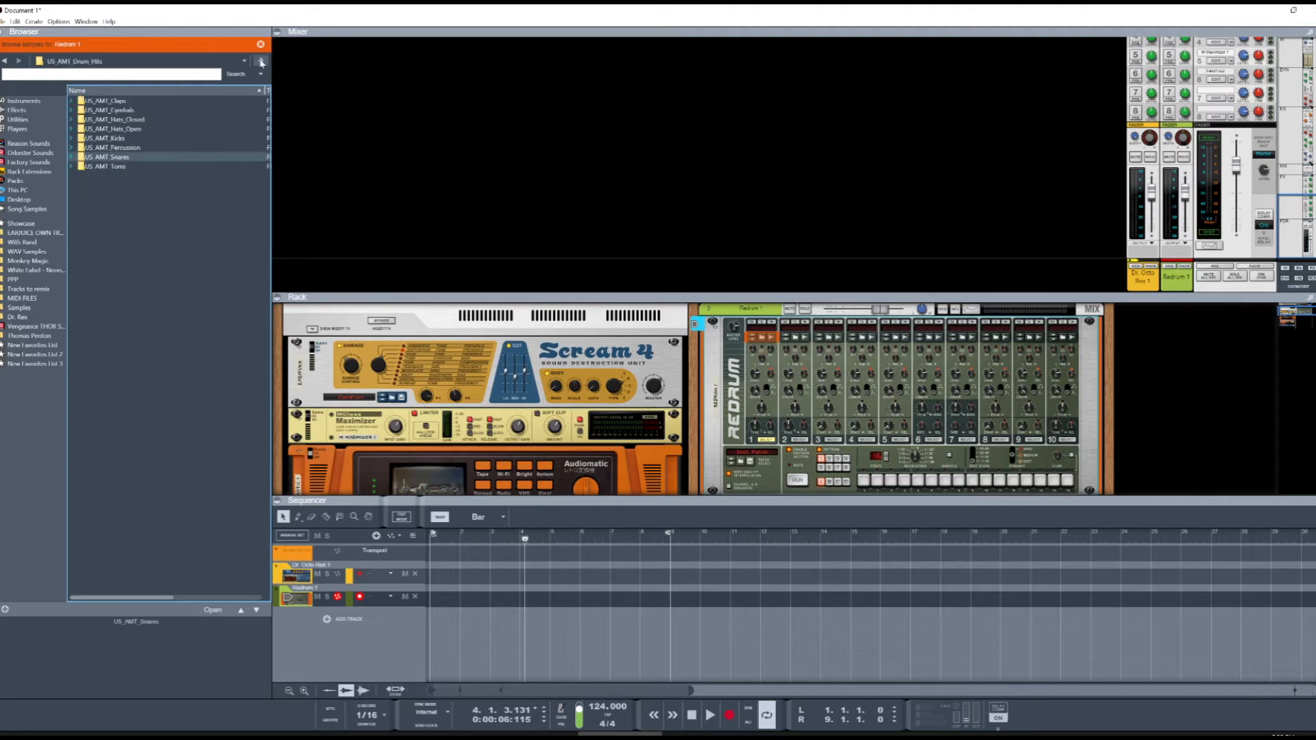
{"action": "left_click", "coordinate": [22, 336]}
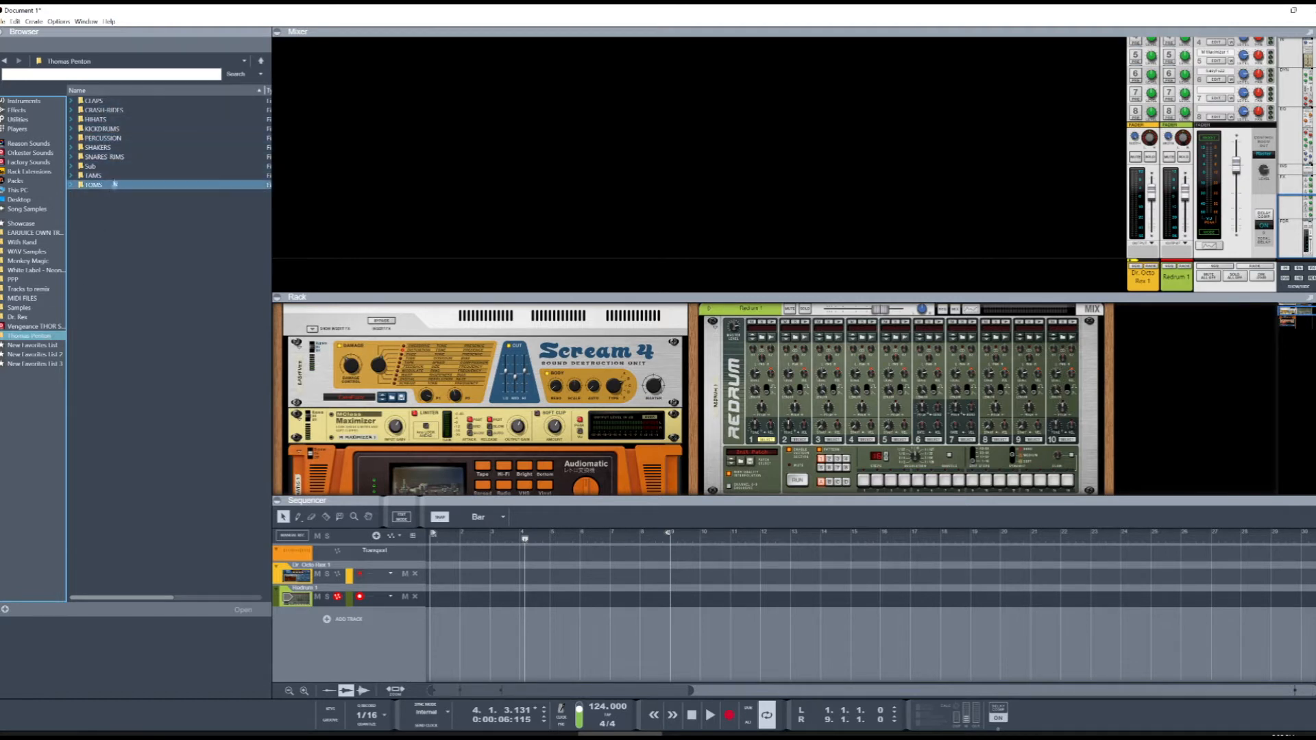
{"action": "double_click", "coordinate": [103, 128]}
{"action": "left_click", "coordinate": [108, 109]}
{"action": "scroll", "coordinate": [244, 382], "scroll_direction": "down", "scroll_amount": 10}
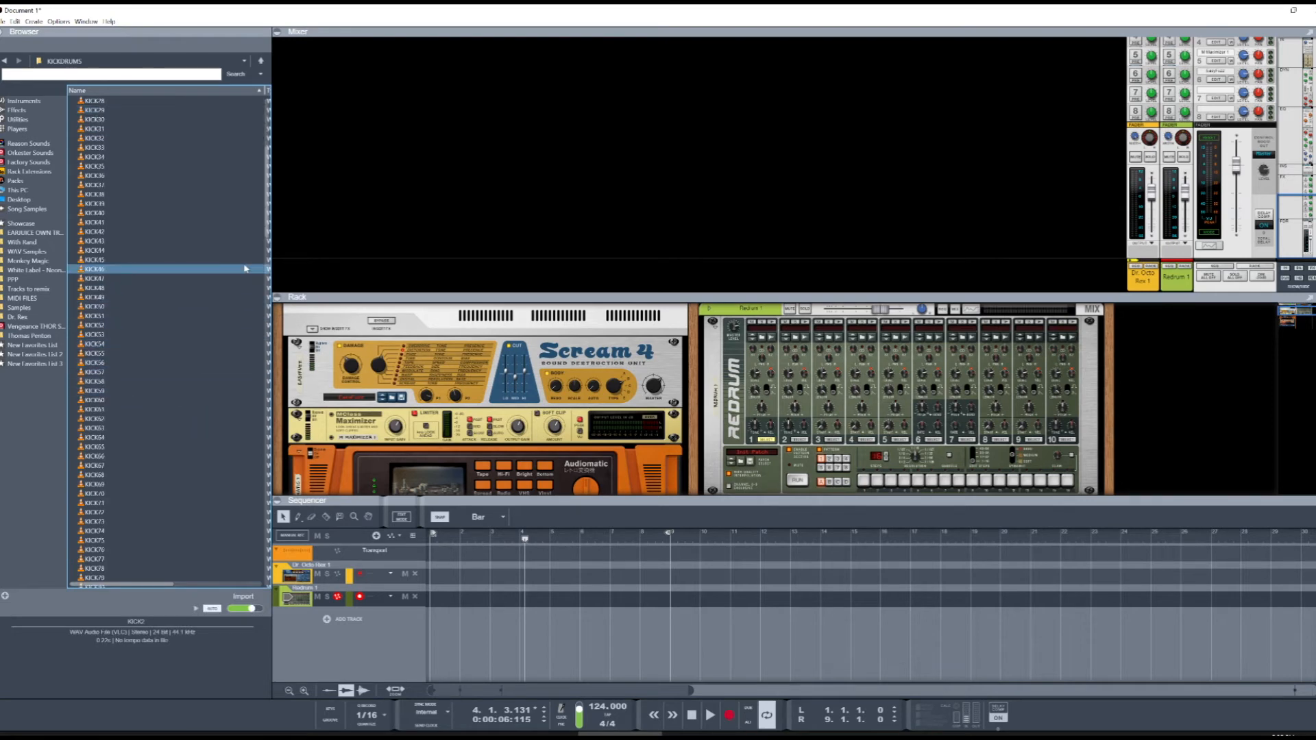
{"action": "scroll", "coordinate": [239, 288], "scroll_direction": "down", "scroll_amount": 20}
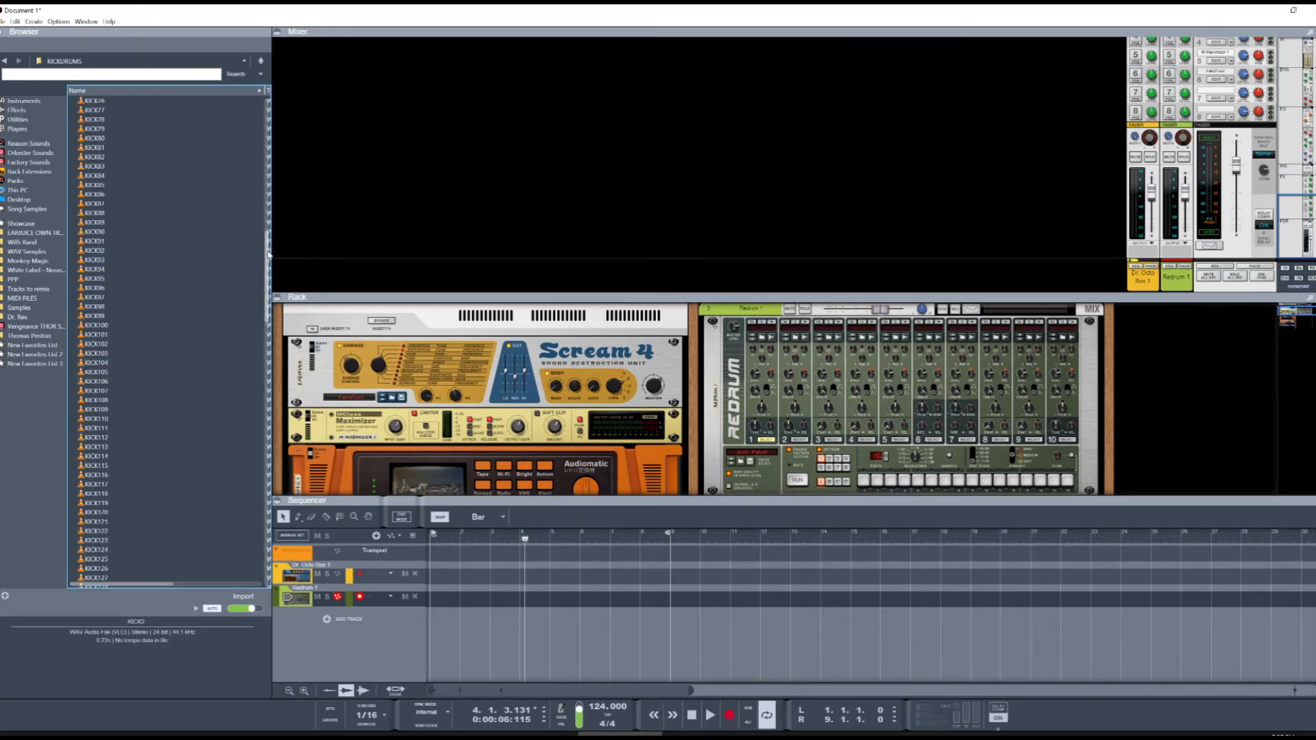
{"action": "scroll", "coordinate": [240, 419], "scroll_direction": "down", "scroll_amount": 15}
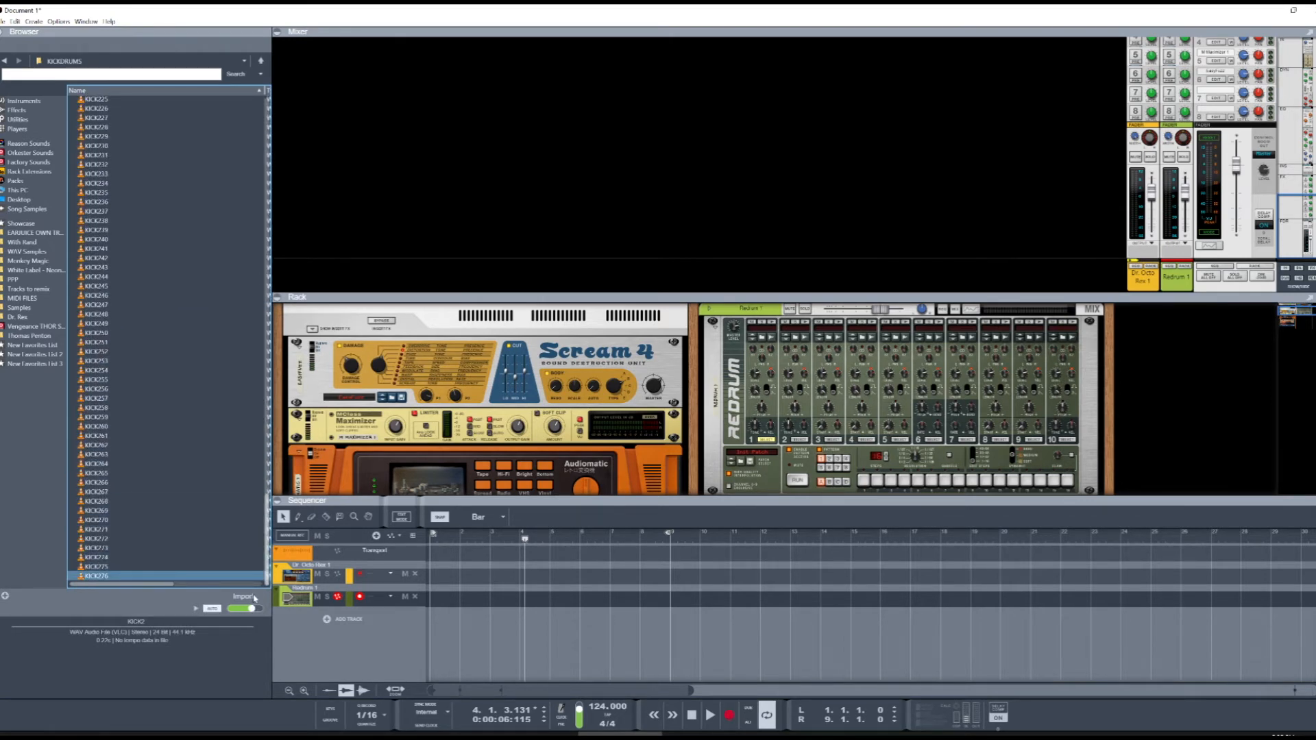
{"action": "left_click_drag", "start_coordinate": [267, 523], "coordinate": [272, 106]}
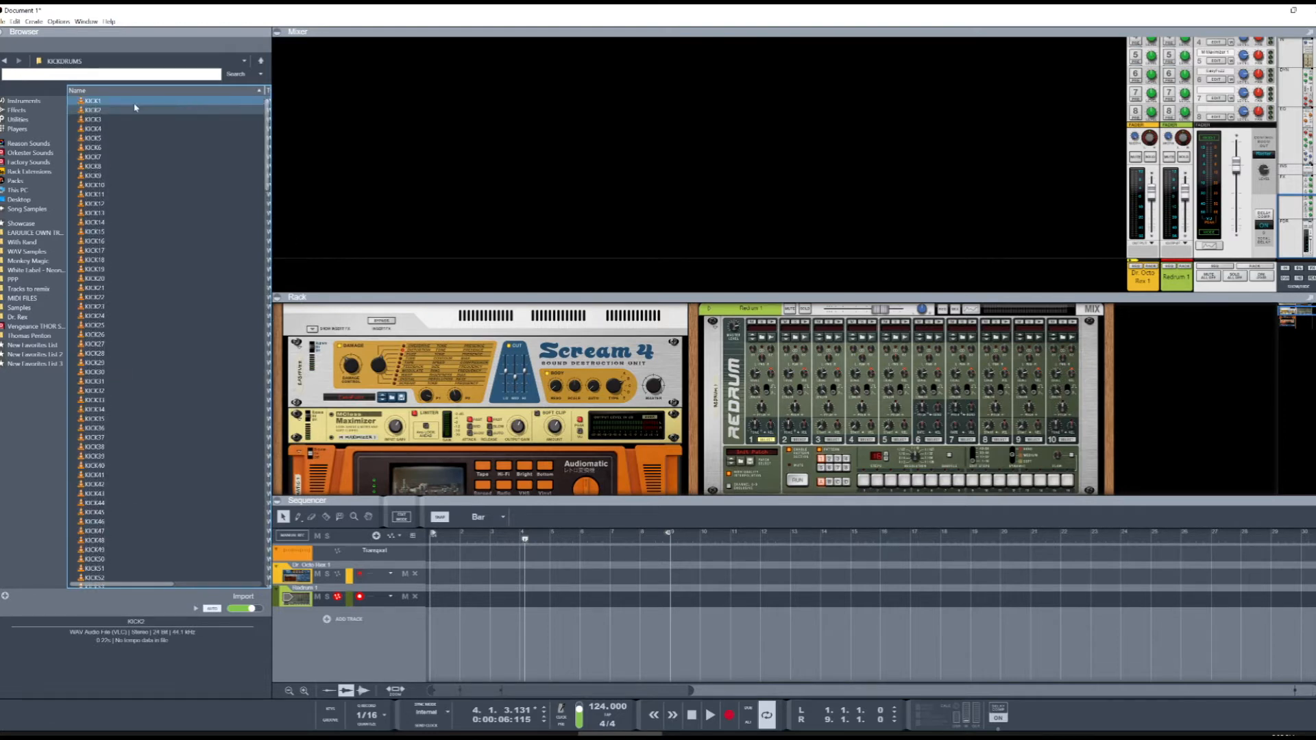
Step: Audition various kick samples among the first 26 in the KICKDRUMS folder
{"action": "left_click", "coordinate": [135, 147]}
{"action": "left_click", "coordinate": [135, 185]}
{"action": "left_click", "coordinate": [137, 213]}
{"action": "left_click", "coordinate": [128, 241]}
{"action": "left_click", "coordinate": [111, 289]}
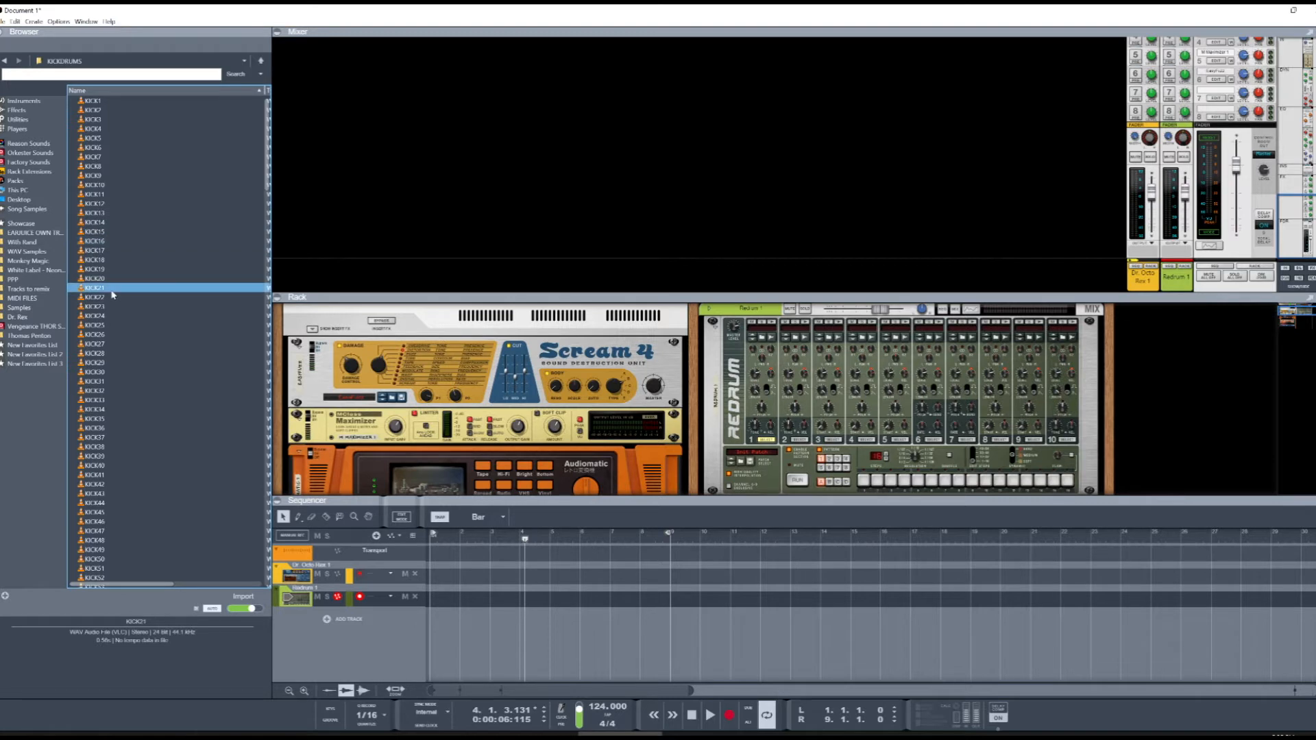
{"action": "left_click", "coordinate": [120, 333]}
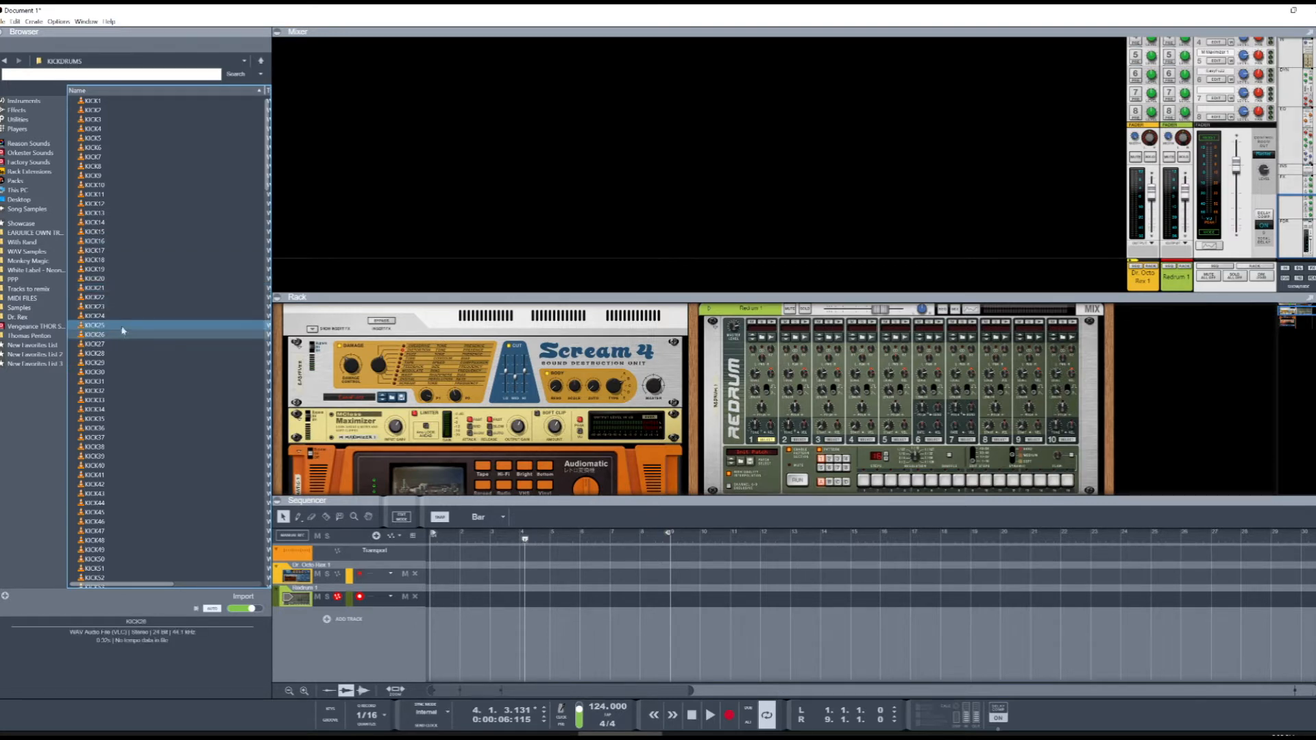
{"action": "left_click", "coordinate": [132, 178]}
{"action": "left_click", "coordinate": [123, 213]}
{"action": "left_click", "coordinate": [122, 203]}
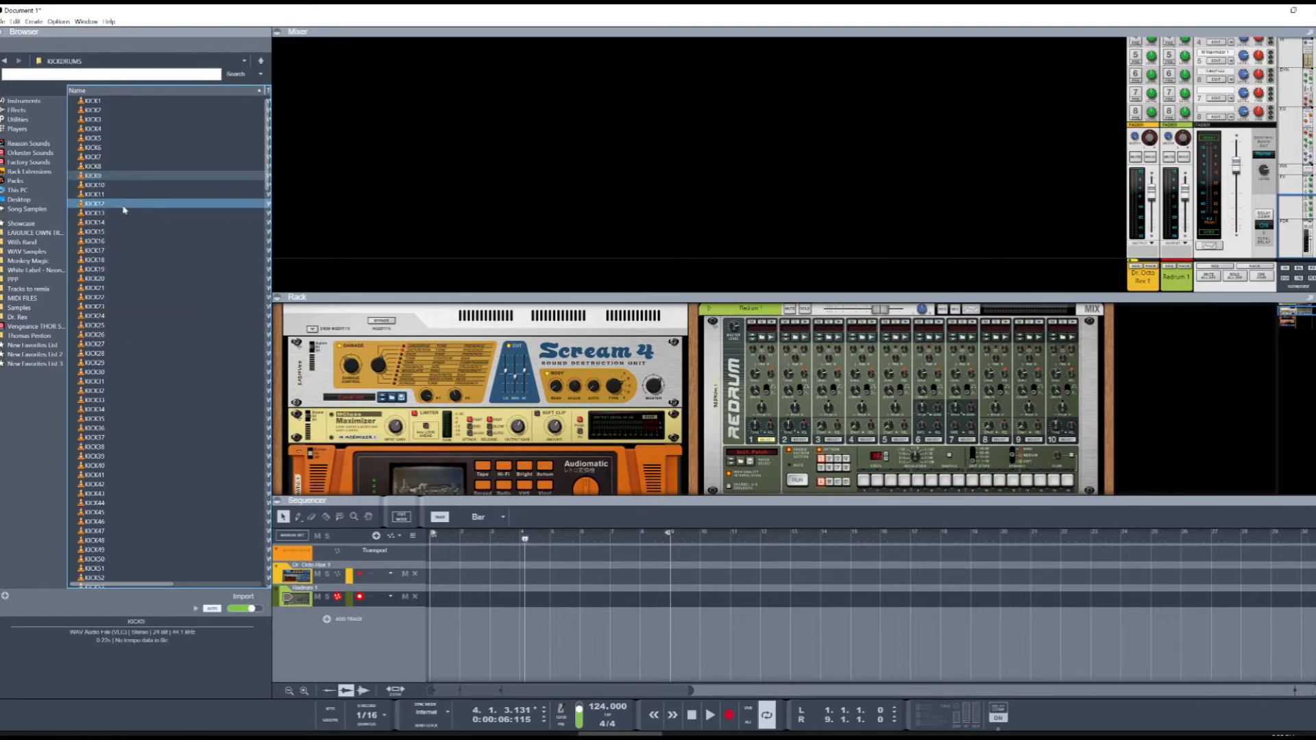
Step: Load the KICK13 sample into Redrum channel 1 and audition it there
{"action": "left_click_drag", "start_coordinate": [177, 217], "coordinate": [761, 368]}
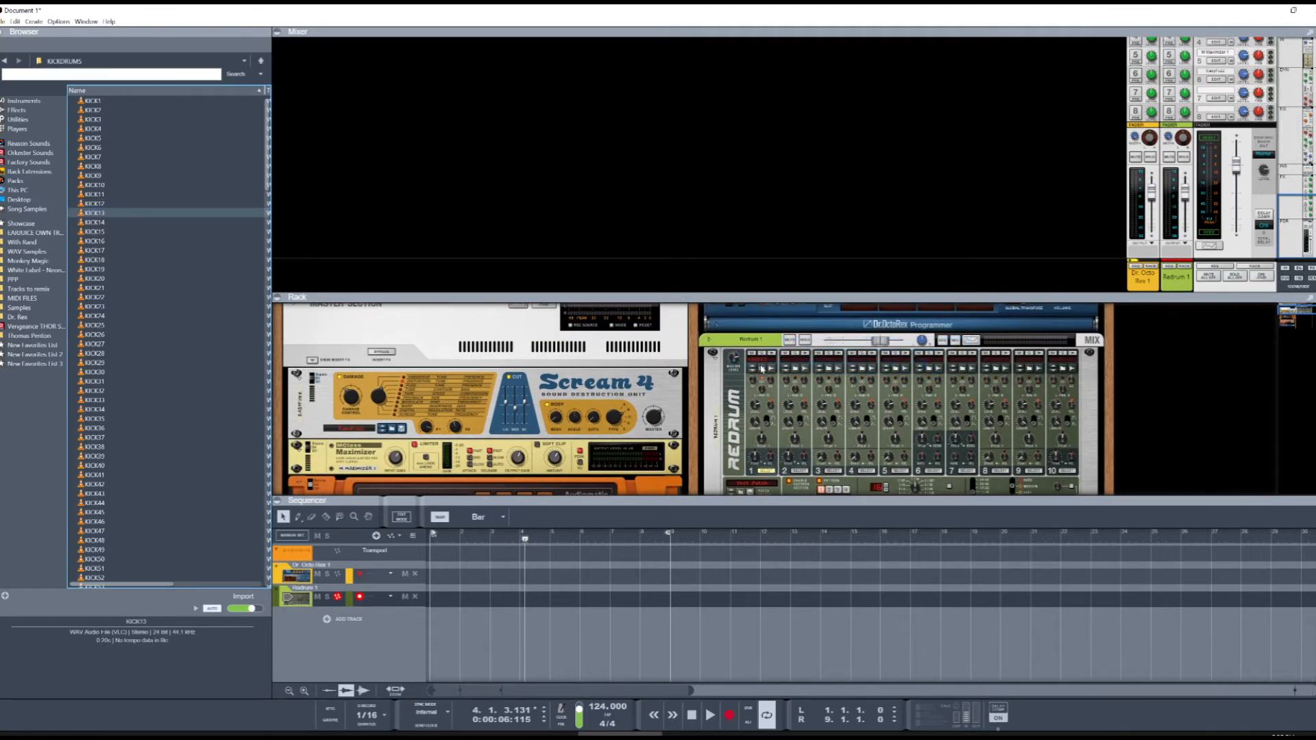
{"action": "scroll", "coordinate": [814, 421], "scroll_direction": "down", "scroll_amount": 2}
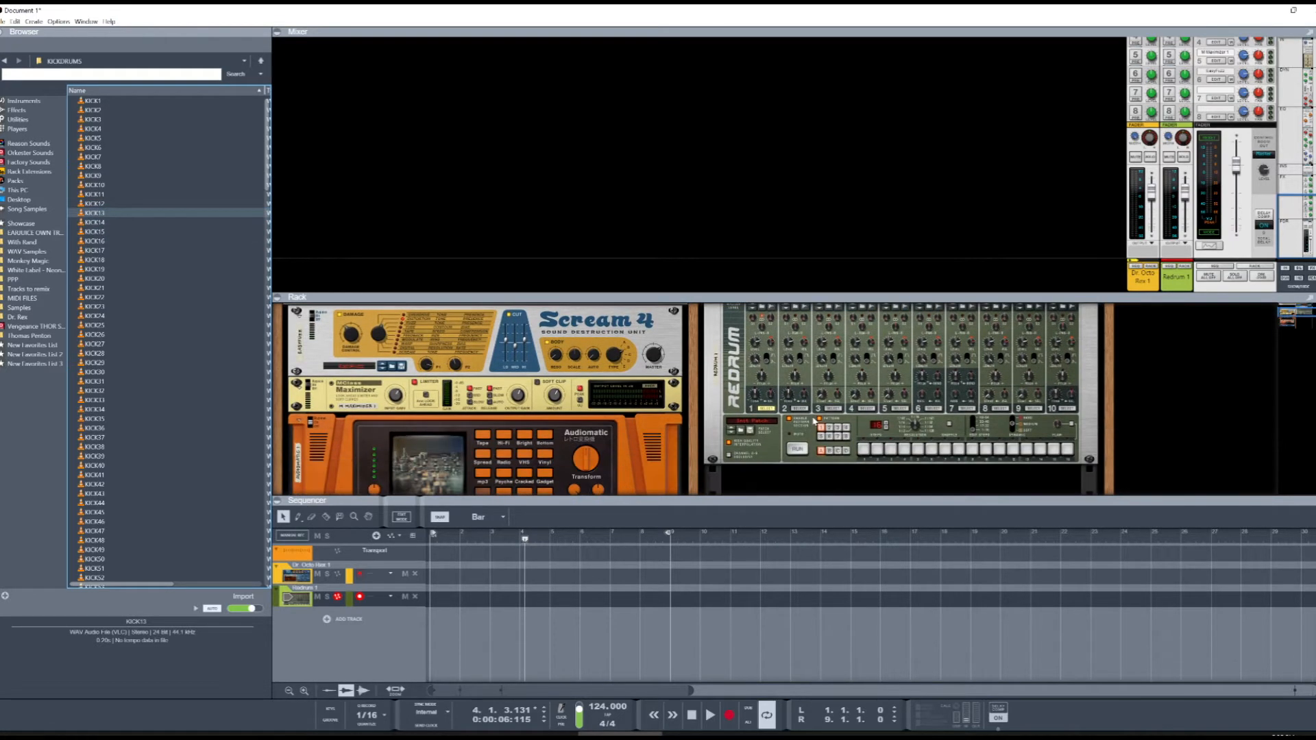
{"action": "left_click", "coordinate": [771, 325]}
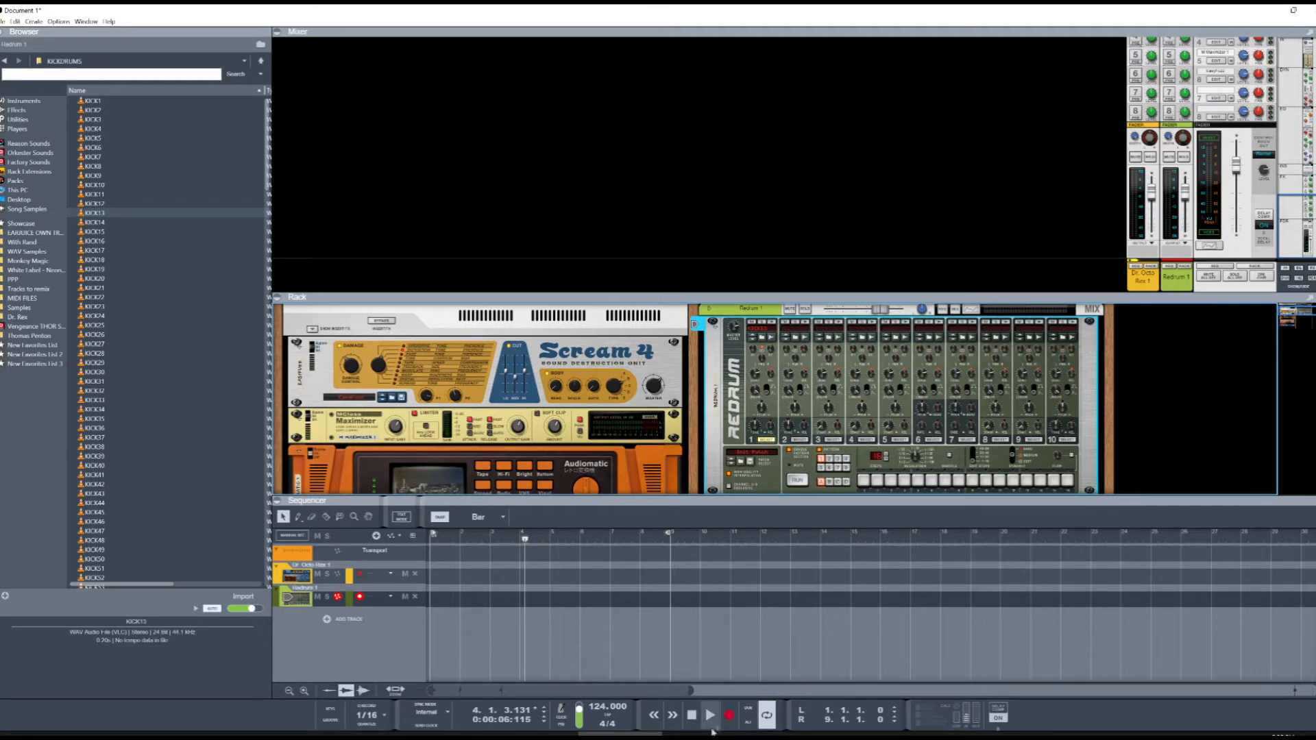
Step: Run the Redrum pattern and program kick hits on steps 1, 5, 9 and 13 of channel 1
{"action": "left_click", "coordinate": [797, 479]}
{"action": "left_click", "coordinate": [863, 480]}
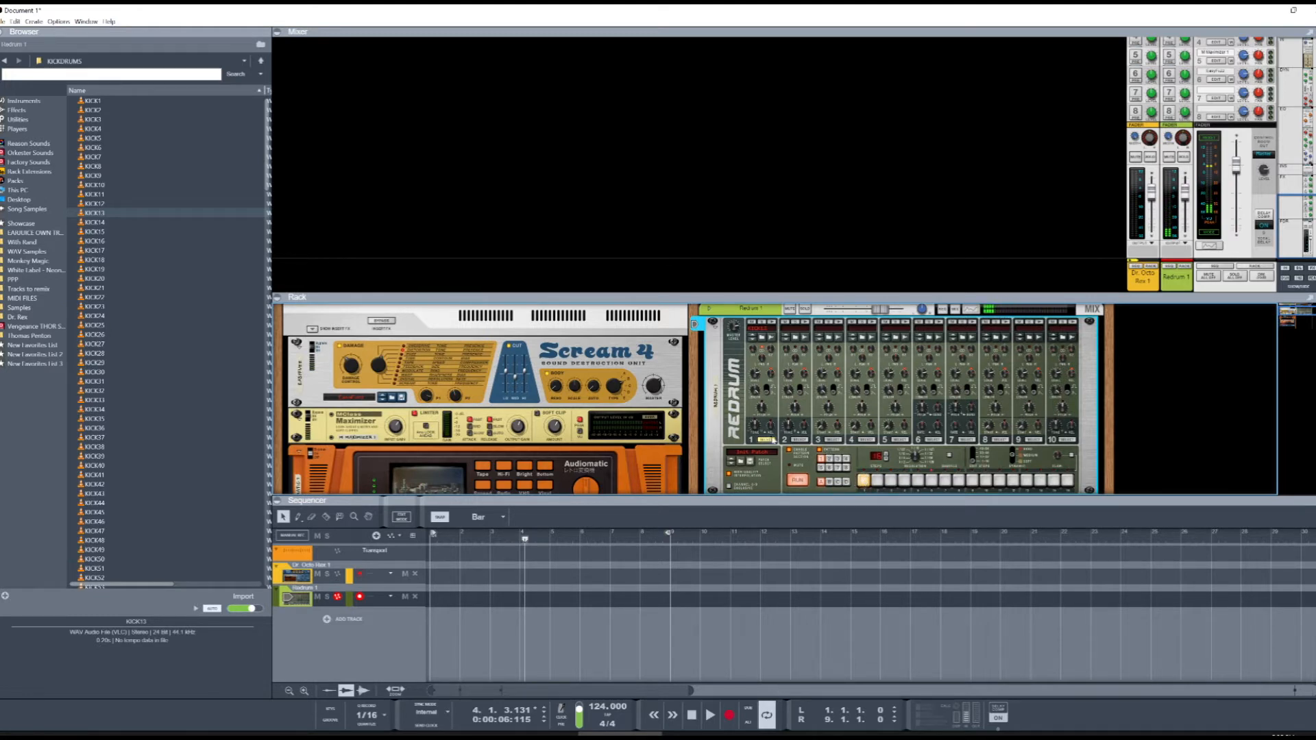
{"action": "left_click", "coordinate": [918, 481]}
{"action": "left_click", "coordinate": [972, 481]}
{"action": "left_click", "coordinate": [1027, 480]}
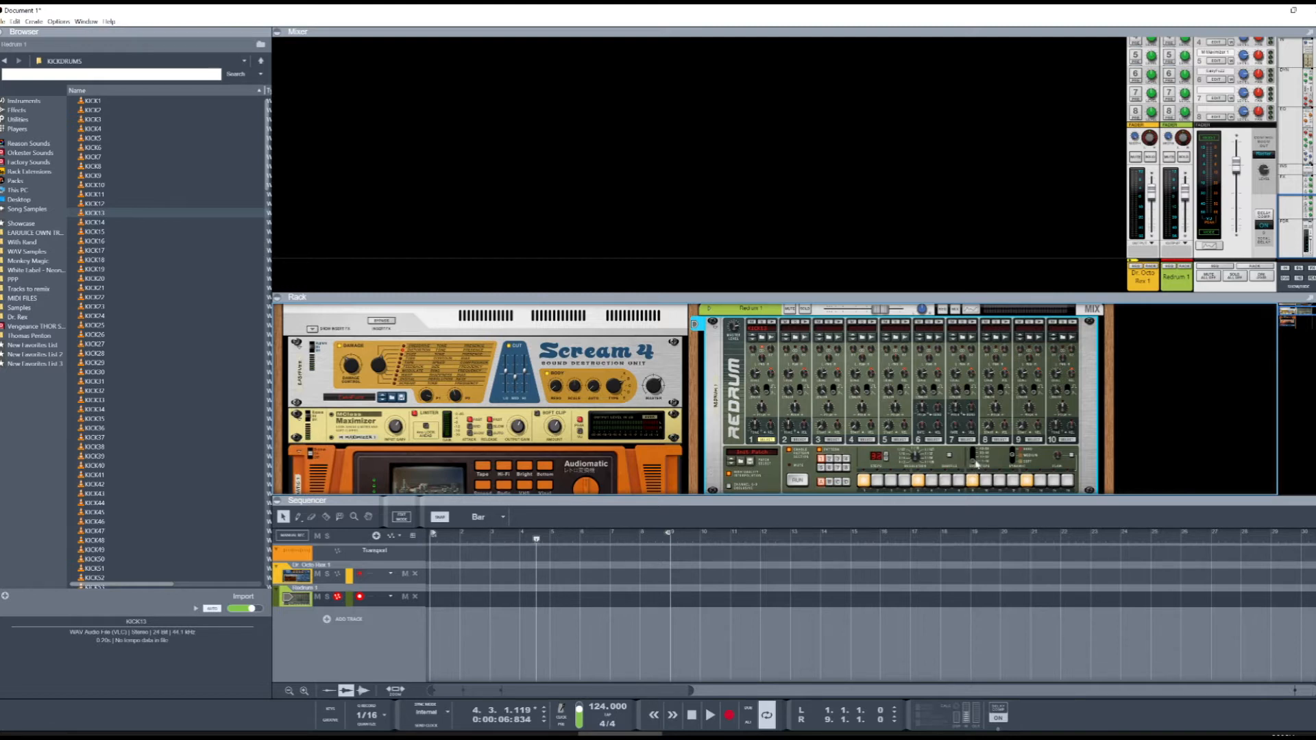
Step: Continue the kick on every fourth step through the Redrum pattern's next sixteen steps and run the pattern
{"action": "left_click", "coordinate": [973, 460]}
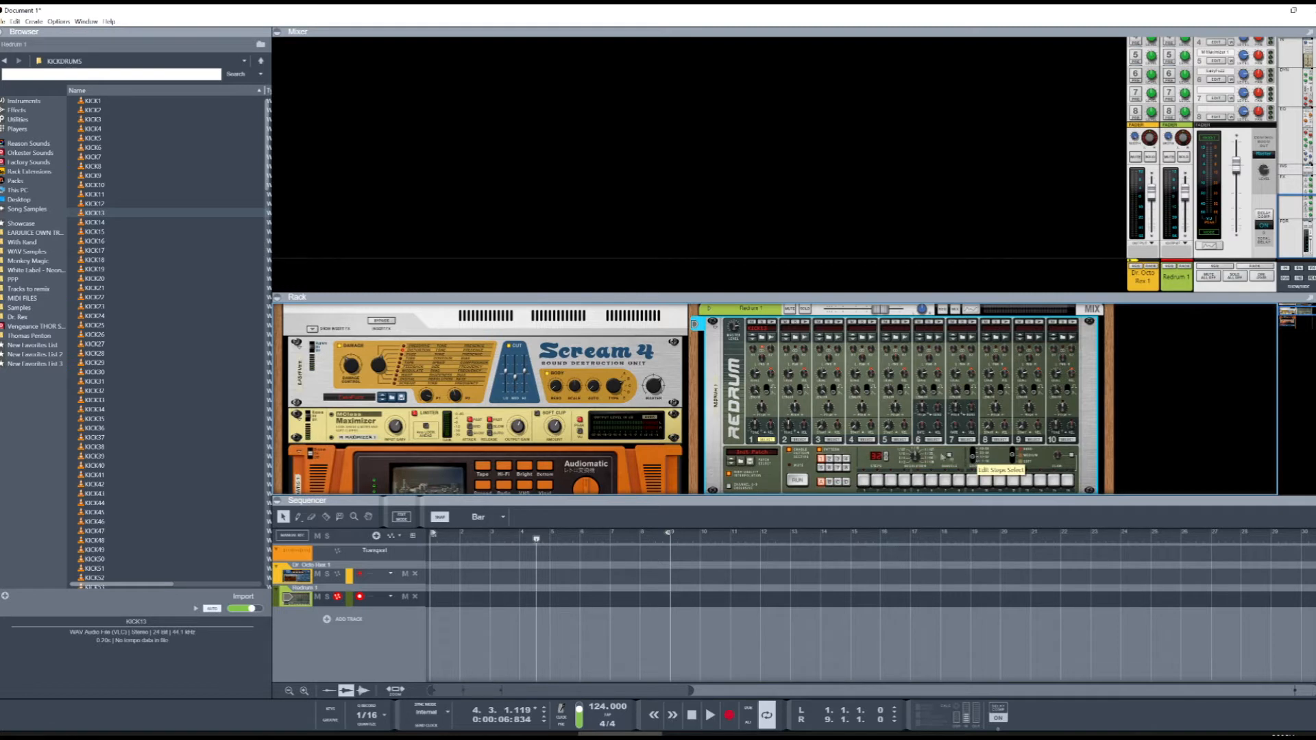
{"action": "left_click", "coordinate": [862, 480]}
{"action": "left_click", "coordinate": [919, 481]}
{"action": "left_click", "coordinate": [971, 480]}
{"action": "left_click", "coordinate": [1025, 480]}
{"action": "left_click", "coordinate": [1053, 480]}
{"action": "left_click", "coordinate": [798, 481]}
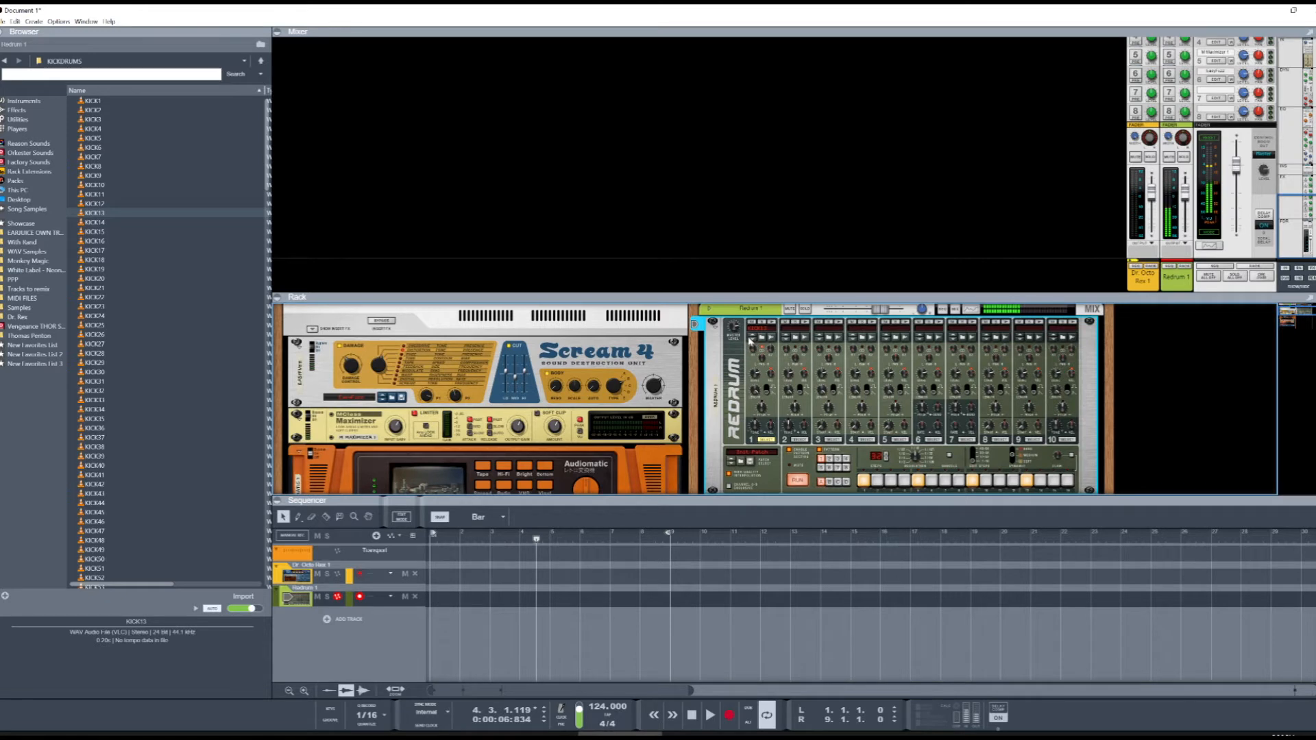
Step: Adjust the pitch, length and velocity-to-level controls of Redrum drum 1 while the pattern runs
{"action": "left_click_drag", "start_coordinate": [1186, 187], "coordinate": [1186, 188]}
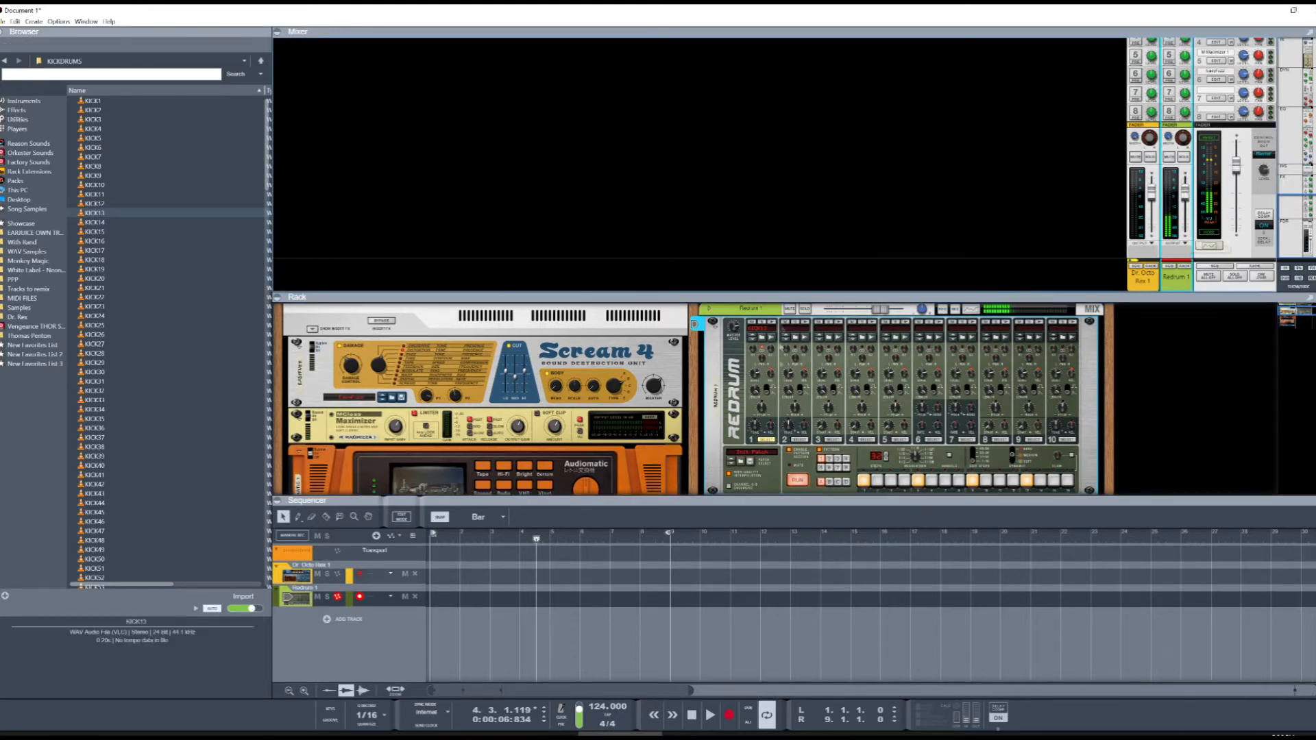
{"action": "left_click", "coordinate": [761, 409]}
{"action": "left_click_drag", "start_coordinate": [760, 409], "coordinate": [761, 411]}
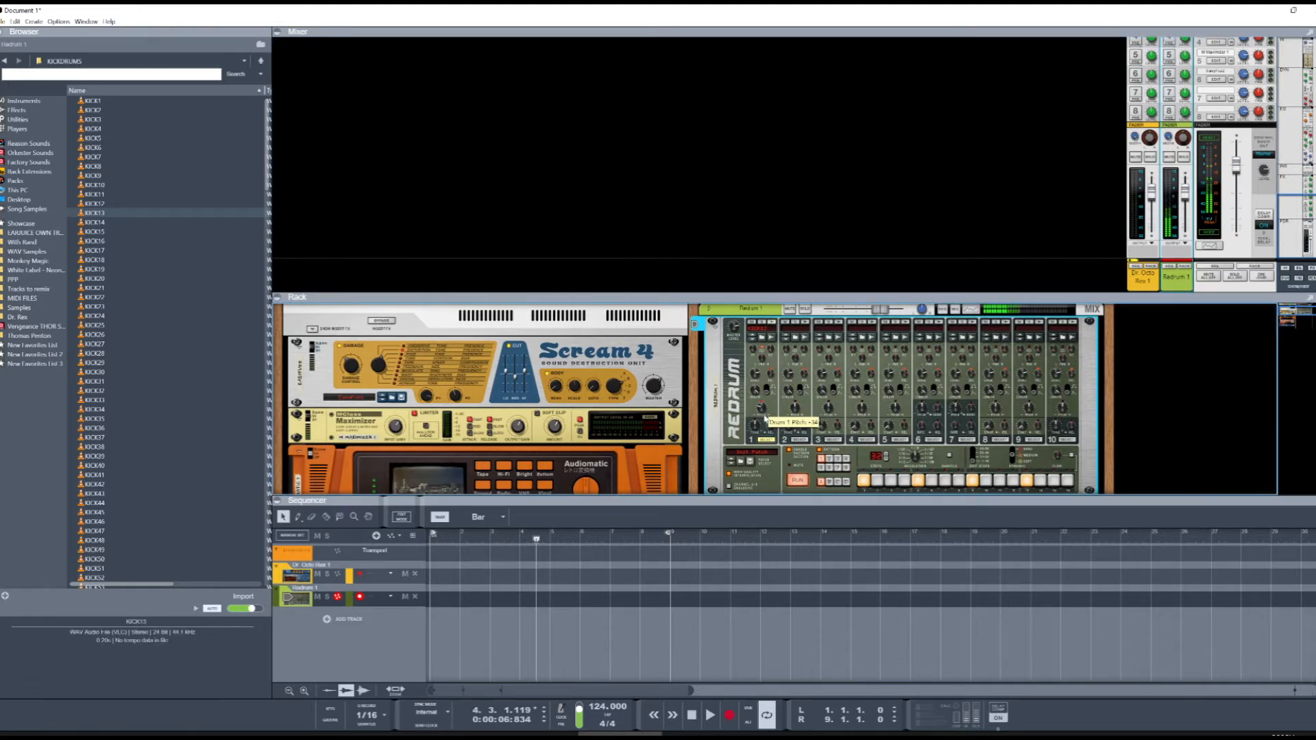
{"action": "mouse_move", "coordinate": [772, 409]}
{"action": "left_mouse_down"}
{"action": "mouse_move", "coordinate": [782, 382]}
{"action": "mouse_move", "coordinate": [787, 414]}
{"action": "left_mouse_up"}
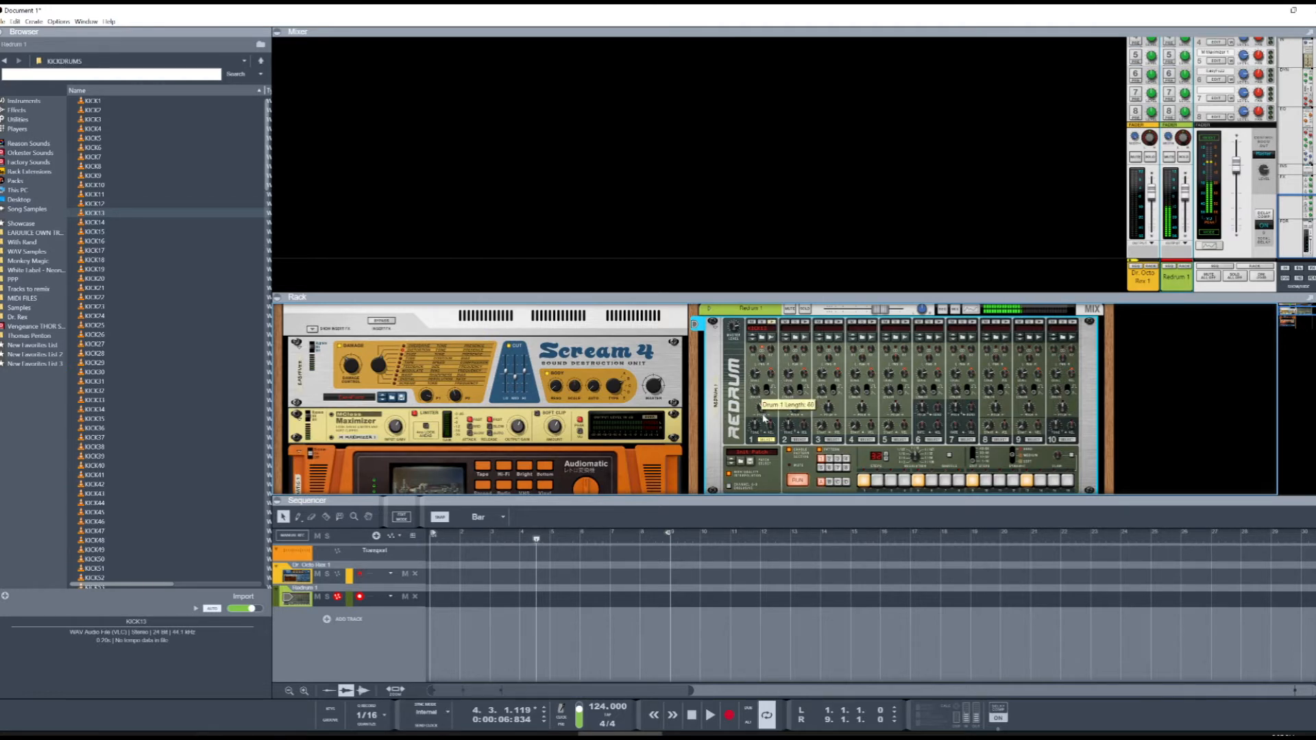
{"action": "left_click_drag", "start_coordinate": [767, 425], "coordinate": [766, 405]}
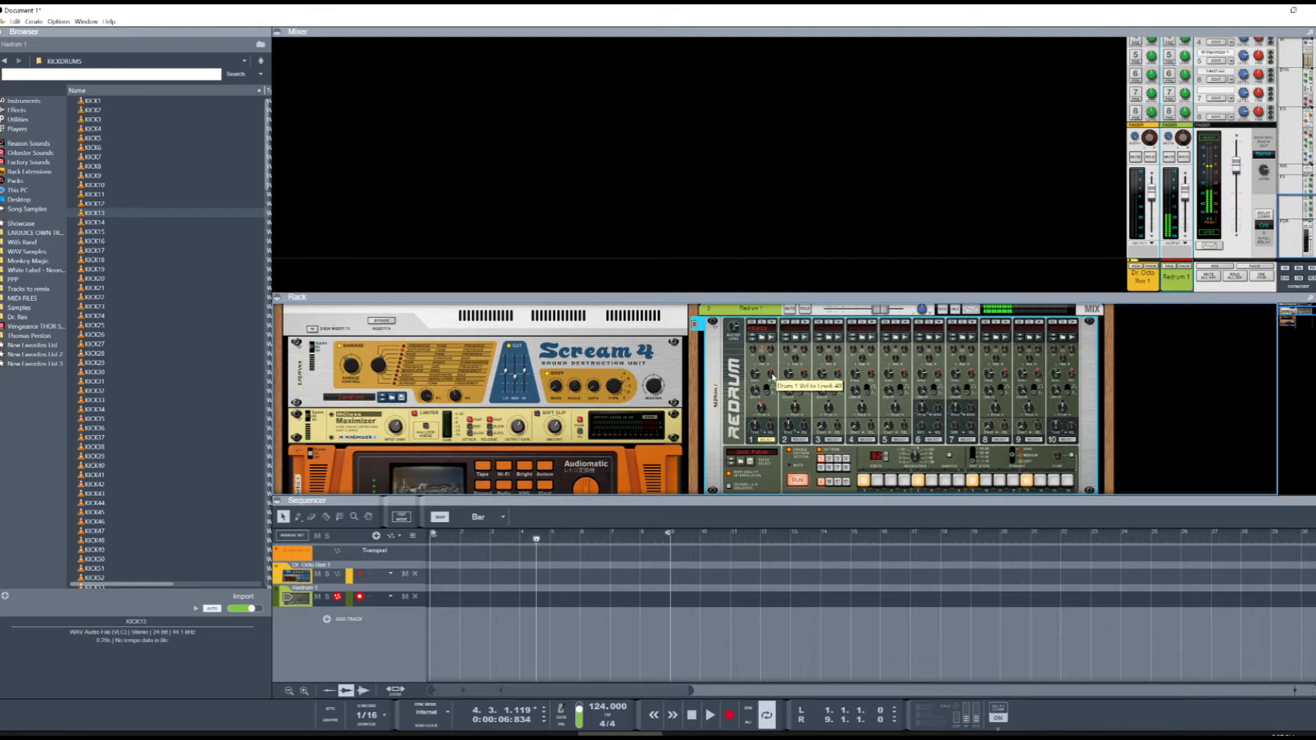
{"action": "left_click_drag", "start_coordinate": [775, 382], "coordinate": [778, 390]}
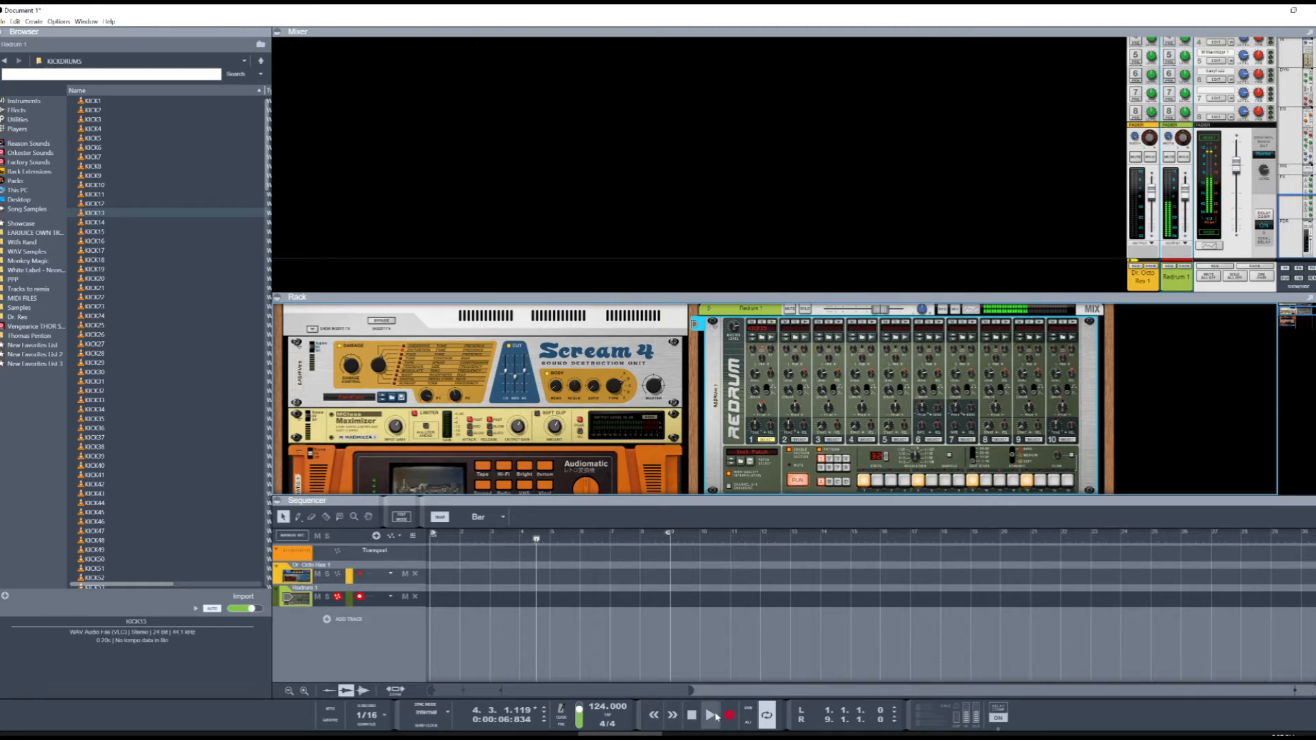
Step: Stop the running pattern and return the song position to the start
{"action": "left_click", "coordinate": [695, 715]}
{"action": "left_click", "coordinate": [696, 716]}
{"action": "left_click", "coordinate": [695, 716]}
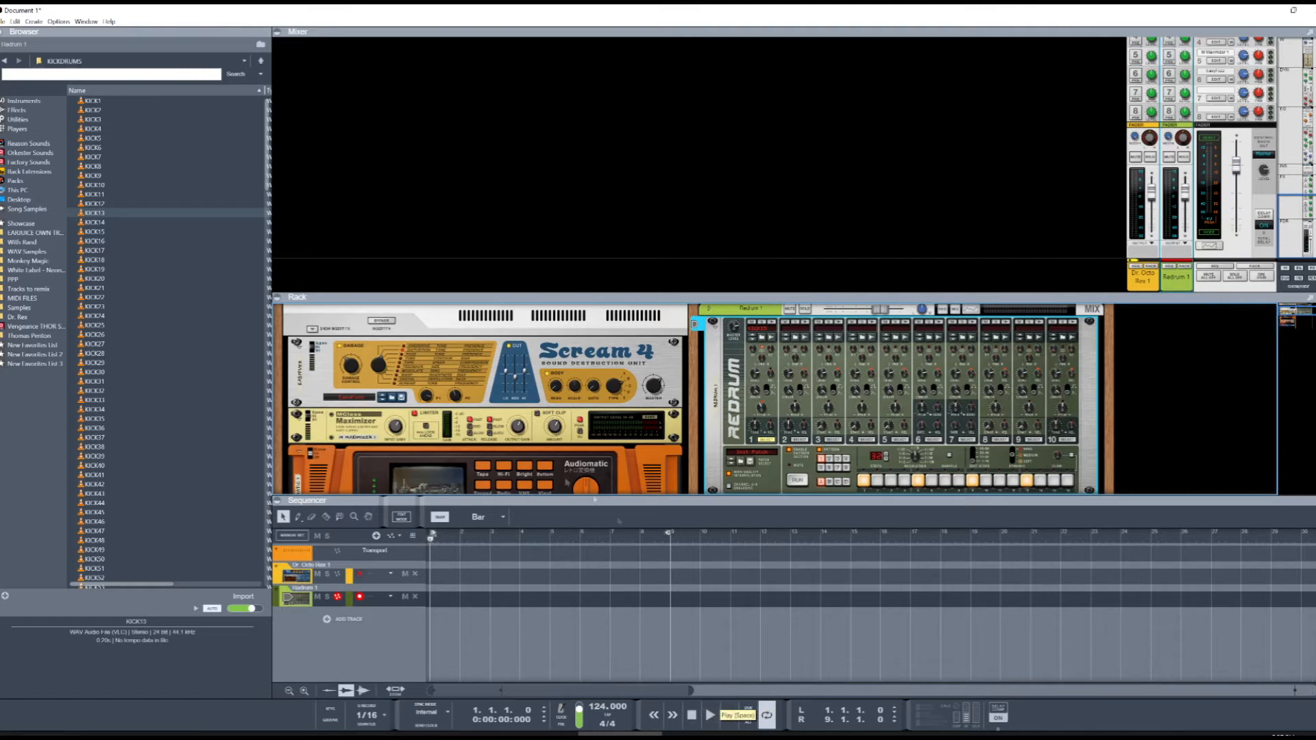
Step: Collapse the sequencer to enlarge the rack and start playback of the Dr. Octo Rex loop and Redrum pattern together
{"action": "left_click_drag", "start_coordinate": [667, 499], "coordinate": [666, 692]}
{"action": "scroll", "coordinate": [891, 532], "scroll_direction": "up", "scroll_amount": 2}
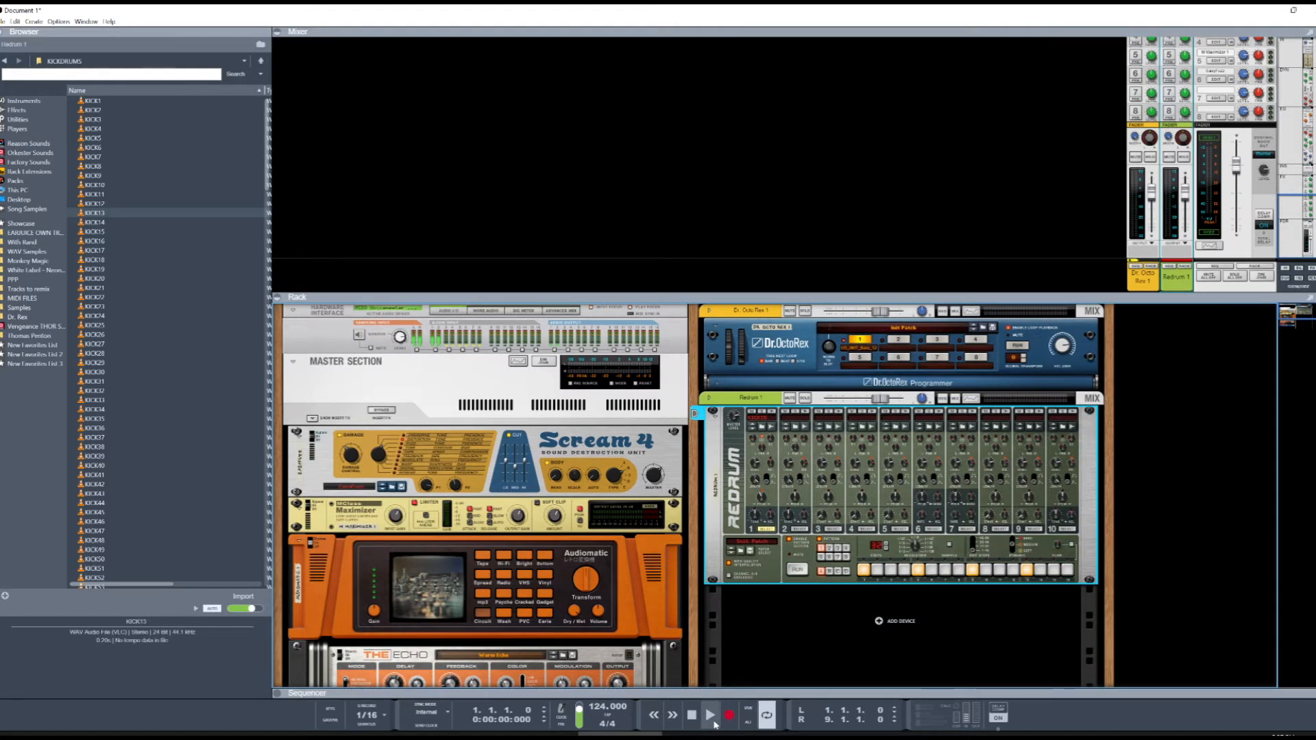
{"action": "left_click", "coordinate": [710, 714]}
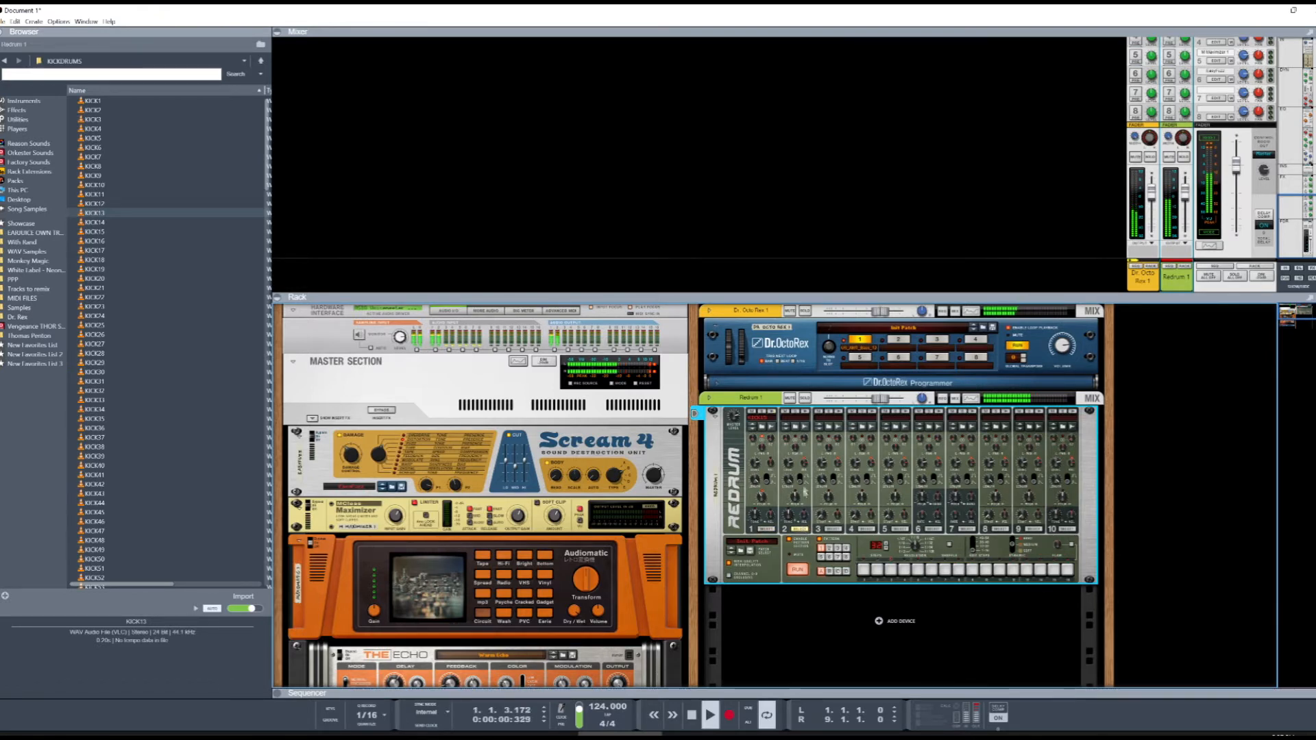
Step: Browse samples for Redrum channel 2 and open the US_AMT_Snares folder of the UNDRGRND Sounds Analogue & Modular Techno pack
{"action": "left_click", "coordinate": [796, 428]}
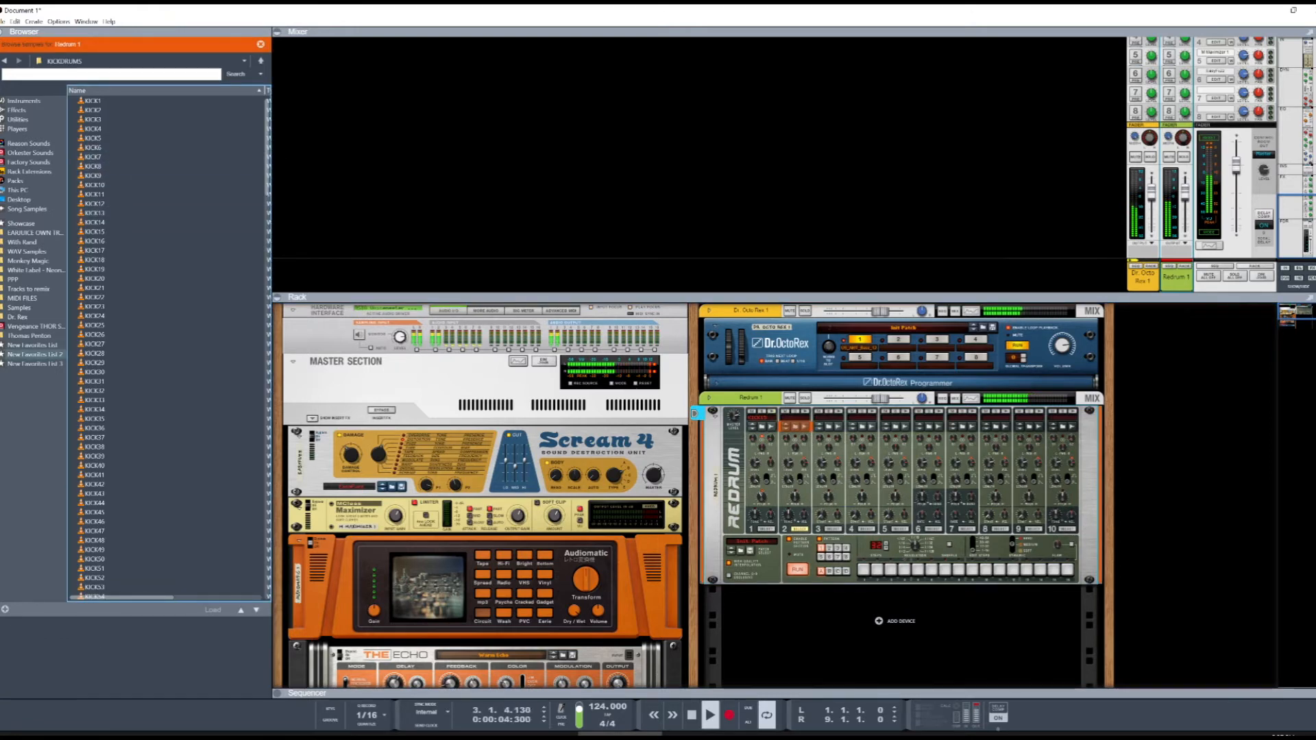
{"action": "left_click", "coordinate": [25, 328]}
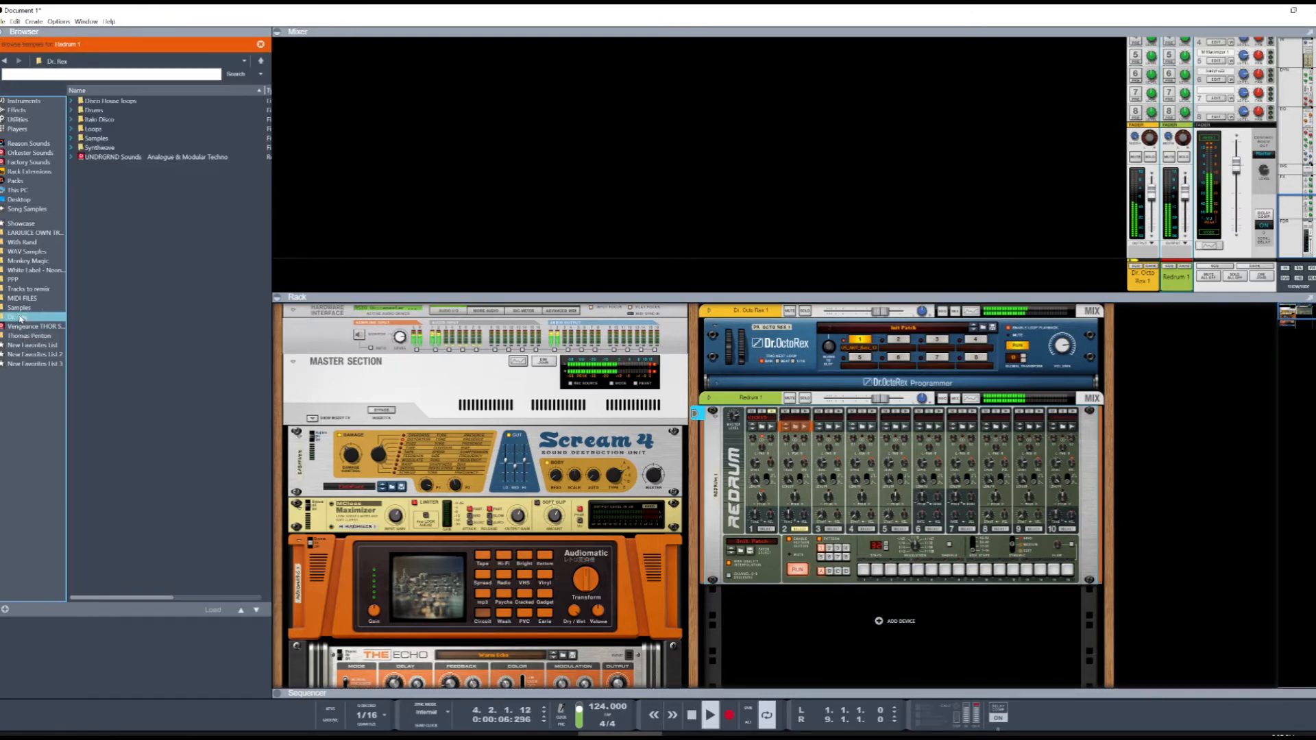
{"action": "double_click", "coordinate": [174, 155]}
{"action": "double_click", "coordinate": [123, 109]}
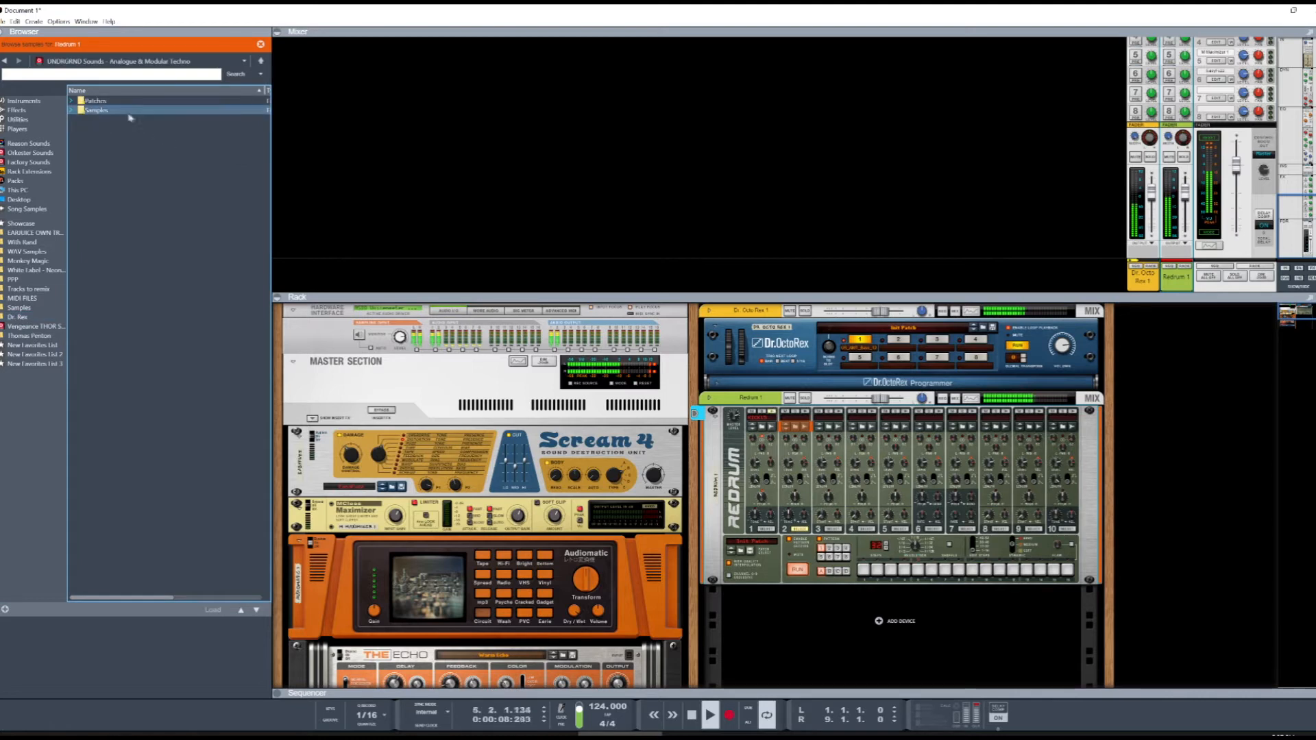
{"action": "double_click", "coordinate": [144, 111]}
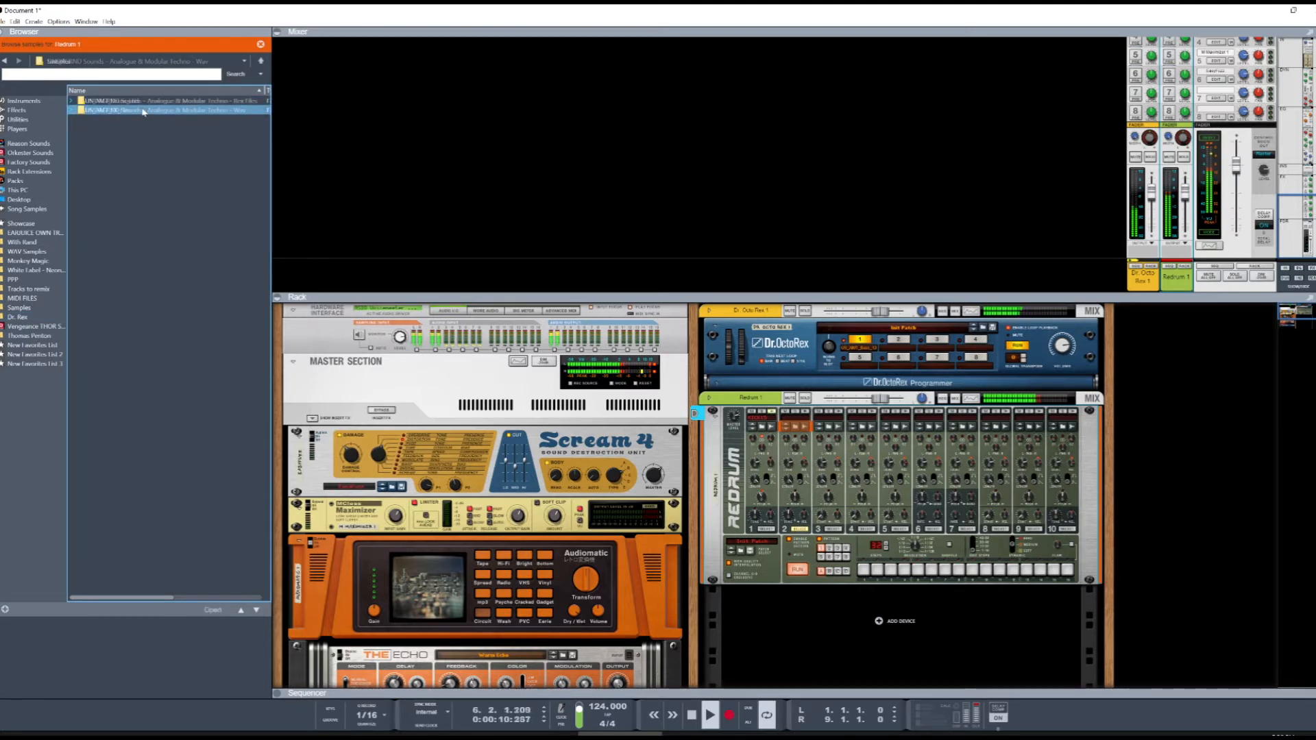
{"action": "double_click", "coordinate": [151, 103]}
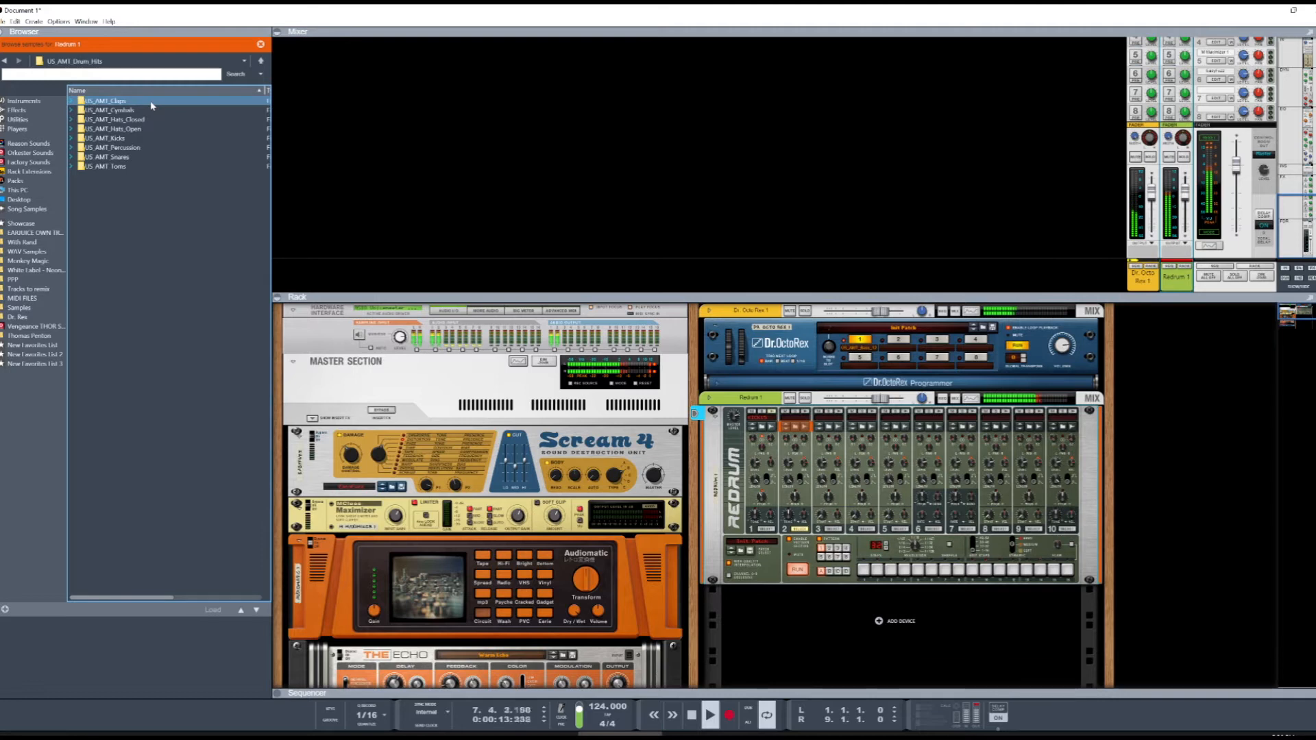
{"action": "double_click", "coordinate": [149, 158]}
Step: Audition the snare samples in the US_AMT_Snares folder and load US_AMT_Snare_909cool.wav into Redrum channel 2
{"action": "left_click", "coordinate": [130, 103]}
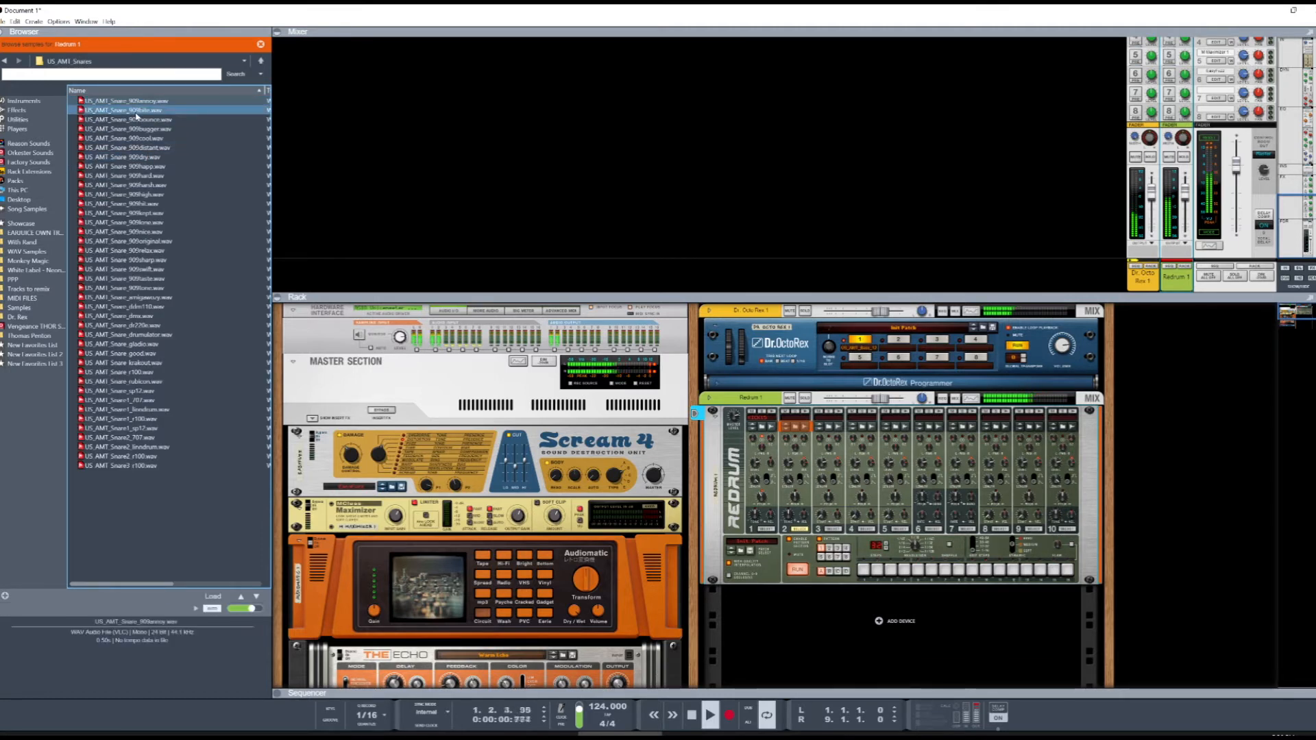
{"action": "left_click", "coordinate": [136, 111]}
{"action": "left_click", "coordinate": [142, 120]}
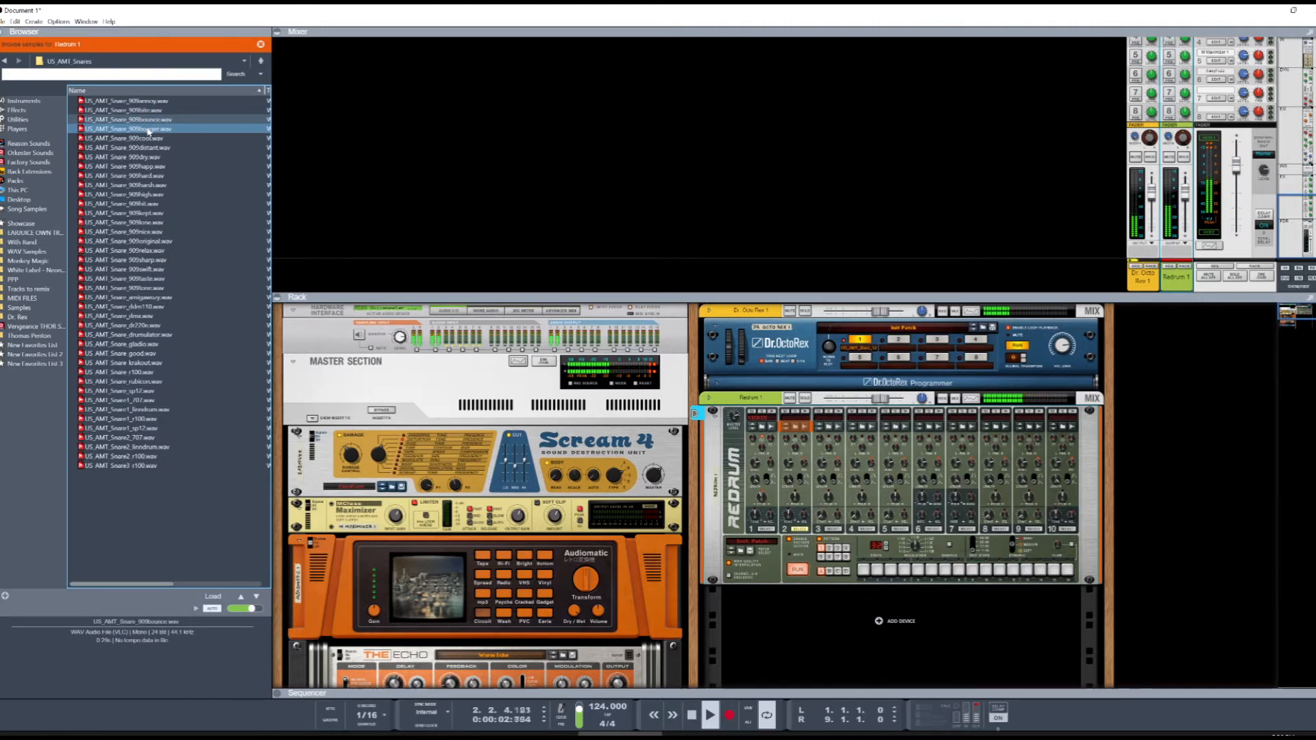
{"action": "left_click", "coordinate": [147, 129]}
{"action": "left_click", "coordinate": [150, 139]}
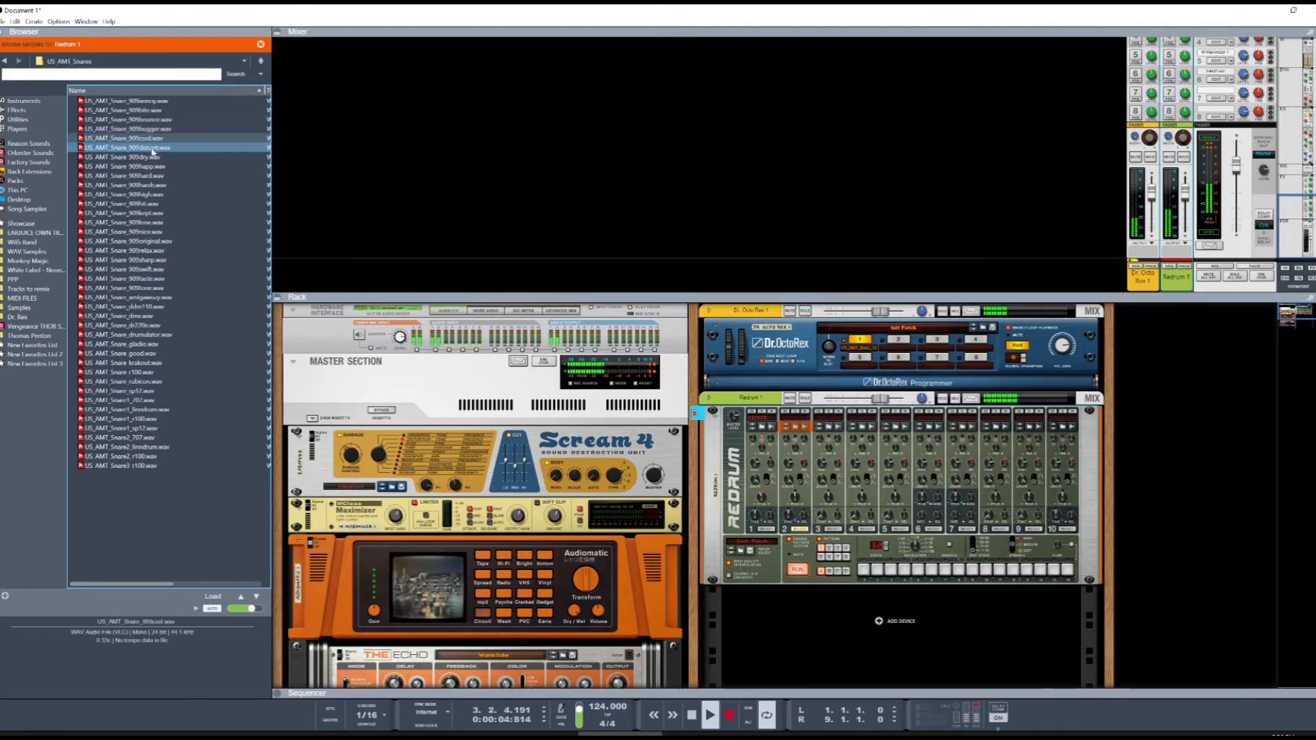
{"action": "left_click", "coordinate": [151, 149]}
{"action": "left_click", "coordinate": [150, 158]}
{"action": "left_click", "coordinate": [162, 138]}
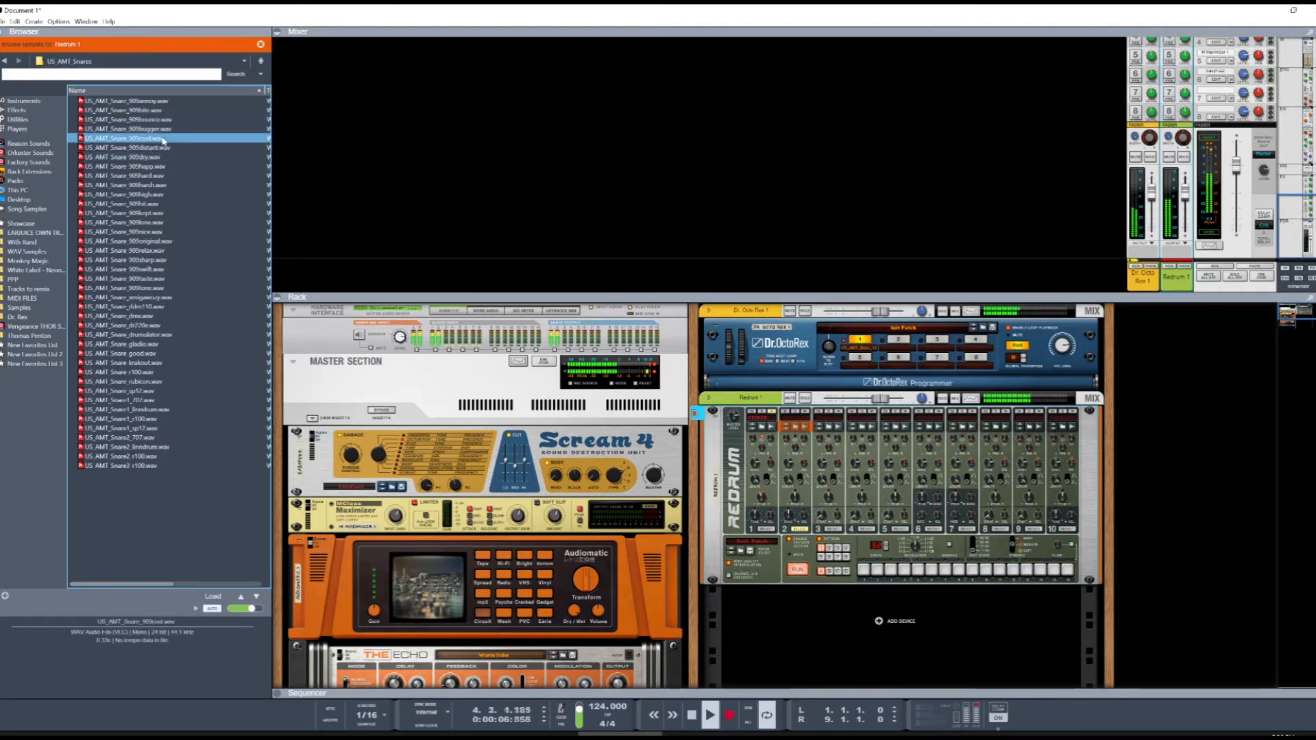
{"action": "left_click", "coordinate": [216, 596]}
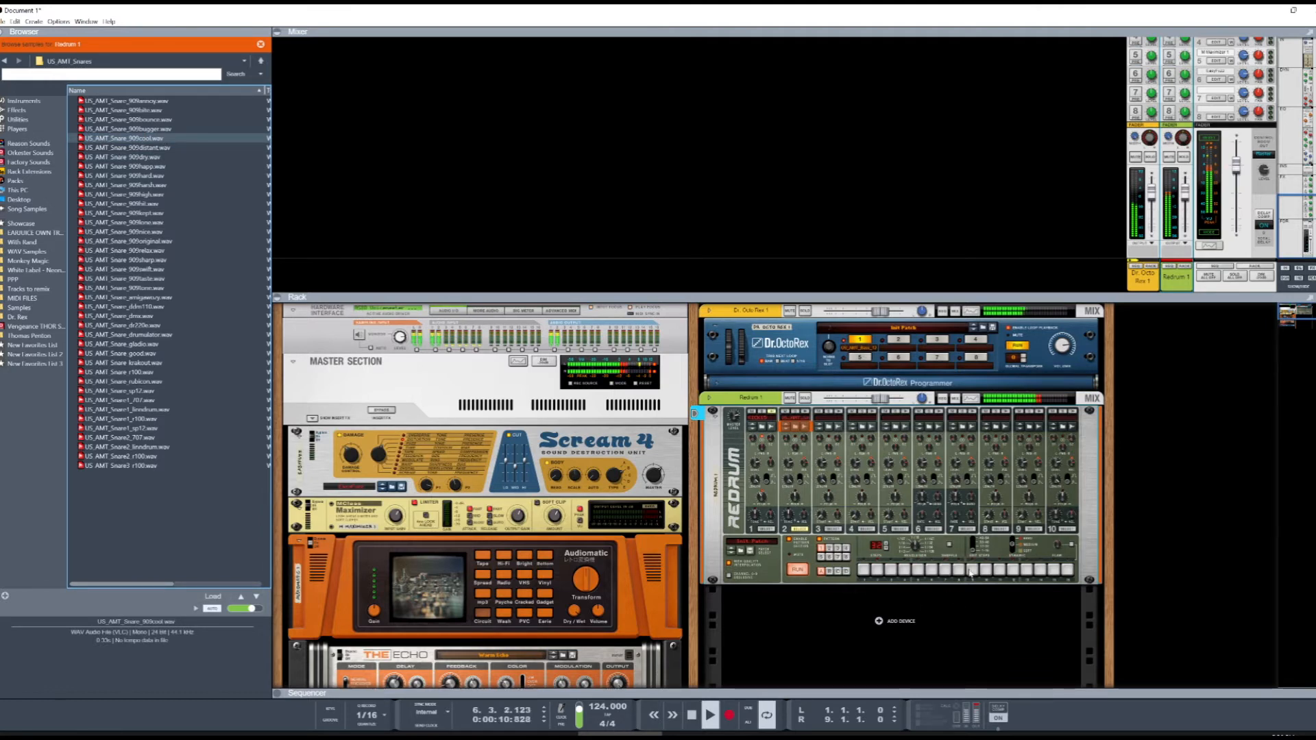
Step: Program drum 2 on steps 5 and 13 of both 16-step halves of the Redrum pattern, and adjust its pitch
{"action": "left_click", "coordinate": [918, 570]}
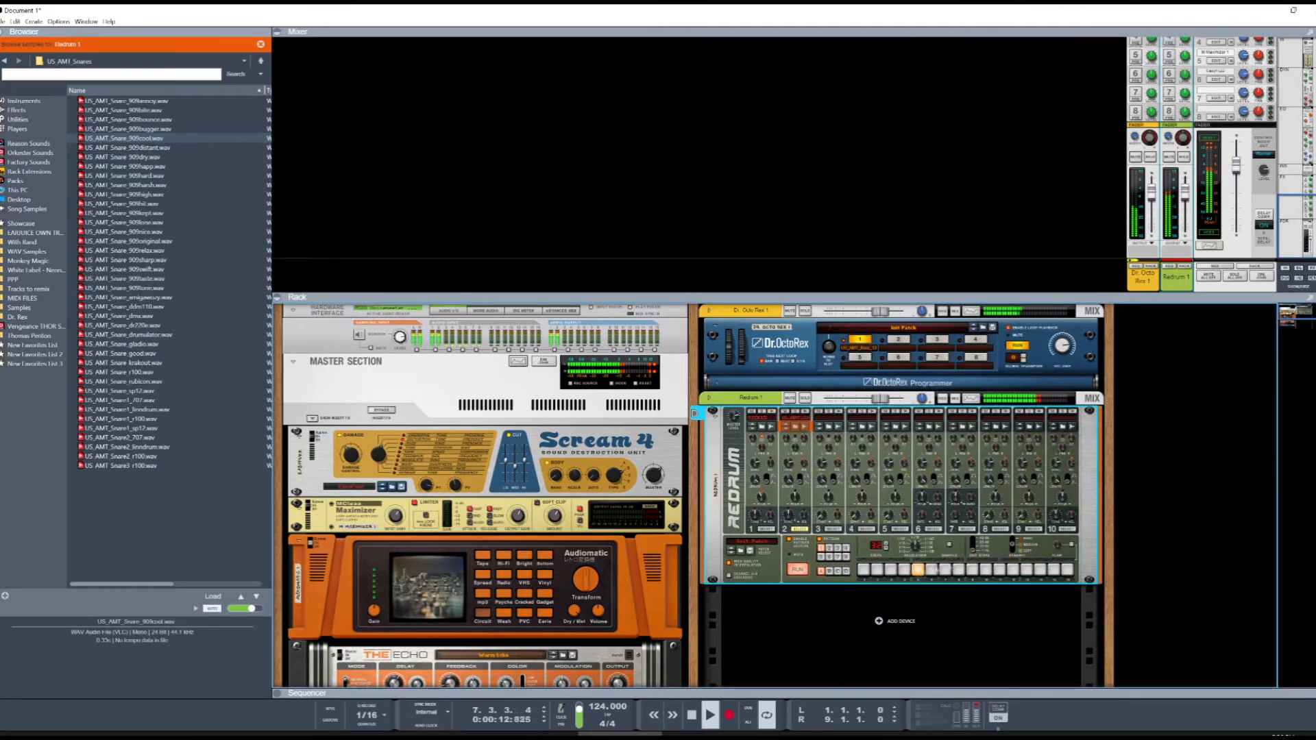
{"action": "left_click", "coordinate": [1025, 571]}
{"action": "left_click", "coordinate": [972, 548]}
{"action": "left_click", "coordinate": [918, 571]}
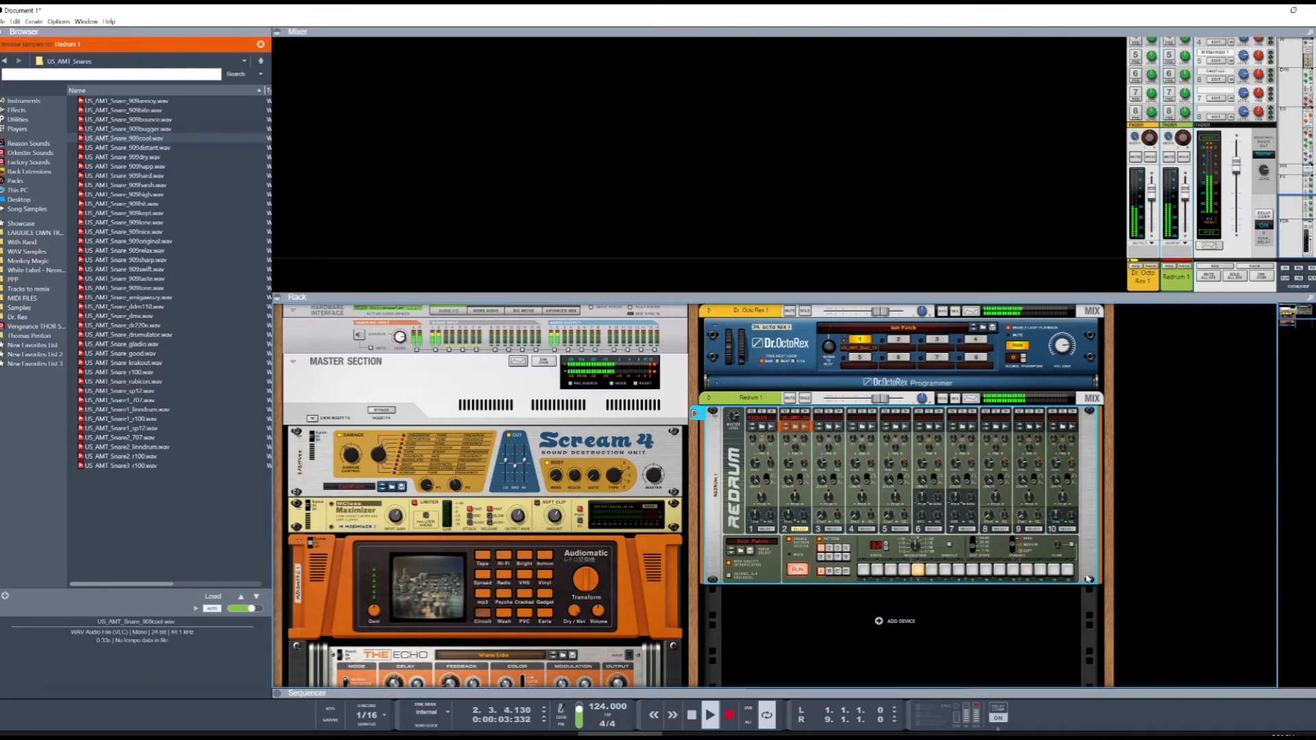
{"action": "left_click", "coordinate": [1026, 571]}
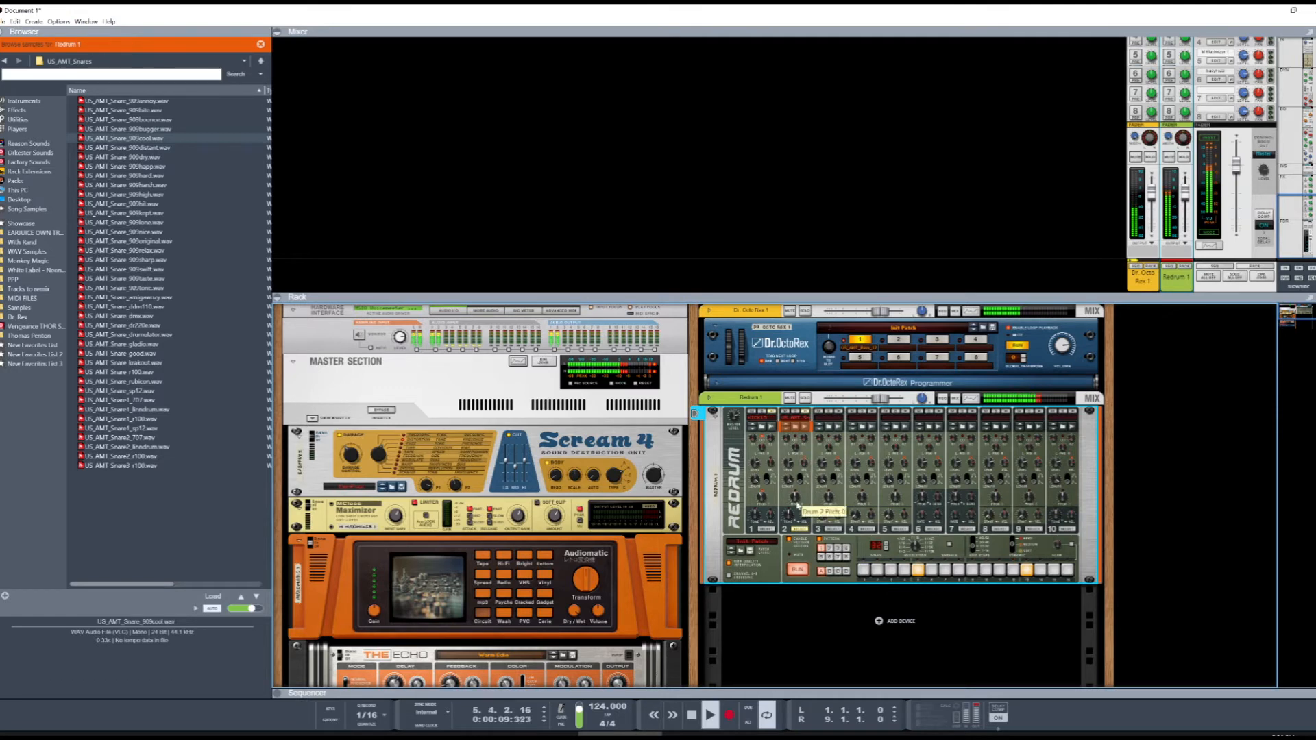
{"action": "left_click_drag", "start_coordinate": [799, 502], "coordinate": [807, 516]}
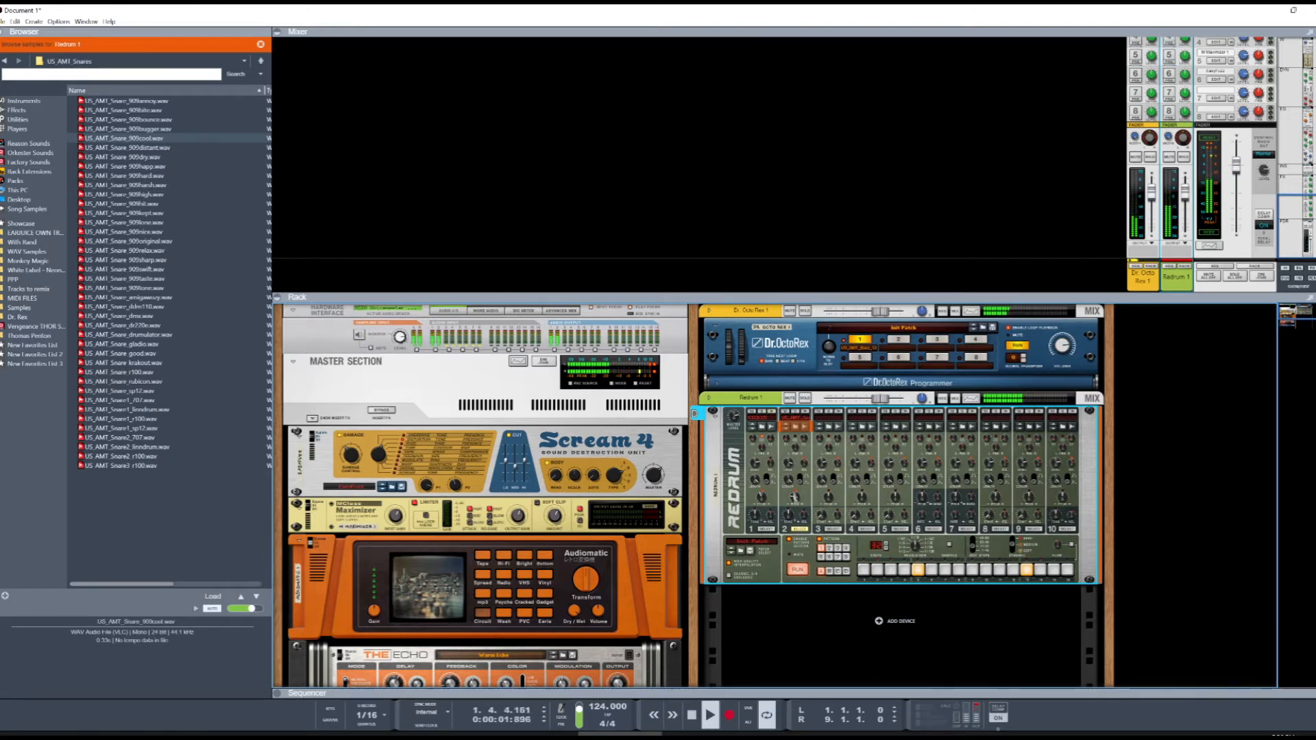
Step: Select Redrum drum 3, browse samples for it and audition the open hats in the US_AMT_Hats_Open folder
{"action": "left_click", "coordinate": [833, 530]}
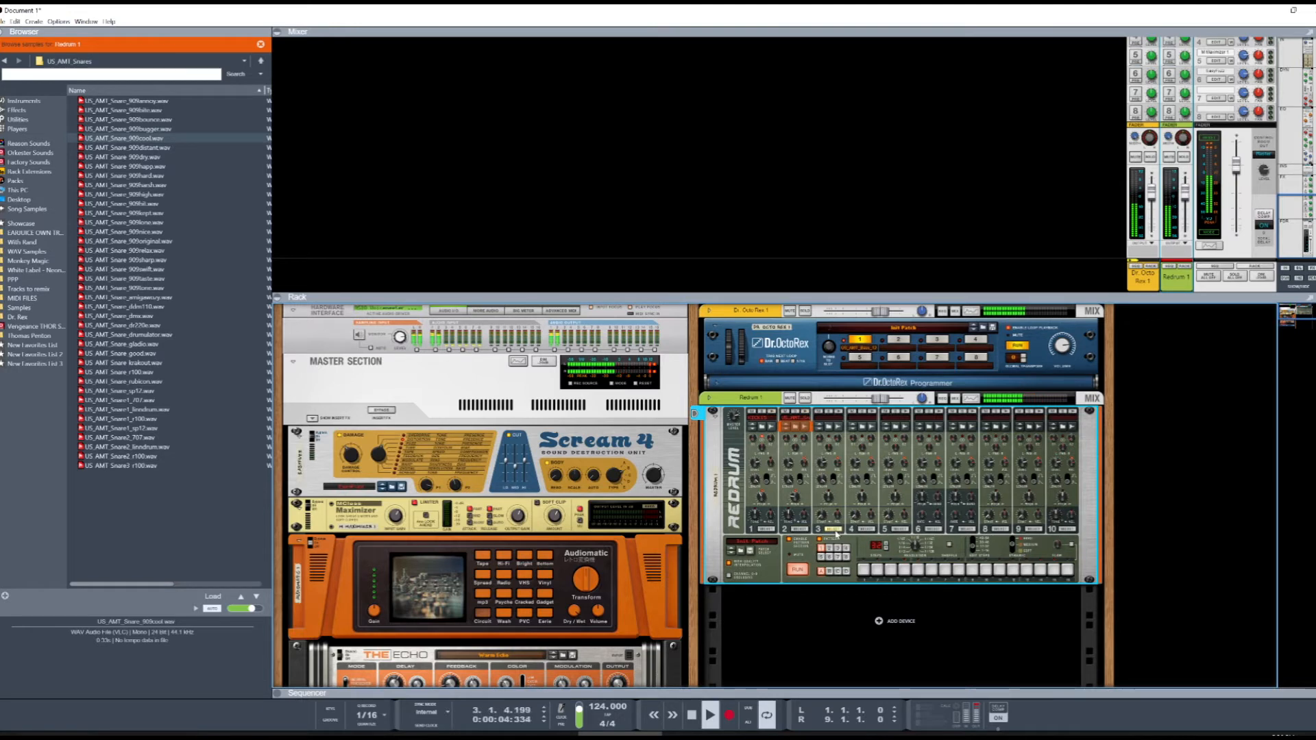
{"action": "left_click", "coordinate": [829, 427]}
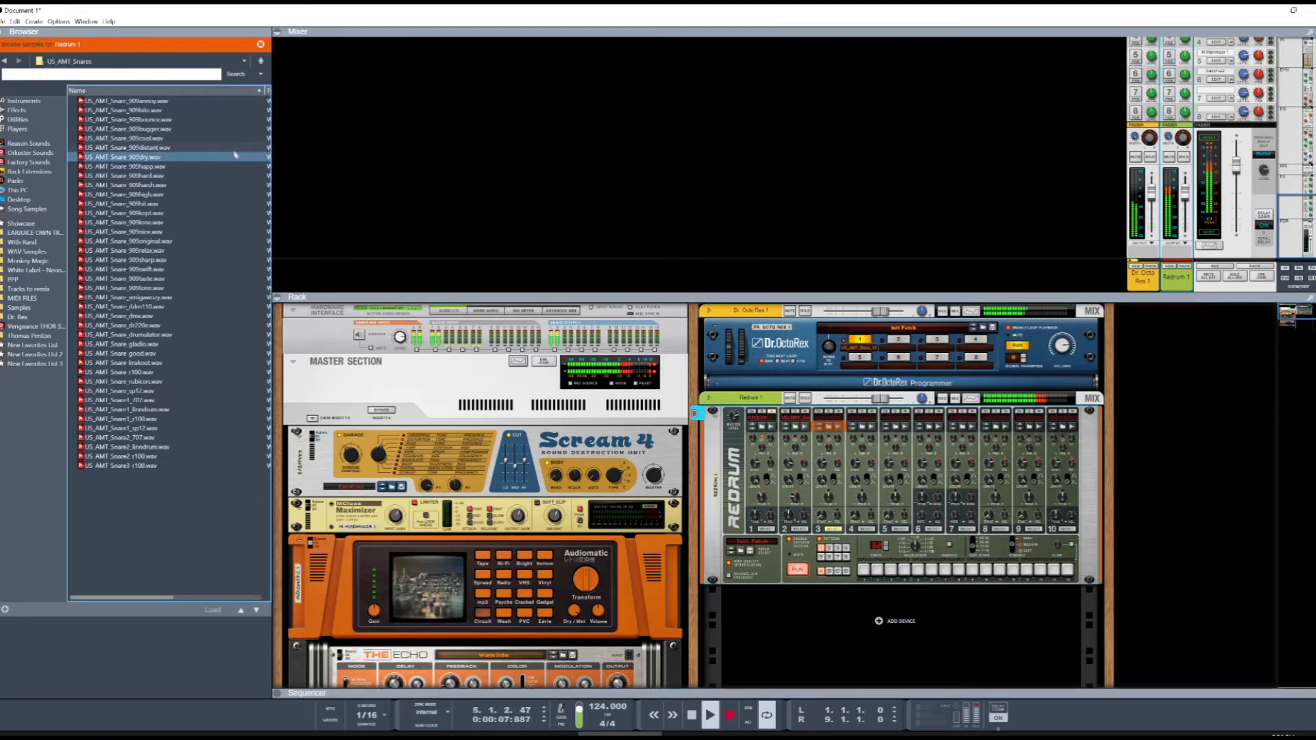
{"action": "left_click", "coordinate": [261, 63]}
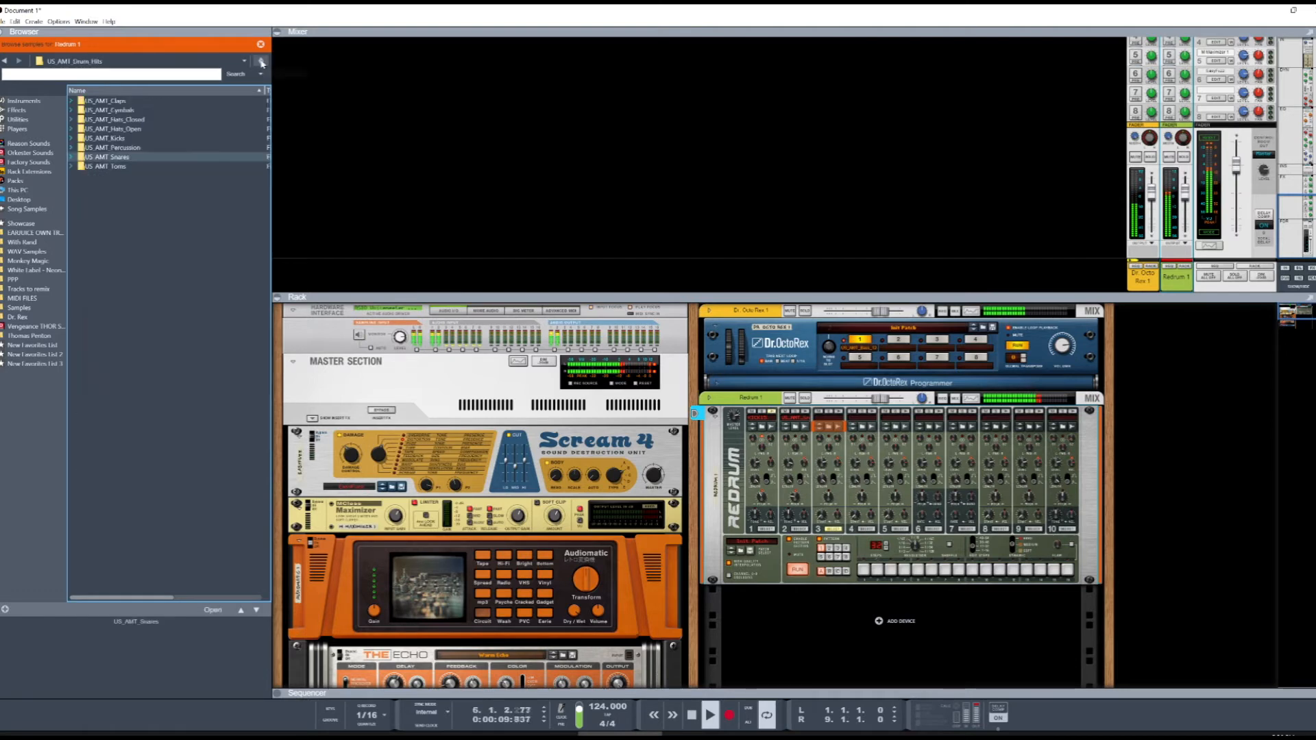
{"action": "double_click", "coordinate": [140, 129]}
{"action": "left_click", "coordinate": [138, 120]}
{"action": "left_click", "coordinate": [138, 146]}
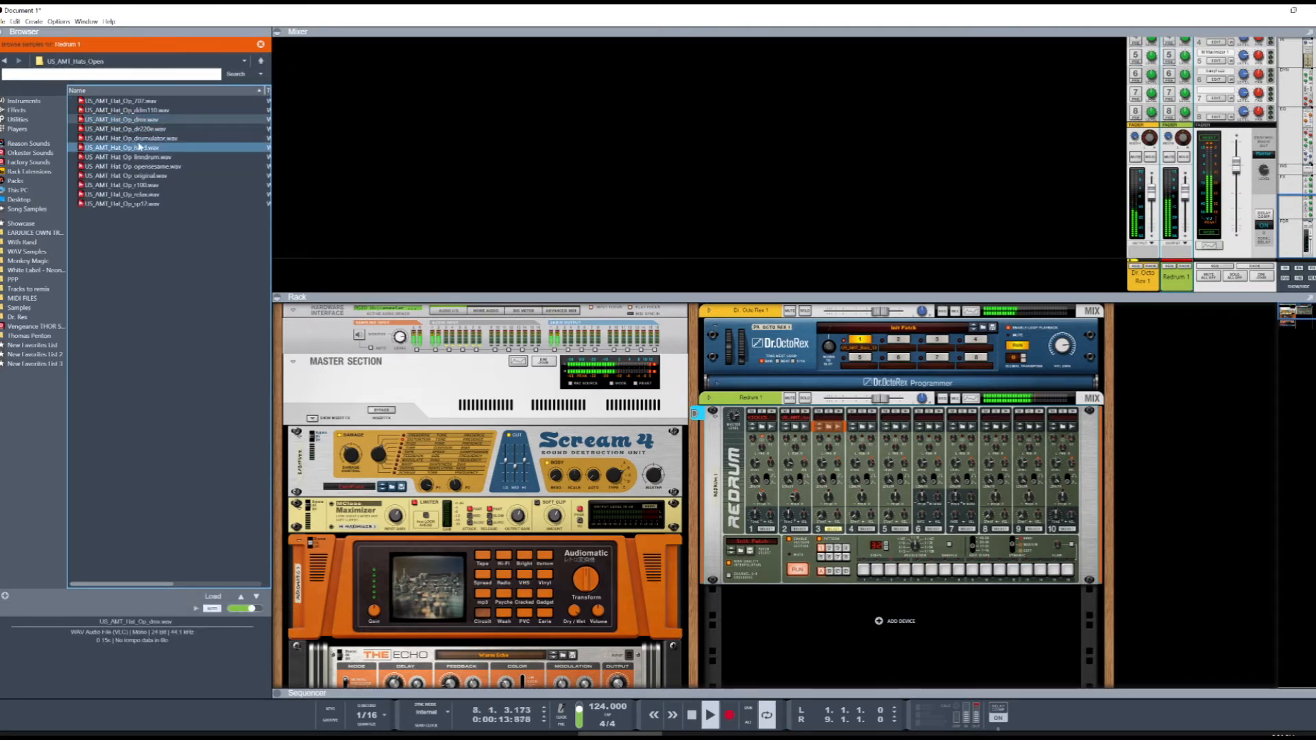
{"action": "left_click", "coordinate": [153, 102]}
{"action": "left_click", "coordinate": [151, 112]}
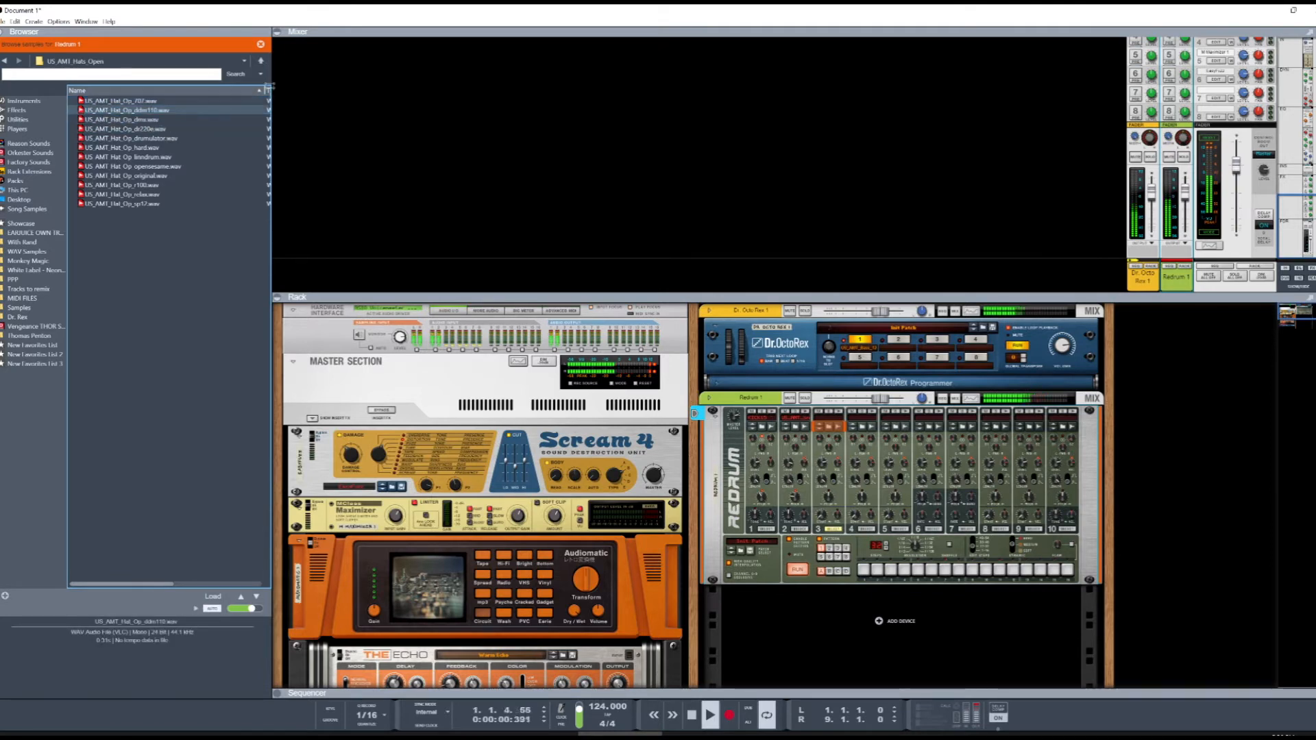
Step: Audition the closed hats in the US_AMT_Hats_Closed folder and load US_AMT_Hat_Cl_909short.wav into Redrum channel 3
{"action": "left_click", "coordinate": [261, 61]}
{"action": "left_click", "coordinate": [164, 121]}
{"action": "double_click", "coordinate": [164, 121]}
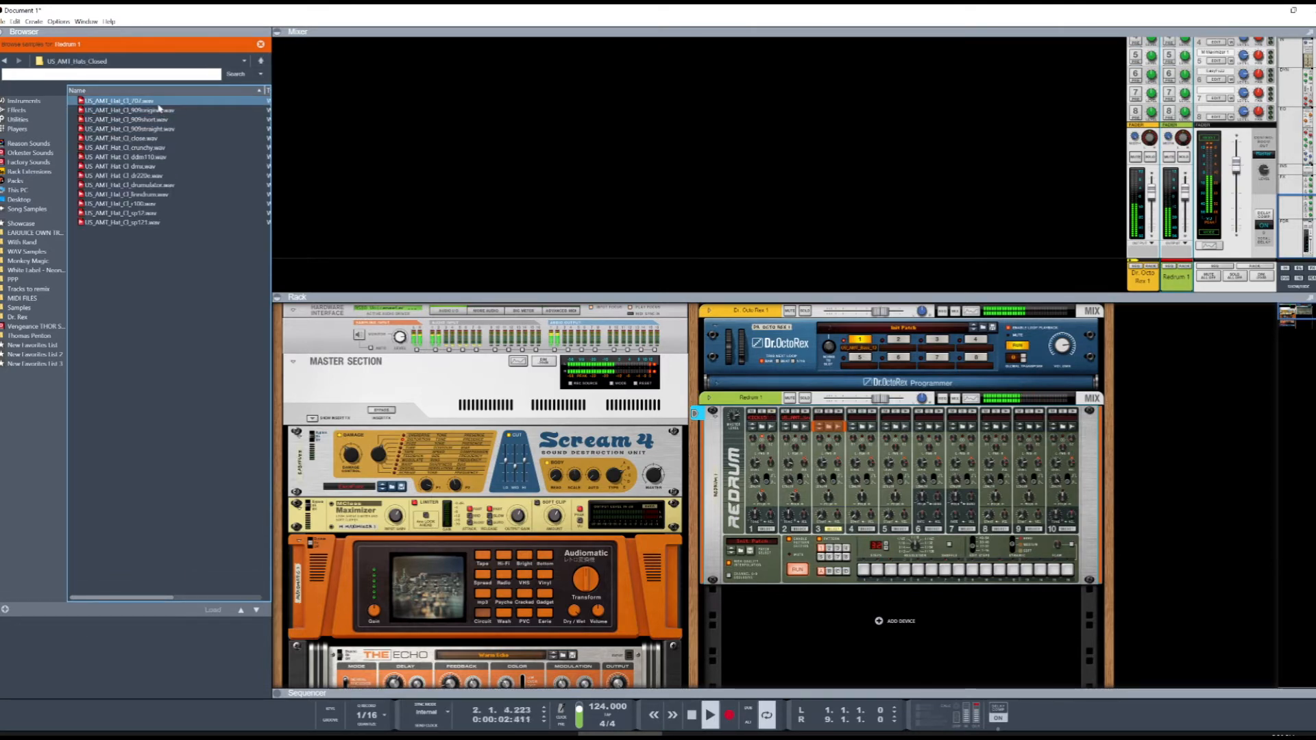
{"action": "left_click", "coordinate": [162, 110]}
{"action": "left_click", "coordinate": [162, 119]}
{"action": "left_click", "coordinate": [162, 121]}
{"action": "left_click", "coordinate": [163, 129]}
{"action": "left_click", "coordinate": [157, 139]}
{"action": "left_click", "coordinate": [162, 120]}
{"action": "left_click", "coordinate": [217, 596]}
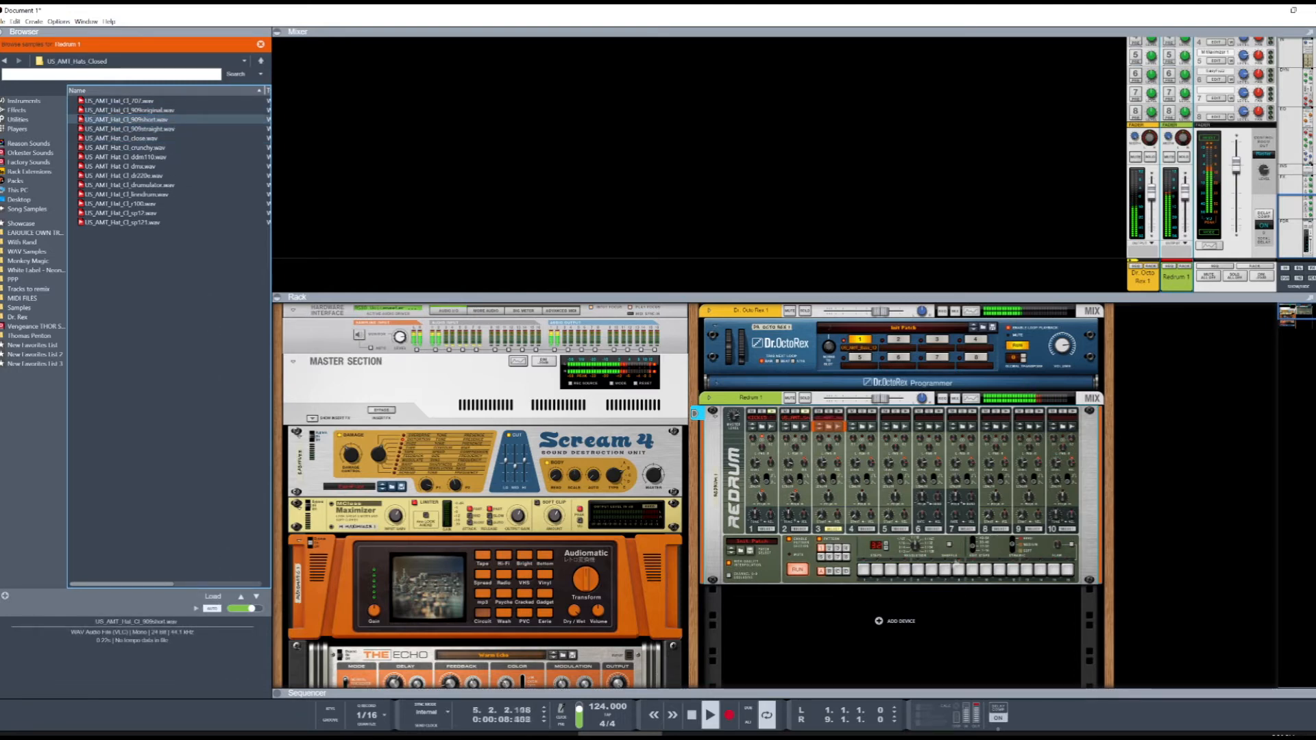
Step: Fill all 32 steps of drum 3 with soft-dynamic hits, and adjust its velocity-to-level control during playback
{"action": "key", "text": "space"}
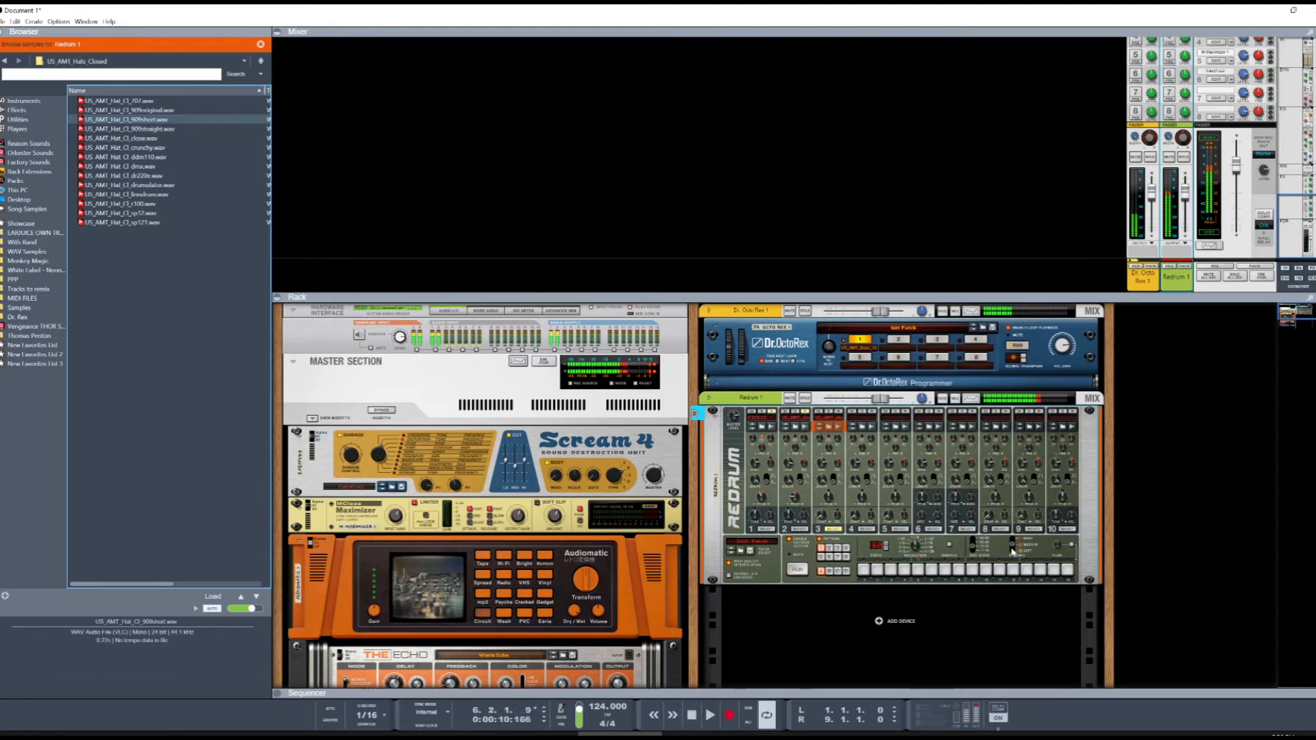
{"action": "left_click", "coordinate": [1012, 549]}
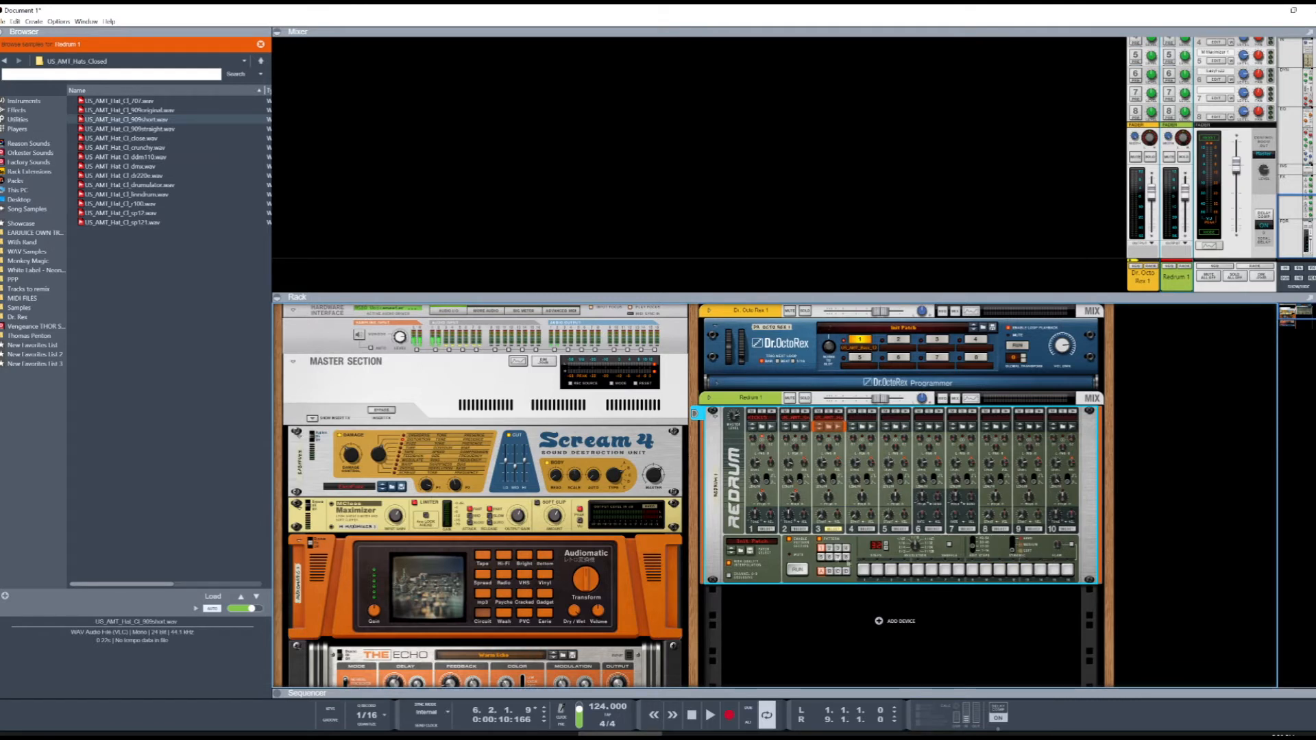
{"action": "left_click_drag", "start_coordinate": [864, 571], "coordinate": [1074, 571]}
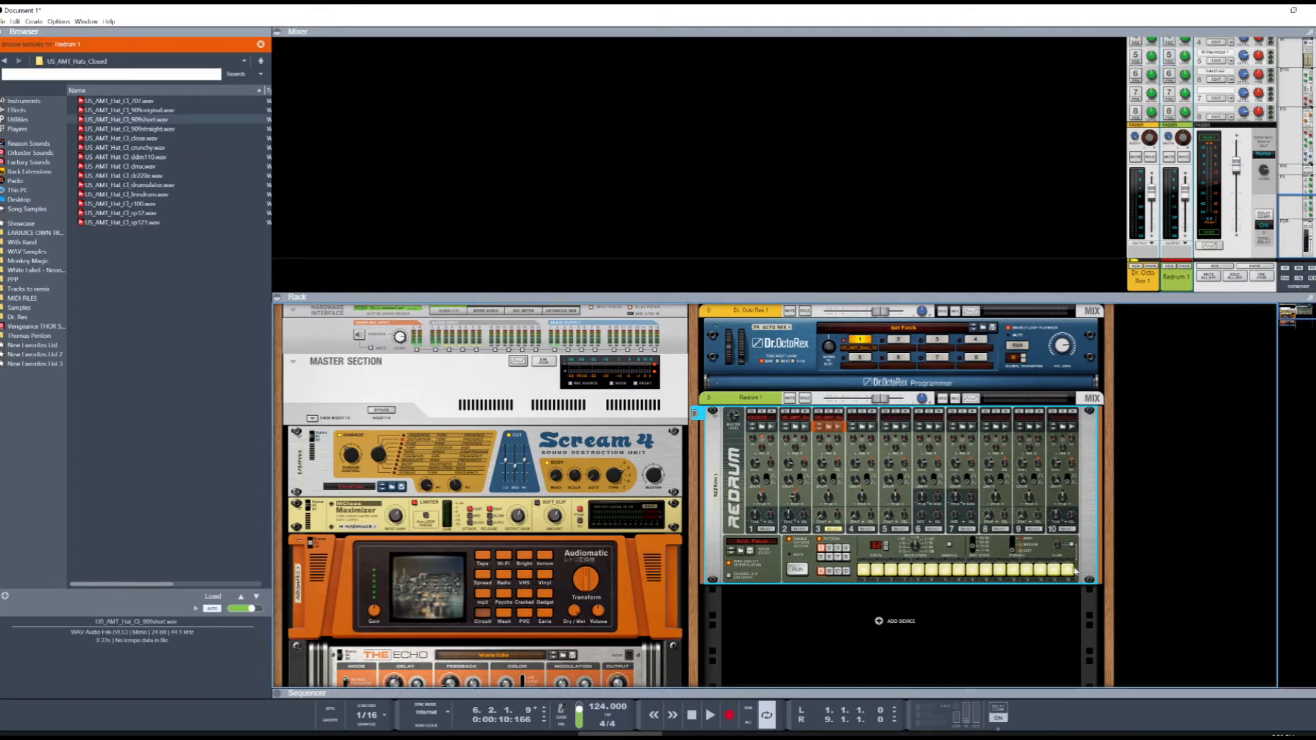
{"action": "left_click", "coordinate": [973, 551]}
{"action": "left_click_drag", "start_coordinate": [862, 570], "coordinate": [1067, 571]}
{"action": "key", "text": "space"}
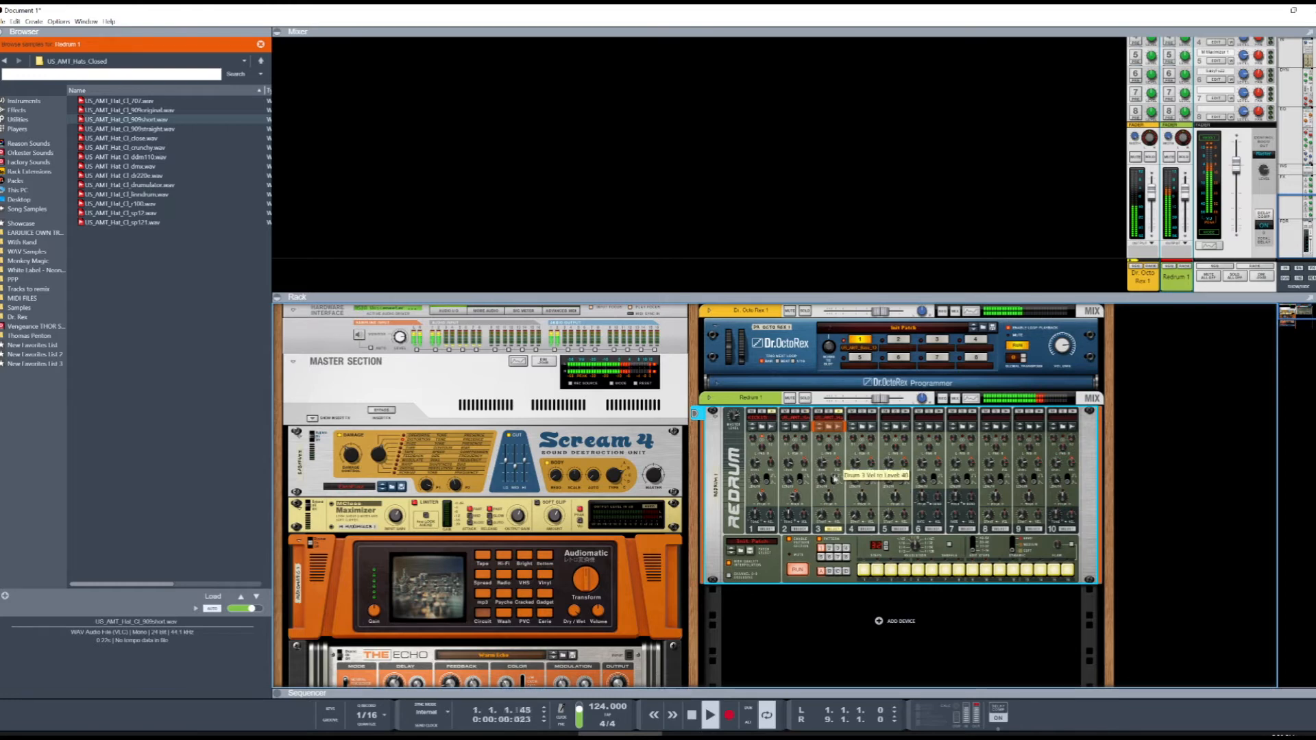
{"action": "mouse_move", "coordinate": [820, 482]}
{"action": "left_mouse_down"}
{"action": "mouse_move", "coordinate": [846, 518]}
{"action": "mouse_move", "coordinate": [834, 472]}
{"action": "left_mouse_up"}
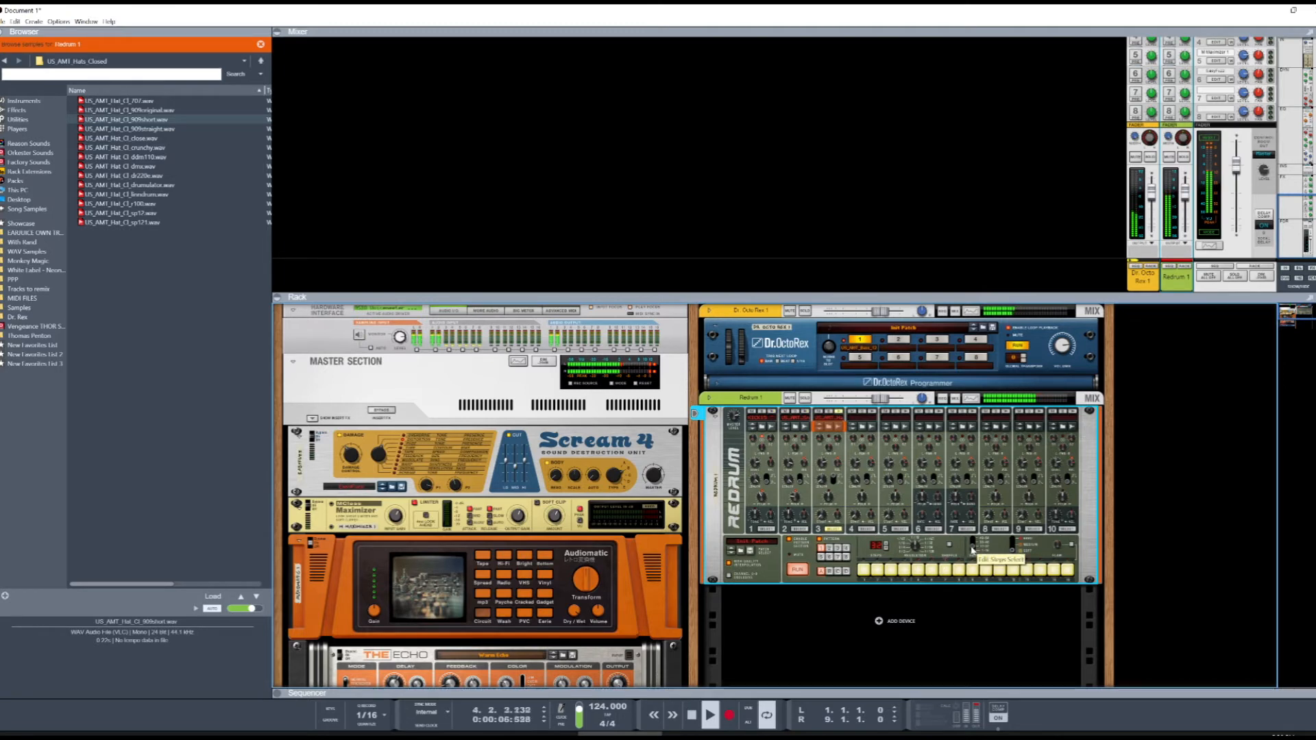
Step: Thin out drum 3's hat pattern by toggling individual steps while it plays, and stop playback
{"action": "left_click", "coordinate": [1026, 570]}
{"action": "left_click", "coordinate": [1053, 570]}
{"action": "left_click", "coordinate": [863, 569]}
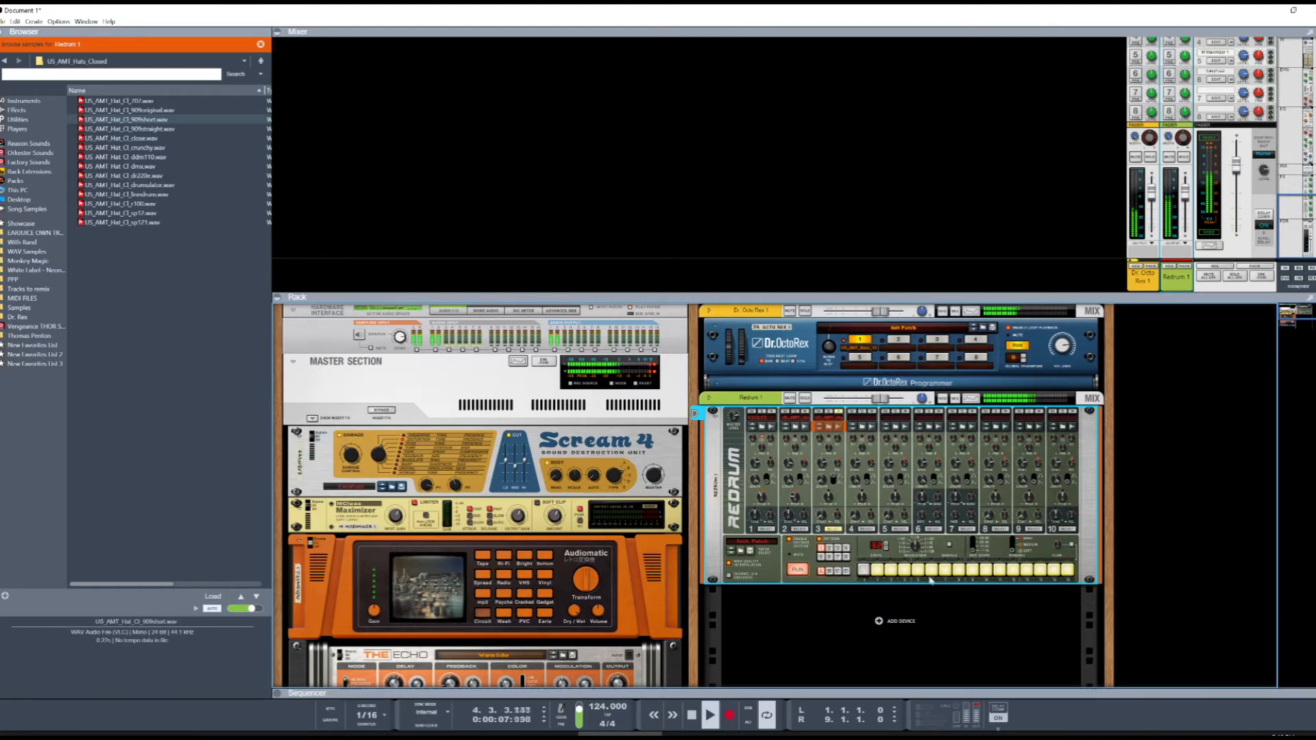
{"action": "left_click", "coordinate": [1026, 569]}
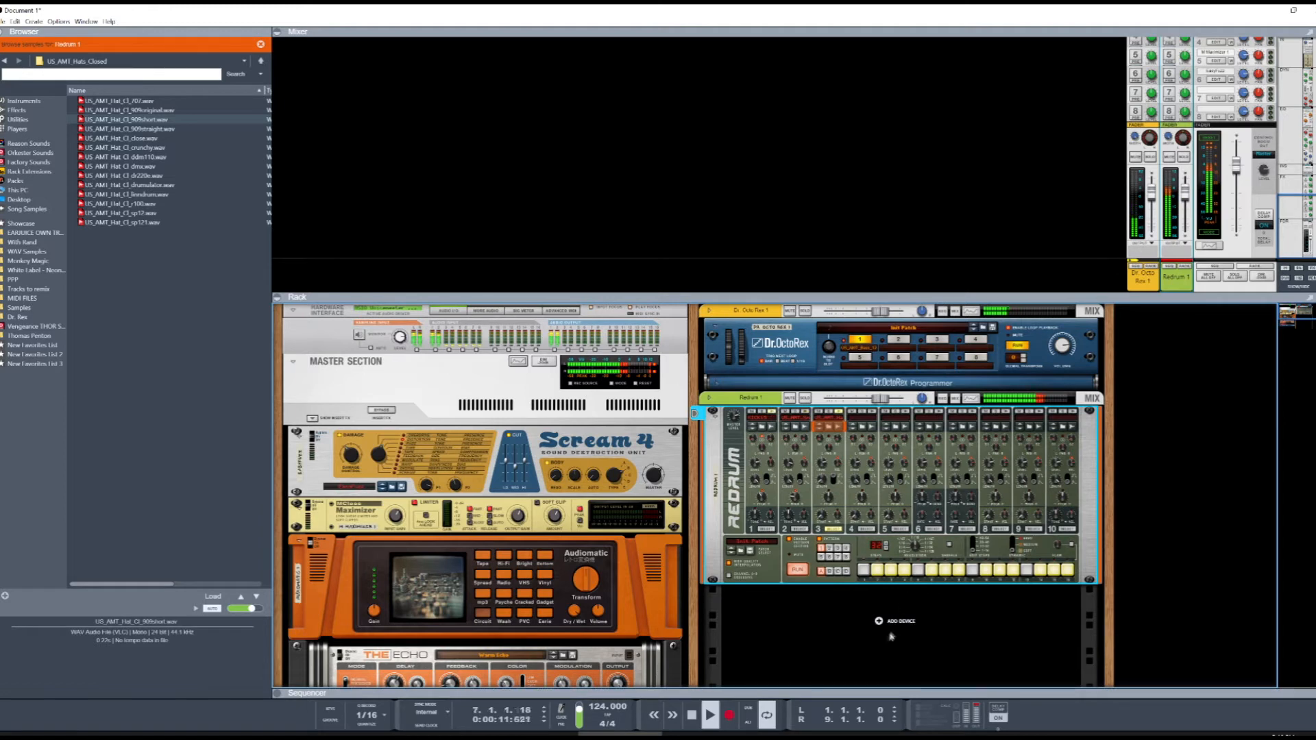
{"action": "left_click", "coordinate": [692, 714]}
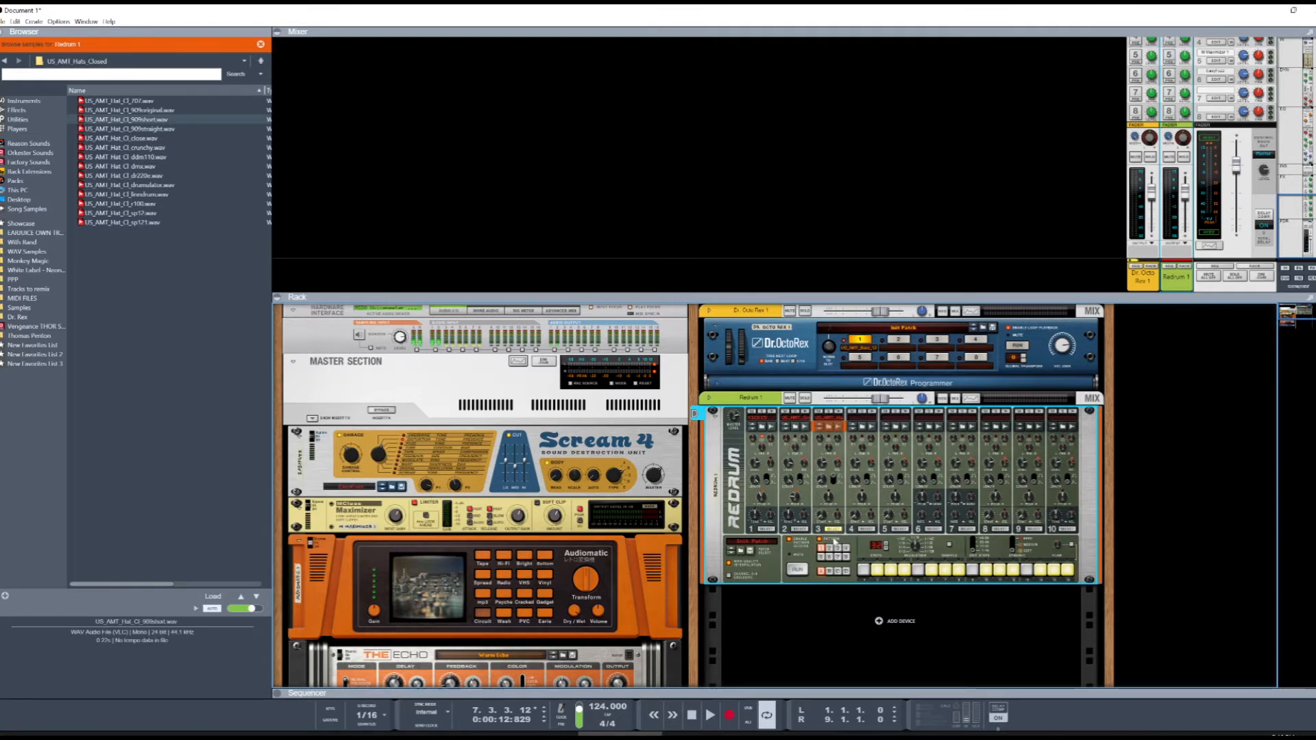
Step: Mute the Dr. Octo Rex 1 mixer channel during playback, and try Redrum 1's mute and level fader, leaving it at about 0 dB
{"action": "scroll", "coordinate": [1168, 172], "scroll_direction": "up", "scroll_amount": 5}
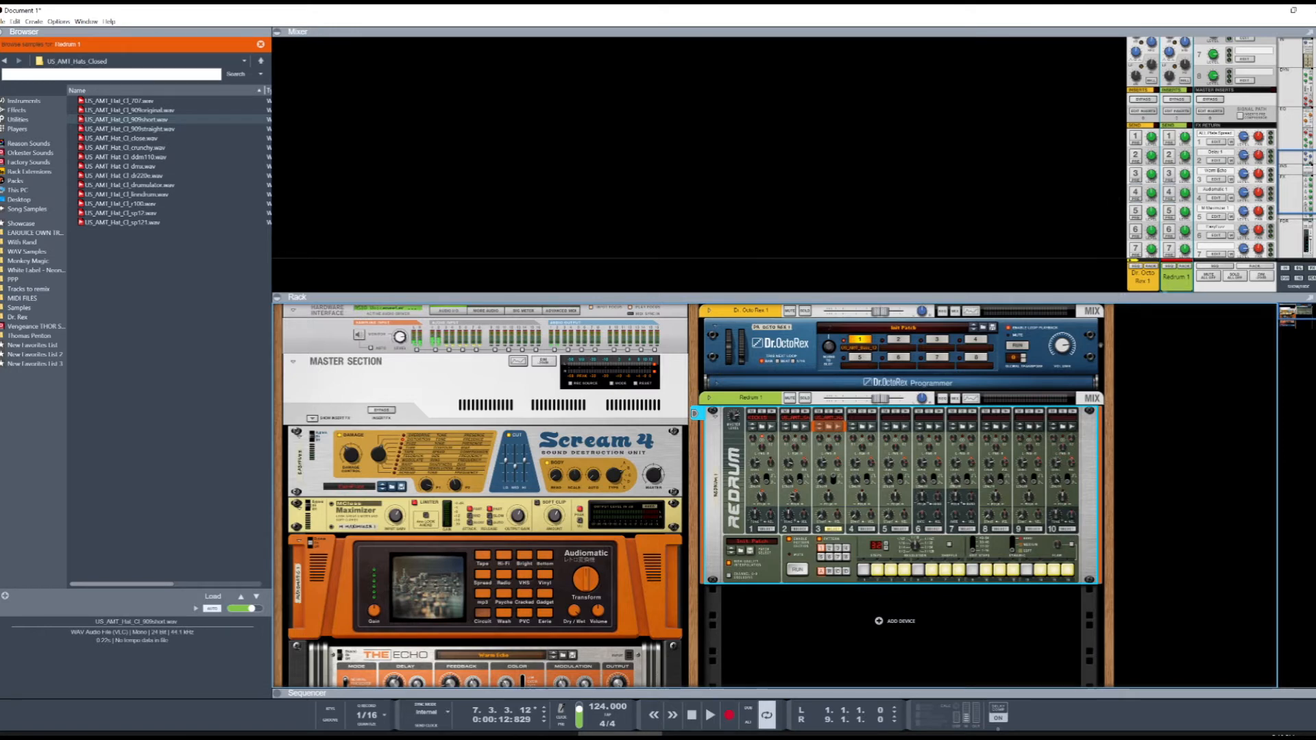
{"action": "key", "text": "space"}
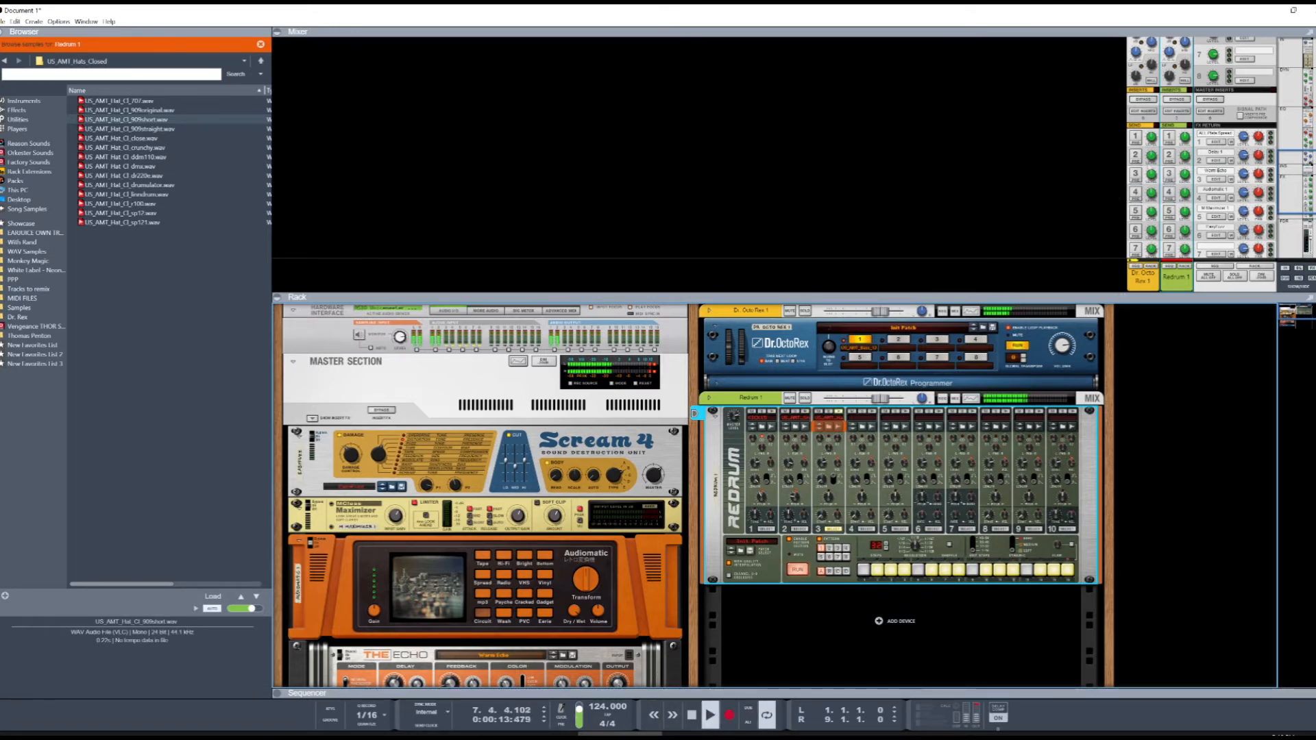
{"action": "scroll", "coordinate": [1138, 157], "scroll_direction": "down", "scroll_amount": 3}
{"action": "left_click", "coordinate": [1135, 157]}
{"action": "left_click", "coordinate": [1169, 157]}
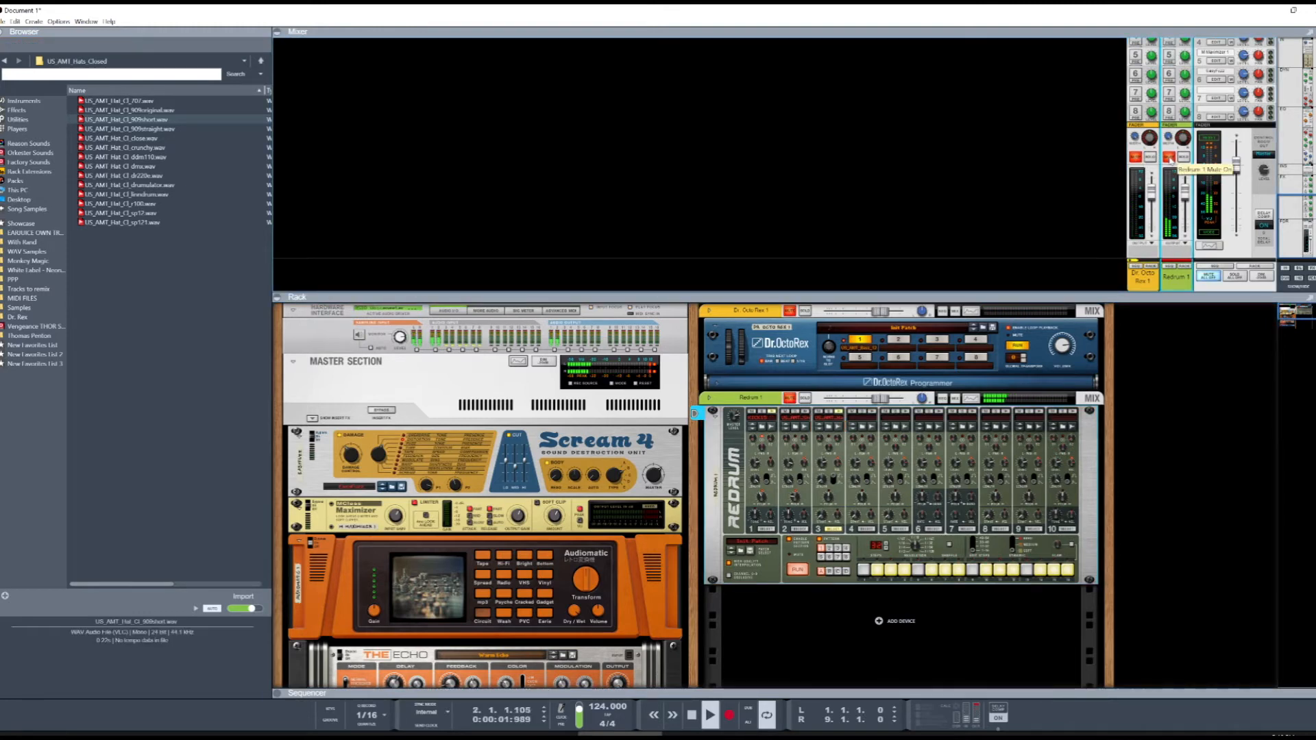
{"action": "left_click", "coordinate": [1169, 157]}
{"action": "left_click_drag", "start_coordinate": [1184, 192], "coordinate": [1188, 214]}
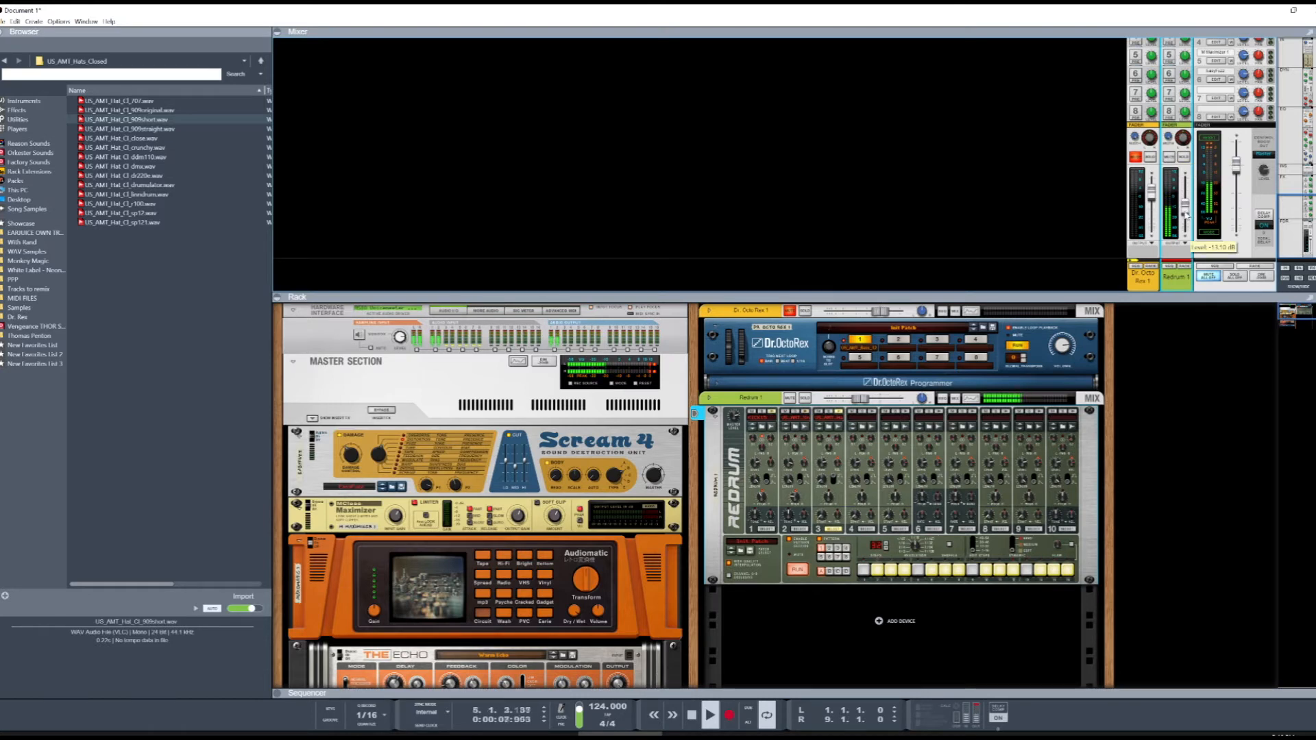
{"action": "left_click_drag", "start_coordinate": [1185, 204], "coordinate": [1186, 189]}
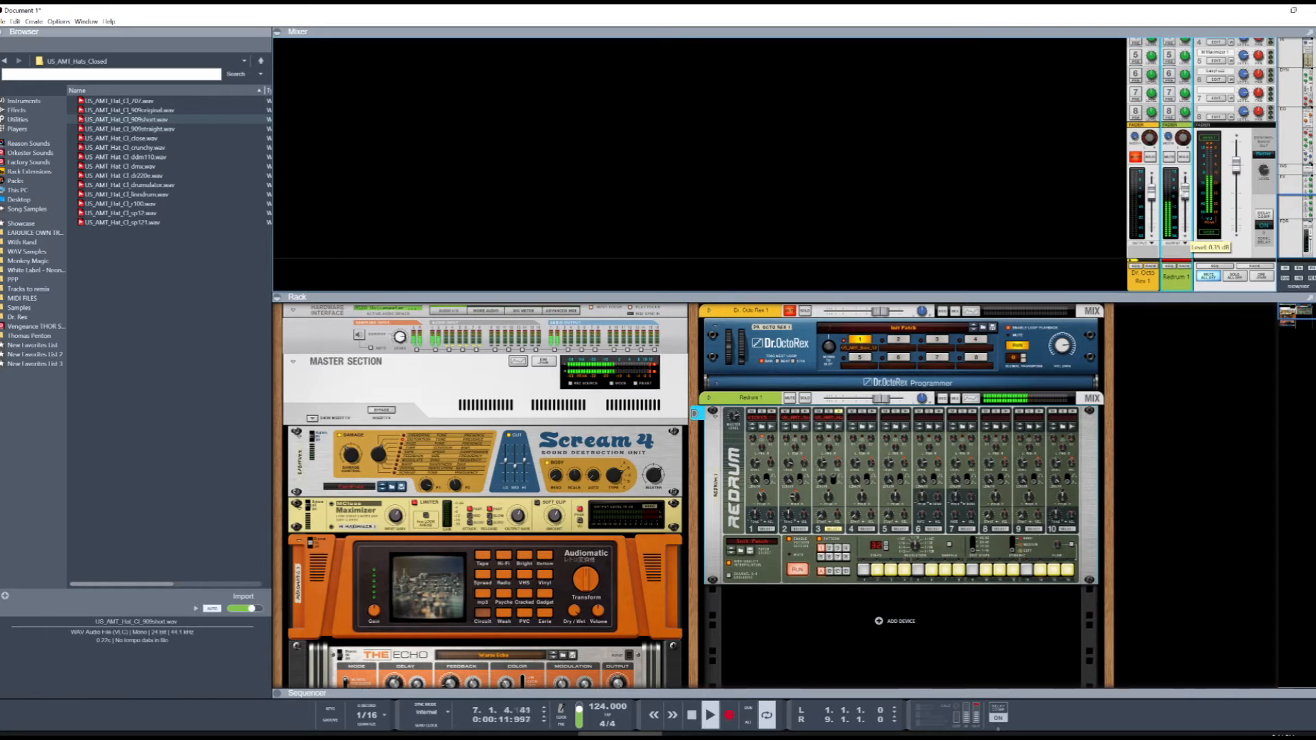
Step: Enable FX sends 1 and 2 on the Redrum 1 mixer channel and adjust the send 1 level
{"action": "scroll", "coordinate": [1176, 205], "scroll_direction": "up", "scroll_amount": 3}
{"action": "scroll", "coordinate": [1176, 206], "scroll_direction": "up", "scroll_amount": 3}
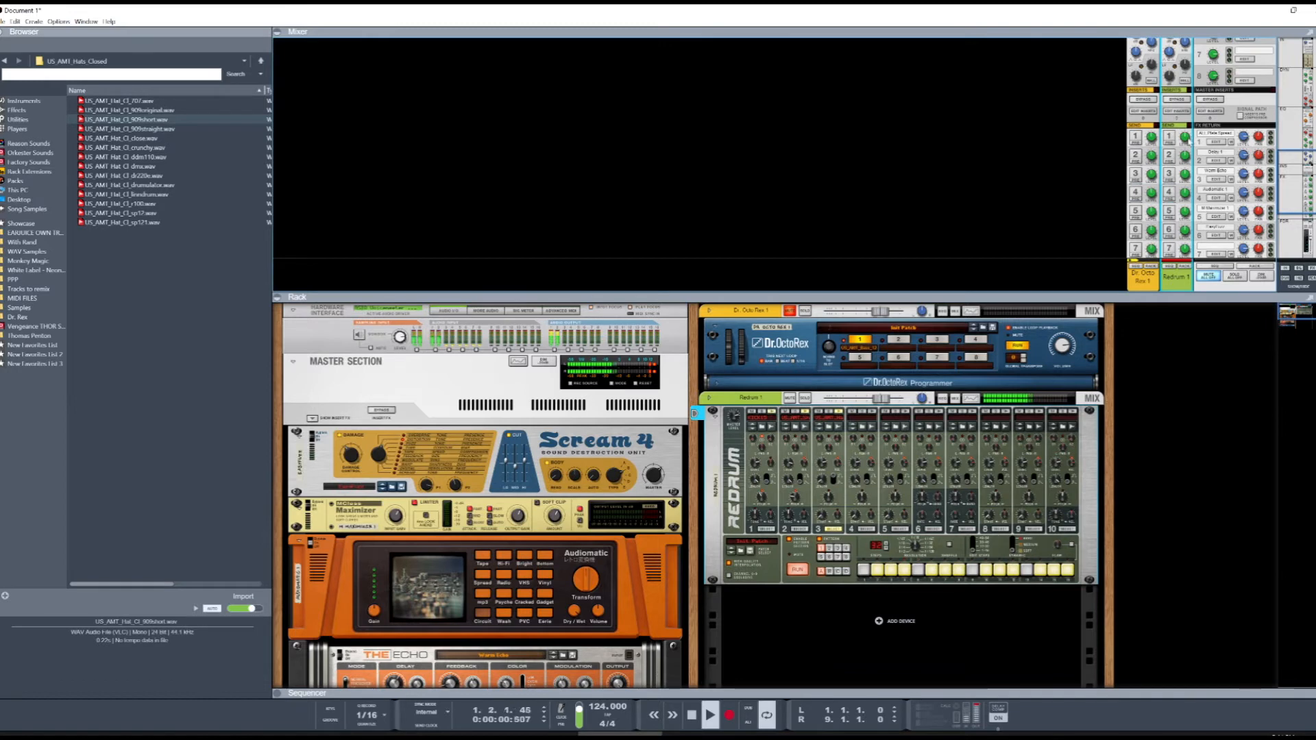
{"action": "left_click", "coordinate": [1169, 136]}
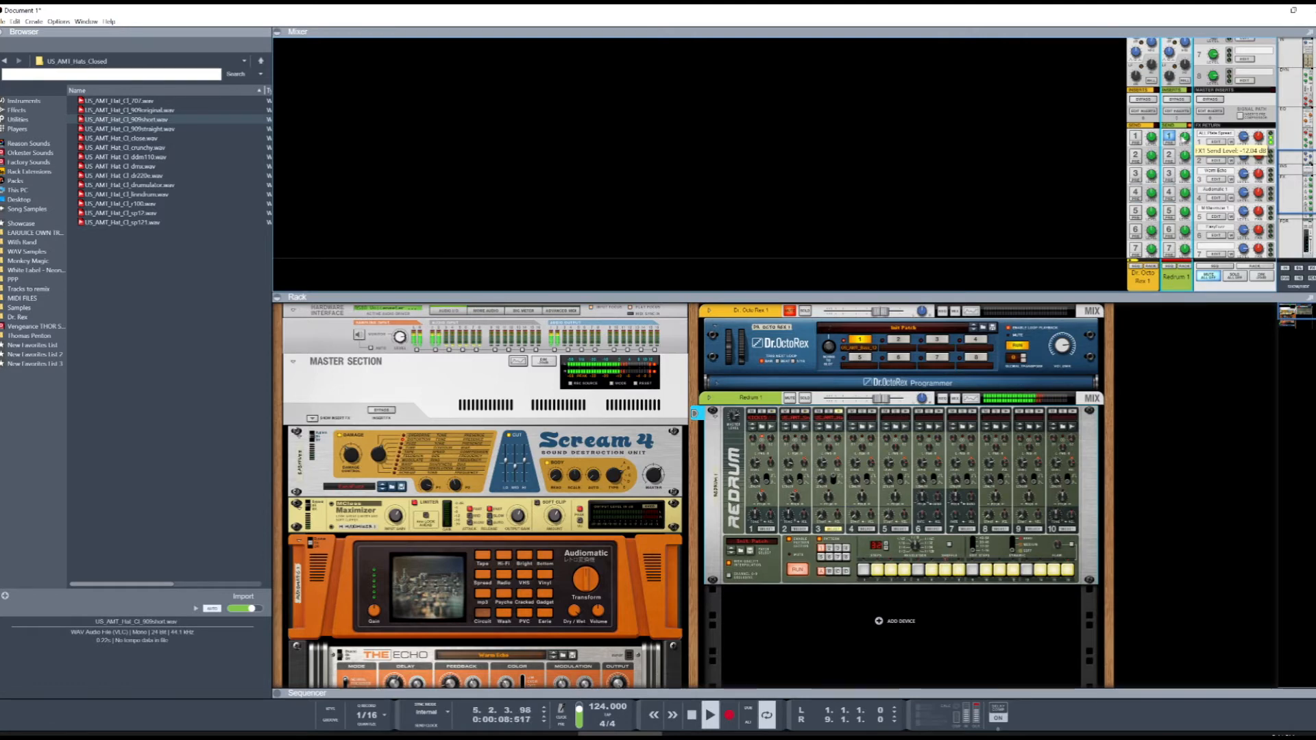
{"action": "left_click_drag", "start_coordinate": [1184, 136], "coordinate": [1189, 148]}
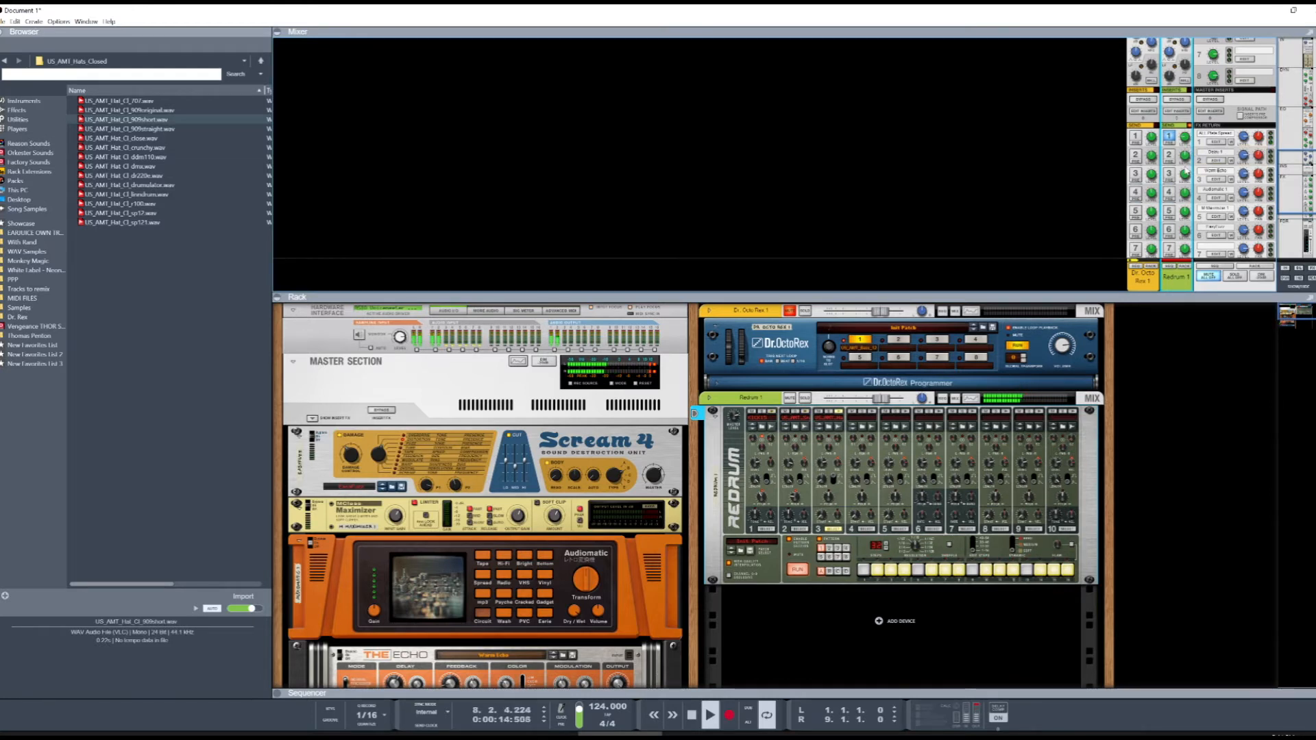
{"action": "left_click", "coordinate": [1172, 157]}
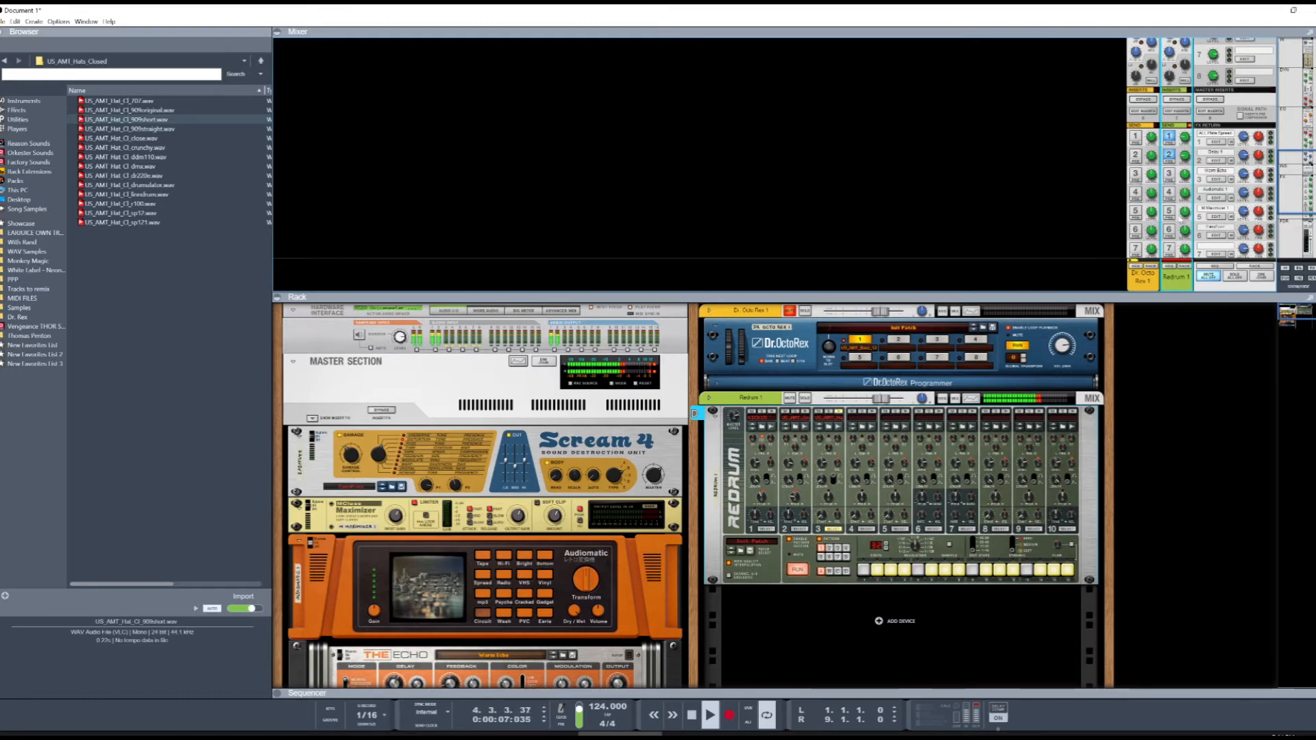
Step: Unmute the Dr. Octo Rex 1 mixer channel and return to the channel's FX sends
{"action": "scroll", "coordinate": [1188, 168], "scroll_direction": "down", "scroll_amount": 3}
{"action": "scroll", "coordinate": [1186, 192], "scroll_direction": "down", "scroll_amount": 3}
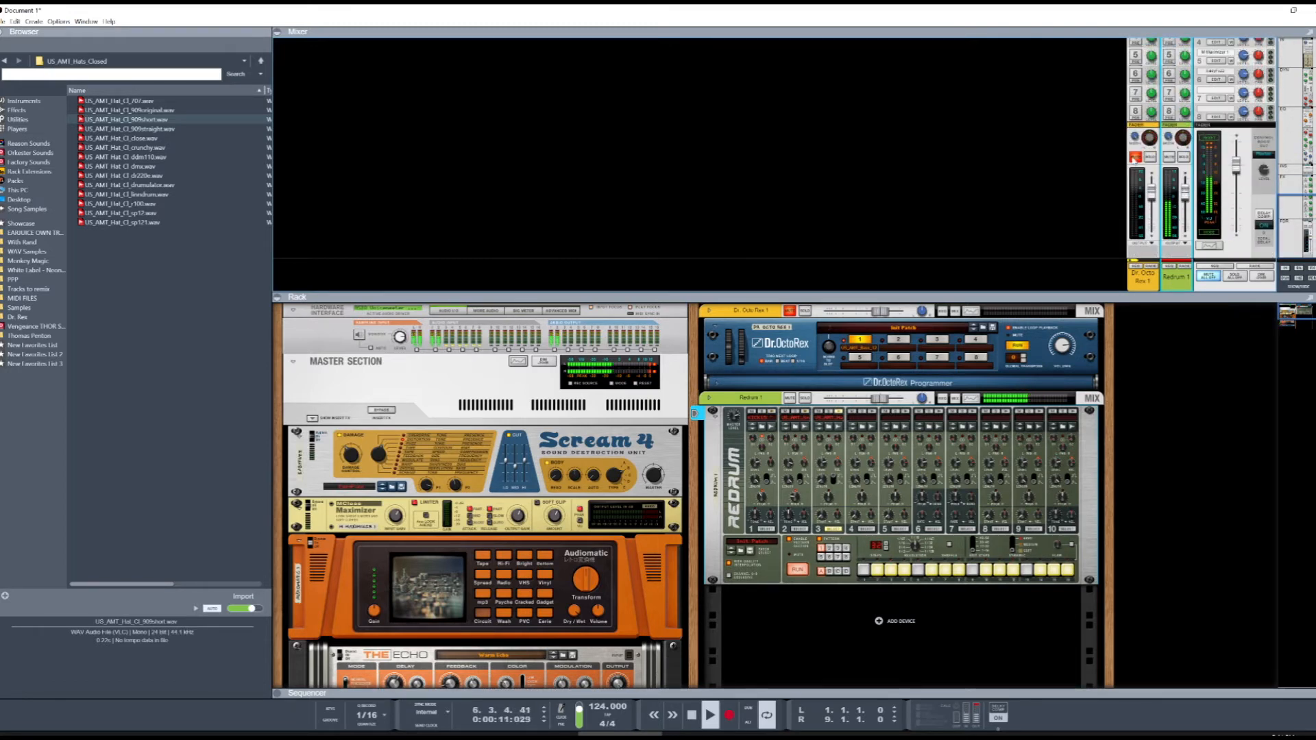
{"action": "scroll", "coordinate": [1128, 147], "scroll_direction": "up", "scroll_amount": 5}
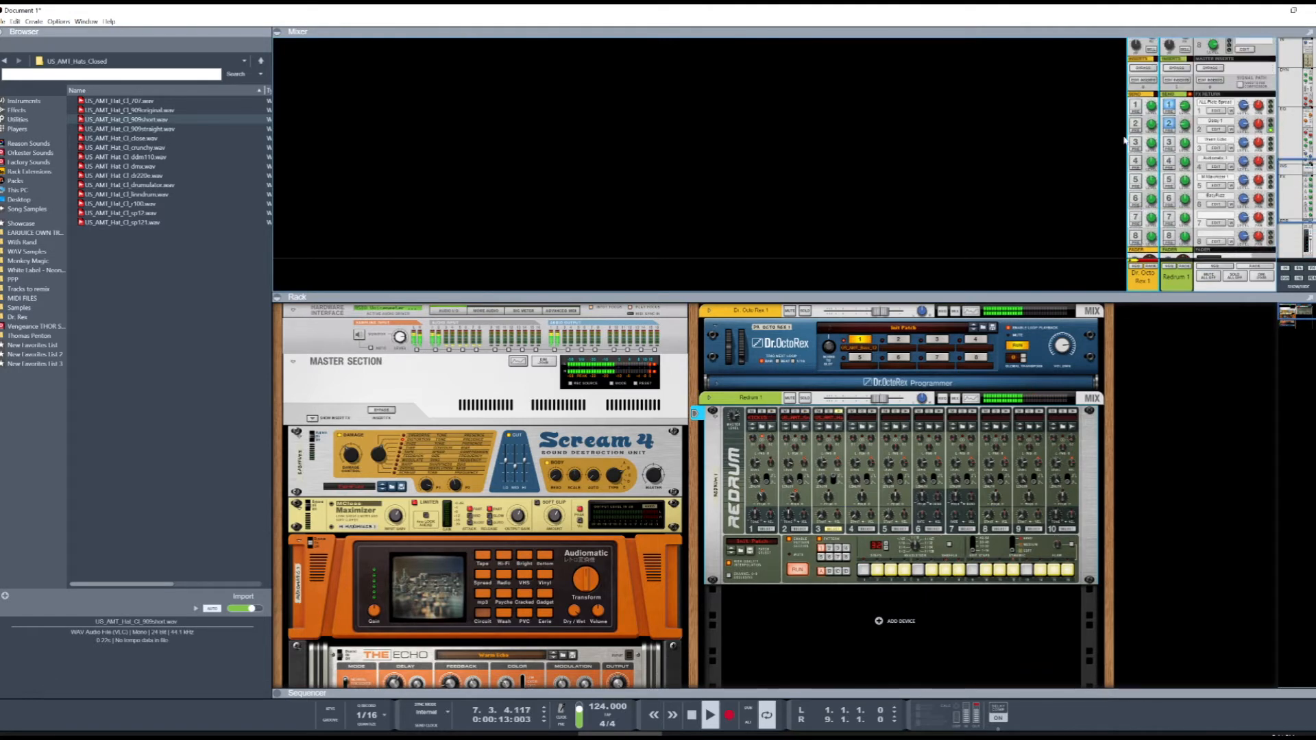
Step: Enable and adjust FX sends 1, 4 and 6 on the Dr. Octo Rex 1 channel, enable send 5 on Redrum 1, and stop playback
{"action": "left_click", "coordinate": [1135, 105]}
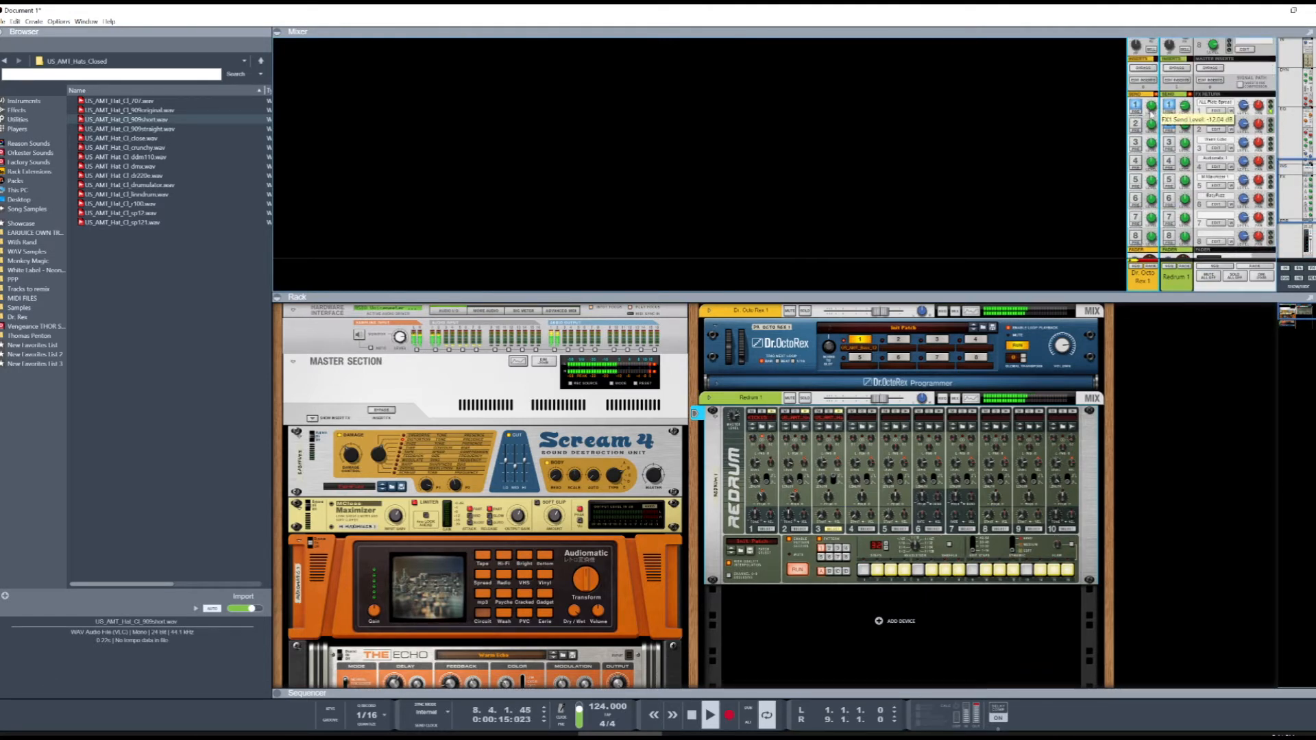
{"action": "left_click_drag", "start_coordinate": [1151, 108], "coordinate": [1155, 115]}
{"action": "left_click", "coordinate": [1168, 124]}
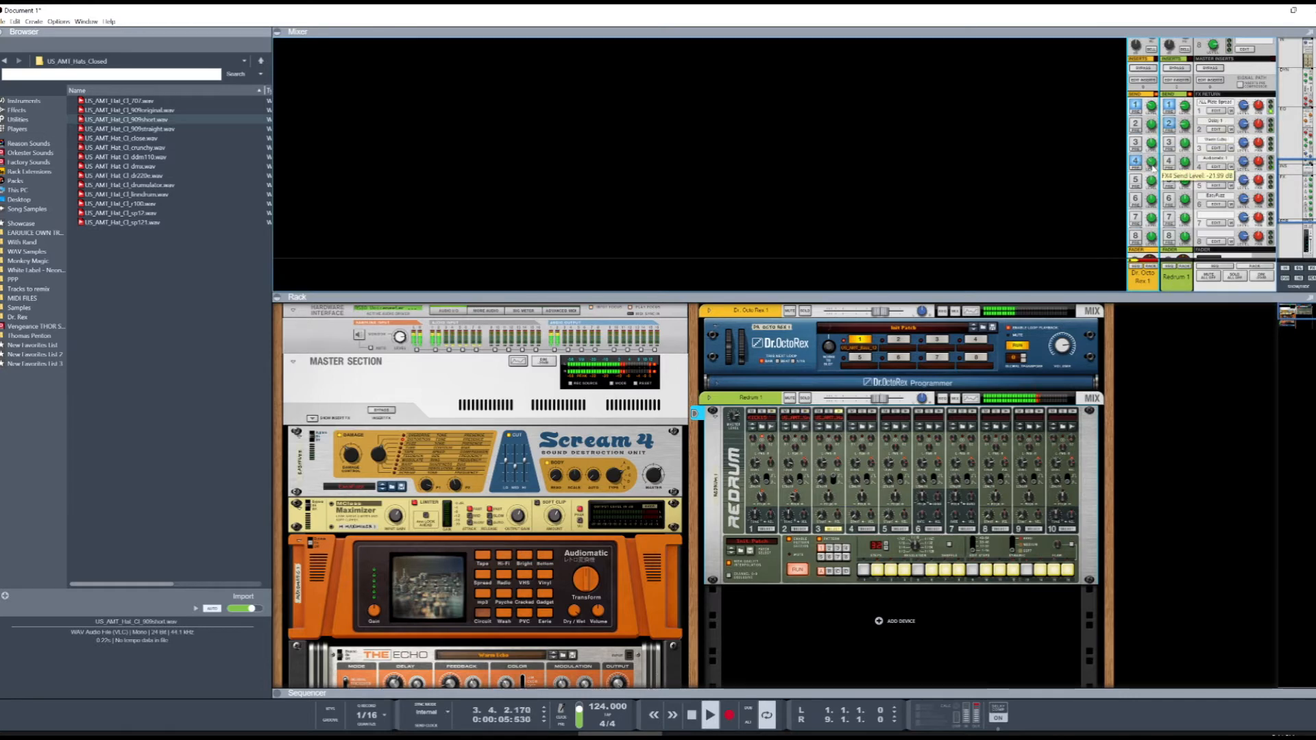
{"action": "left_click", "coordinate": [1135, 198]}
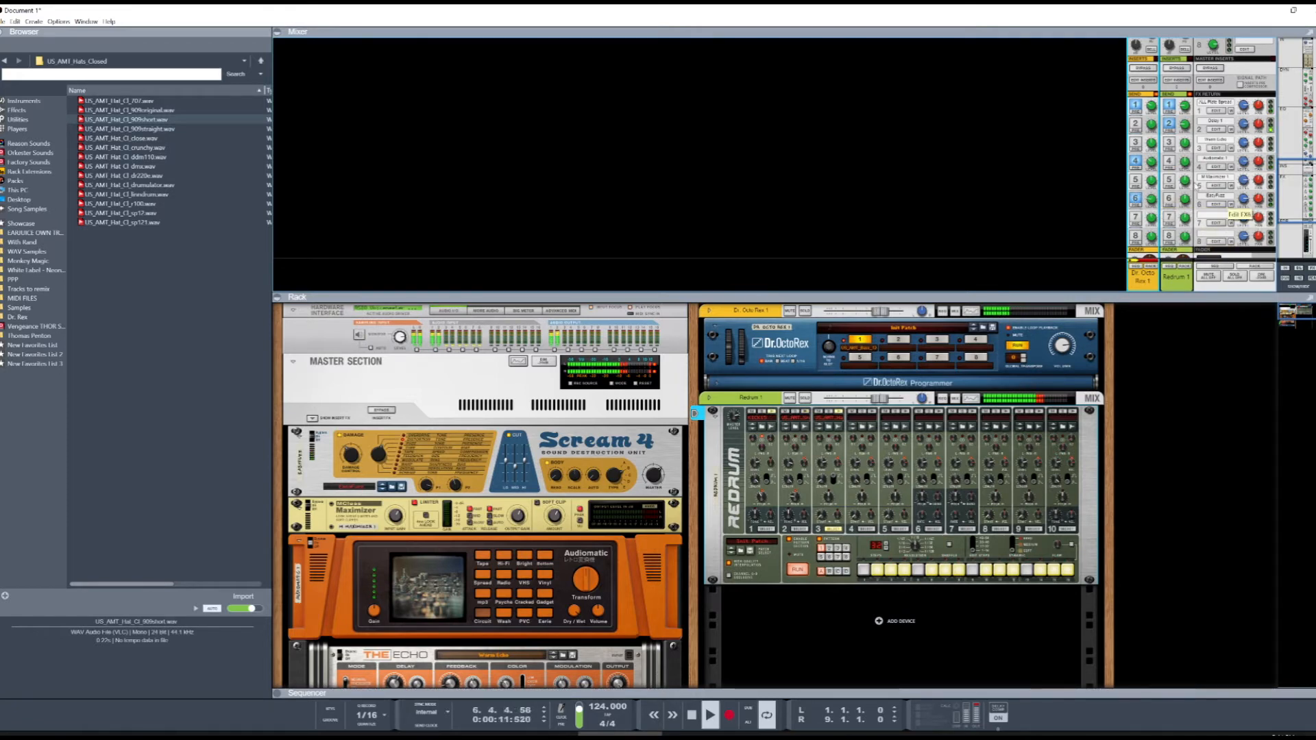
{"action": "left_click", "coordinate": [1169, 181]}
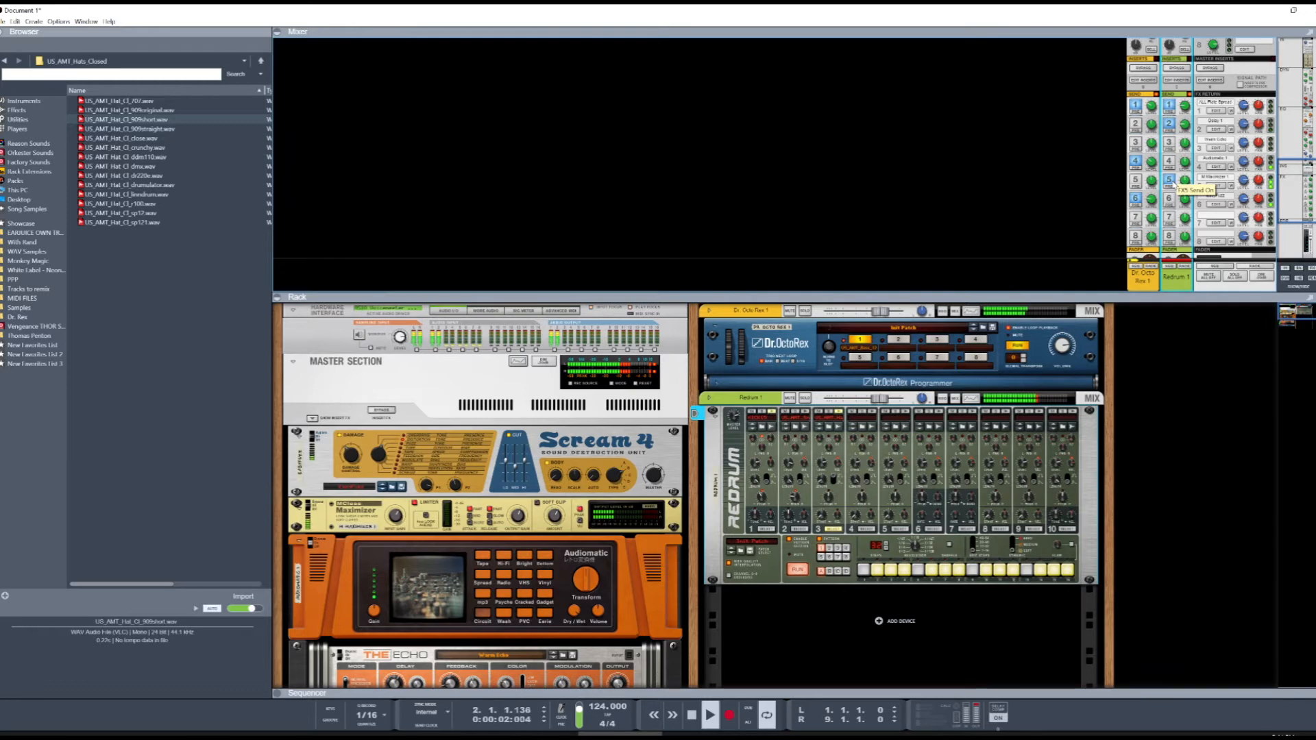
{"action": "key", "text": "space"}
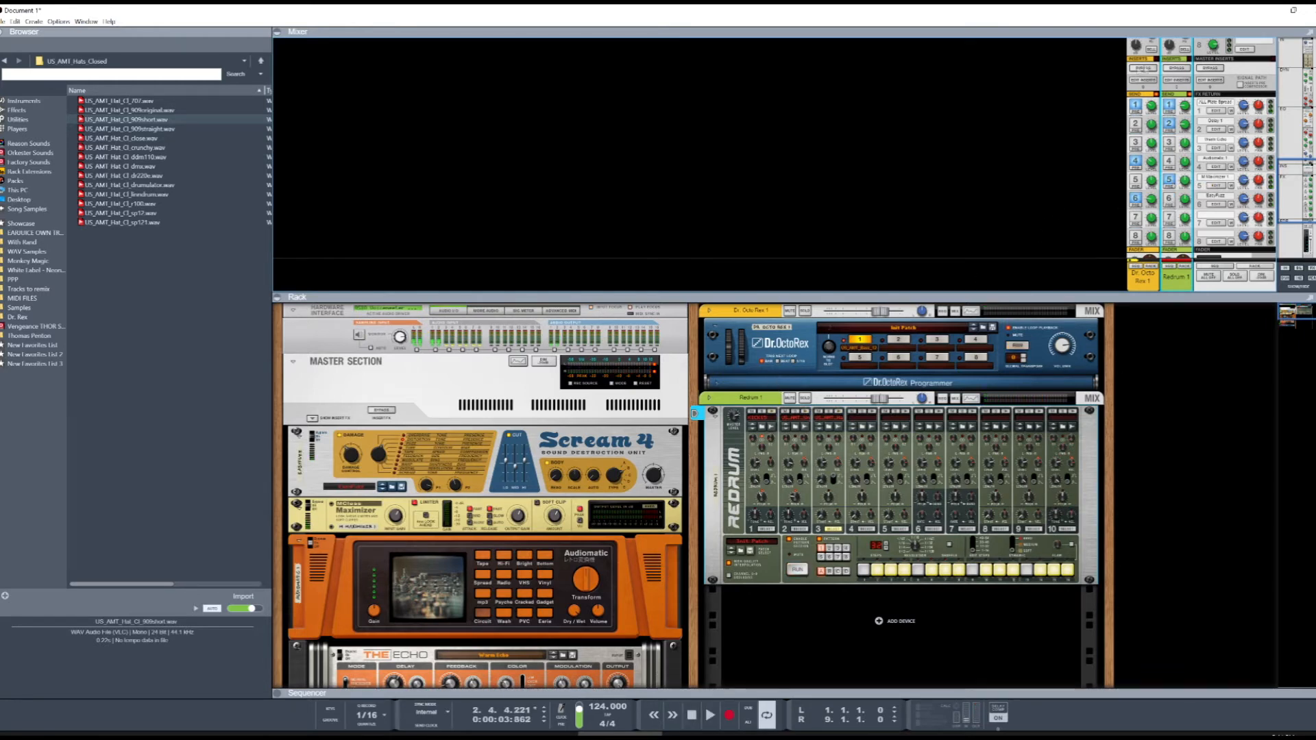
Step: Look over the send effects in the rack and open The Echo's patch list for browsing
{"action": "scroll", "coordinate": [1163, 204], "scroll_direction": "down", "scroll_amount": 4}
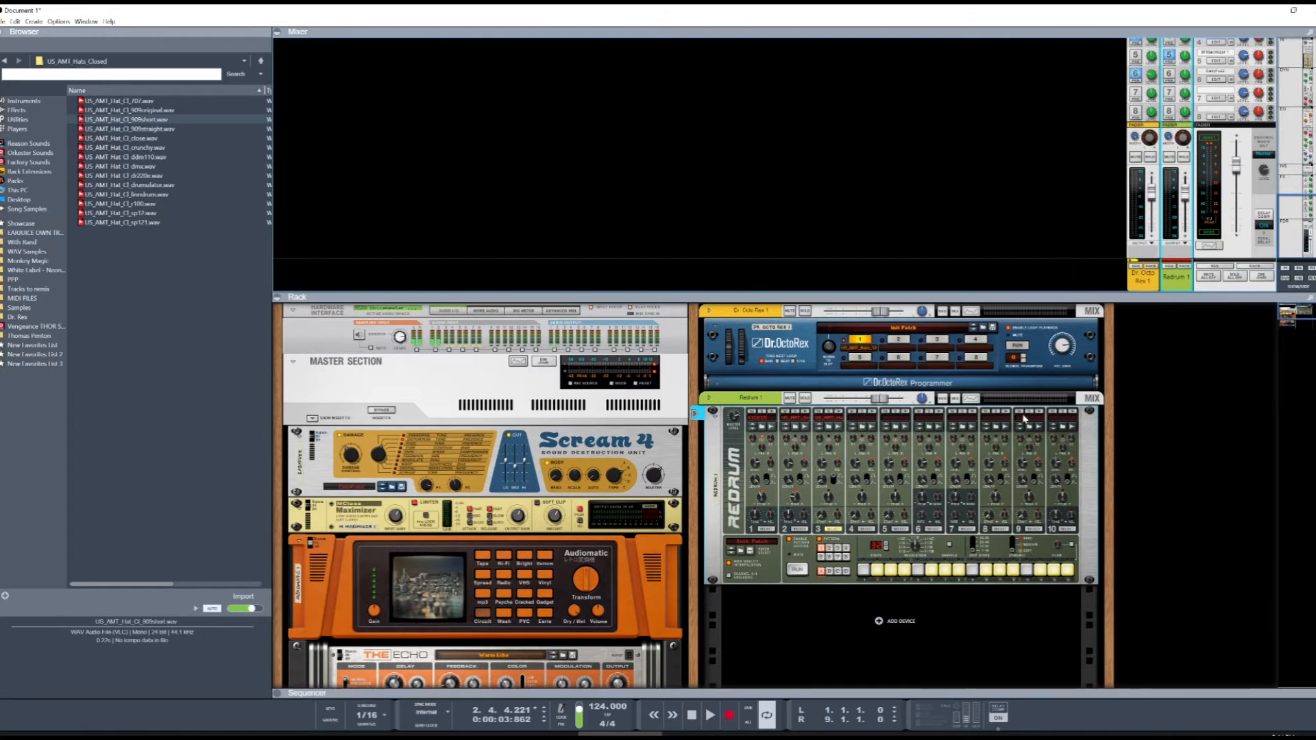
{"action": "scroll", "coordinate": [453, 517], "scroll_direction": "down", "scroll_amount": 4}
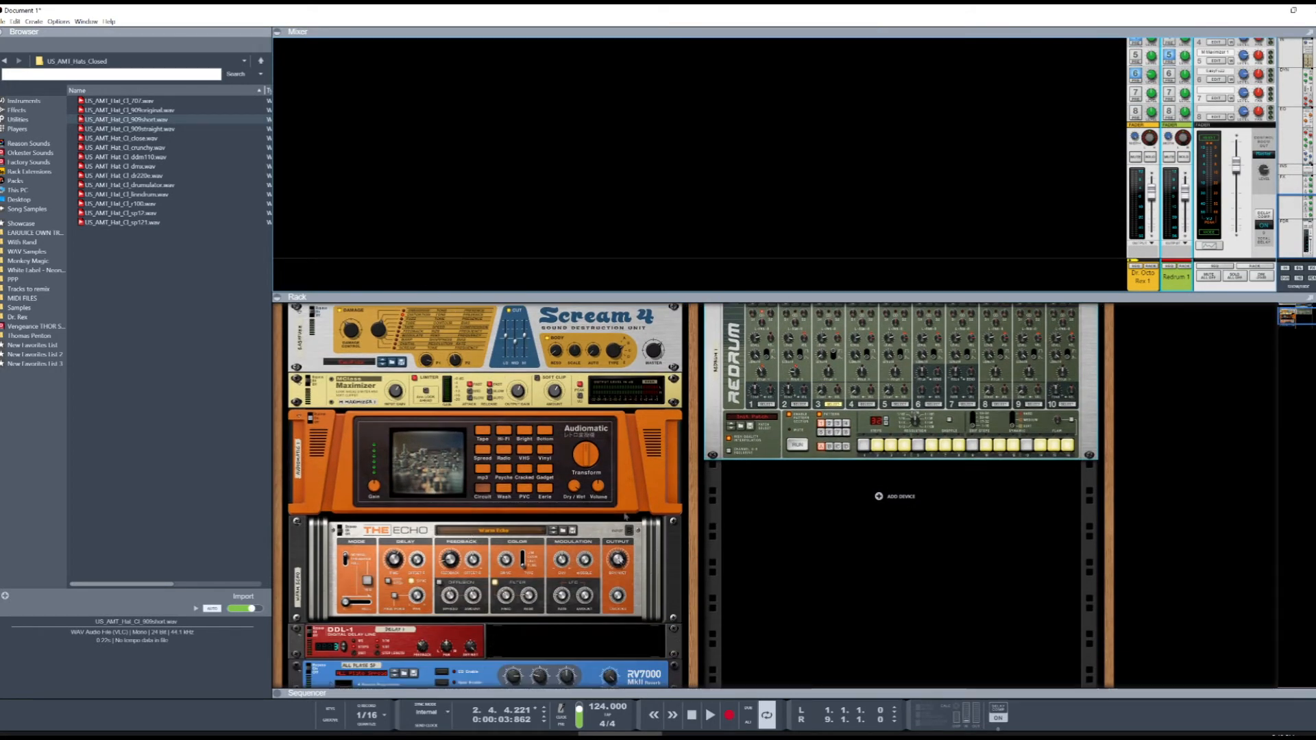
{"action": "scroll", "coordinate": [487, 651], "scroll_direction": "down", "scroll_amount": 1}
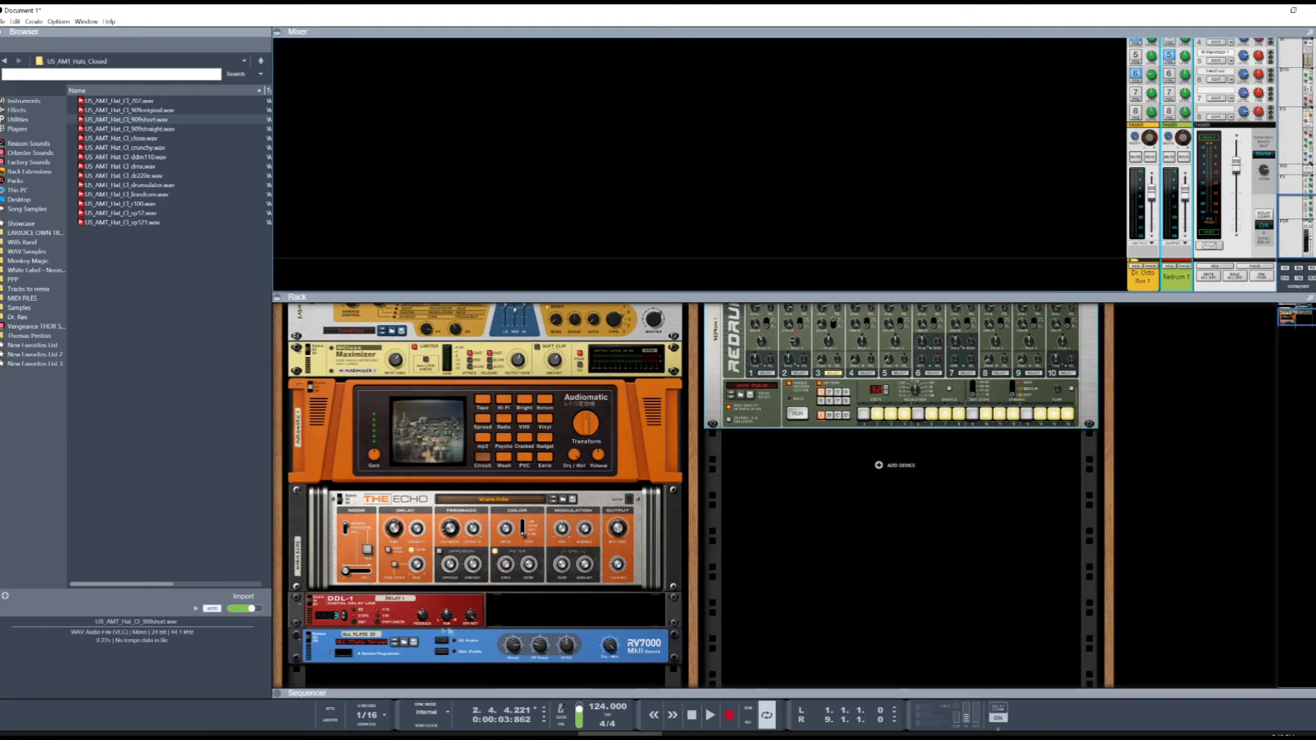
{"action": "scroll", "coordinate": [623, 569], "scroll_direction": "up", "scroll_amount": 5}
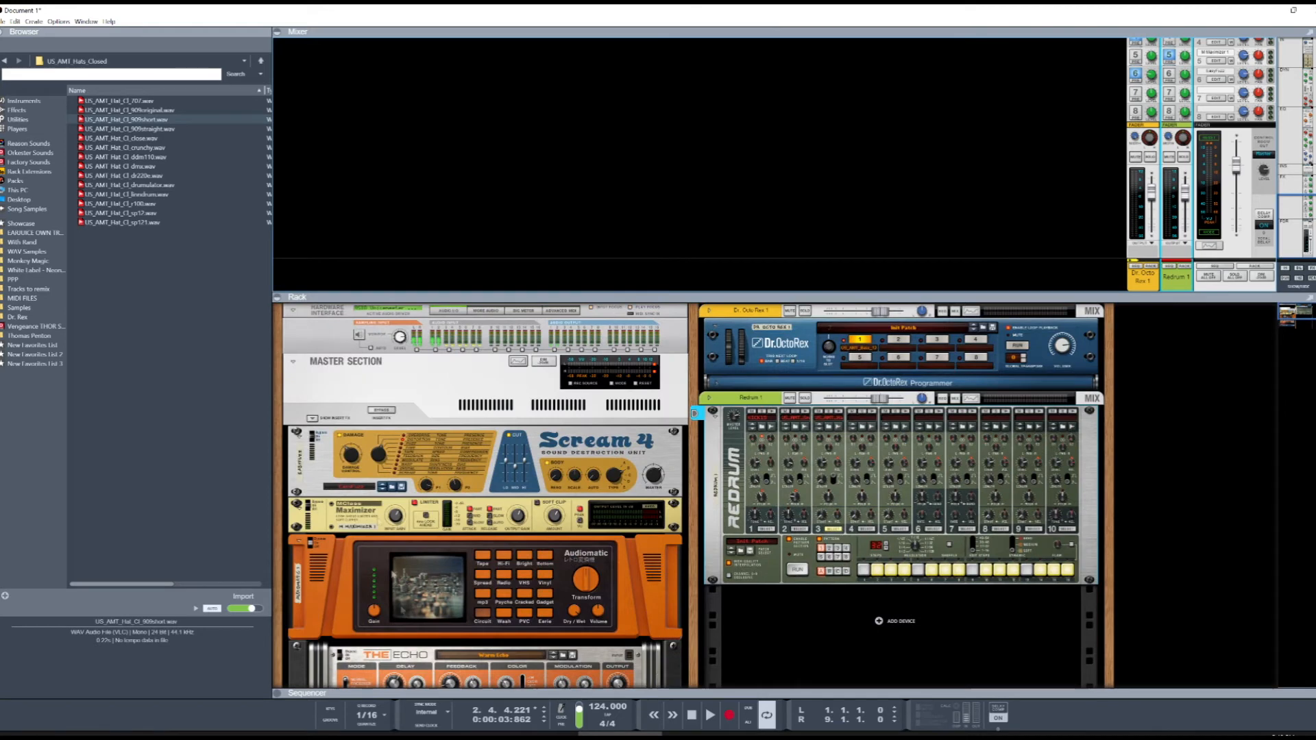
{"action": "scroll", "coordinate": [416, 338], "scroll_direction": "down", "scroll_amount": 5}
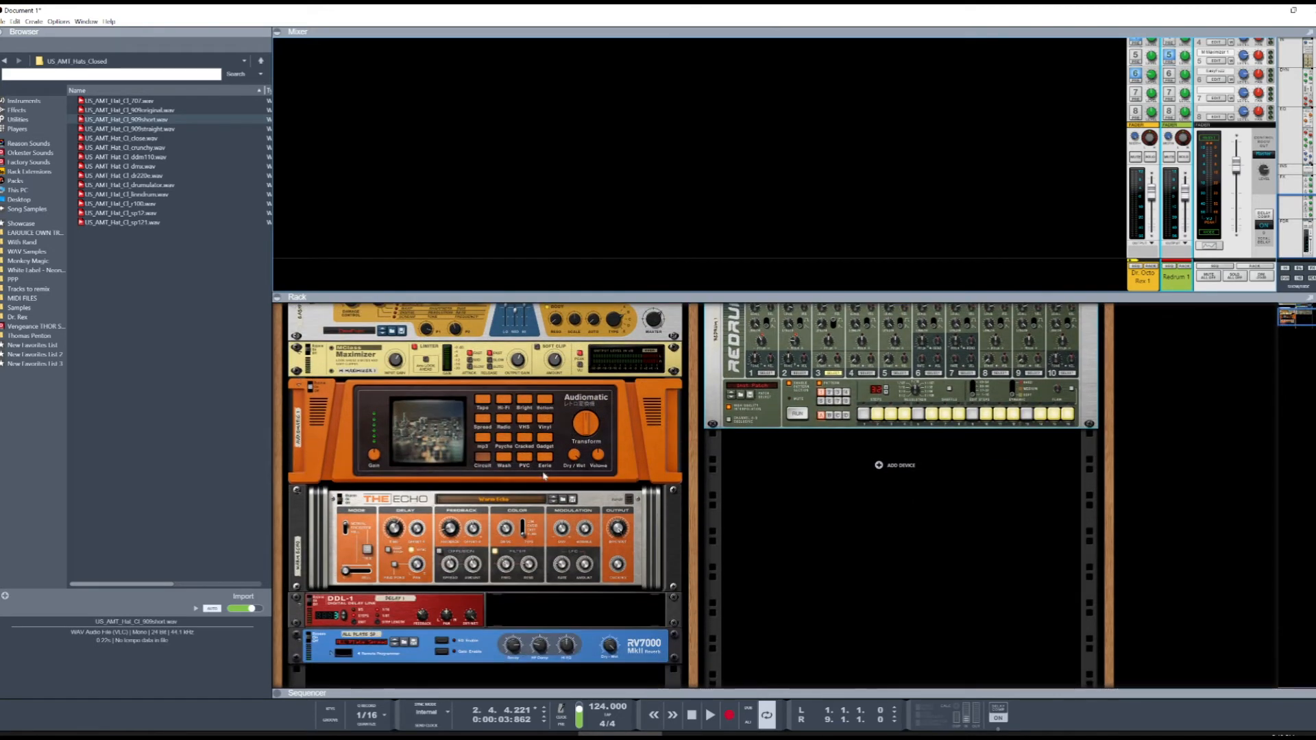
{"action": "left_click", "coordinate": [563, 500]}
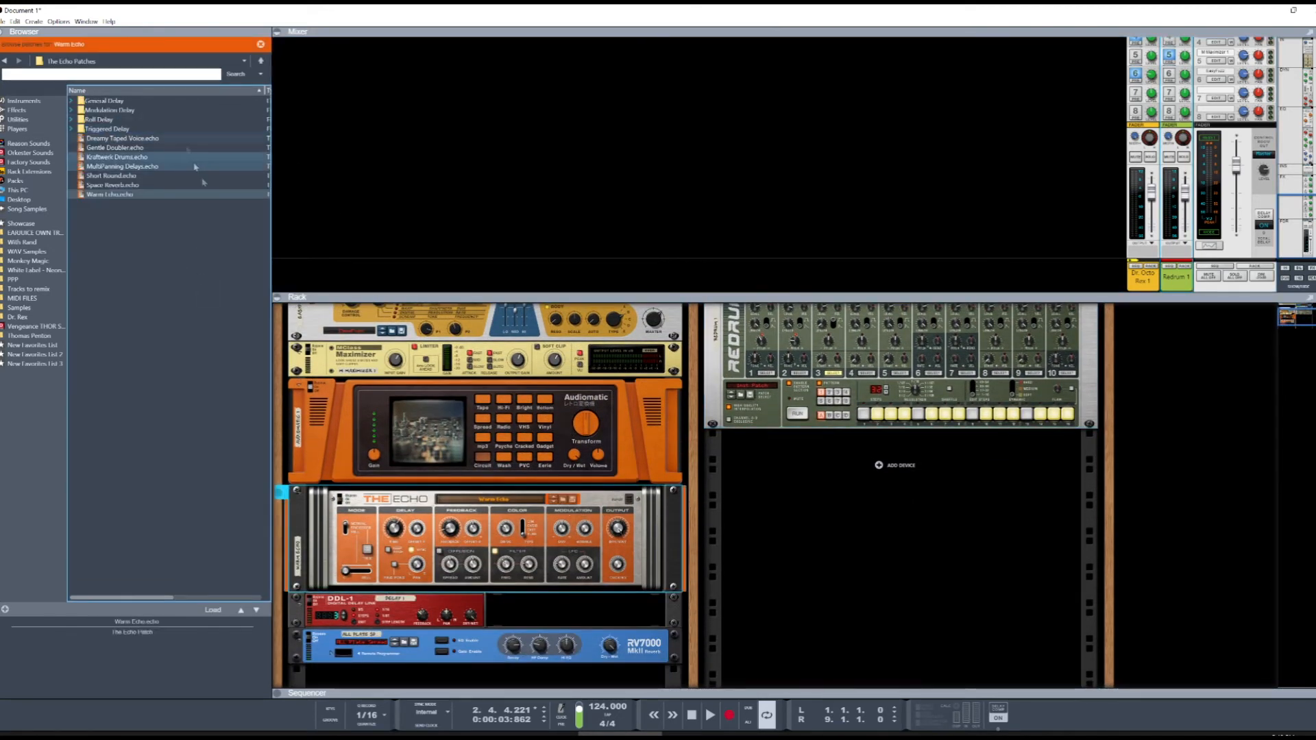
Step: Add a Synchronous Effect Modulator to the Dr. Octo Rex 1 device
{"action": "scroll", "coordinate": [887, 529], "scroll_direction": "up", "scroll_amount": 4}
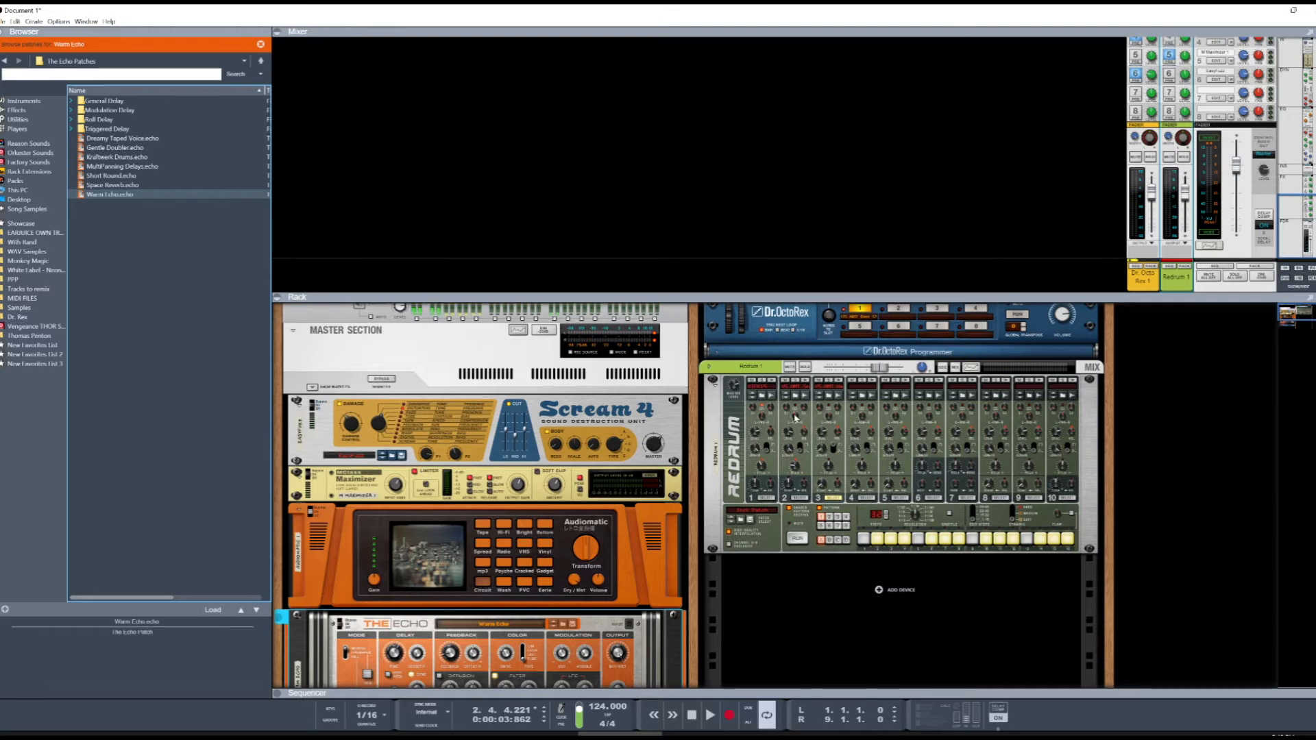
{"action": "scroll", "coordinate": [794, 416], "scroll_direction": "up", "scroll_amount": 1}
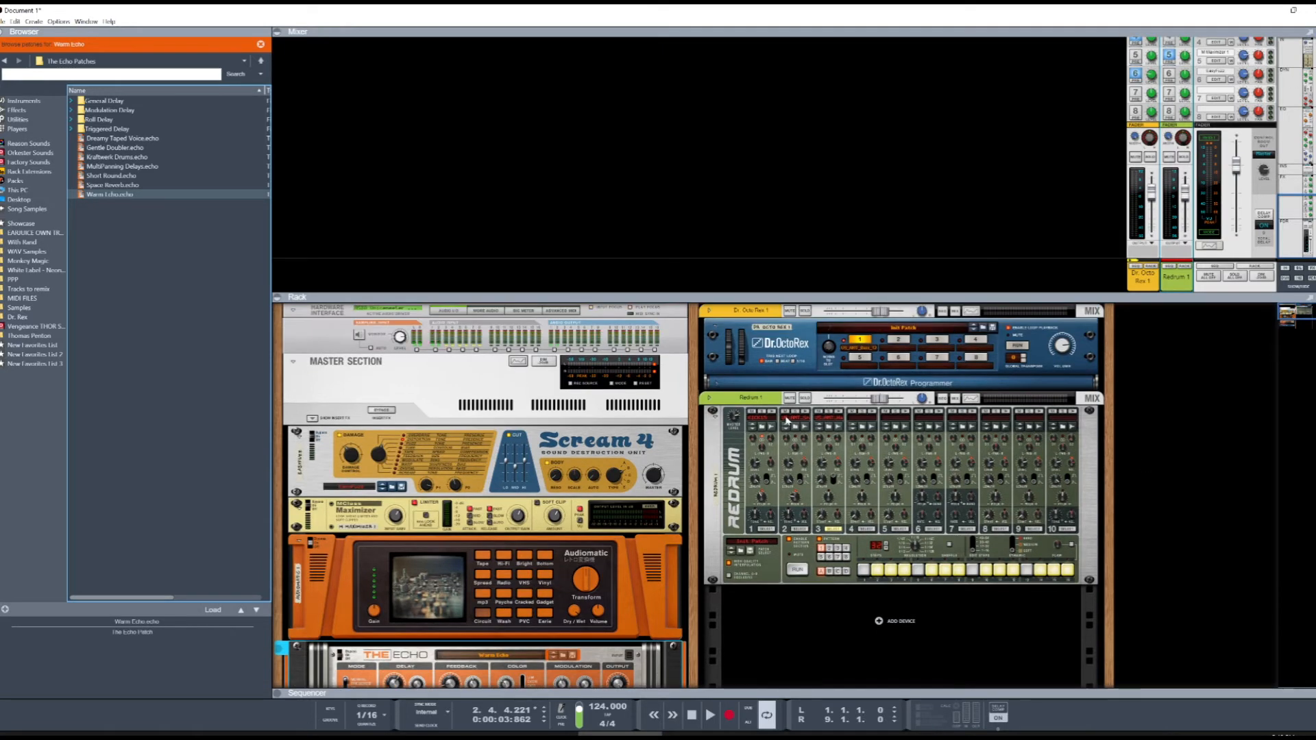
{"action": "left_click", "coordinate": [728, 326]}
{"action": "right_click", "coordinate": [728, 325]}
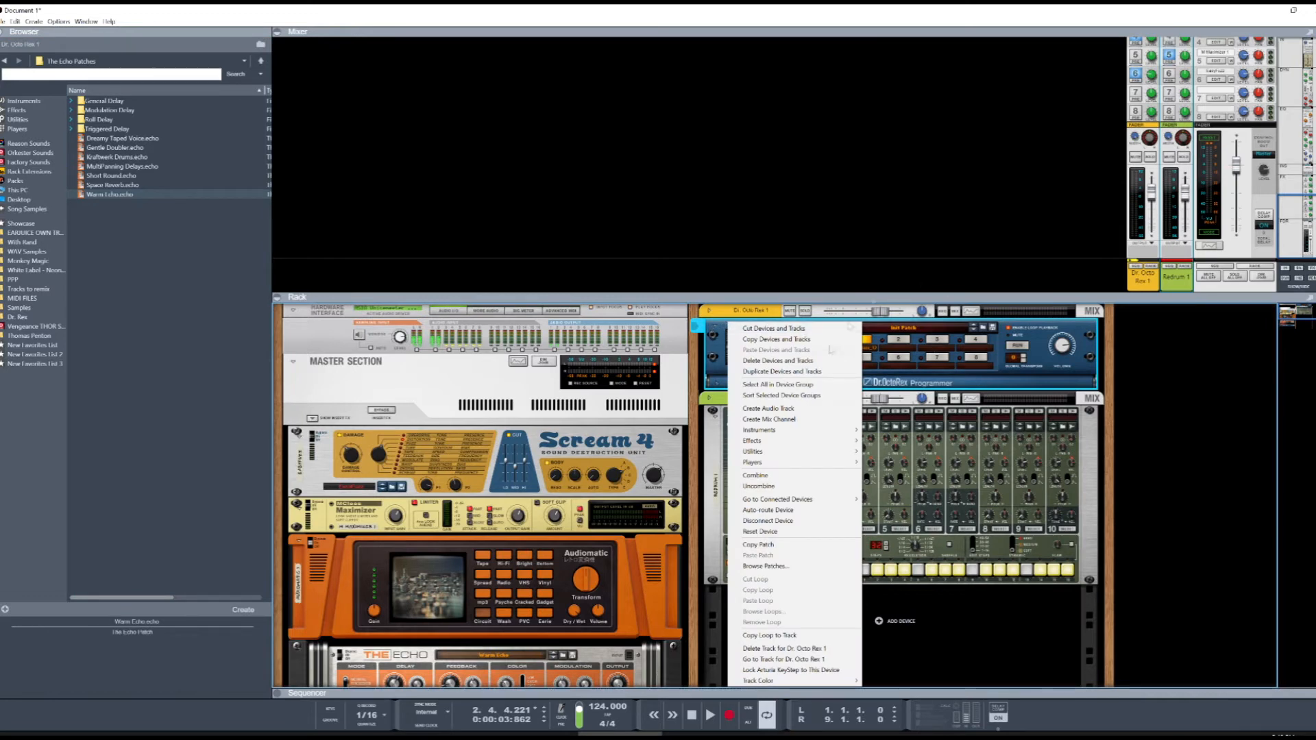
{"action": "right_click", "coordinate": [719, 344]}
{"action": "mouse_move", "coordinate": [835, 459]}
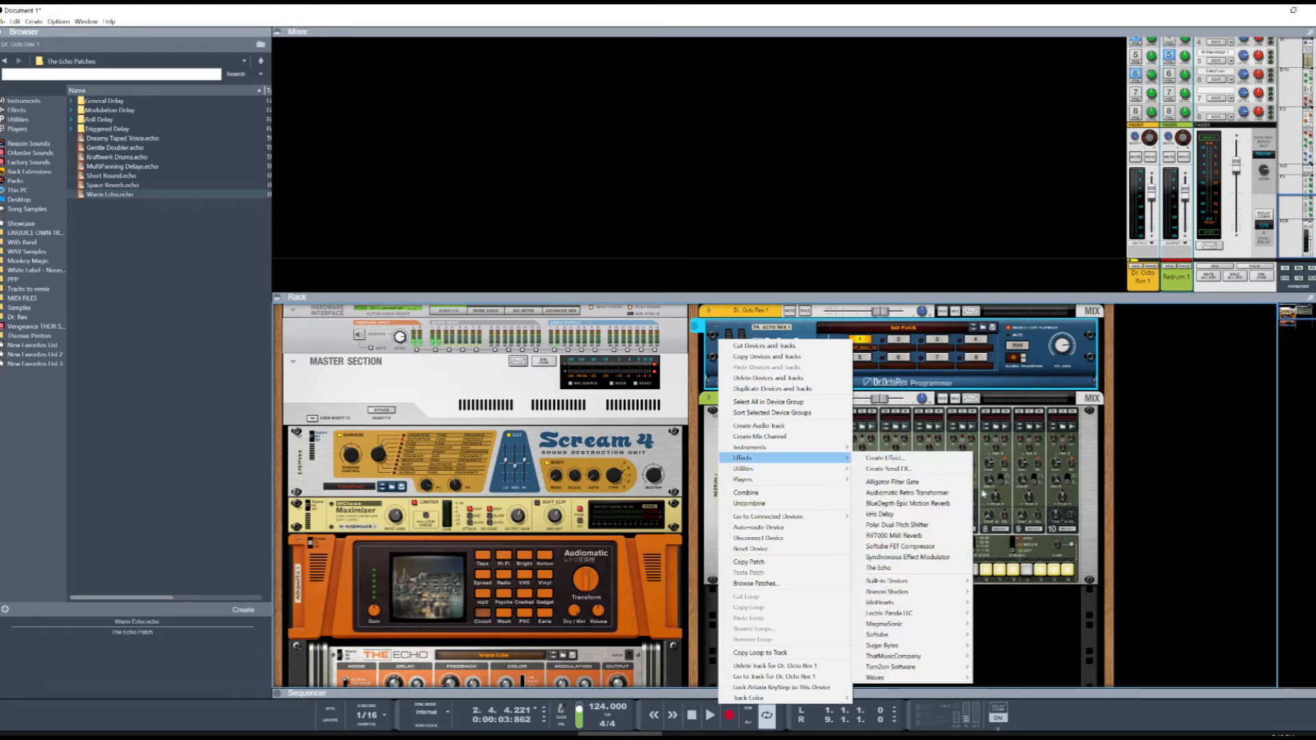
{"action": "left_click", "coordinate": [932, 559]}
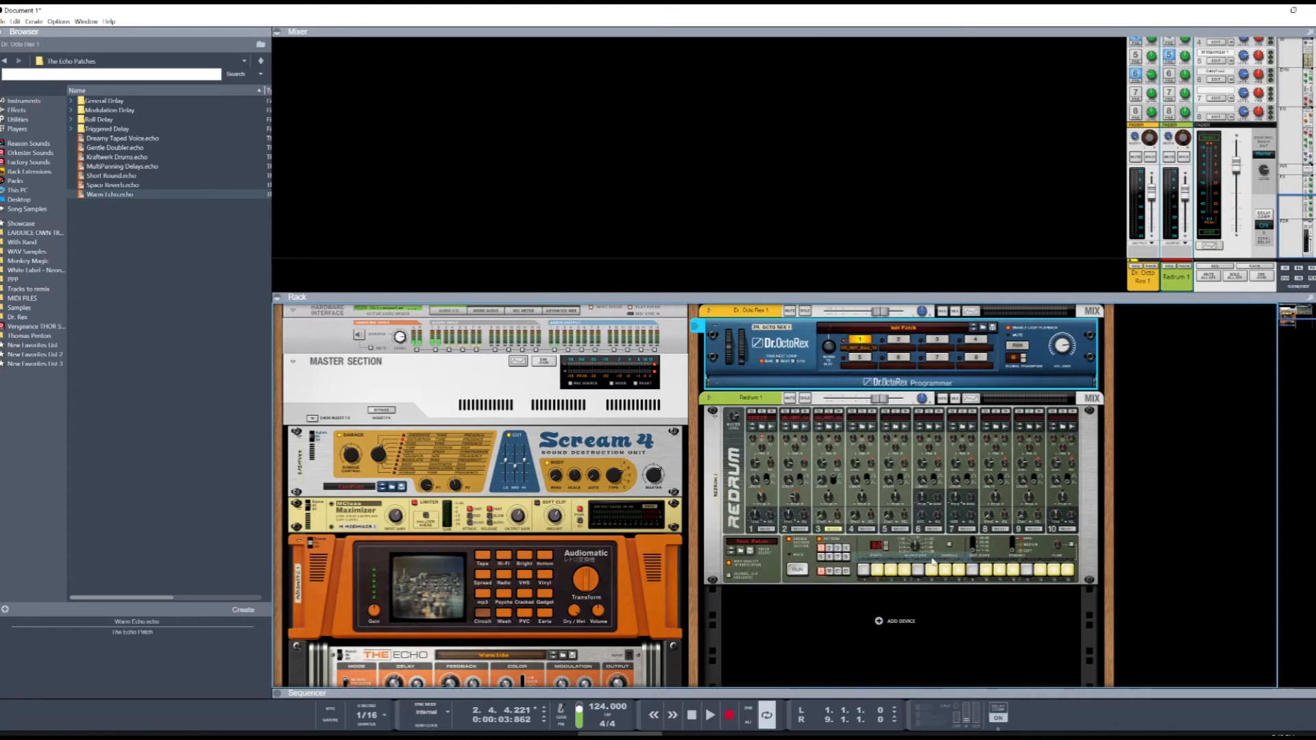
Step: Solo the Dr. Octo Rex 1 channel during playback and load the Almost Sidechain patch from the Pumping folder into Synchronous
{"action": "key", "text": "space"}
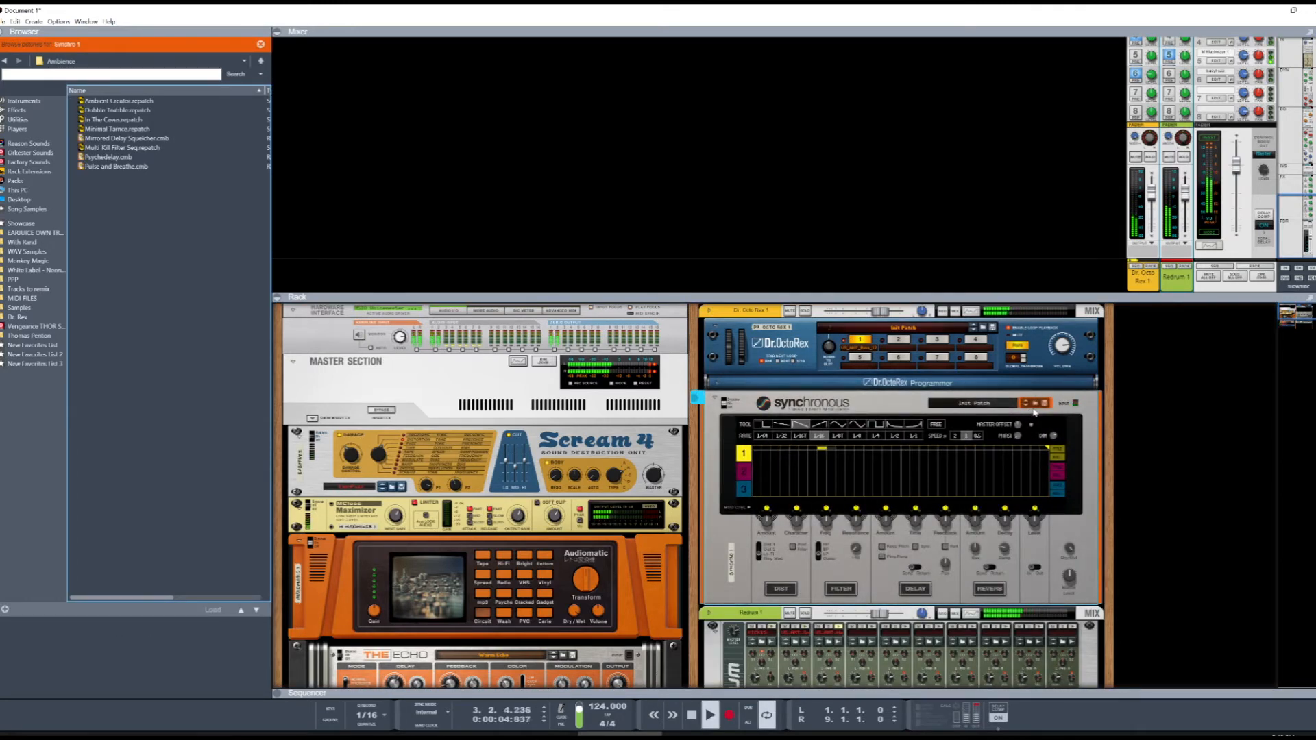
{"action": "left_click", "coordinate": [1149, 159]}
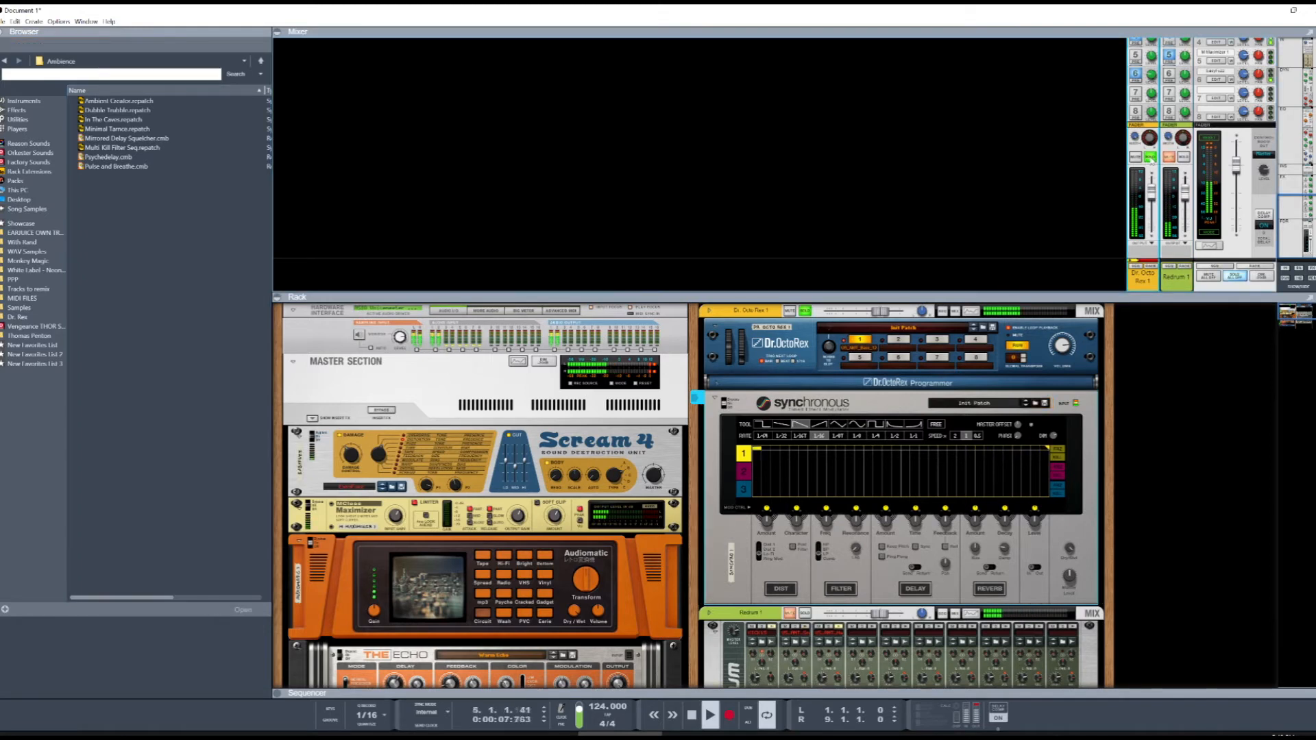
{"action": "left_click", "coordinate": [1037, 410]}
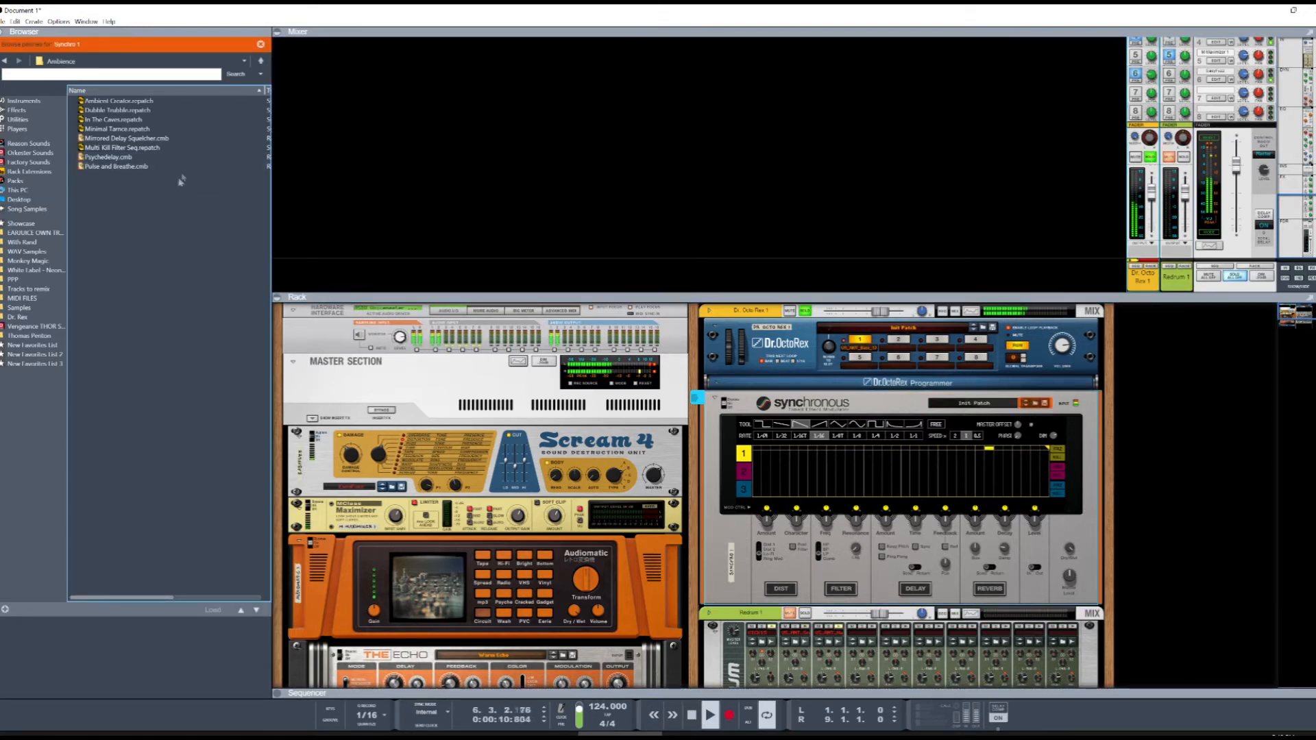
{"action": "left_click", "coordinate": [260, 62]}
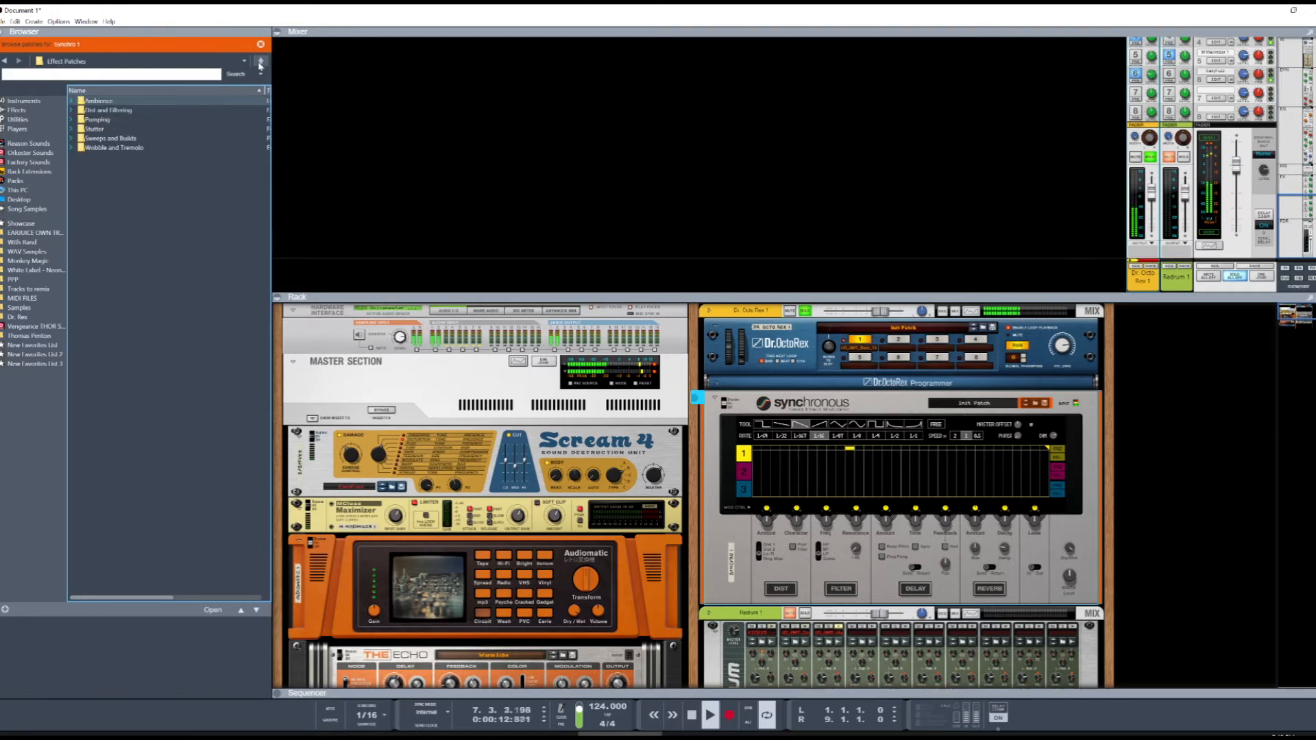
{"action": "double_click", "coordinate": [123, 121]}
{"action": "left_click", "coordinate": [120, 100]}
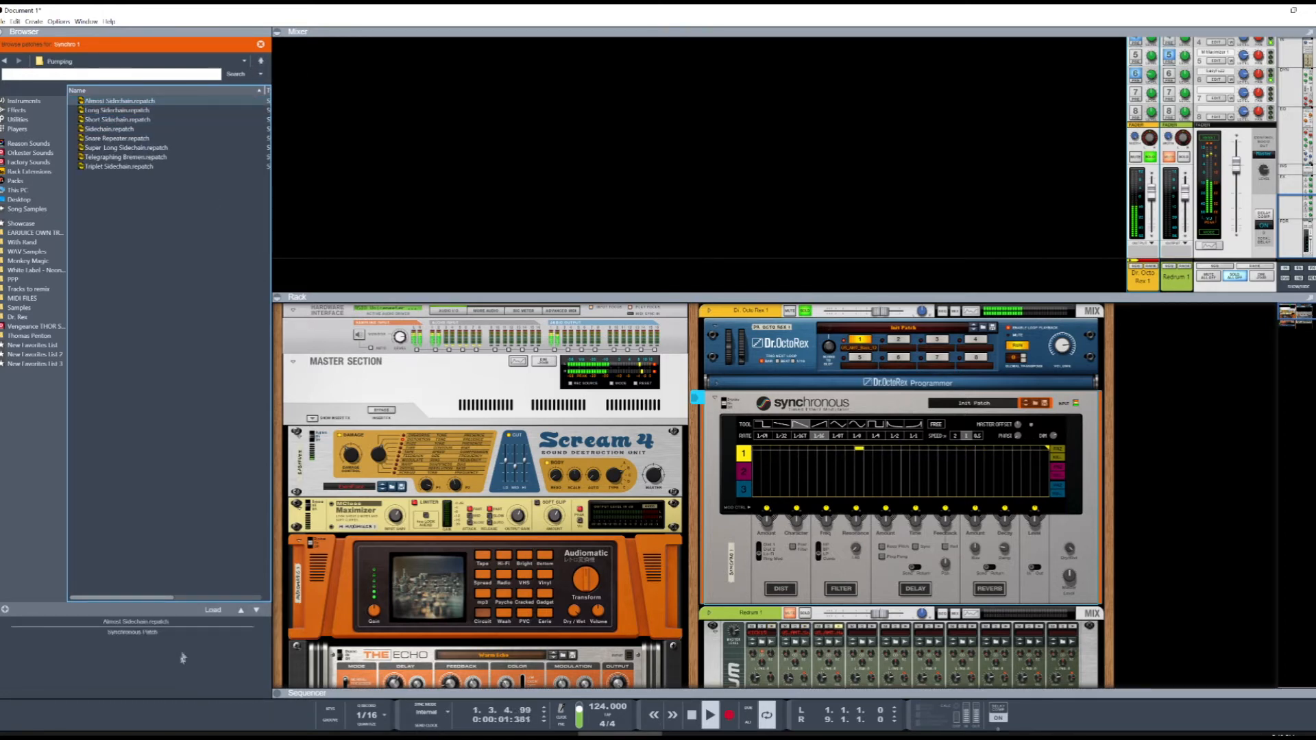
{"action": "left_click", "coordinate": [212, 609]}
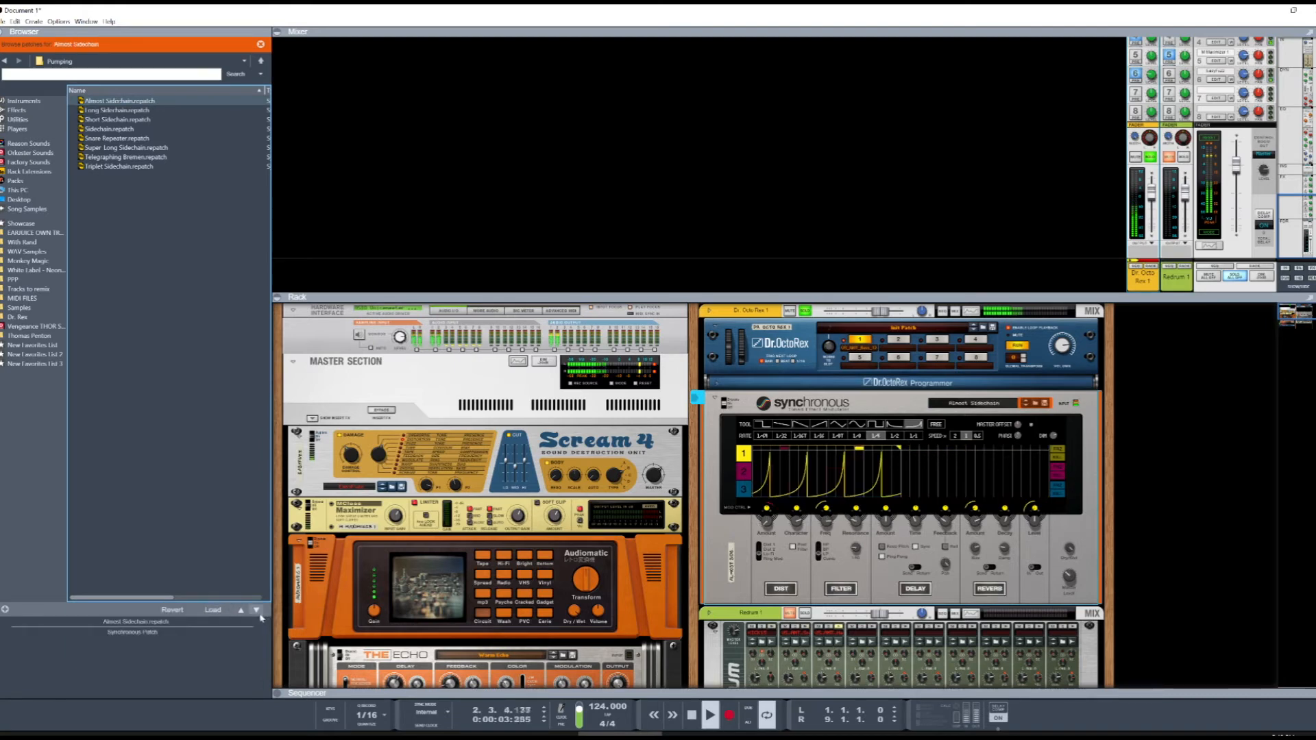
Step: Audition the Long Sidechain and Short Sidechain patches in Synchronous, and settle on the Sidechain patch
{"action": "left_click", "coordinate": [257, 610]}
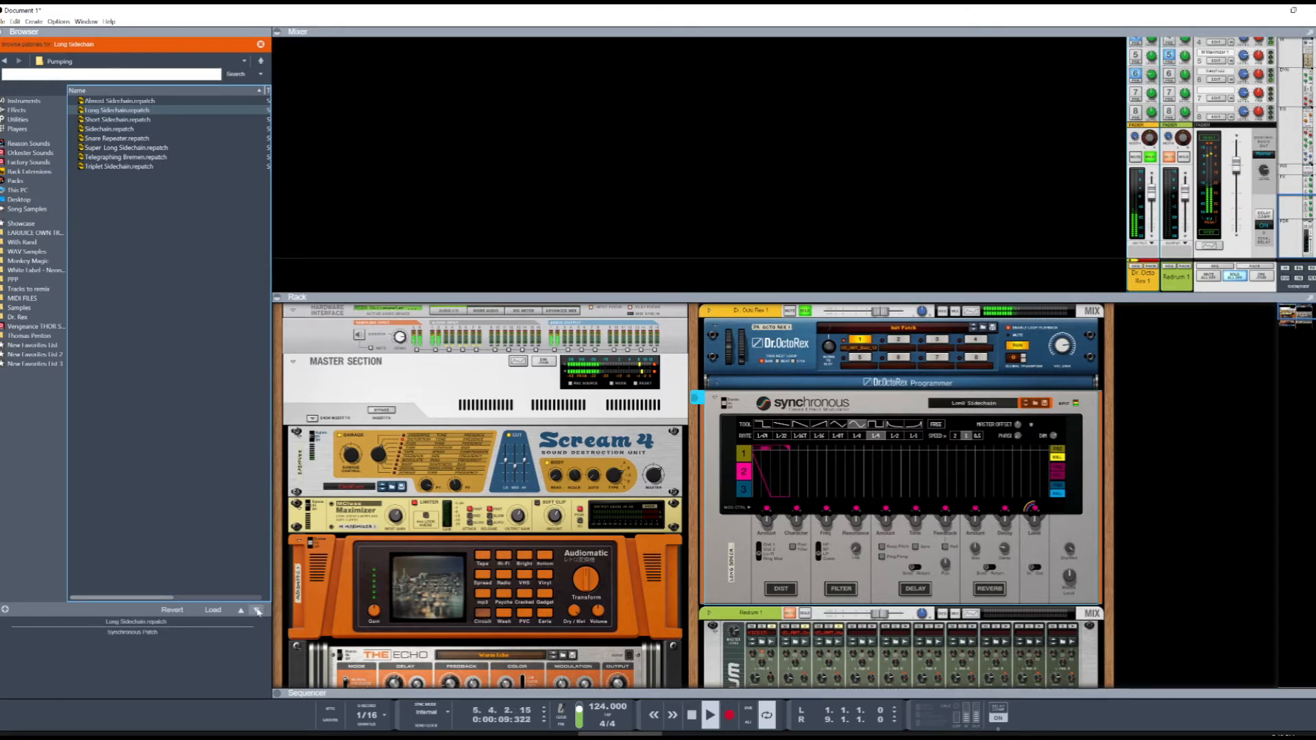
{"action": "left_click", "coordinate": [257, 611]}
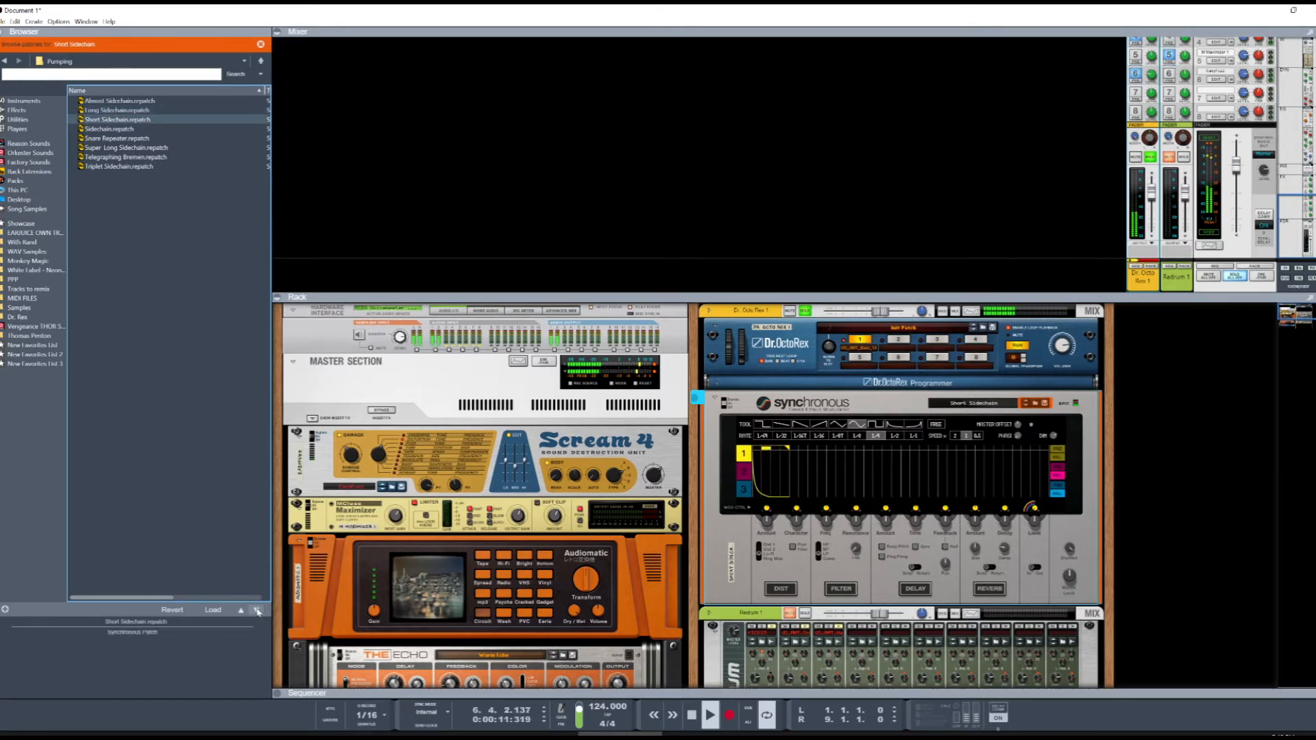
{"action": "left_click", "coordinate": [257, 610]}
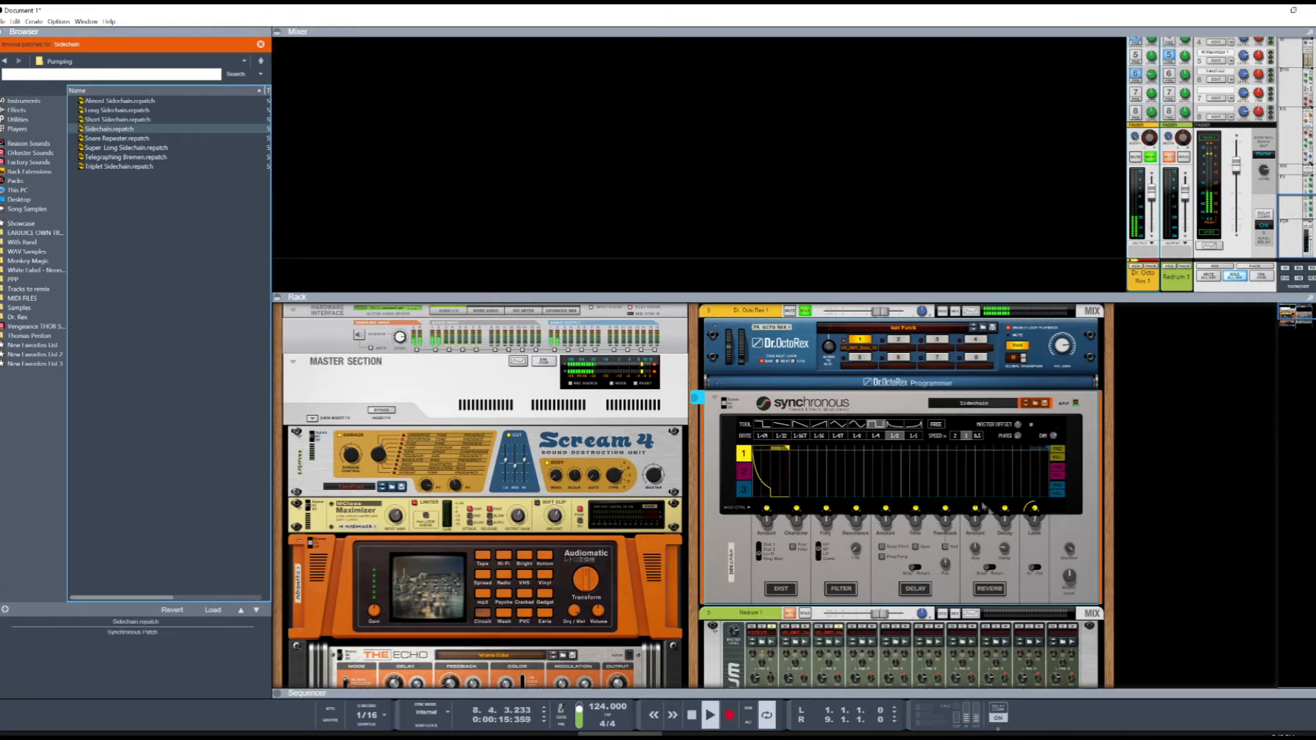
Step: Turn off solo on the Dr. Octo Rex 1 channel and raise its level fader slightly
{"action": "scroll", "coordinate": [987, 487], "scroll_direction": "down", "scroll_amount": 1}
{"action": "scroll", "coordinate": [989, 459], "scroll_direction": "up", "scroll_amount": 1}
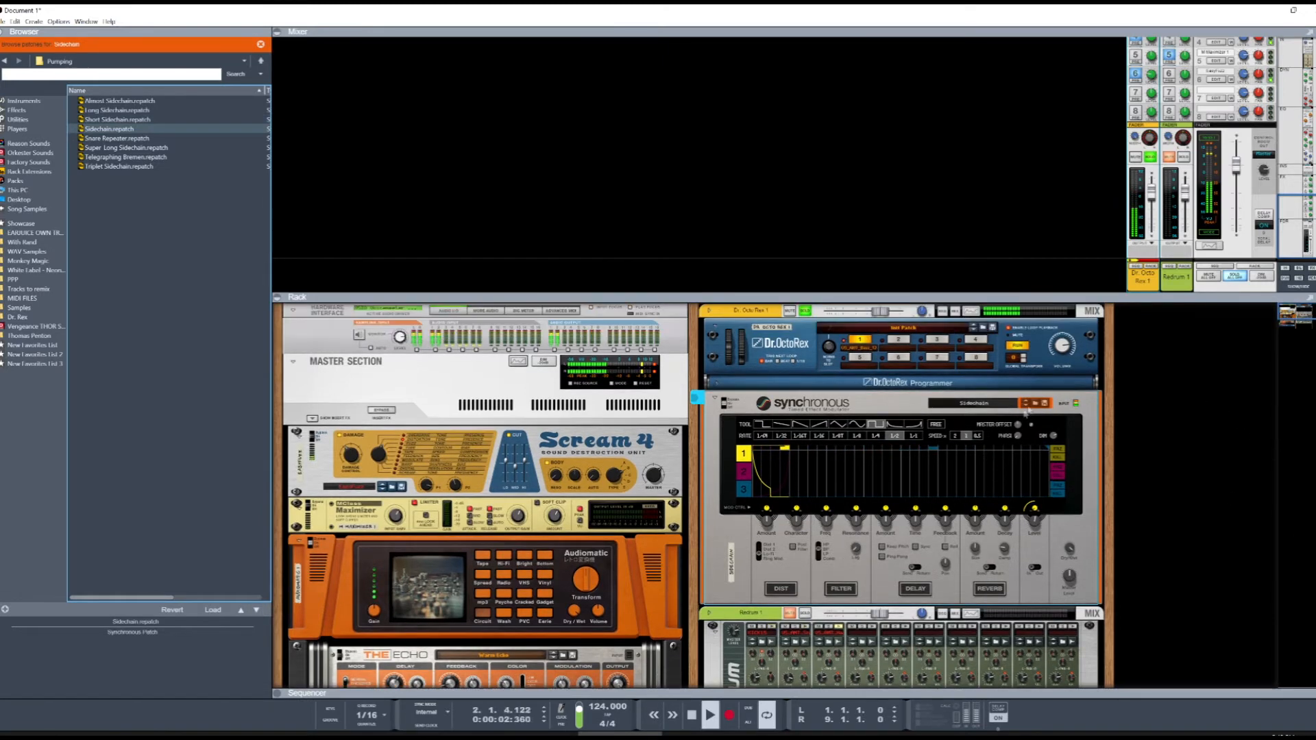
{"action": "left_click", "coordinate": [1150, 160]}
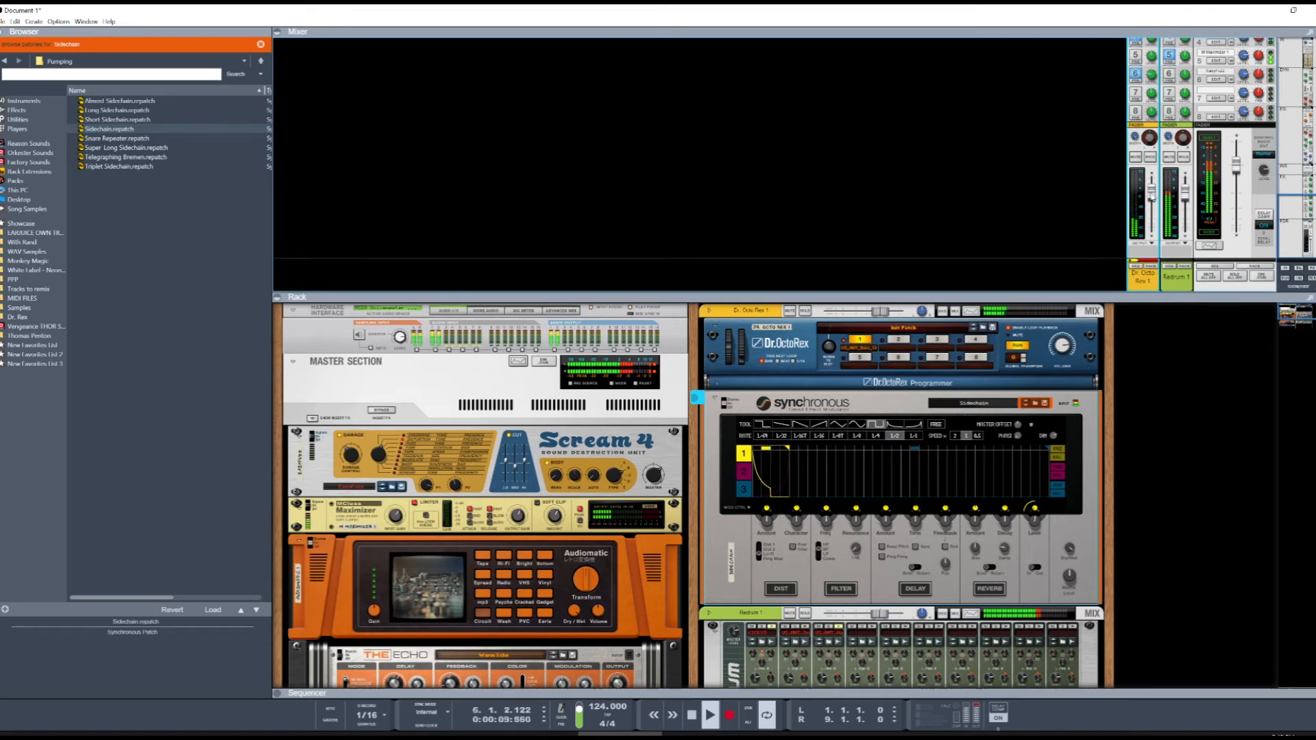
{"action": "left_click_drag", "start_coordinate": [1153, 198], "coordinate": [1154, 194]}
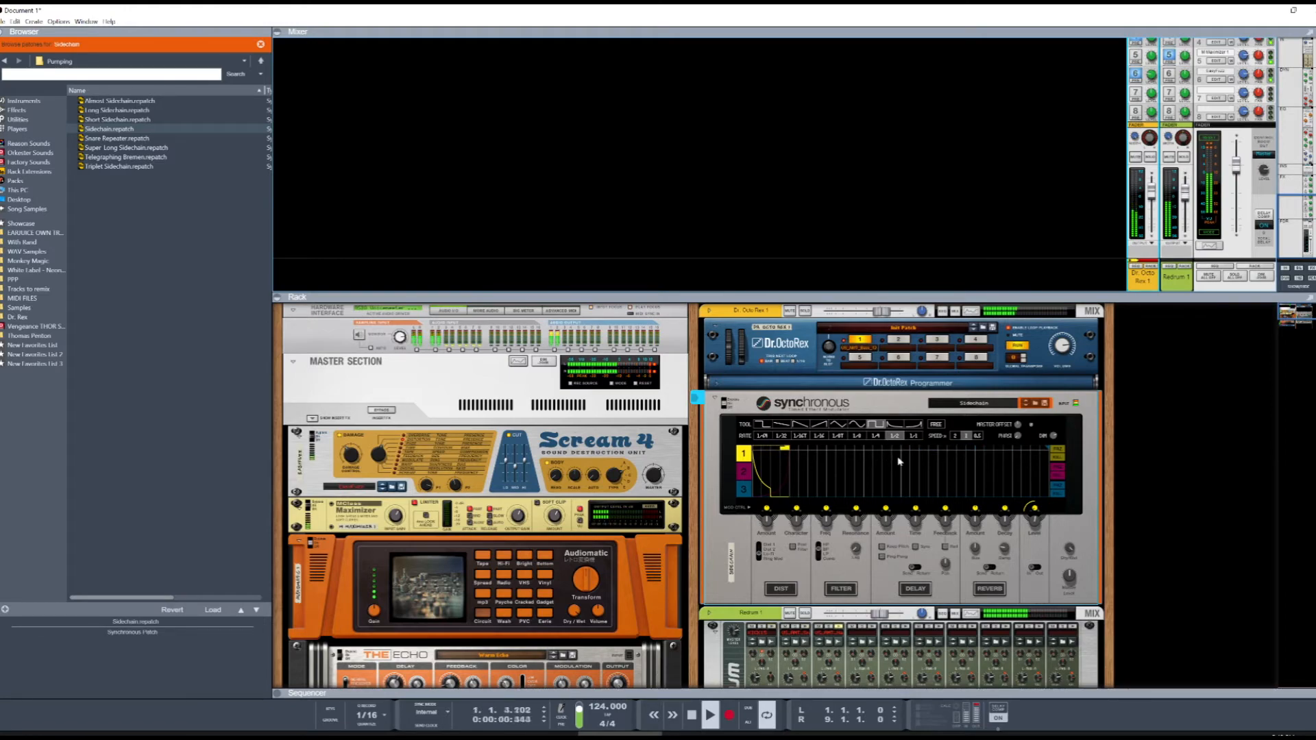
Step: Add a second Dr. Octo Rex Loop Player below Redrum 1 and switch on its loop playback
{"action": "scroll", "coordinate": [900, 462], "scroll_direction": "down", "scroll_amount": 5}
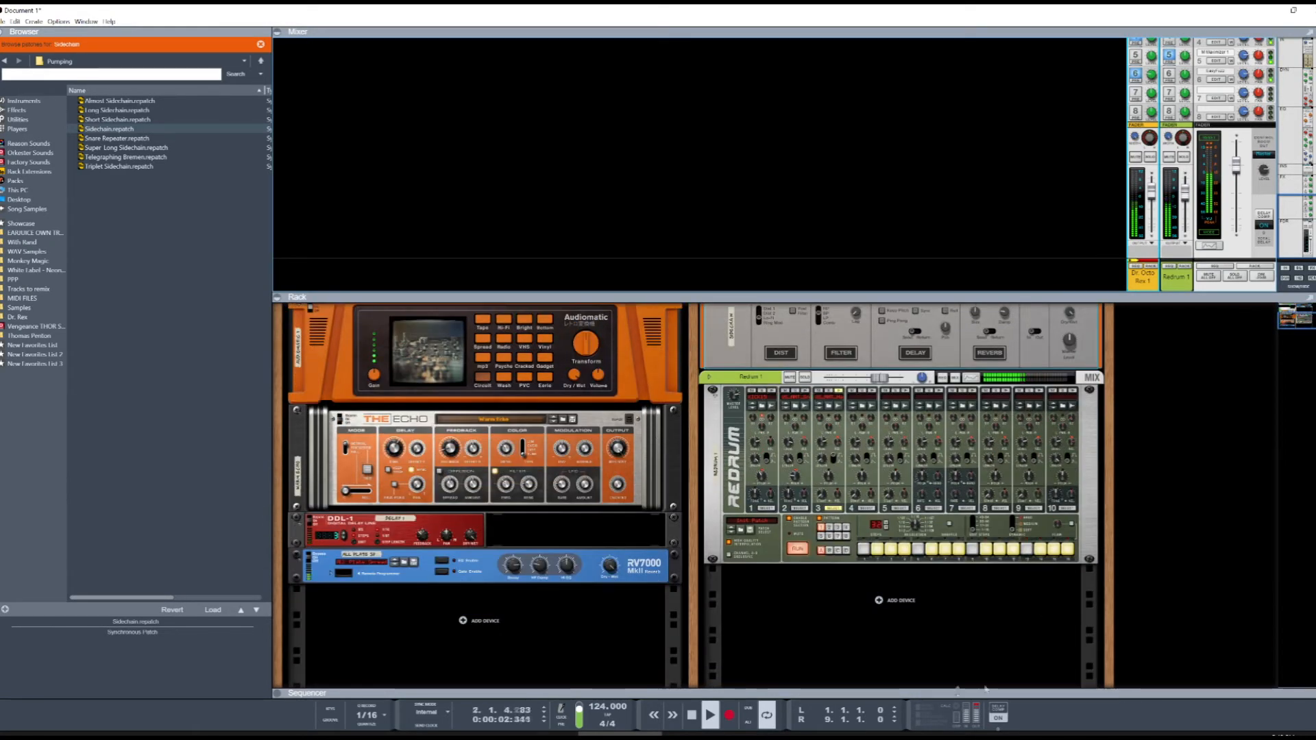
{"action": "left_click", "coordinate": [925, 632]}
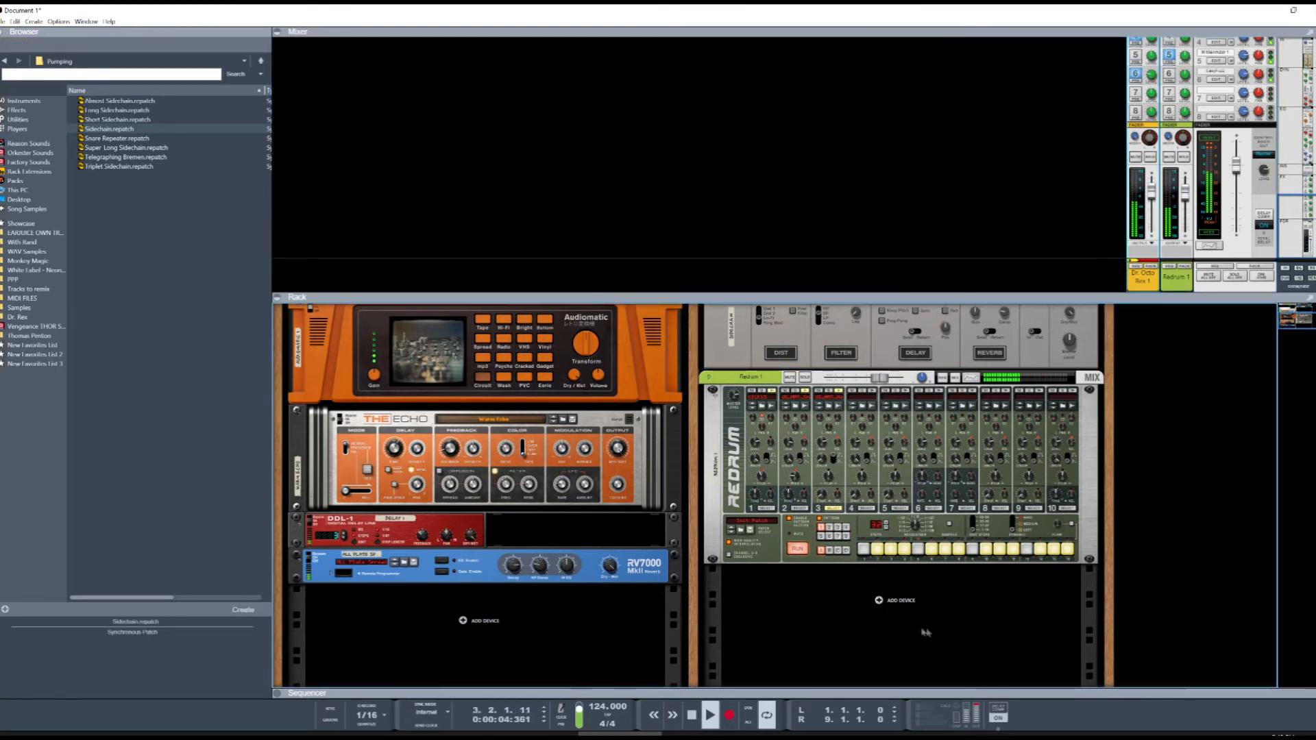
{"action": "right_click", "coordinate": [906, 599]}
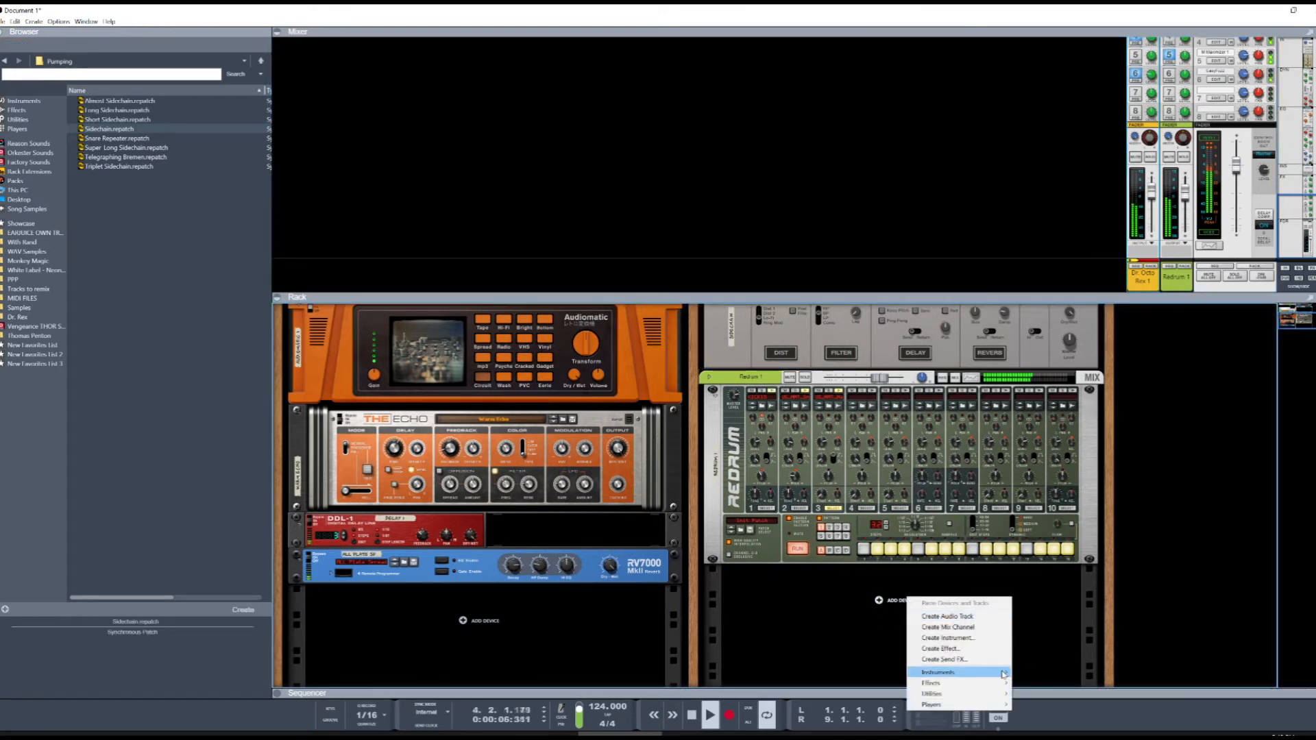
{"action": "mouse_move", "coordinate": [1004, 673]}
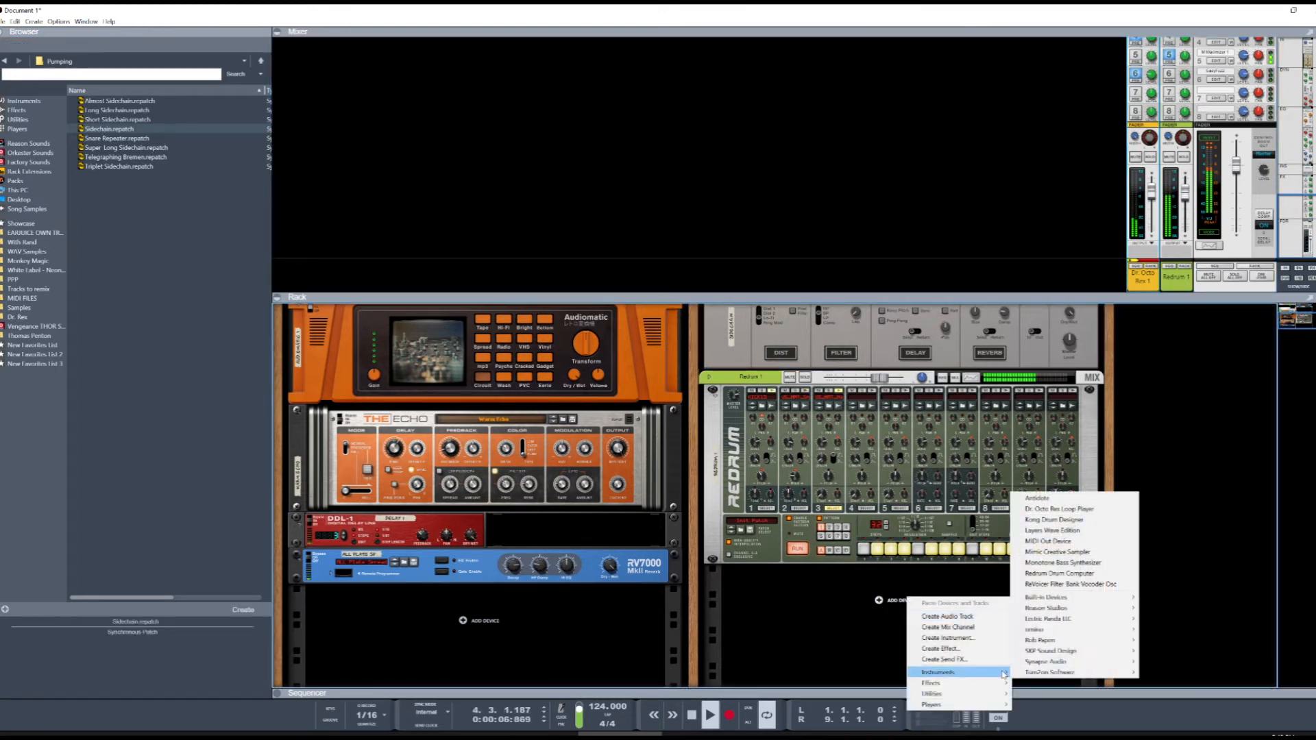
{"action": "left_click", "coordinate": [1060, 509]}
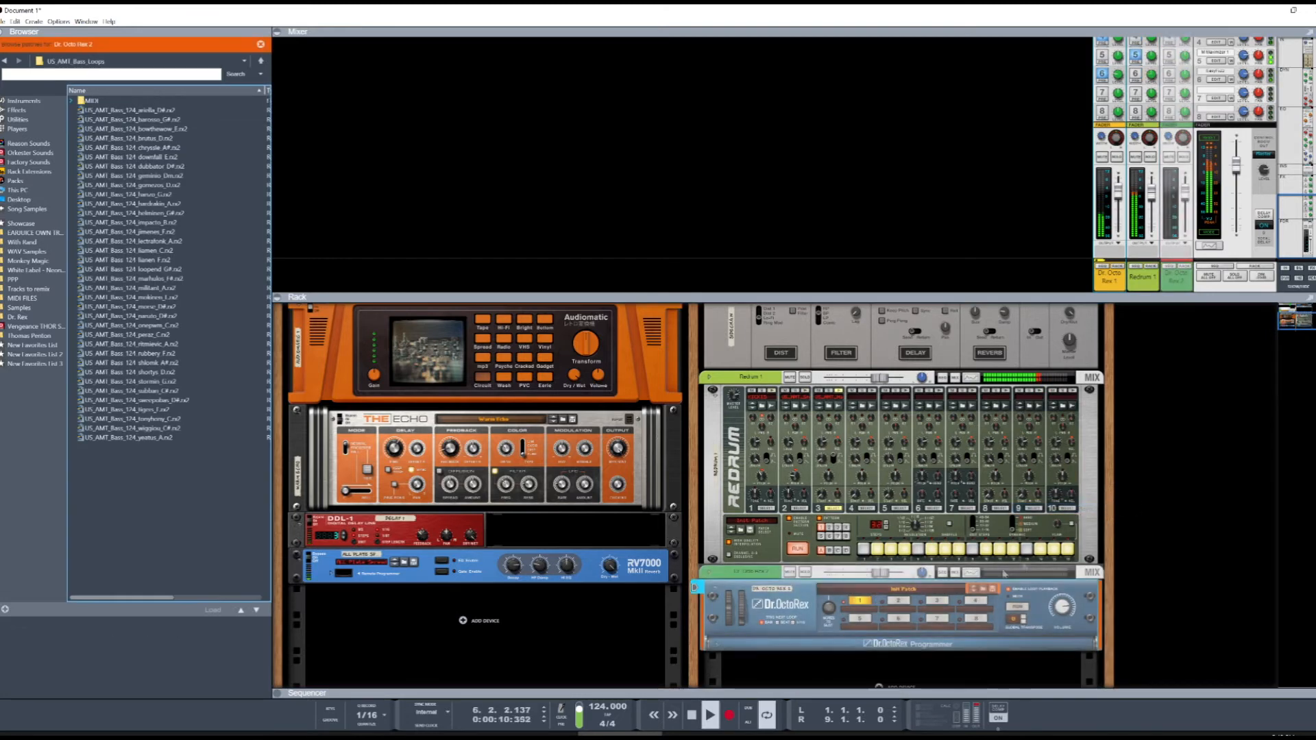
{"action": "left_click", "coordinate": [1011, 607]}
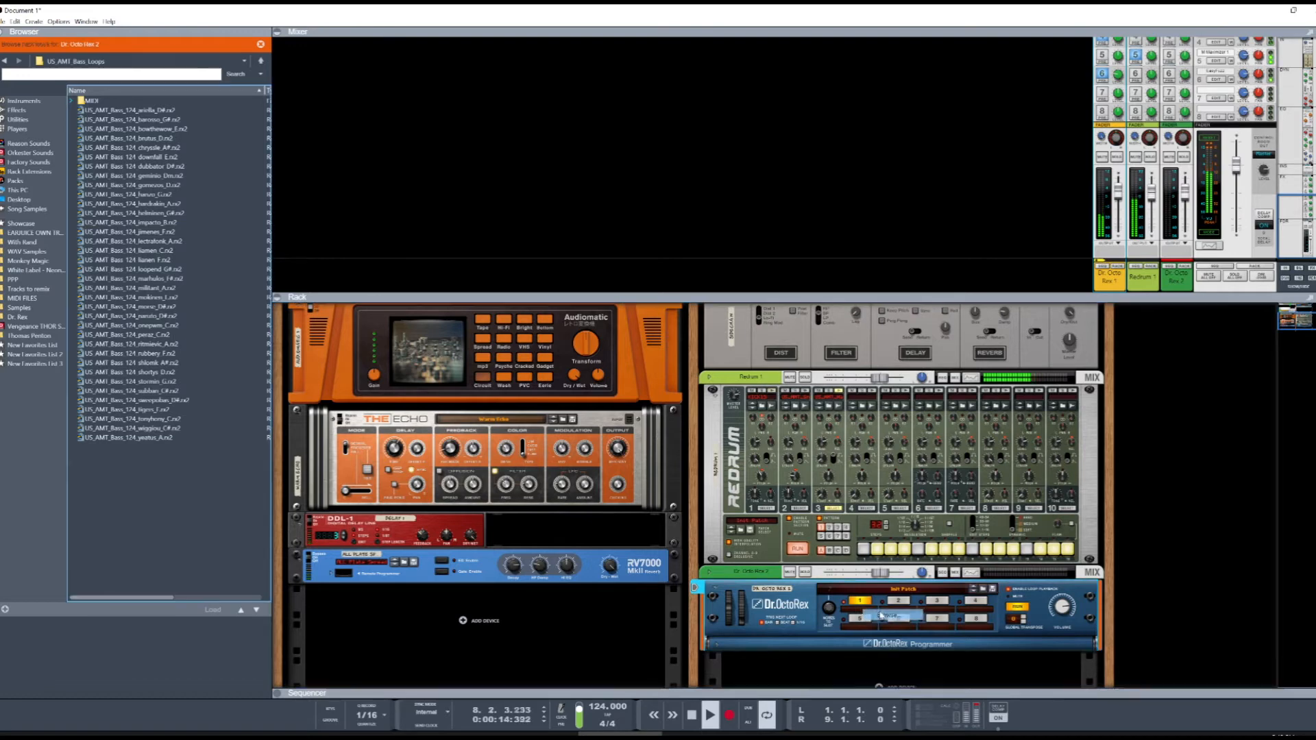
Step: Load the first loop from the US_AMT_Percussion_Loops folder into Dr. Octo Rex 2 and raise its channel fader slightly
{"action": "left_click", "coordinate": [263, 60]}
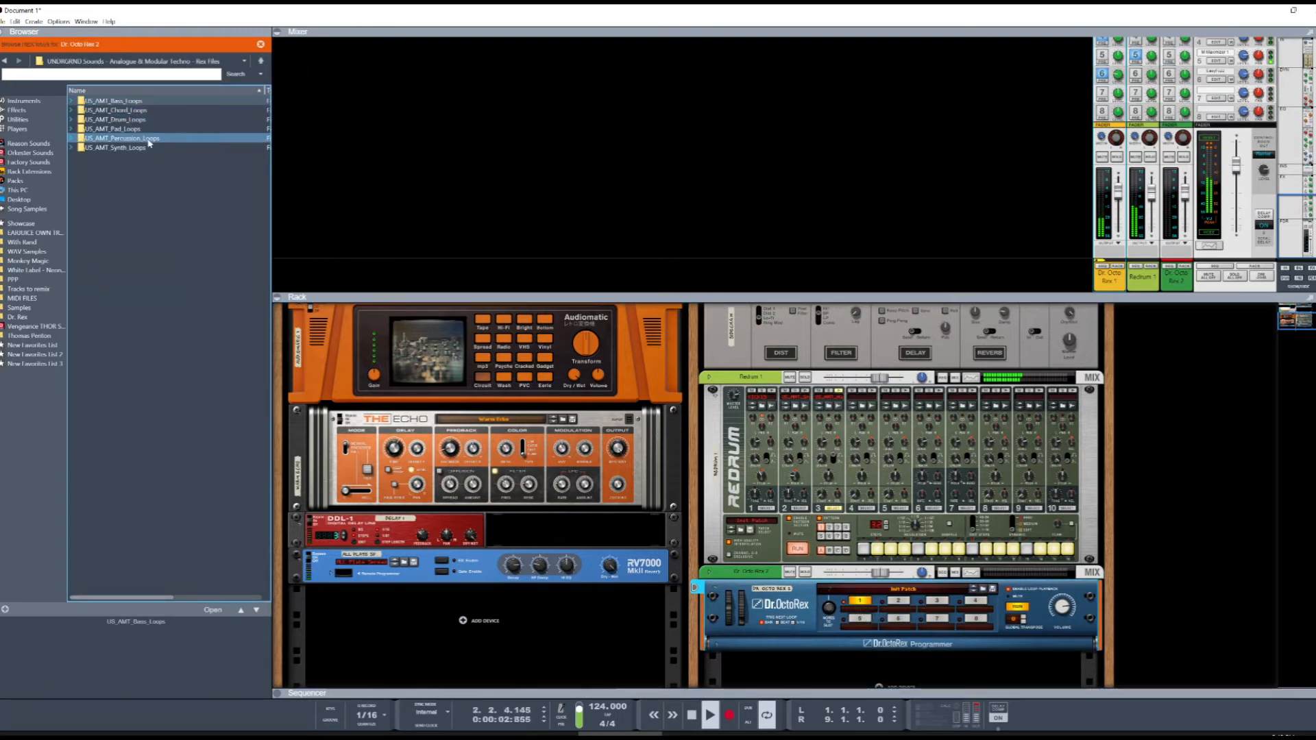
{"action": "double_click", "coordinate": [123, 138]}
{"action": "left_click", "coordinate": [132, 110]}
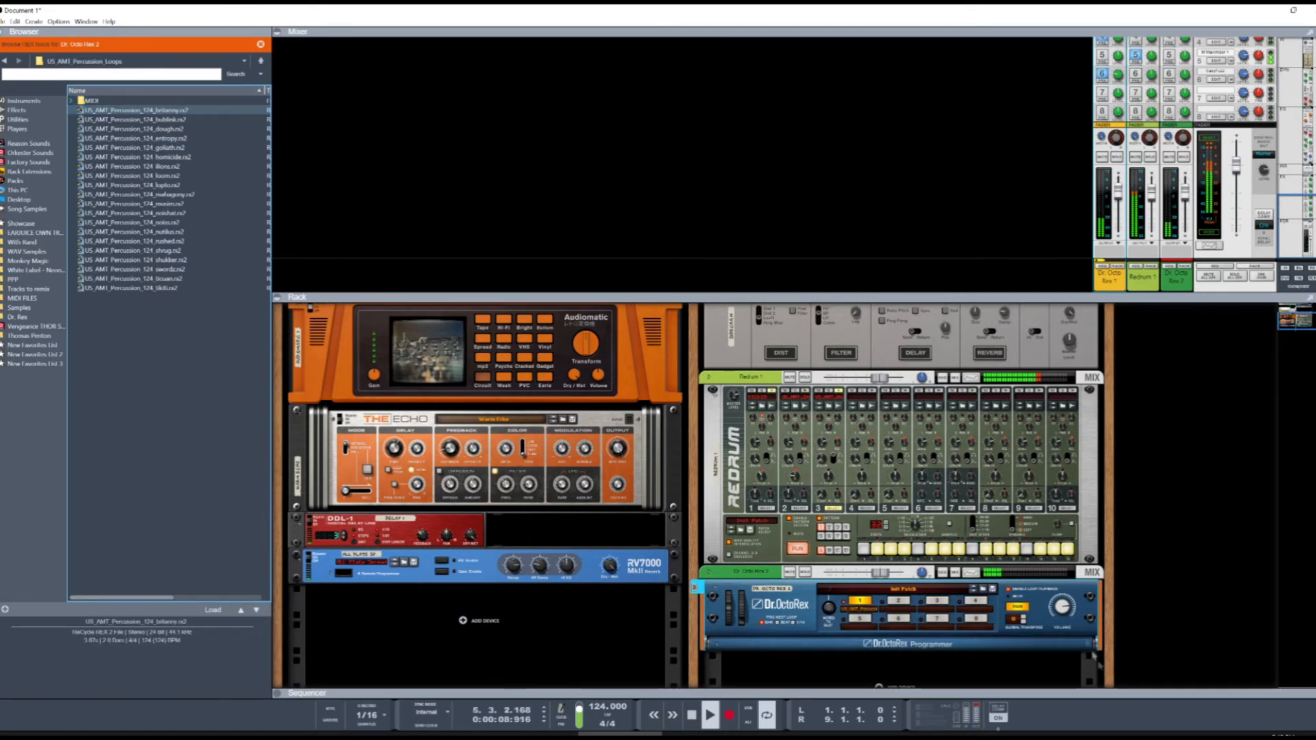
{"action": "left_click_drag", "start_coordinate": [1186, 197], "coordinate": [1186, 192]}
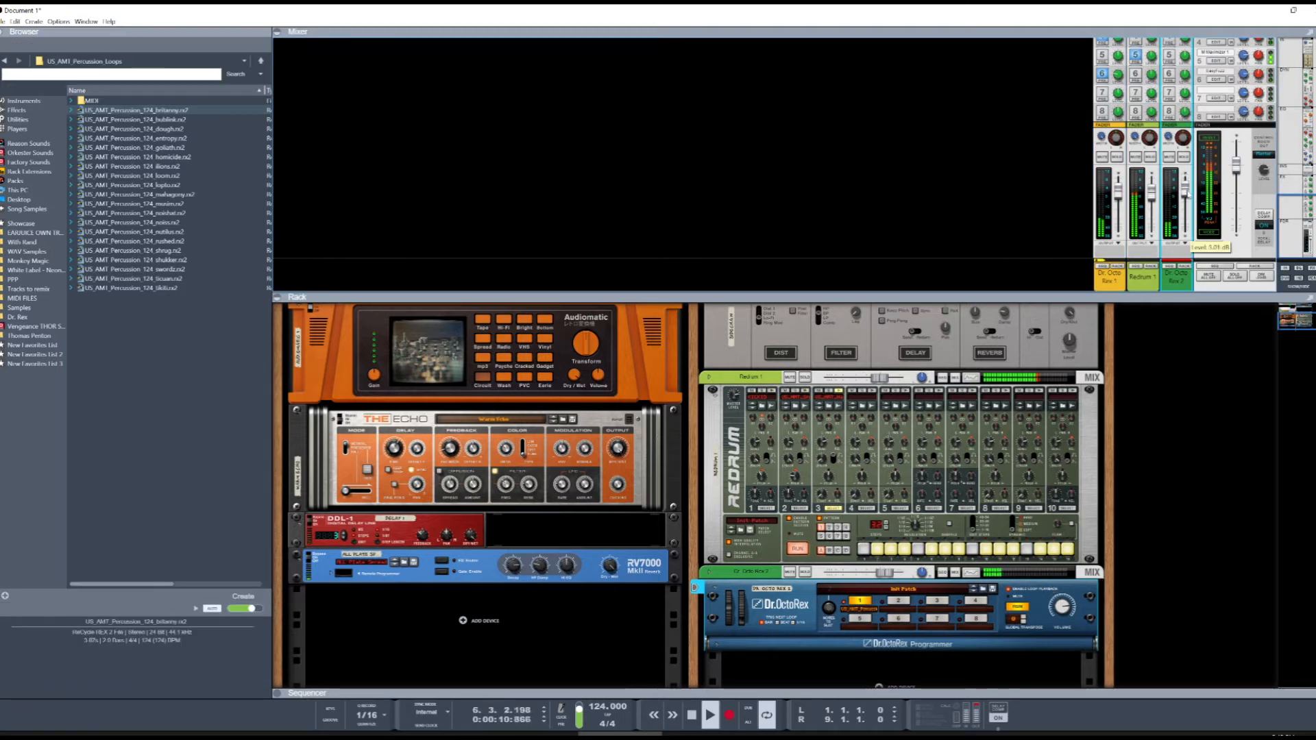
Step: Audition the bublink and dough percussion loops in slot 1 of Dr. Octo Rex 2
{"action": "left_click", "coordinate": [865, 609]}
{"action": "left_click", "coordinate": [929, 412]}
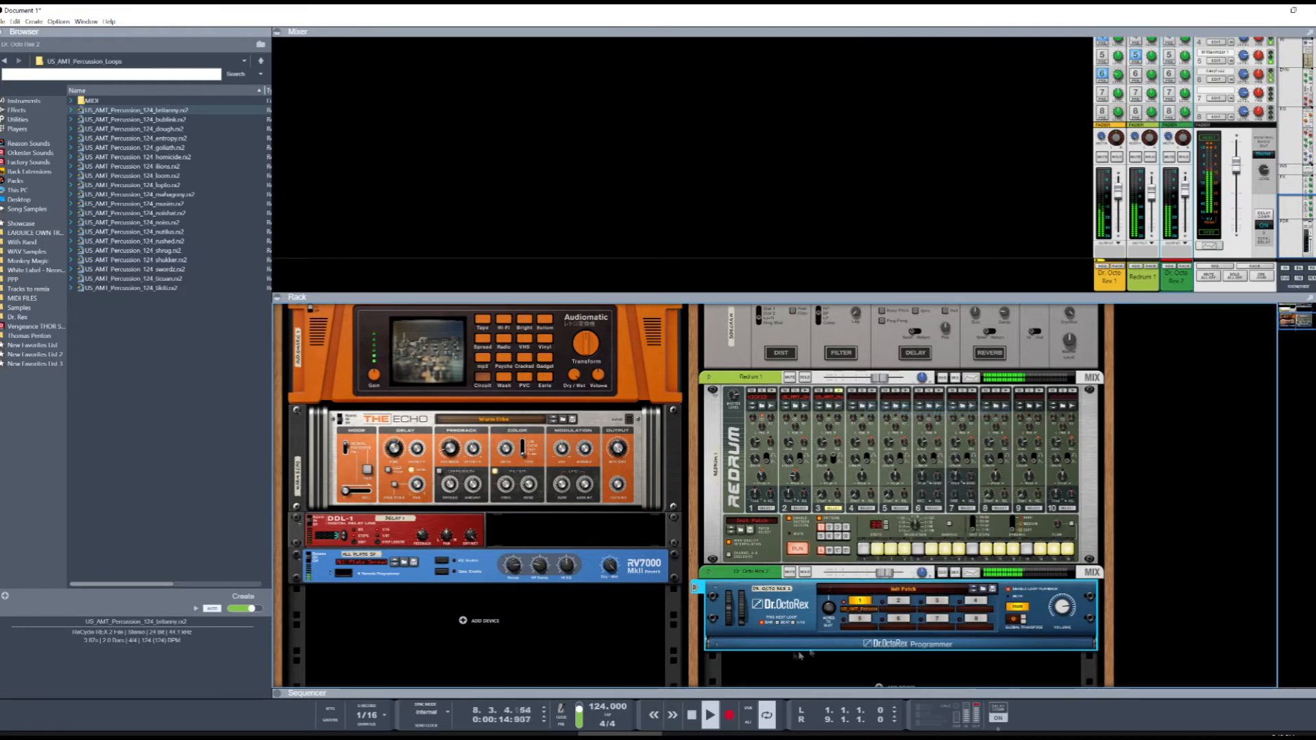
{"action": "left_click", "coordinate": [860, 609]}
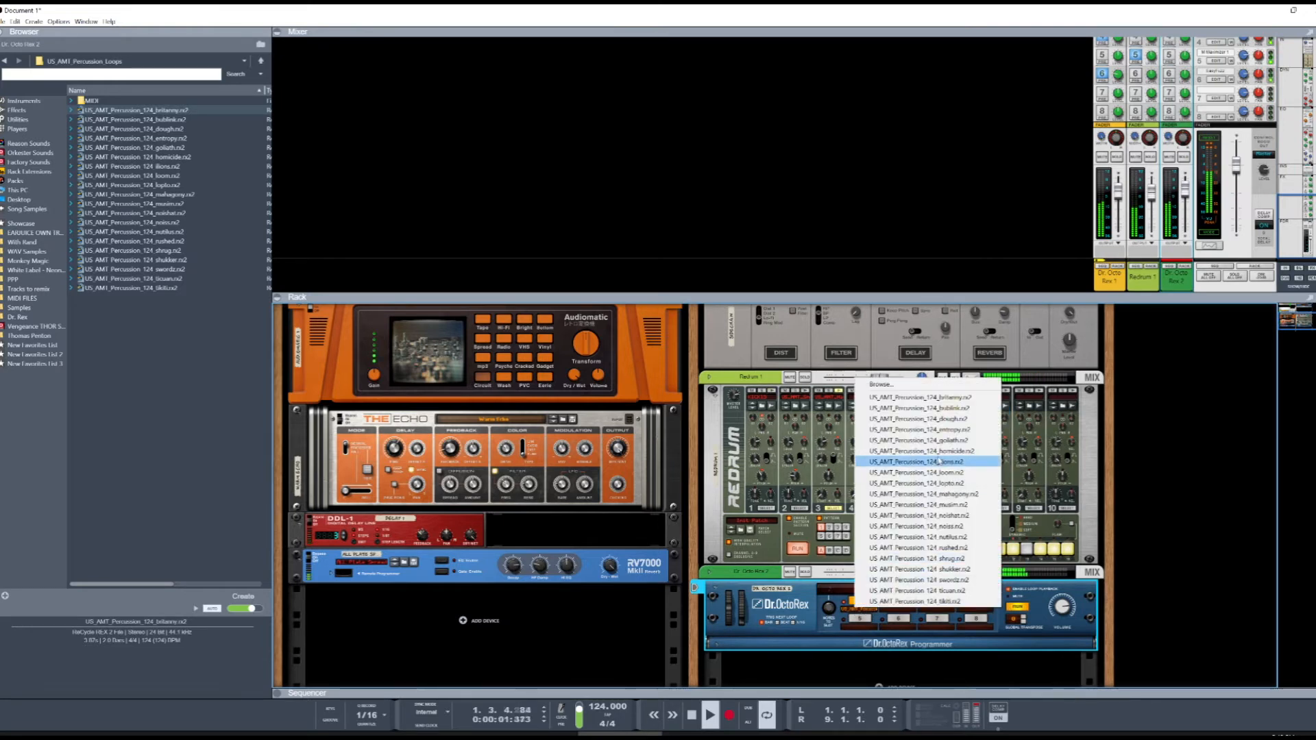
{"action": "left_click", "coordinate": [942, 420]}
Step: Browse loops for Dr. Octo Rex 2 and audition the percussion loops one after another from entropy through shrug
{"action": "left_click", "coordinate": [858, 608]}
{"action": "left_click", "coordinate": [906, 386]}
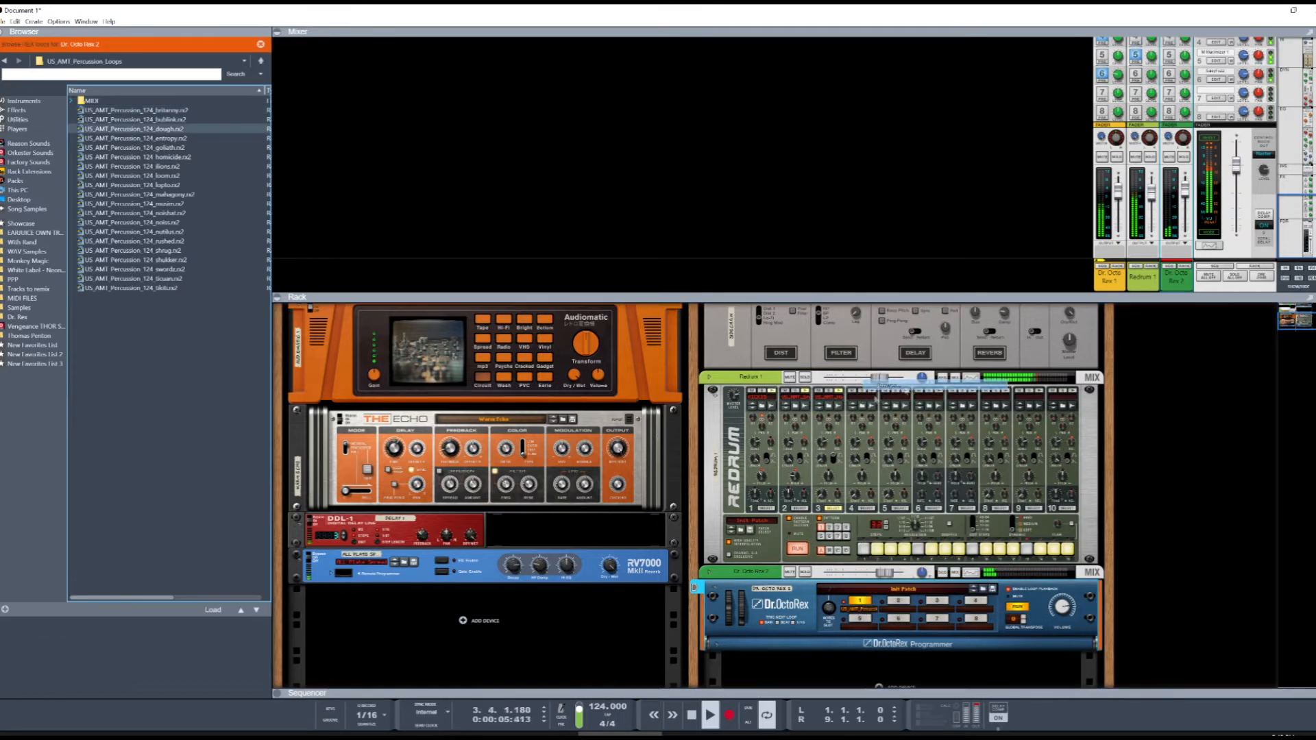
{"action": "left_click", "coordinate": [256, 611]}
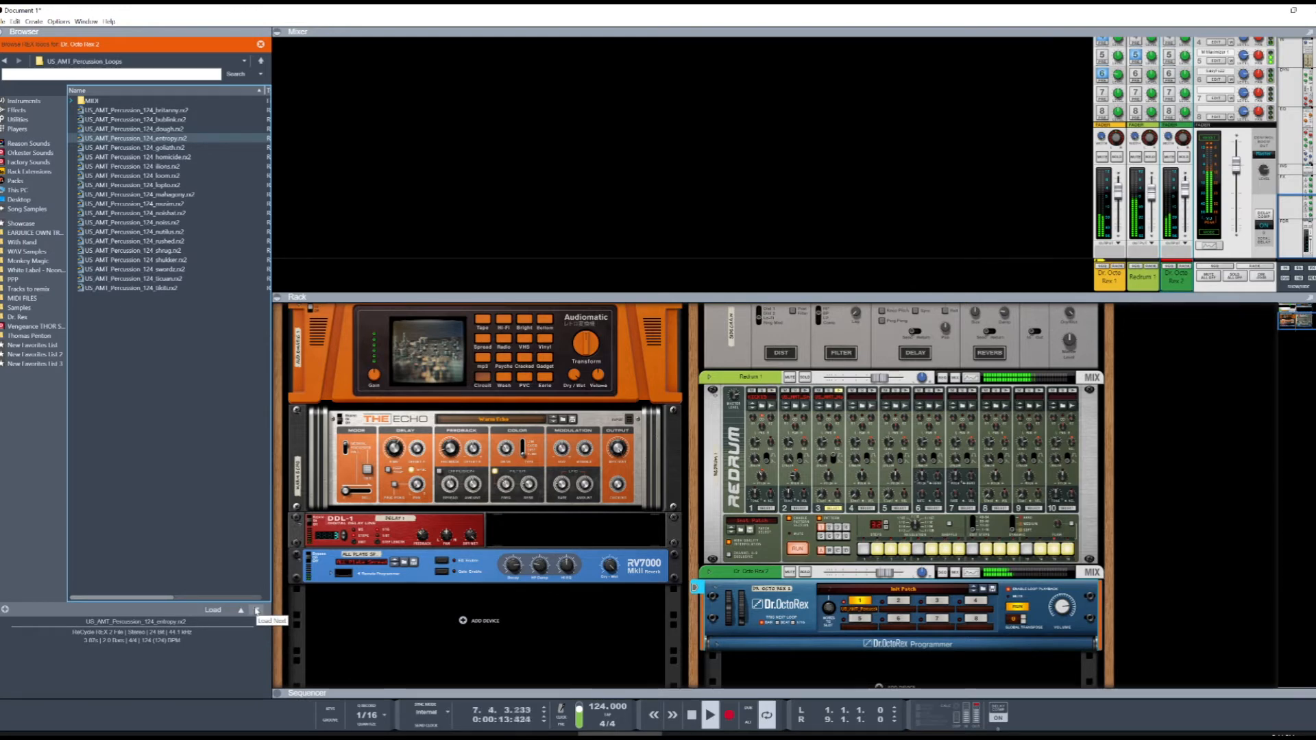
{"action": "left_click", "coordinate": [256, 610]}
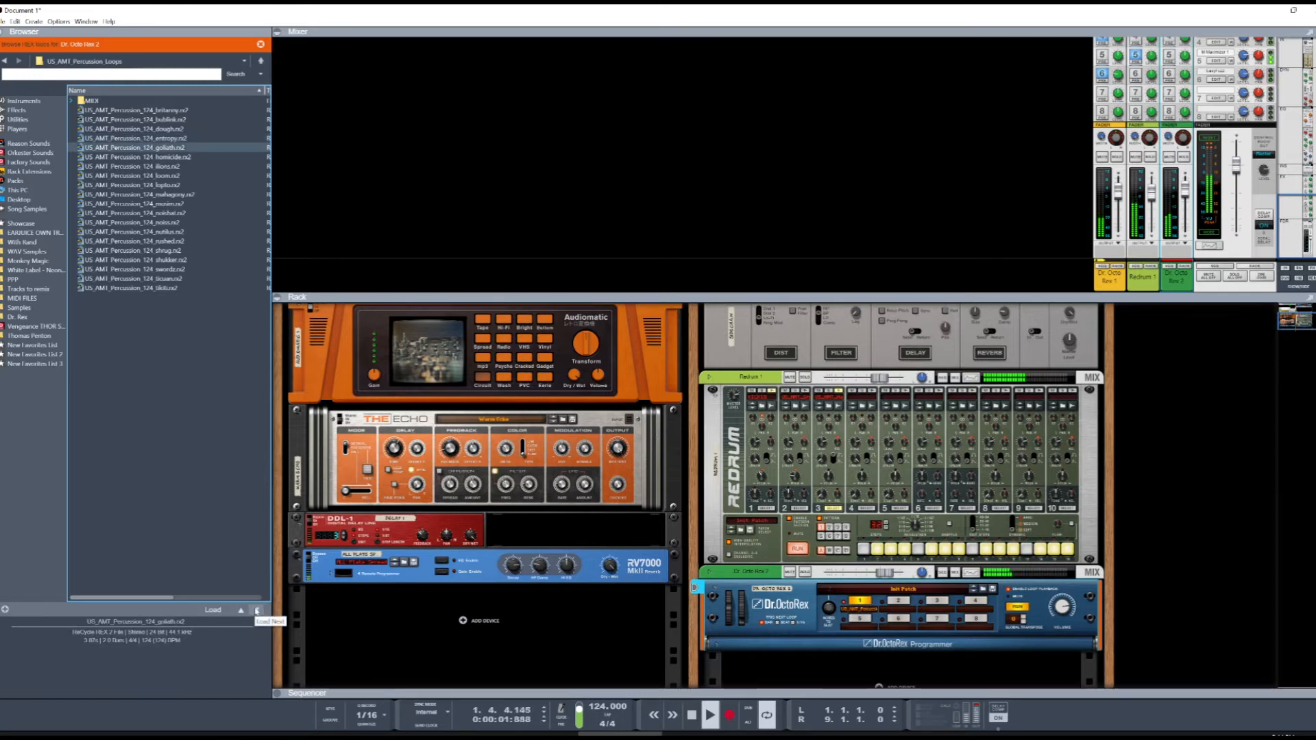
{"action": "left_click", "coordinate": [257, 610]}
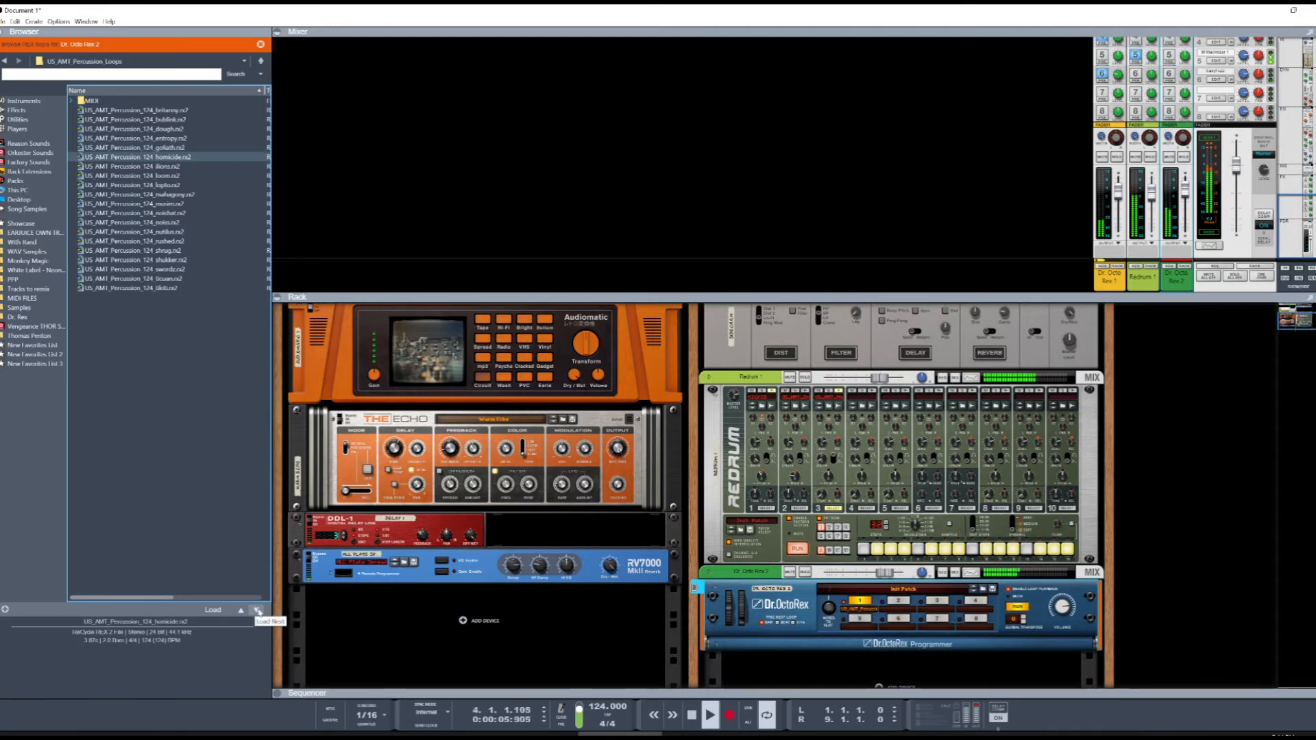
{"action": "left_click", "coordinate": [256, 611]}
{"action": "left_click", "coordinate": [258, 611]}
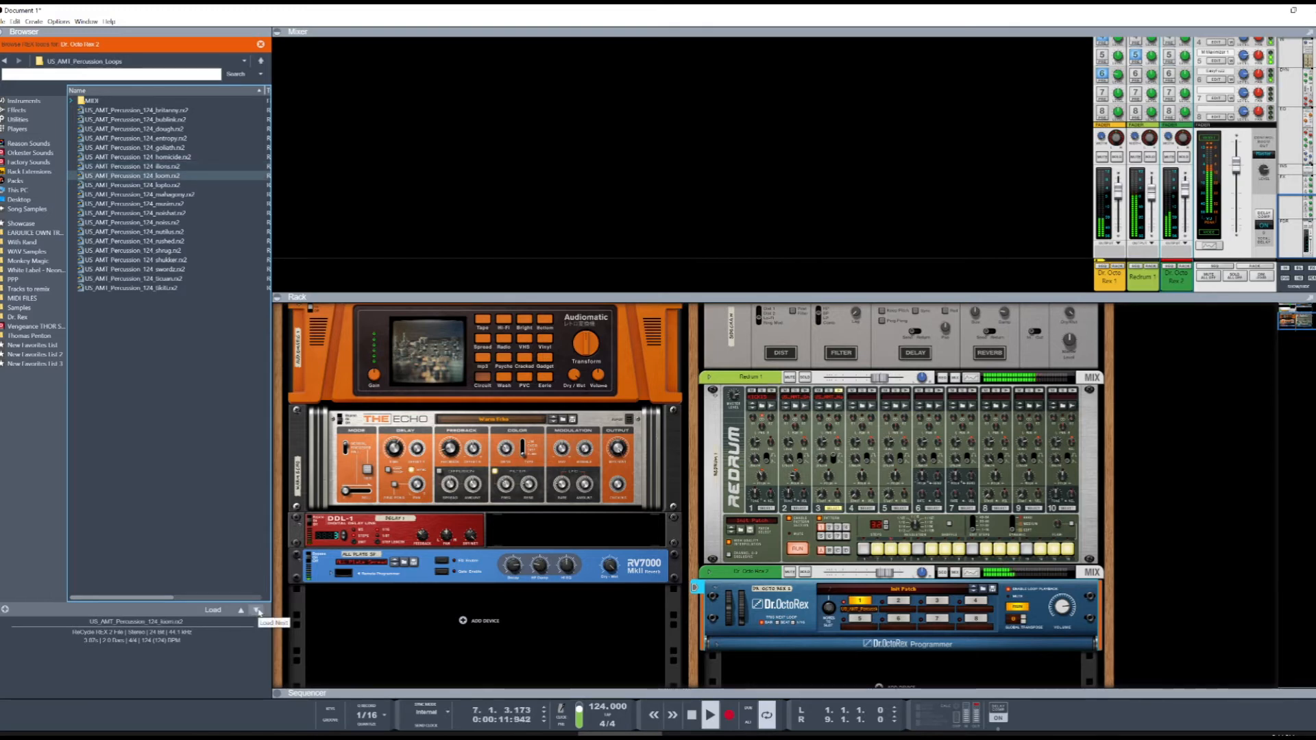
{"action": "left_click", "coordinate": [257, 611]}
{"action": "left_click", "coordinate": [257, 610]}
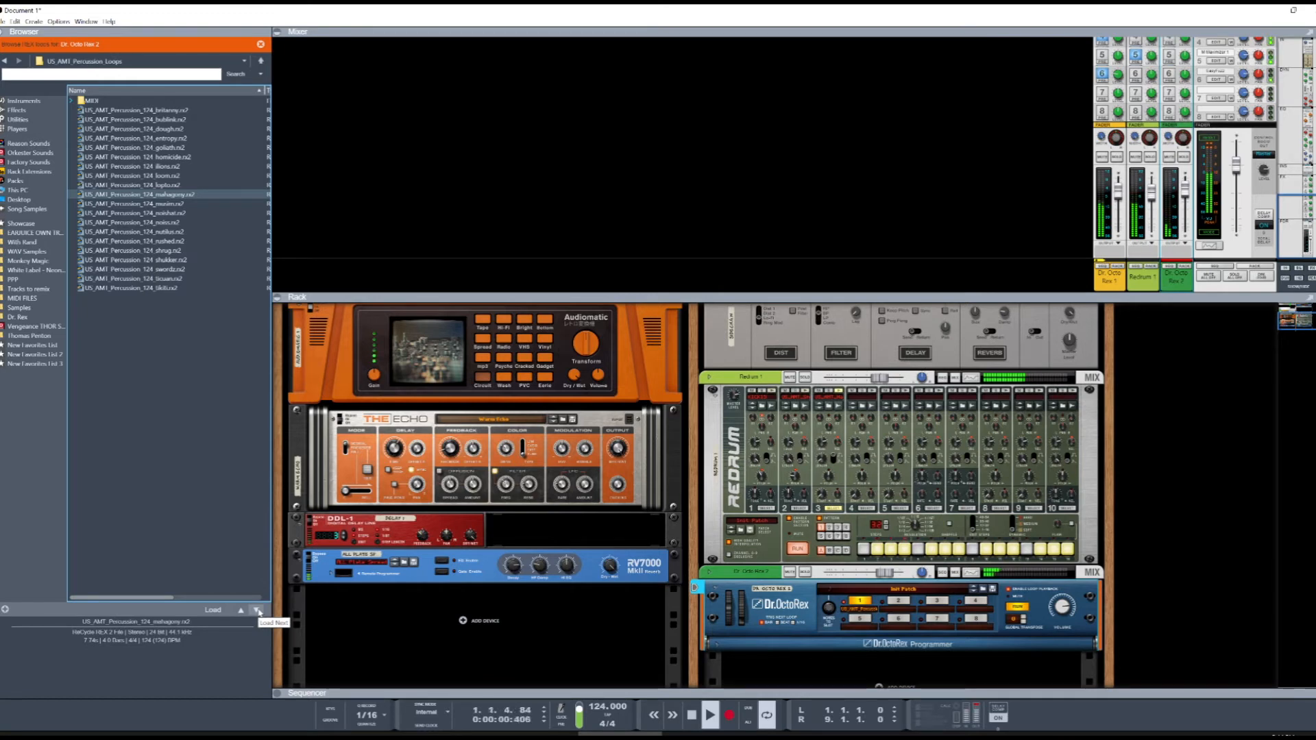
{"action": "left_click", "coordinate": [257, 611]}
{"action": "left_click", "coordinate": [257, 611]}
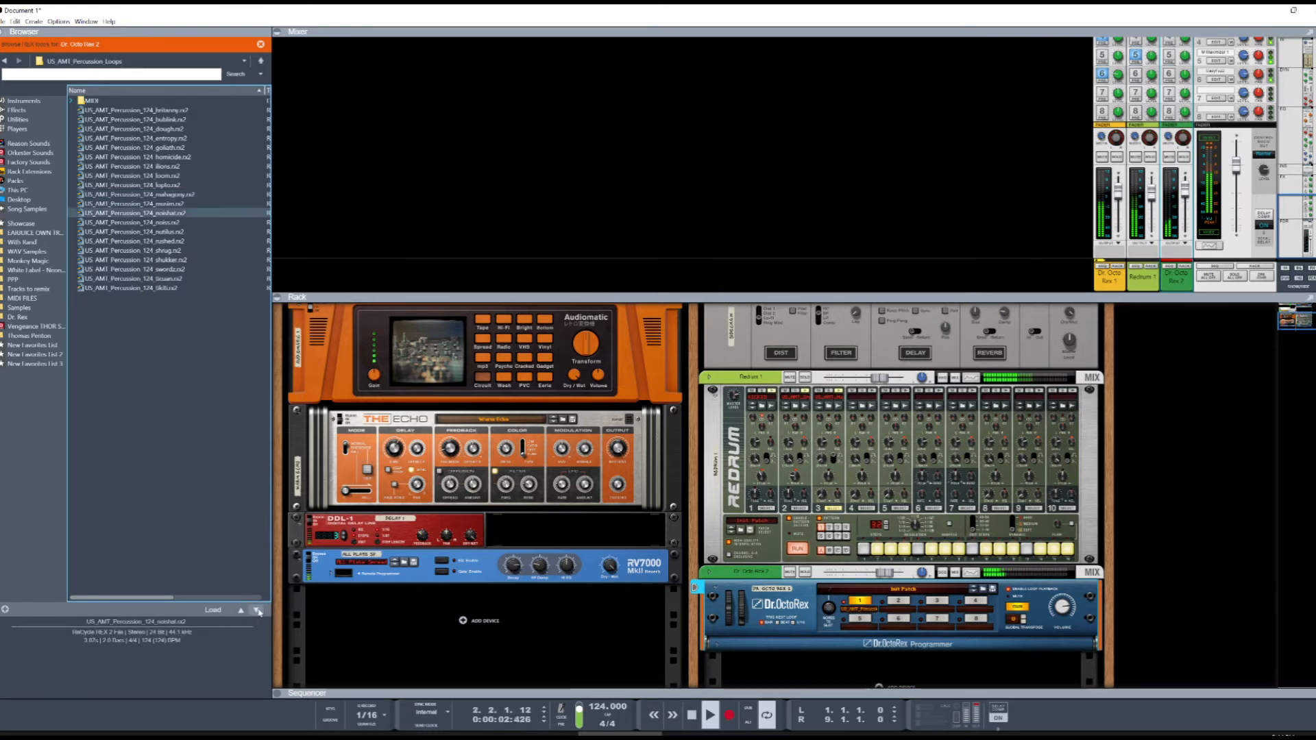
{"action": "left_click", "coordinate": [258, 610]}
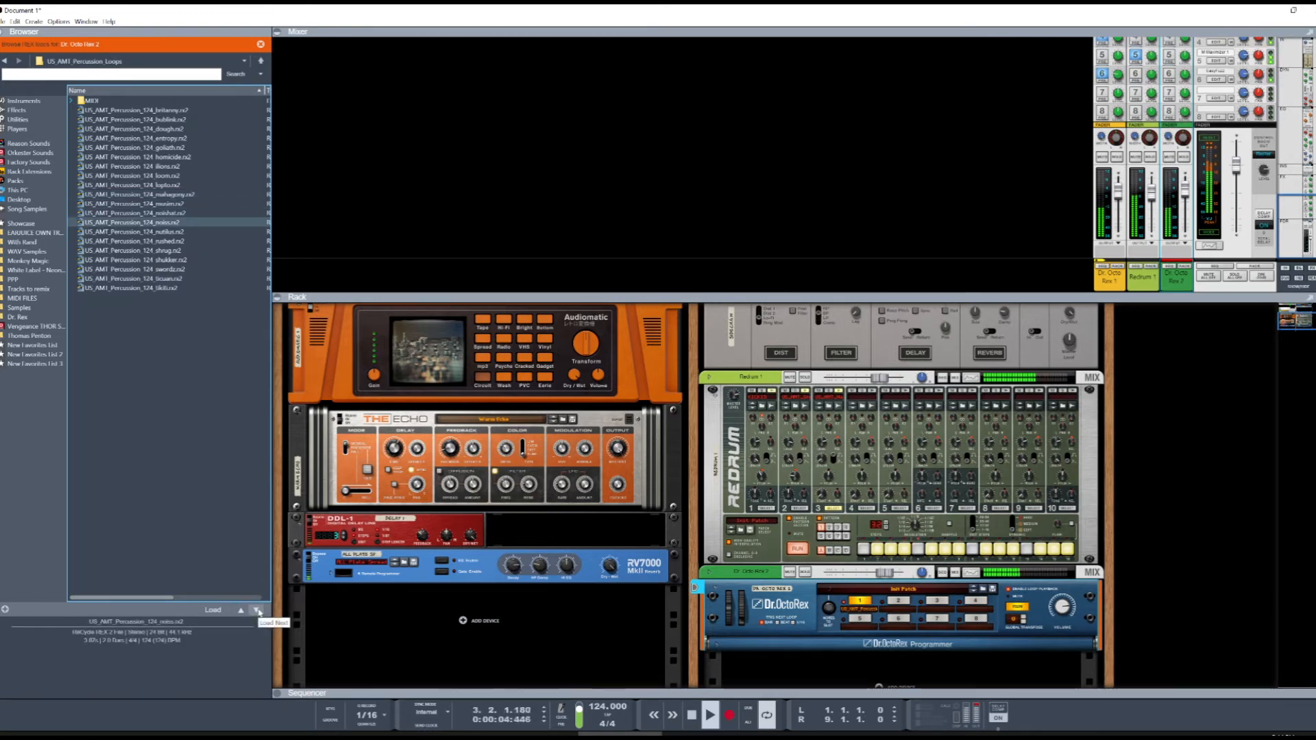
{"action": "left_click", "coordinate": [258, 611]}
{"action": "left_click", "coordinate": [257, 610]}
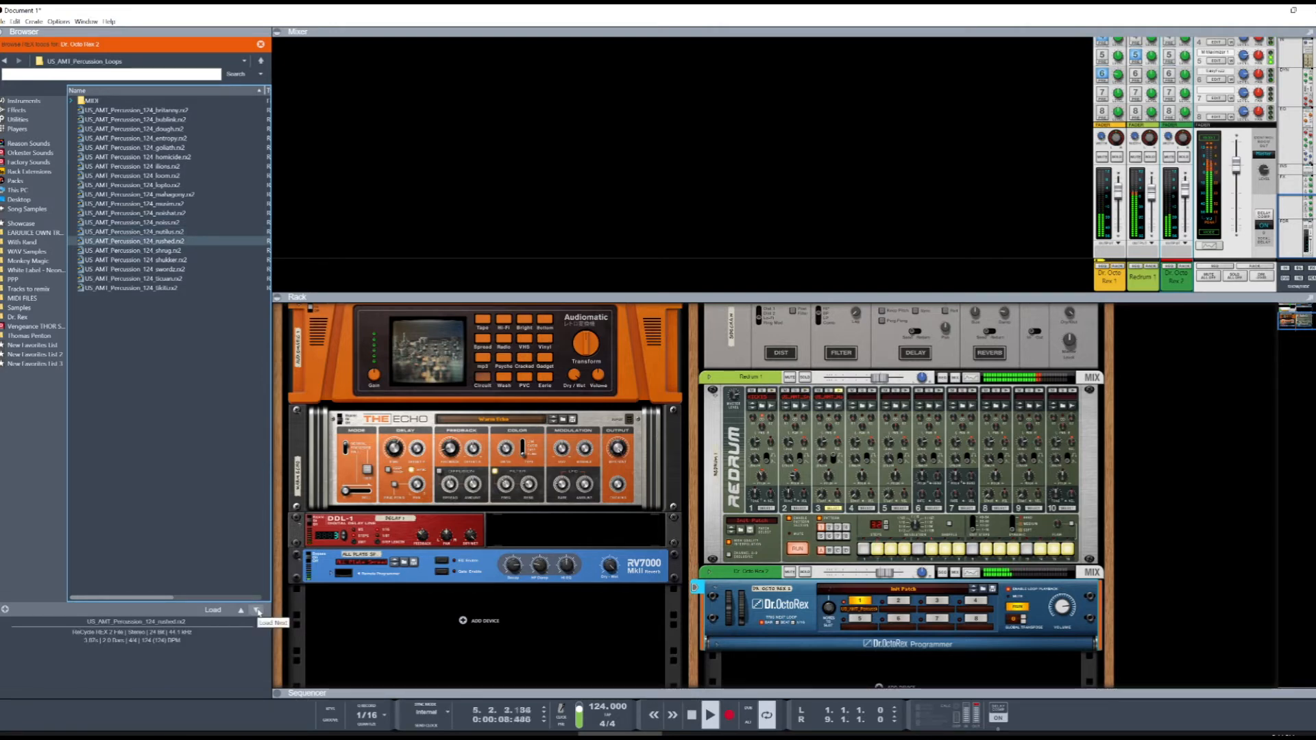
{"action": "left_click", "coordinate": [258, 611]}
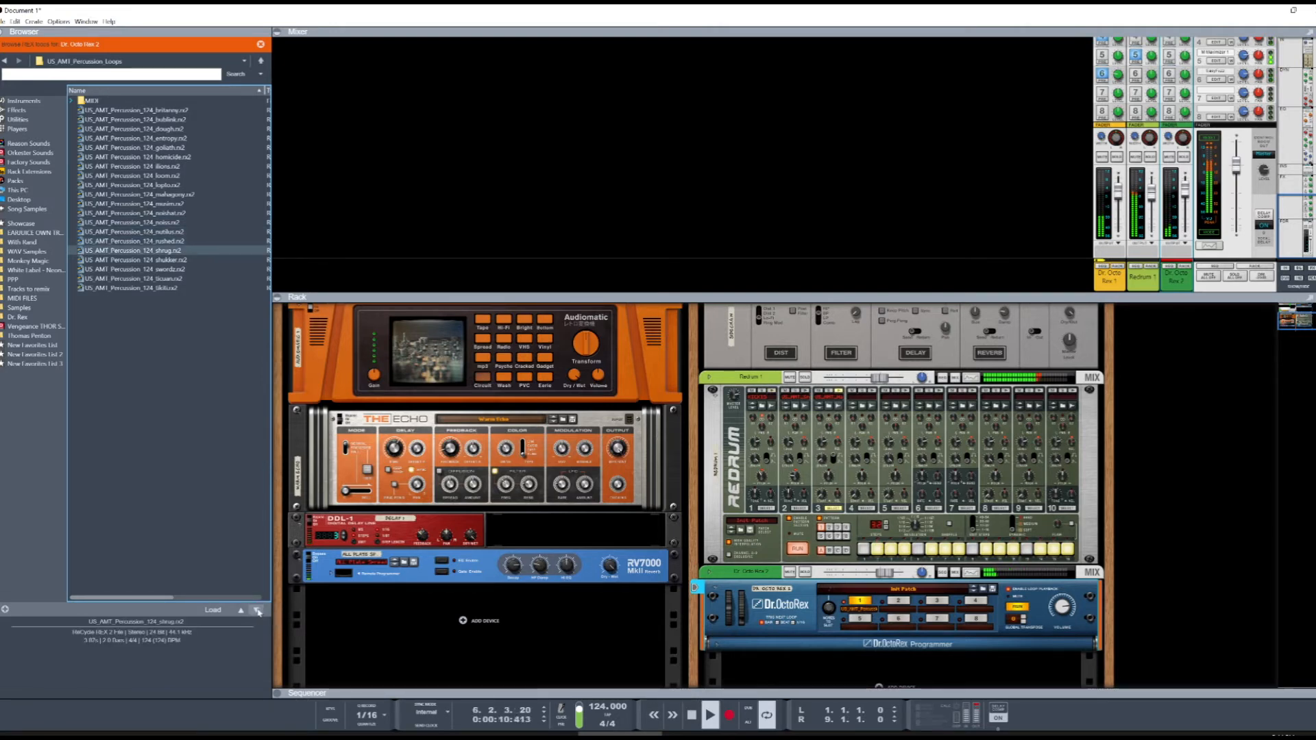
Step: Compare the goliath loop with entropy, settle on entropy for Dr. Octo Rex 2, and lower its channel fader slightly
{"action": "left_click", "coordinate": [166, 148]}
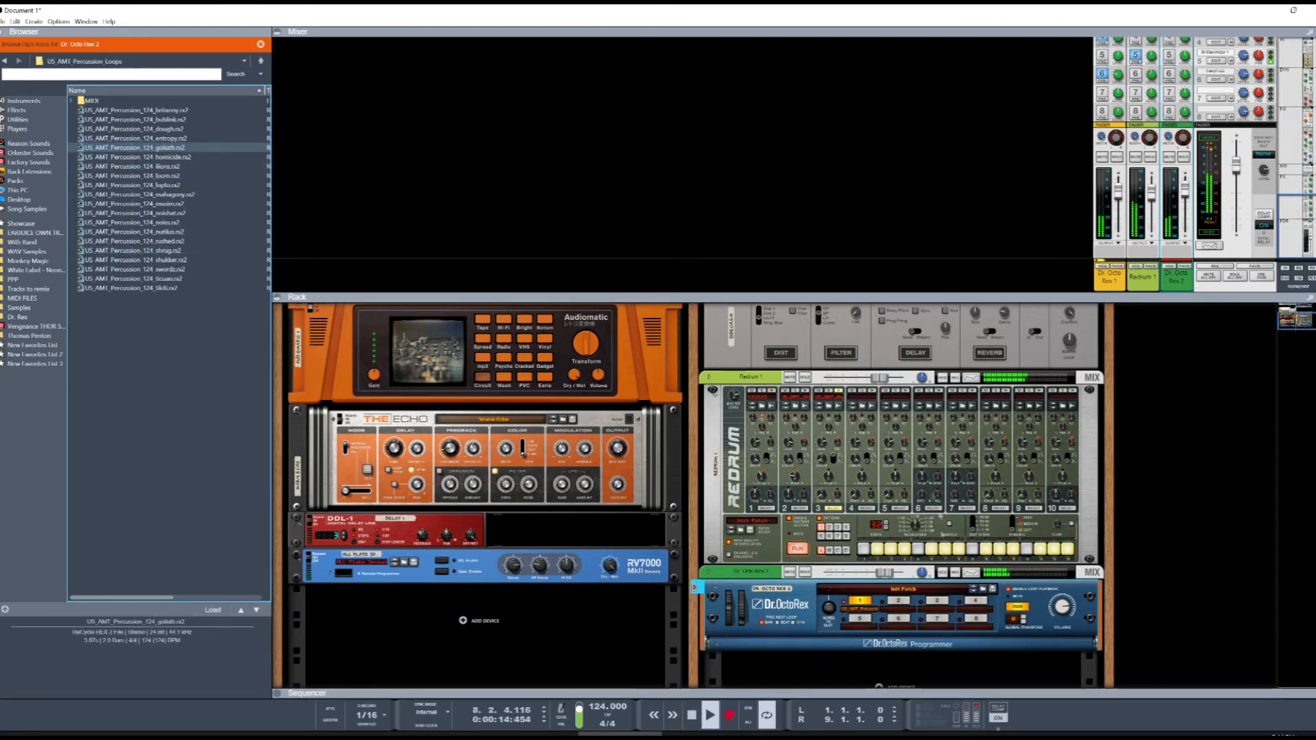
{"action": "left_click", "coordinate": [241, 610]}
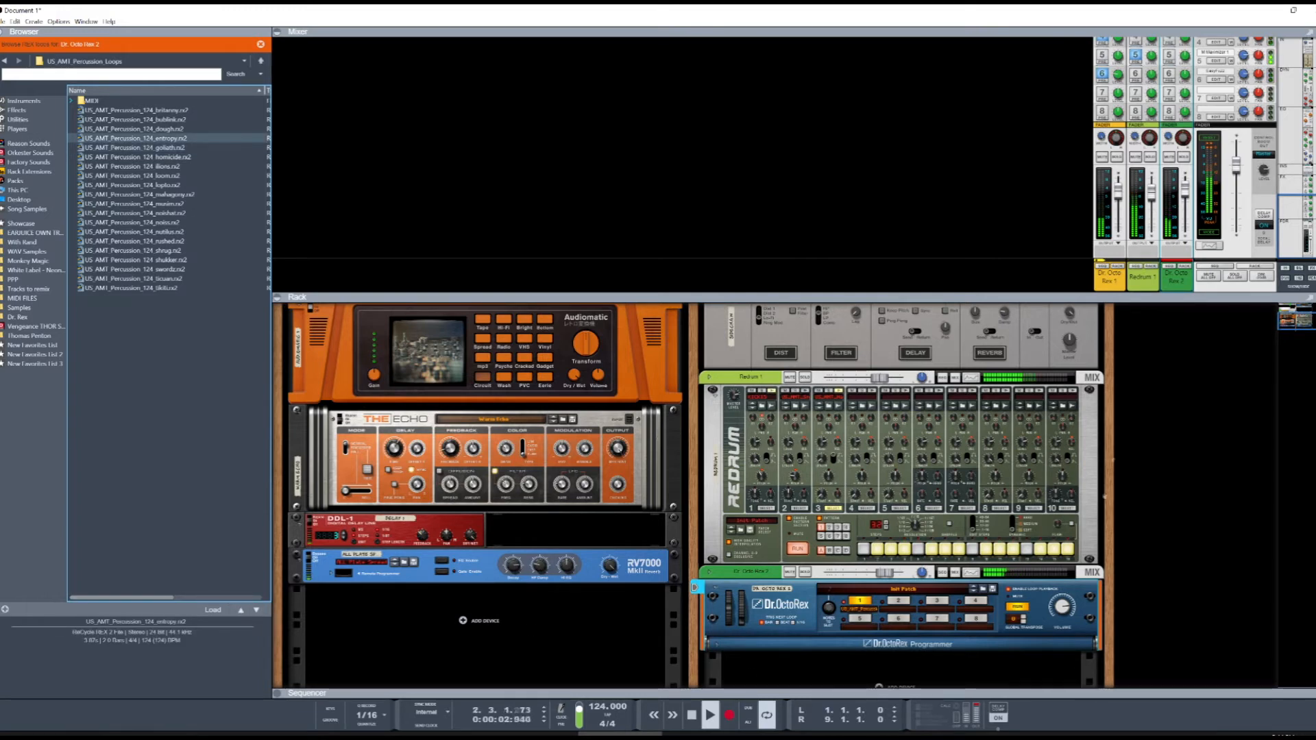
{"action": "mouse_move", "coordinate": [1183, 193]}
{"action": "left_mouse_down"}
{"action": "mouse_move", "coordinate": [1185, 212]}
{"action": "mouse_move", "coordinate": [1185, 197]}
{"action": "left_mouse_up"}
Step: Solo the Dr. Octo Rex 2 channel and enable its FX sends 1 and 3
{"action": "left_click", "coordinate": [1184, 158]}
{"action": "scroll", "coordinate": [1167, 82], "scroll_direction": "up", "scroll_amount": 5}
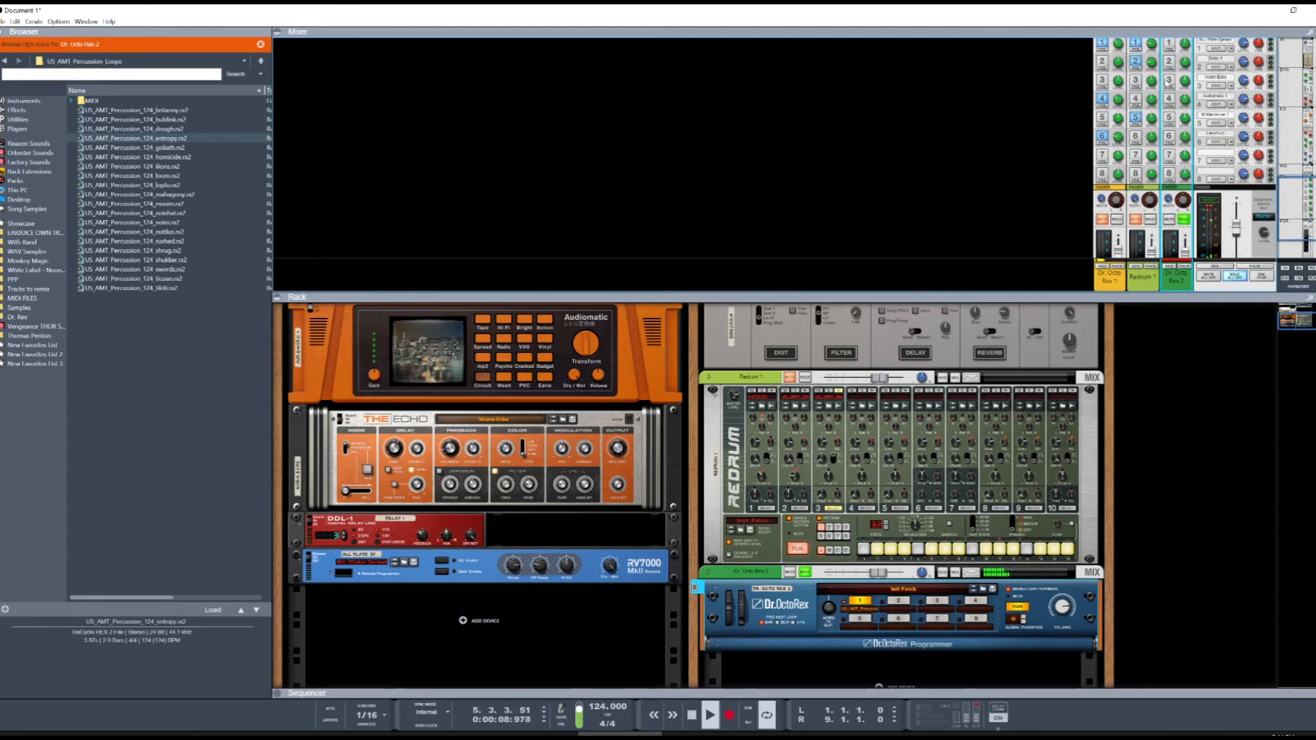
{"action": "left_click", "coordinate": [1169, 107]}
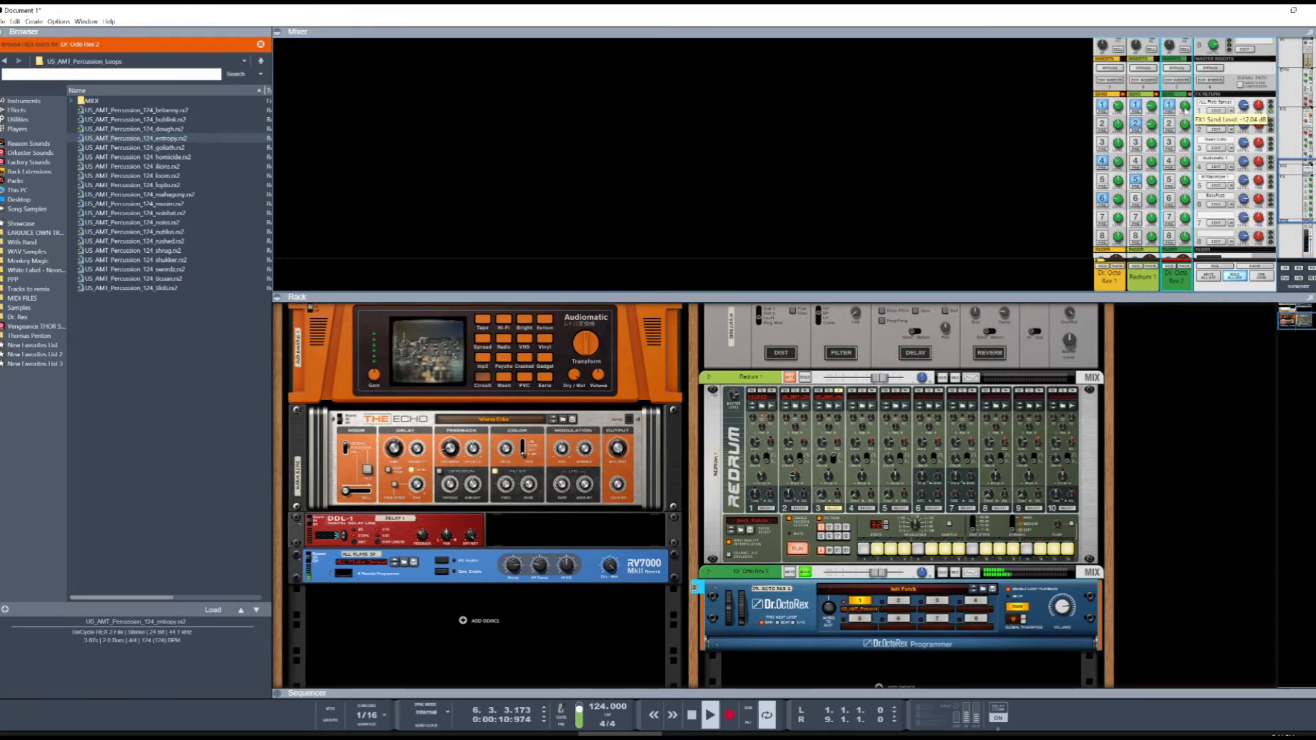
{"action": "left_click", "coordinate": [1169, 142]}
Step: Open the device options of Dr. Octo Rex 2 and go to its effects choices
{"action": "scroll", "coordinate": [858, 513], "scroll_direction": "down", "scroll_amount": 2}
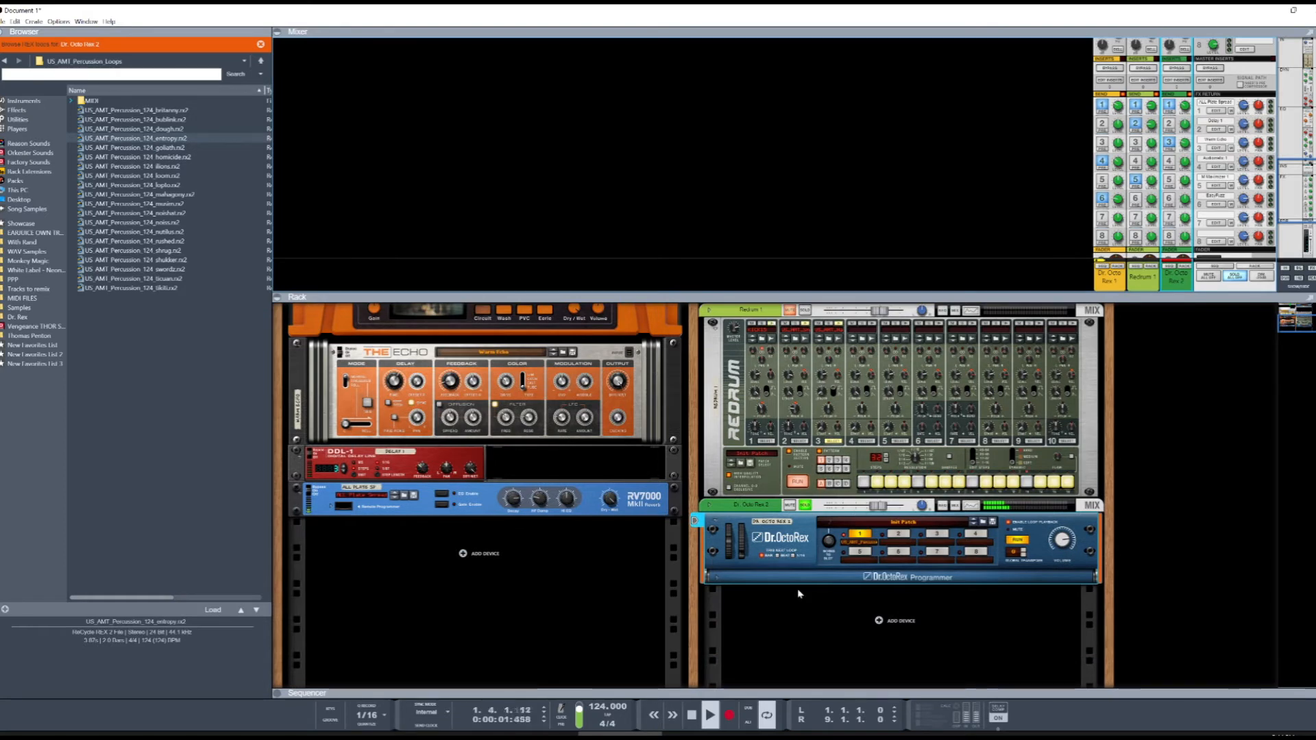
{"action": "right_click", "coordinate": [812, 573]}
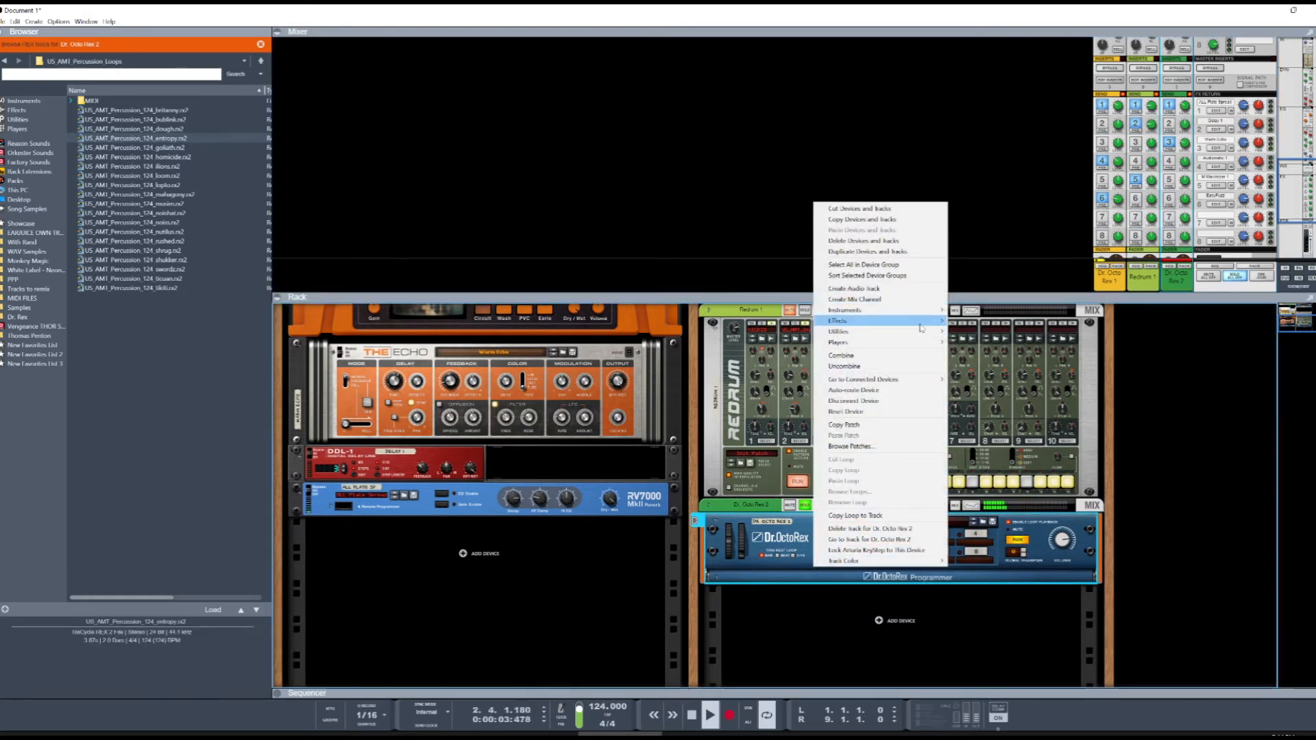
Step: Add an RV7000 MkII Reverb to the Dr. Octo Rex 2 and adjust the reverb's dry/wet mix
{"action": "mouse_move", "coordinate": [932, 320]}
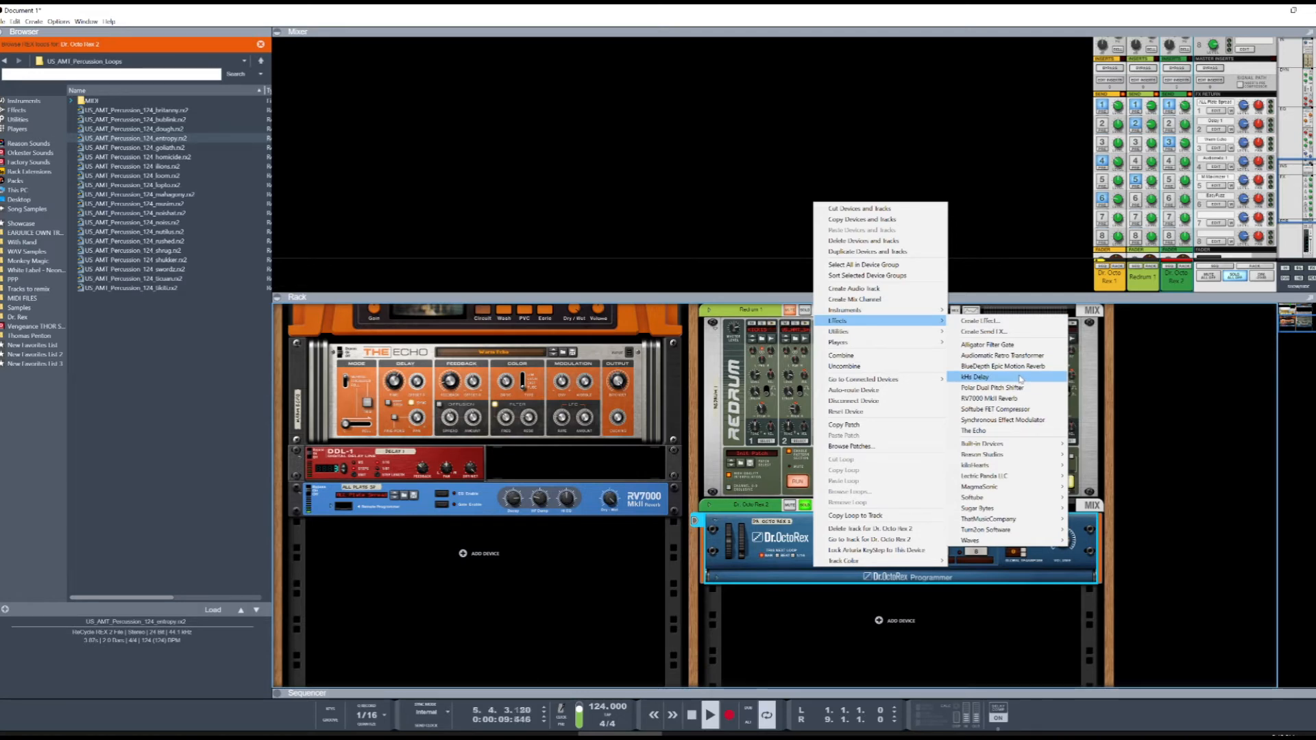
{"action": "left_click", "coordinate": [994, 399]}
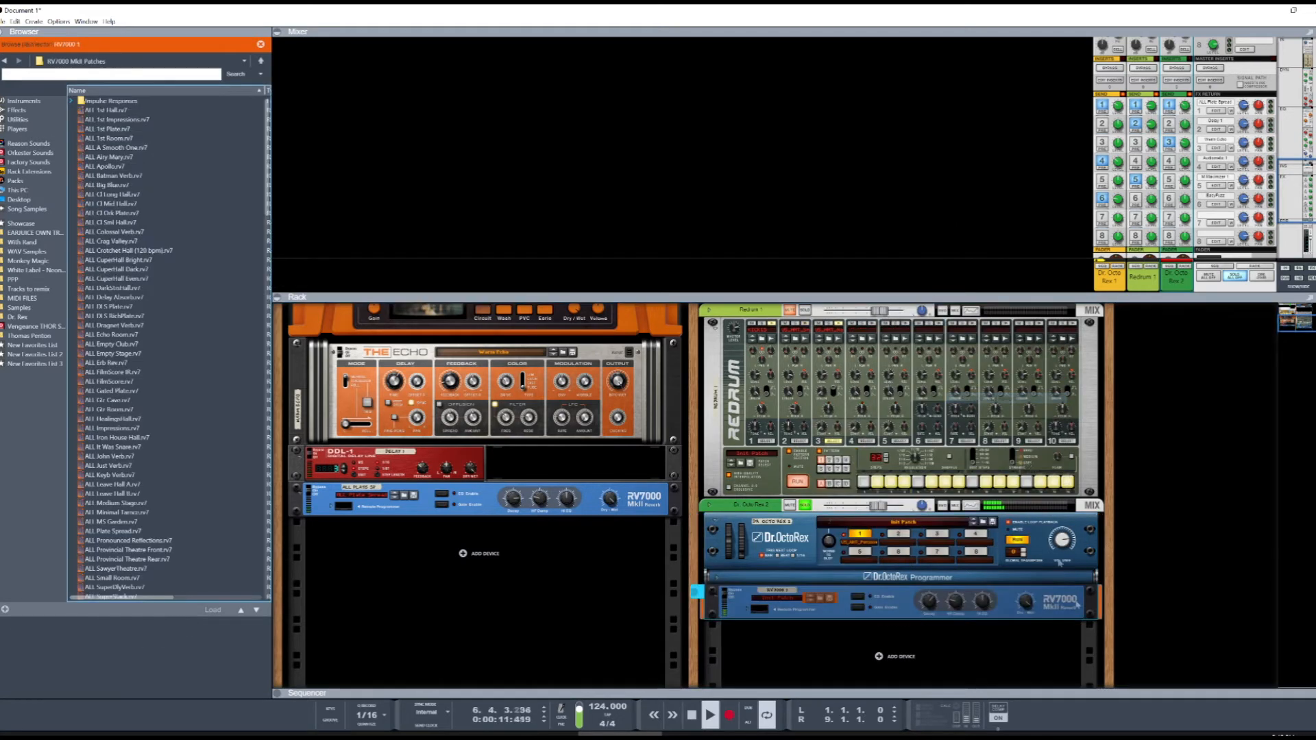
{"action": "left_click", "coordinate": [1028, 609]}
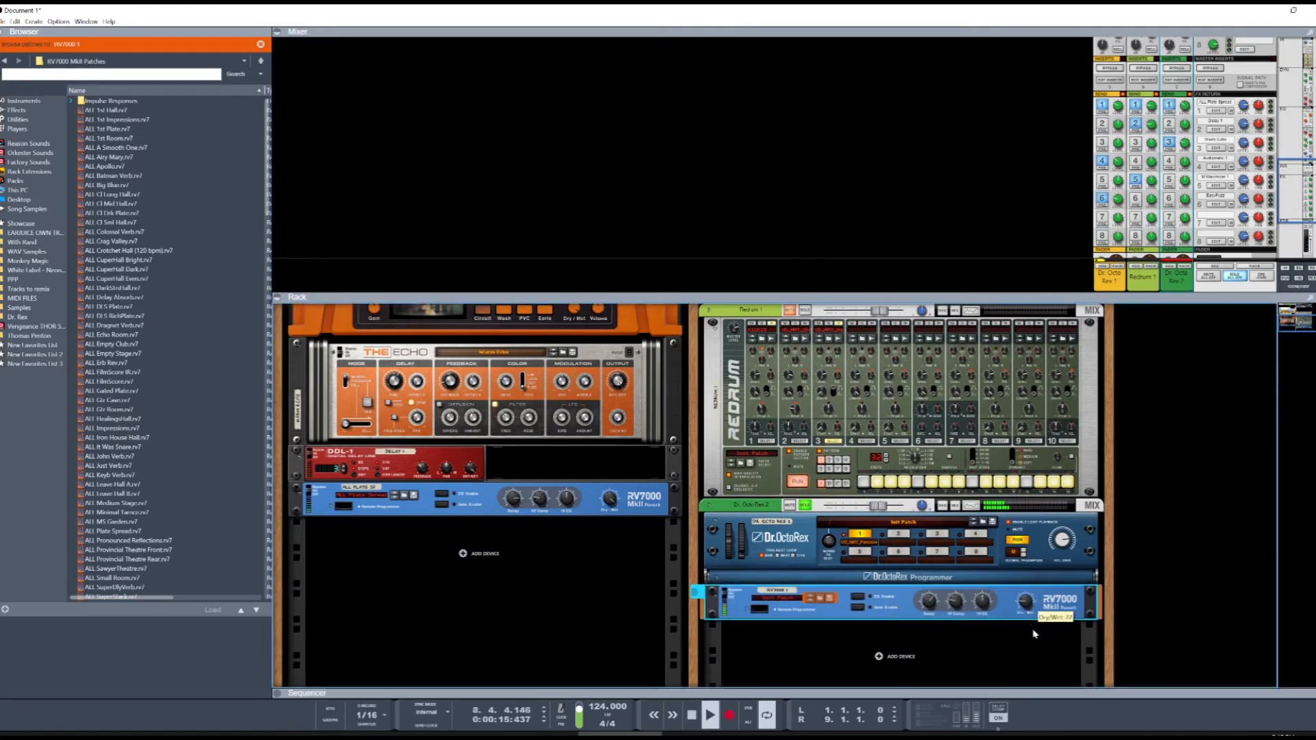
Step: Step through the new reverb's patches to ALL 1st Room and fine-tune its dry/wet mix
{"action": "left_click", "coordinate": [815, 599]}
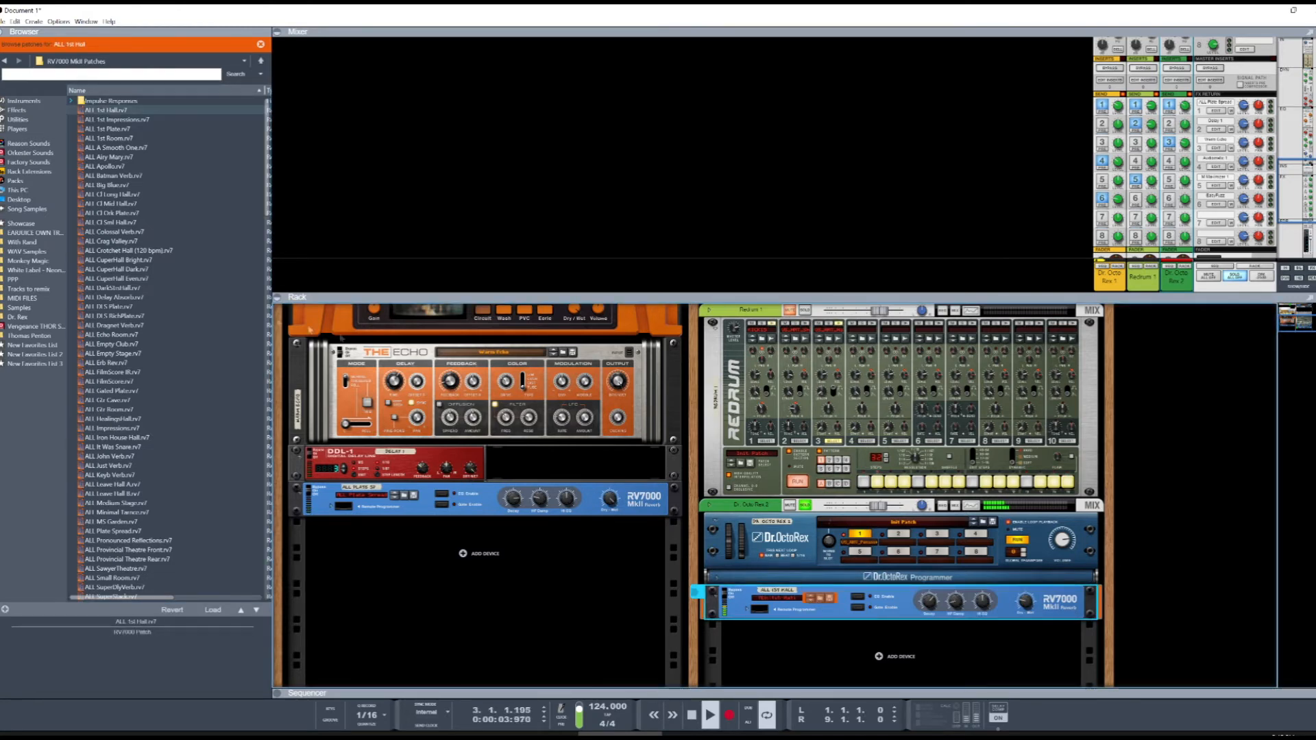
{"action": "left_click", "coordinate": [143, 130]}
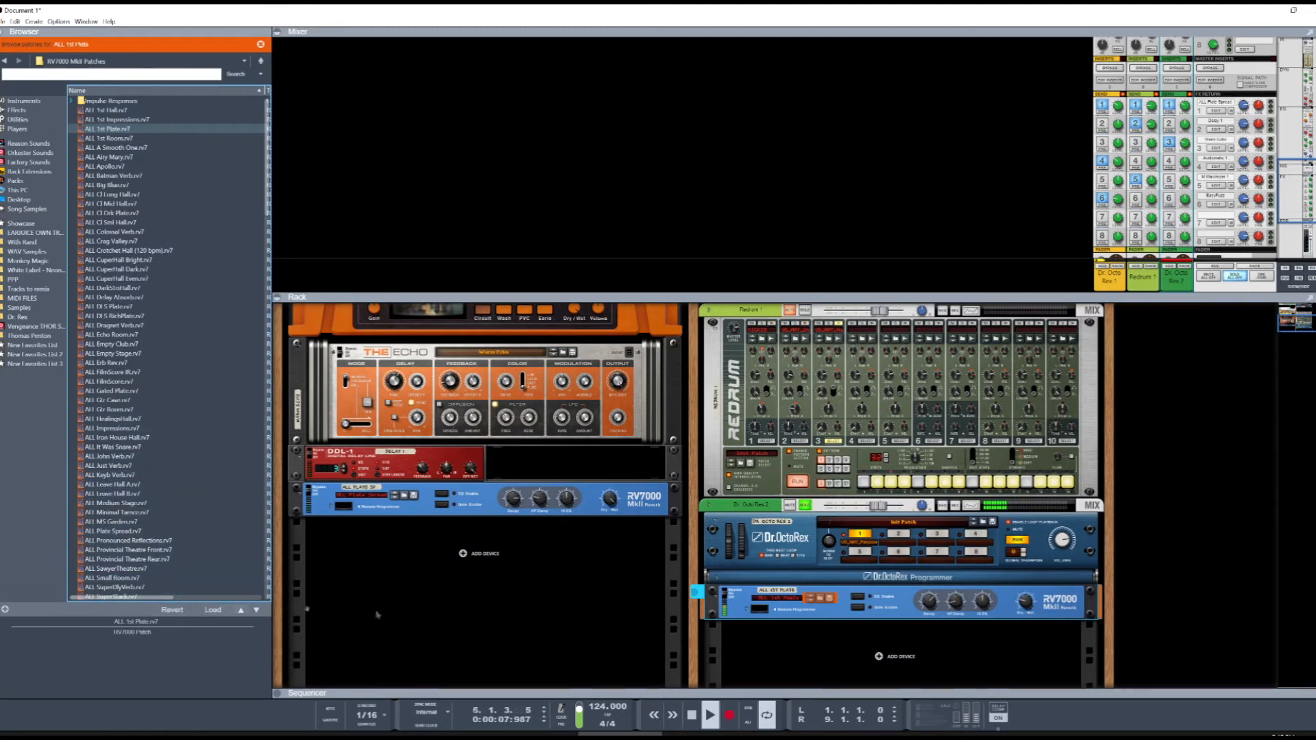
{"action": "left_click", "coordinate": [1024, 602]}
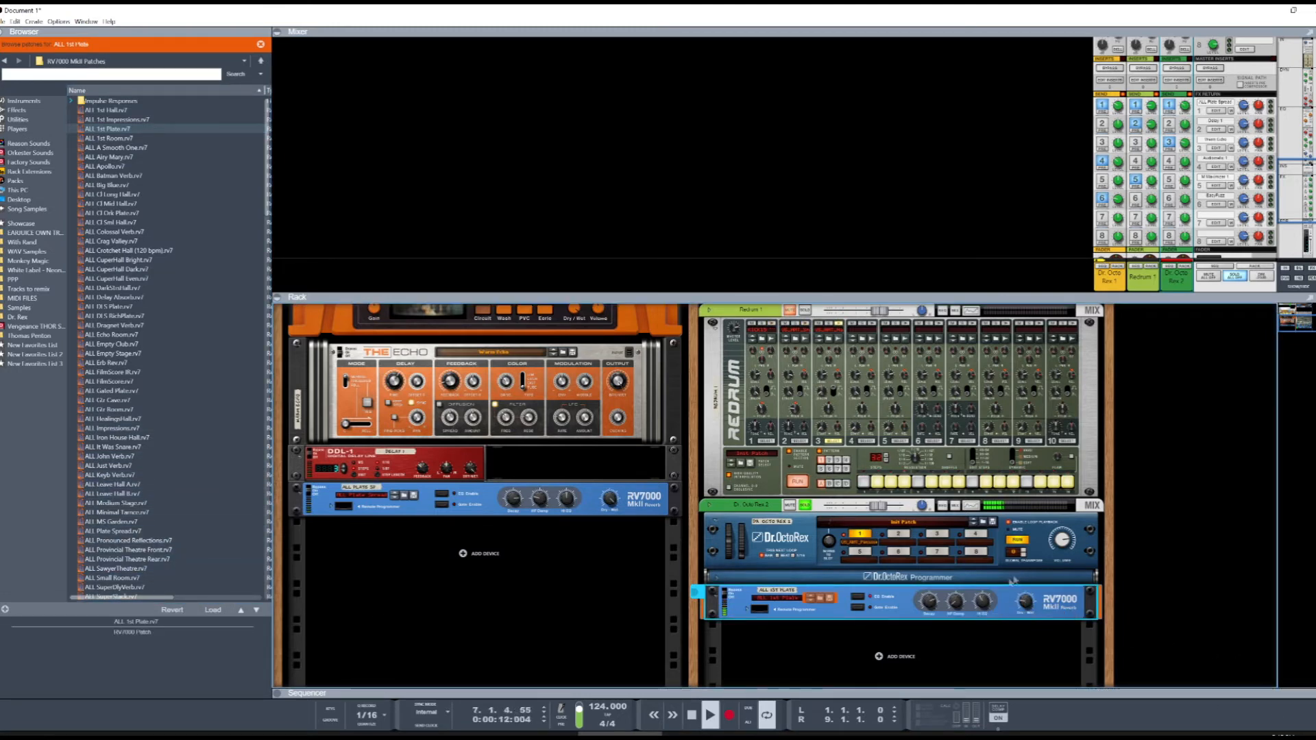
{"action": "left_click", "coordinate": [809, 601]}
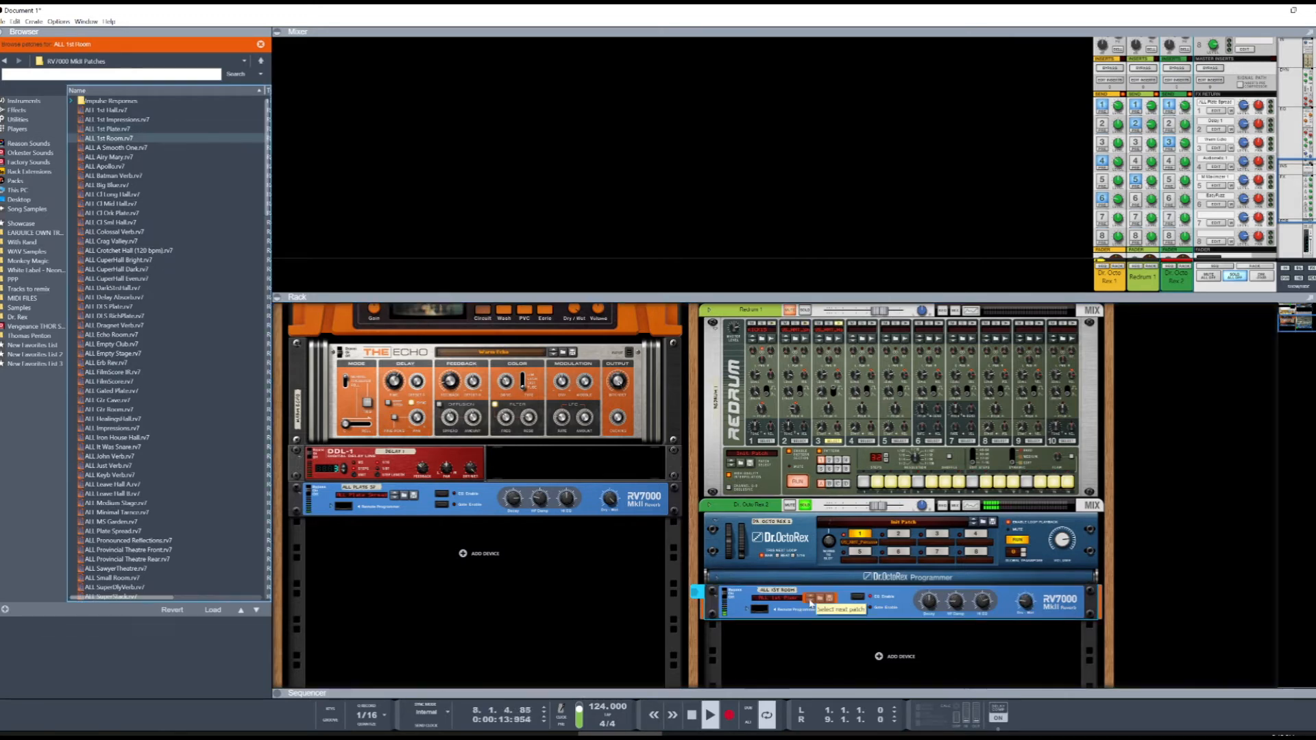
{"action": "left_click", "coordinate": [1030, 602]}
{"action": "left_click_drag", "start_coordinate": [1030, 604], "coordinate": [1026, 604]}
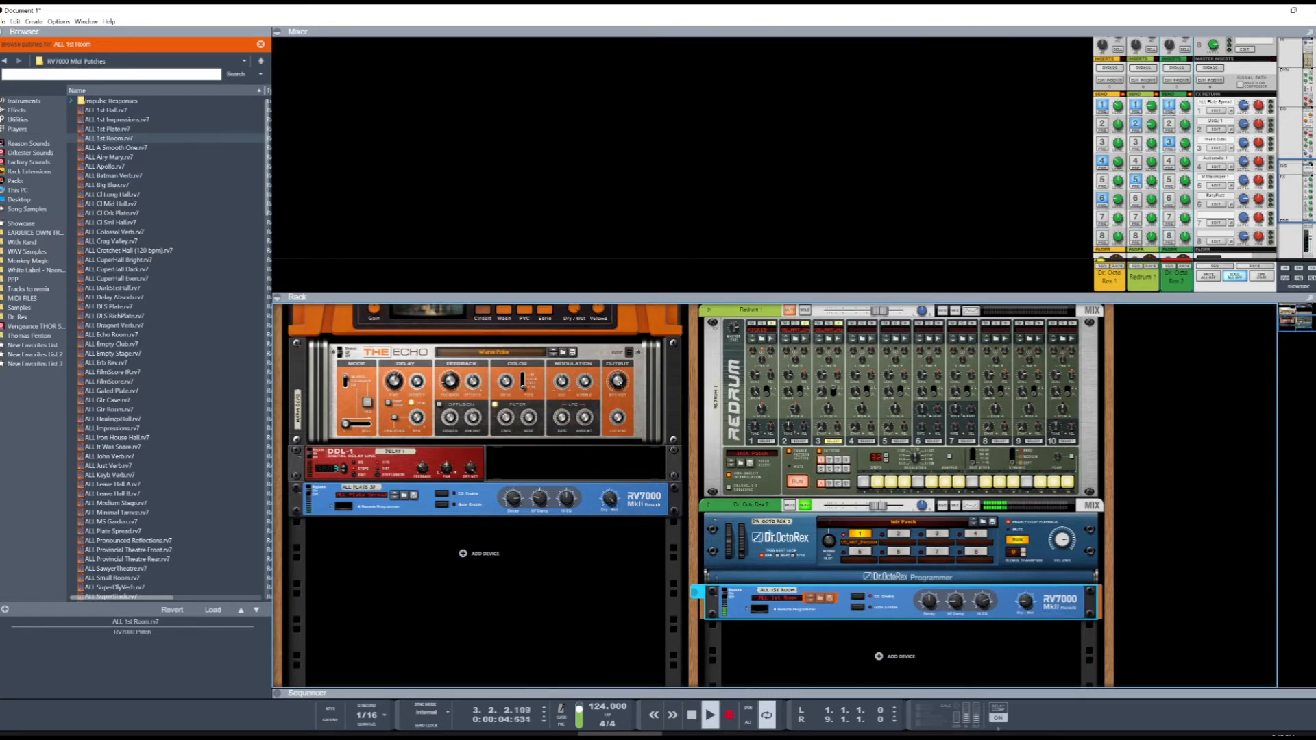
Step: Adjust the Dr. Octo Rex 2 channel's level in the mixer and stop playback
{"action": "scroll", "coordinate": [1197, 171], "scroll_direction": "down", "scroll_amount": 5}
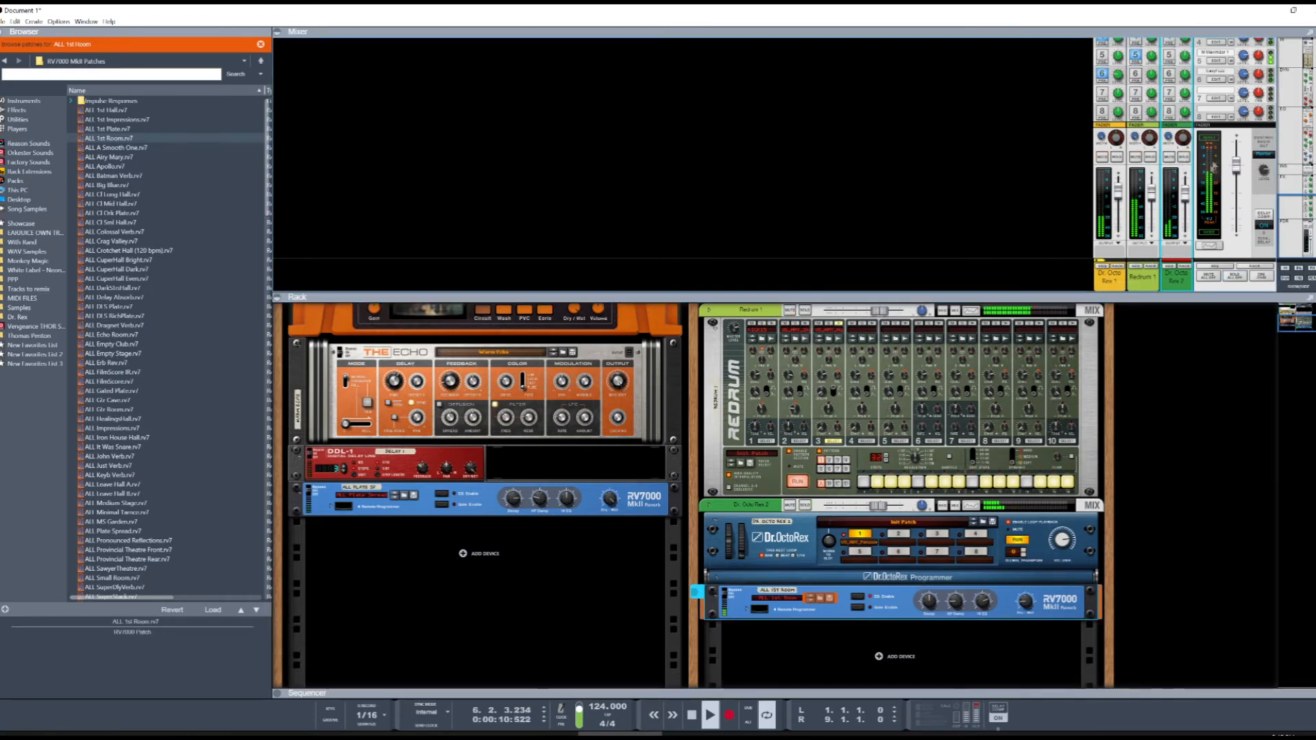
{"action": "left_click_drag", "start_coordinate": [1184, 195], "coordinate": [1185, 195]}
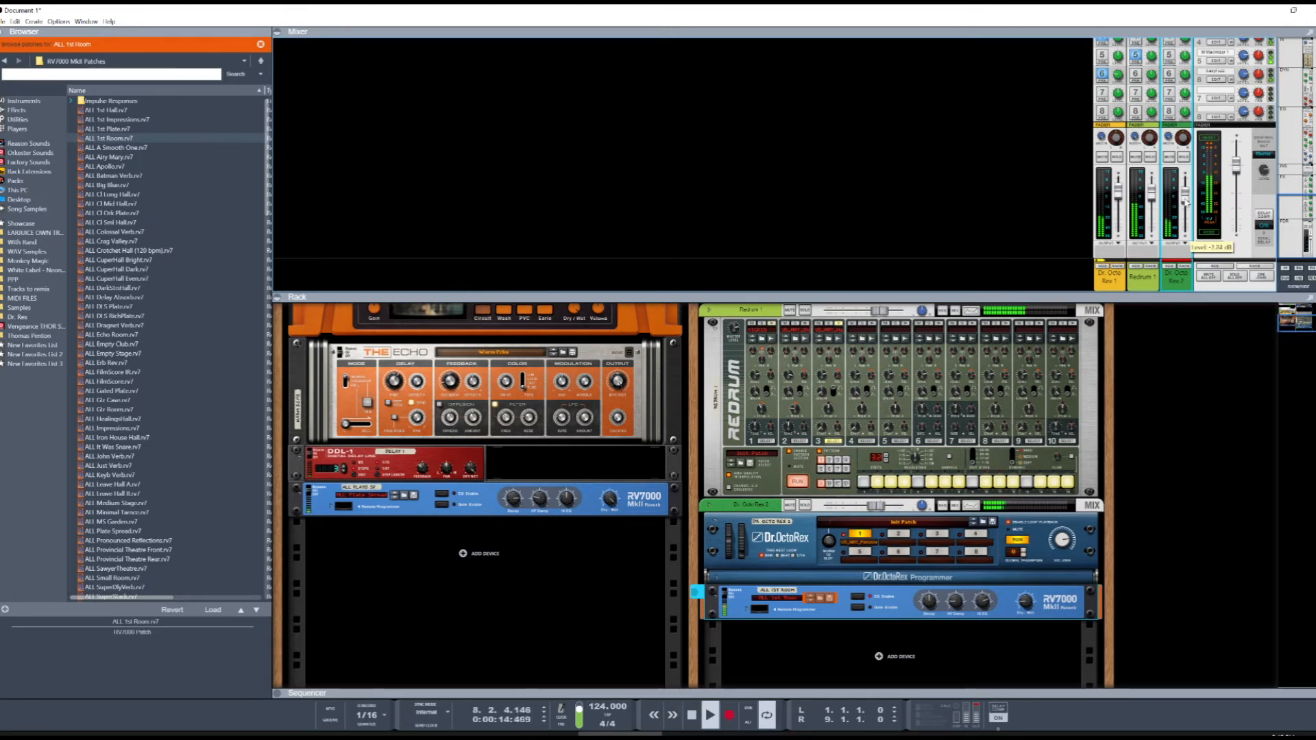
{"action": "key", "text": "space"}
Step: Look through the available instrument devices, including the built-in and Reason Studios synthesizers, samplers and drum machines
{"action": "scroll", "coordinate": [548, 501], "scroll_direction": "down", "scroll_amount": 1}
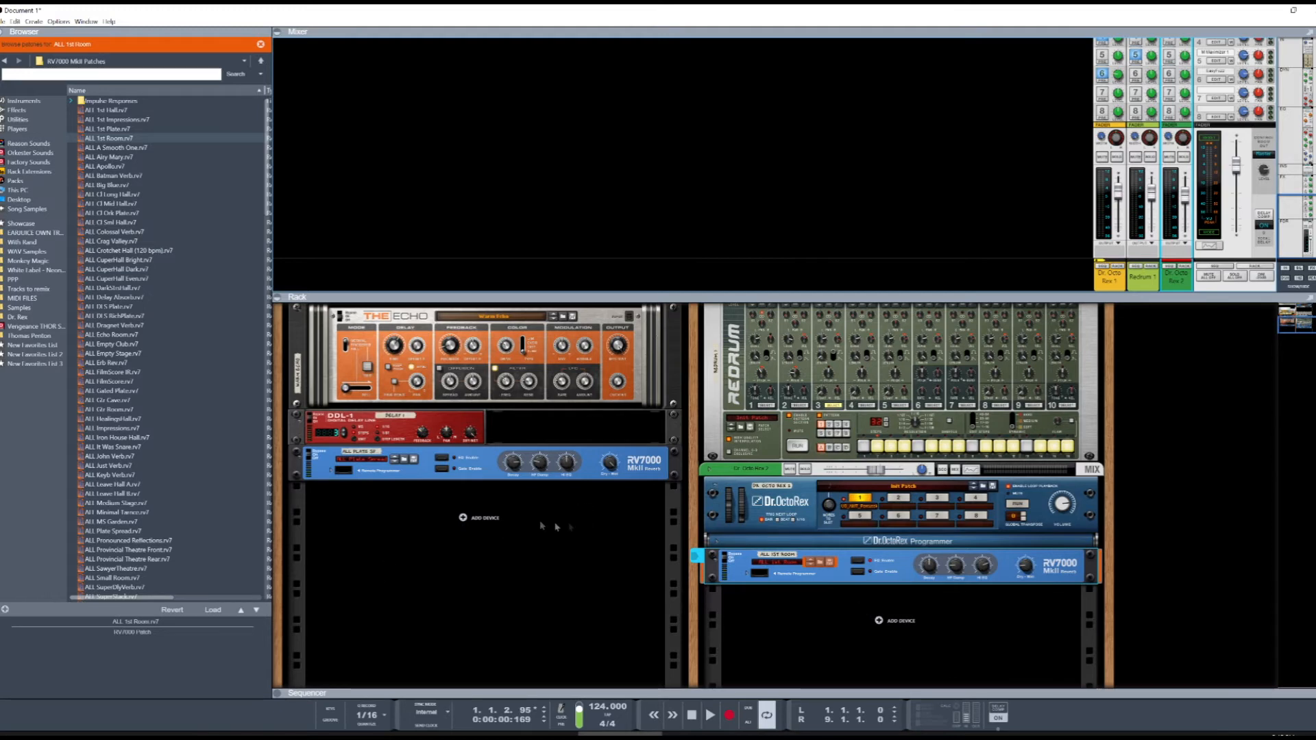
{"action": "left_click_drag", "start_coordinate": [628, 687], "coordinate": [660, 690]}
{"action": "right_click", "coordinate": [470, 518]}
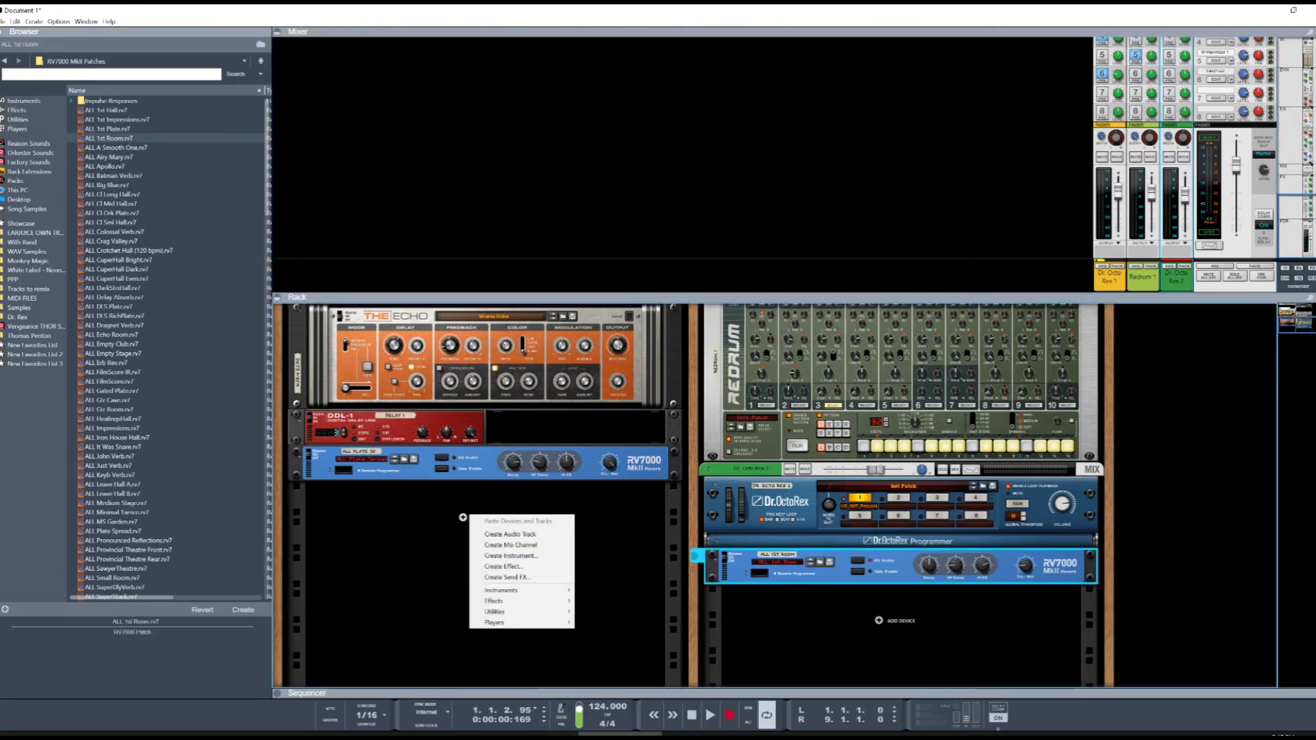
{"action": "mouse_move", "coordinate": [513, 591]}
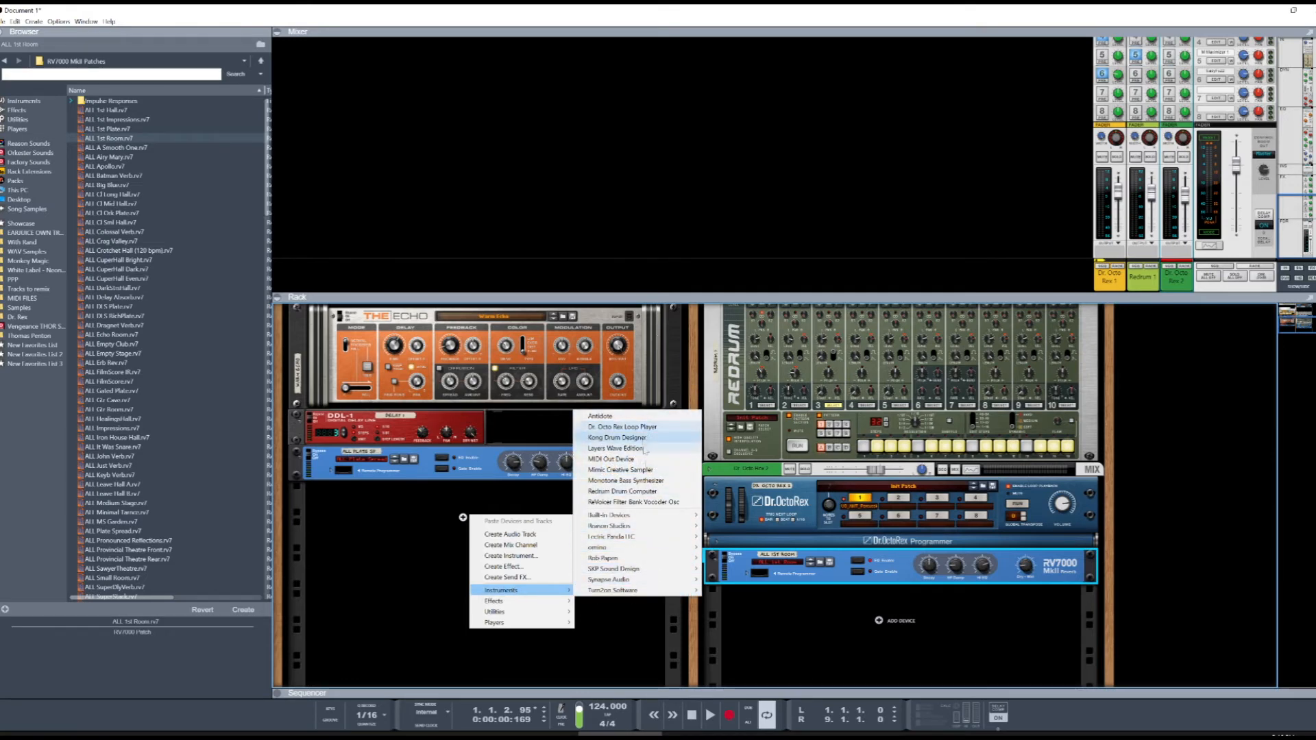
{"action": "left_click", "coordinate": [26, 100]}
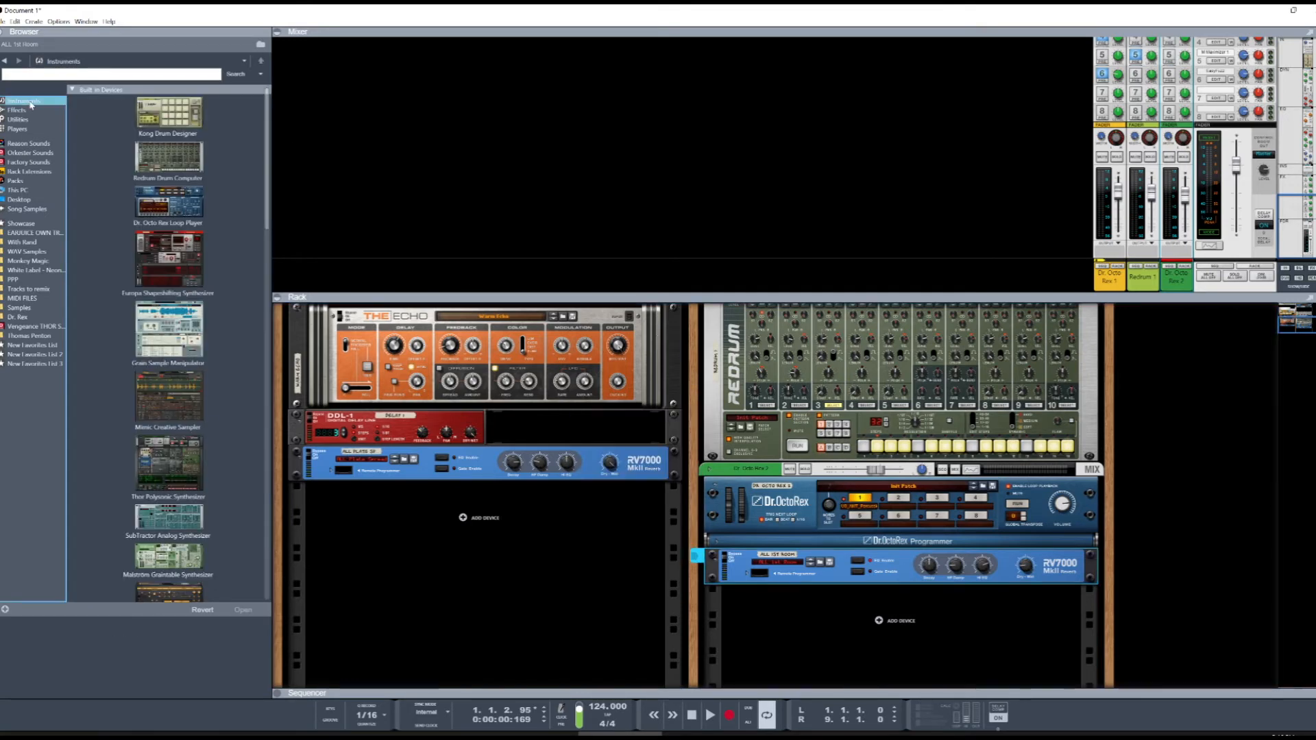
{"action": "left_click", "coordinate": [204, 180]}
{"action": "left_click", "coordinate": [194, 283]}
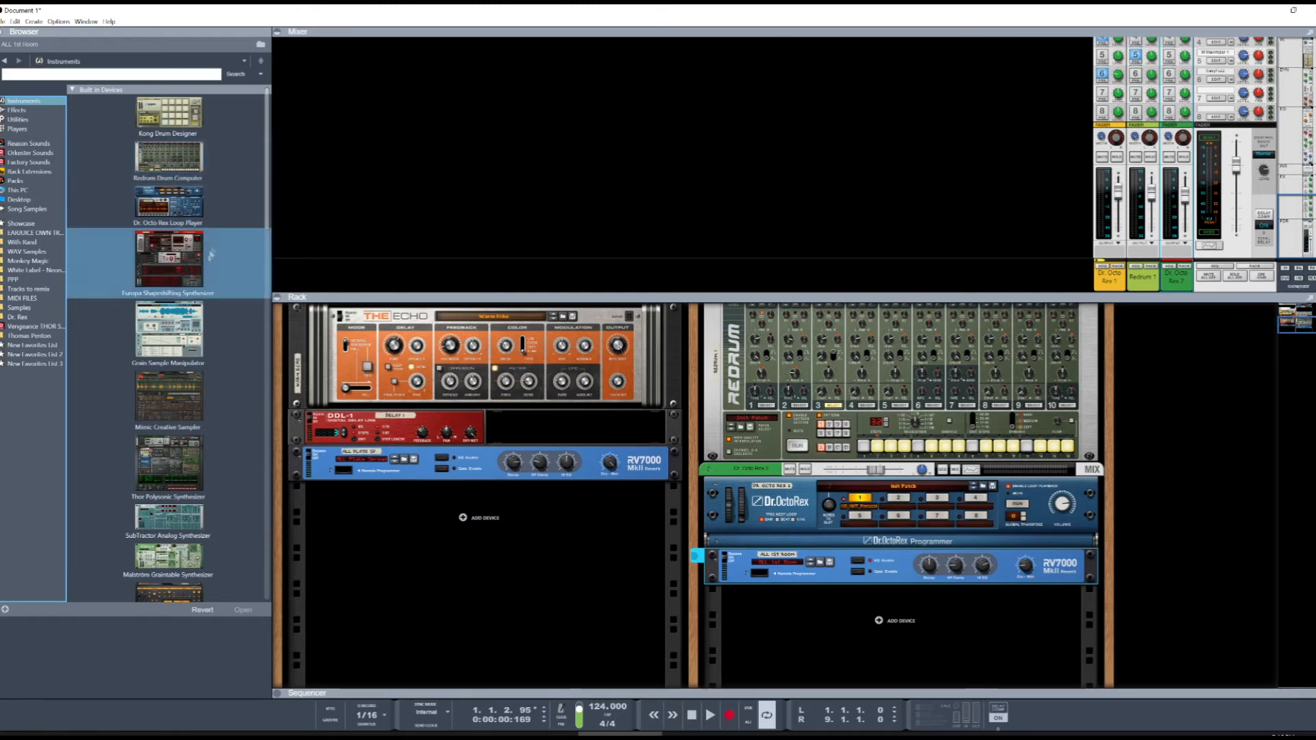
{"action": "left_click", "coordinate": [221, 310]}
{"action": "scroll", "coordinate": [219, 312], "scroll_direction": "down", "scroll_amount": 3}
{"action": "left_click", "coordinate": [221, 314]}
{"action": "scroll", "coordinate": [222, 312], "scroll_direction": "down", "scroll_amount": 14}
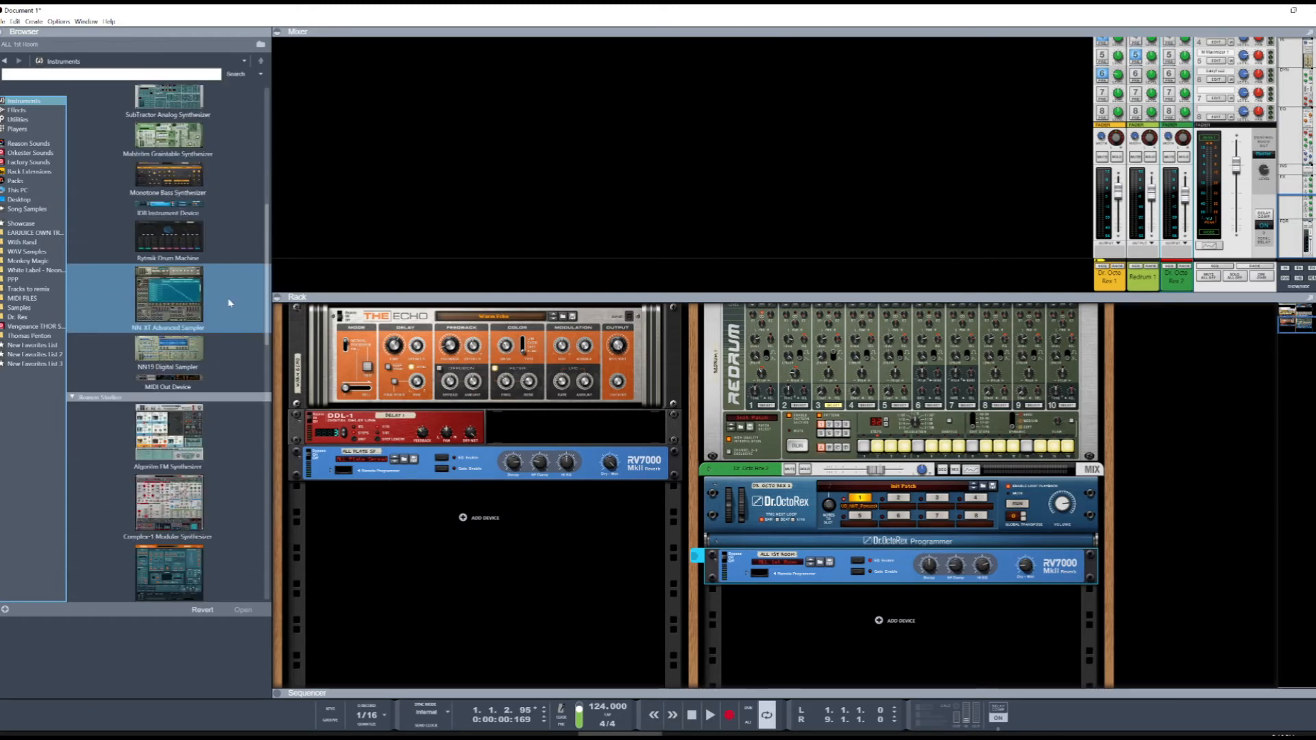
{"action": "scroll", "coordinate": [229, 303], "scroll_direction": "down", "scroll_amount": 8}
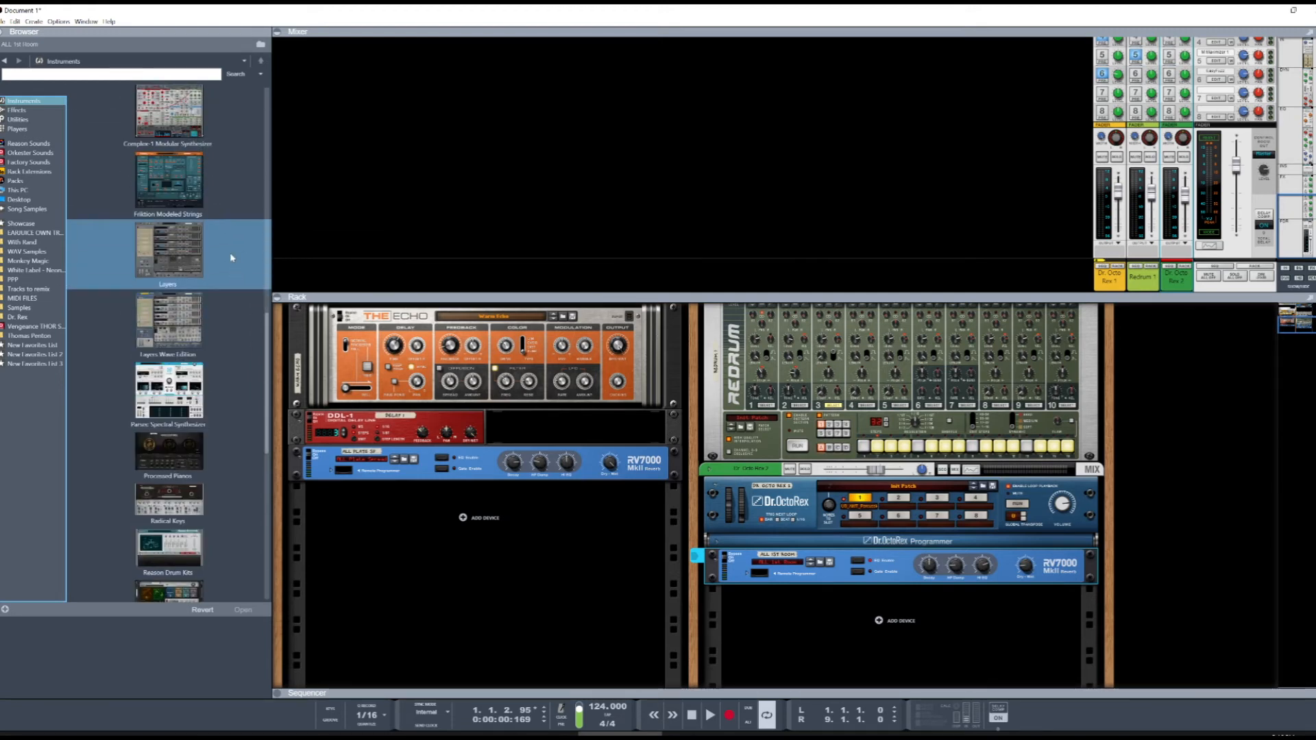
Step: Switch from the sound pack list to Reason+ Companion and browse its Sound Packs collections
{"action": "left_click", "coordinate": [15, 181]}
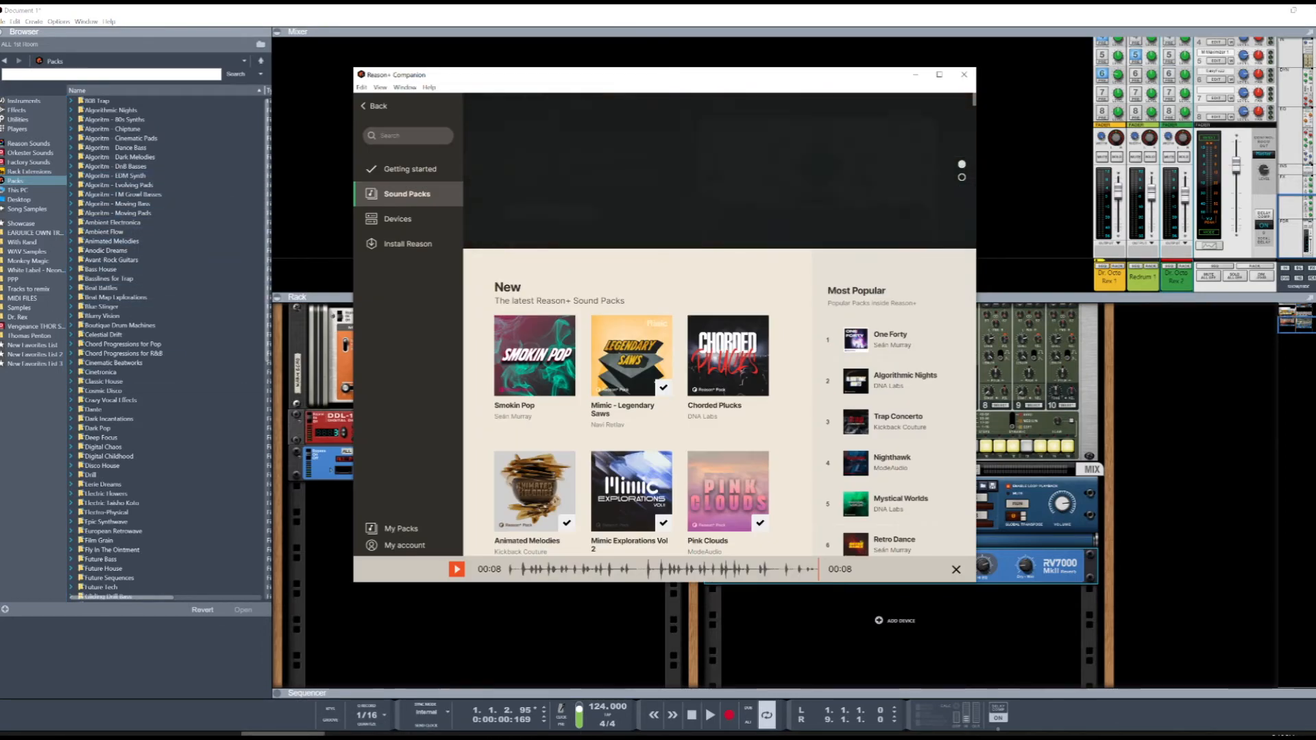
{"action": "left_click", "coordinate": [939, 74]}
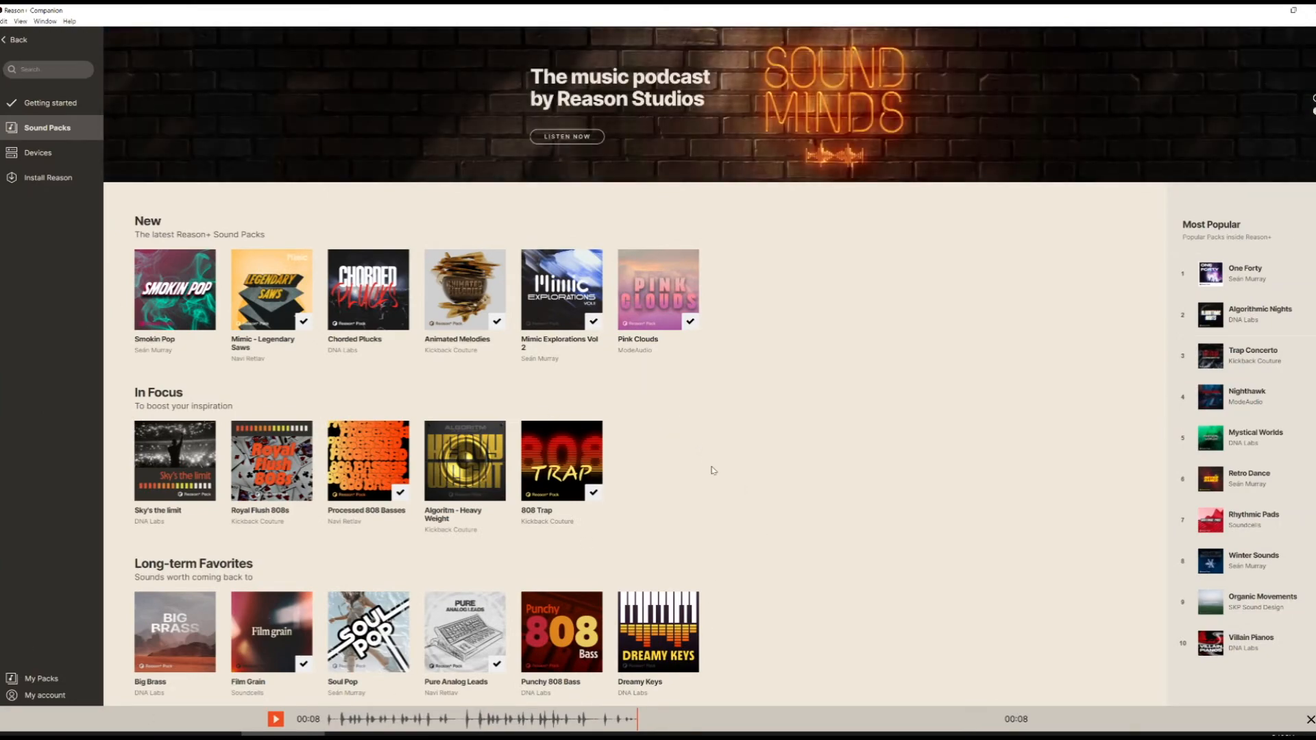
{"action": "scroll", "coordinate": [721, 462], "scroll_direction": "down", "scroll_amount": 10}
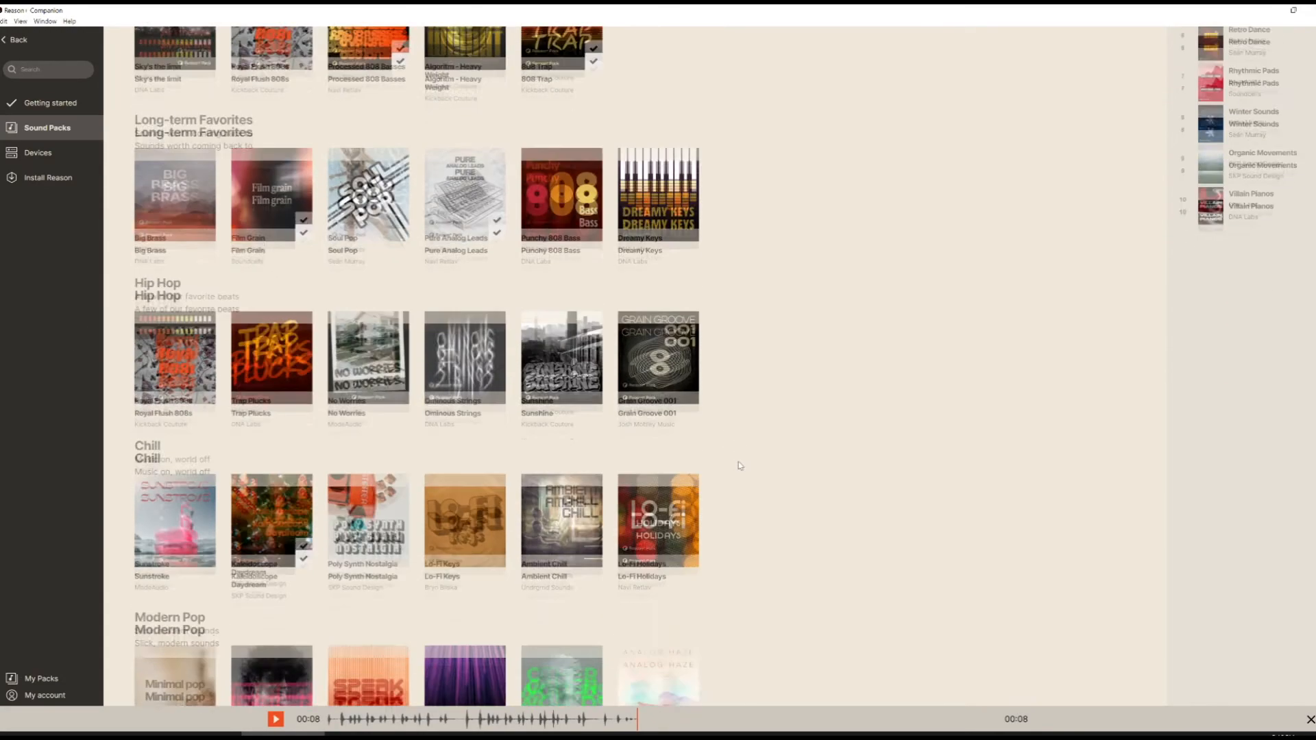
{"action": "scroll", "coordinate": [742, 465], "scroll_direction": "up", "scroll_amount": 5}
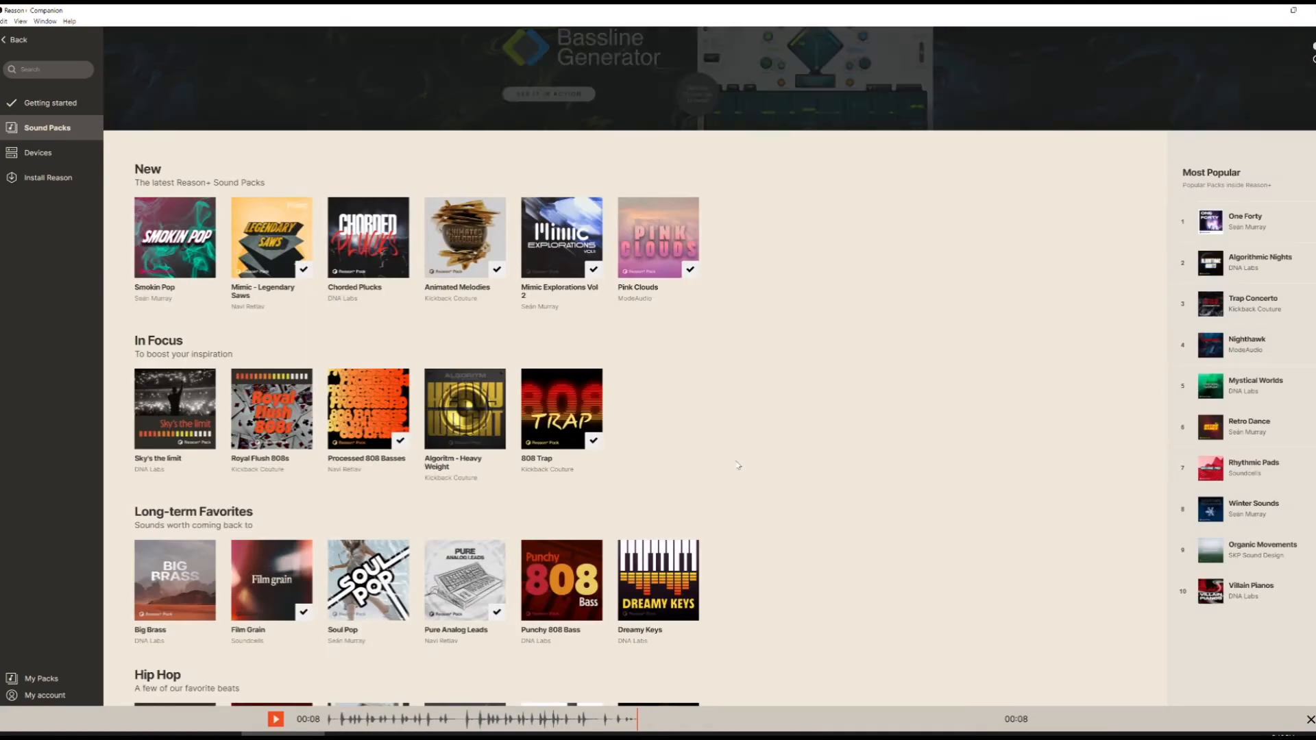
{"action": "scroll", "coordinate": [738, 466], "scroll_direction": "up", "scroll_amount": 1}
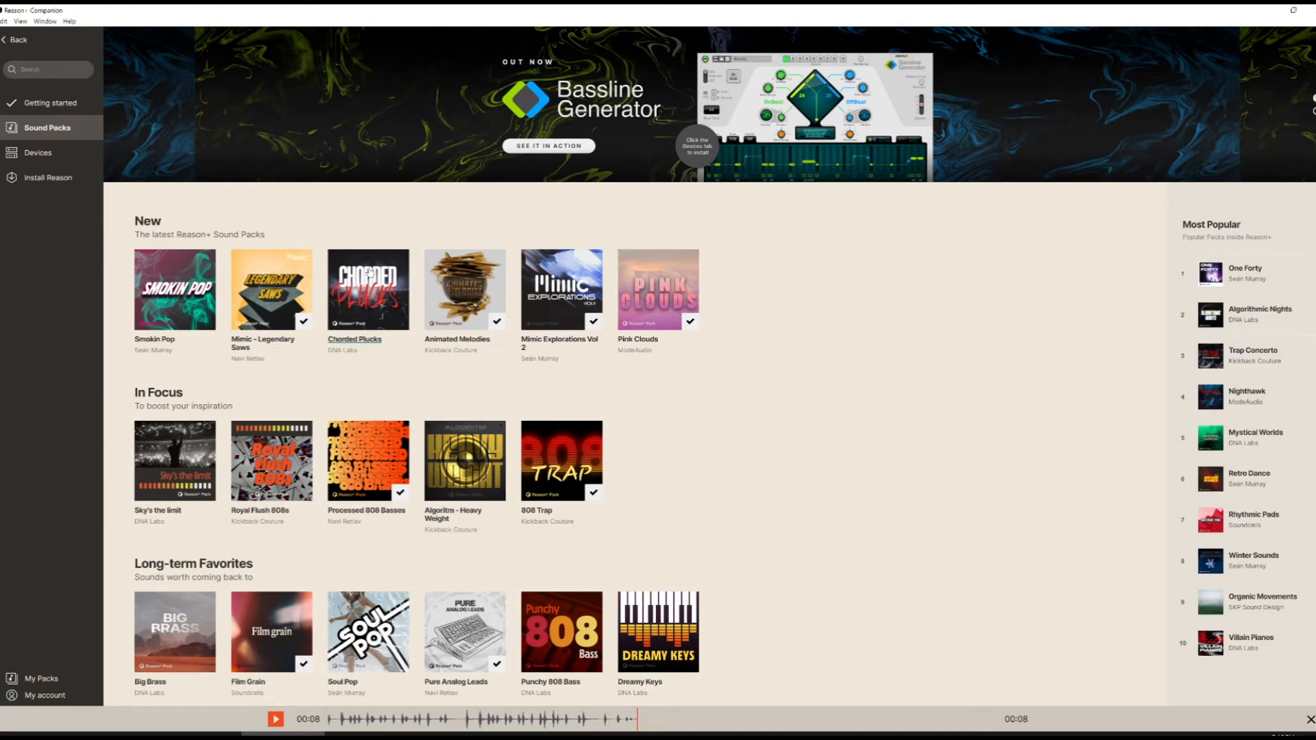
Step: Open the Chorded Plucks pack and preview its first four patches, from Auto Filtered Lounge Plucks to Dark Filter Teeth
{"action": "left_click", "coordinate": [370, 272]}
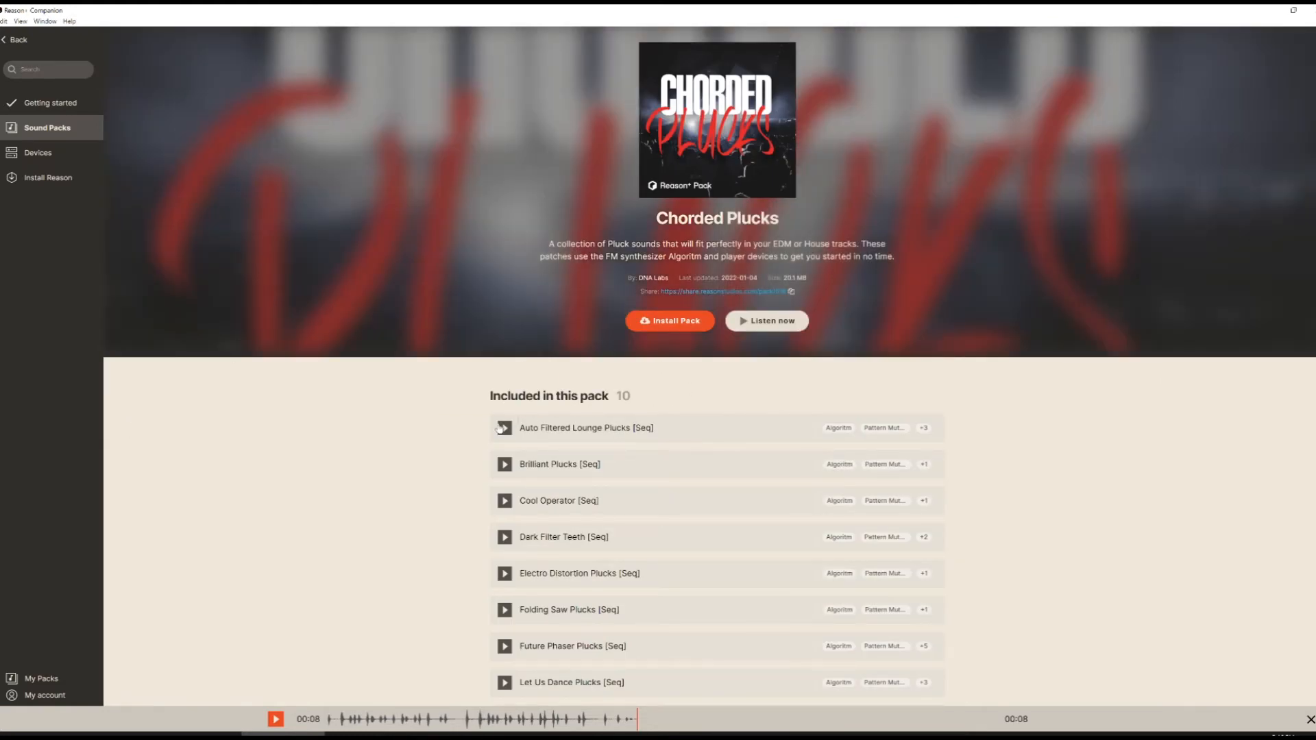
{"action": "left_click", "coordinate": [502, 428]}
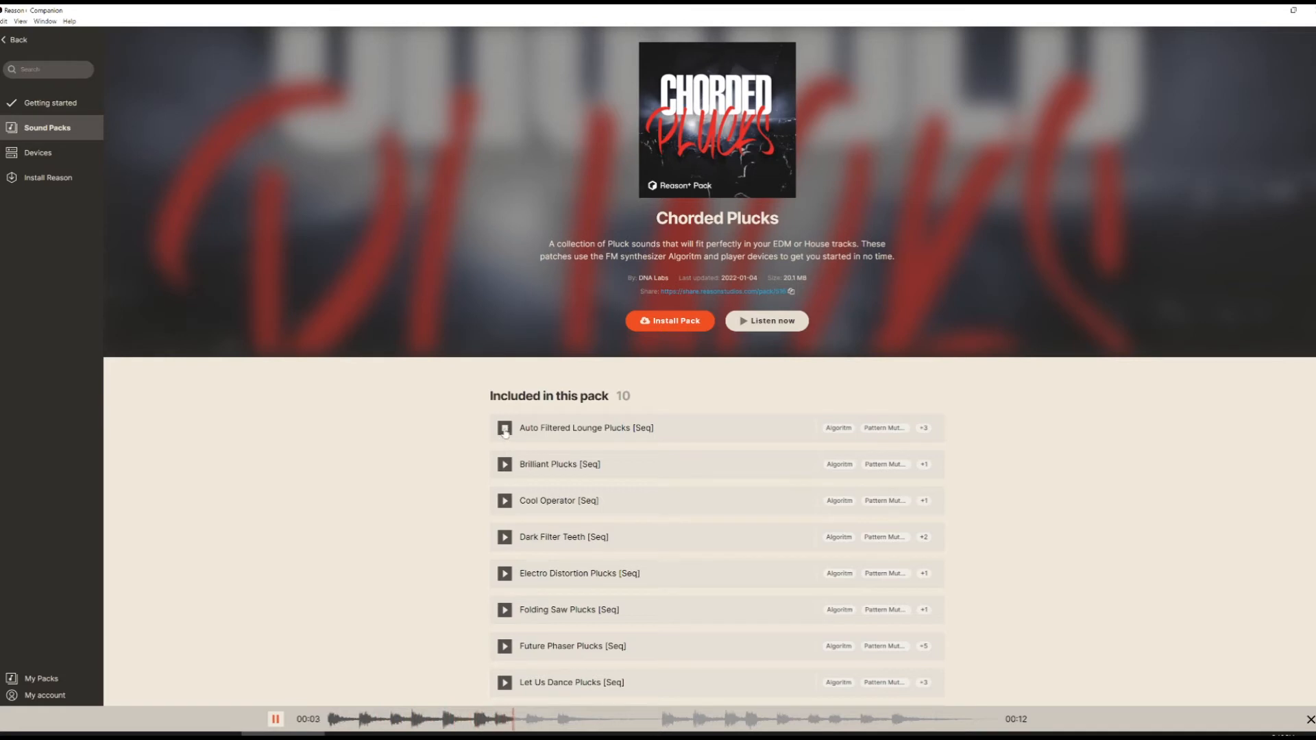
{"action": "left_click", "coordinate": [506, 466]}
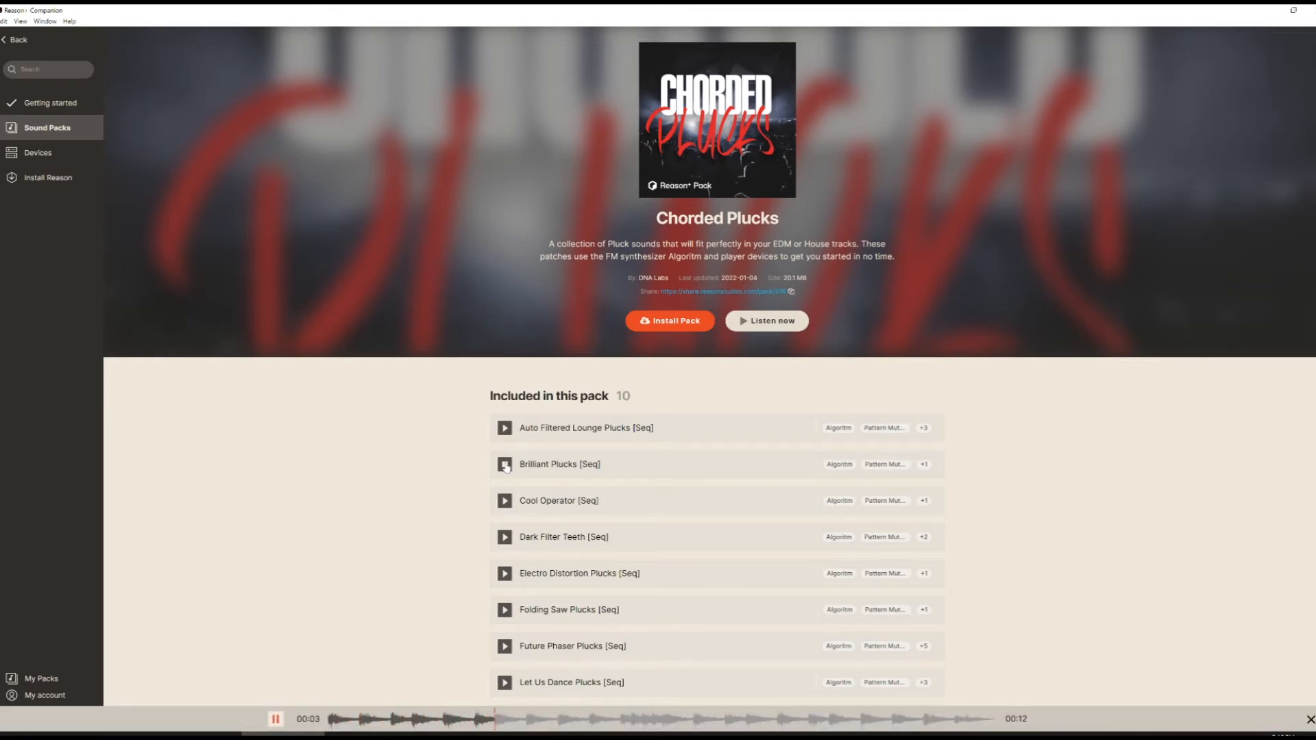
{"action": "left_click", "coordinate": [505, 500]}
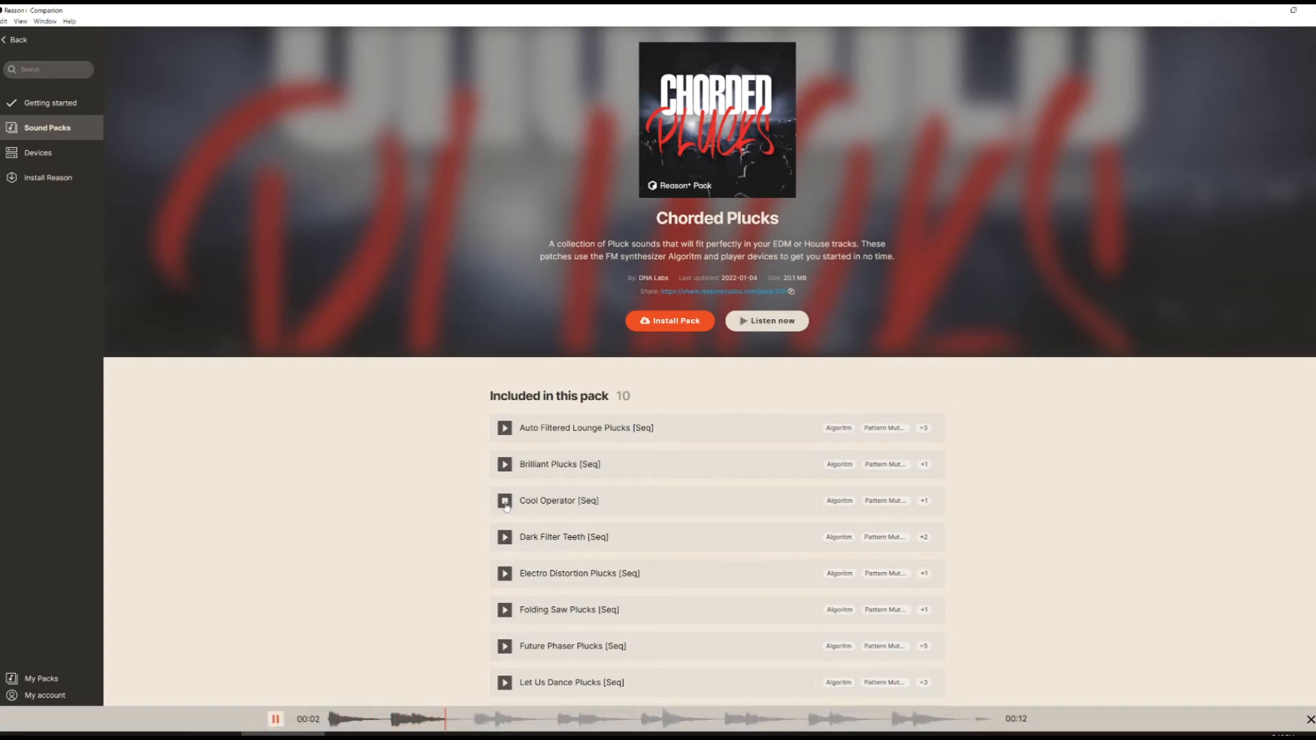
{"action": "left_click", "coordinate": [505, 539]}
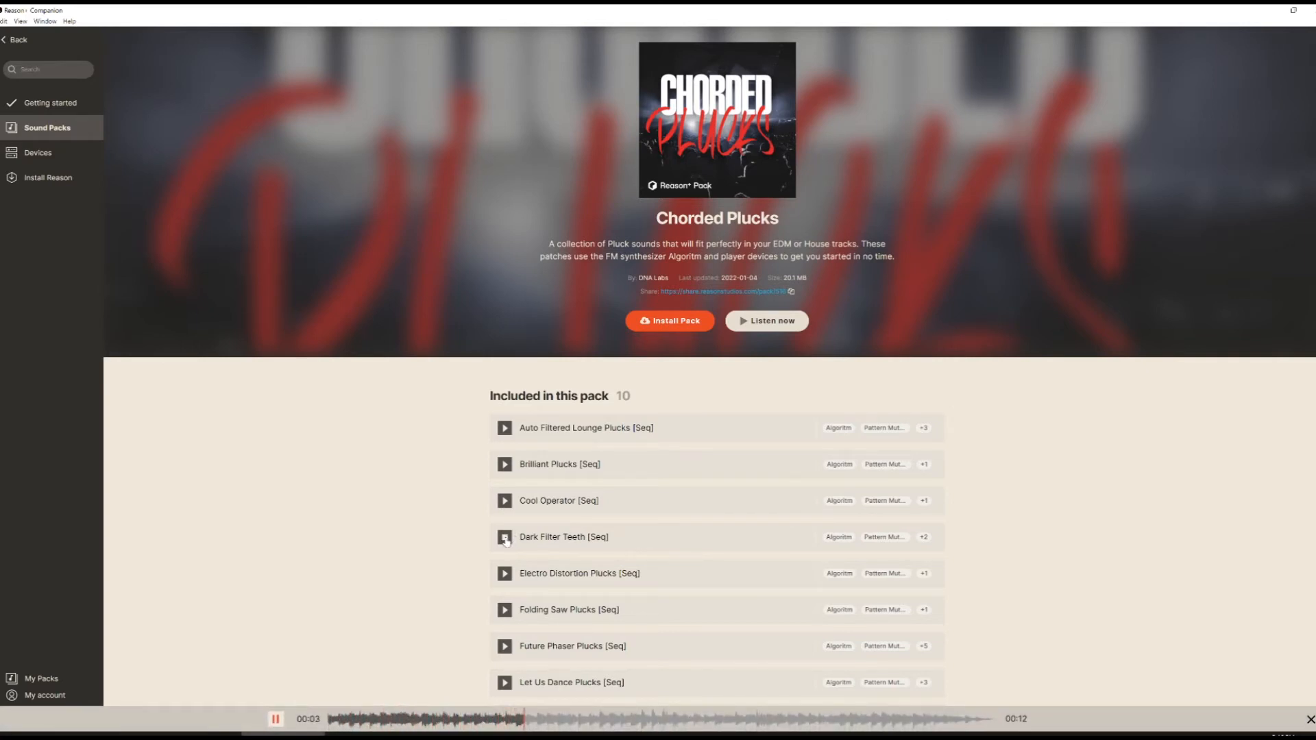
{"action": "left_click", "coordinate": [505, 539]}
Step: Install the Chorded Plucks pack and open it in Reason, loading the Auto Filtered Lounge Plucks [Seq] patch
{"action": "left_click", "coordinate": [678, 324]}
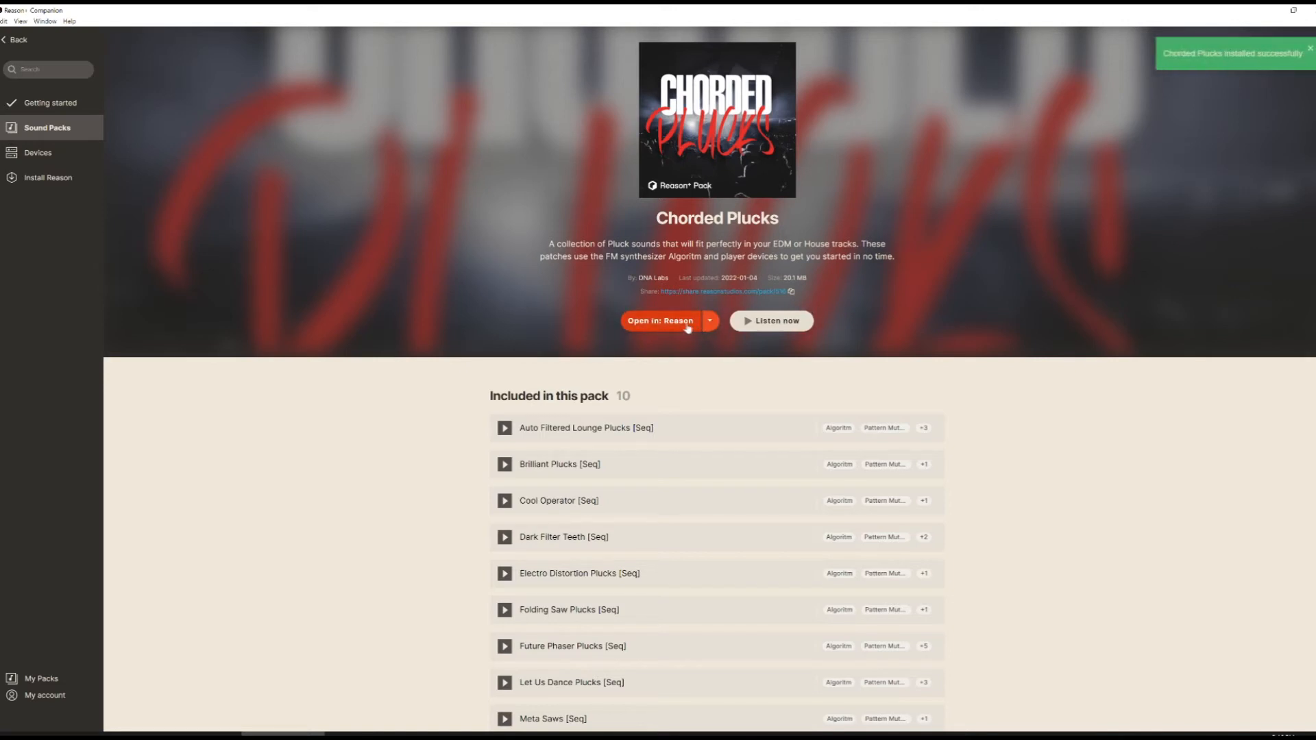
{"action": "left_click", "coordinate": [671, 322]}
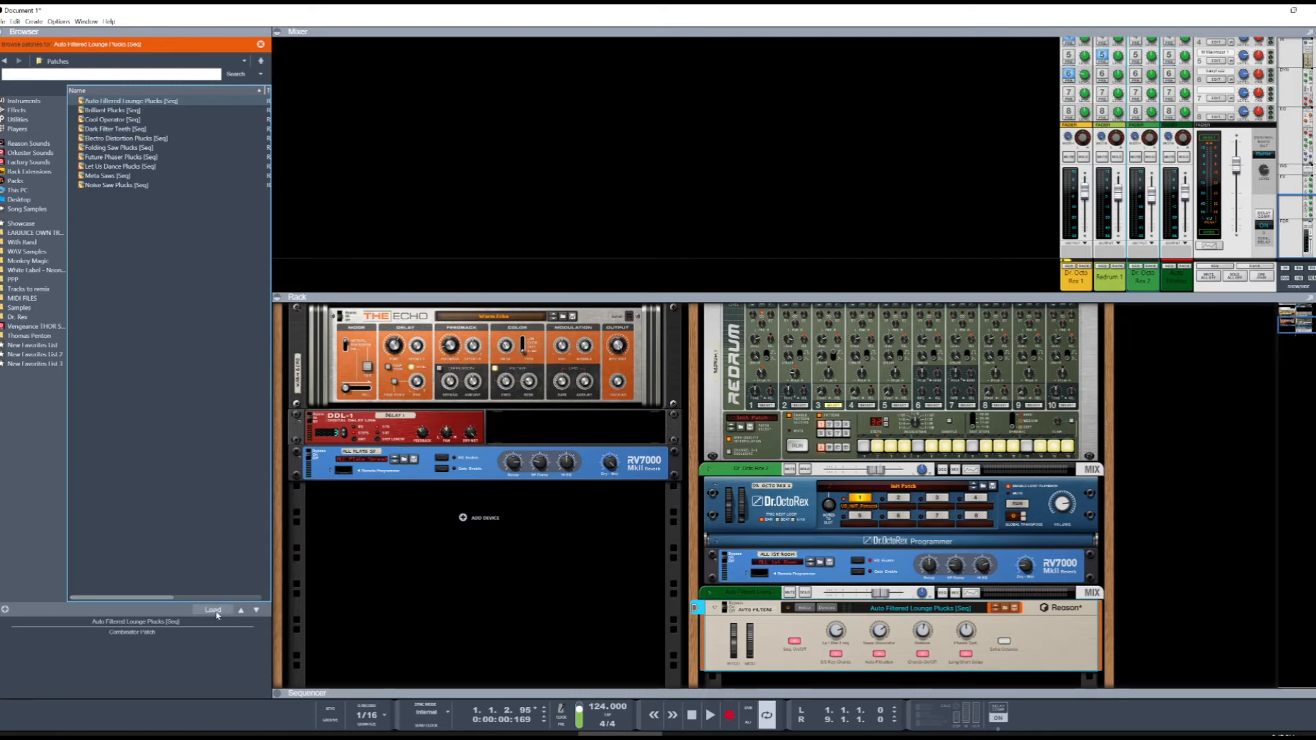
Step: Show the devices inside the Auto Filtered Lounge Plucks Combinator and look over its players and Algoritm synthesizer
{"action": "scroll", "coordinate": [1021, 609], "scroll_direction": "down", "scroll_amount": 2}
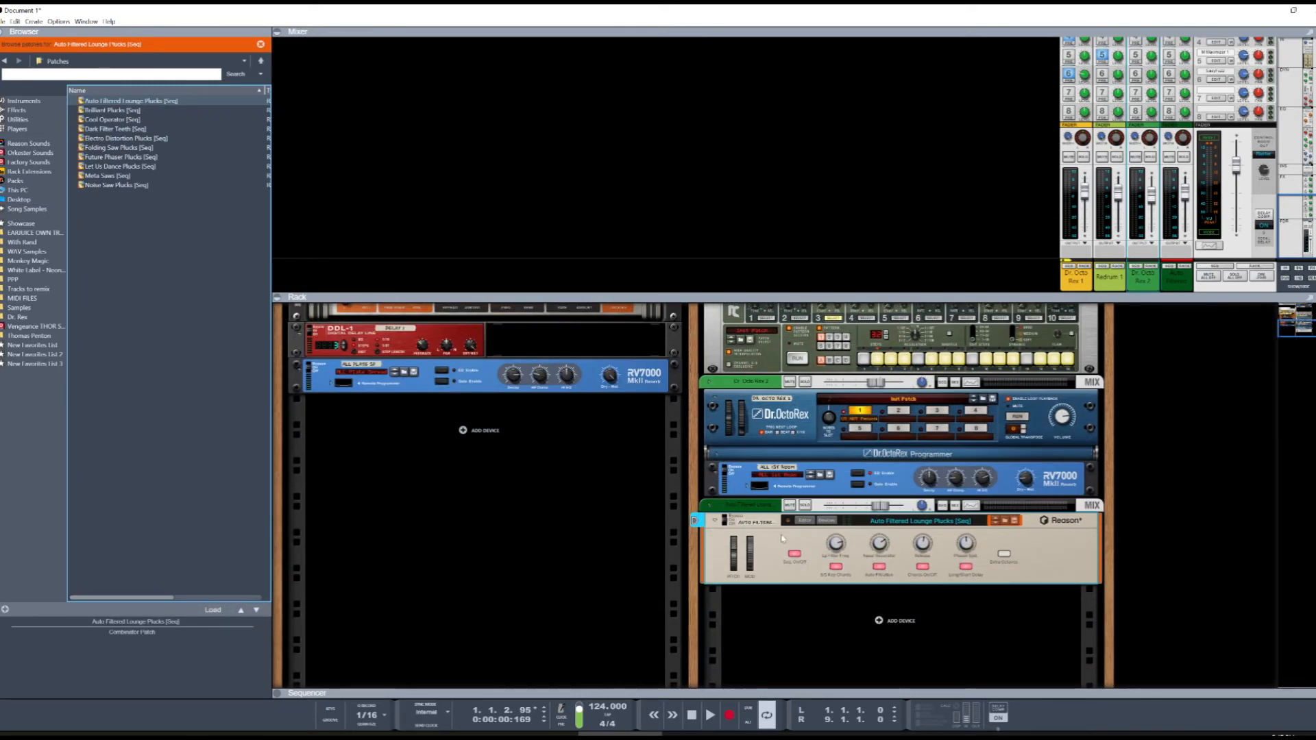
{"action": "left_click", "coordinate": [826, 524]}
{"action": "scroll", "coordinate": [891, 507], "scroll_direction": "down", "scroll_amount": 5}
{"action": "scroll", "coordinate": [942, 491], "scroll_direction": "up", "scroll_amount": 6}
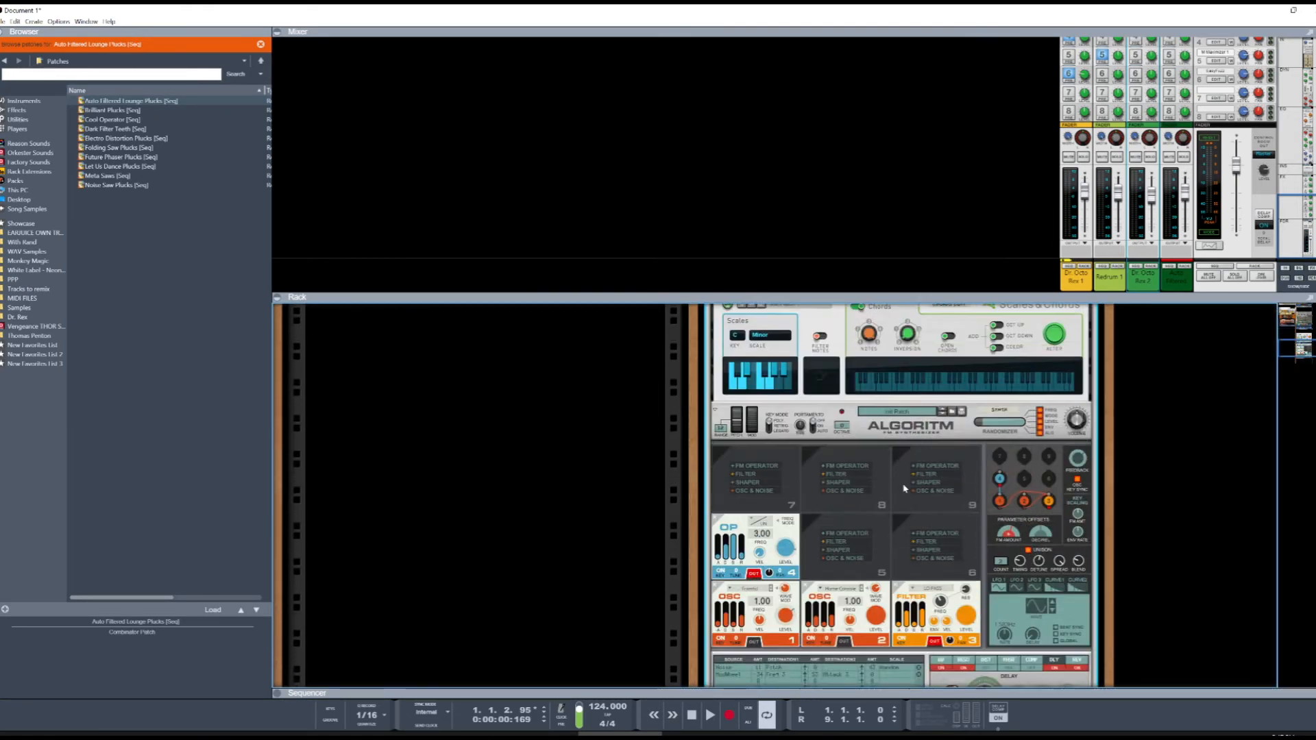
{"action": "scroll", "coordinate": [906, 488], "scroll_direction": "down", "scroll_amount": 2}
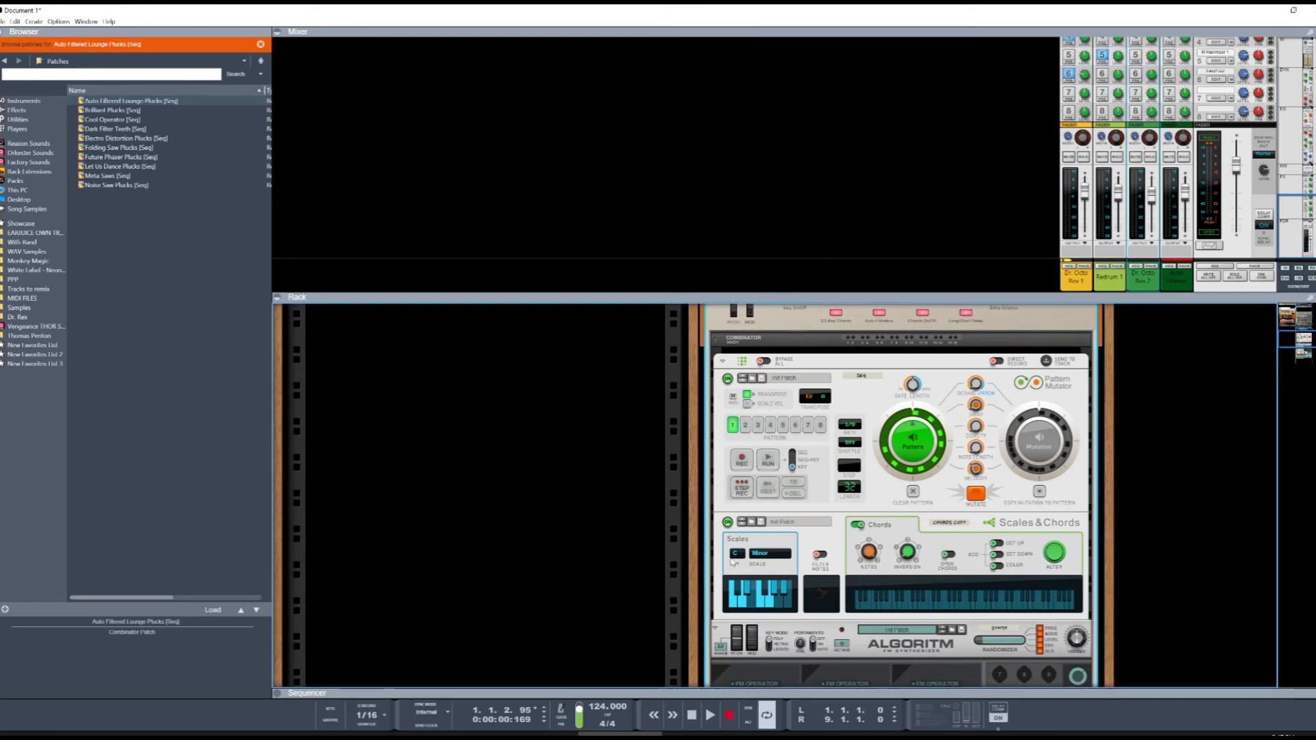
Step: Set the Scales & Chords player's key to G and its scale to Major
{"action": "left_click", "coordinate": [737, 554]}
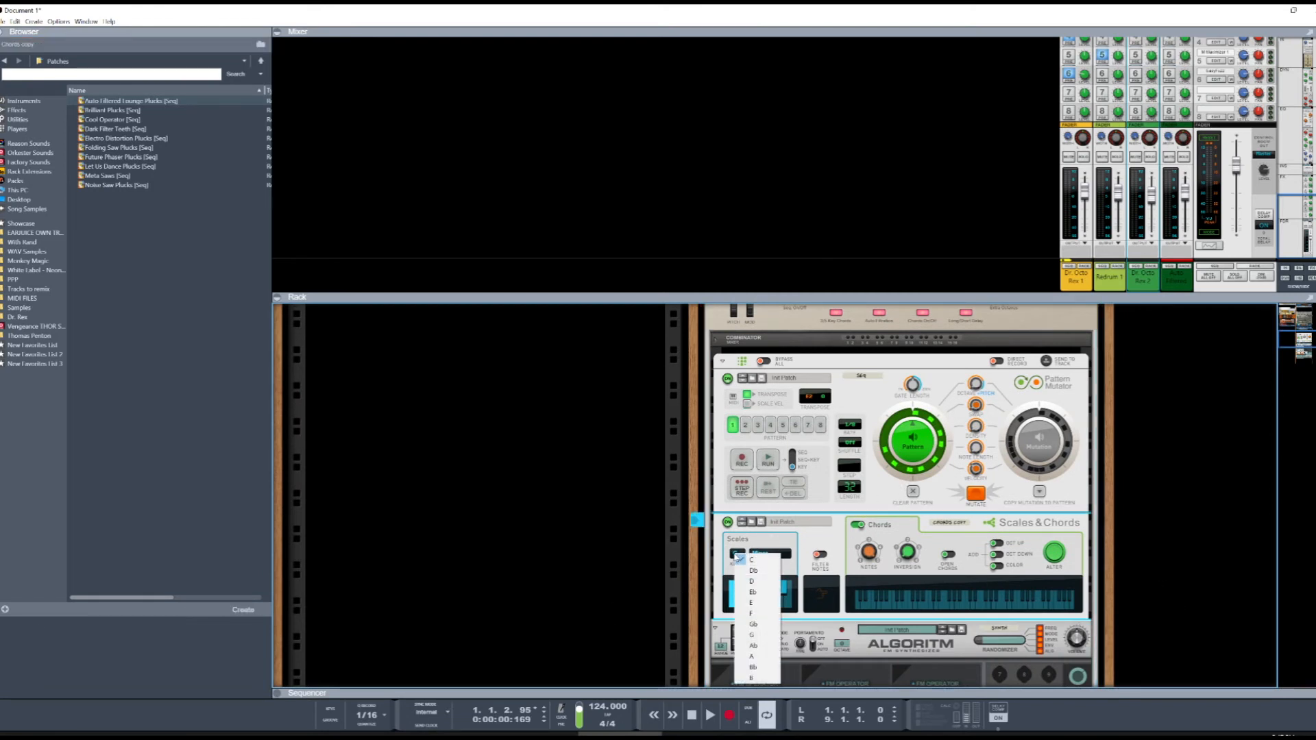
{"action": "left_click", "coordinate": [766, 636]}
{"action": "left_click", "coordinate": [769, 553]}
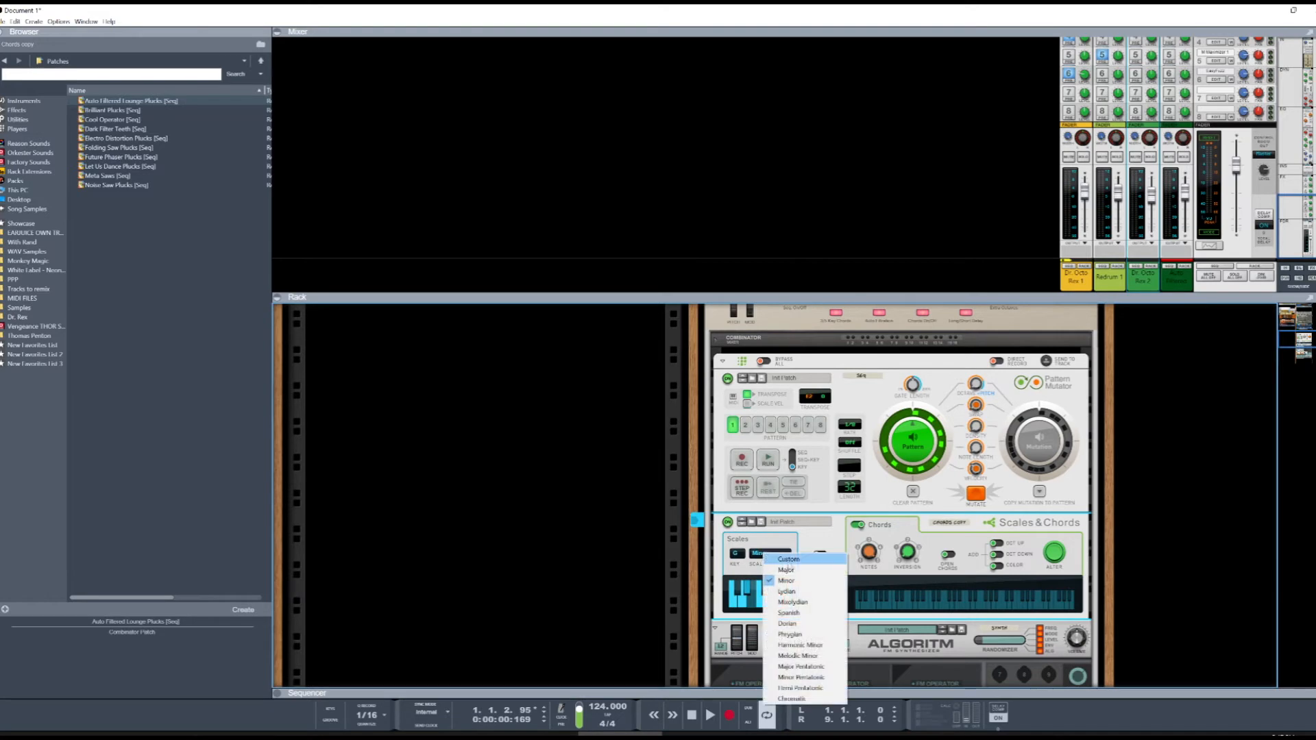
{"action": "left_click", "coordinate": [799, 570]}
{"action": "scroll", "coordinate": [895, 591], "scroll_direction": "up", "scroll_amount": 2}
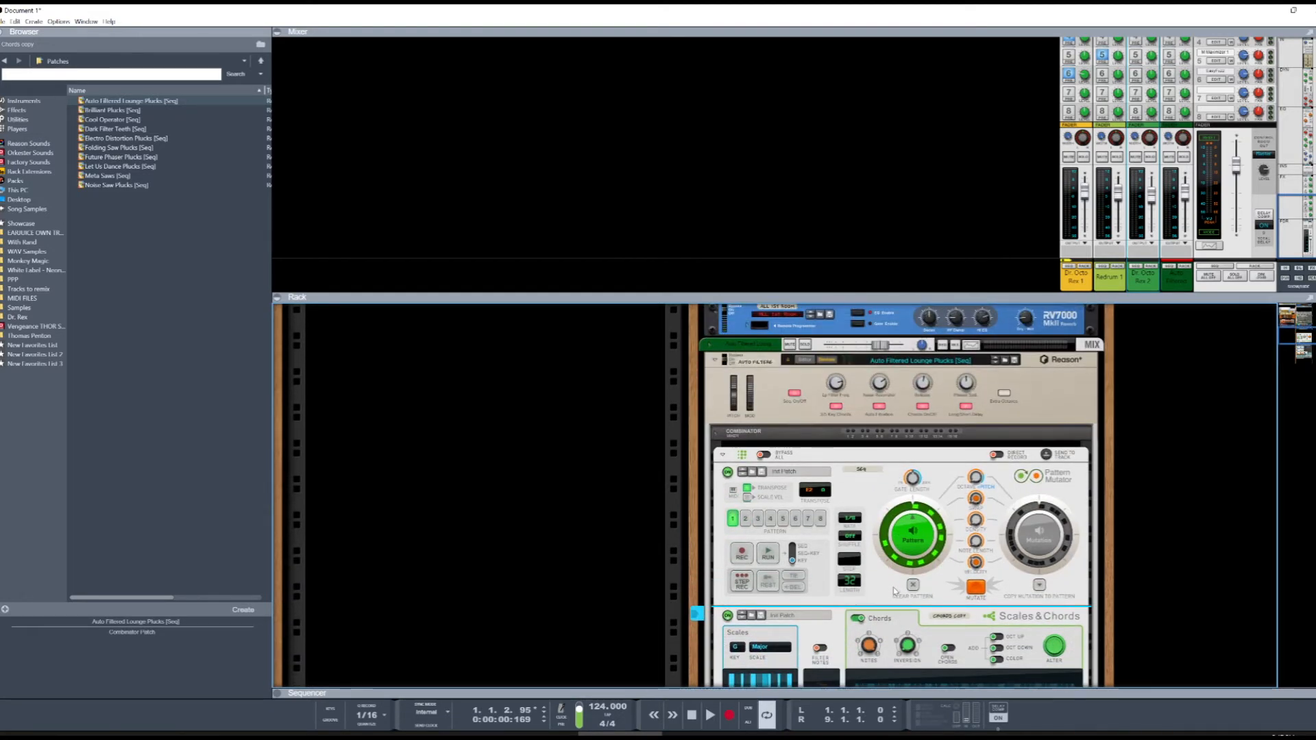
Step: Play the track and look over the pluck Combinator's devices and the neighbouring rack devices, then stop playback
{"action": "scroll", "coordinate": [910, 472], "scroll_direction": "up", "scroll_amount": 2}
{"action": "scroll", "coordinate": [960, 480], "scroll_direction": "down", "scroll_amount": 3}
{"action": "key", "text": "space"}
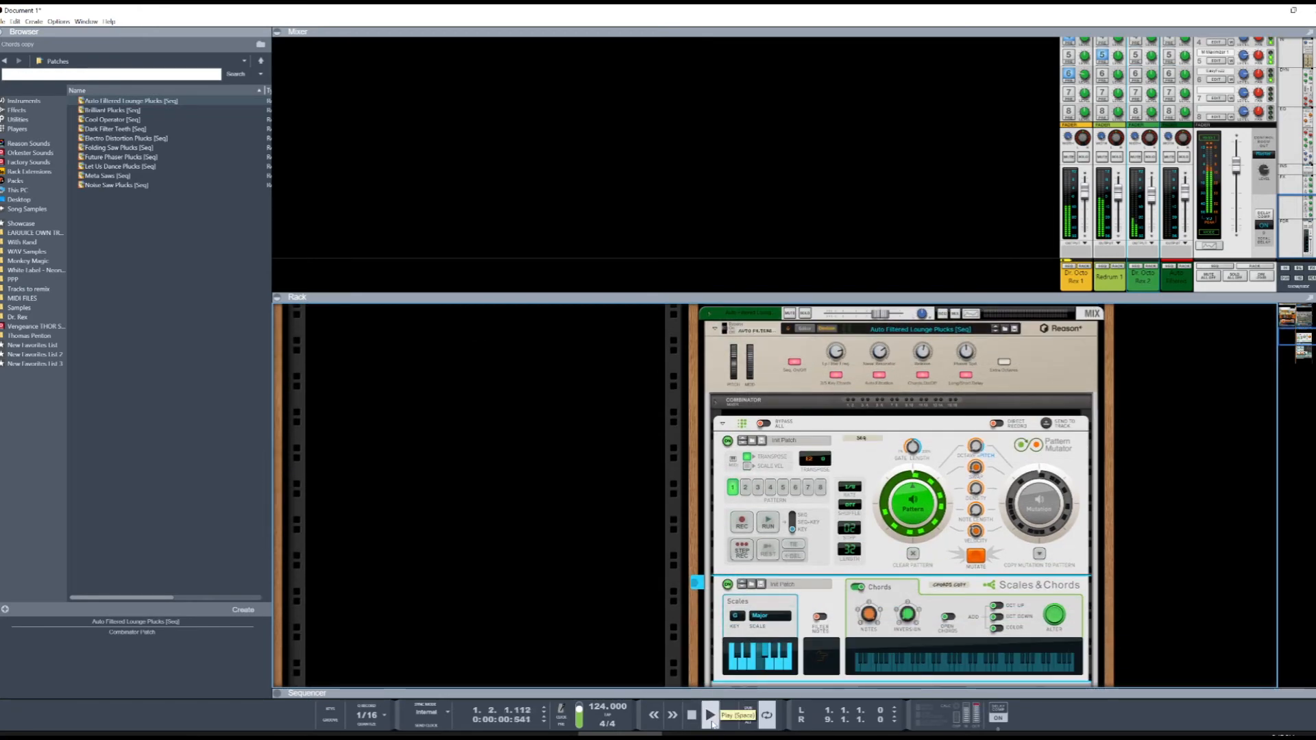
{"action": "scroll", "coordinate": [909, 610], "scroll_direction": "up", "scroll_amount": 1}
{"action": "scroll", "coordinate": [908, 611], "scroll_direction": "up", "scroll_amount": 1}
{"action": "scroll", "coordinate": [959, 606], "scroll_direction": "down", "scroll_amount": 1}
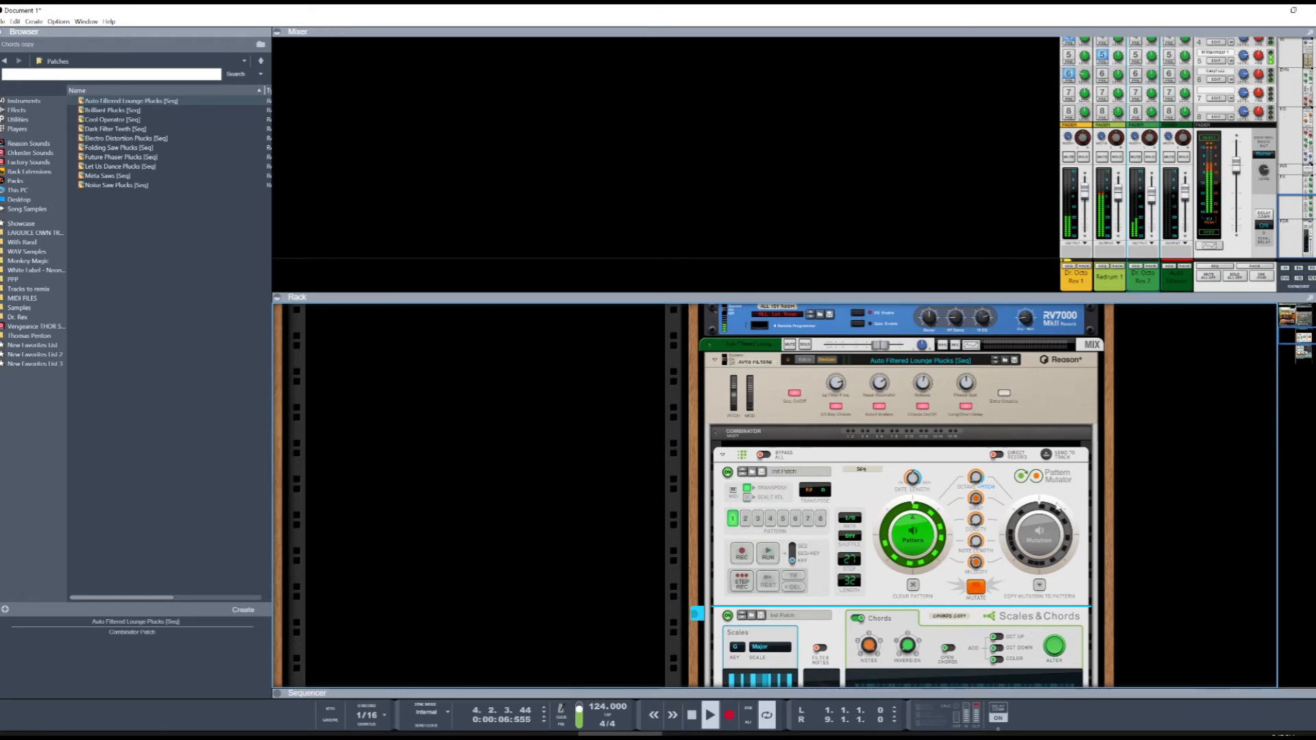
{"action": "scroll", "coordinate": [897, 453], "scroll_direction": "down", "scroll_amount": 3}
{"action": "scroll", "coordinate": [898, 455], "scroll_direction": "down", "scroll_amount": 2}
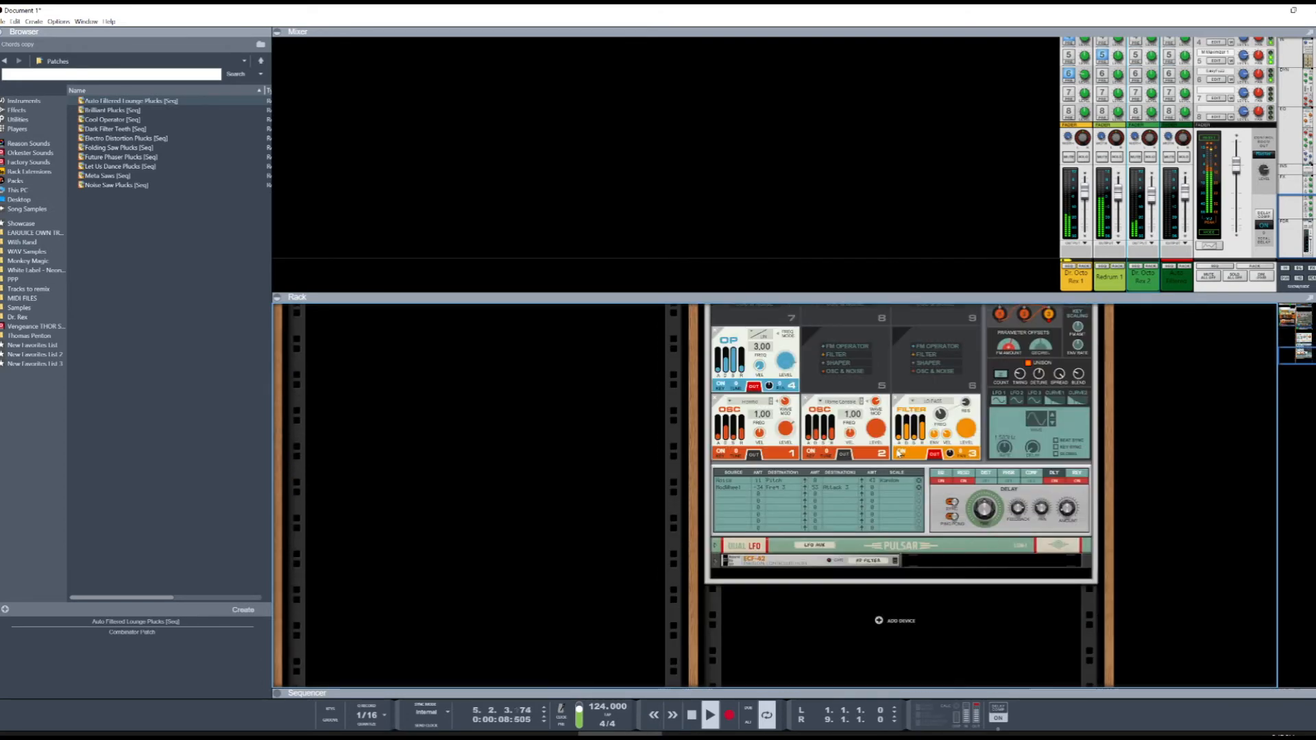
{"action": "scroll", "coordinate": [902, 465], "scroll_direction": "up", "scroll_amount": 2}
{"action": "scroll", "coordinate": [902, 466], "scroll_direction": "up", "scroll_amount": 5}
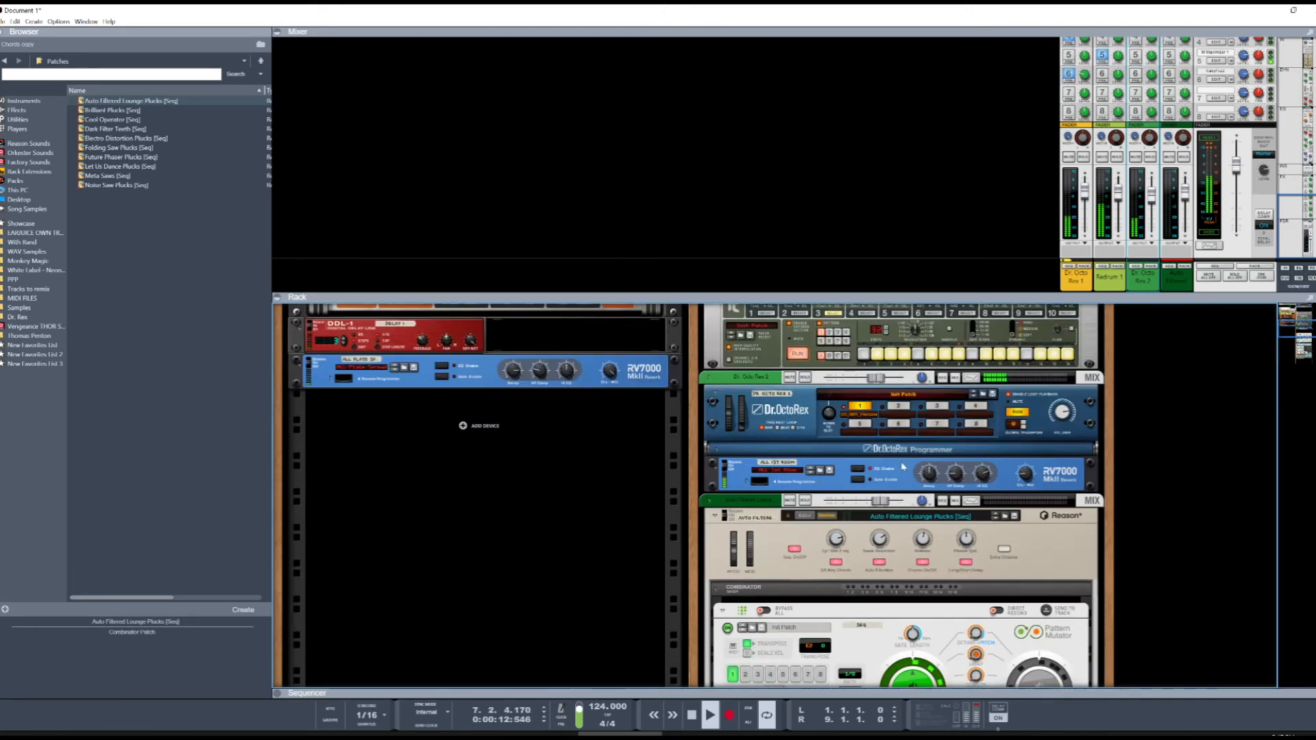
{"action": "scroll", "coordinate": [901, 466], "scroll_direction": "down", "scroll_amount": 2}
{"action": "scroll", "coordinate": [853, 546], "scroll_direction": "up", "scroll_amount": 2}
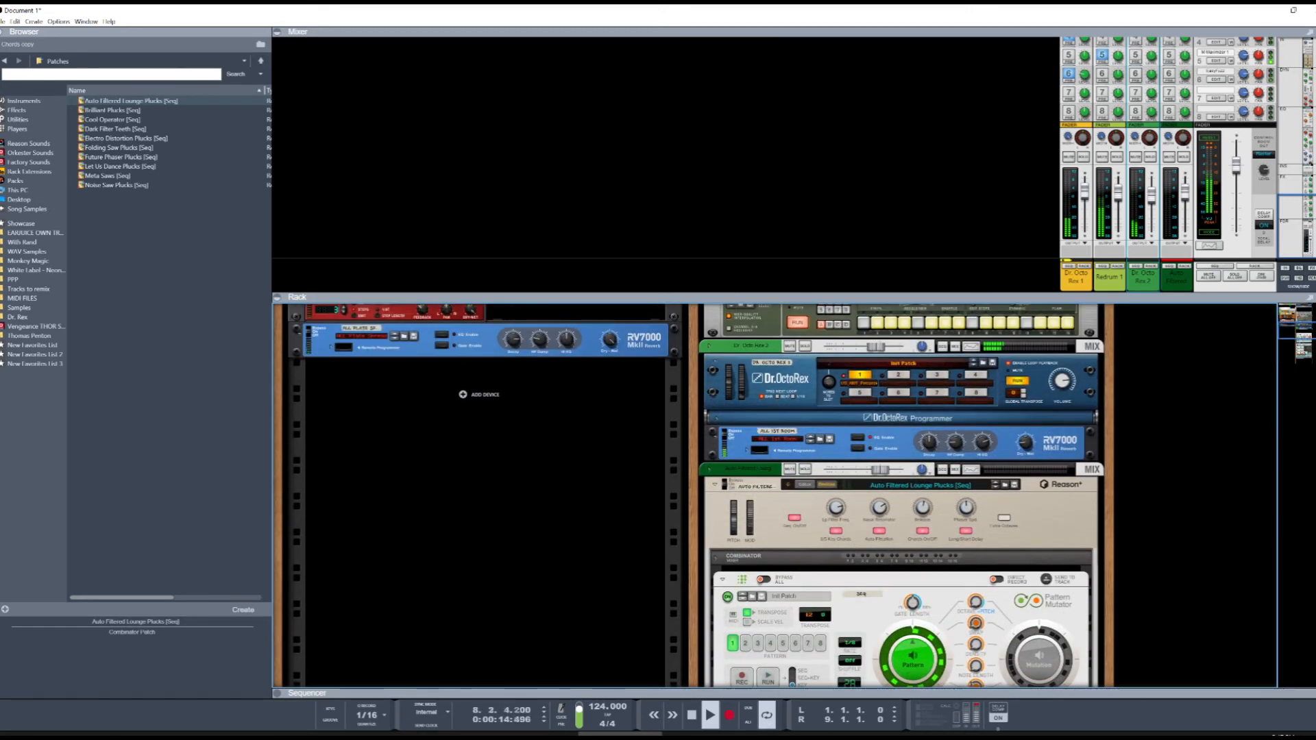
{"action": "key", "text": "space"}
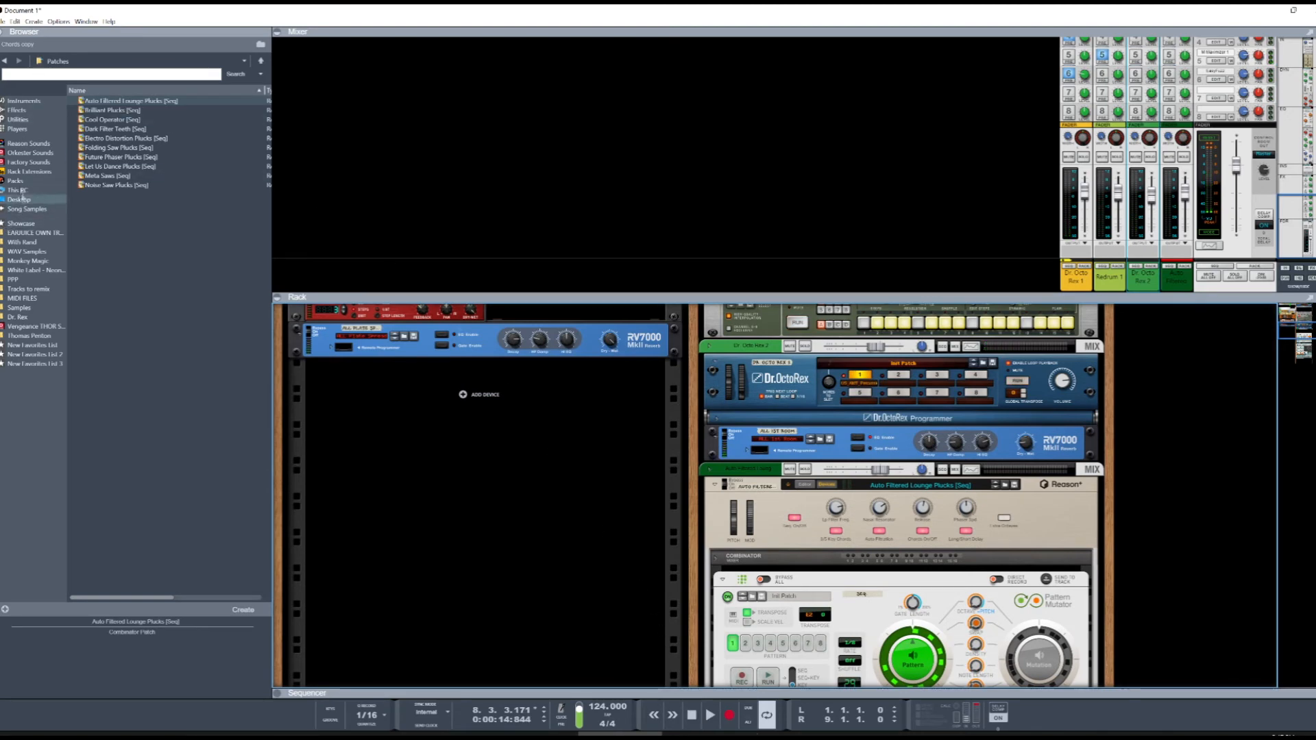
Step: Draw an empty eight-bar clip from bar 1 on the Auto Filtered Lounge Plucks sequencer track
{"action": "left_click", "coordinate": [17, 129]}
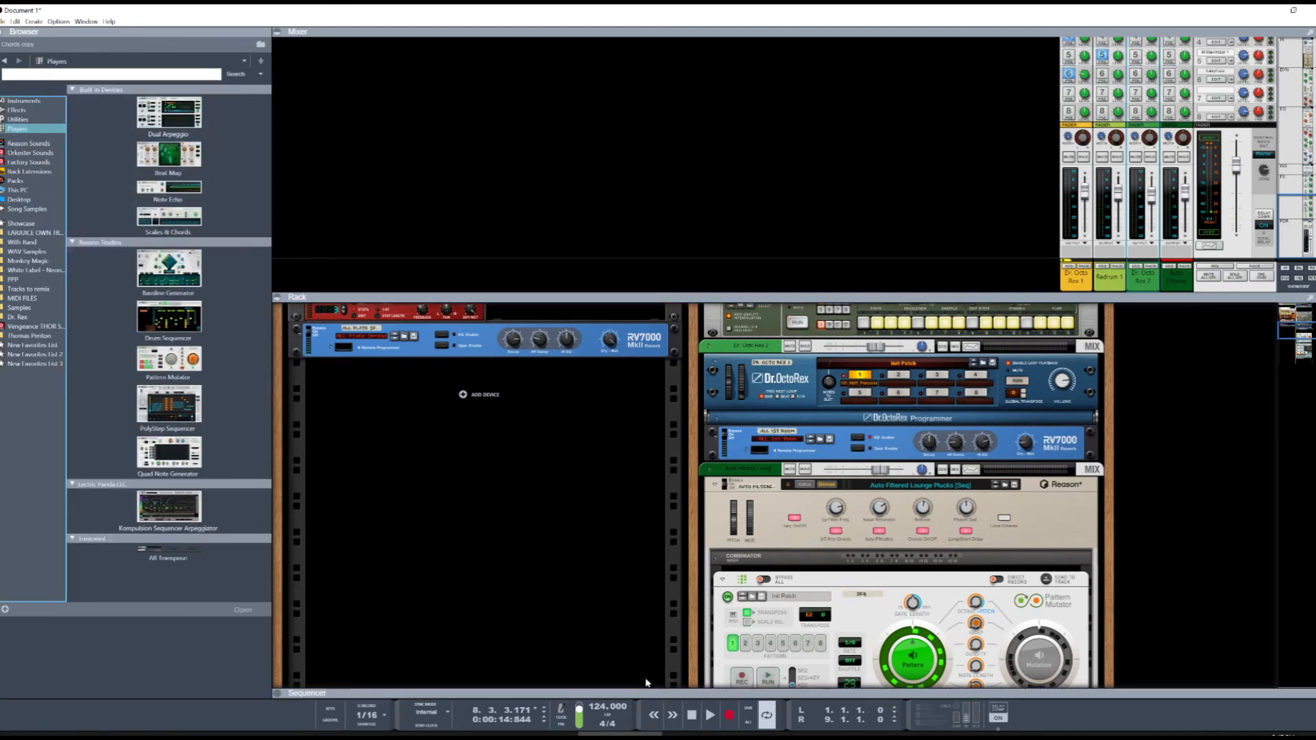
{"action": "left_click_drag", "start_coordinate": [665, 688], "coordinate": [632, 420]}
{"action": "left_click", "coordinate": [298, 441]}
{"action": "left_click_drag", "start_coordinate": [433, 566], "coordinate": [656, 573]}
{"action": "left_click", "coordinate": [283, 441]}
Step: Open the pluck clip, try a long D#3 note in it, delete the note and return to the arrangement
{"action": "double_click", "coordinate": [501, 569]}
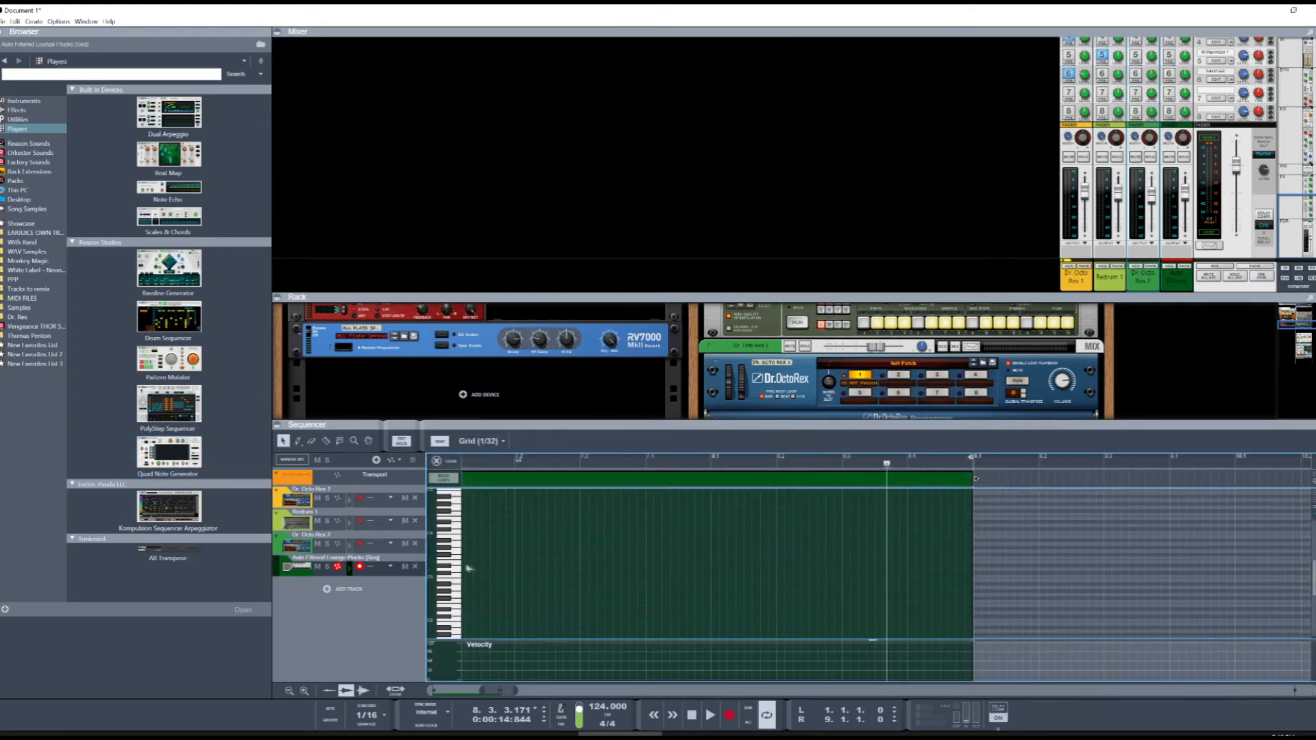
{"action": "left_click", "coordinate": [457, 542]}
{"action": "left_click", "coordinate": [299, 444]}
{"action": "left_click_drag", "start_coordinate": [466, 565], "coordinate": [636, 565]}
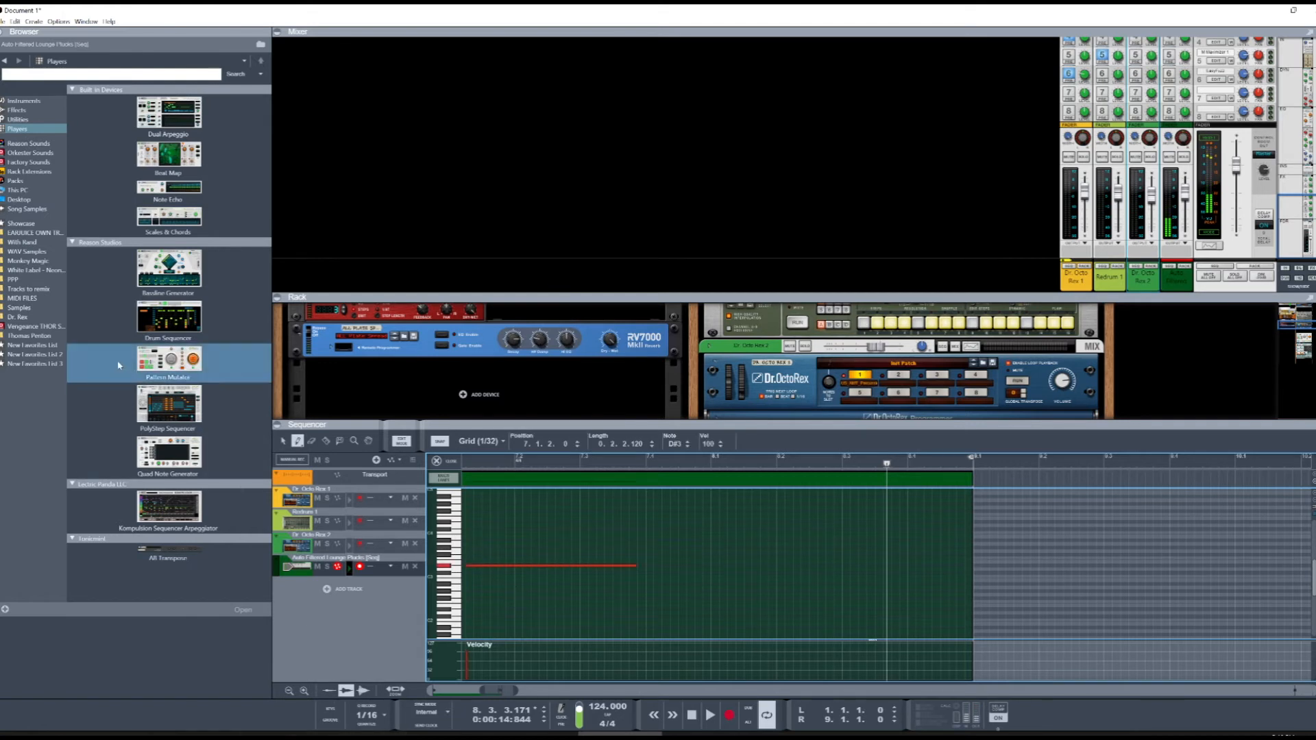
{"action": "left_click", "coordinate": [283, 442]}
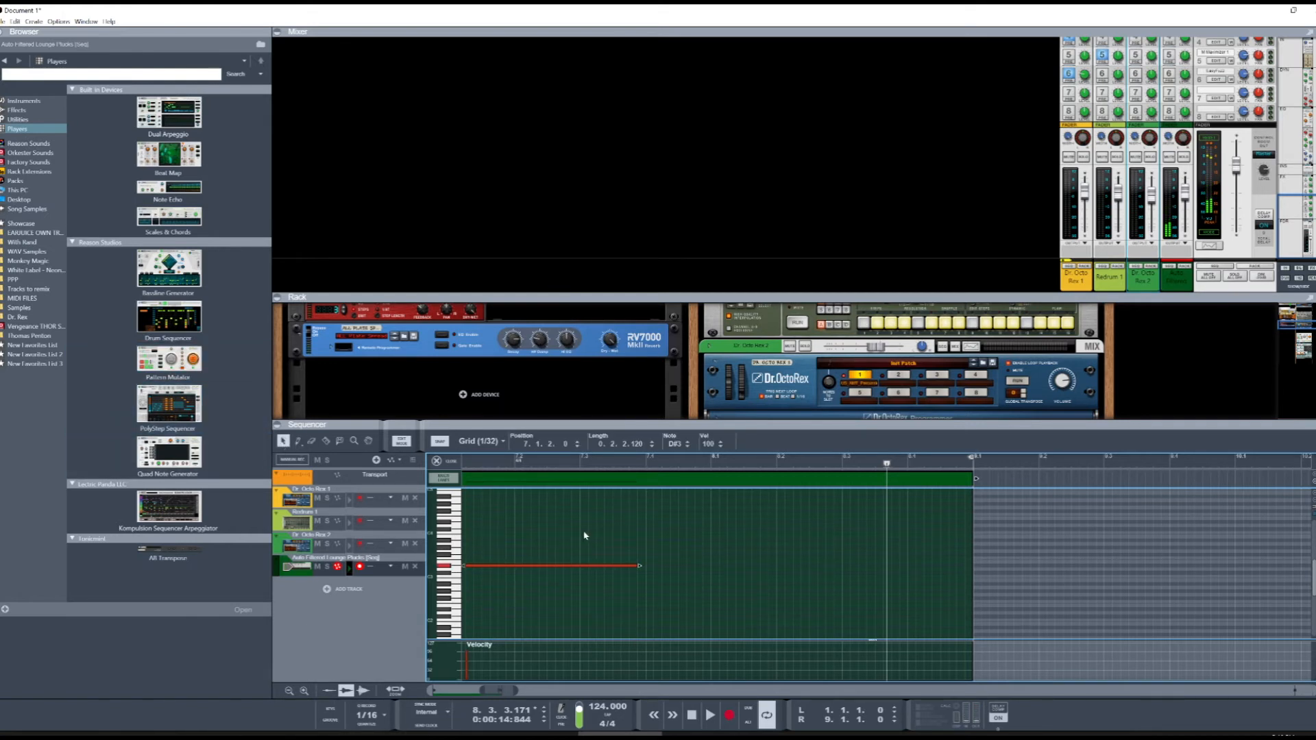
{"action": "key", "text": "Delete"}
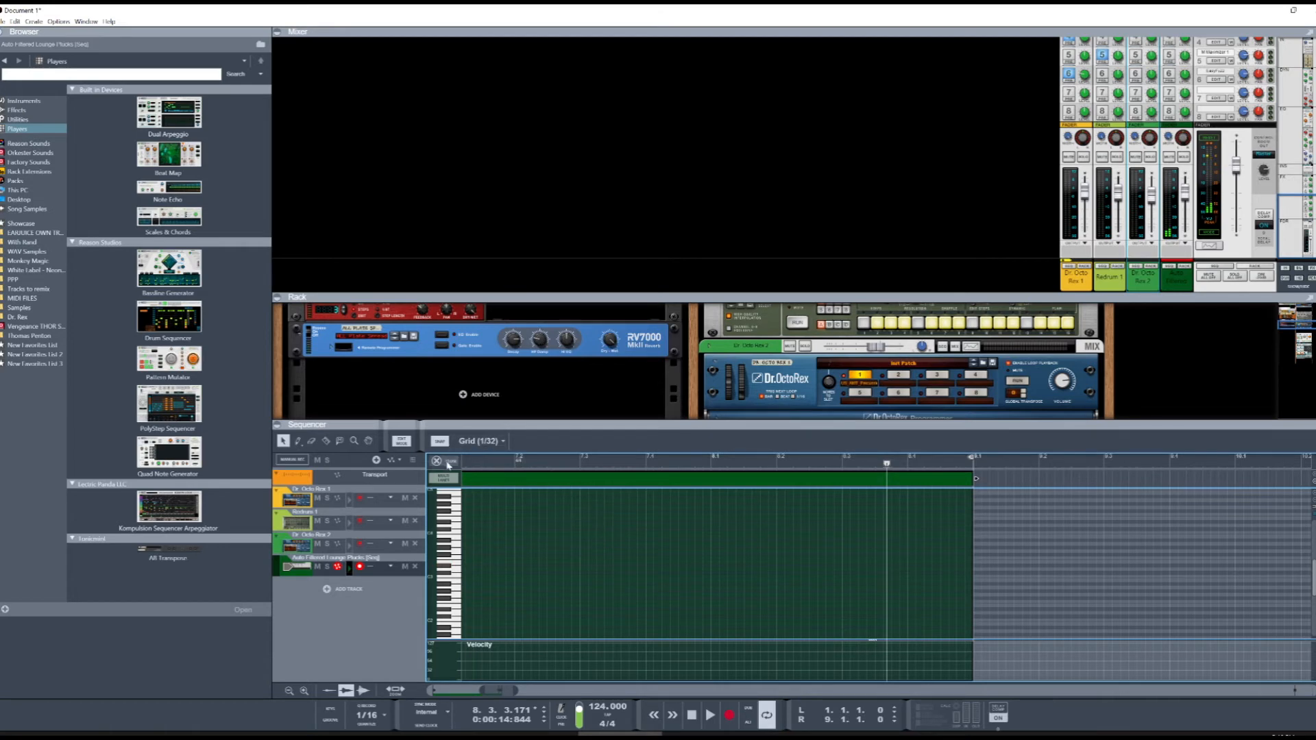
{"action": "left_click", "coordinate": [440, 462]}
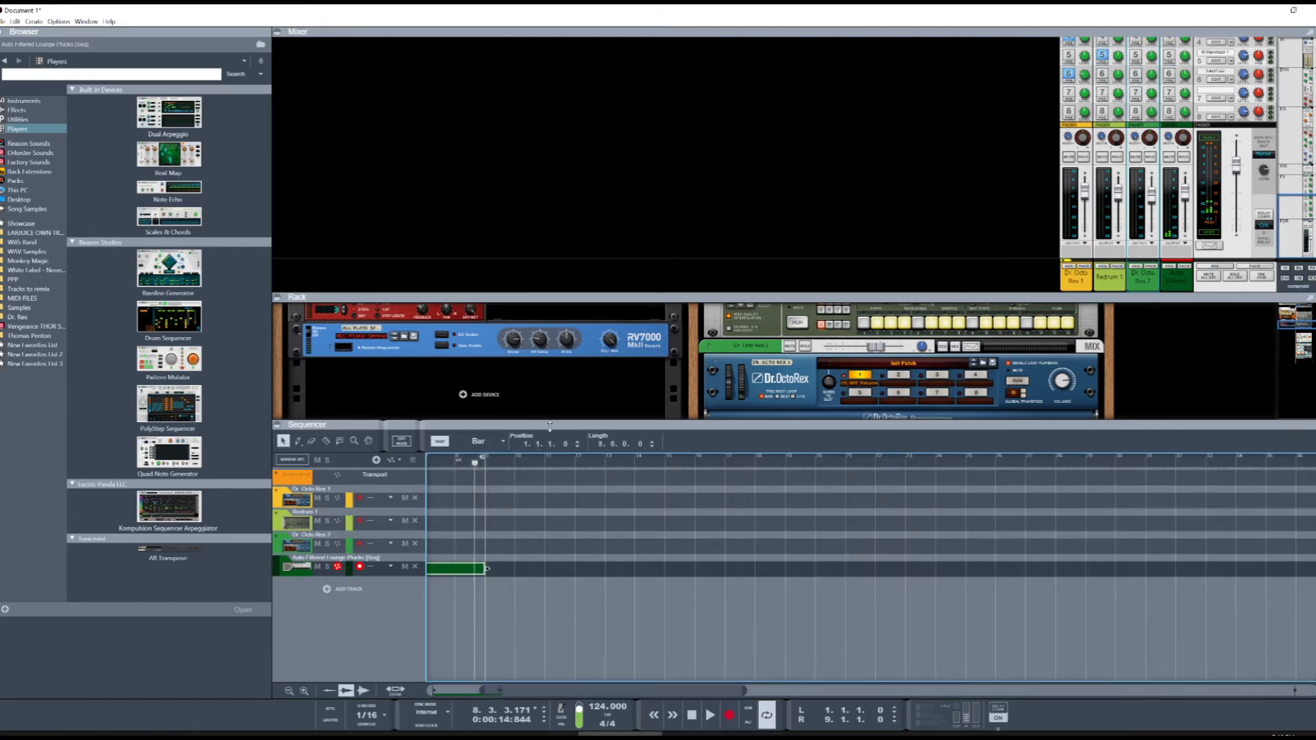
Step: Add a Bassline Generator player to the Auto Filtered Lounge Plucks Combinator
{"action": "left_click_drag", "start_coordinate": [549, 427], "coordinate": [550, 692]}
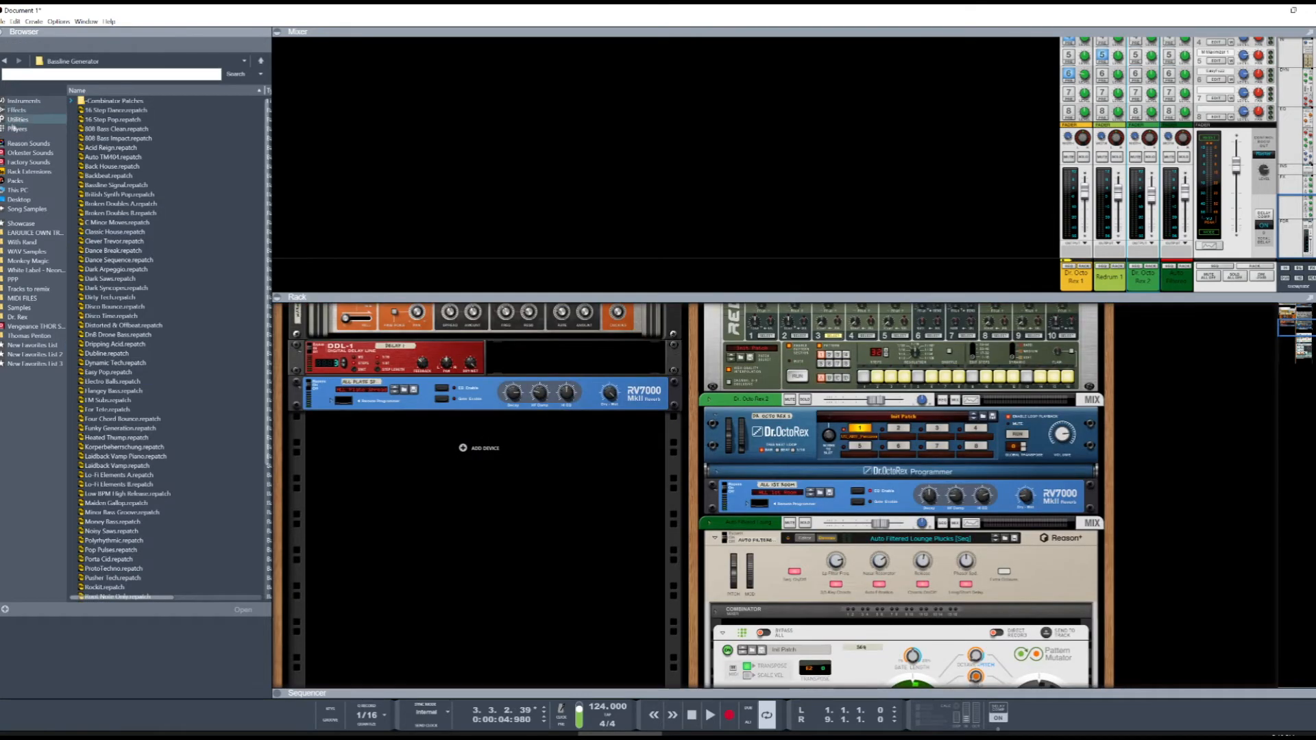
{"action": "left_click", "coordinate": [22, 131]}
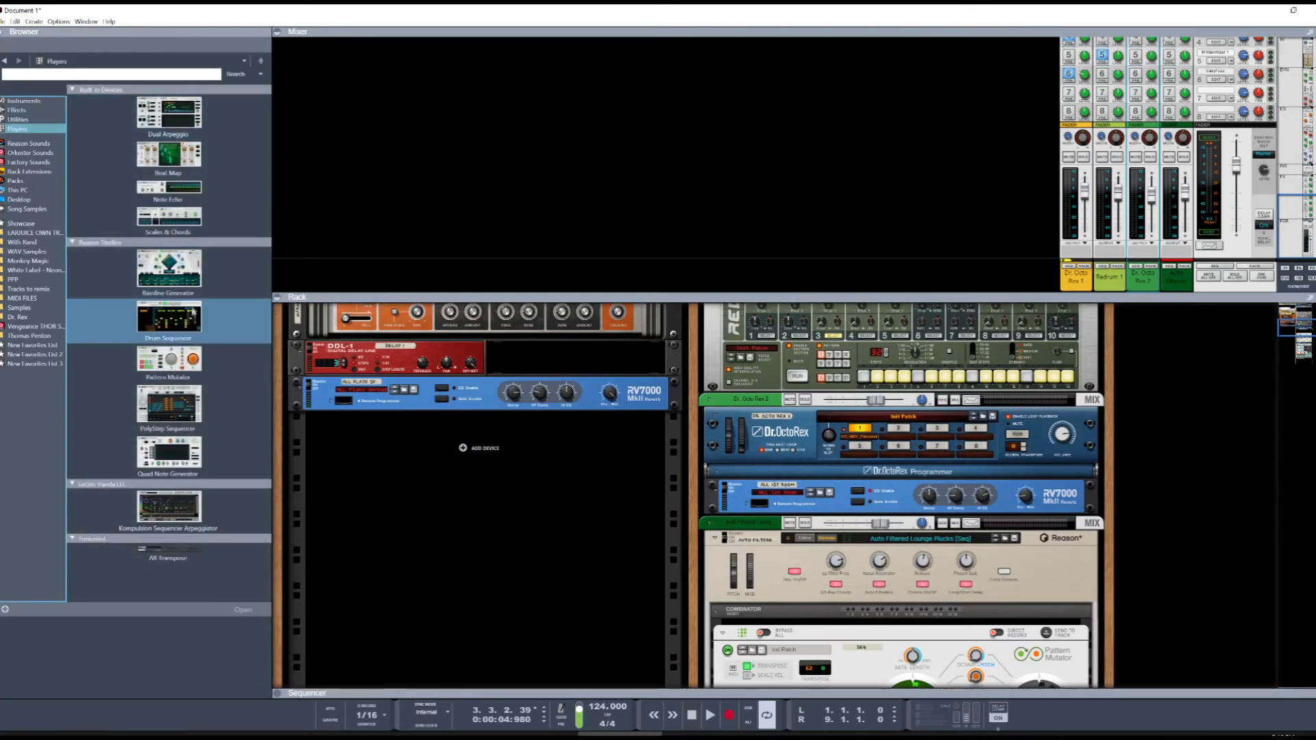
{"action": "left_click_drag", "start_coordinate": [135, 279], "coordinate": [864, 546]}
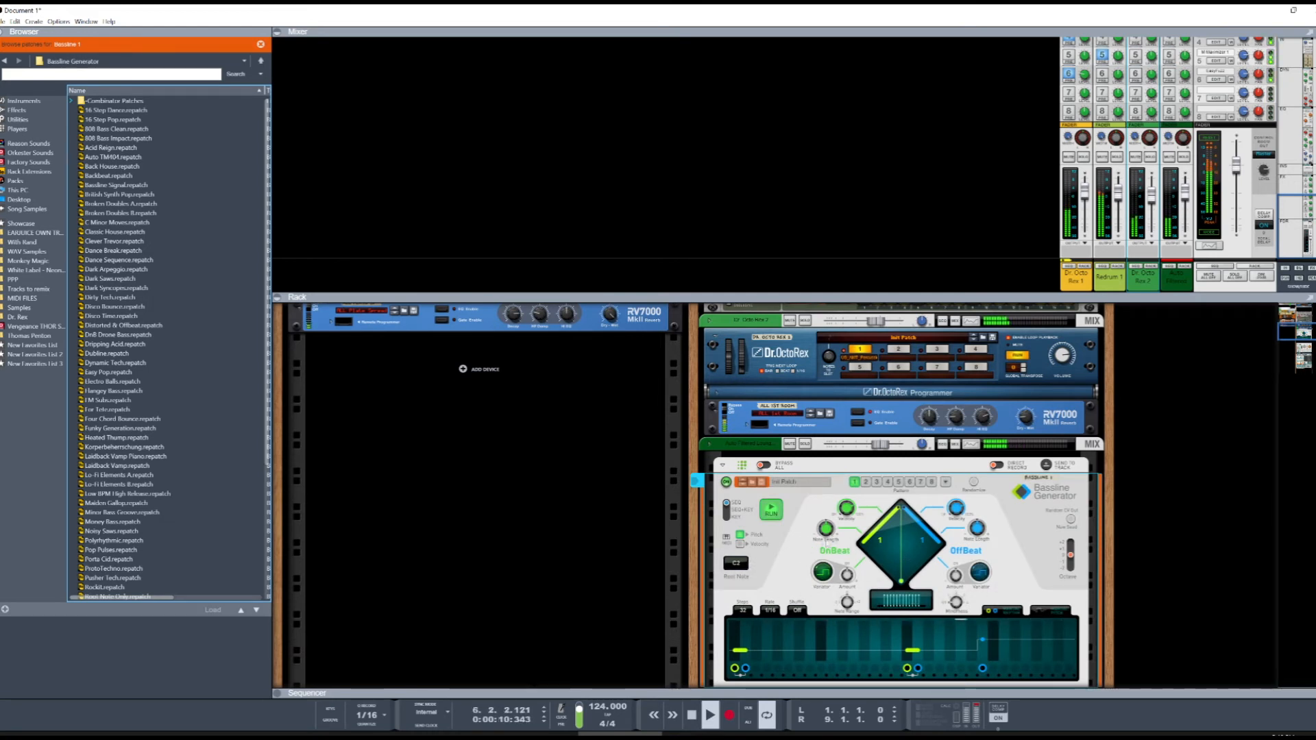
Step: Set the Bassline Generator's root note to G1
{"action": "scroll", "coordinate": [843, 470], "scroll_direction": "down", "scroll_amount": 3}
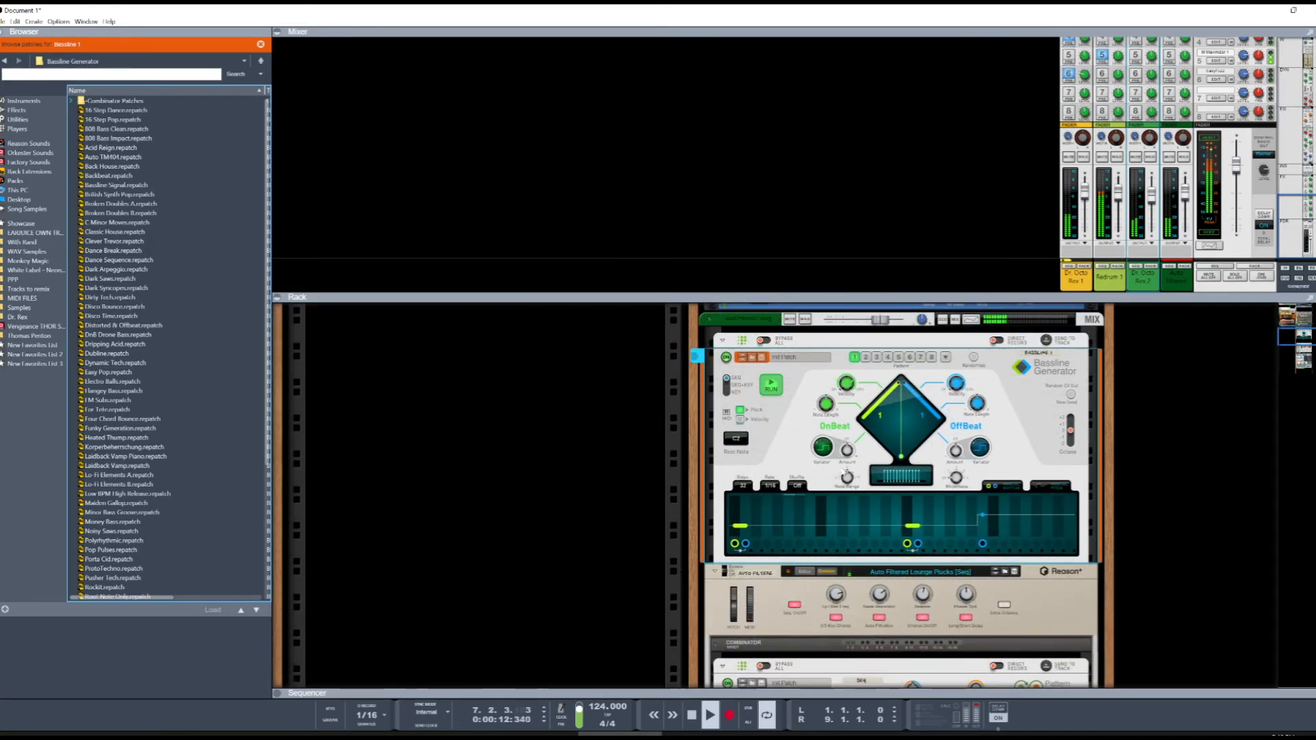
{"action": "scroll", "coordinate": [843, 470], "scroll_direction": "up", "scroll_amount": 2}
{"action": "left_click", "coordinate": [738, 505]}
{"action": "left_click", "coordinate": [738, 505]}
{"action": "mouse_move", "coordinate": [738, 504]}
{"action": "left_mouse_down"}
{"action": "mouse_move", "coordinate": [744, 492]}
{"action": "mouse_move", "coordinate": [738, 514]}
{"action": "left_mouse_up"}
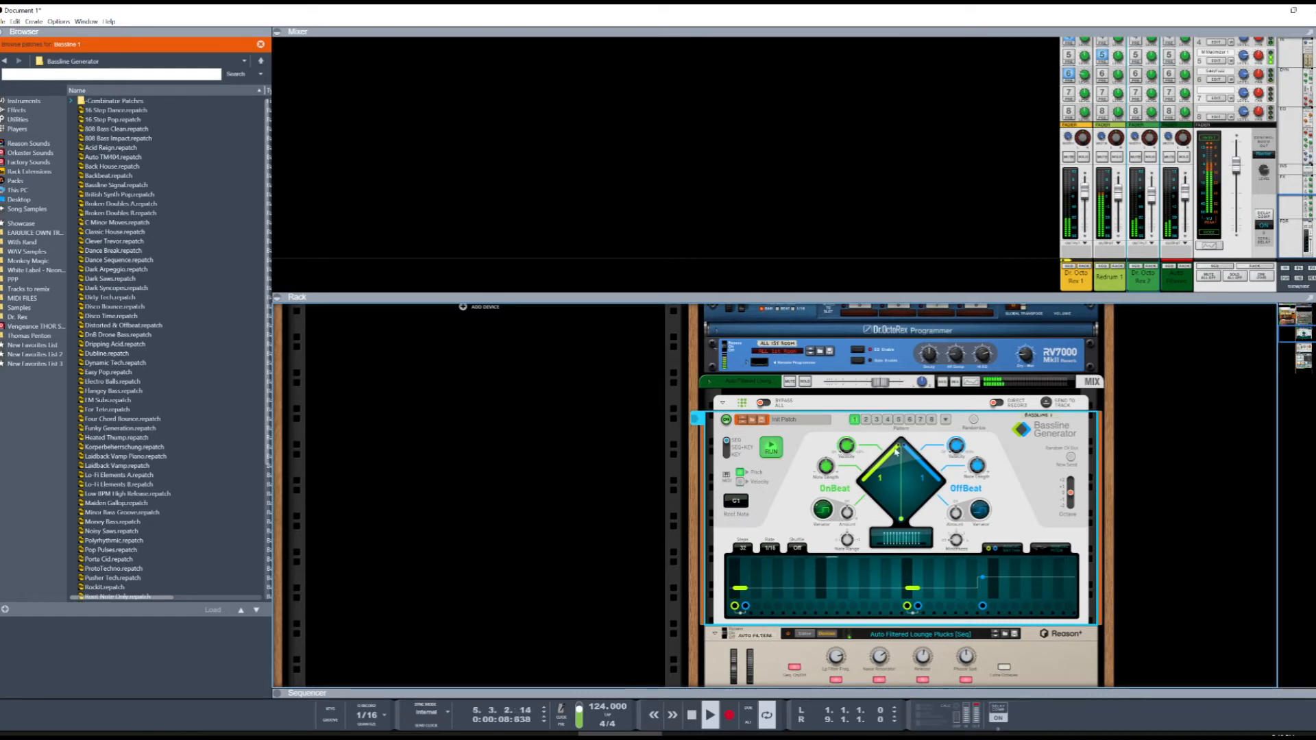
Step: Set the Bassline Generator's OnBeat pattern to 27 and raise its OffBeat pattern number for a busier rhythm
{"action": "left_click_drag", "start_coordinate": [899, 449], "coordinate": [886, 463]}
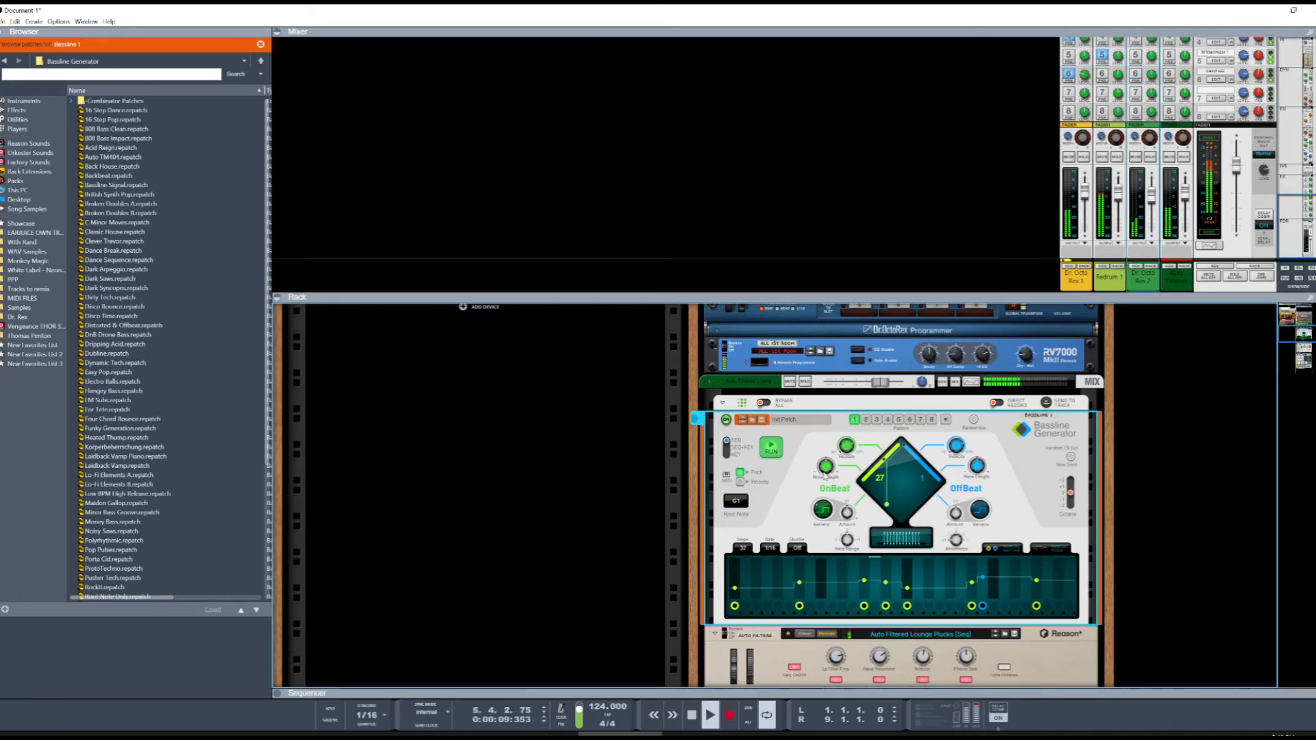
{"action": "mouse_move", "coordinate": [979, 465]}
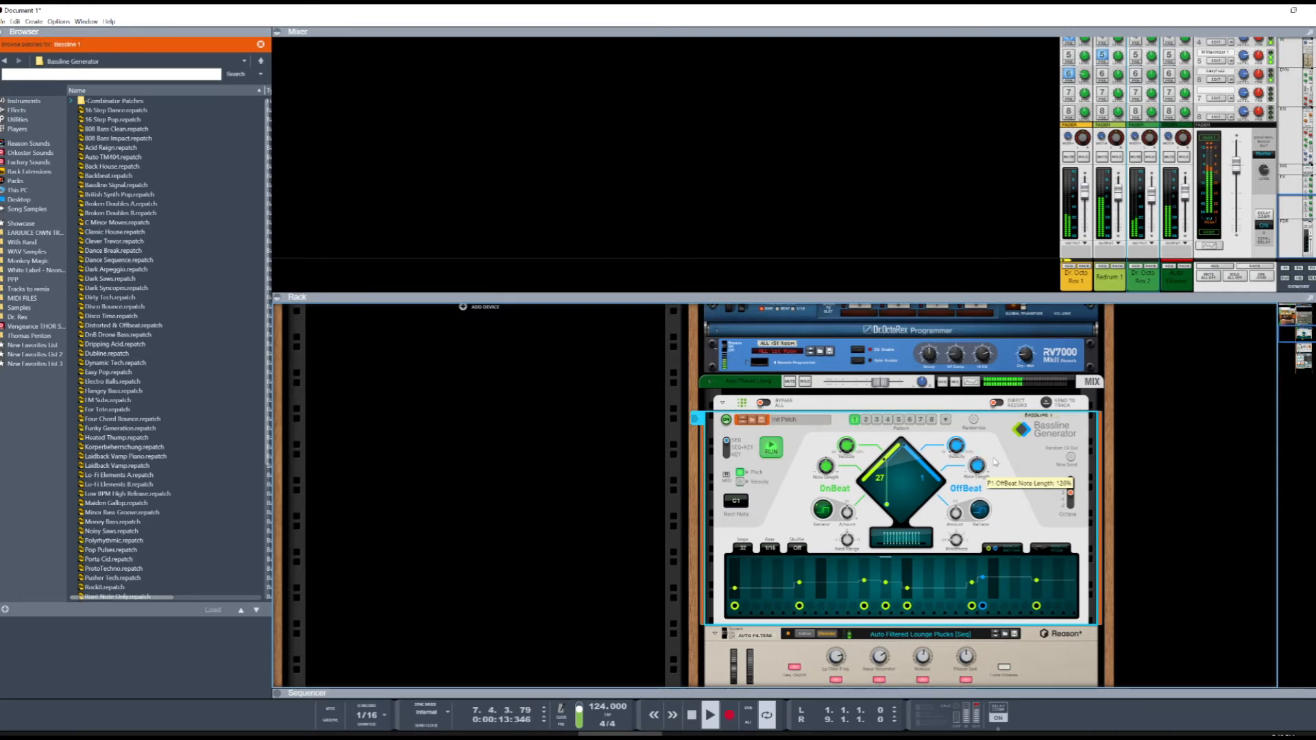
{"action": "left_click_drag", "start_coordinate": [903, 449], "coordinate": [905, 450]}
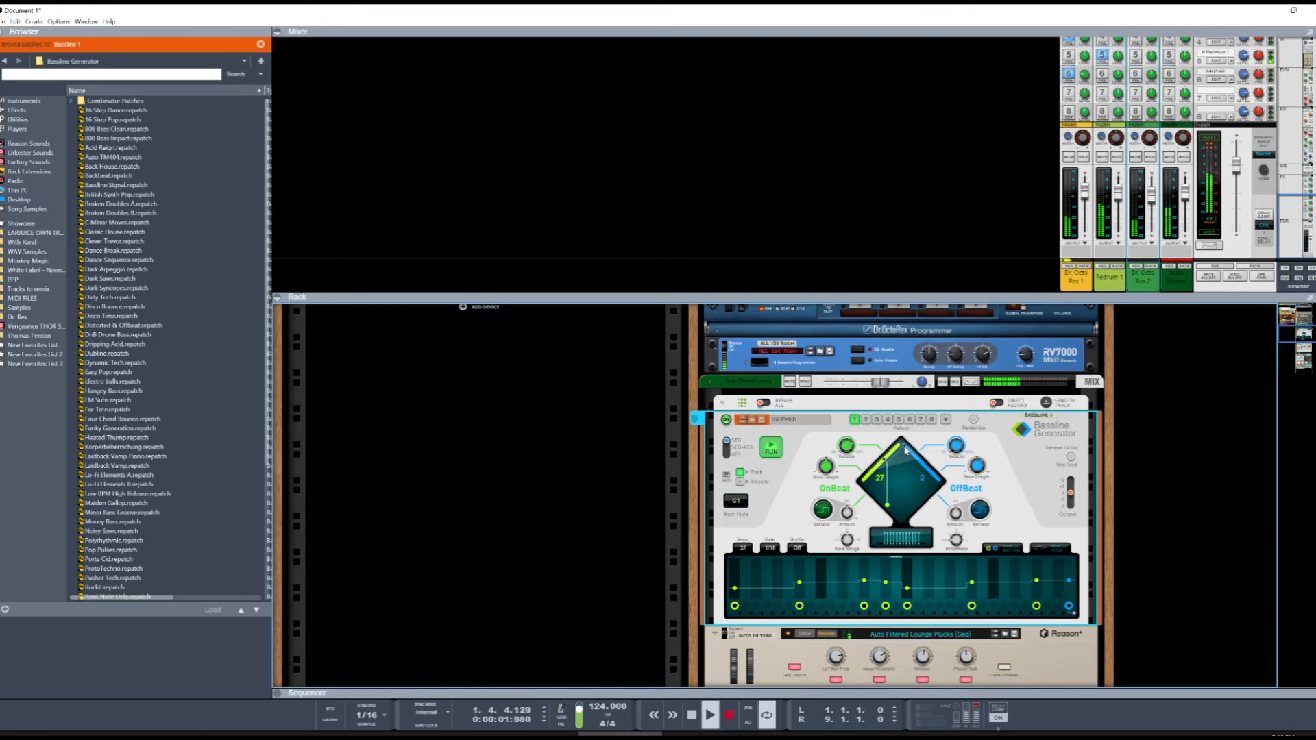
{"action": "left_click_drag", "start_coordinate": [905, 449], "coordinate": [912, 452]}
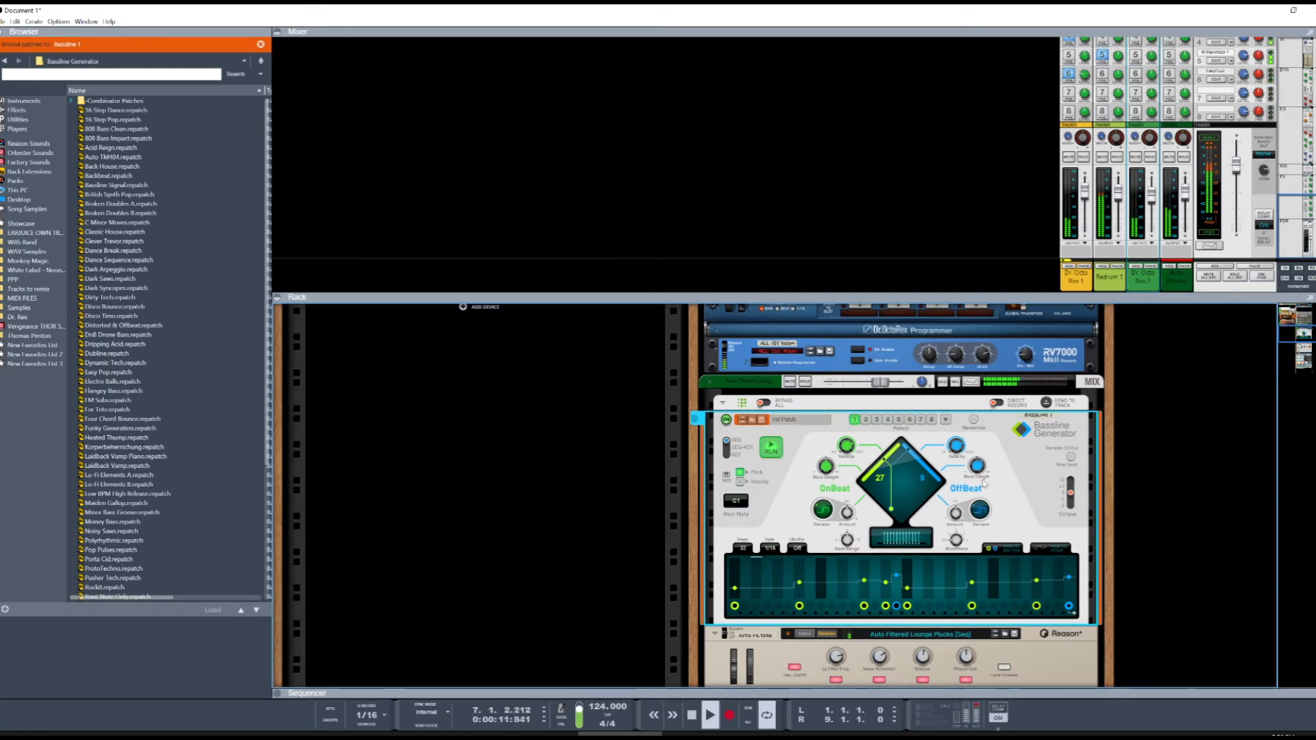
Step: Adjust the low-pass filter frequency on the pluck Combinator while the track plays, then stop playback
{"action": "scroll", "coordinate": [985, 483], "scroll_direction": "down", "scroll_amount": 6}
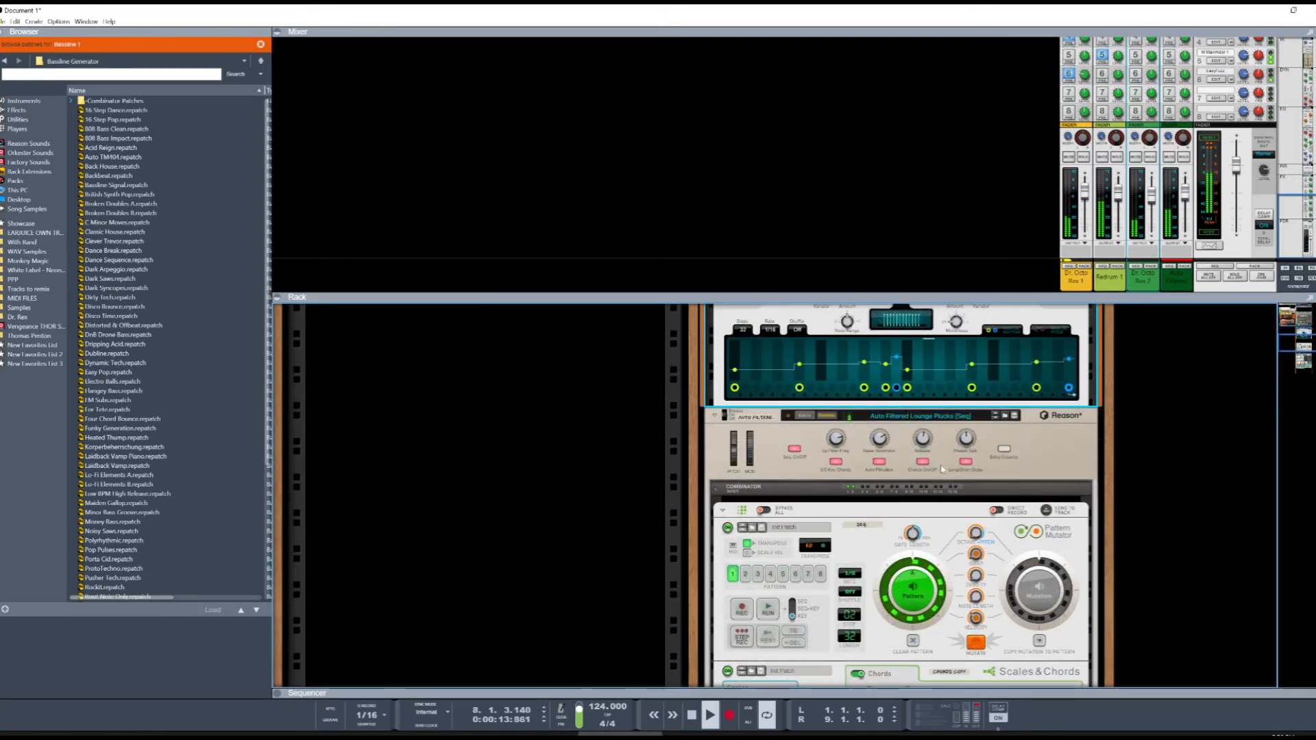
{"action": "left_click", "coordinate": [841, 439]}
{"action": "left_click_drag", "start_coordinate": [851, 455], "coordinate": [844, 439]}
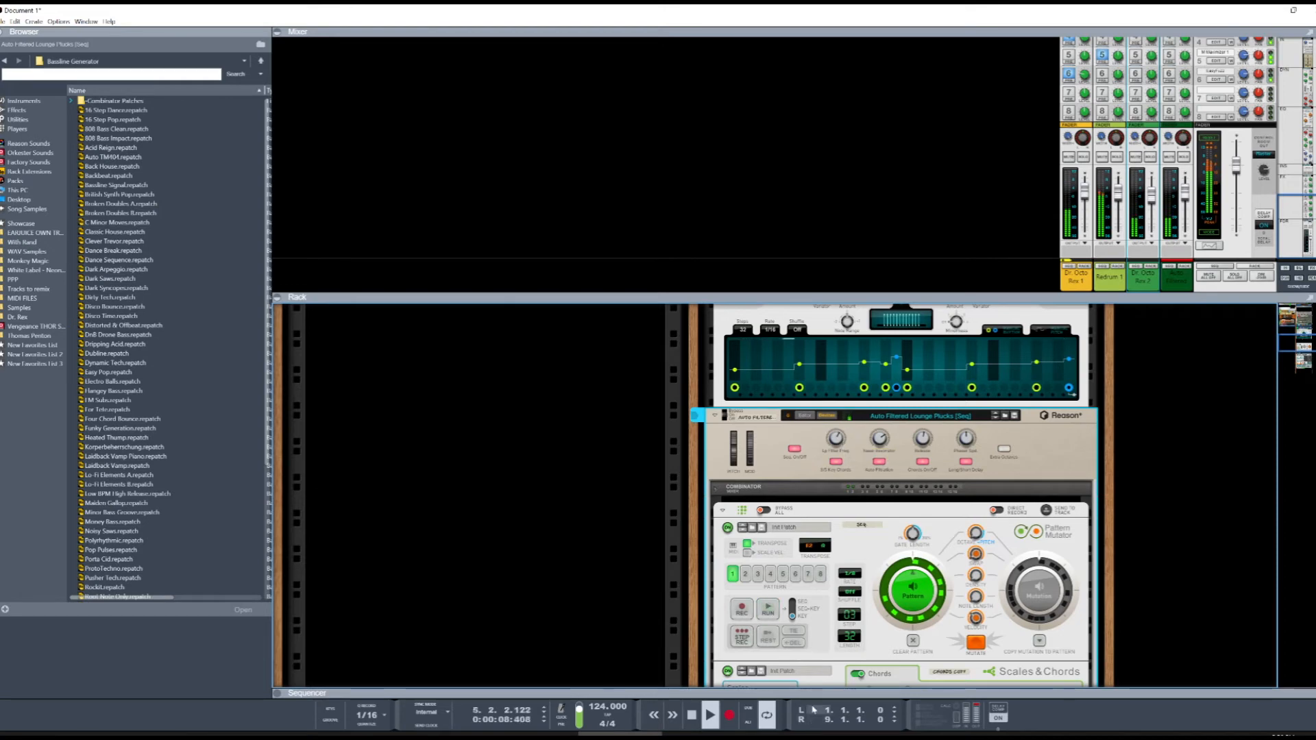
{"action": "left_click_drag", "start_coordinate": [885, 692], "coordinate": [826, 692]}
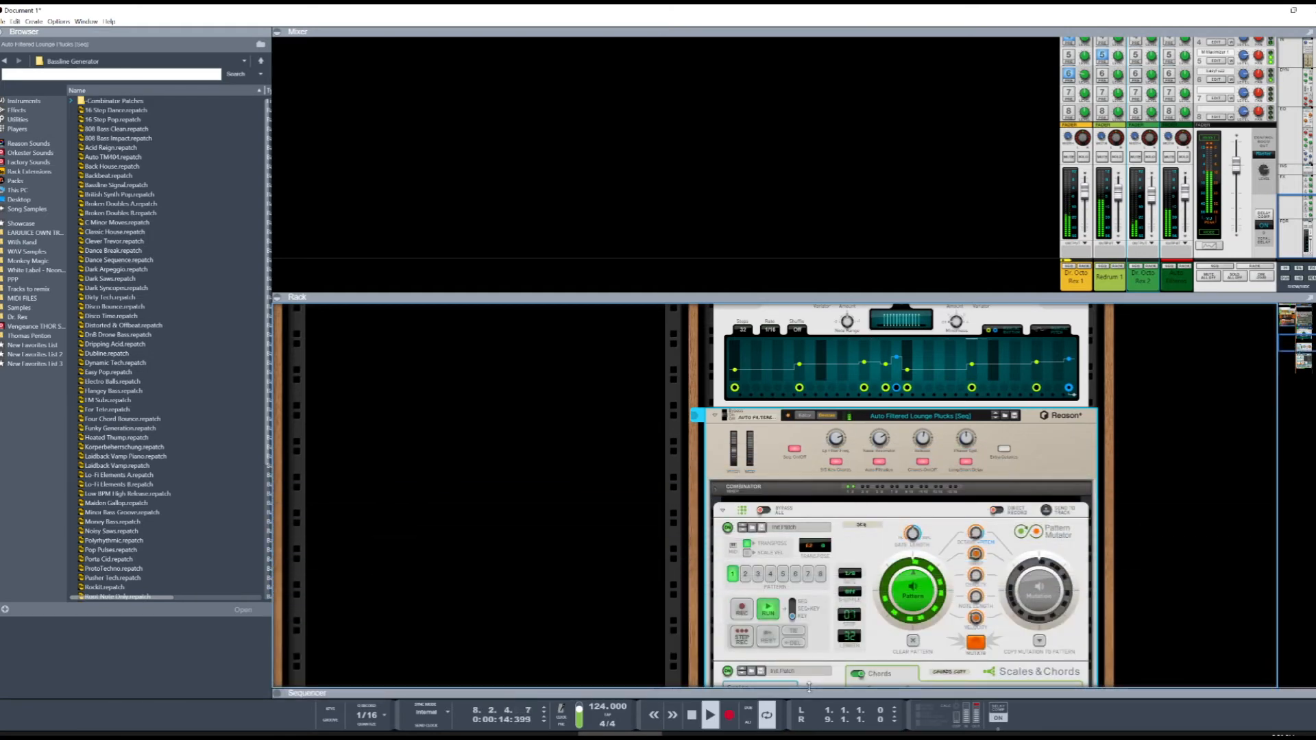
{"action": "key", "text": "space"}
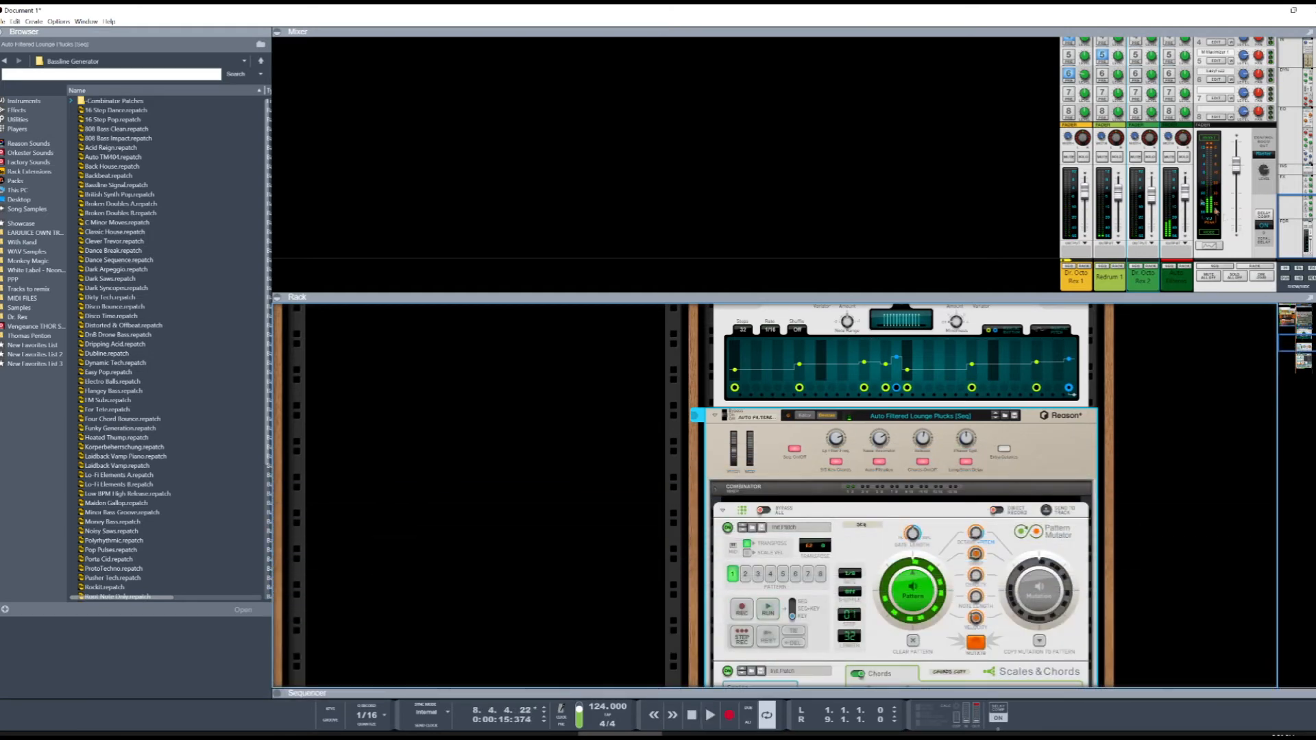
Step: Fold the Synchronous effect below the first Dr. OctoRex and look over the rest of the rack
{"action": "scroll", "coordinate": [1184, 192], "scroll_direction": "up", "scroll_amount": 2}
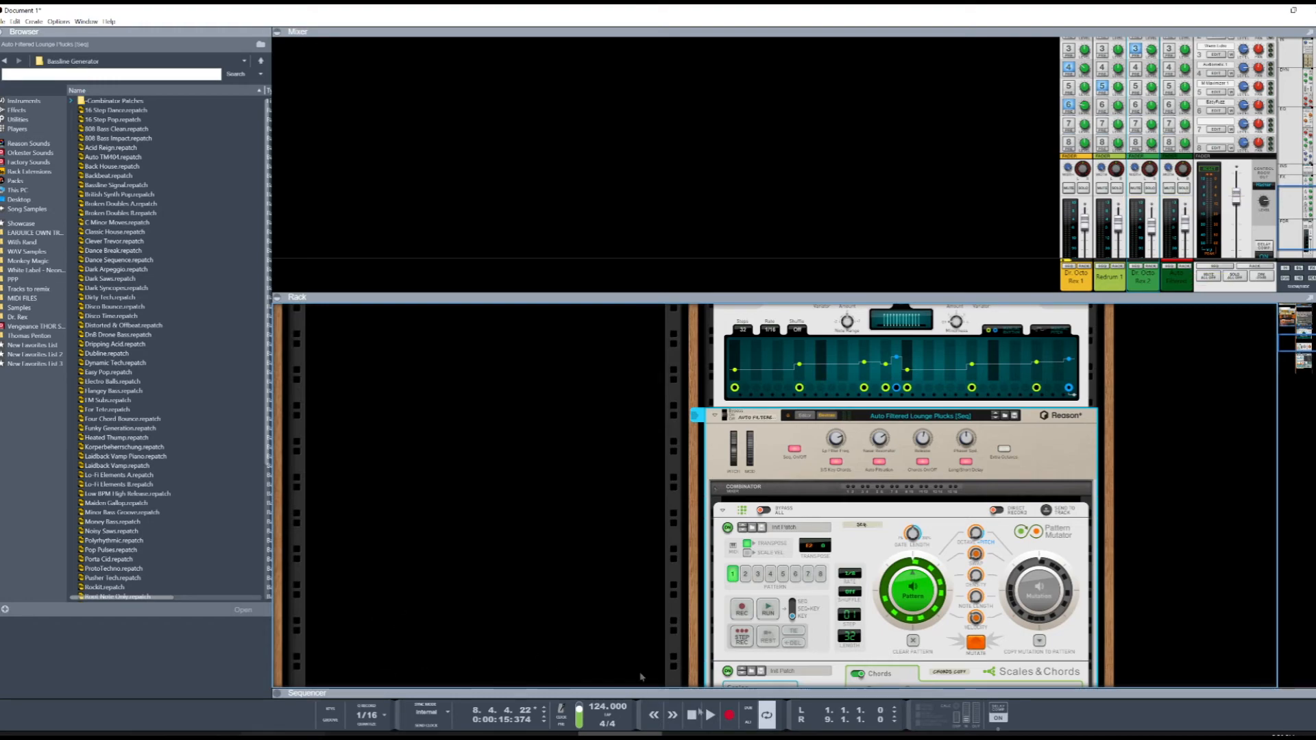
{"action": "scroll", "coordinate": [538, 616], "scroll_direction": "up", "scroll_amount": 15}
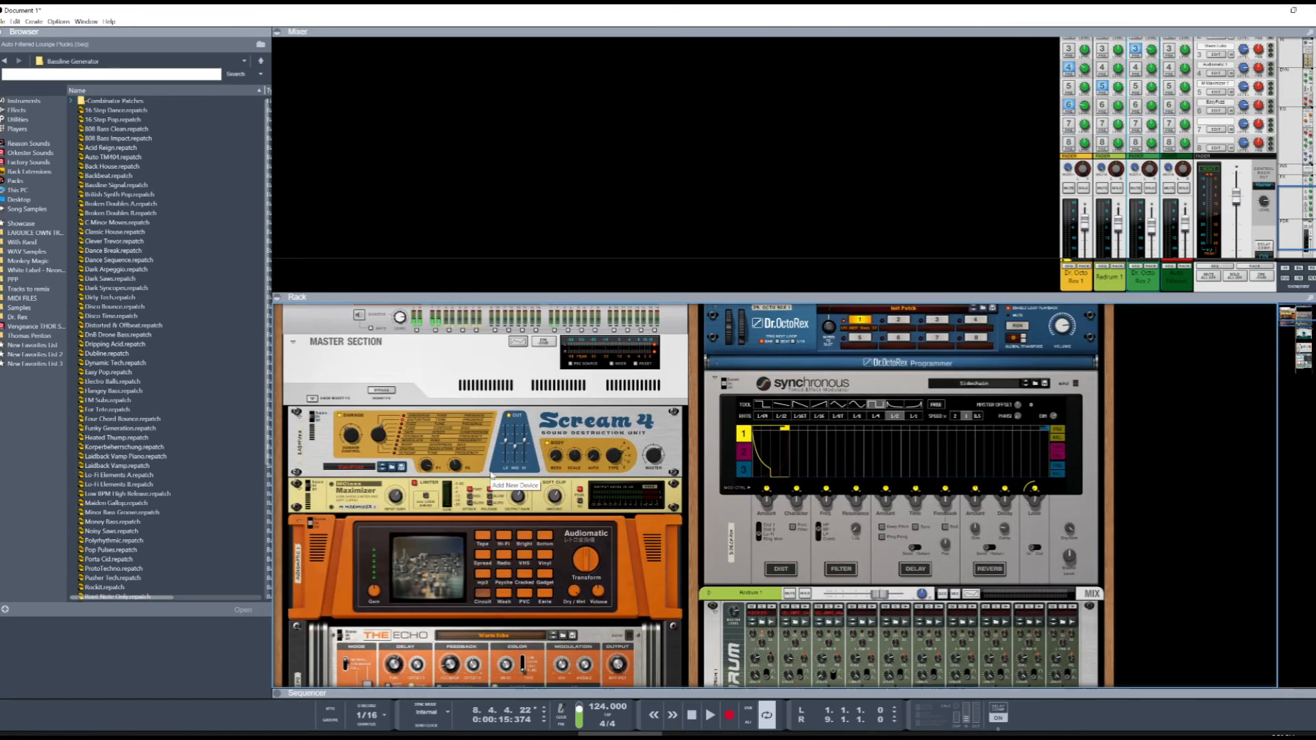
{"action": "scroll", "coordinate": [491, 475], "scroll_direction": "up", "scroll_amount": 1}
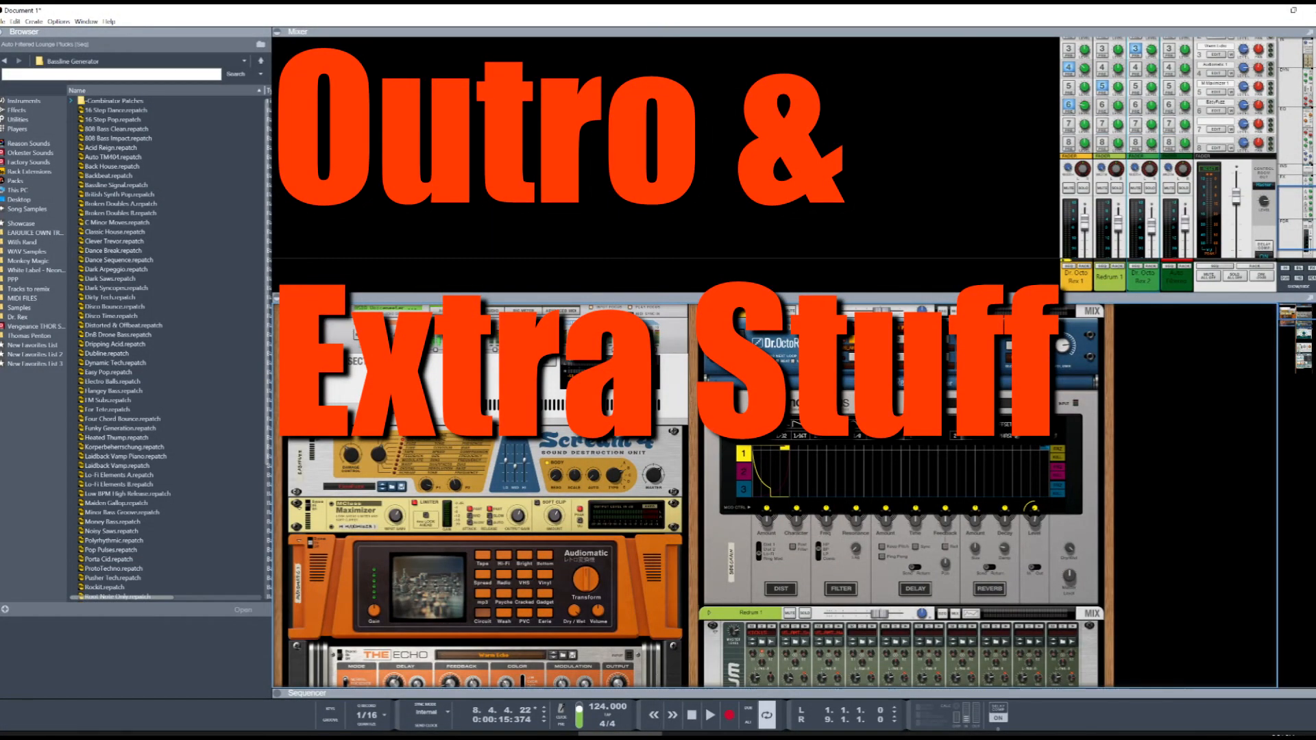
{"action": "left_click", "coordinate": [711, 397]}
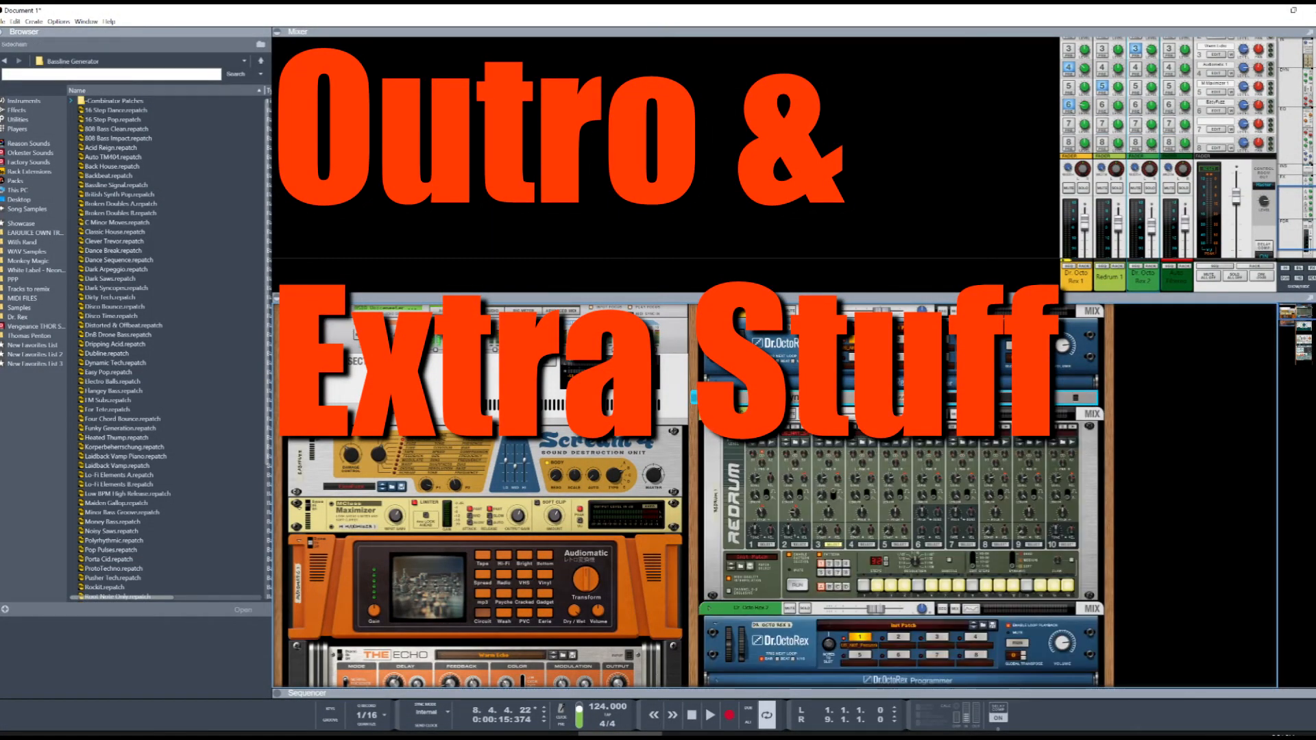
{"action": "scroll", "coordinate": [696, 496], "scroll_direction": "down", "scroll_amount": 10}
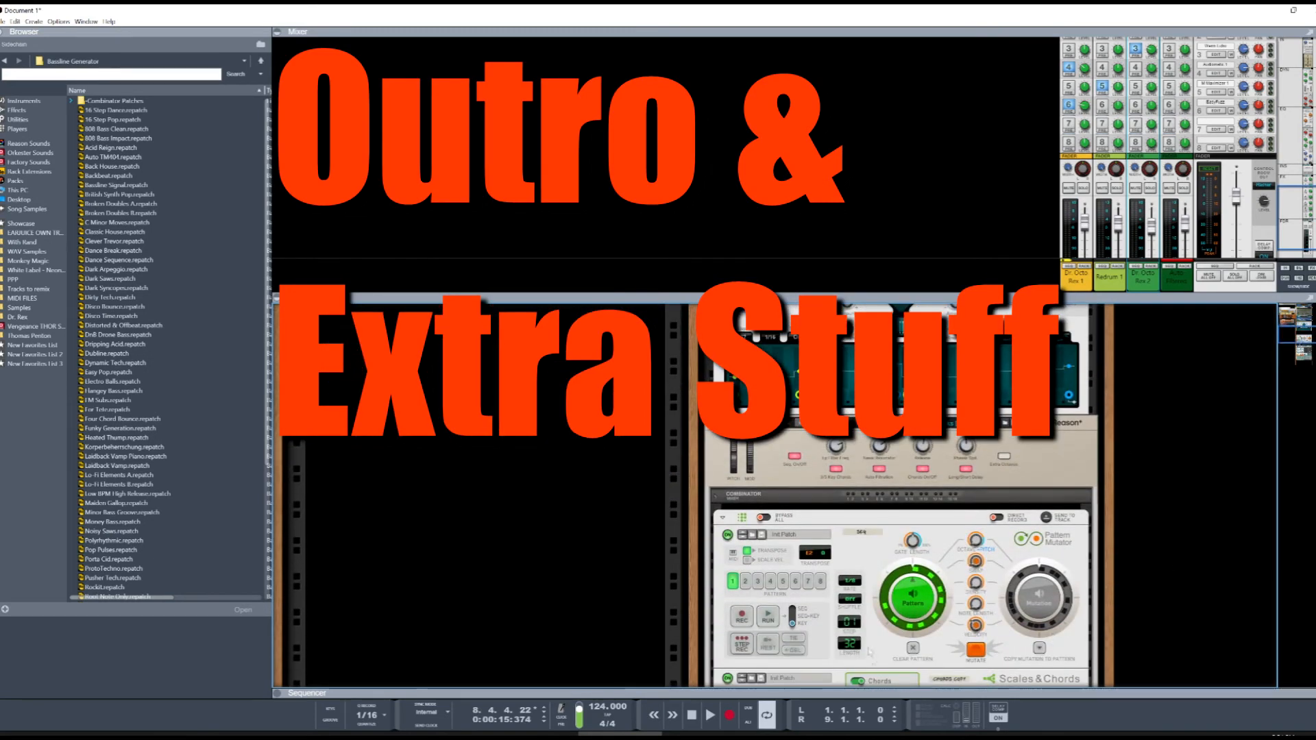
{"action": "scroll", "coordinate": [1068, 541], "scroll_direction": "down", "scroll_amount": 5}
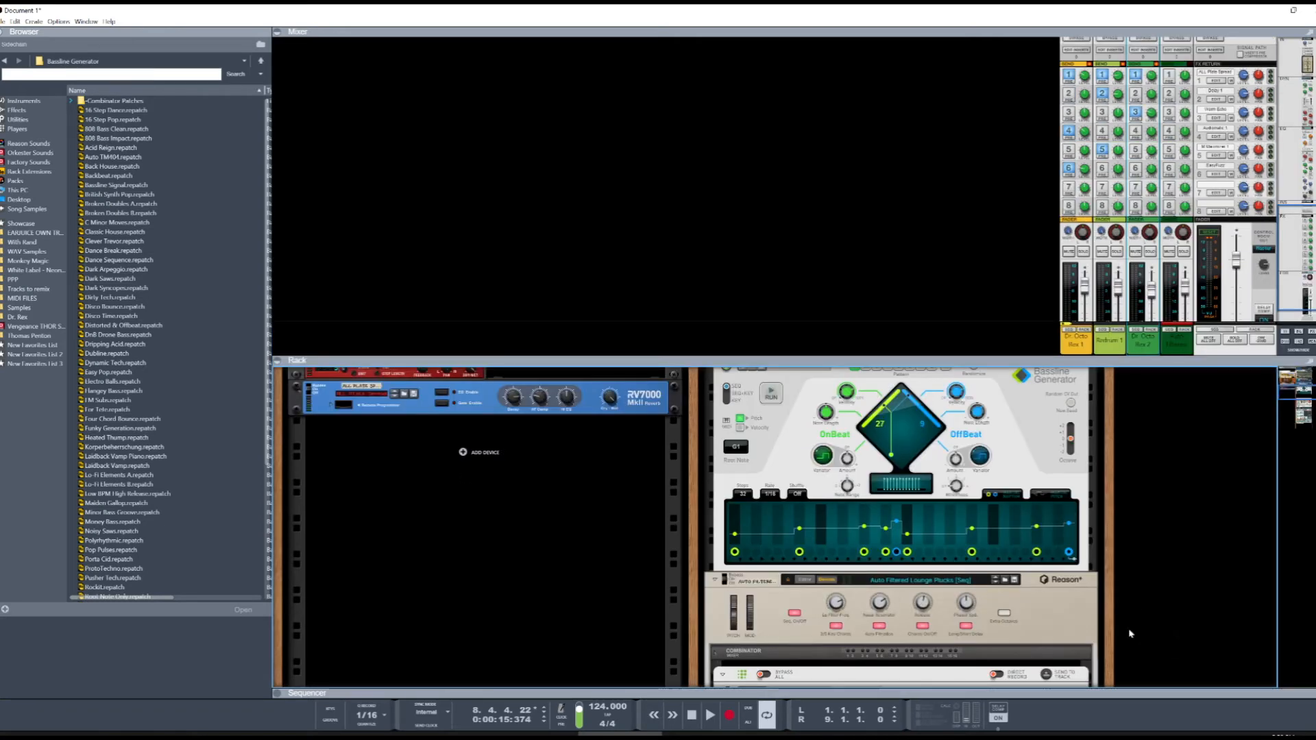
Step: Show the sequencer and extend the loop by moving the right locator to bar 19
{"action": "mouse_move", "coordinate": [978, 420]}
{"action": "left_click_drag", "start_coordinate": [557, 690], "coordinate": [592, 507]}
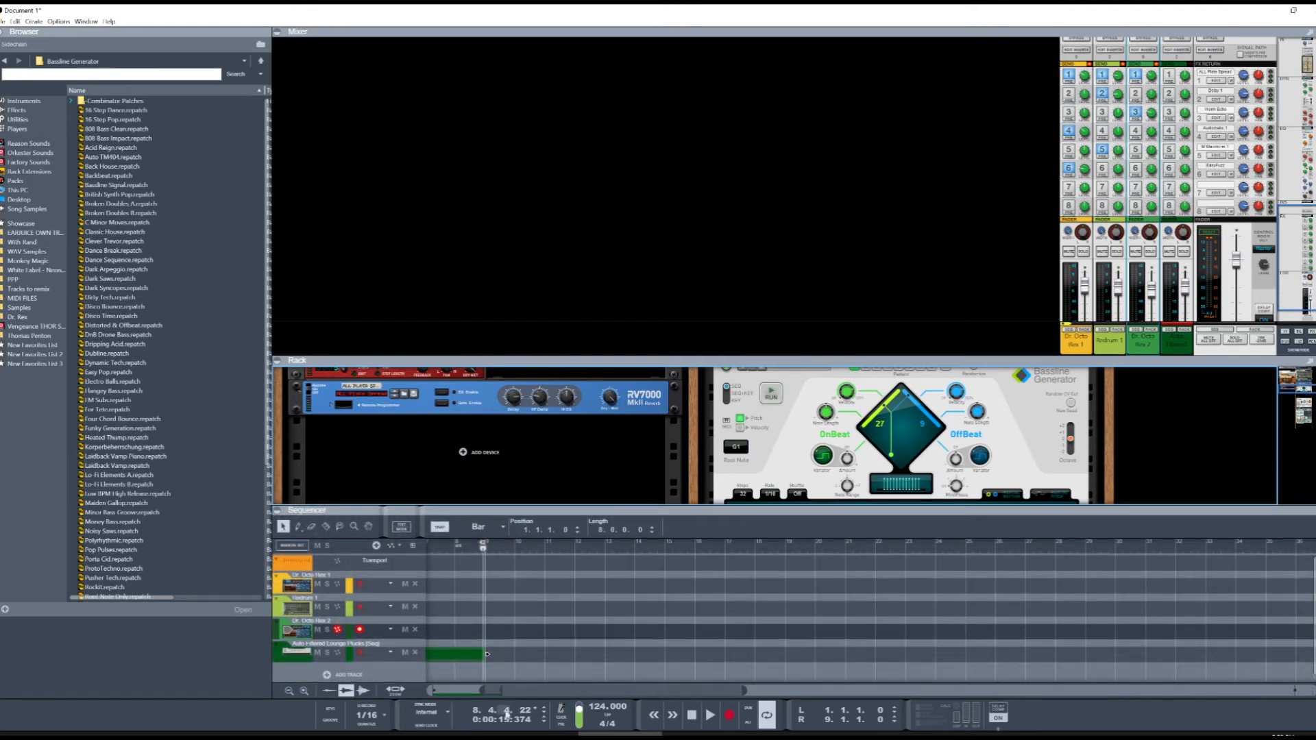
{"action": "left_click_drag", "start_coordinate": [517, 691], "coordinate": [462, 692]}
{"action": "left_click", "coordinate": [669, 545]}
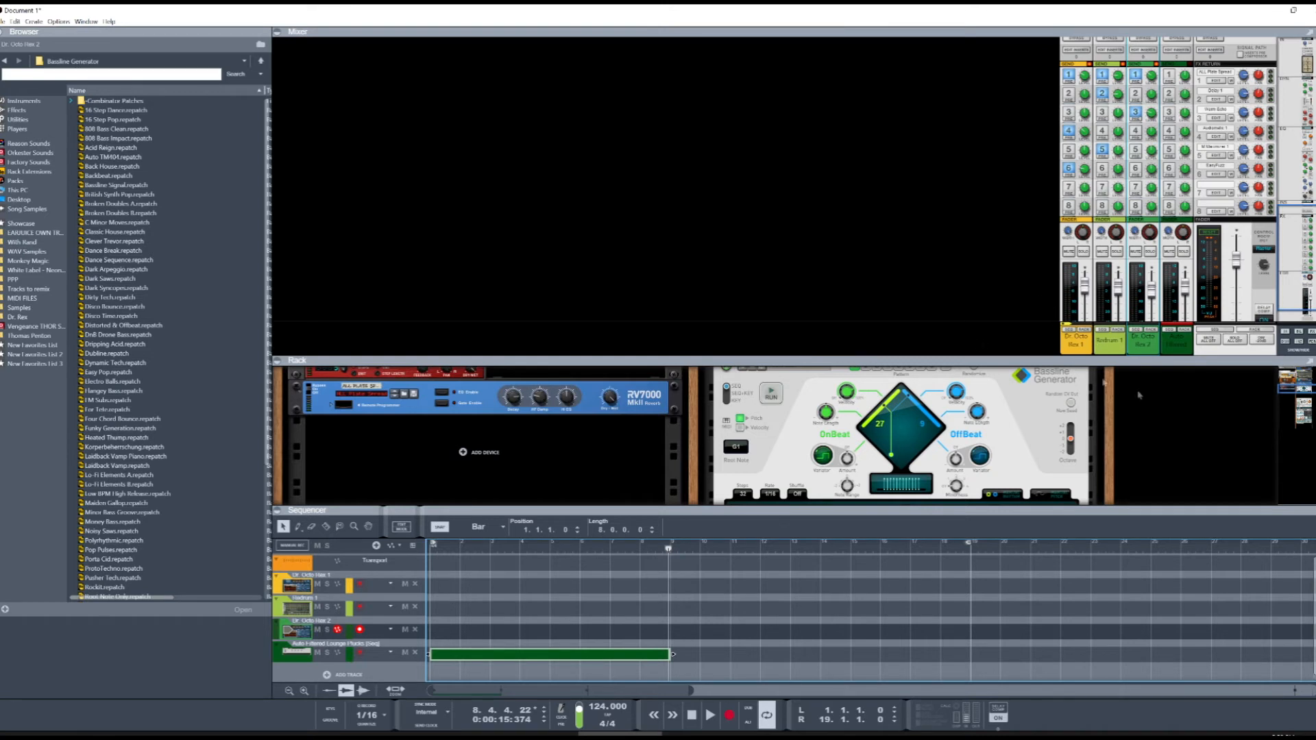
Step: Play the track and mute the Dr. Octo Rex 1 and Redrum 1 mixer channels
{"action": "left_click", "coordinate": [710, 716]}
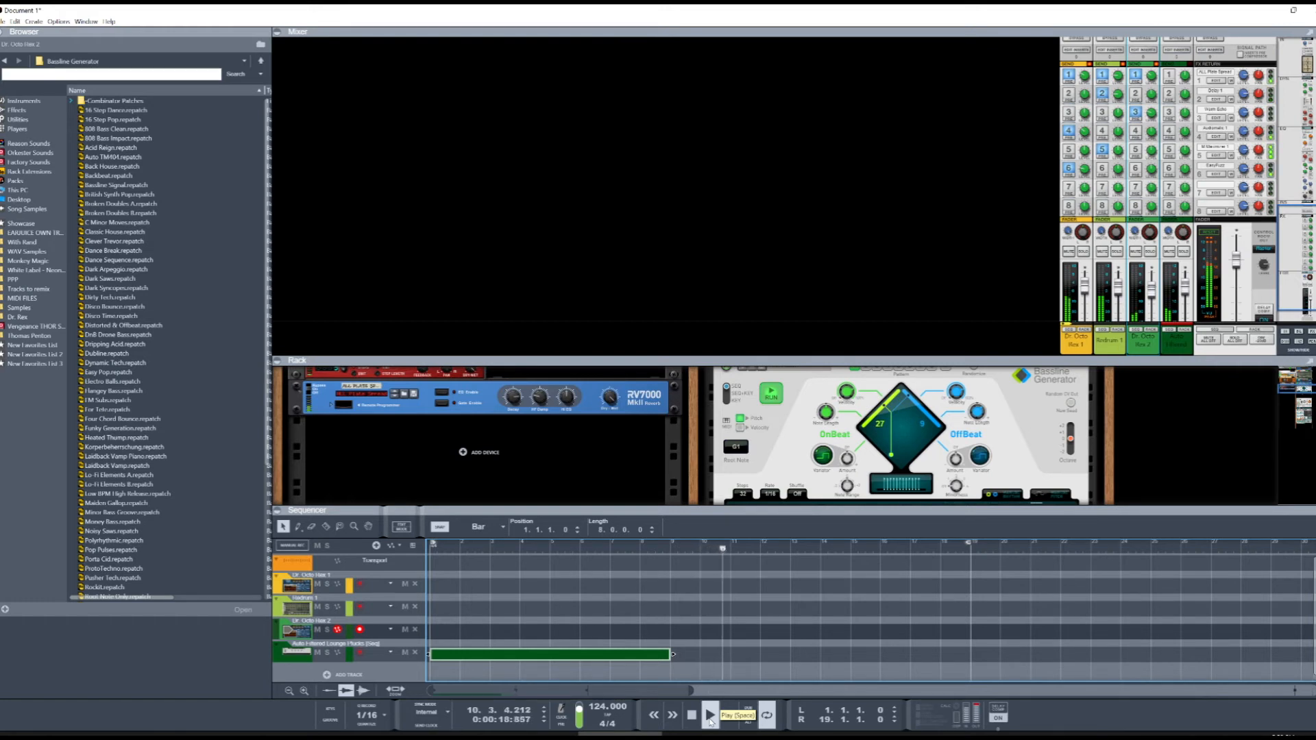
{"action": "left_click", "coordinate": [1068, 252]}
{"action": "left_click", "coordinate": [1102, 252]}
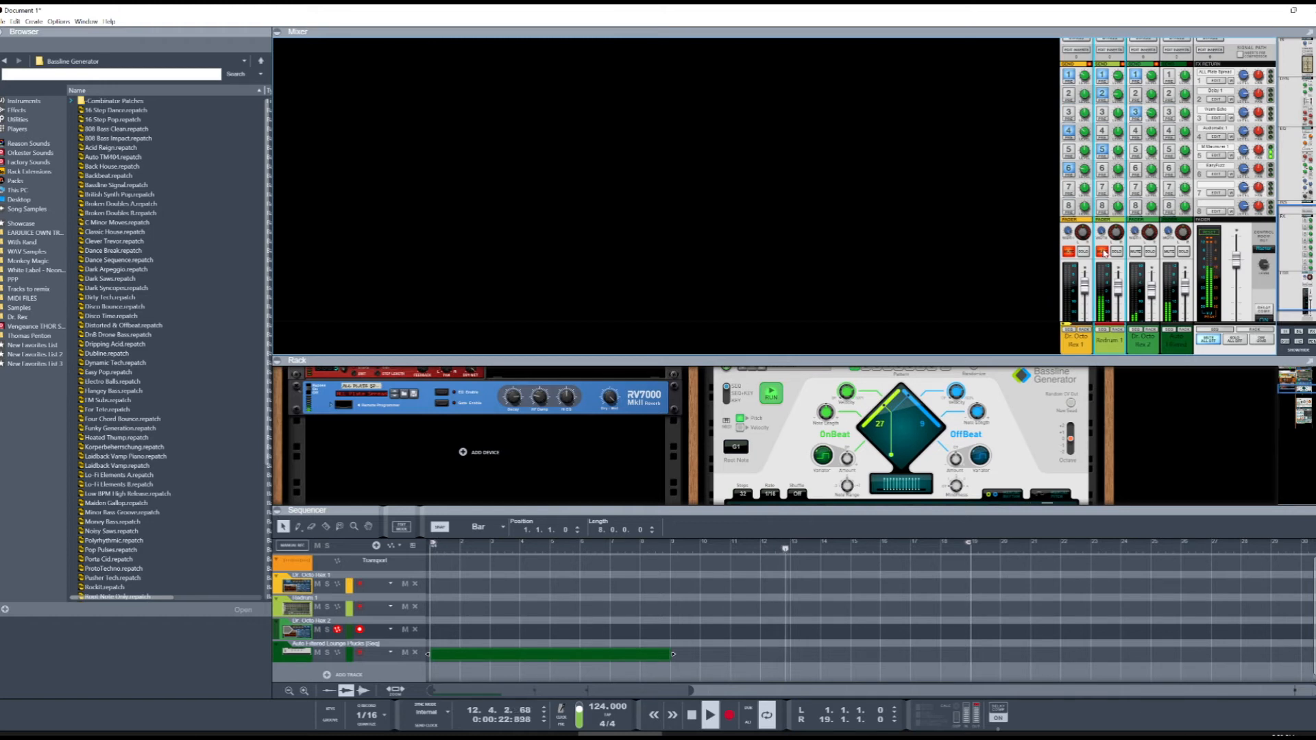
Step: Mute the Dr. Octo Rex 2 channel, then enable FX send 4 on the pluck channel and adjust its send level
{"action": "left_click", "coordinate": [1135, 251]}
{"action": "left_click", "coordinate": [1184, 292]}
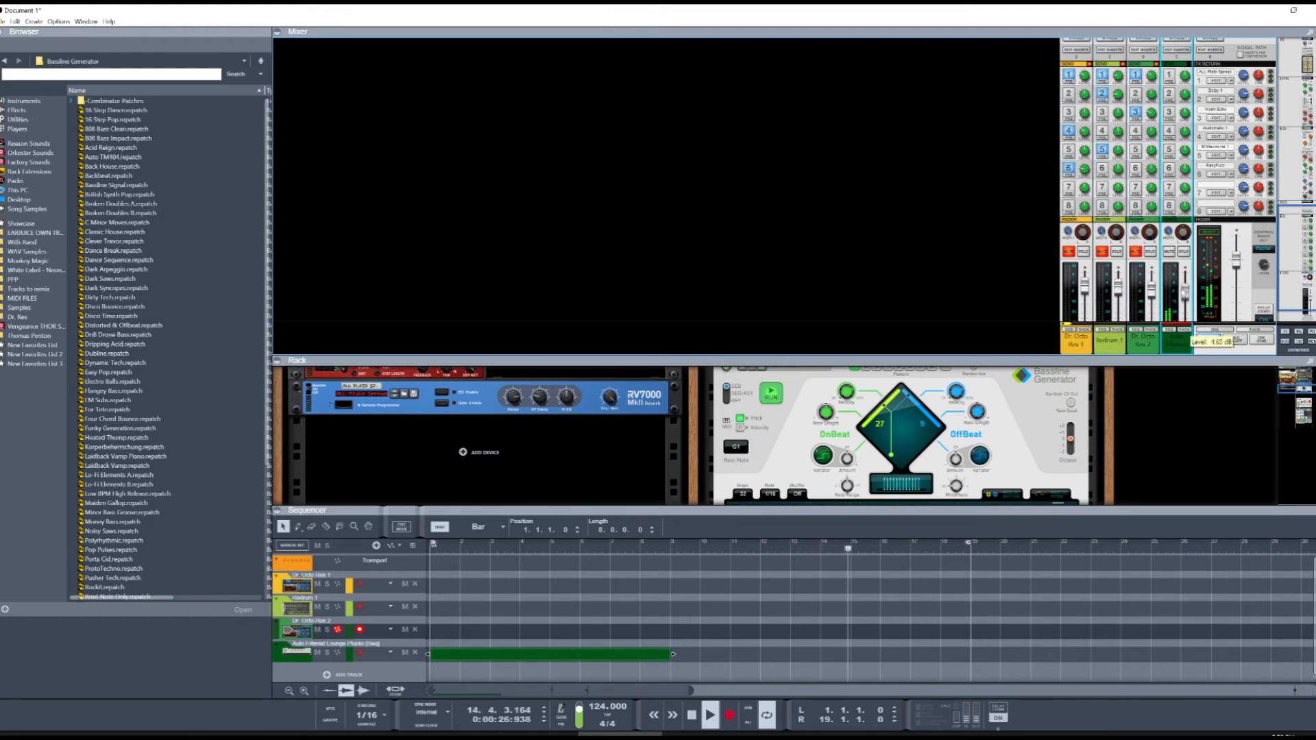
{"action": "left_click", "coordinate": [1169, 133]}
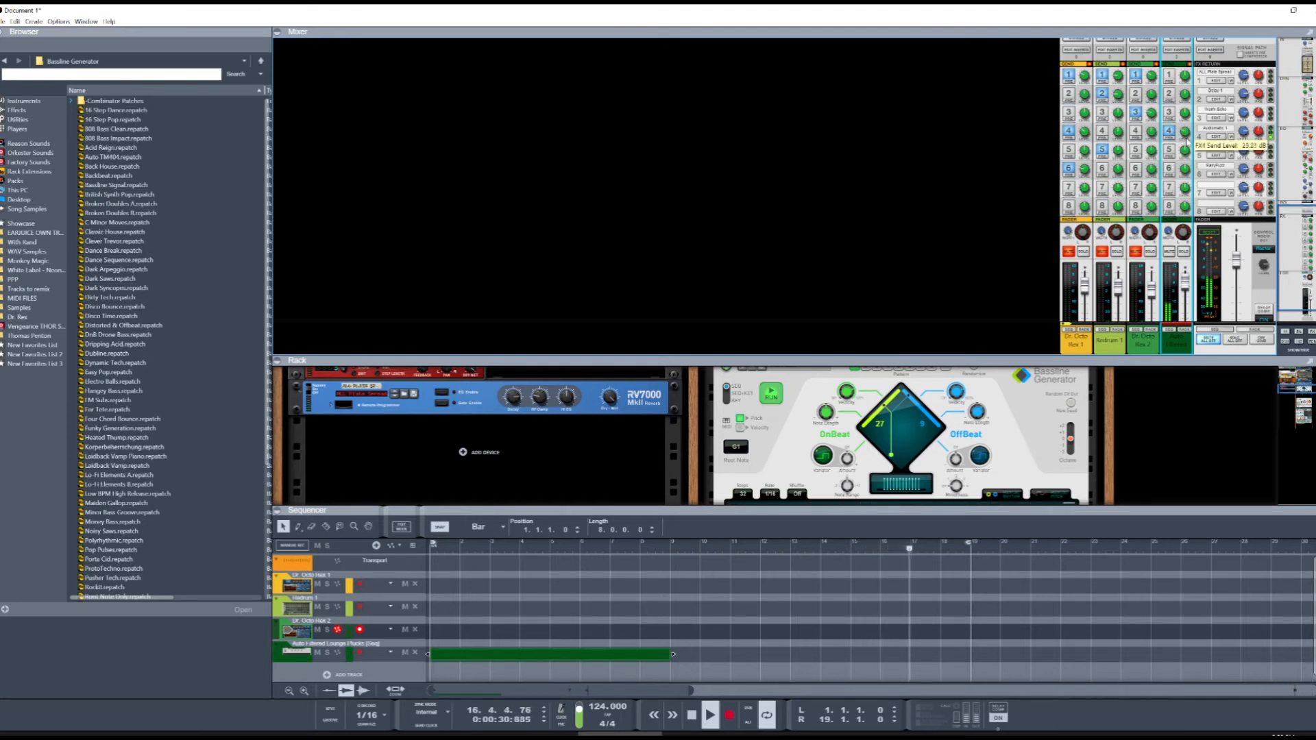
{"action": "left_click_drag", "start_coordinate": [1186, 141], "coordinate": [1187, 130]}
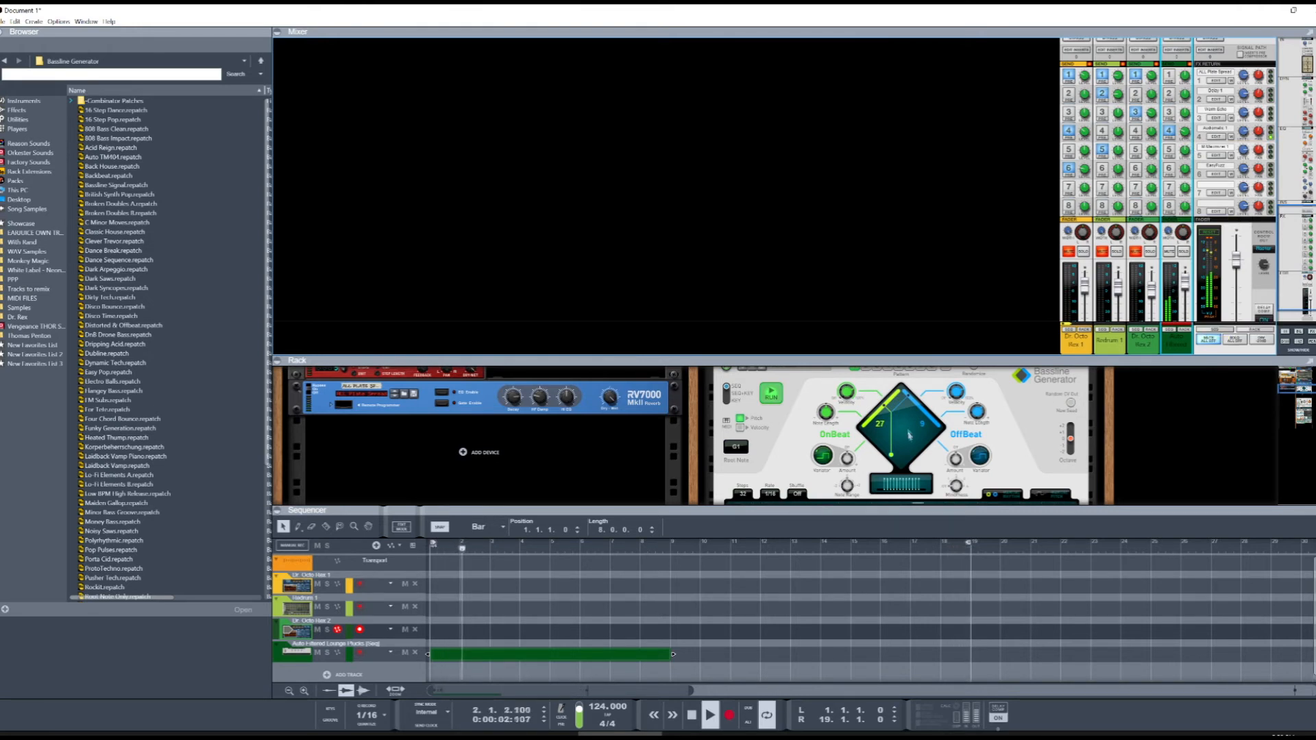
Step: Set the pluck Combinator's low-pass filter frequency to 53 and add an automation lane for it
{"action": "scroll", "coordinate": [917, 426], "scroll_direction": "down", "scroll_amount": 6}
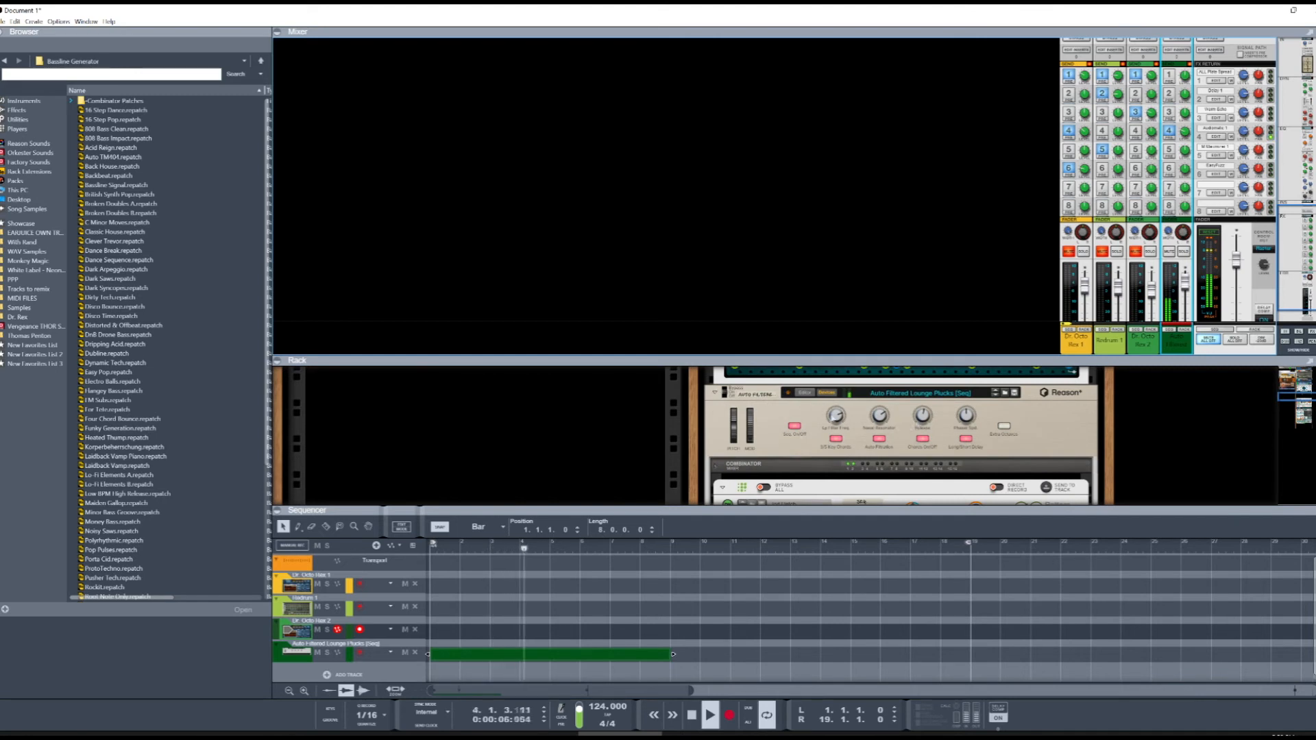
{"action": "left_click", "coordinate": [837, 416]}
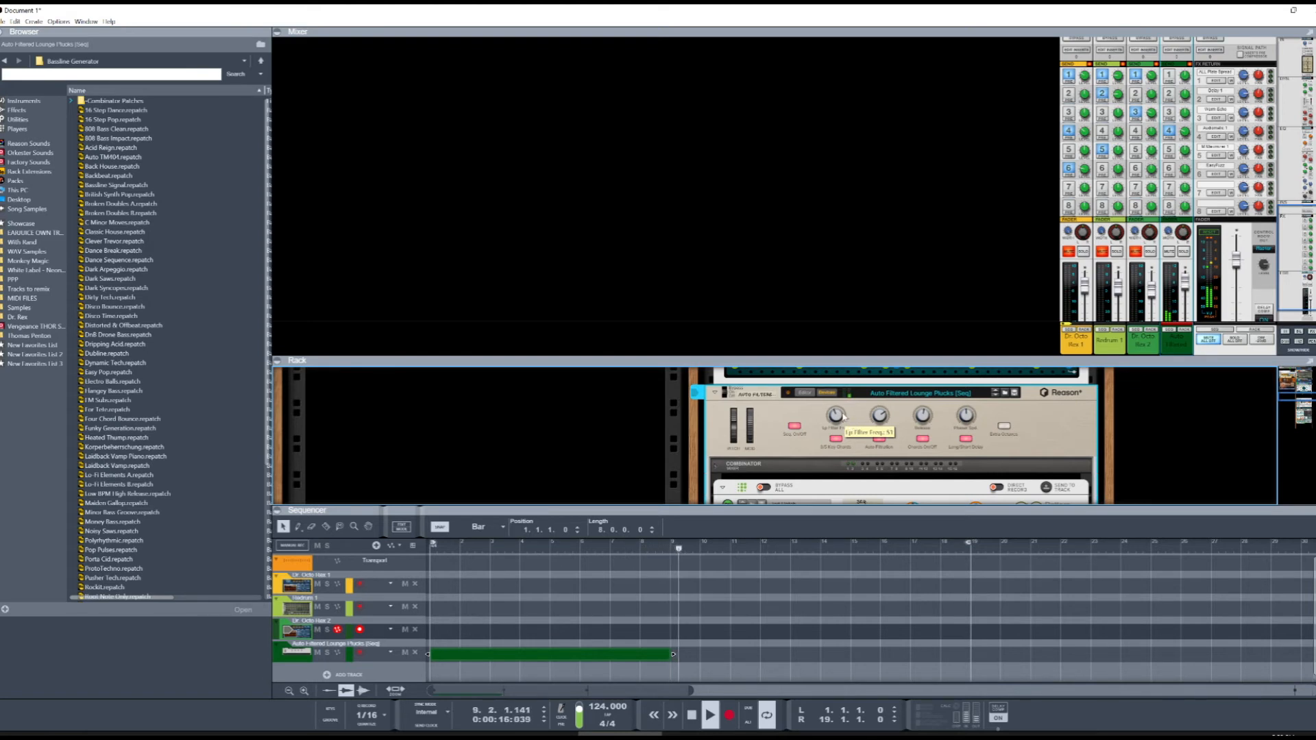
{"action": "right_click", "coordinate": [838, 419]}
{"action": "left_click", "coordinate": [826, 422]}
{"action": "right_click", "coordinate": [837, 419]}
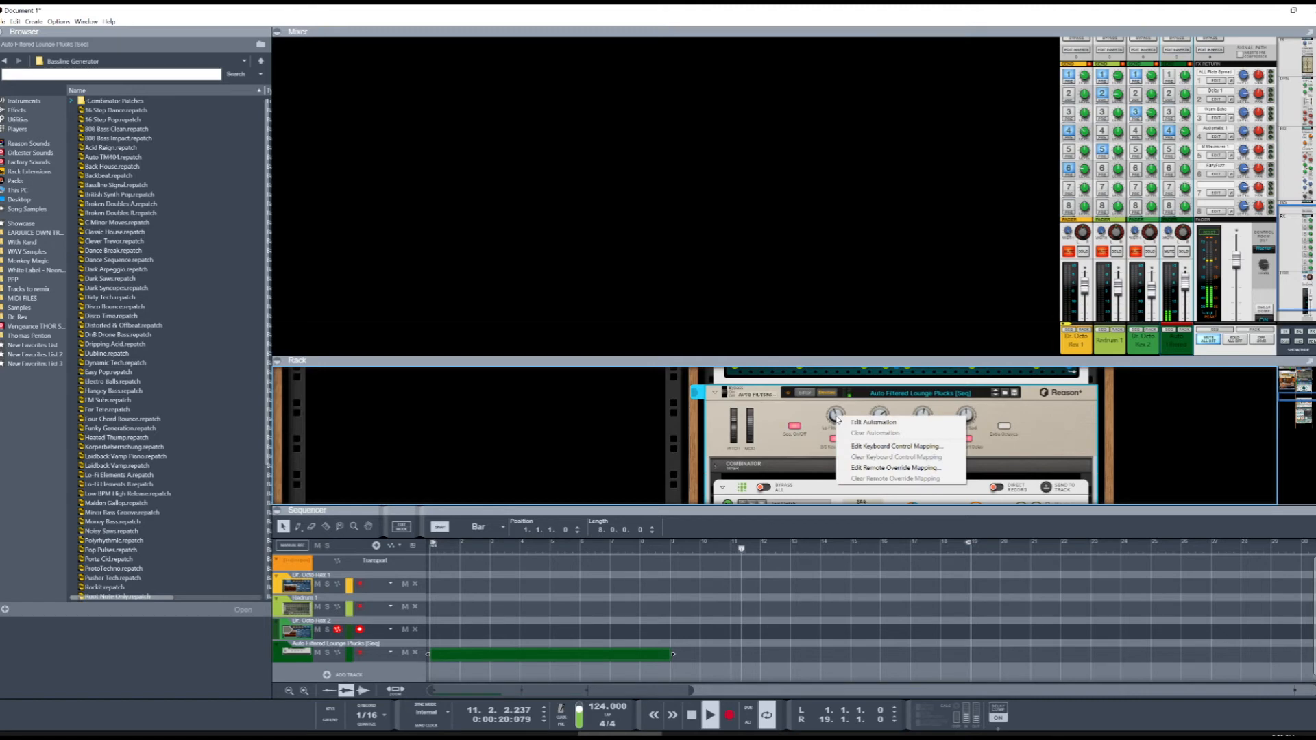
{"action": "left_click", "coordinate": [850, 422]}
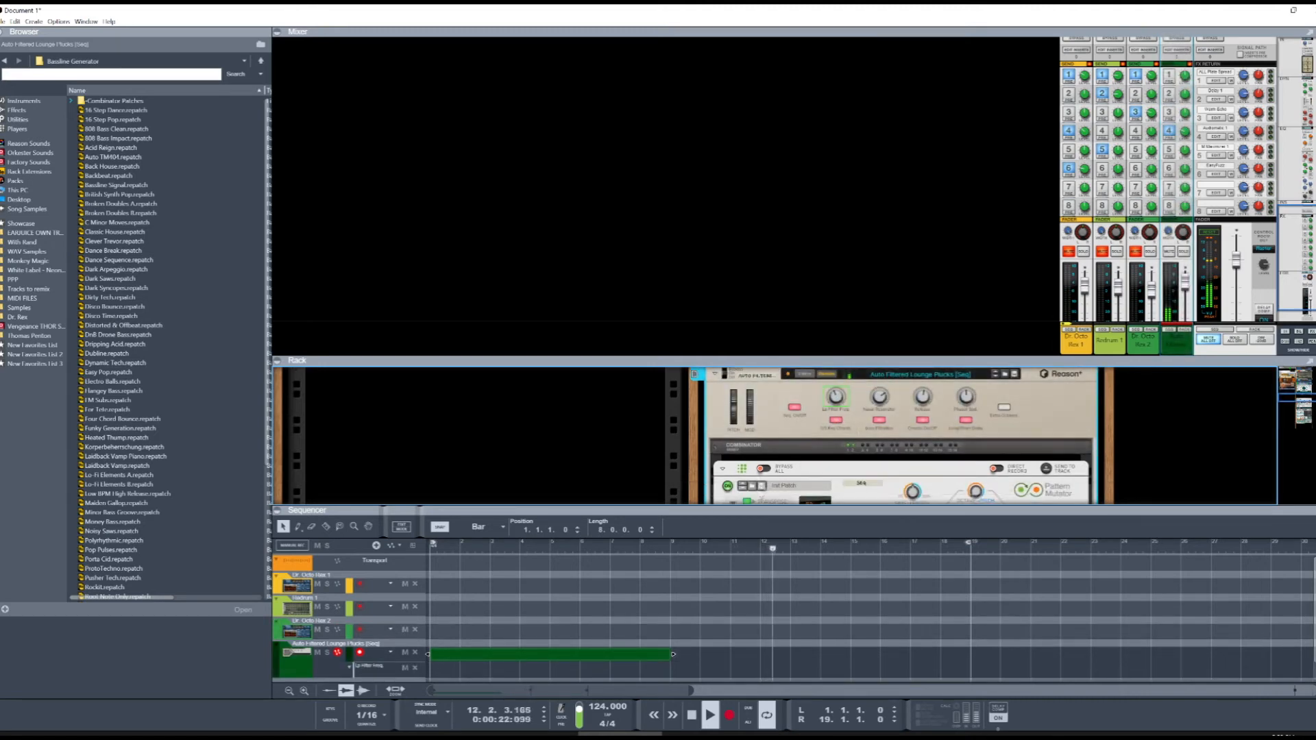
Step: Enlarge the sequencer and draw an automation clip from bar 1 to bar 19 in the Lp Filter Freq lane
{"action": "left_click_drag", "start_coordinate": [765, 513], "coordinate": [793, 419]}
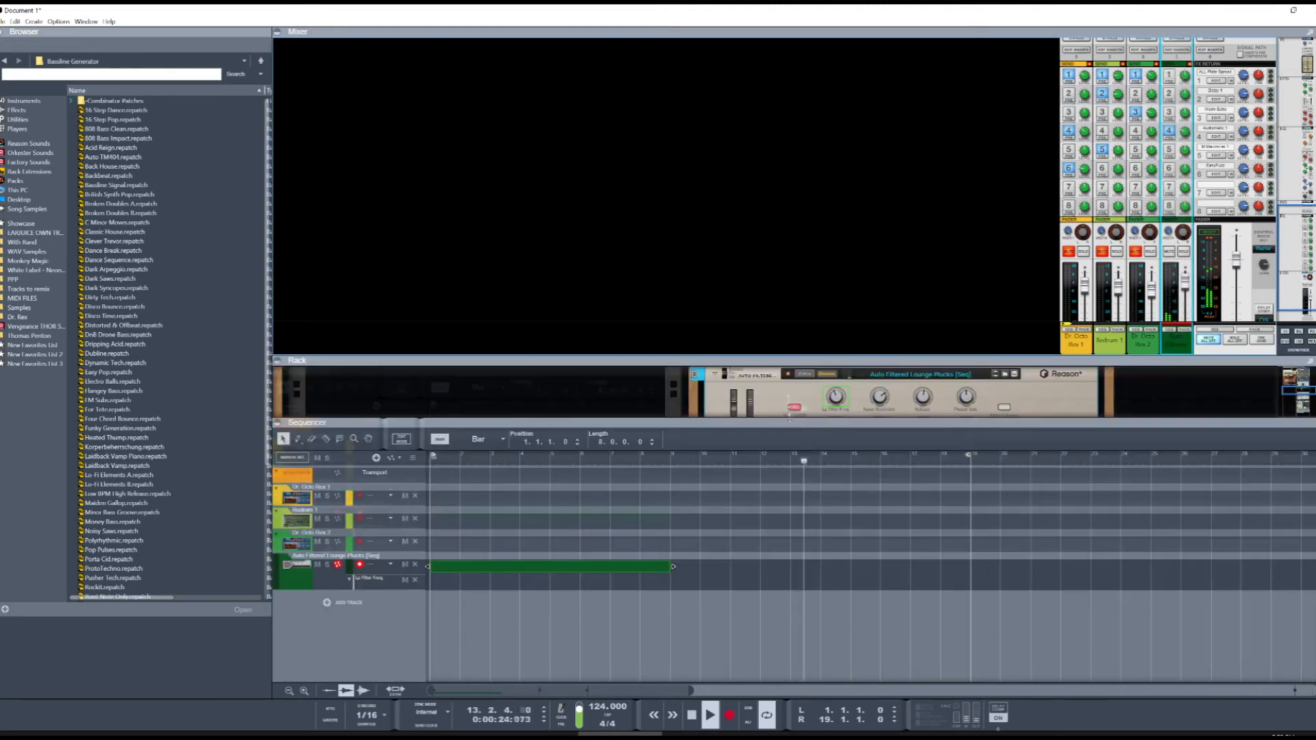
{"action": "left_click_drag", "start_coordinate": [832, 356], "coordinate": [837, 327]}
{"action": "left_click", "coordinate": [297, 438]}
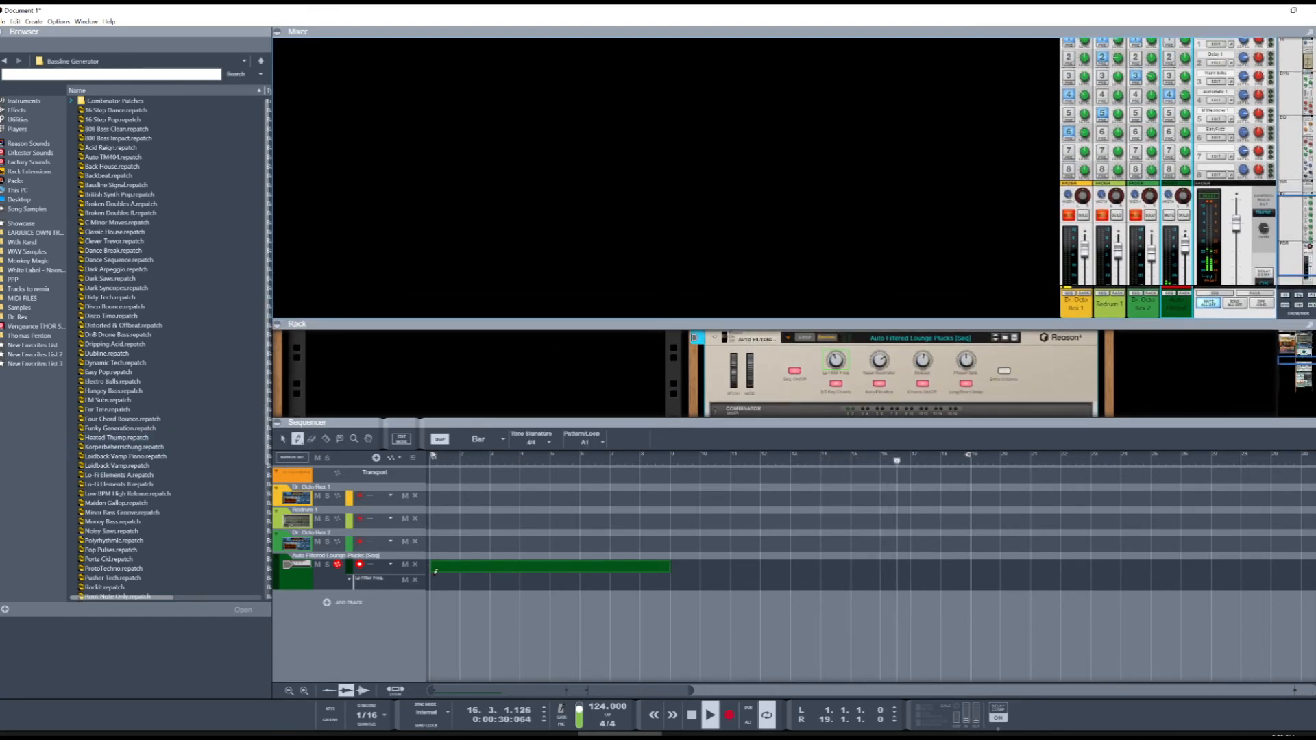
{"action": "mouse_move", "coordinate": [435, 577]}
{"action": "left_mouse_down"}
{"action": "mouse_move", "coordinate": [908, 581]}
{"action": "mouse_move", "coordinate": [959, 547]}
{"action": "left_mouse_up"}
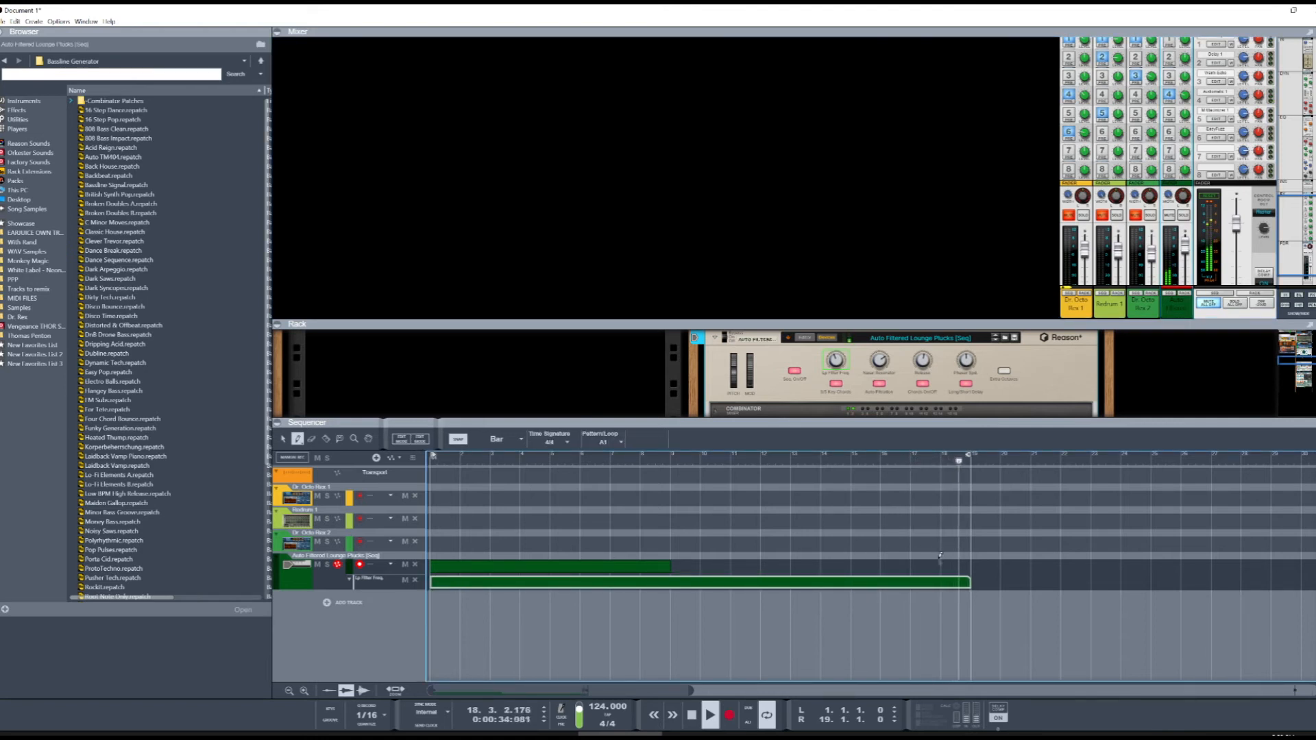
Step: Open the filter automation clip and draw points of 53 at bar 1, 109 at bar 9 and 58 at bar 19
{"action": "left_click", "coordinate": [283, 438]}
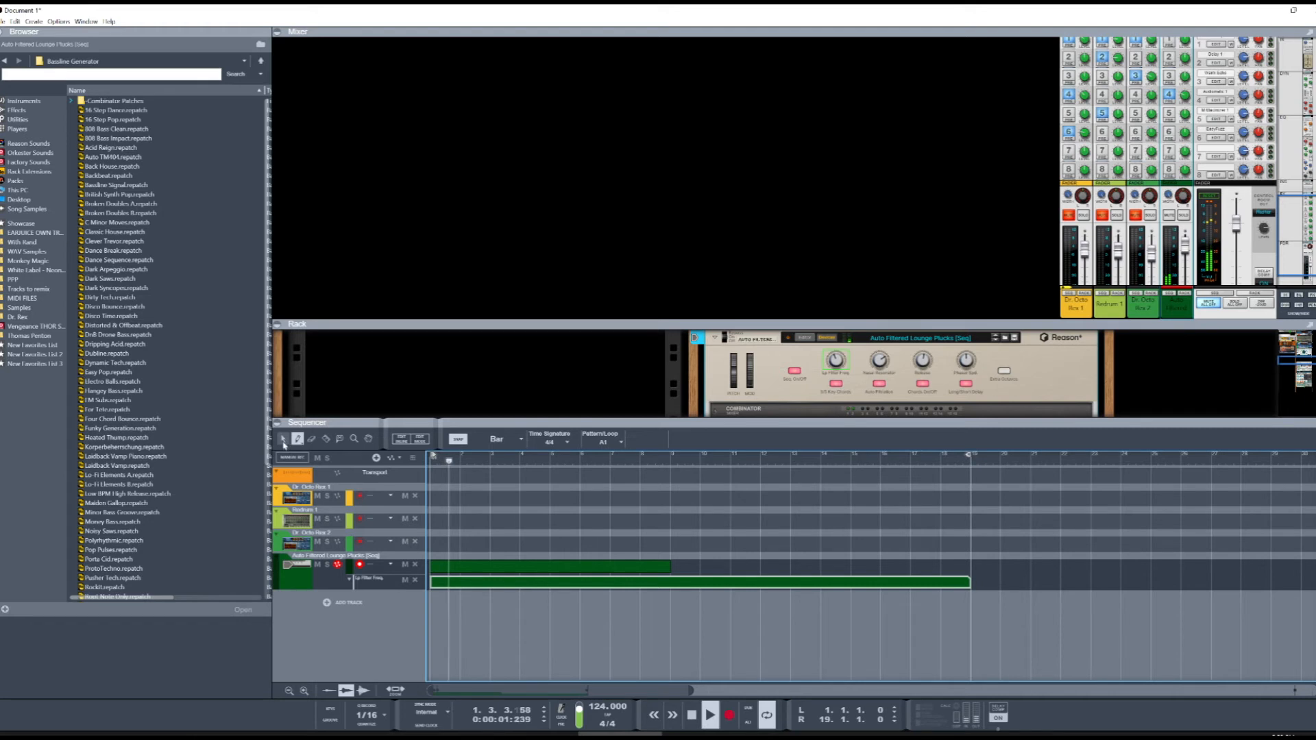
{"action": "double_click", "coordinate": [649, 586]}
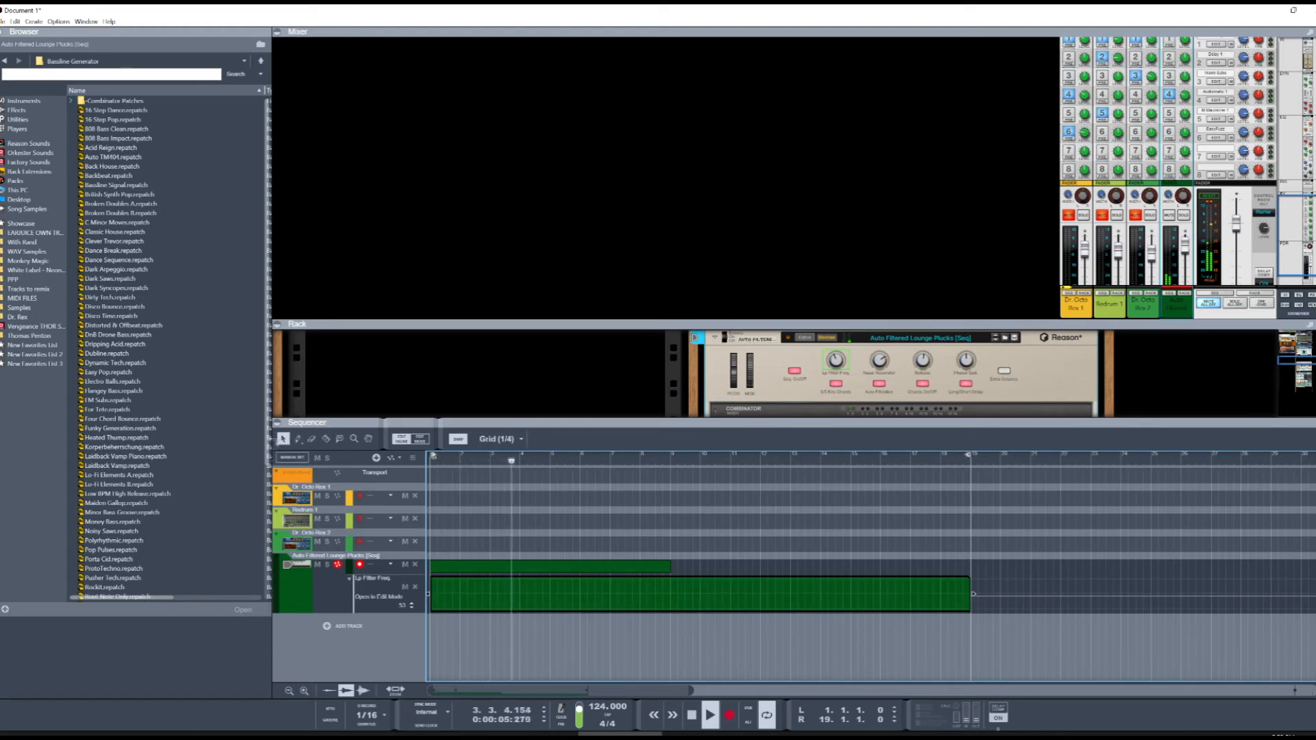
{"action": "left_click", "coordinate": [299, 440]}
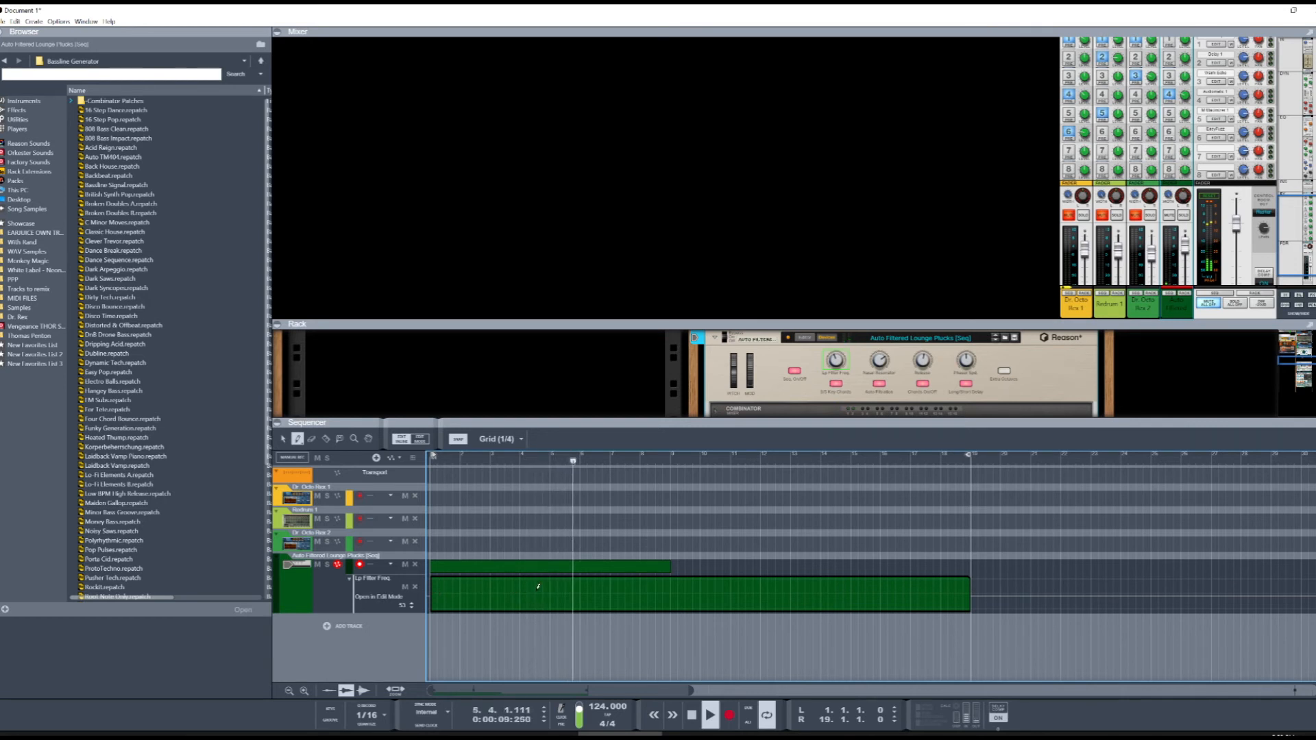
{"action": "left_click", "coordinate": [433, 595]}
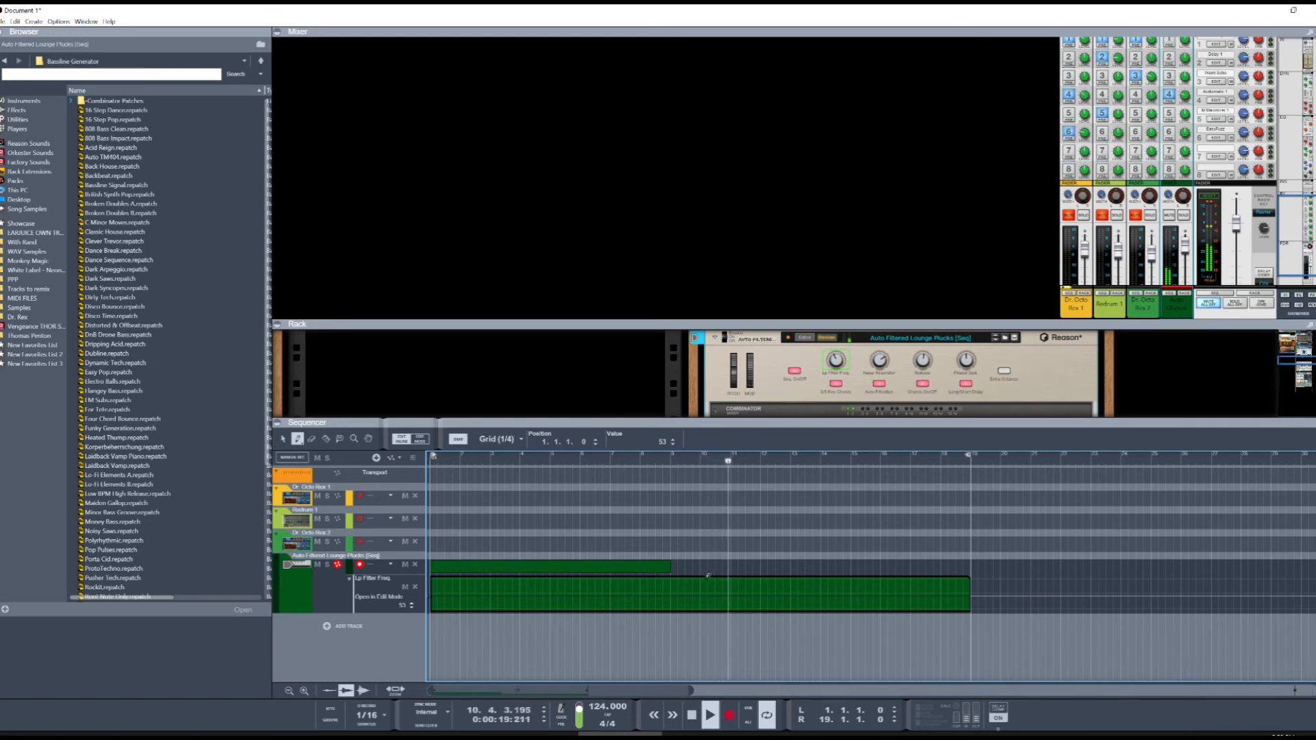
{"action": "left_click", "coordinate": [671, 579]}
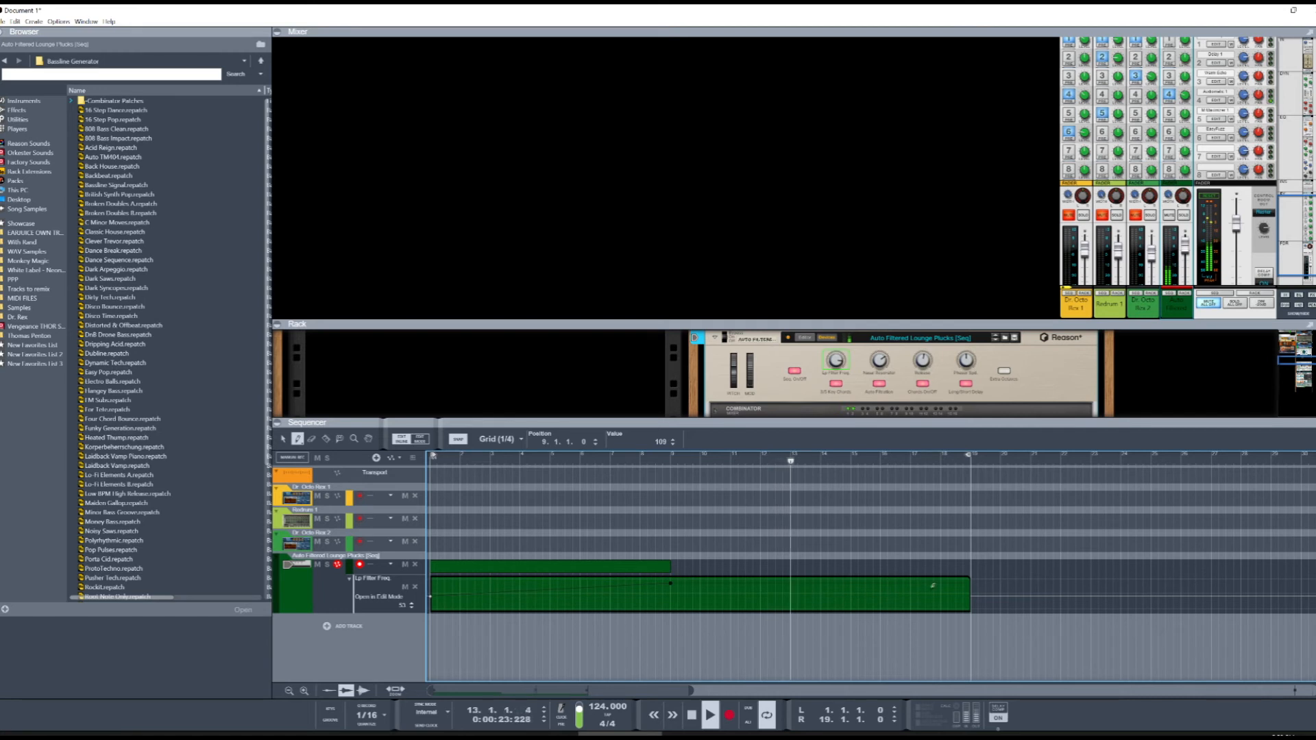
{"action": "left_click", "coordinate": [969, 590]}
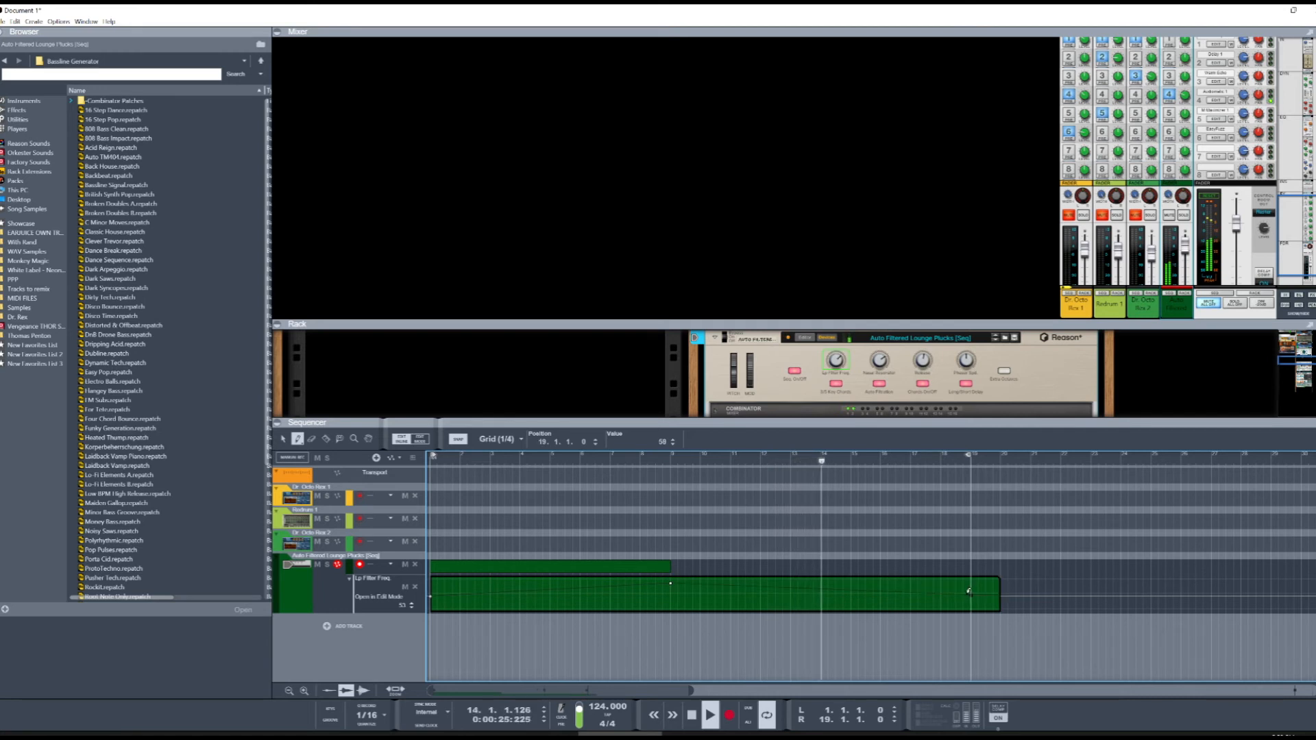
{"action": "left_click", "coordinate": [283, 439]}
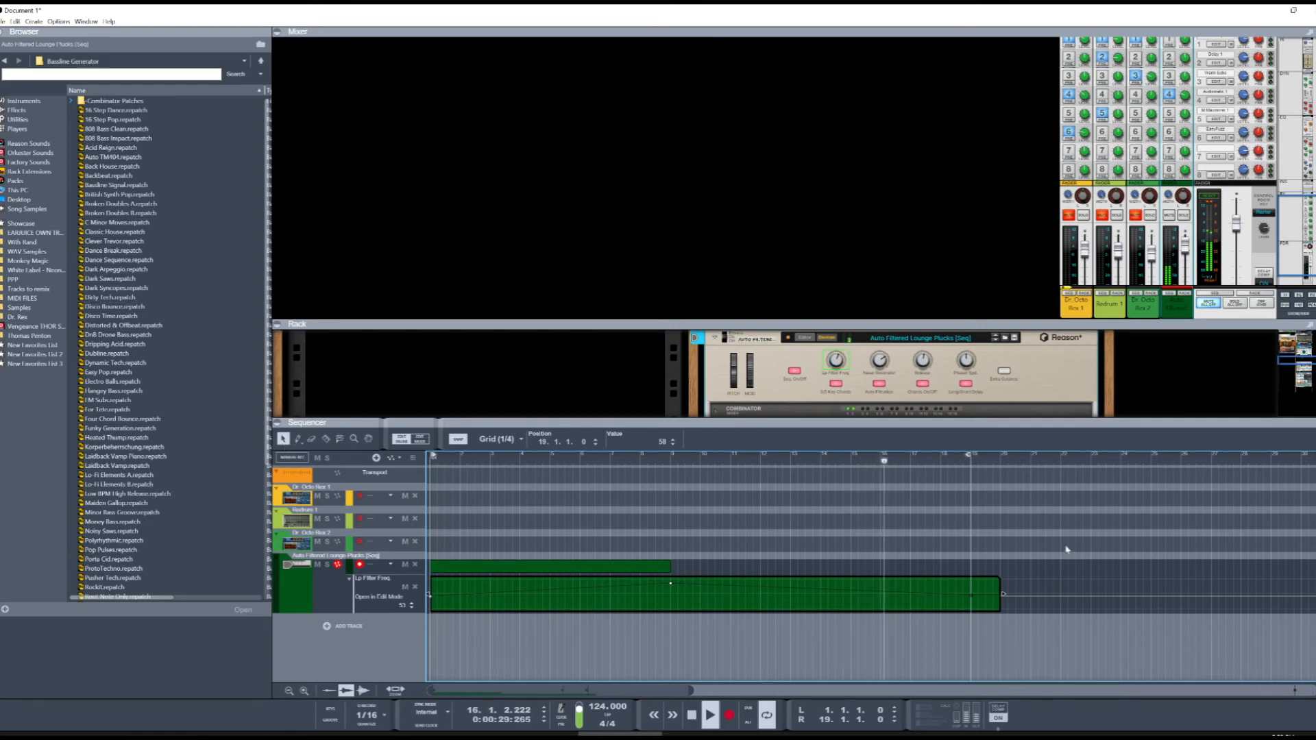
Step: Set the last filter automation point to 54 and trim the clip's end back to bar 19
{"action": "left_click", "coordinate": [1028, 546]}
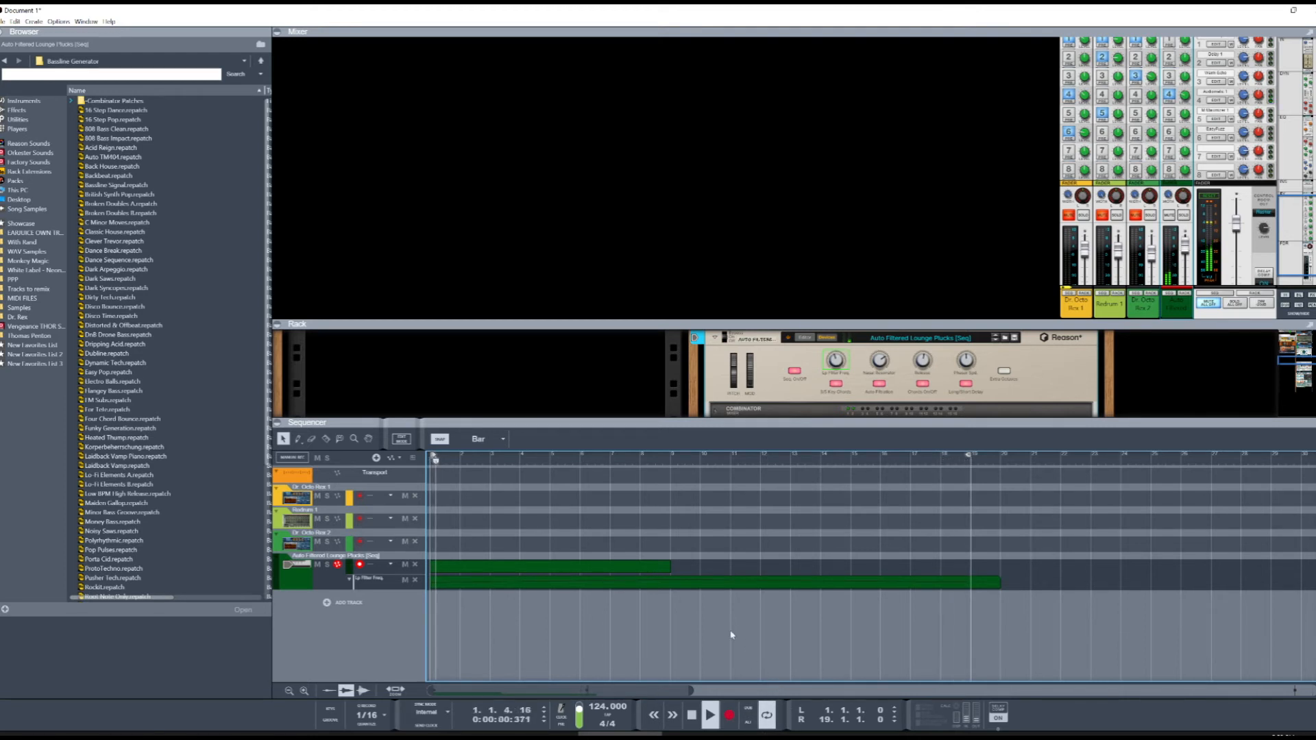
{"action": "left_click", "coordinate": [946, 583]}
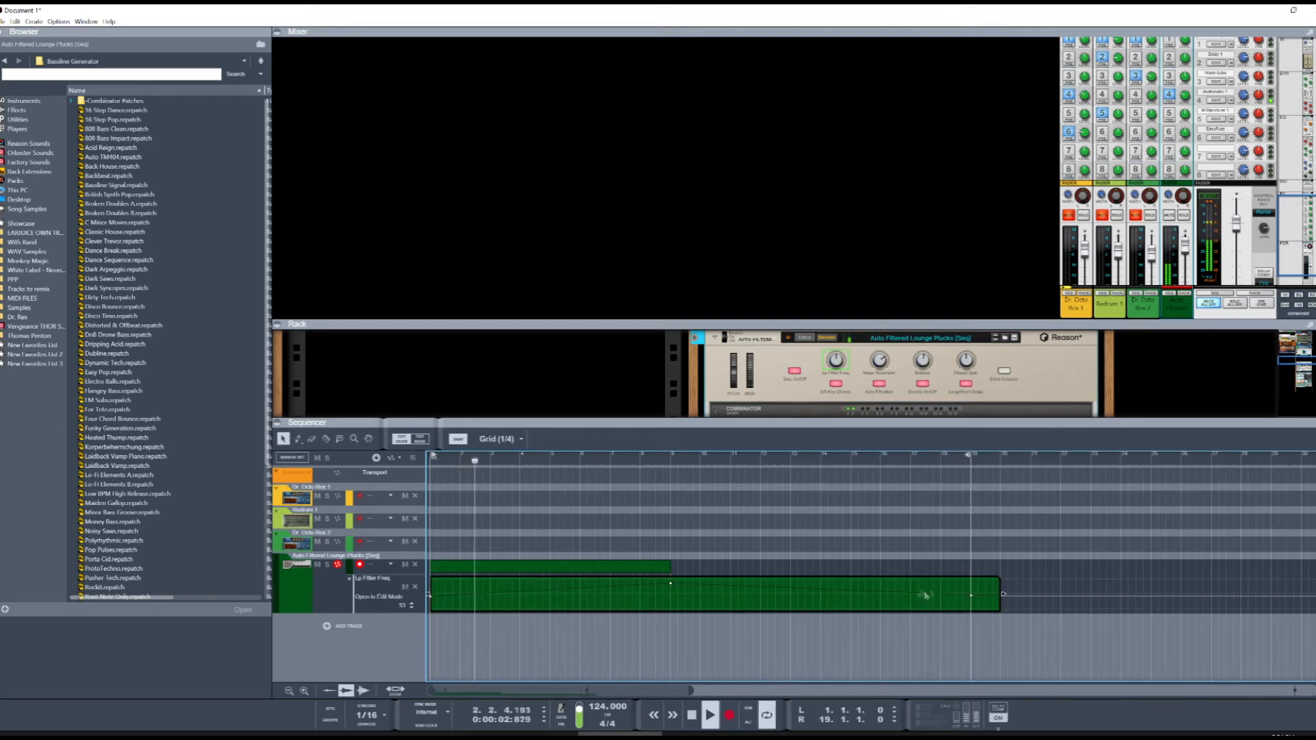
{"action": "left_click", "coordinate": [971, 599]}
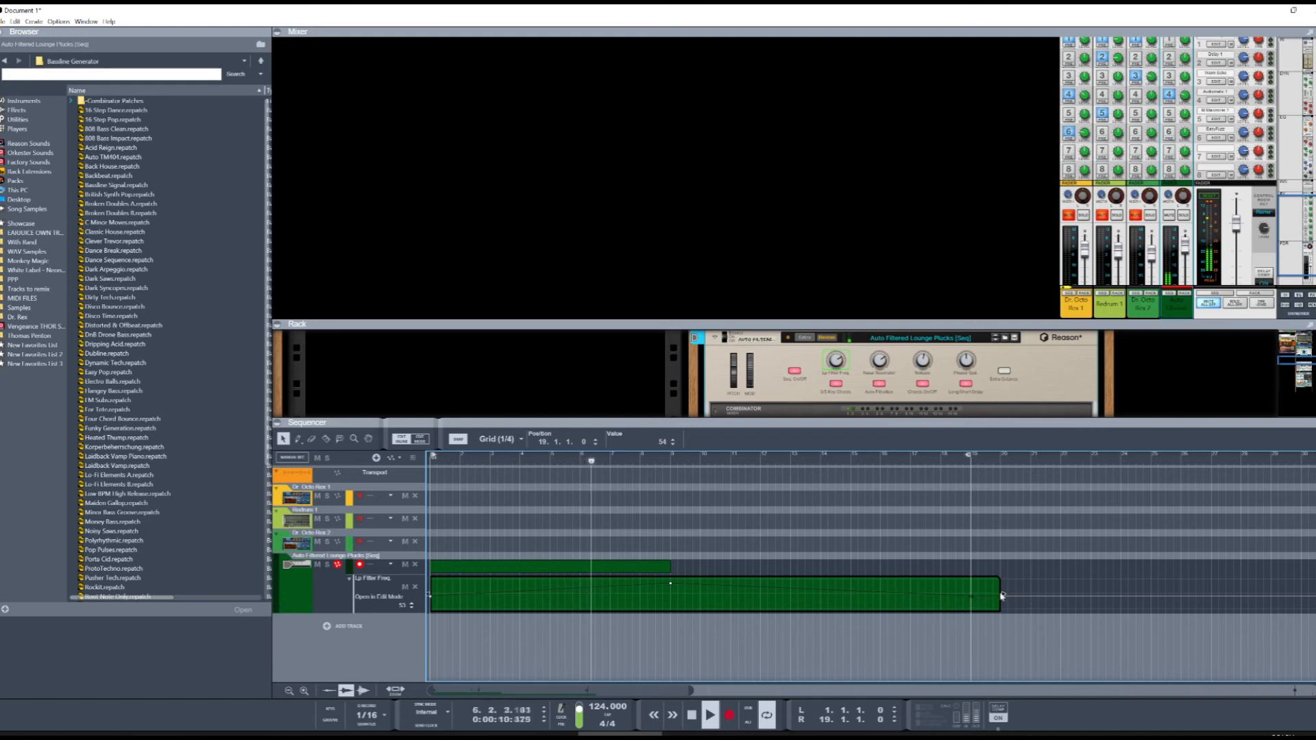
{"action": "left_click_drag", "start_coordinate": [999, 594], "coordinate": [971, 594]}
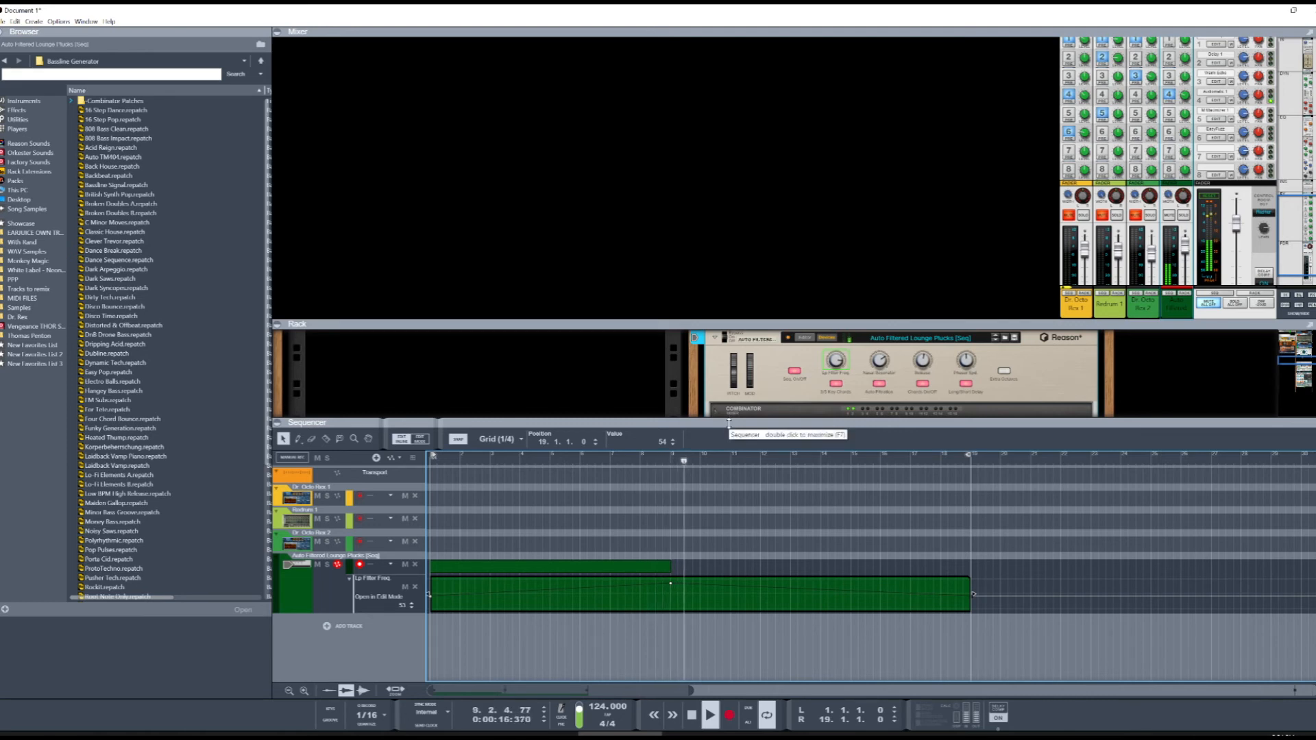
Step: Enlarge the rack by shrinking the sequencer and mixer areas, and stop playback
{"action": "left_click_drag", "start_coordinate": [728, 423], "coordinate": [728, 467]}
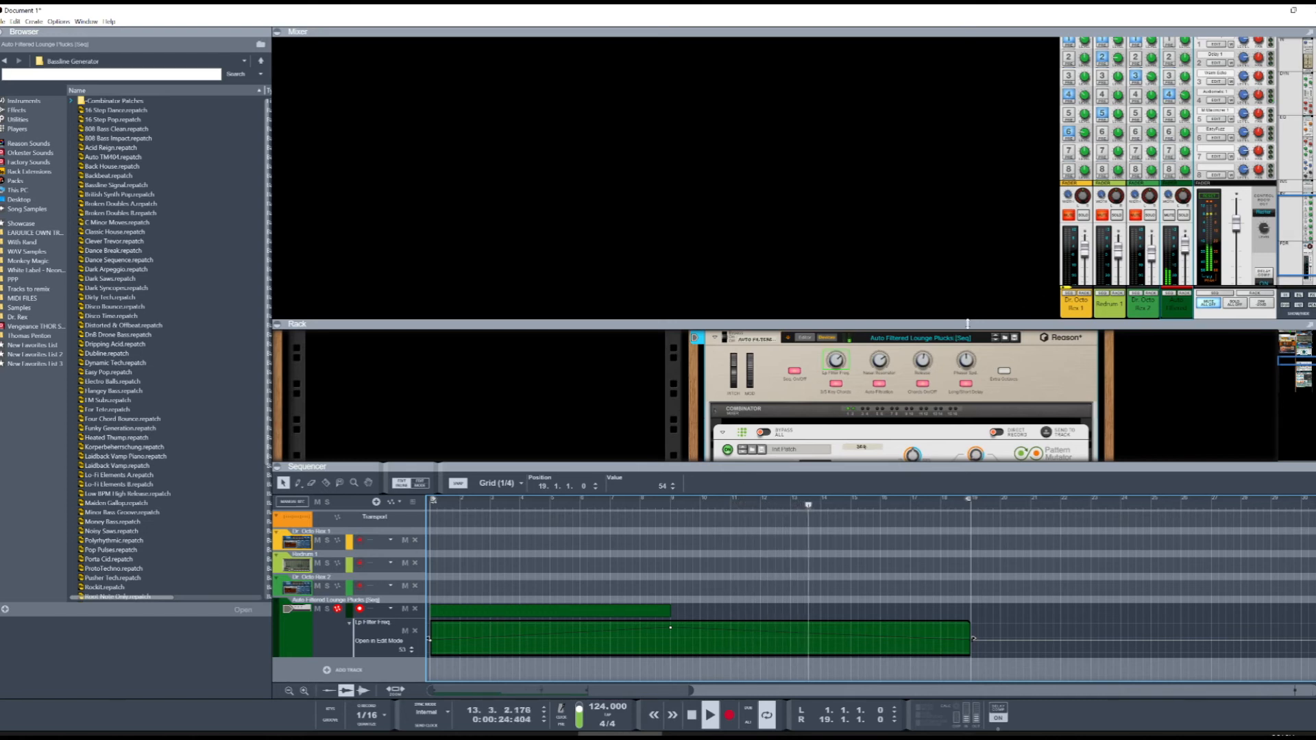
{"action": "left_click_drag", "start_coordinate": [967, 322], "coordinate": [967, 186]}
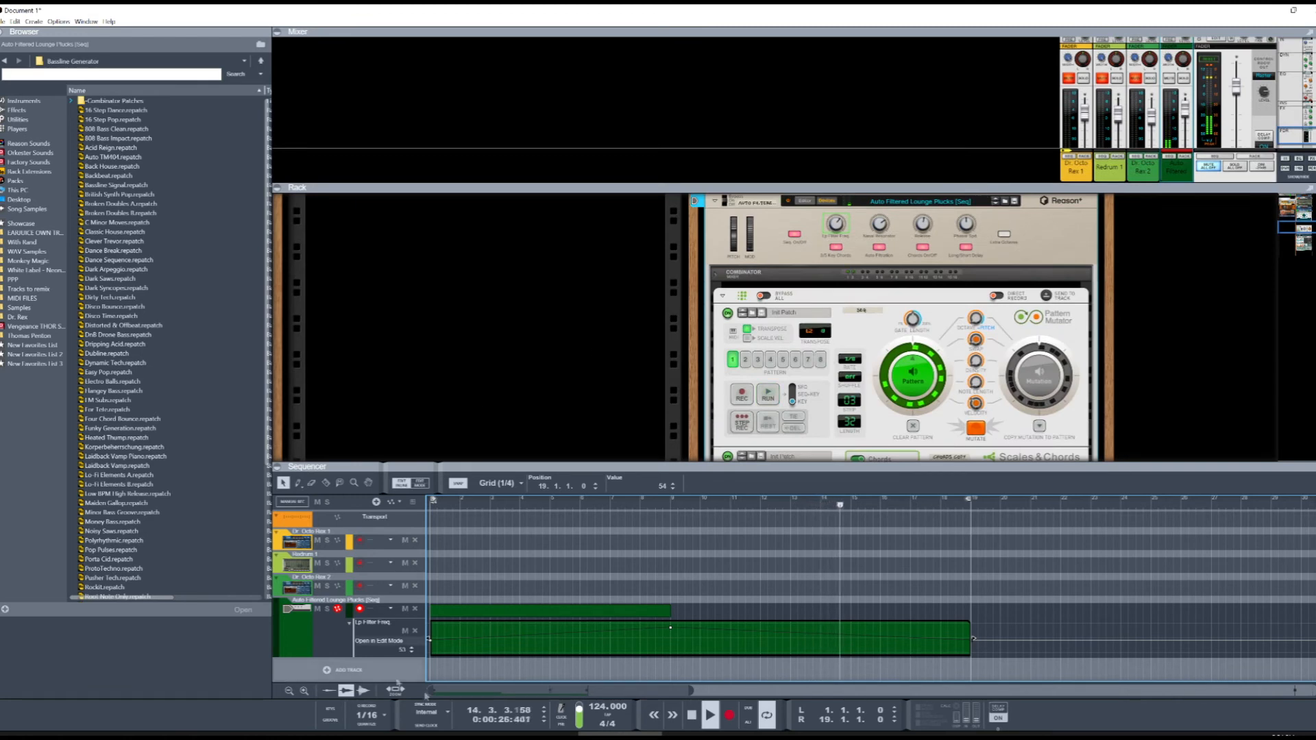
{"action": "key", "text": "space"}
Step: Unmute the Dr. Octo Rex 2, Redrum 1 and Dr. Octo Rex 1 mixer channels
{"action": "scroll", "coordinate": [952, 397], "scroll_direction": "up", "scroll_amount": 10}
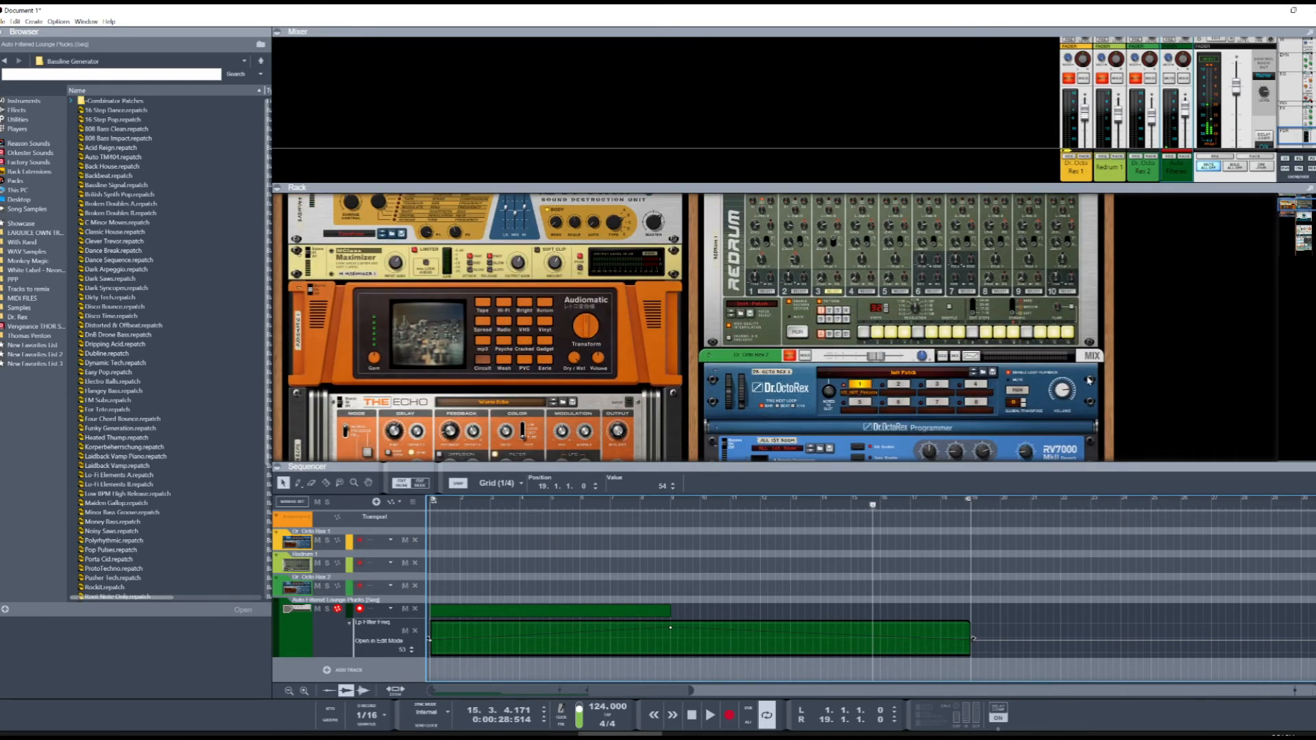
{"action": "scroll", "coordinate": [956, 411], "scroll_direction": "up", "scroll_amount": 4}
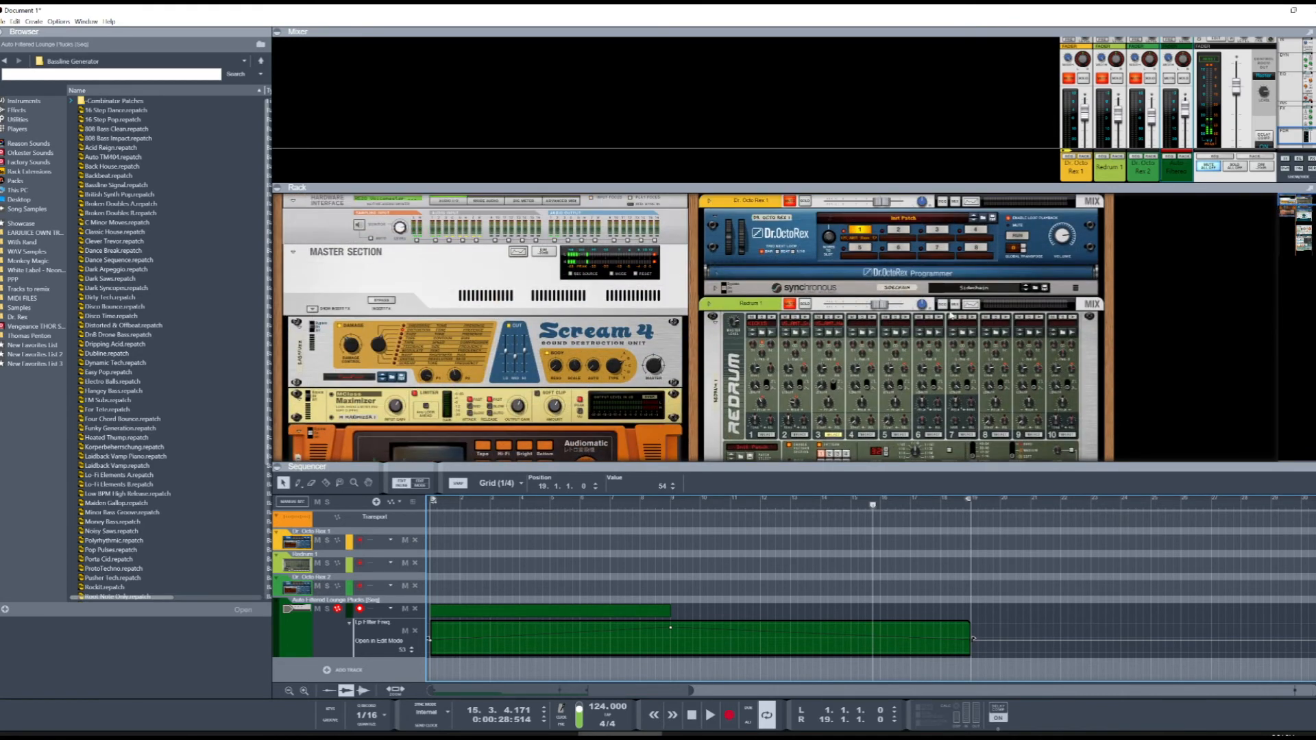
{"action": "left_click", "coordinate": [1136, 78]}
{"action": "left_click", "coordinate": [1101, 78]}
{"action": "left_click", "coordinate": [1069, 78]}
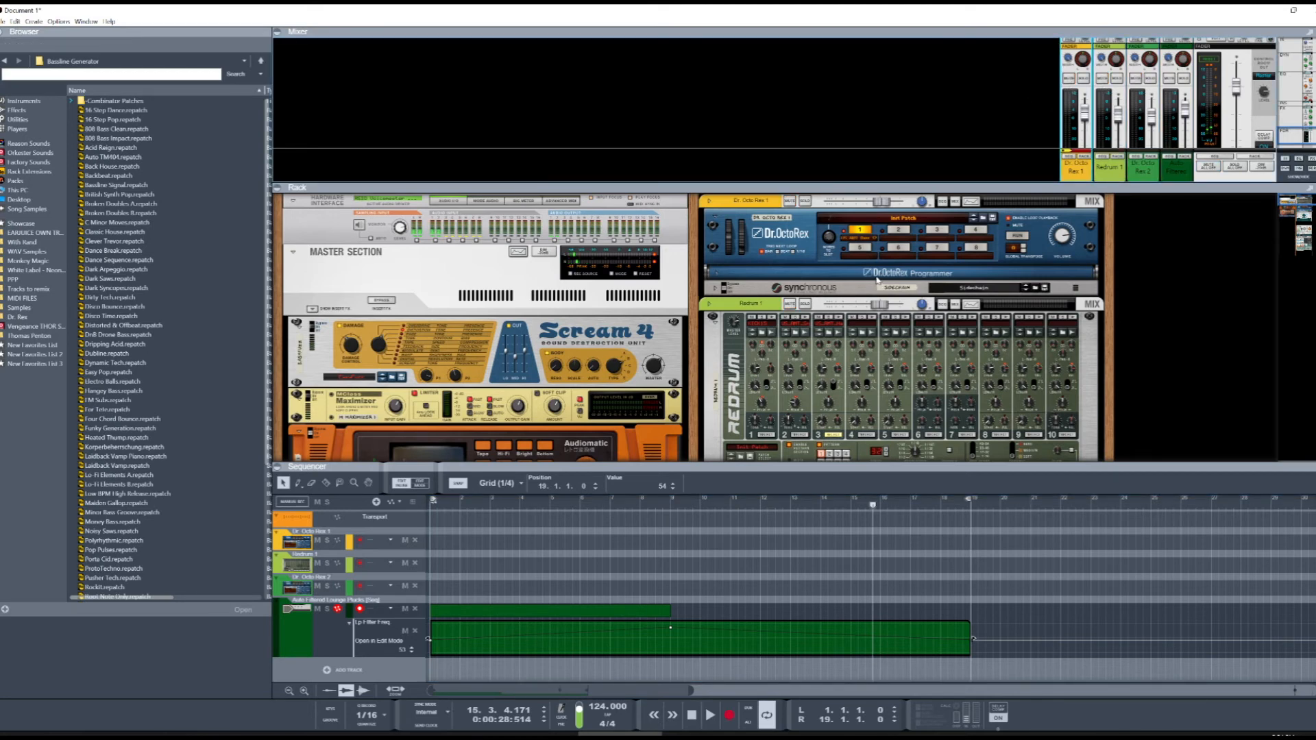
Step: Select Dr. Octo Rex 1 and its track, and look up its Copy Loop to Track command
{"action": "left_click", "coordinate": [802, 223]}
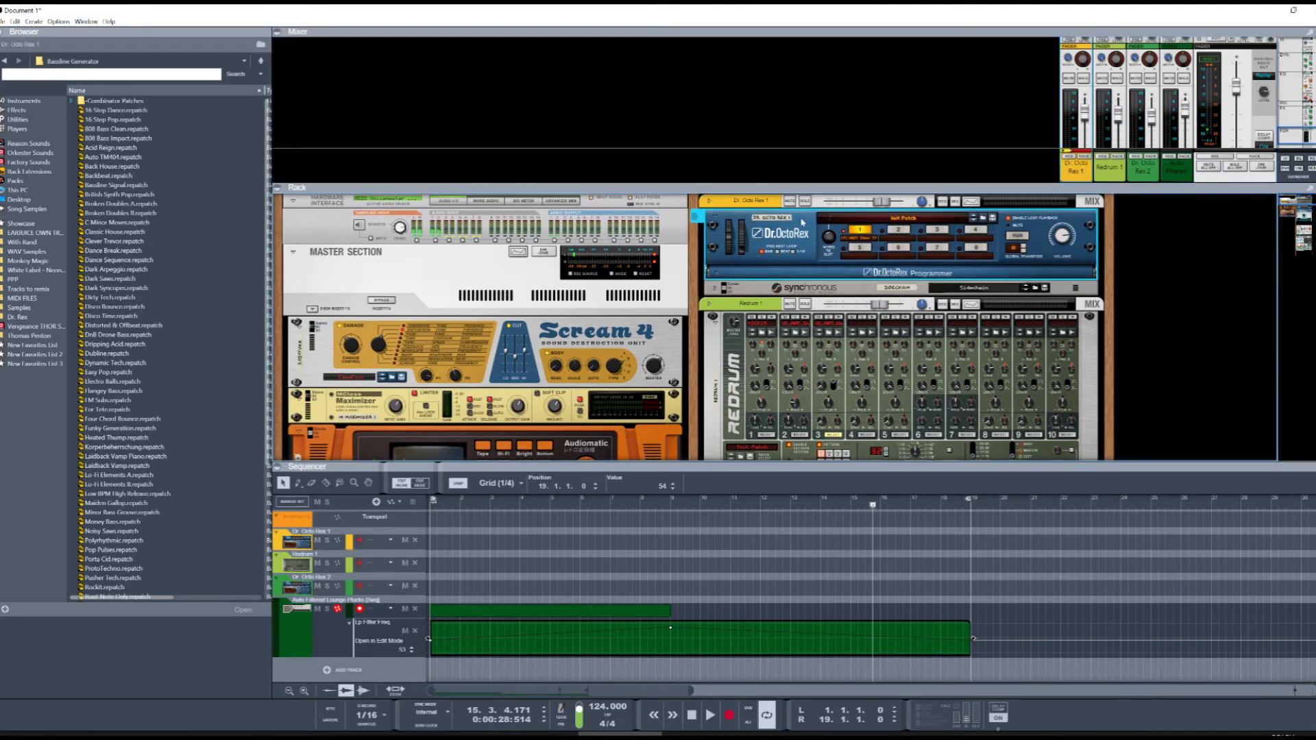
{"action": "left_click", "coordinate": [277, 546]}
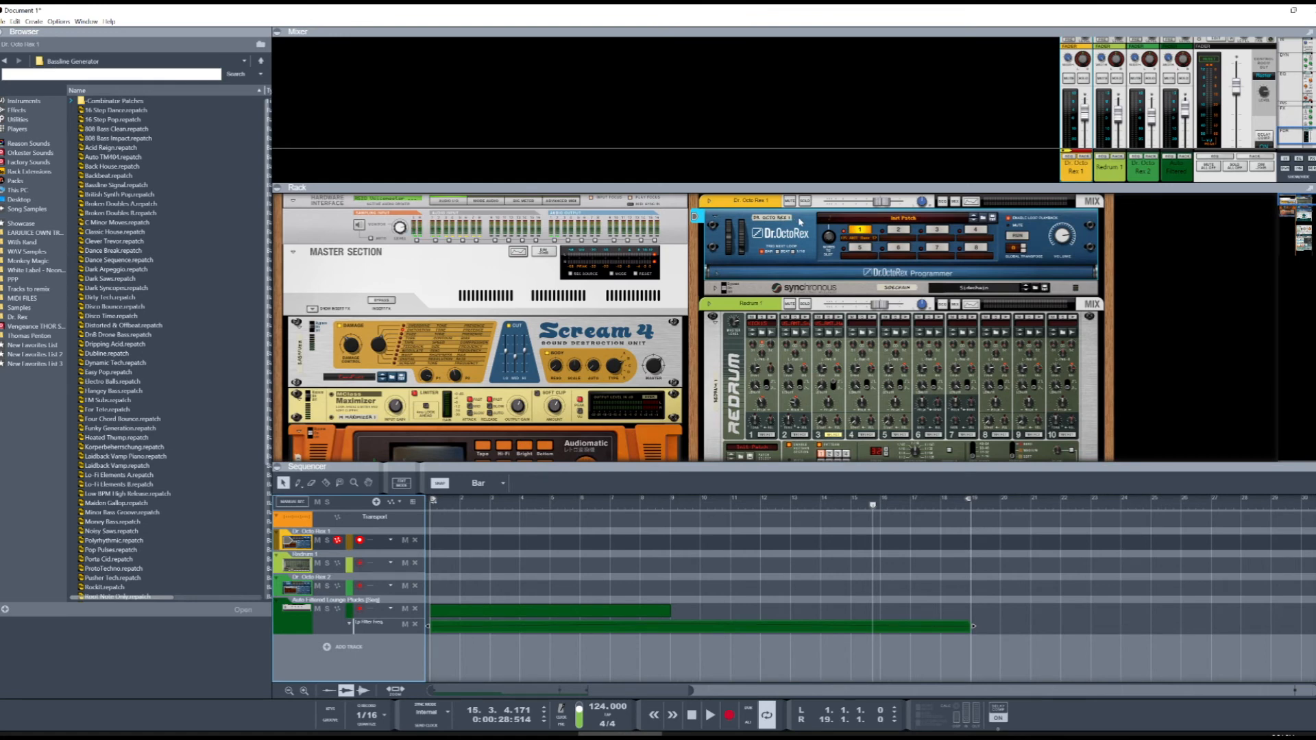
{"action": "right_click", "coordinate": [801, 221]}
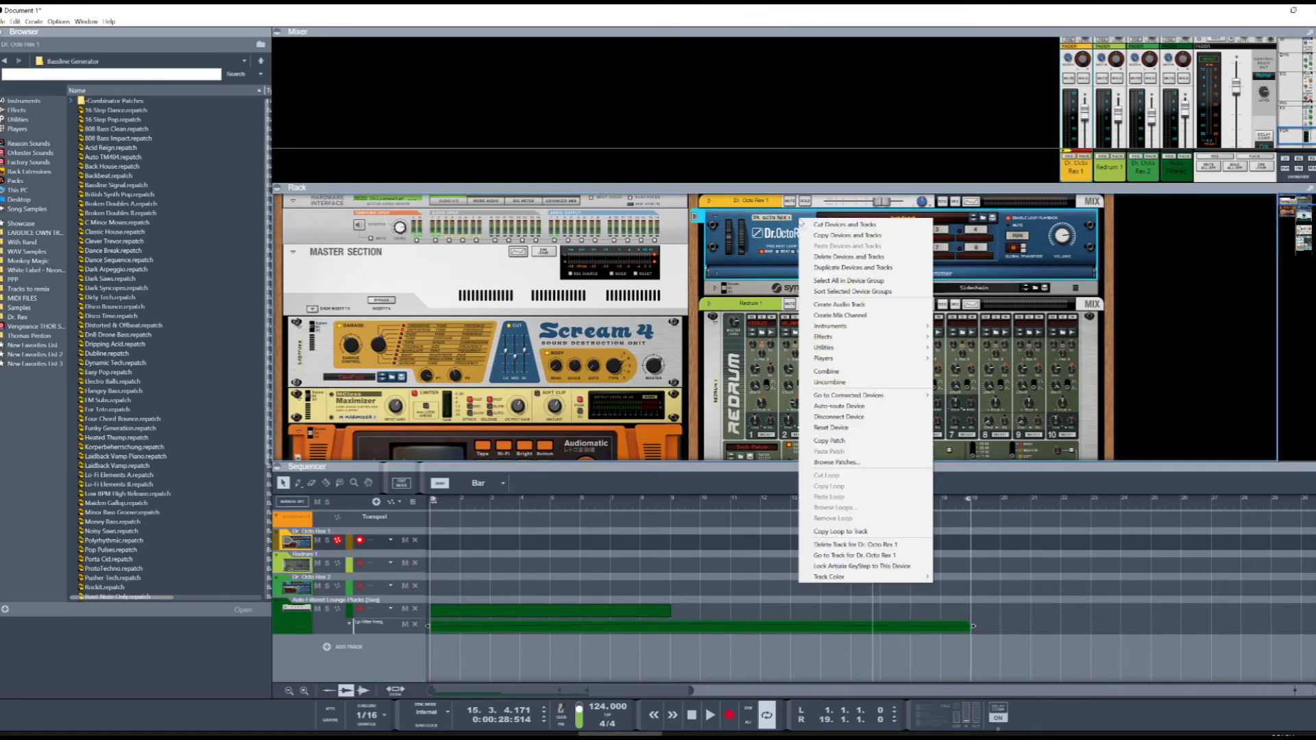
{"action": "left_click", "coordinate": [458, 502]}
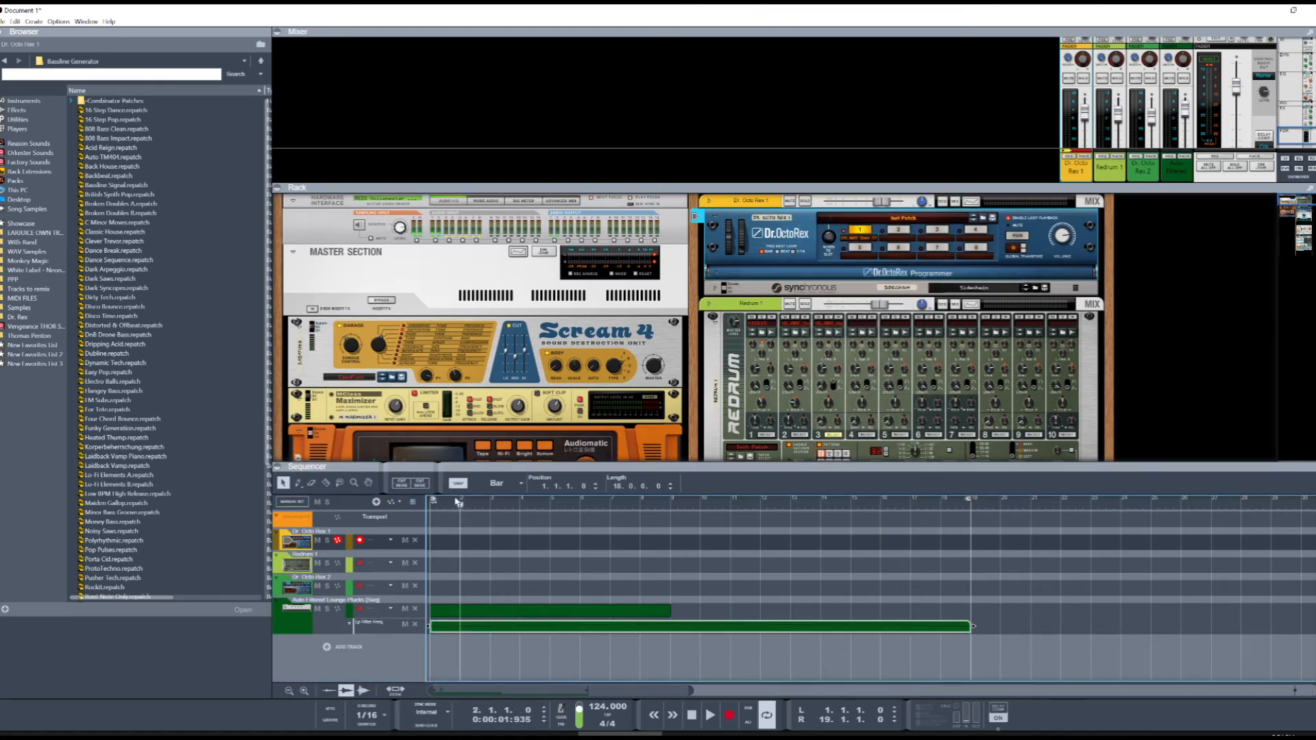
{"action": "right_click", "coordinate": [807, 219]}
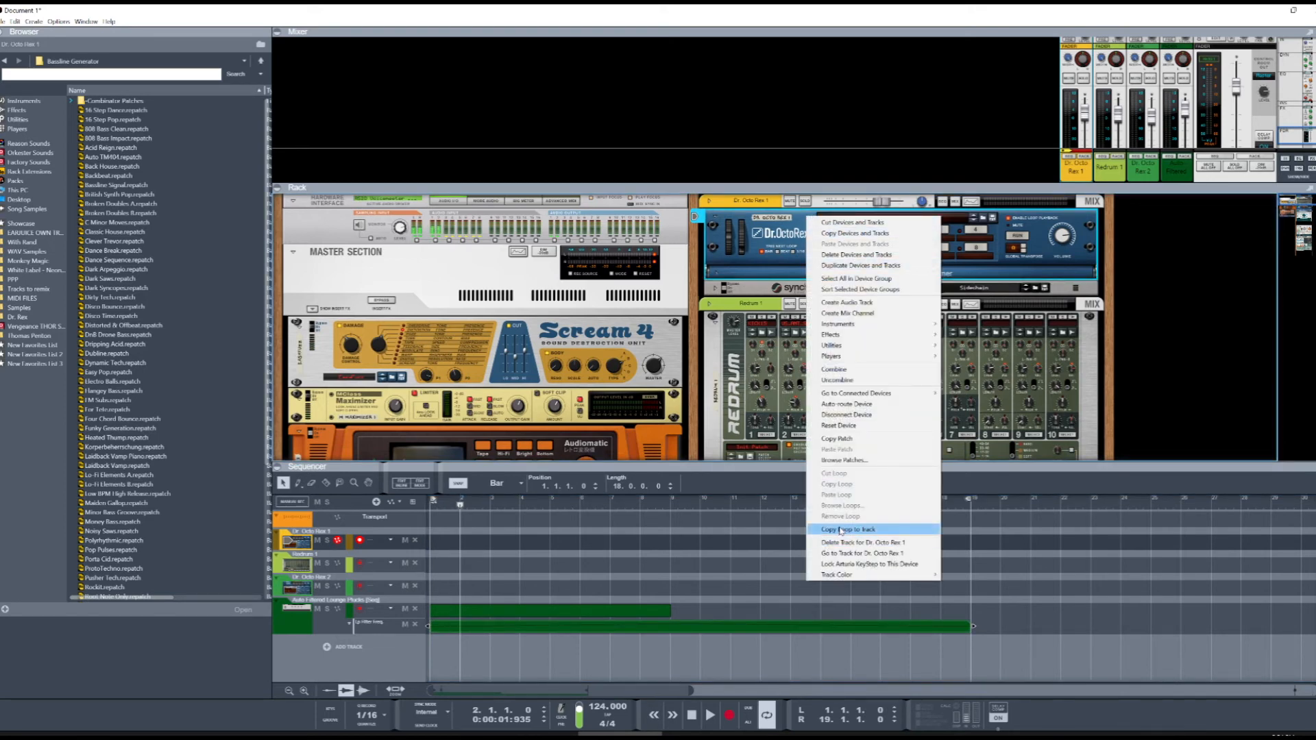
{"action": "left_click", "coordinate": [494, 507]}
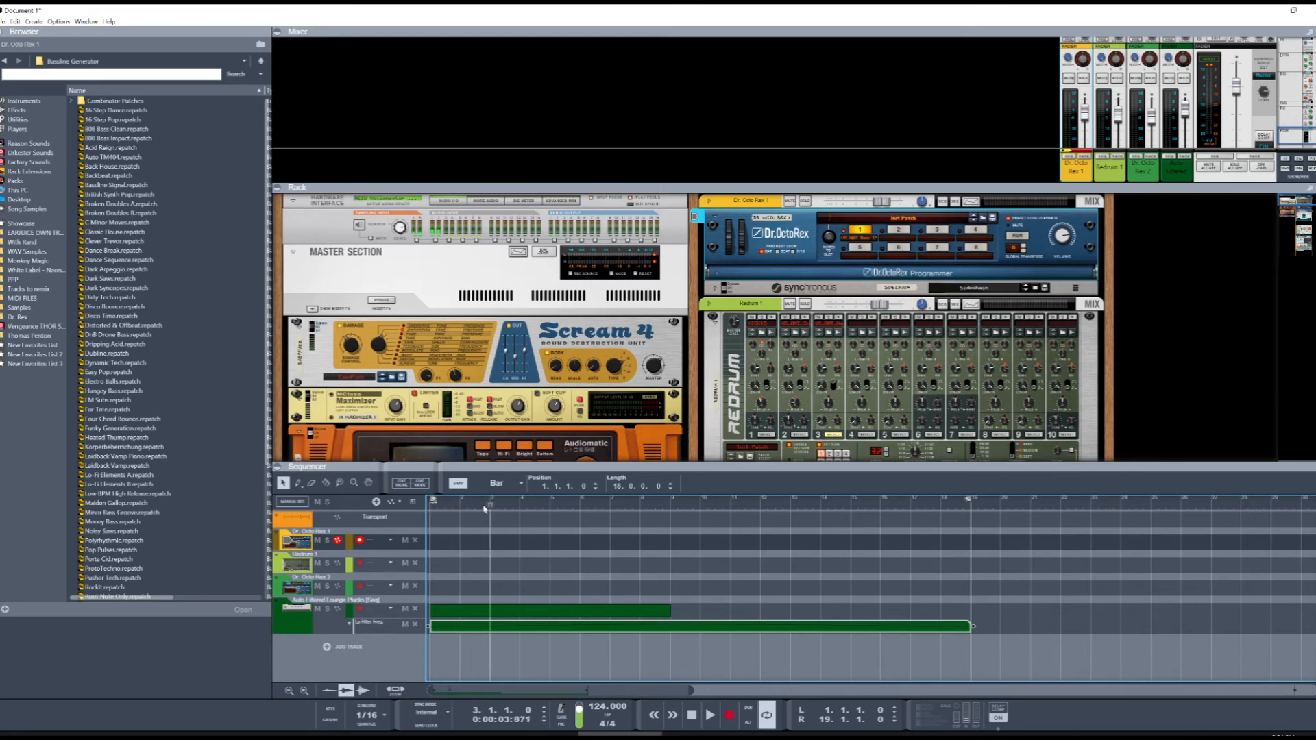
Step: Move the right locator to bar 18 and copy the Dr. Octo Rex 1 loop to its sequencer track
{"action": "left_click", "coordinate": [1040, 506]}
{"action": "left_click", "coordinate": [963, 511]}
{"action": "left_click", "coordinate": [965, 508]}
{"action": "left_click", "coordinate": [820, 506]}
{"action": "left_click_drag", "start_coordinate": [970, 503], "coordinate": [944, 510]}
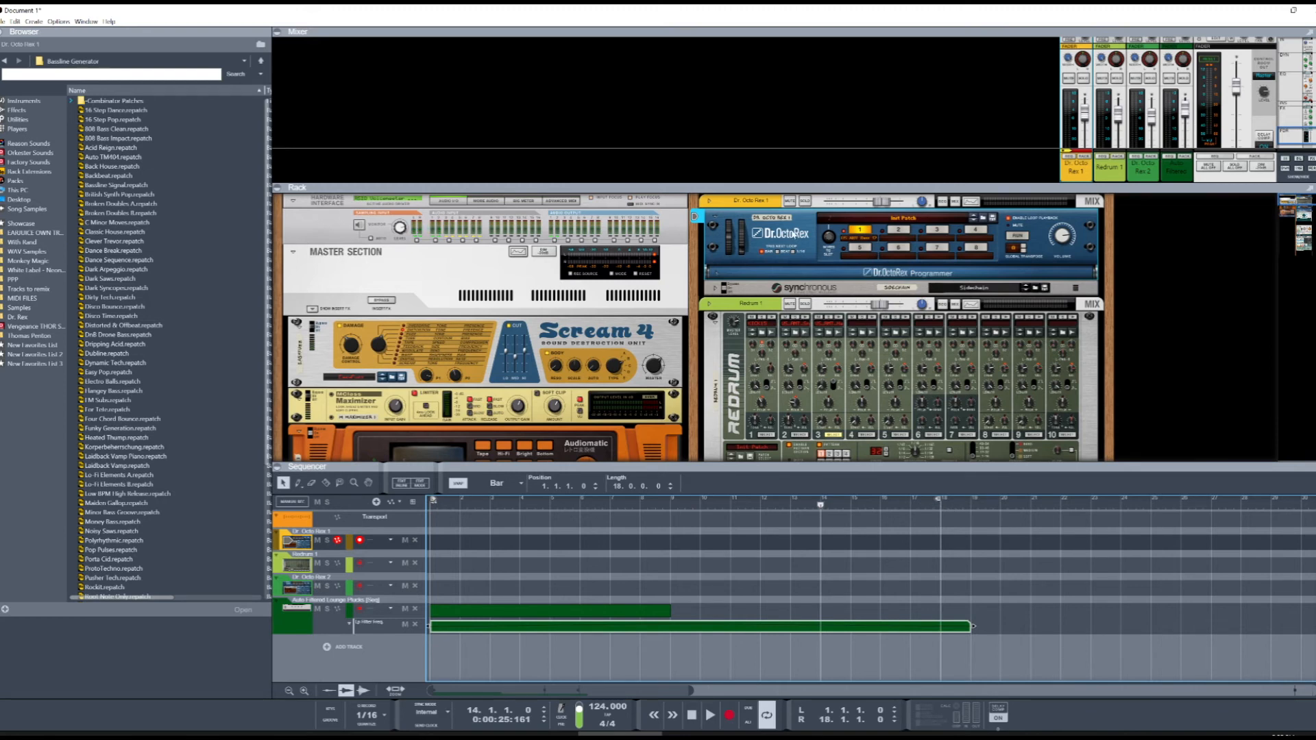
{"action": "right_click", "coordinate": [803, 221]}
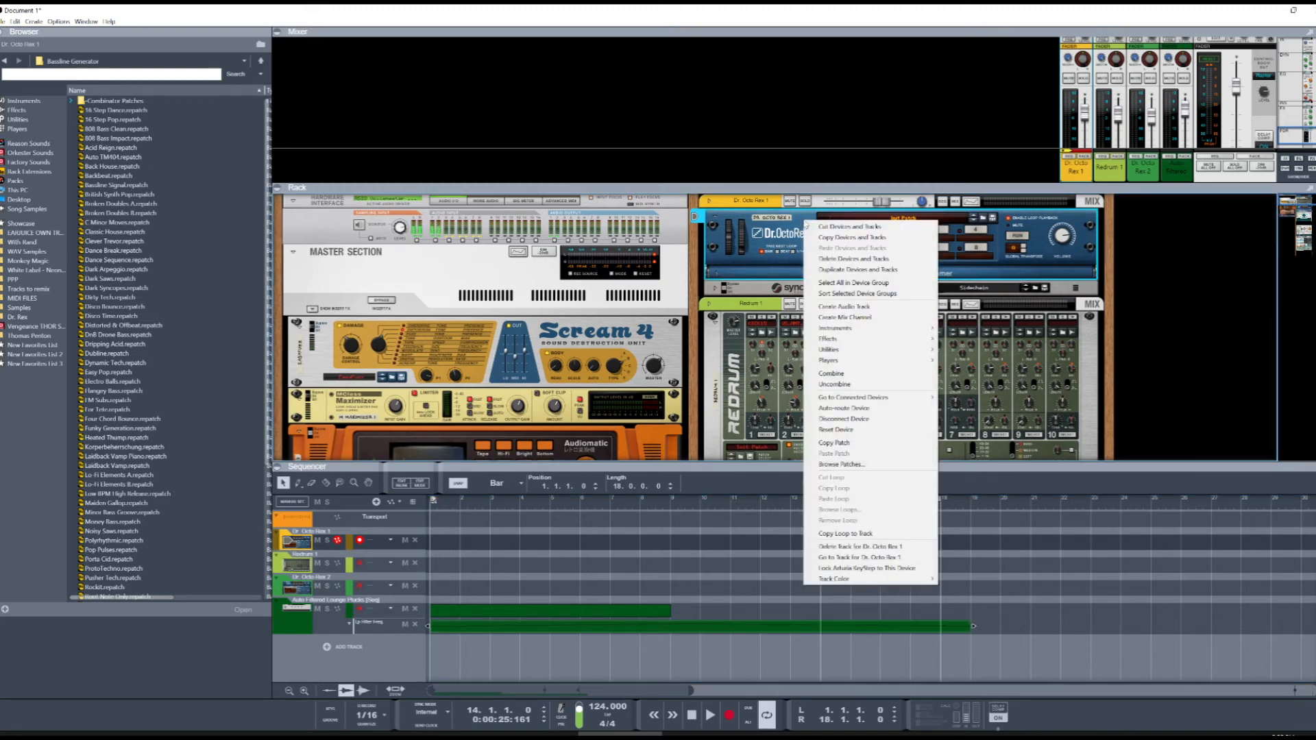
{"action": "left_click", "coordinate": [860, 533]}
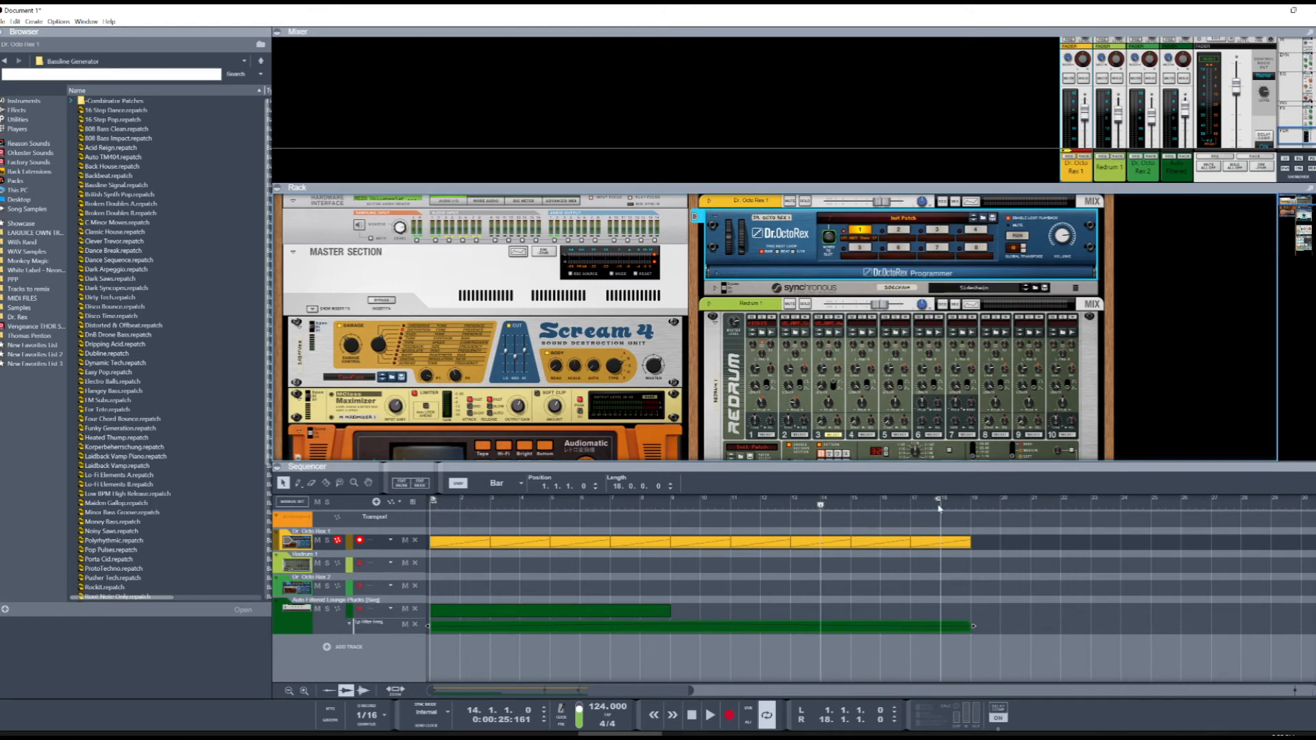
Step: Move the right locator to bar 19
{"action": "left_click_drag", "start_coordinate": [950, 501], "coordinate": [968, 500]}
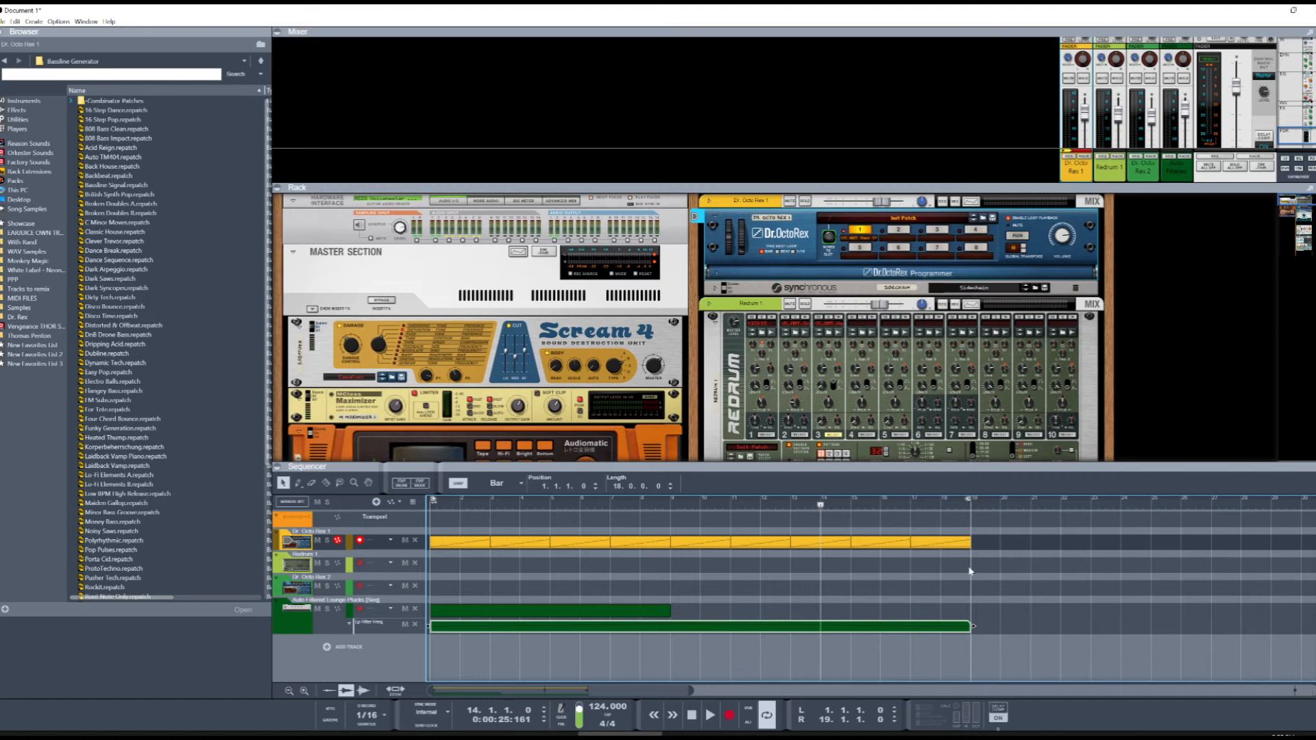
{"action": "right_click", "coordinate": [951, 546]}
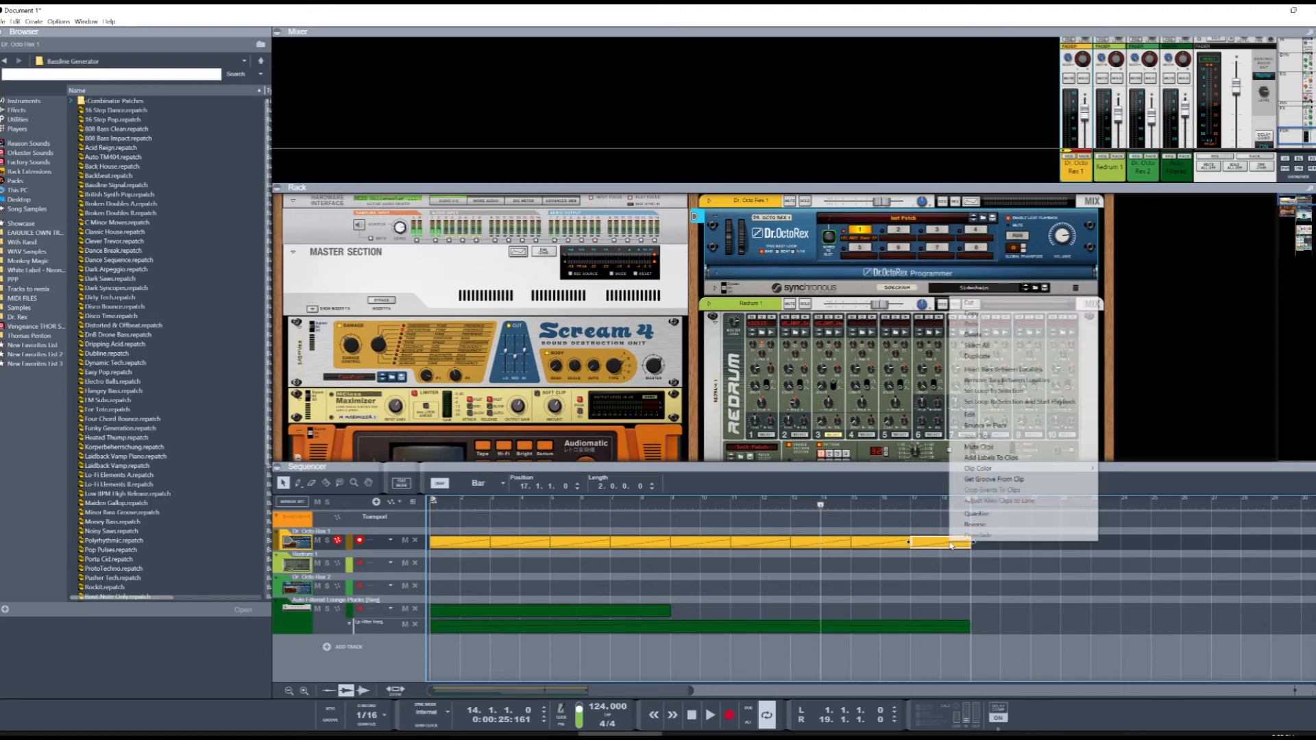
{"action": "left_click", "coordinate": [986, 313]}
{"action": "right_click", "coordinate": [1034, 550]}
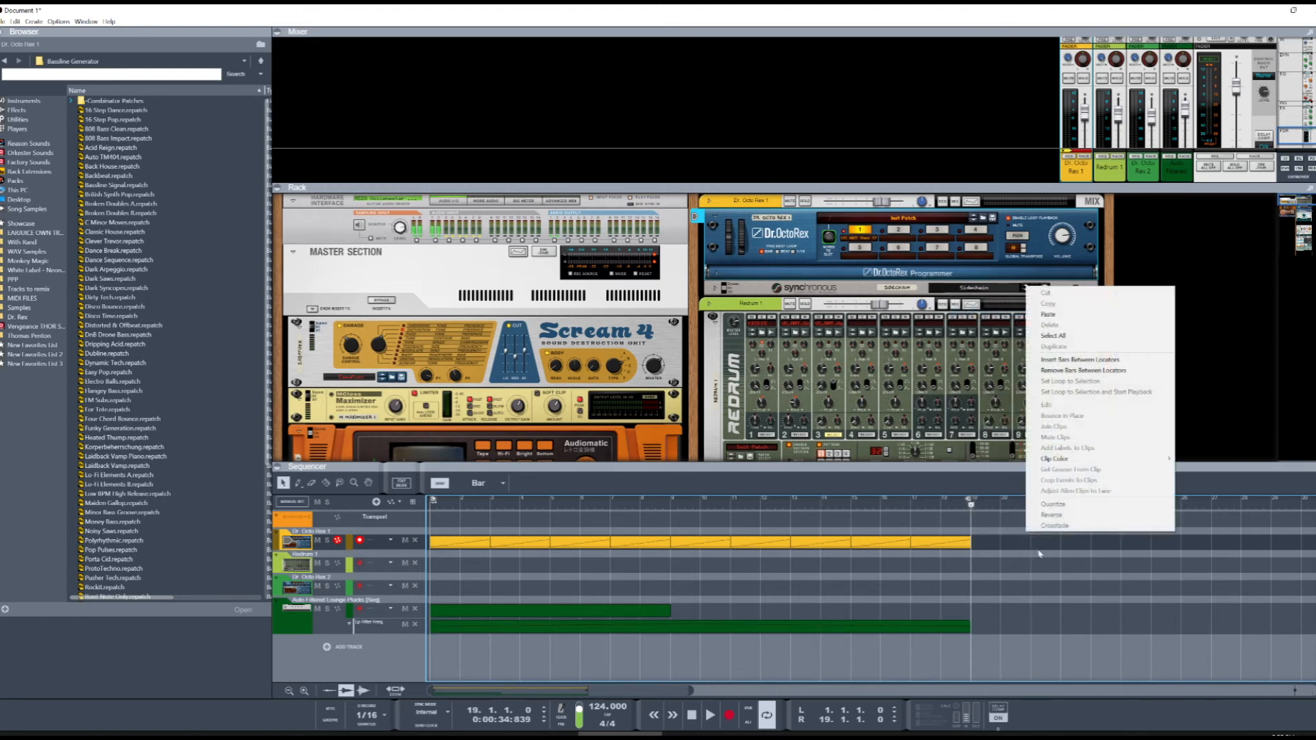
{"action": "left_click", "coordinate": [1048, 316]}
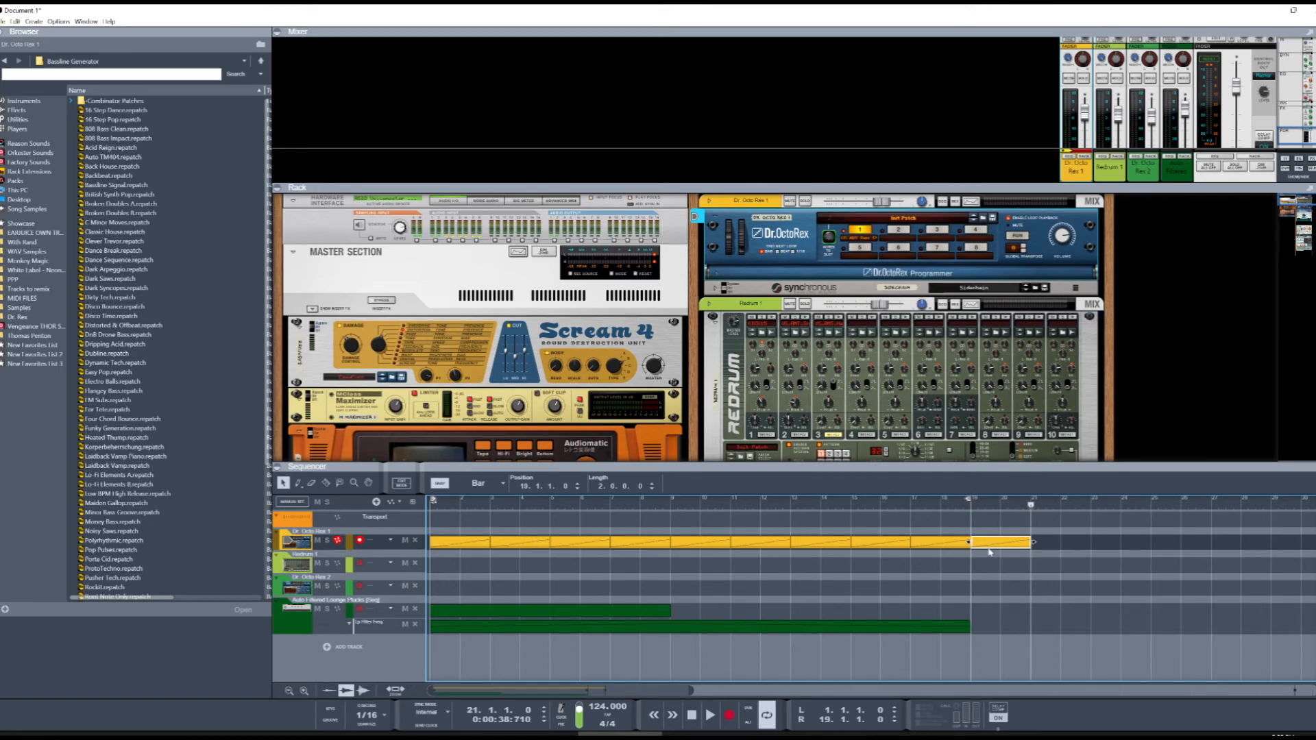
{"action": "key", "text": "Delete"}
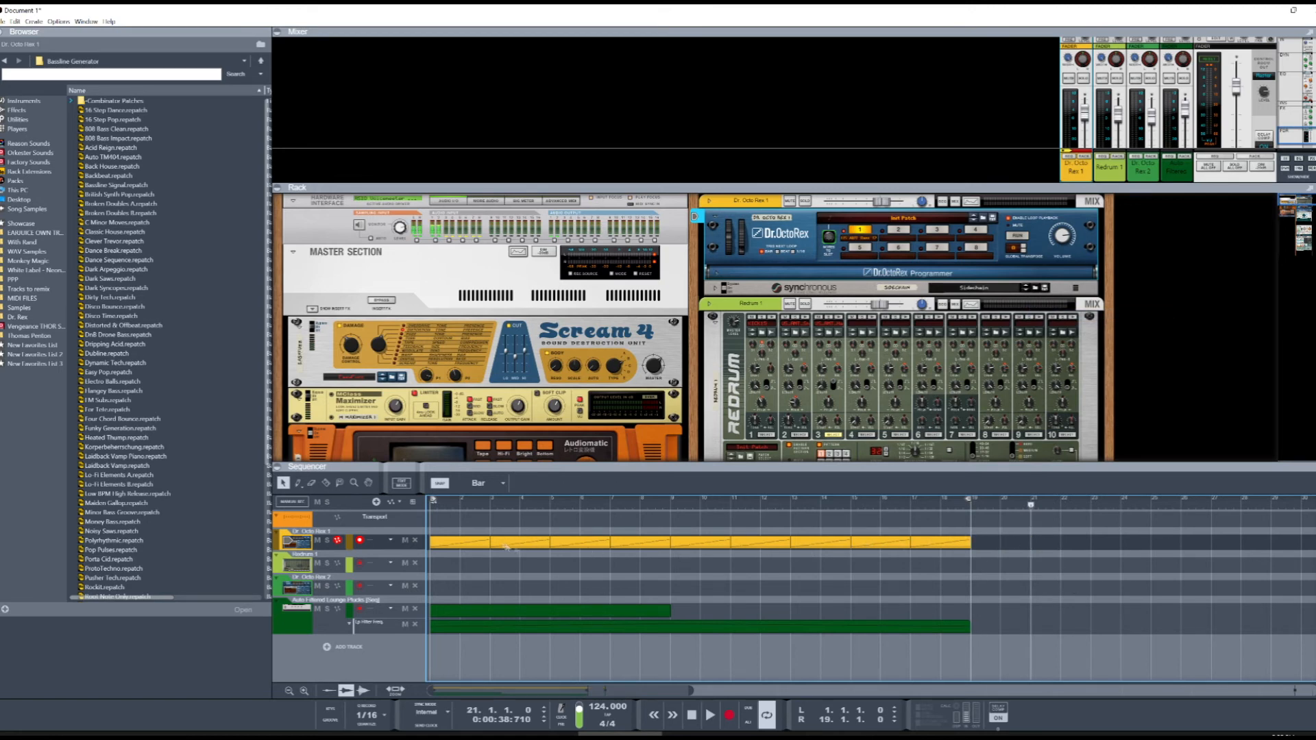
Step: Delete the first Dr. Octo Rex 1 clip at bars 1–2 and play the arrangement briefly from bar 2
{"action": "left_click", "coordinate": [464, 543]}
{"action": "key", "text": "Delete"}
{"action": "left_click", "coordinate": [460, 505]}
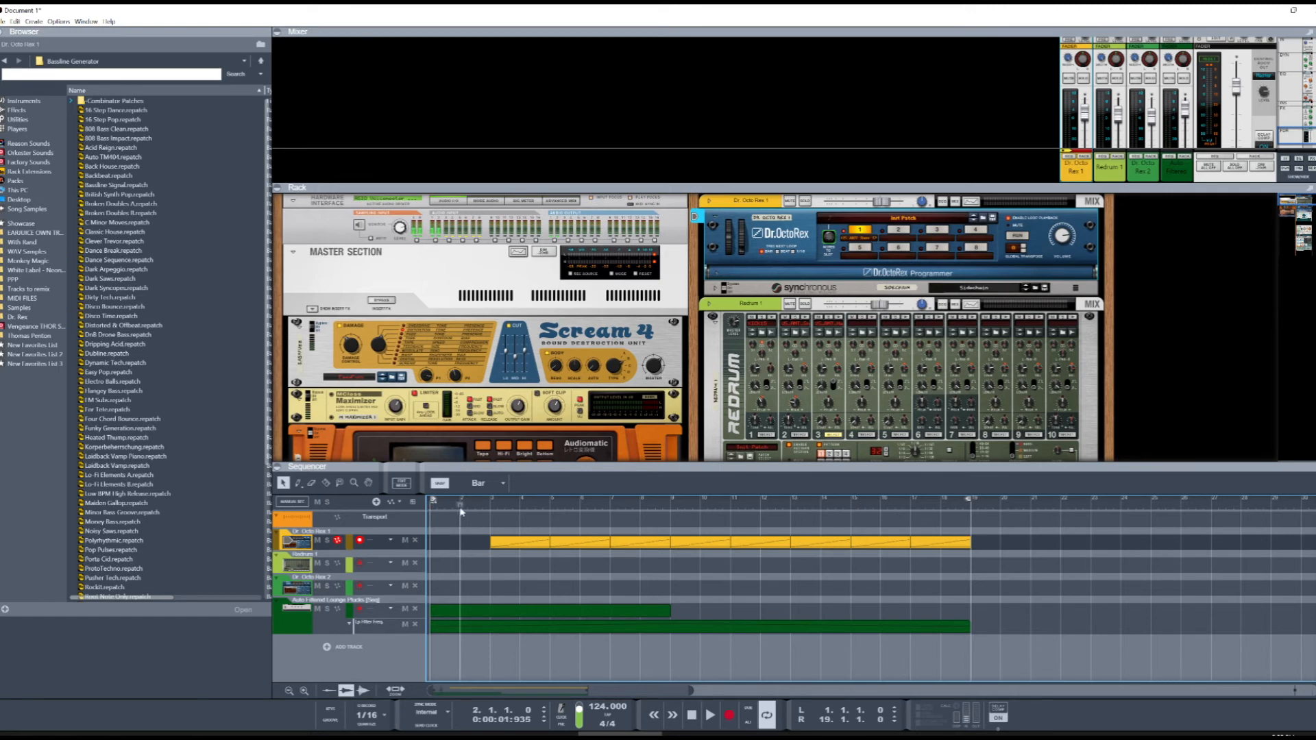
{"action": "key", "text": "space"}
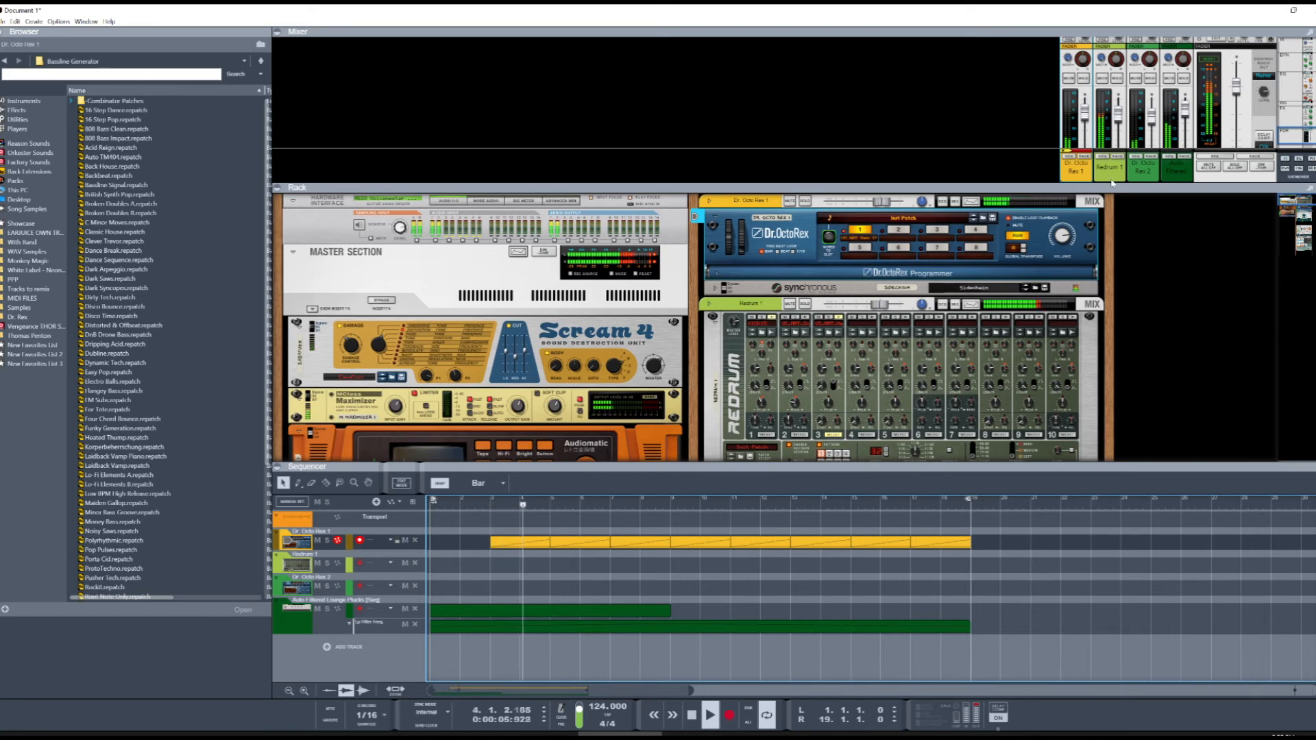
{"action": "key", "text": "space"}
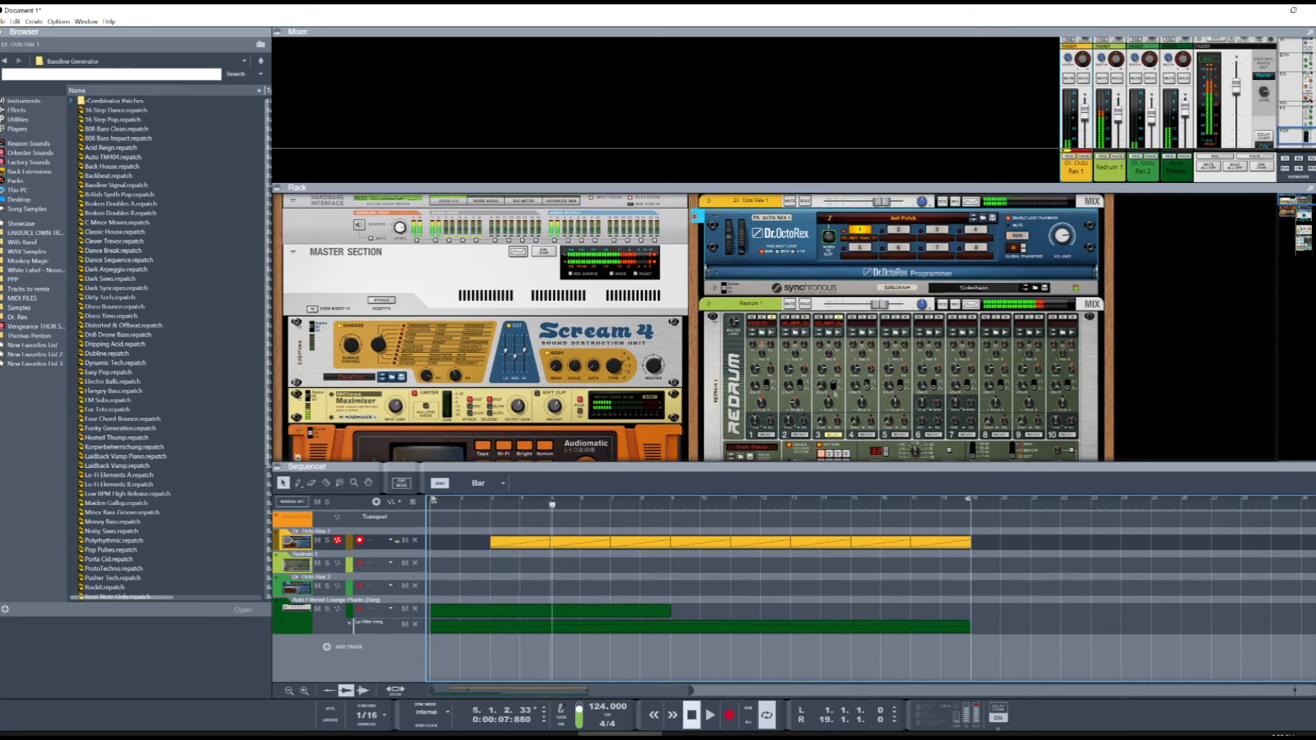
Step: Return the playhead to bar 1, turn off Dr. Octo Rex 1's Enable Loop Playback, and play the arrangement
{"action": "left_click_drag", "start_coordinate": [473, 509], "coordinate": [423, 512]}
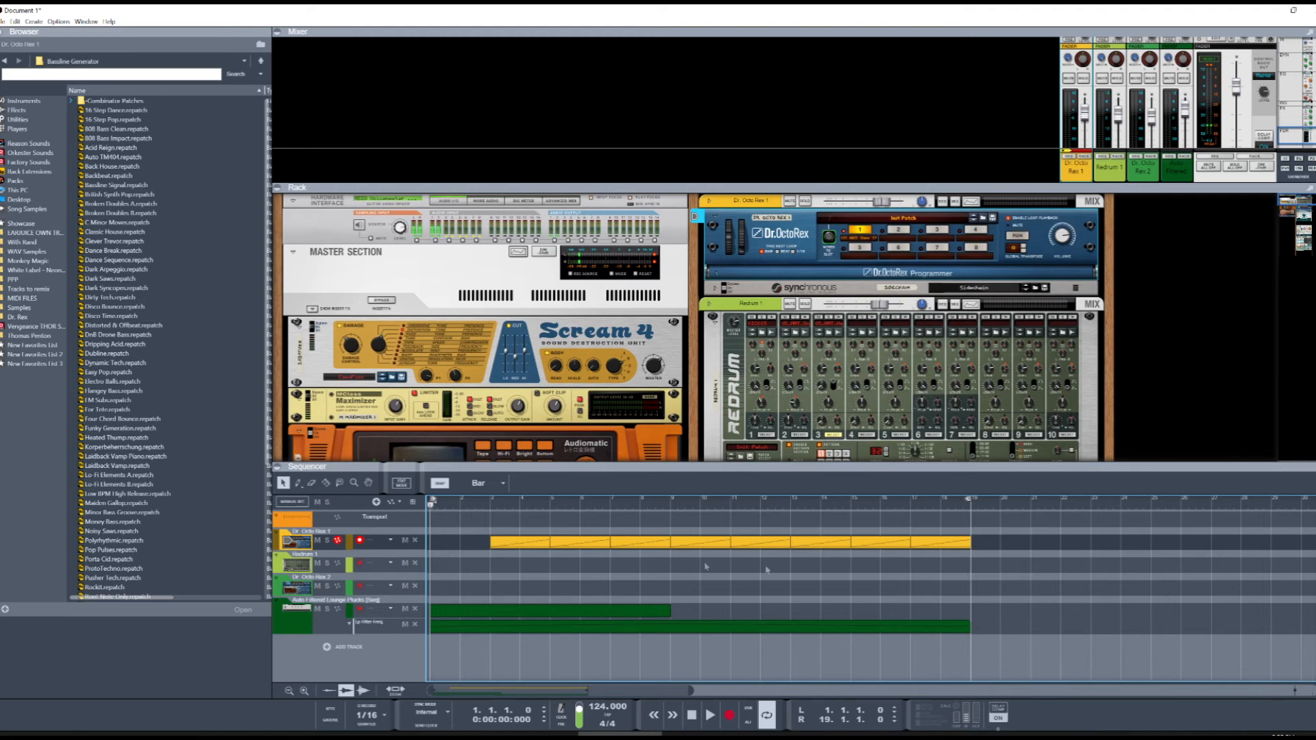
{"action": "left_click", "coordinate": [1008, 218]}
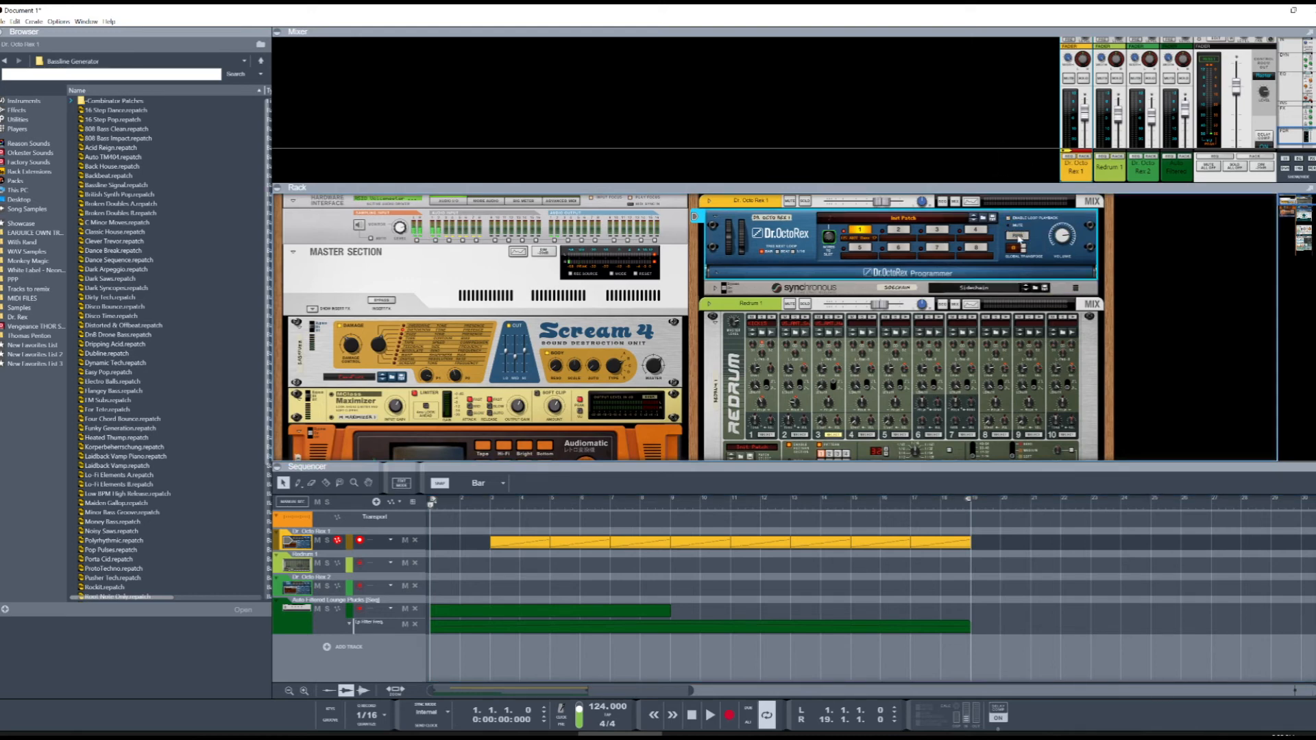
{"action": "key", "text": "space"}
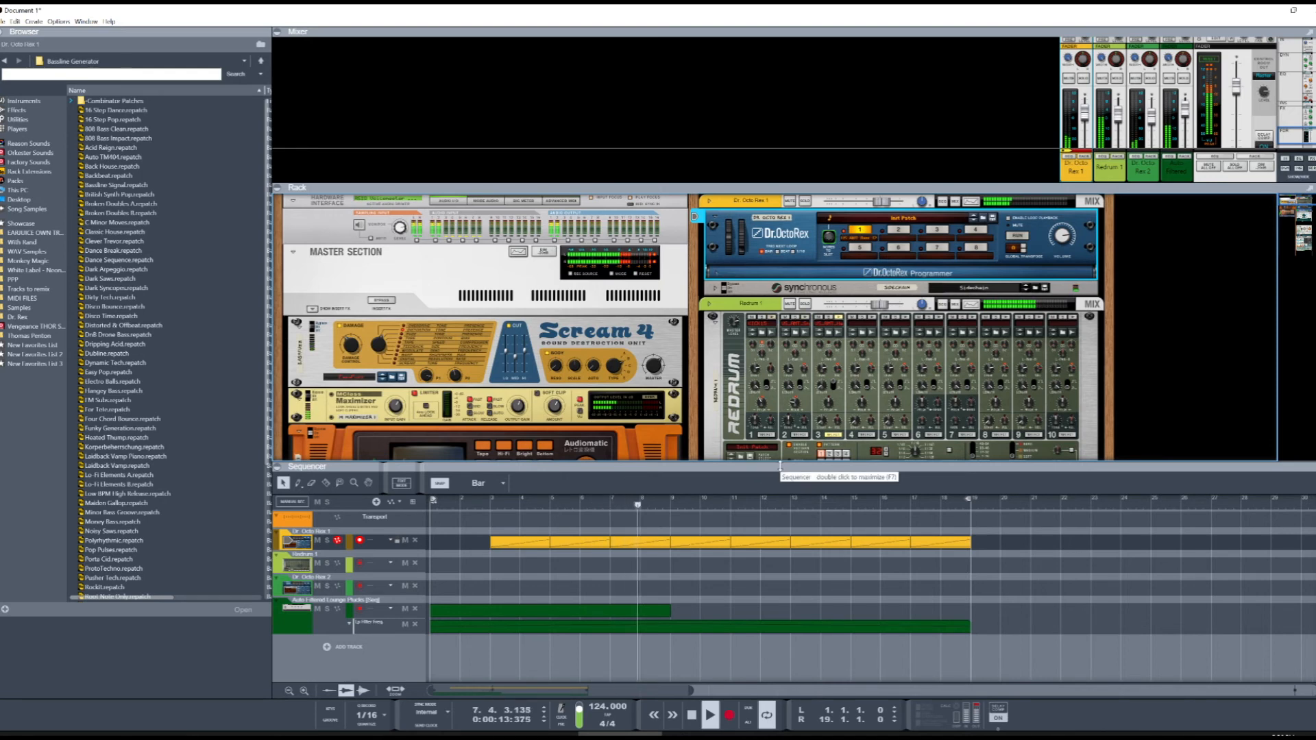
Step: Look up Redrum 1's Copy Pattern to Track command without applying it
{"action": "scroll", "coordinate": [822, 325], "scroll_direction": "down", "scroll_amount": 3}
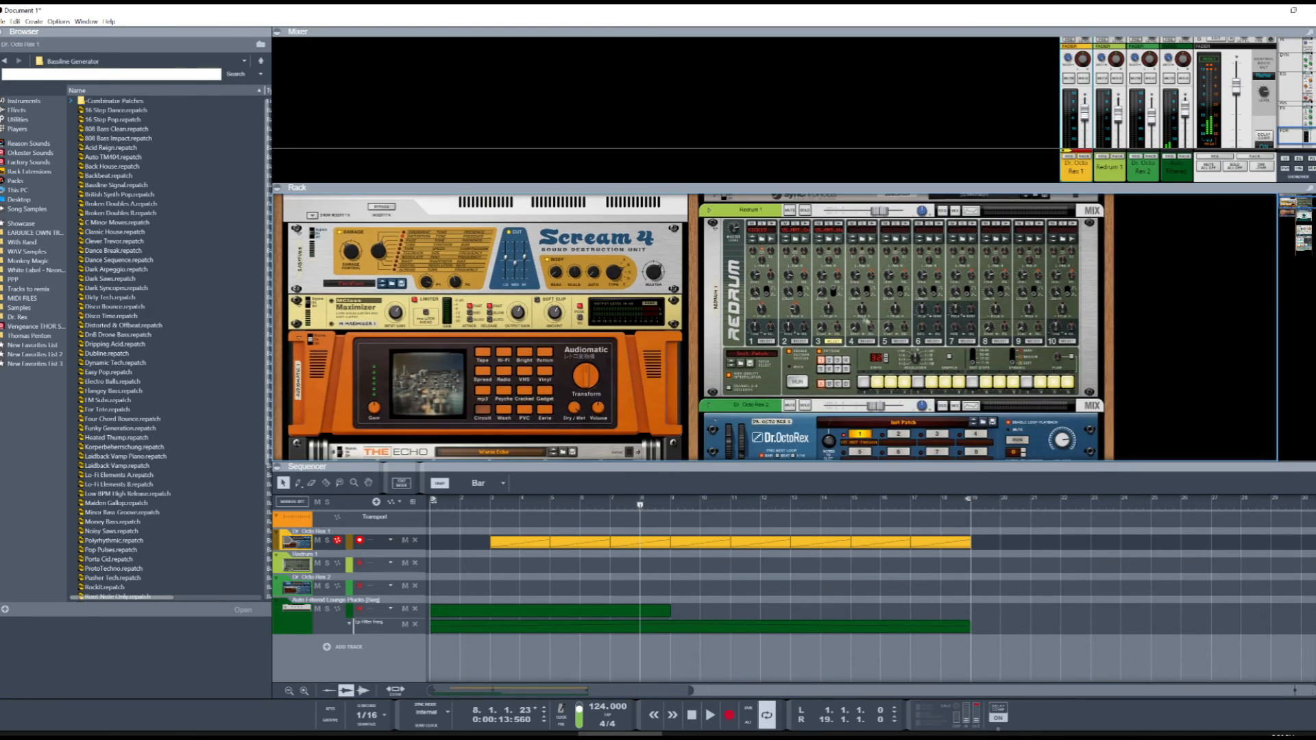
{"action": "right_click", "coordinate": [719, 324]}
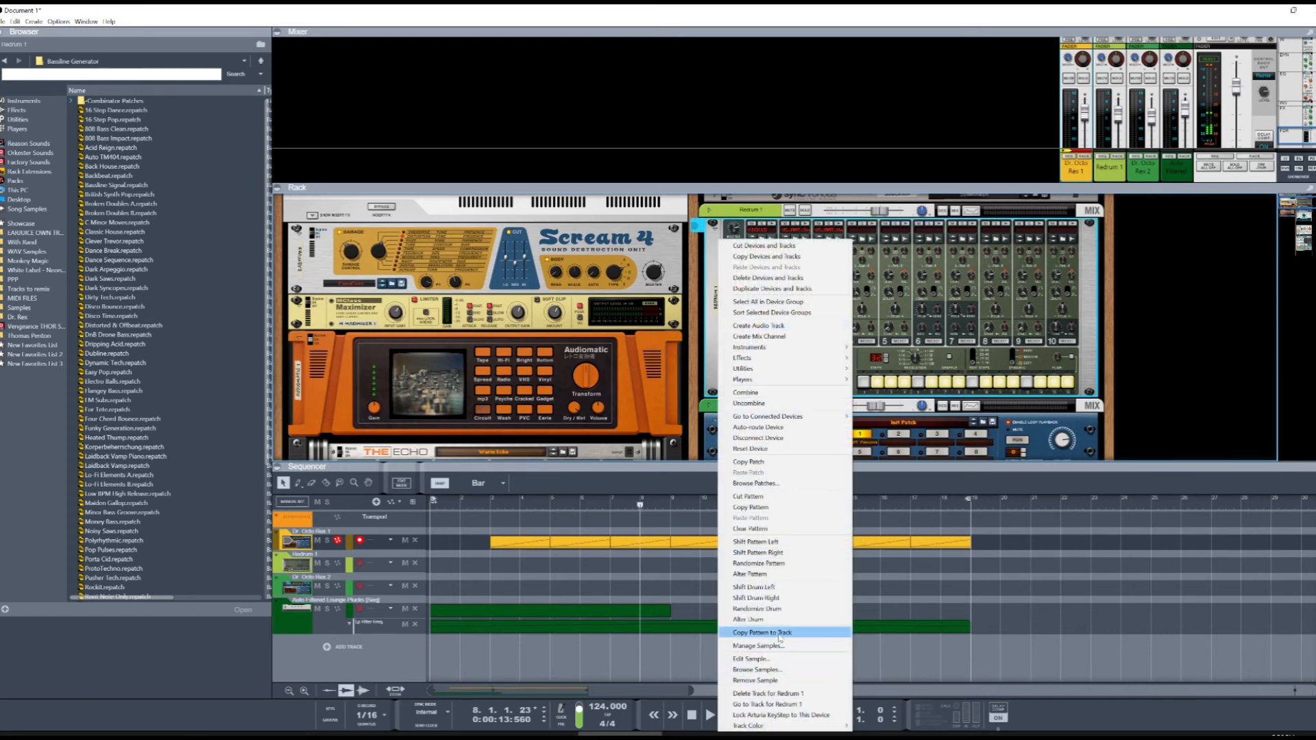
{"action": "left_click", "coordinate": [713, 349]}
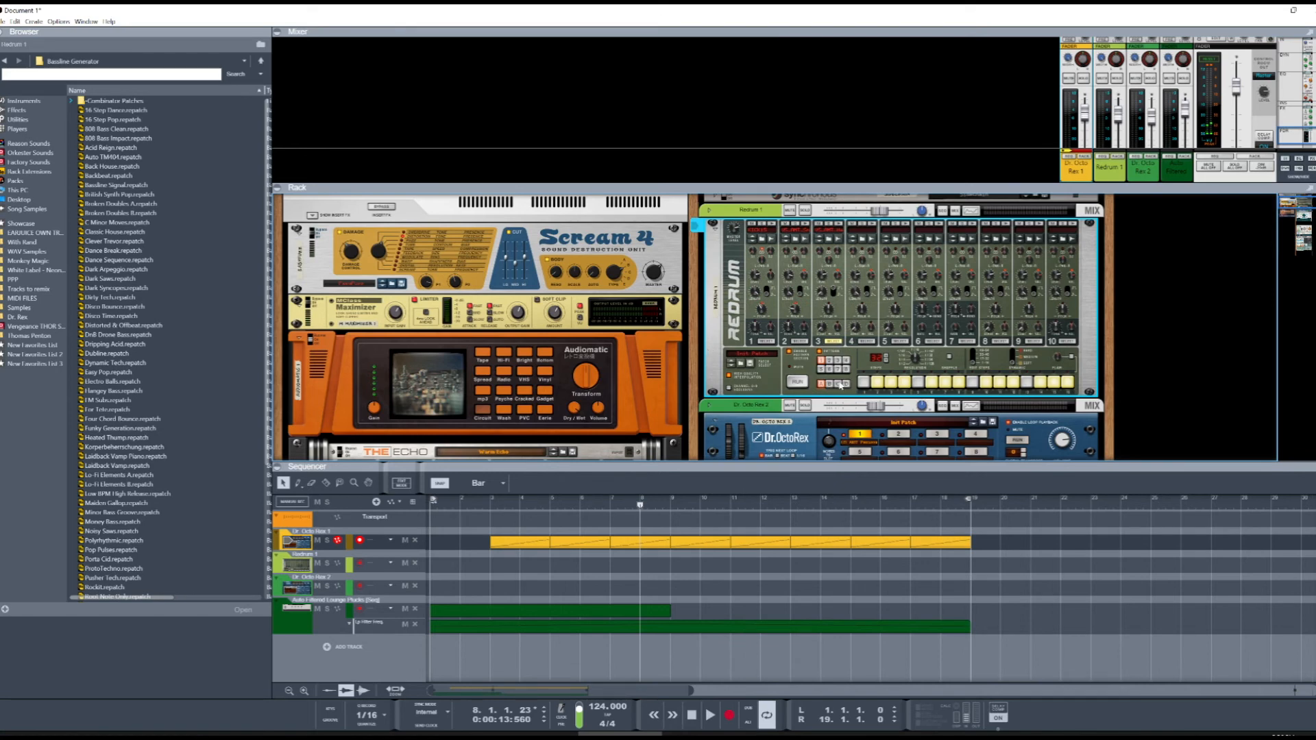
Step: Add a pattern select automation lane to Redrum 1 and draw a Pattern A1 clip from bar 1 to bar 19
{"action": "right_click", "coordinate": [825, 363]}
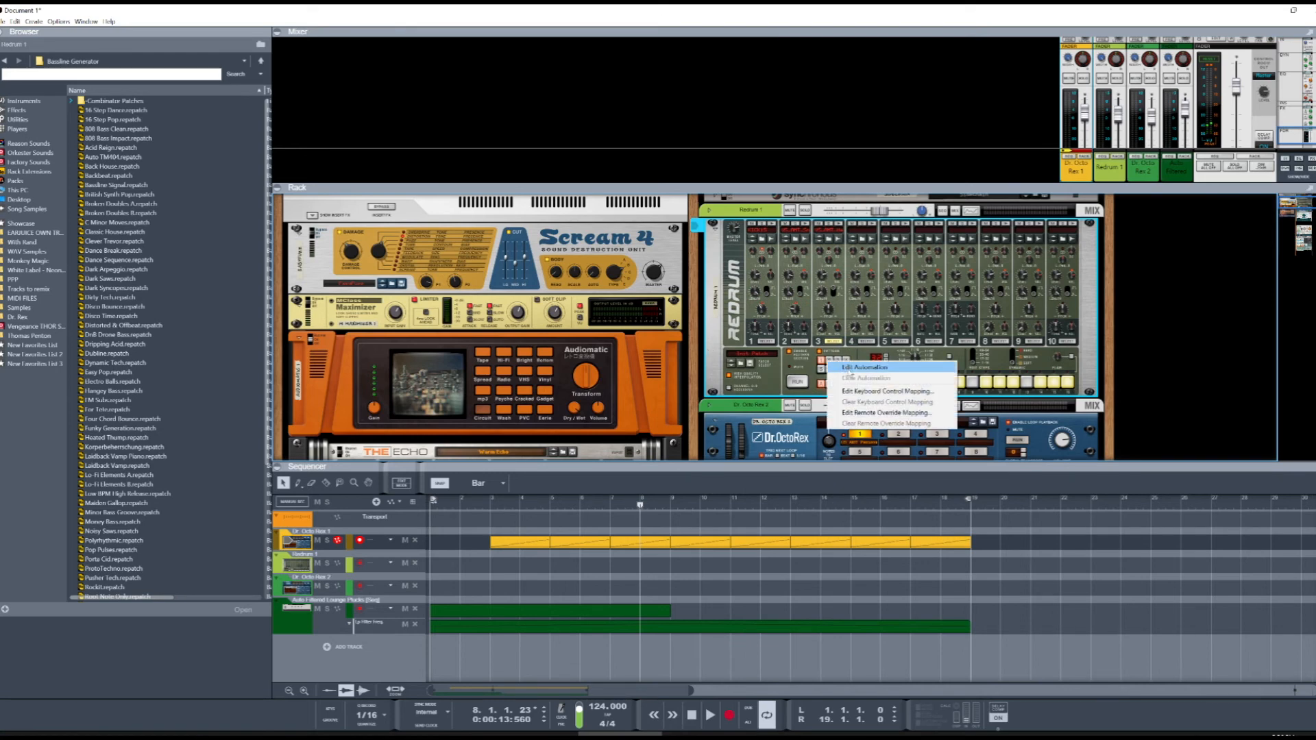
{"action": "left_click", "coordinate": [849, 367]}
{"action": "left_click", "coordinate": [297, 483]}
{"action": "left_click_drag", "start_coordinate": [437, 577], "coordinate": [970, 579]}
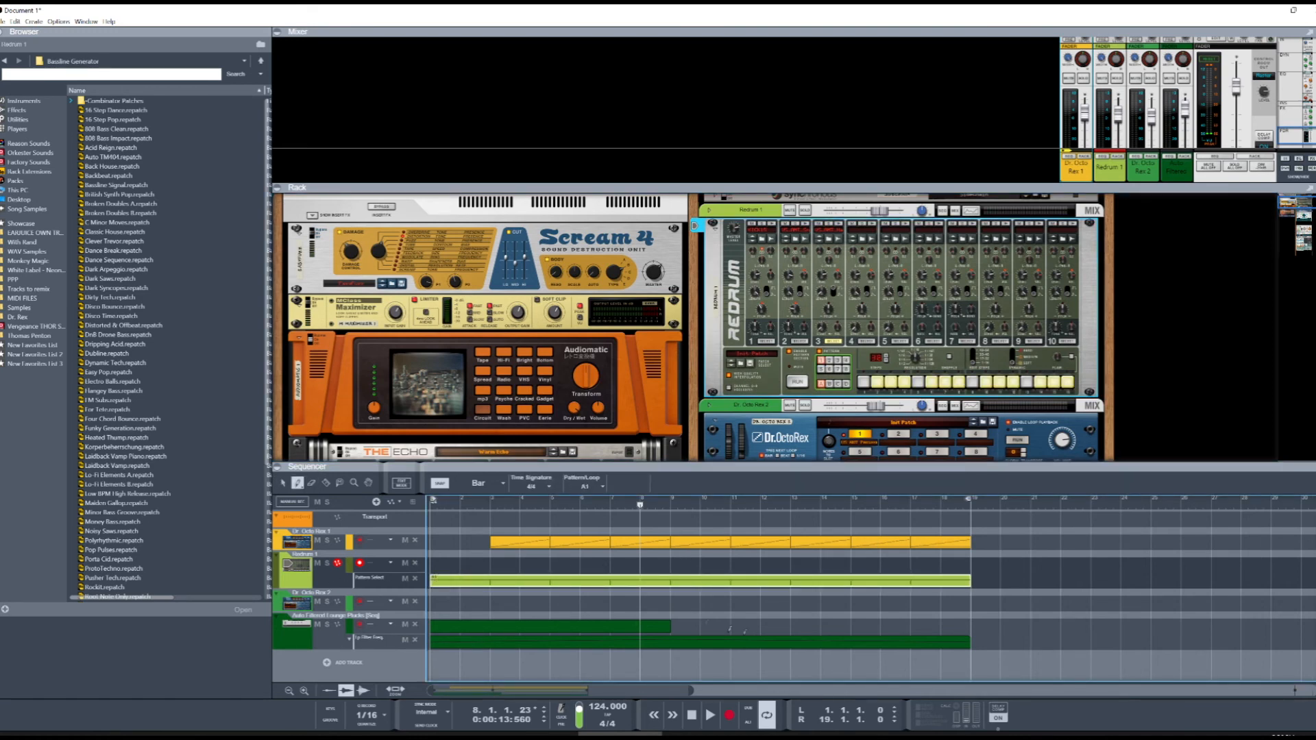
{"action": "left_click", "coordinate": [283, 483]}
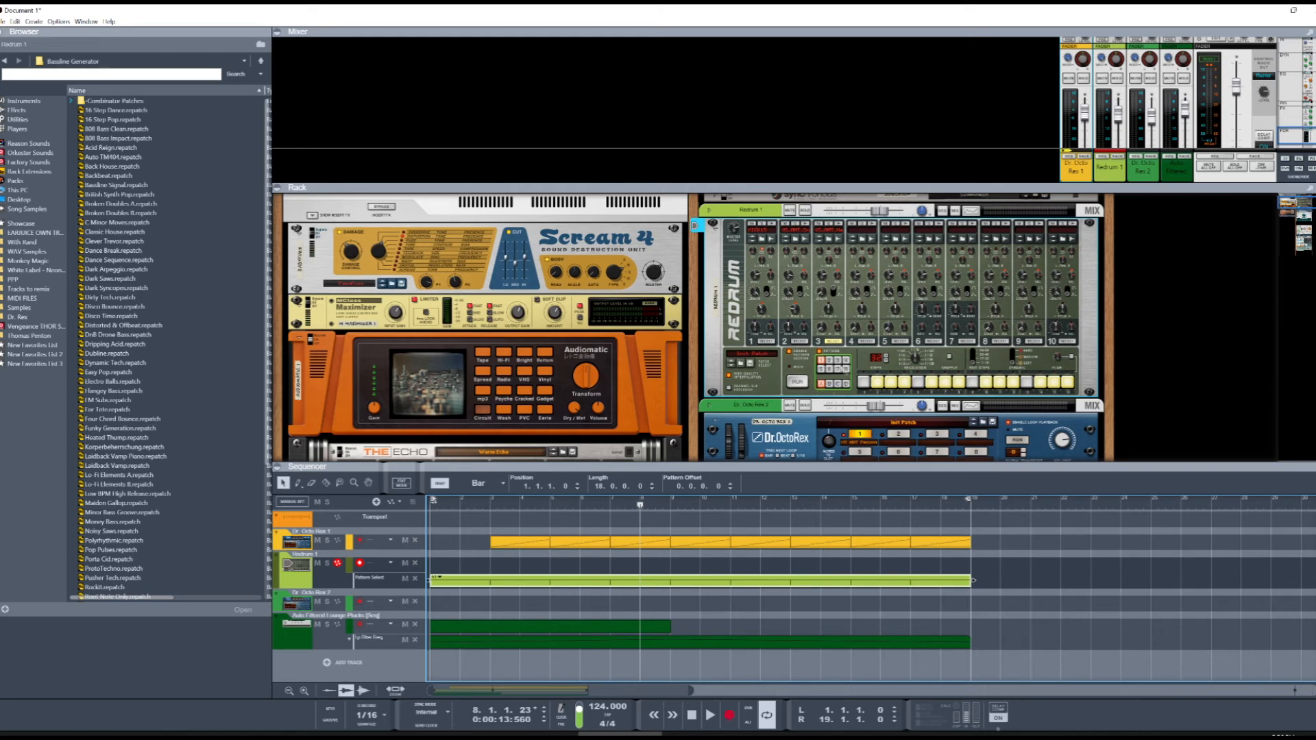
Step: Switch Redrum to pattern 2 and program drum channel 1 on steps 1, 5, 9, 11, 13, 14, 15 and 16
{"action": "left_click", "coordinate": [830, 361]}
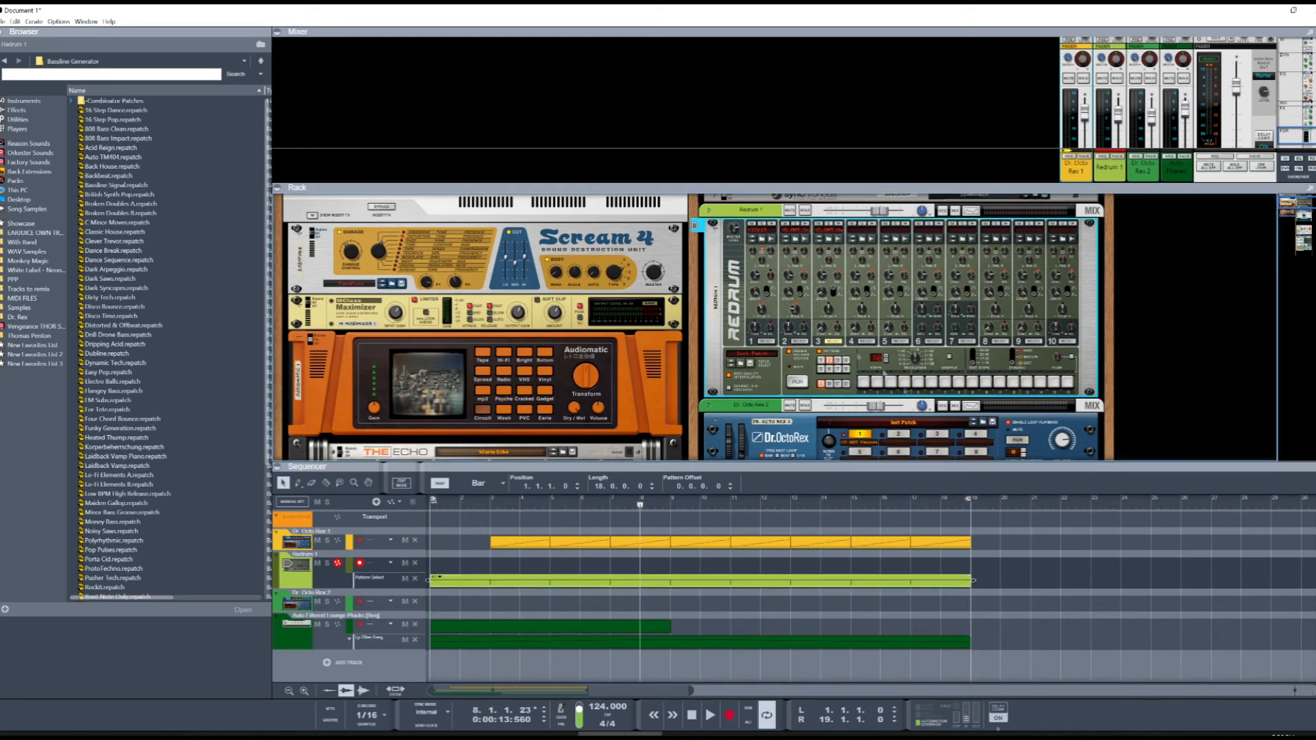
{"action": "left_click", "coordinate": [767, 343]}
{"action": "left_click", "coordinate": [862, 382]}
{"action": "left_click", "coordinate": [918, 382]}
{"action": "left_click", "coordinate": [972, 382]}
{"action": "left_click", "coordinate": [999, 383]}
{"action": "left_click", "coordinate": [1027, 382]}
{"action": "left_click", "coordinate": [1040, 383]}
{"action": "left_click", "coordinate": [1054, 383]}
{"action": "left_click", "coordinate": [1068, 382]}
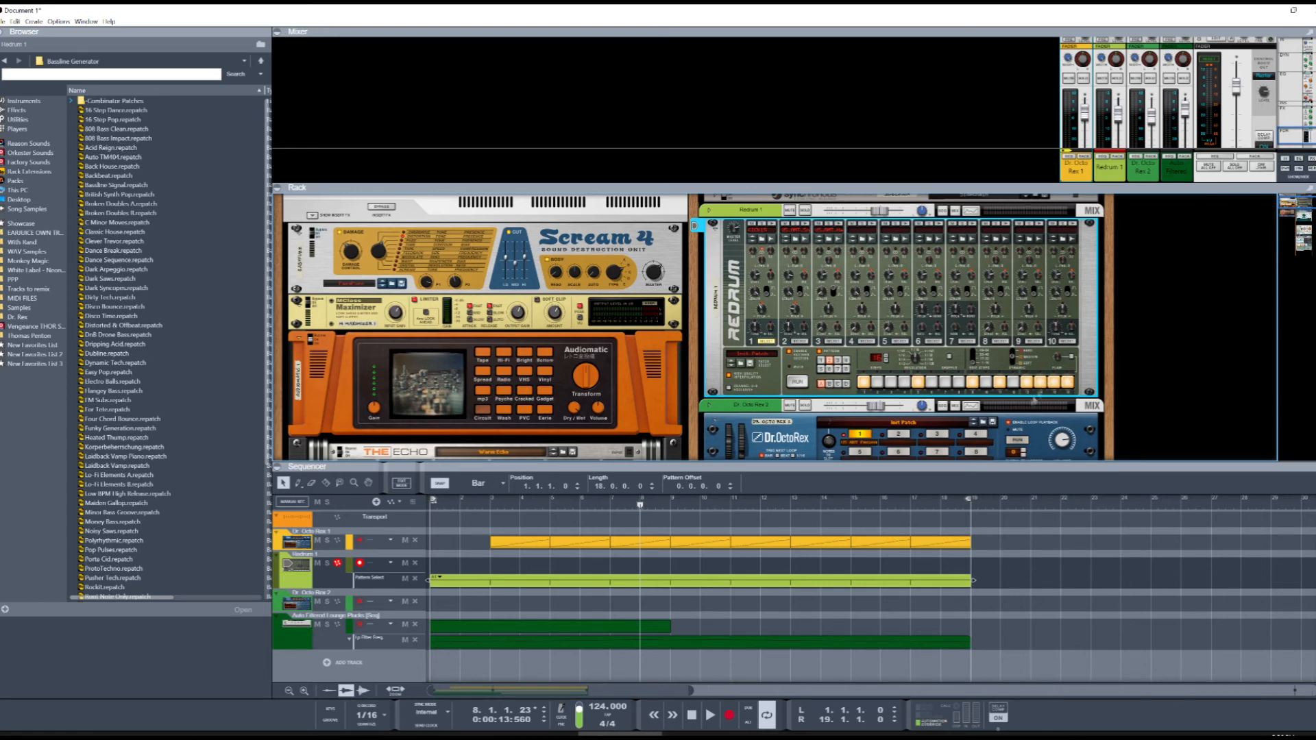
Step: Audition Redrum's pattern 2 and thin out the final steps of drum channel 1
{"action": "left_click", "coordinate": [797, 382]}
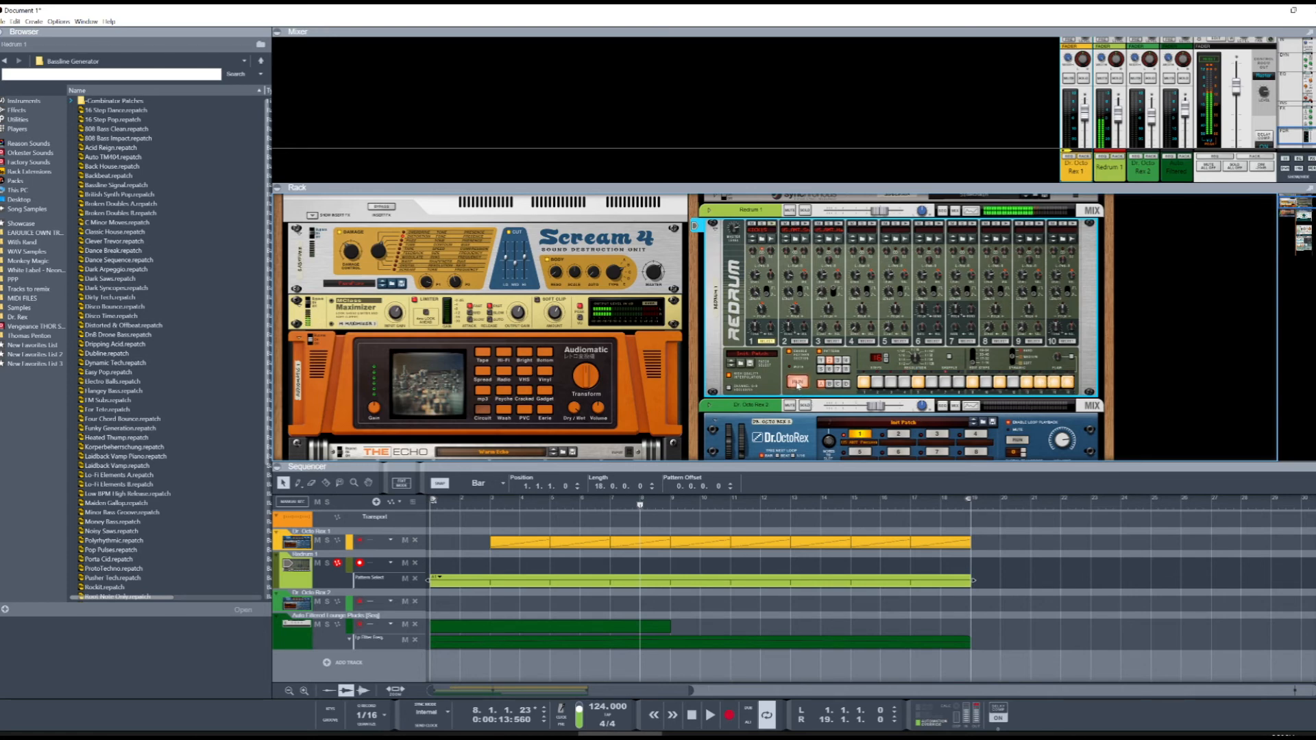
{"action": "left_click", "coordinate": [798, 384]}
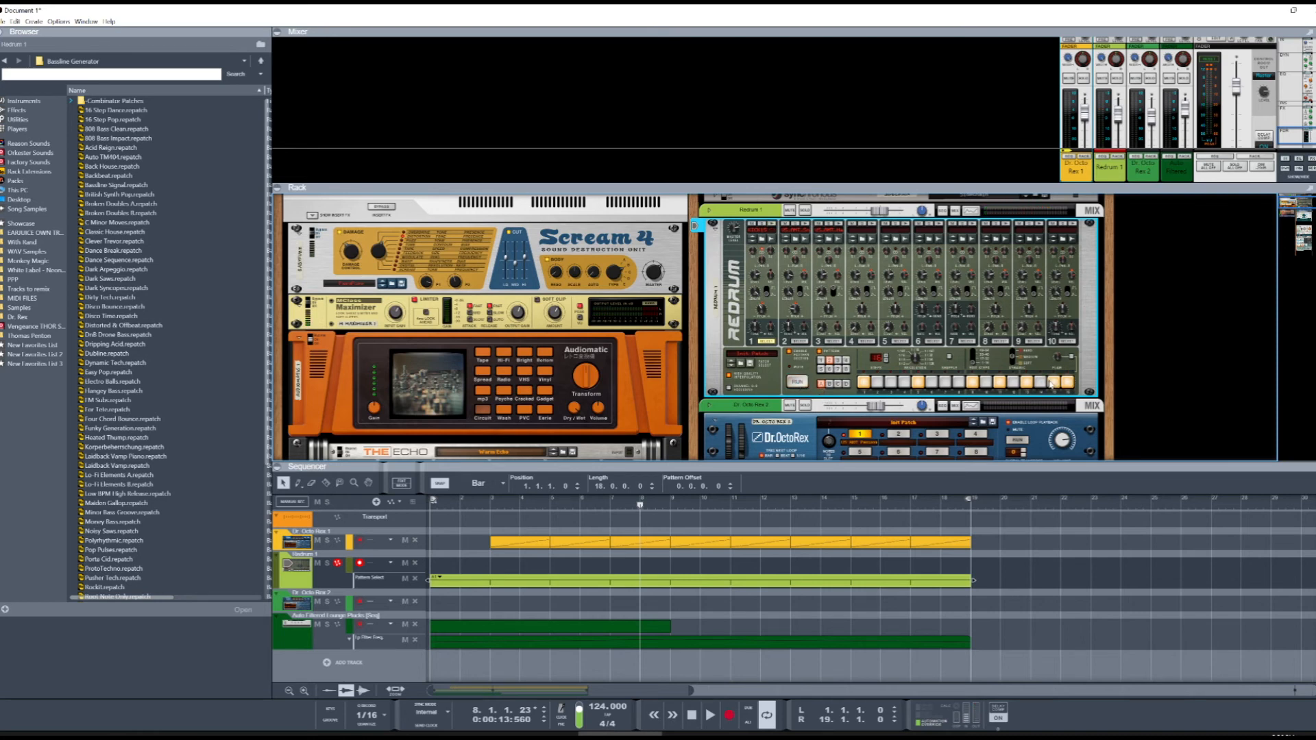
{"action": "left_click", "coordinate": [799, 385]}
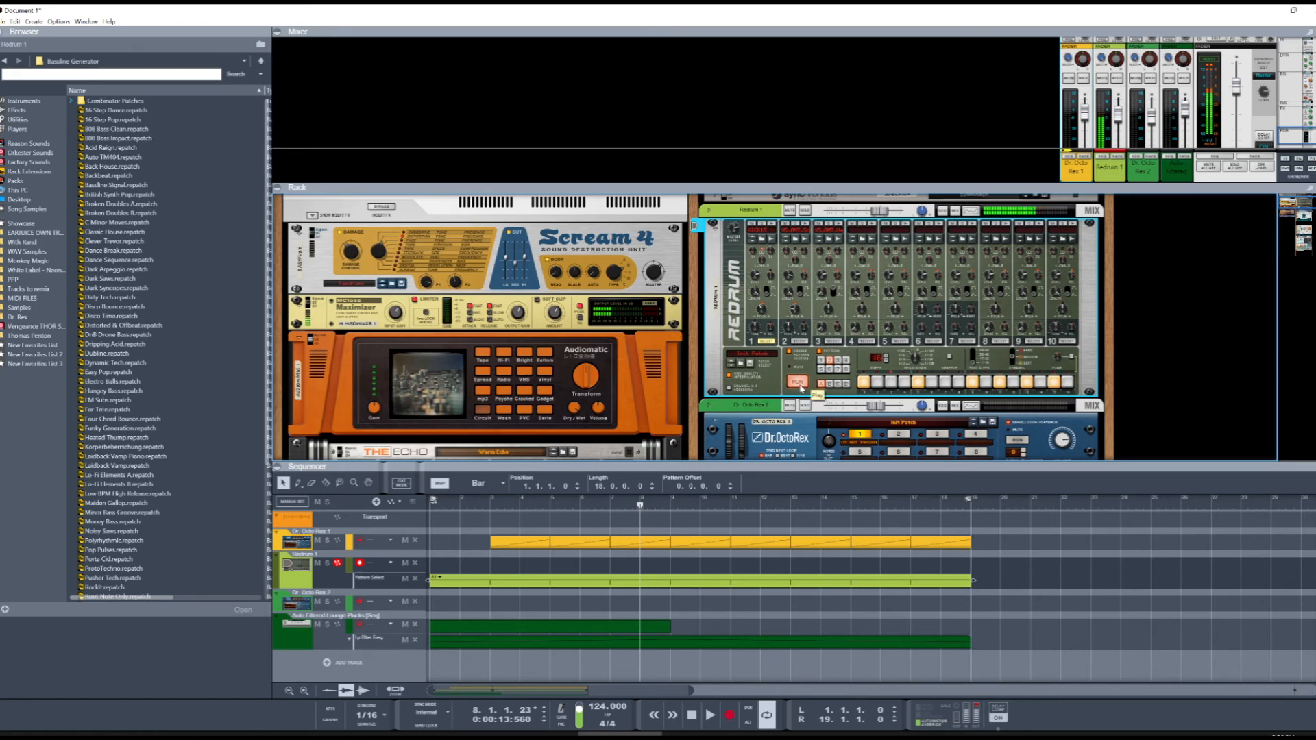
{"action": "left_click", "coordinate": [797, 382]}
Step: Program drum channel 2 on steps 5 and 13 of pattern 2 and run the pattern
{"action": "left_click", "coordinate": [799, 340]}
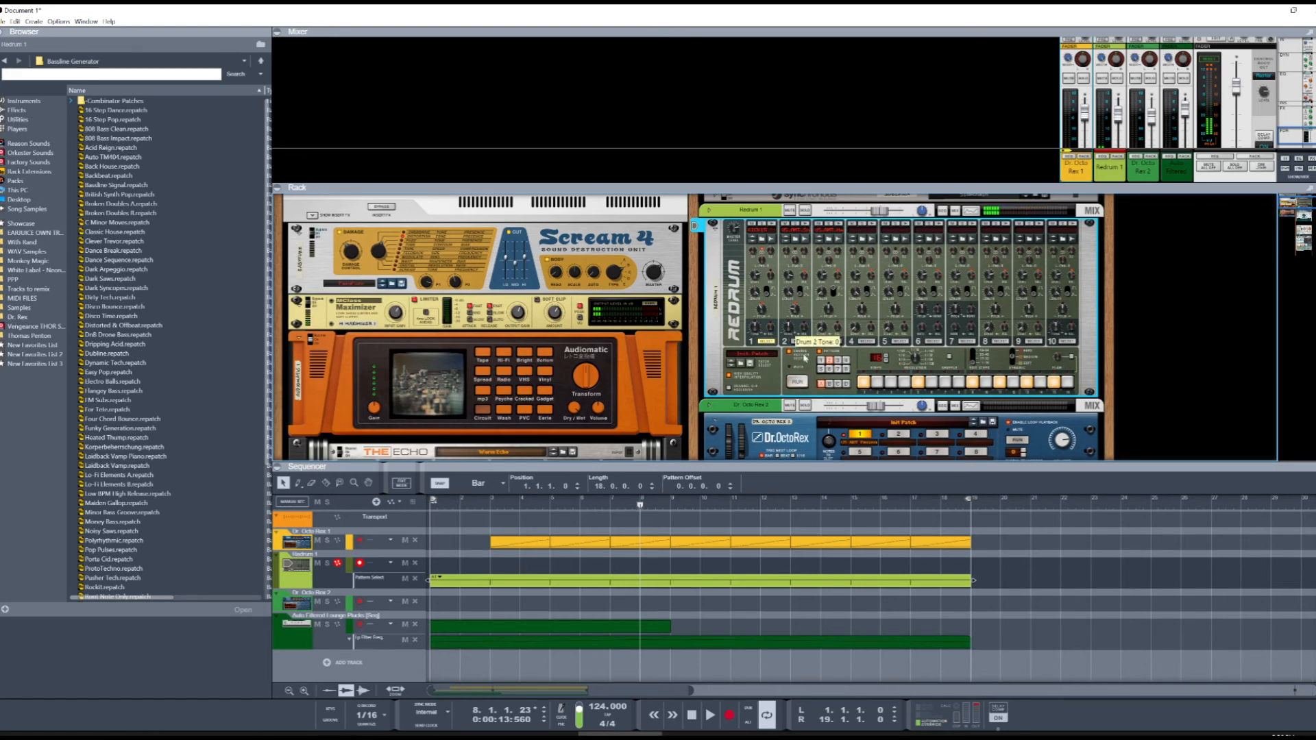
{"action": "left_click", "coordinate": [920, 385]}
{"action": "left_click", "coordinate": [1026, 384]}
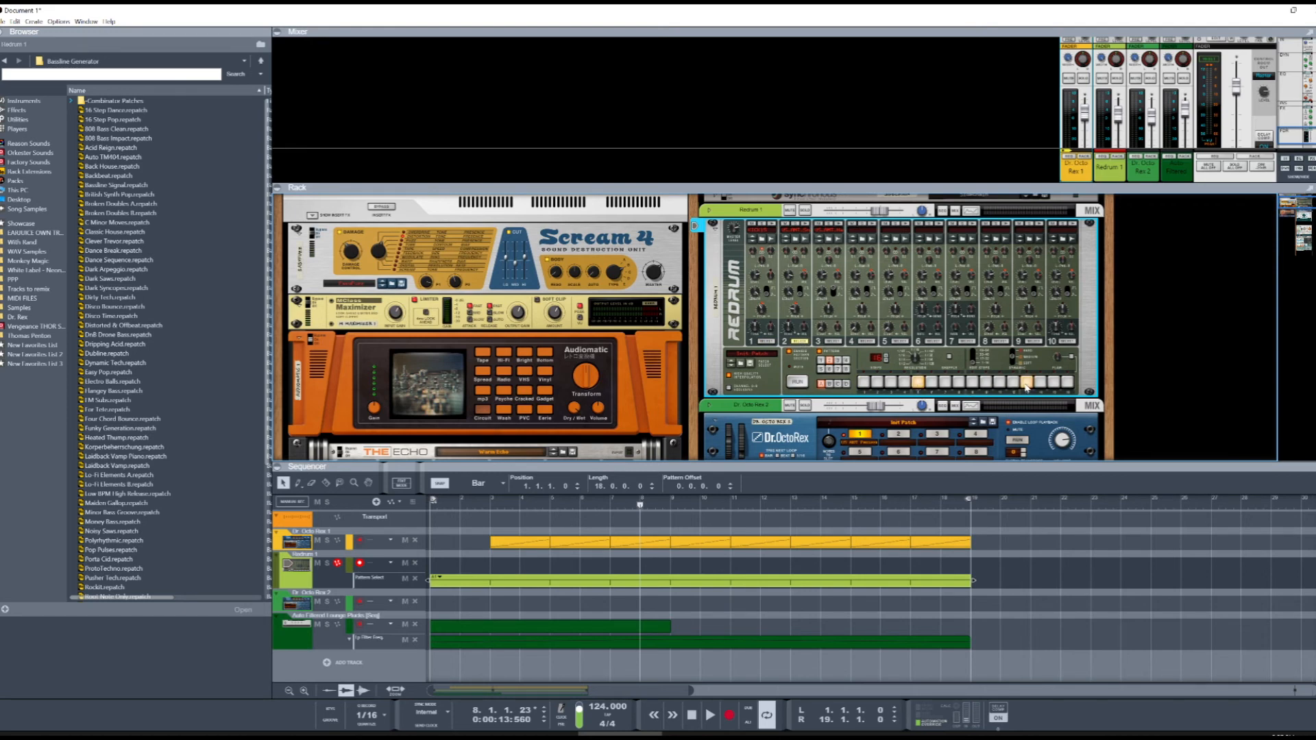
{"action": "left_click", "coordinate": [793, 383]}
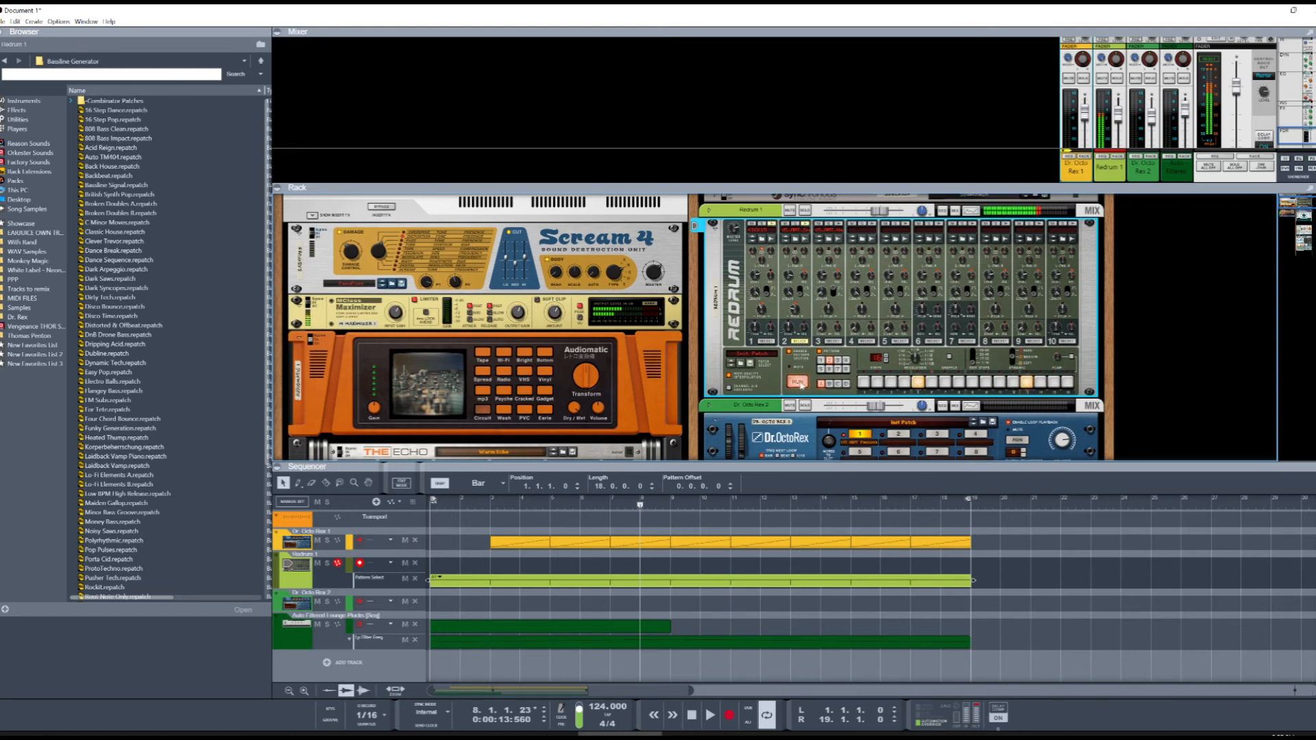
Step: Fill drum channel 3 with lower-accent hits across the steps, adjust steps 1, 5, 9 and 13, and stop the pattern
{"action": "left_click", "coordinate": [833, 341]}
{"action": "left_click", "coordinate": [1013, 364]}
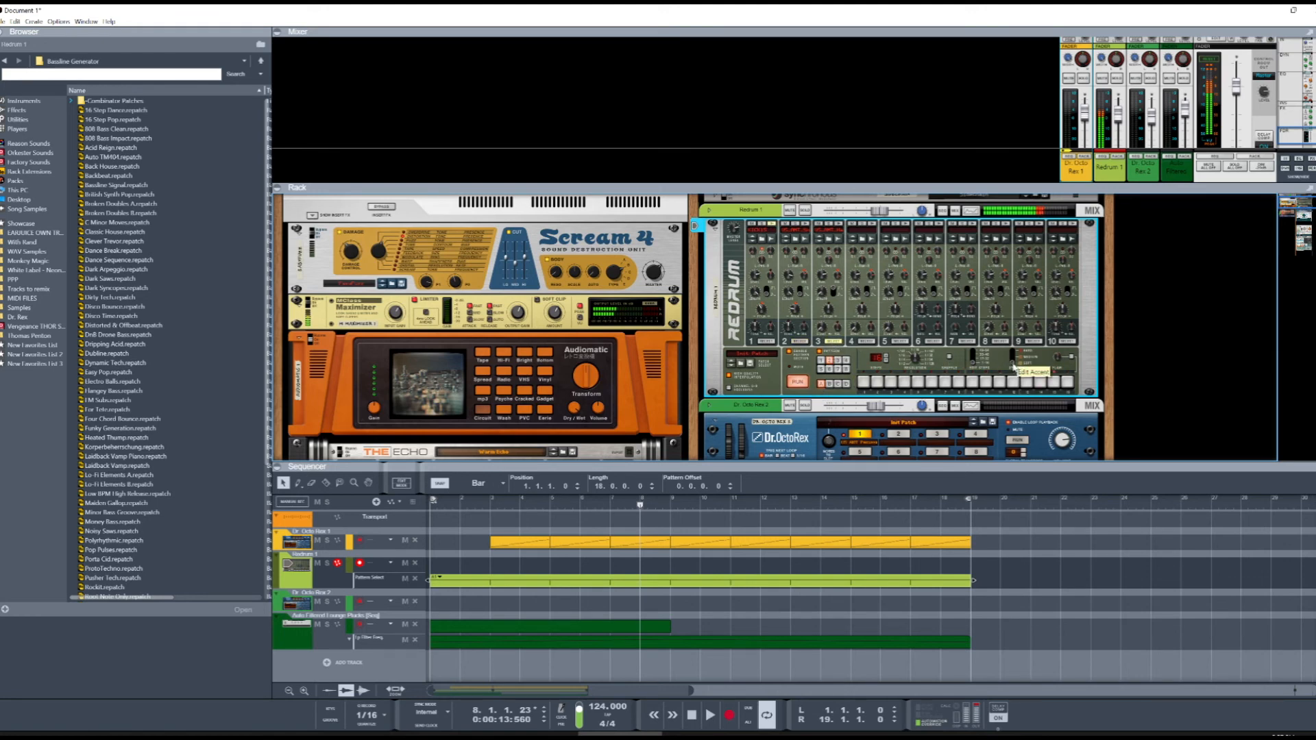
{"action": "left_click_drag", "start_coordinate": [864, 382], "coordinate": [1066, 381]}
{"action": "left_click", "coordinate": [863, 382]}
{"action": "left_click", "coordinate": [917, 382]}
{"action": "left_click", "coordinate": [972, 383]}
{"action": "left_click", "coordinate": [1026, 382]}
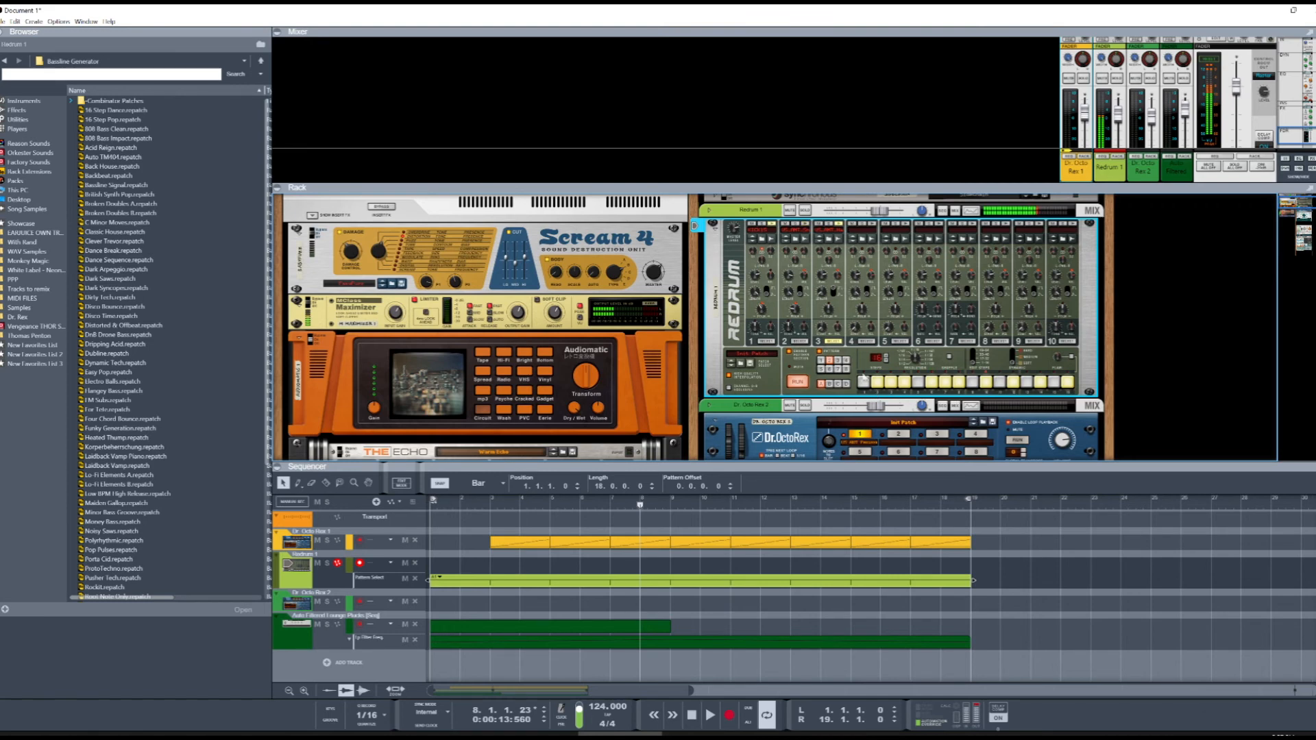
{"action": "left_click", "coordinate": [796, 382]}
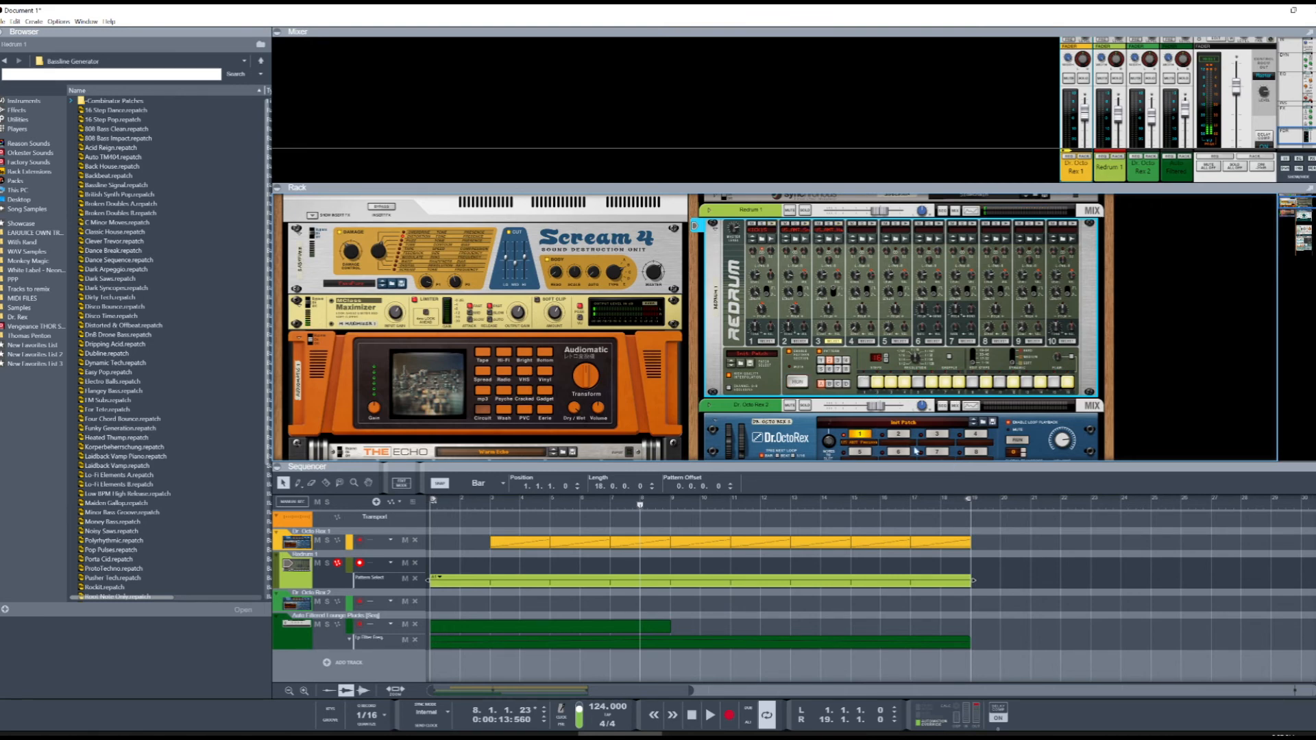
Step: Split Redrum's pattern clip at bar 18, keeping its end at bar 19
{"action": "left_click_drag", "start_coordinate": [972, 580], "coordinate": [917, 583]}
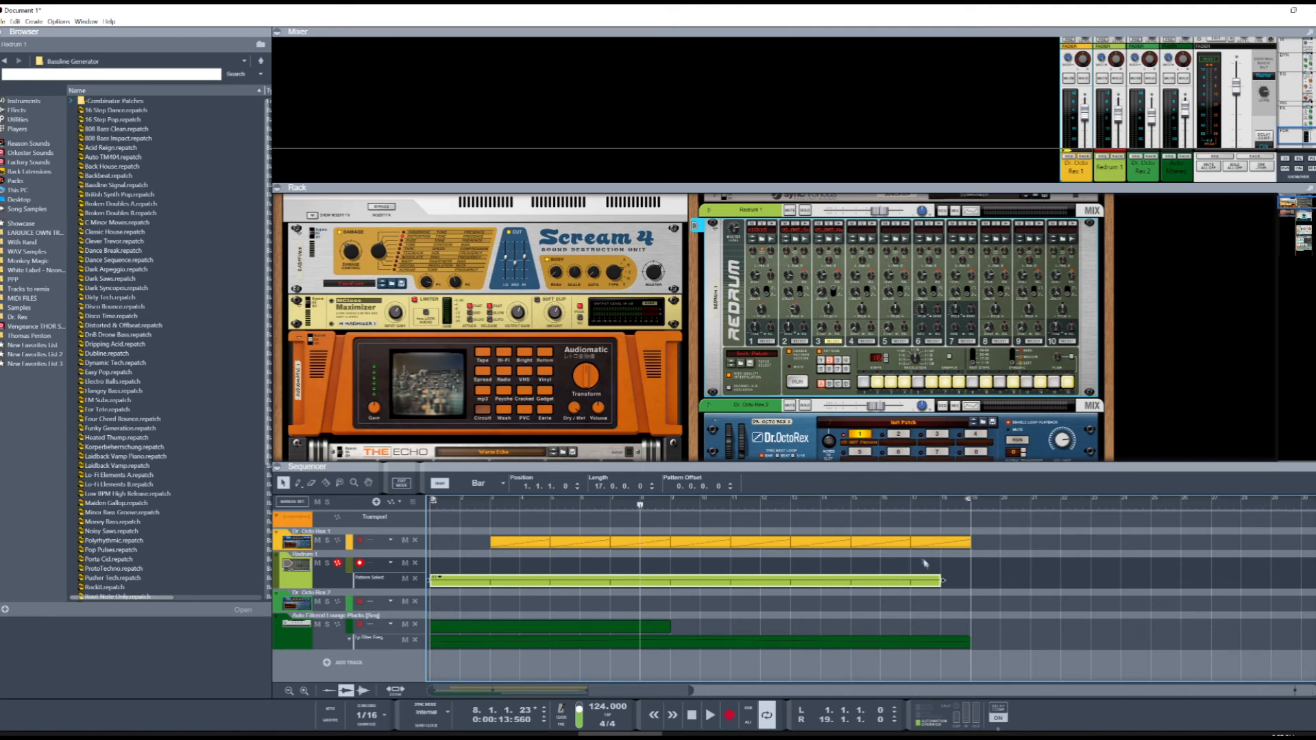
{"action": "left_click_drag", "start_coordinate": [942, 581], "coordinate": [957, 580]}
{"action": "left_click", "coordinate": [326, 482]}
{"action": "left_click", "coordinate": [946, 577]}
{"action": "left_click", "coordinate": [282, 483]}
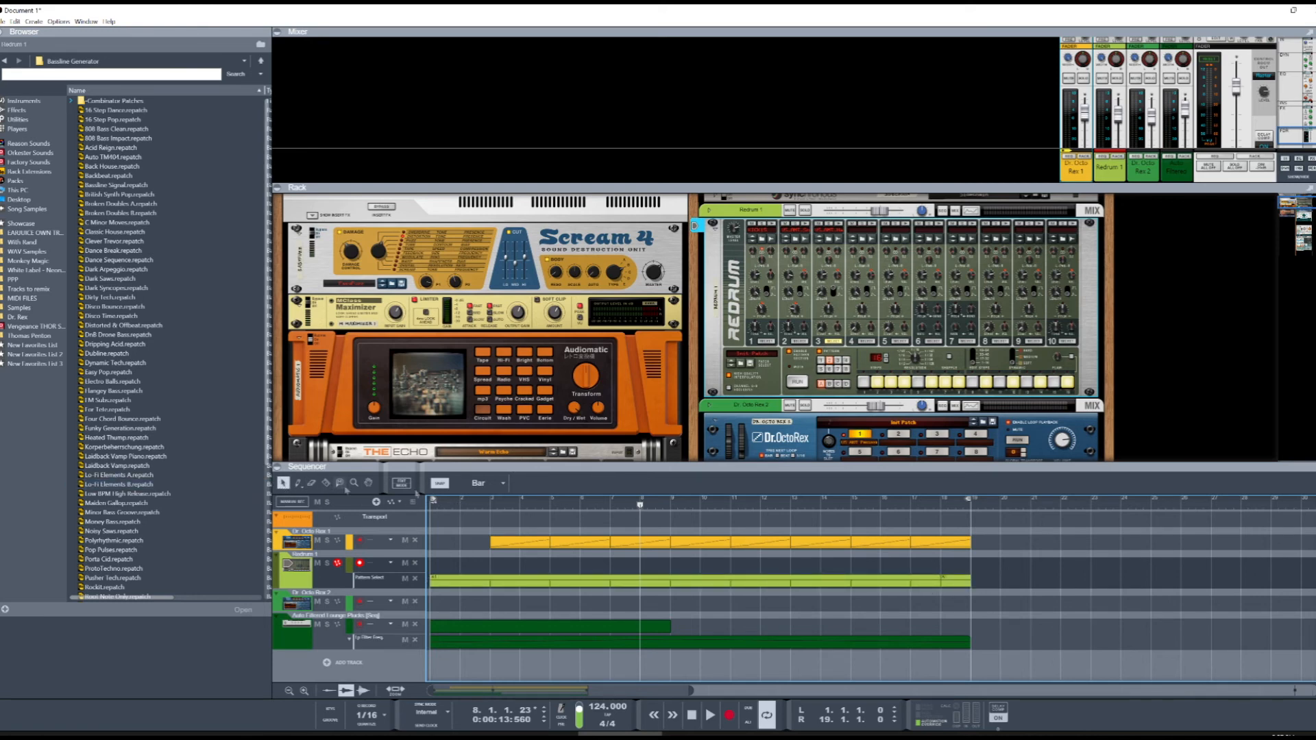
Step: Assign Pattern/Loop 2 to the one-bar Redrum pattern clip at bar 18
{"action": "left_click", "coordinate": [948, 579]}
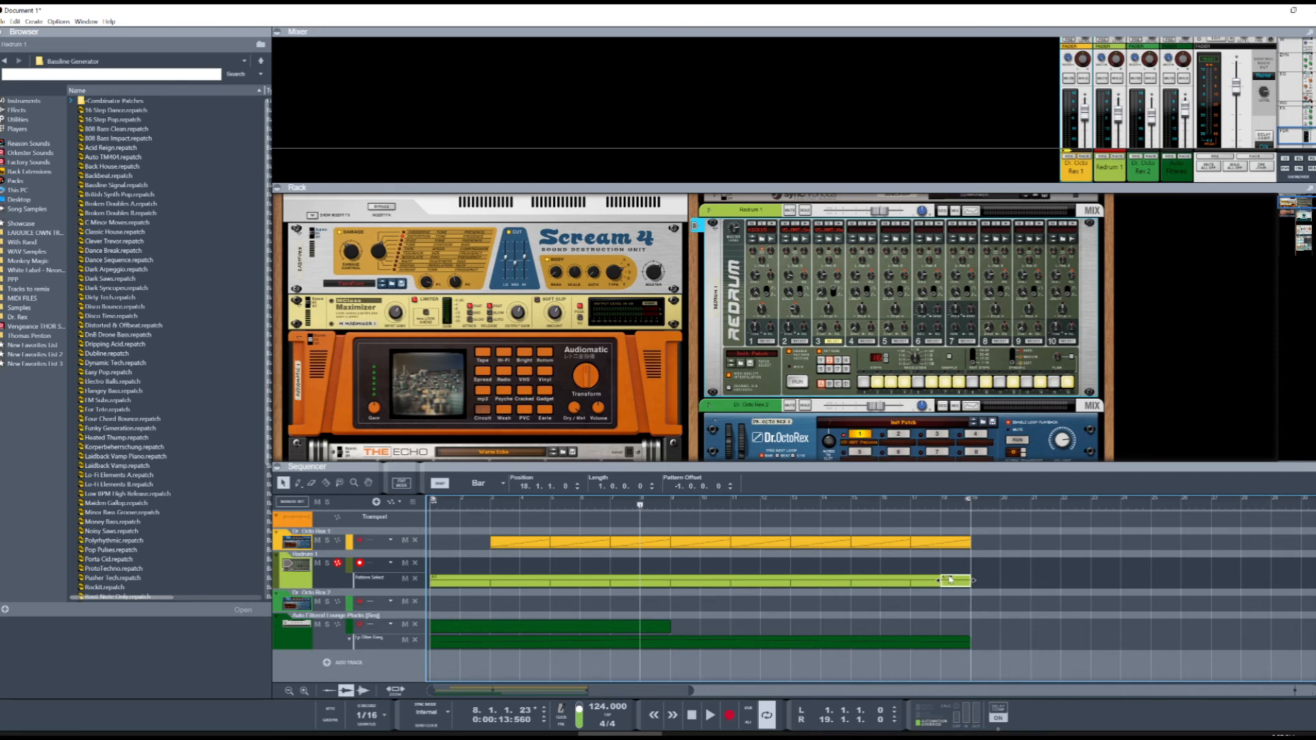
{"action": "right_click", "coordinate": [950, 579]}
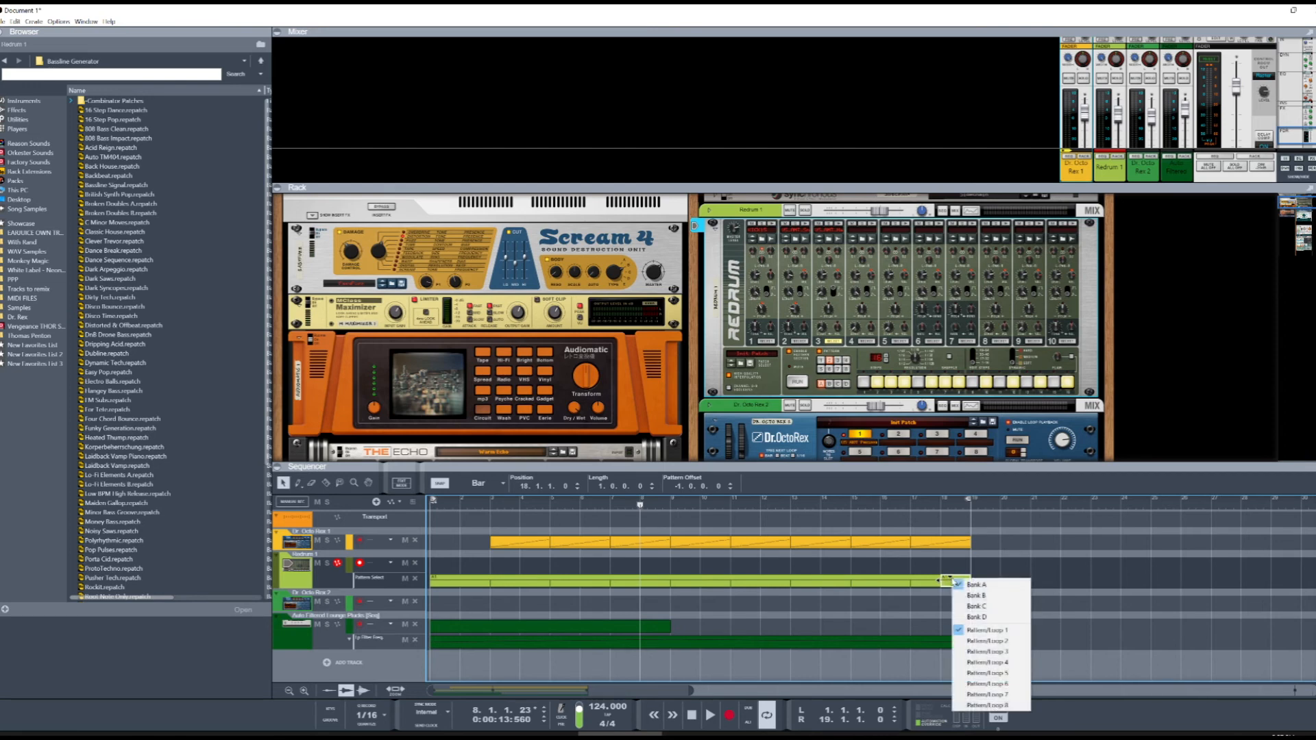
{"action": "left_click", "coordinate": [1011, 644]}
Step: Play the arrangement from shortly before bar 17 through the pattern change and the loop restart
{"action": "left_click", "coordinate": [911, 506]}
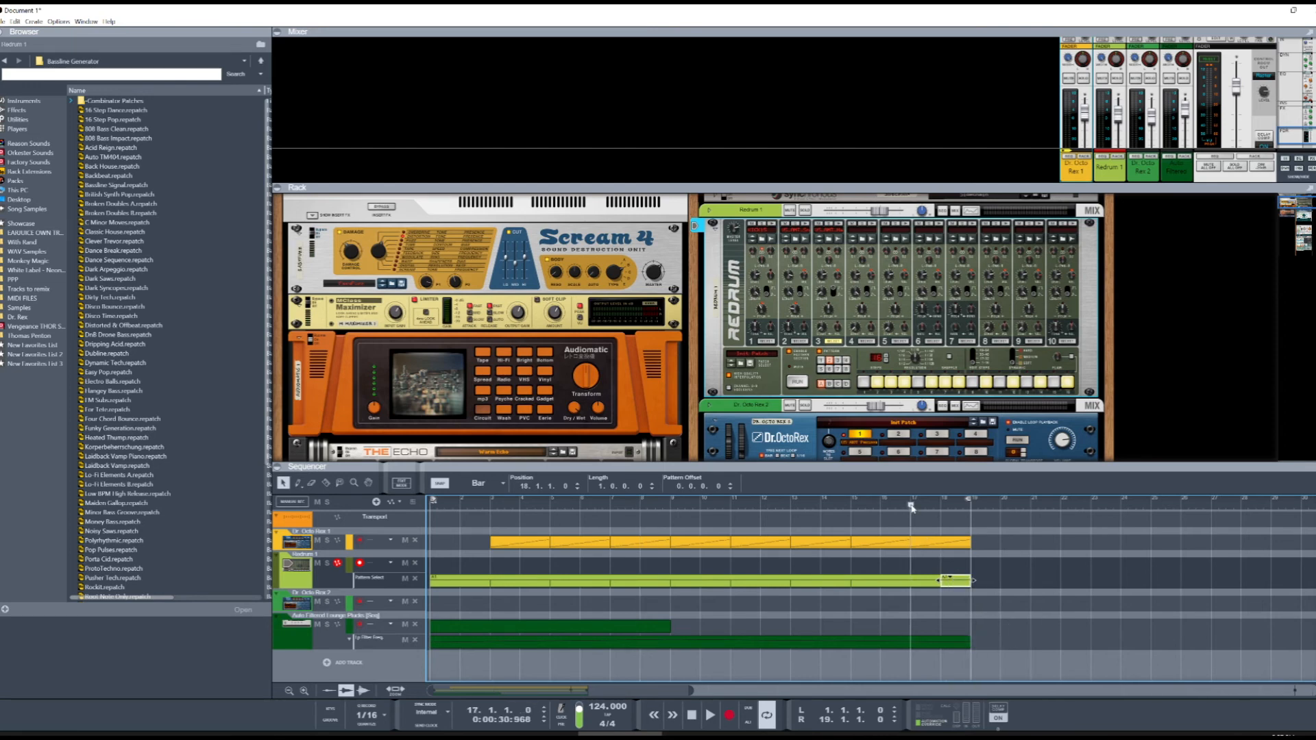
{"action": "mouse_move", "coordinate": [921, 507]}
{"action": "left_mouse_down"}
{"action": "mouse_move", "coordinate": [950, 509]}
{"action": "mouse_move", "coordinate": [883, 513]}
{"action": "left_mouse_up"}
{"action": "key", "text": "space"}
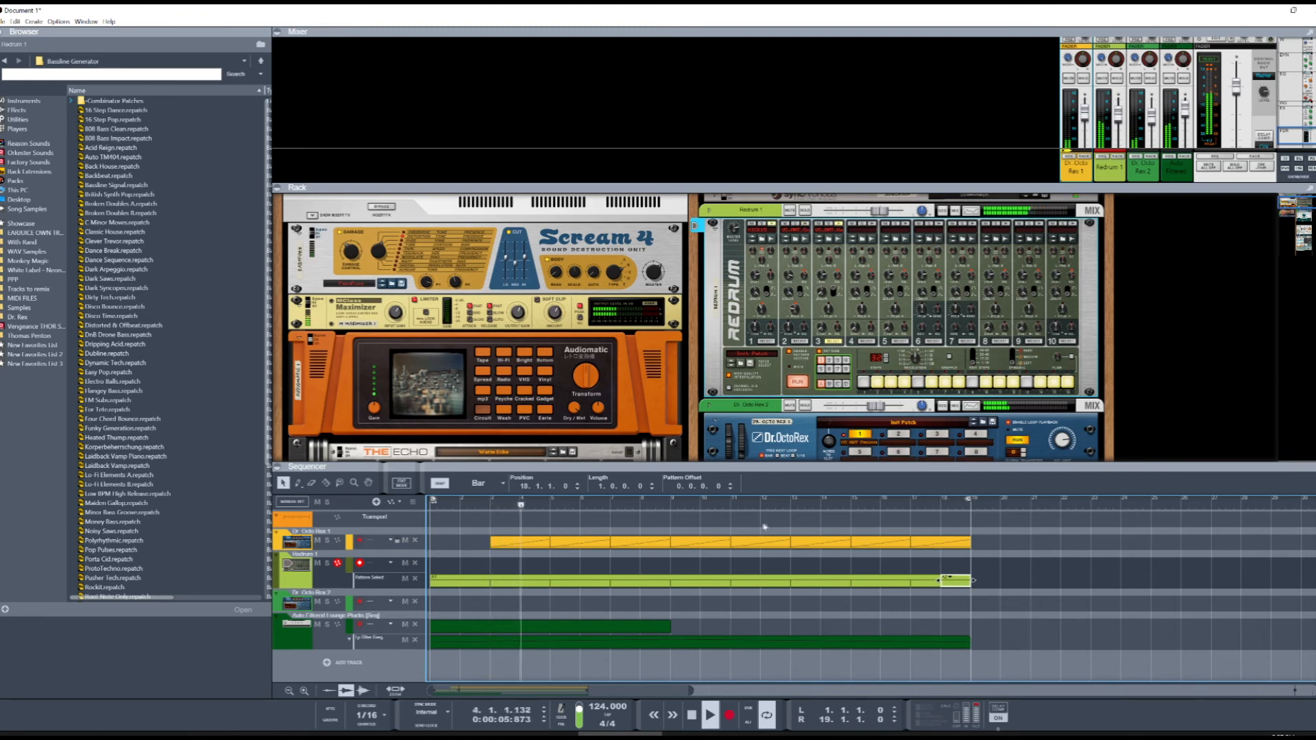
{"action": "key", "text": "space"}
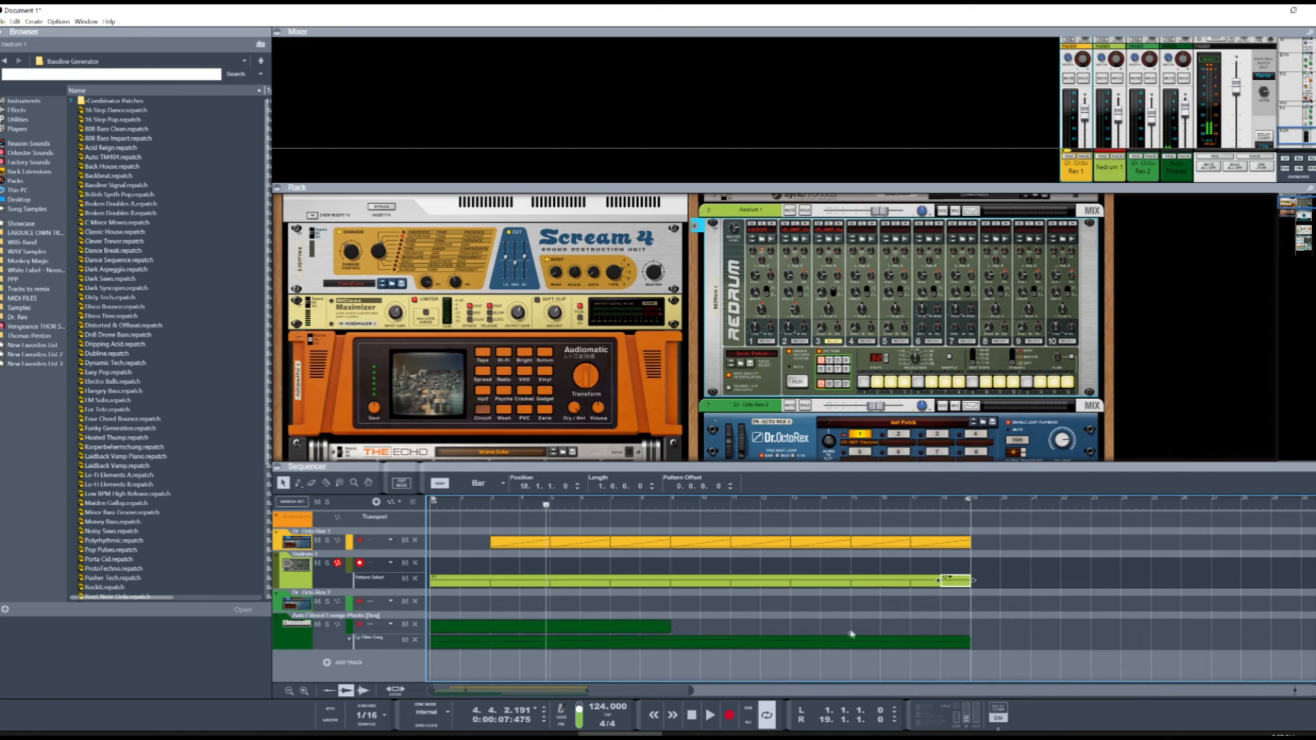
Step: Enlarge the rack area down over the sequencer so that more of the devices can be seen at once
{"action": "scroll", "coordinate": [973, 374], "scroll_direction": "down", "scroll_amount": 3}
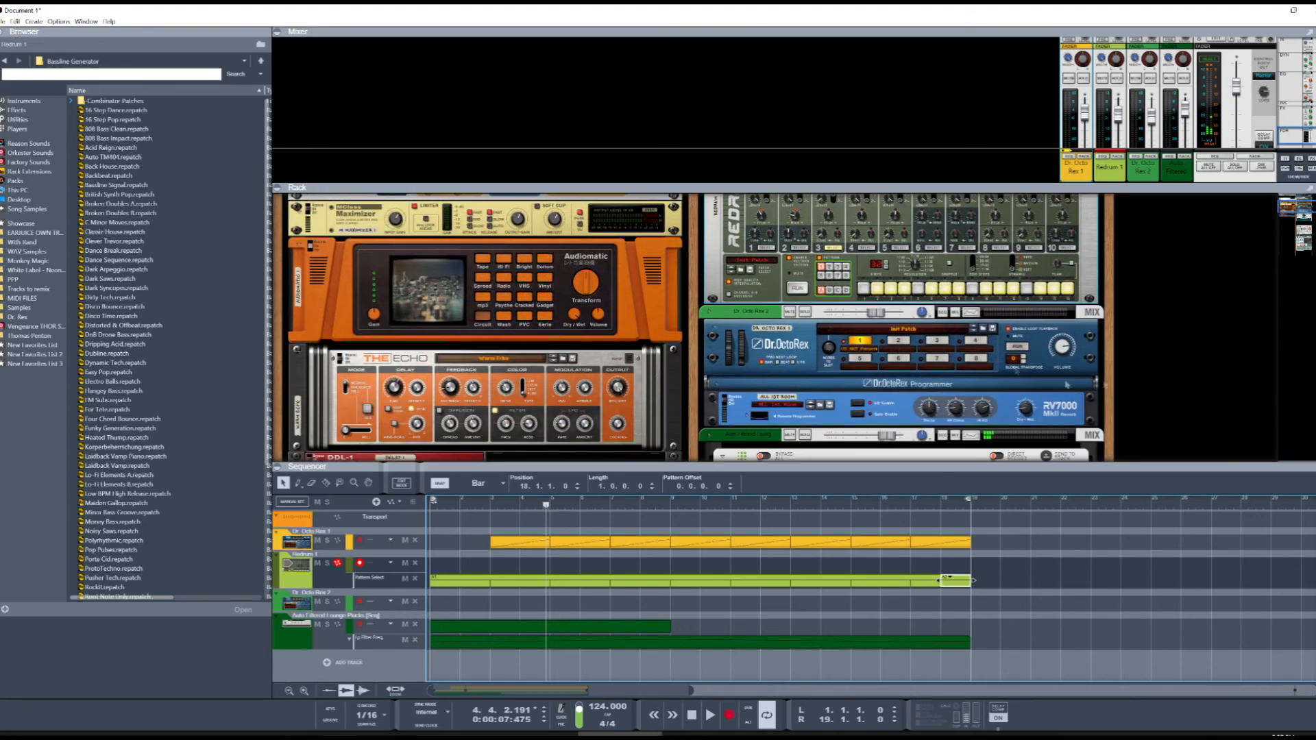
{"action": "scroll", "coordinate": [864, 302], "scroll_direction": "down", "scroll_amount": 5}
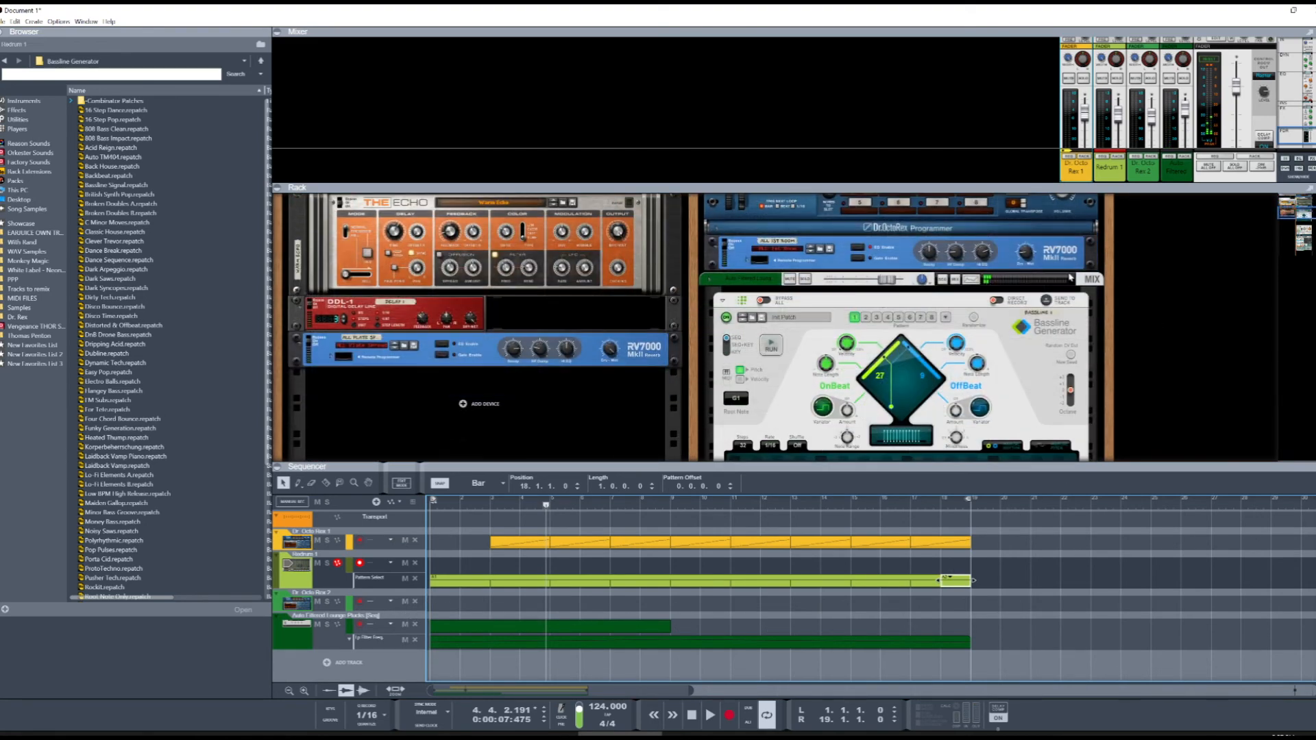
{"action": "scroll", "coordinate": [1015, 319], "scroll_direction": "up", "scroll_amount": 3}
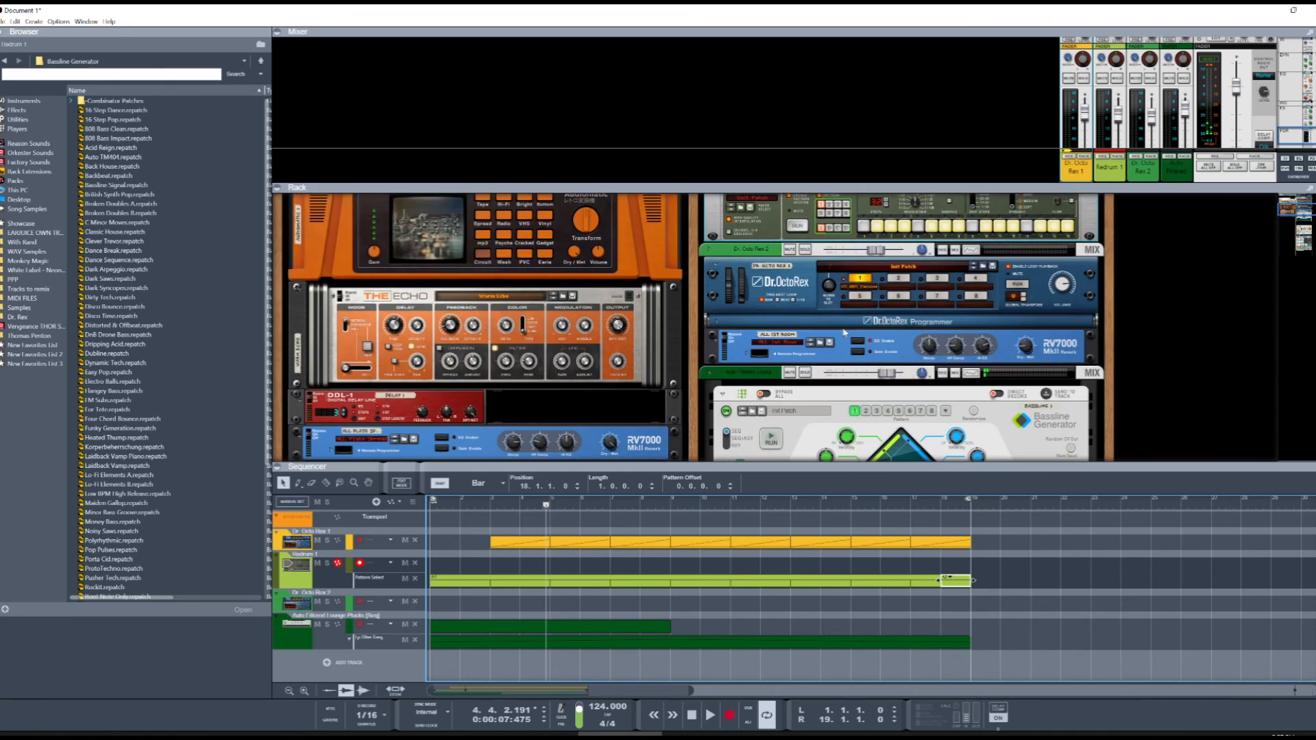
{"action": "scroll", "coordinate": [844, 333], "scroll_direction": "down", "scroll_amount": 5}
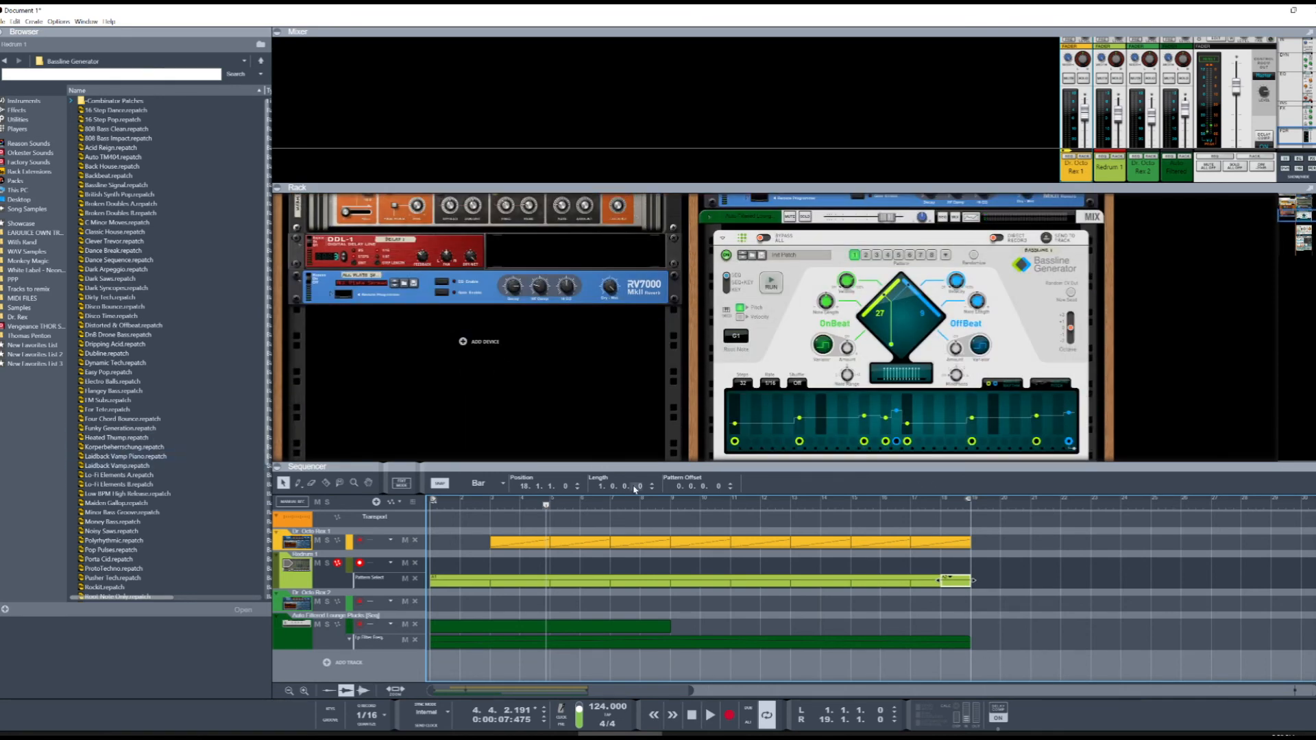
{"action": "left_click_drag", "start_coordinate": [654, 462], "coordinate": [655, 689]}
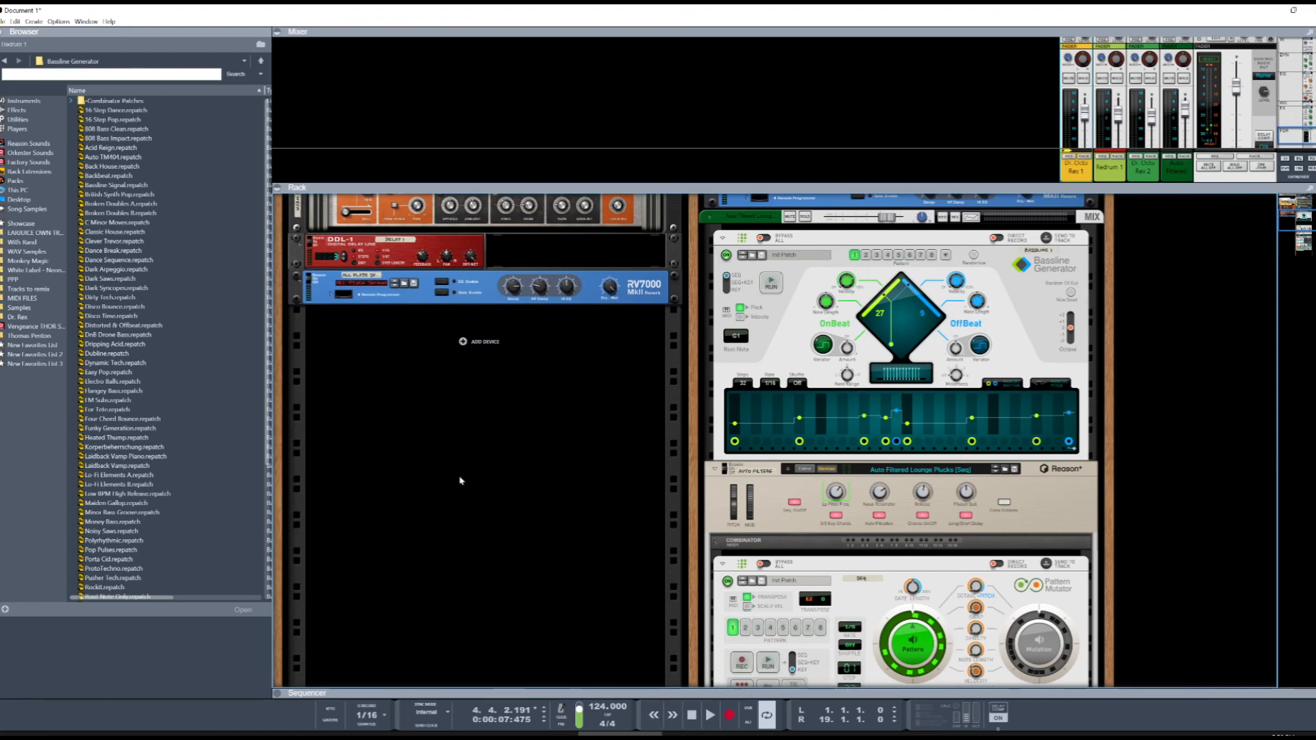
Step: Review the rack devices from the master section through Redrum and Dr. OctoRex to the pluck Combinator's players and synth
{"action": "scroll", "coordinate": [656, 420], "scroll_direction": "up", "scroll_amount": 12}
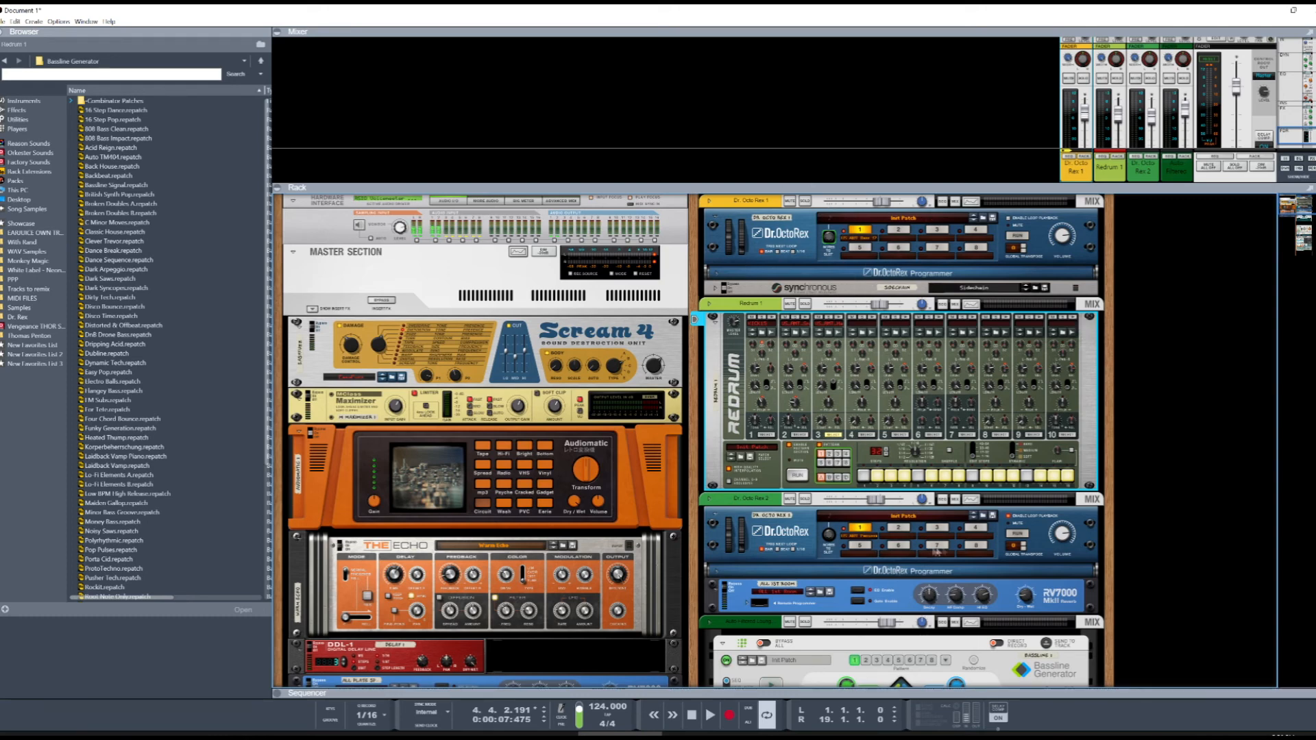
{"action": "scroll", "coordinate": [932, 551], "scroll_direction": "down", "scroll_amount": 5}
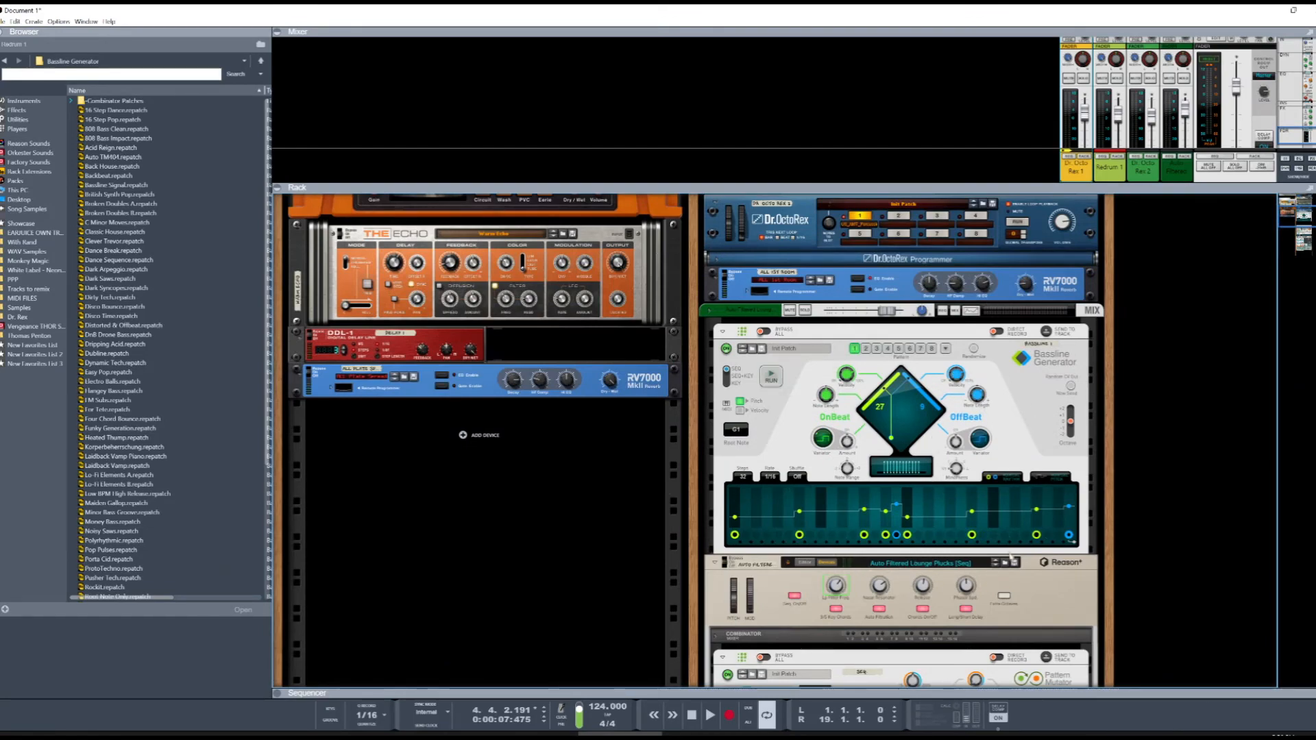
{"action": "scroll", "coordinate": [1011, 538], "scroll_direction": "up", "scroll_amount": 5}
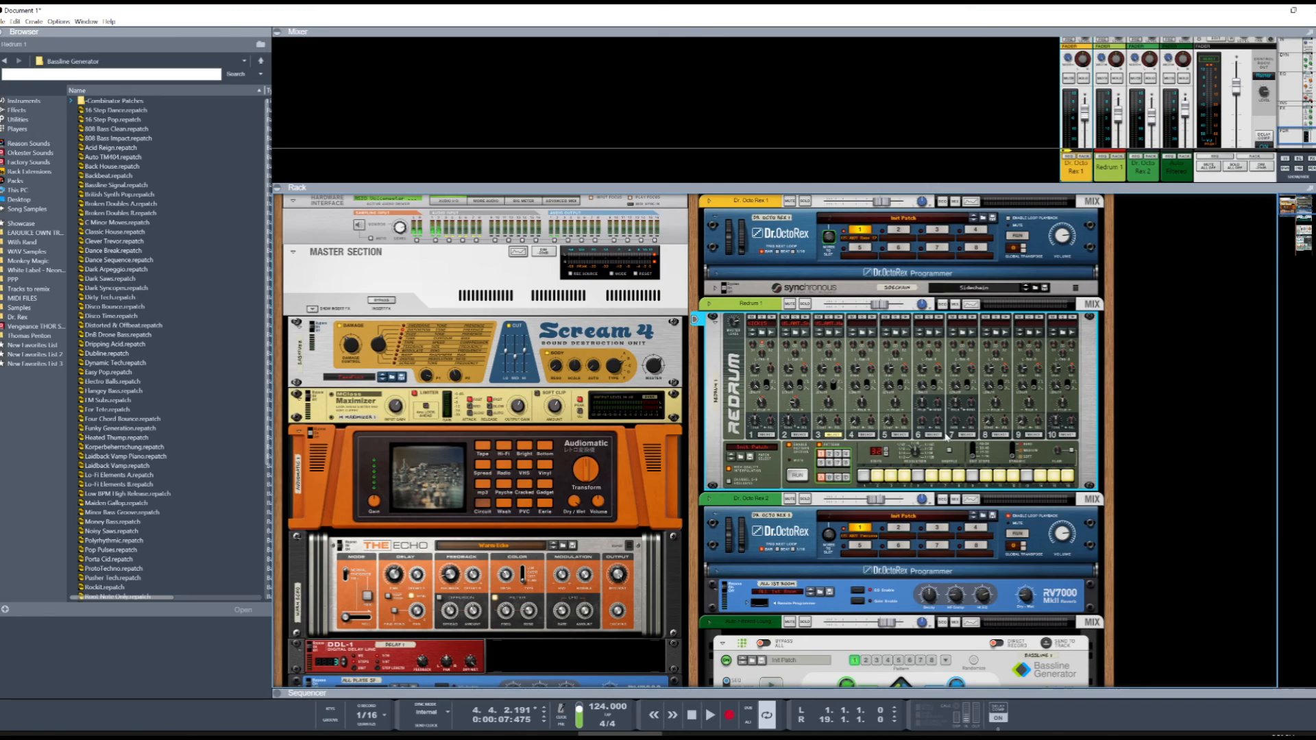
{"action": "scroll", "coordinate": [948, 405], "scroll_direction": "down", "scroll_amount": 20}
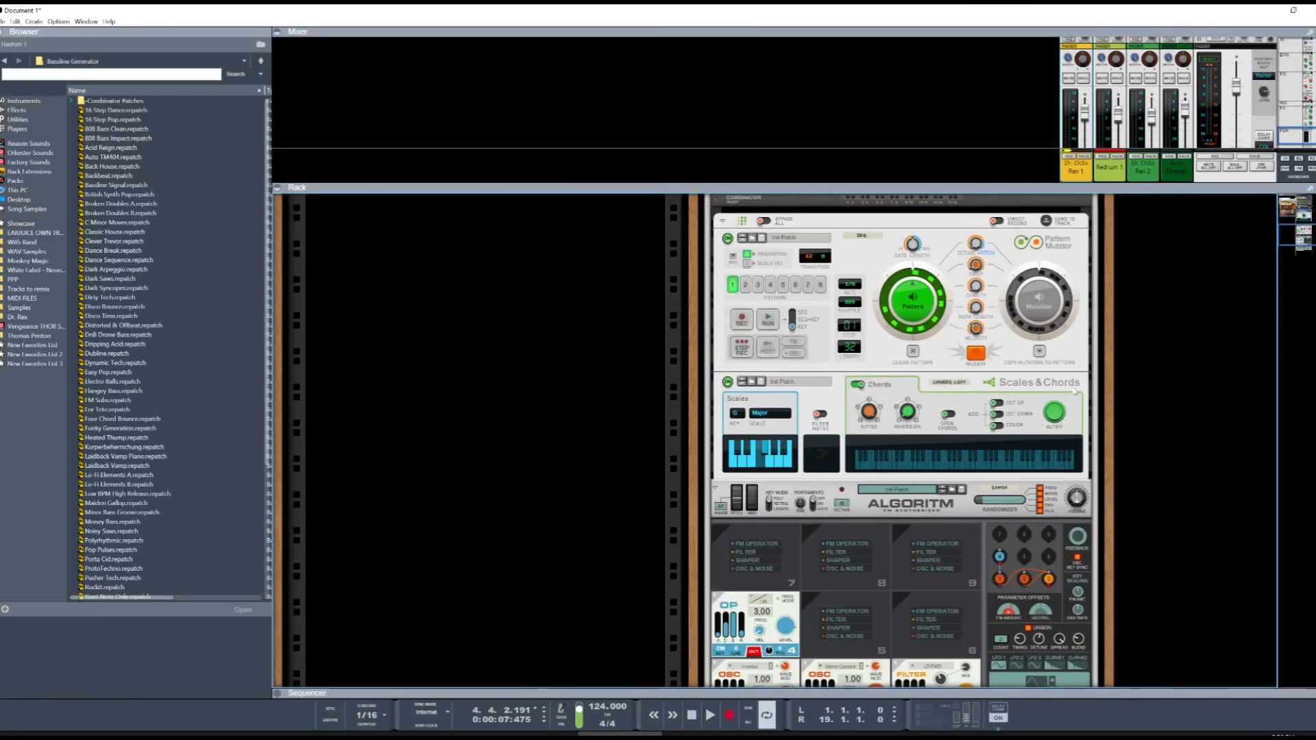
{"action": "scroll", "coordinate": [1102, 409], "scroll_direction": "up", "scroll_amount": 5}
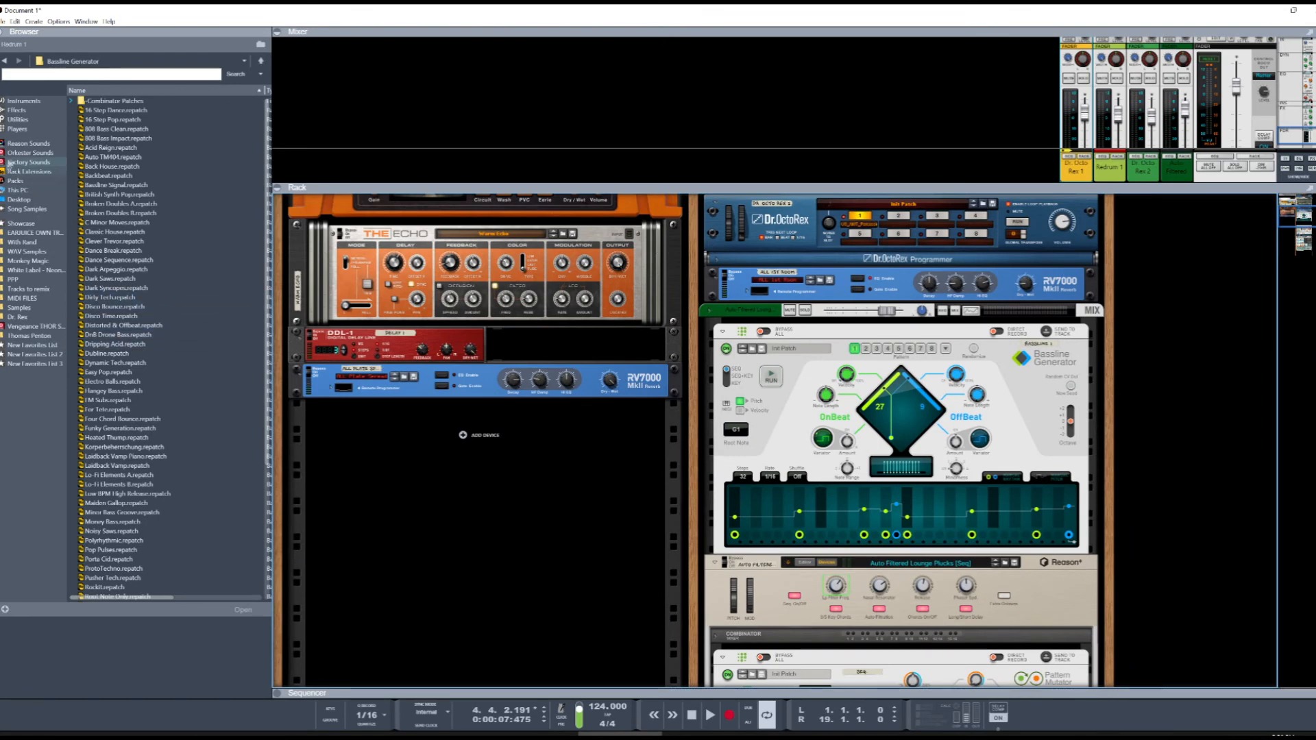
Step: Add a Kong Drum Designer in the empty left rack column and load its 808 Accent Switch patch
{"action": "left_click", "coordinate": [24, 100]}
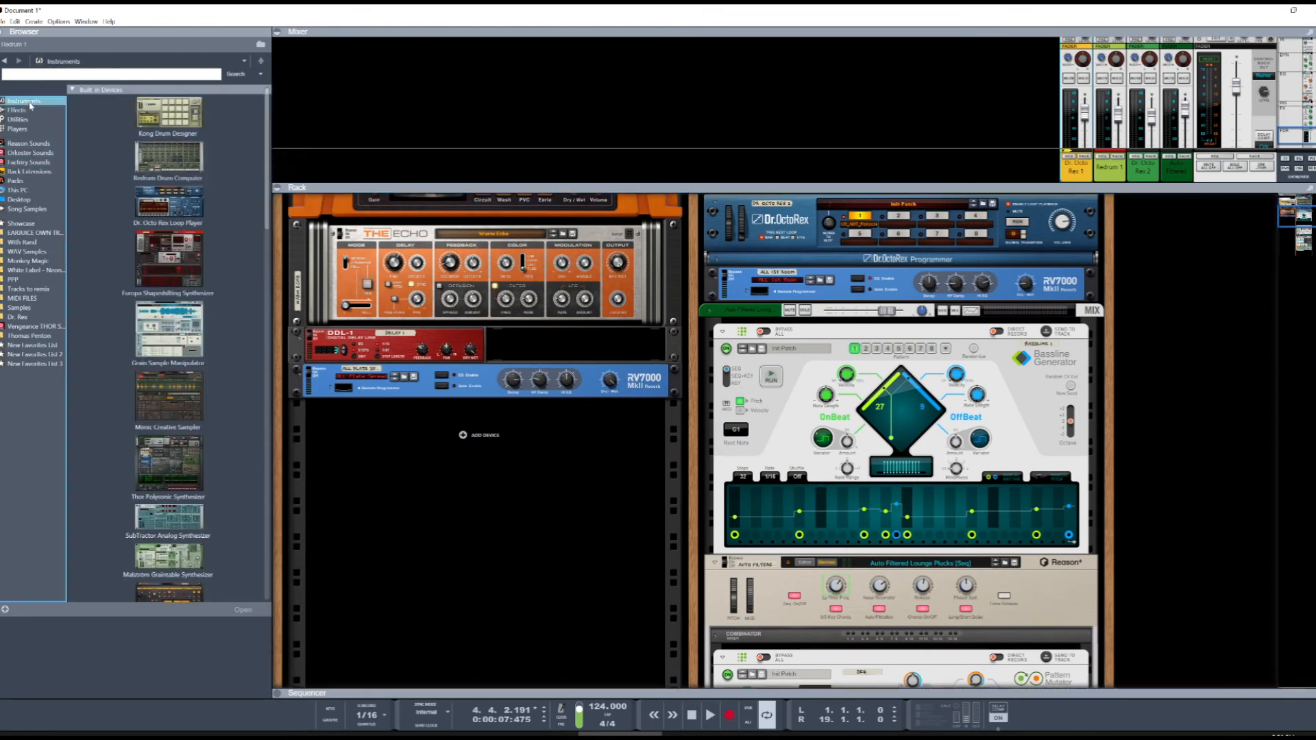
{"action": "left_click_drag", "start_coordinate": [169, 112], "coordinate": [591, 521]}
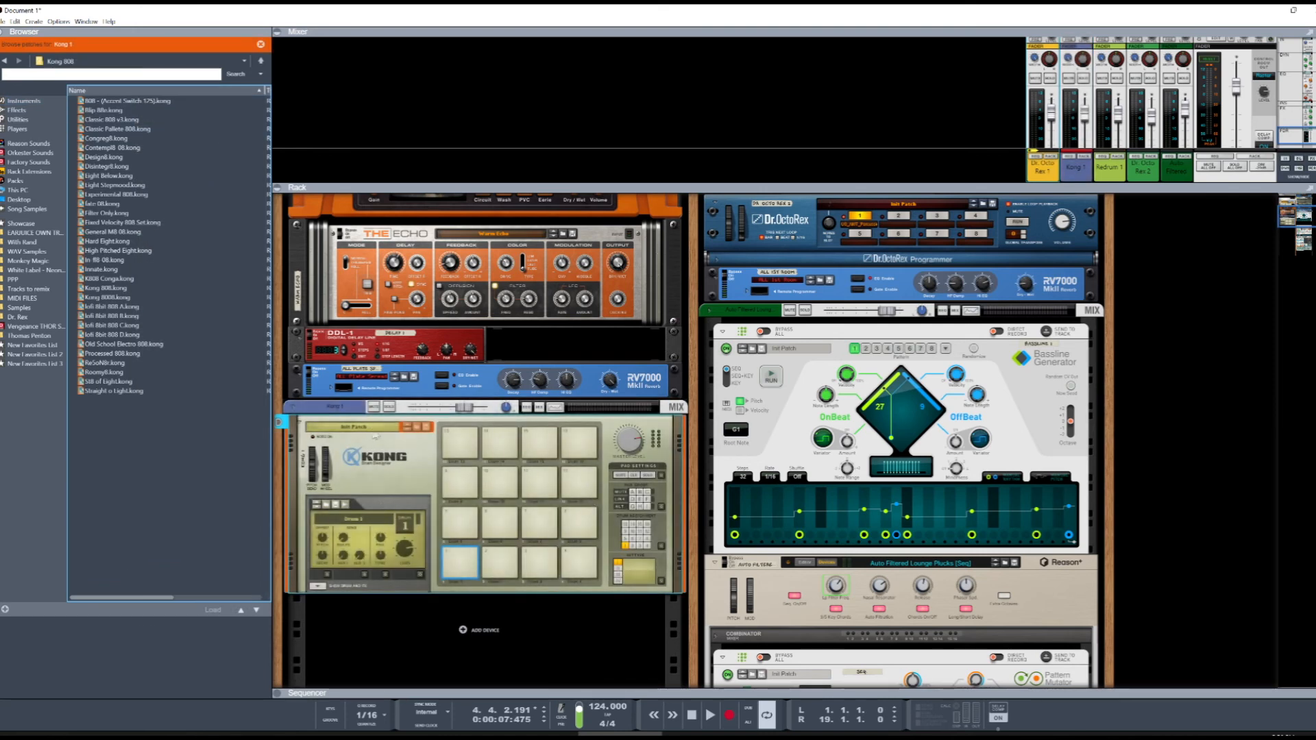
{"action": "left_click", "coordinate": [409, 430]}
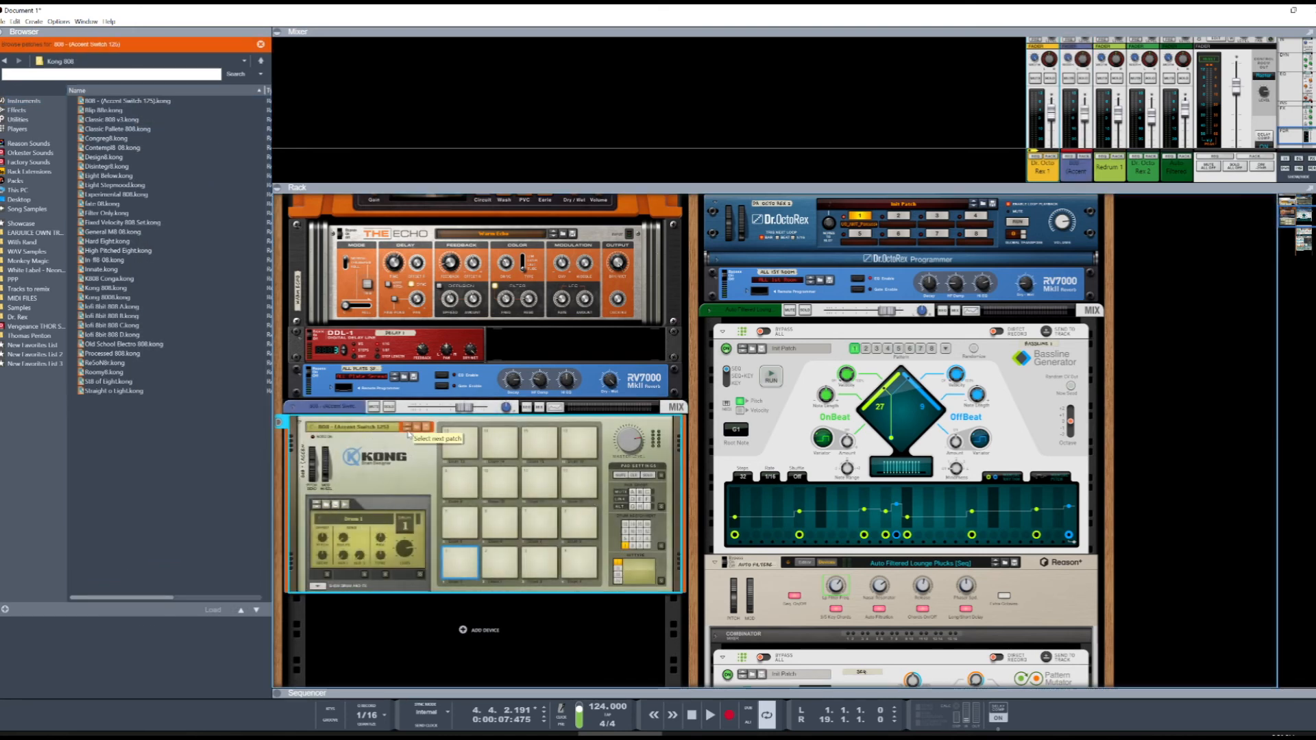
Step: Audition the drum sounds on Kong's lower two rows of pads
{"action": "left_click", "coordinate": [460, 558]}
{"action": "left_click", "coordinate": [500, 562]}
{"action": "left_click", "coordinate": [532, 565]}
{"action": "left_click", "coordinate": [579, 562]}
{"action": "left_click", "coordinate": [579, 523]}
{"action": "left_click", "coordinate": [540, 522]}
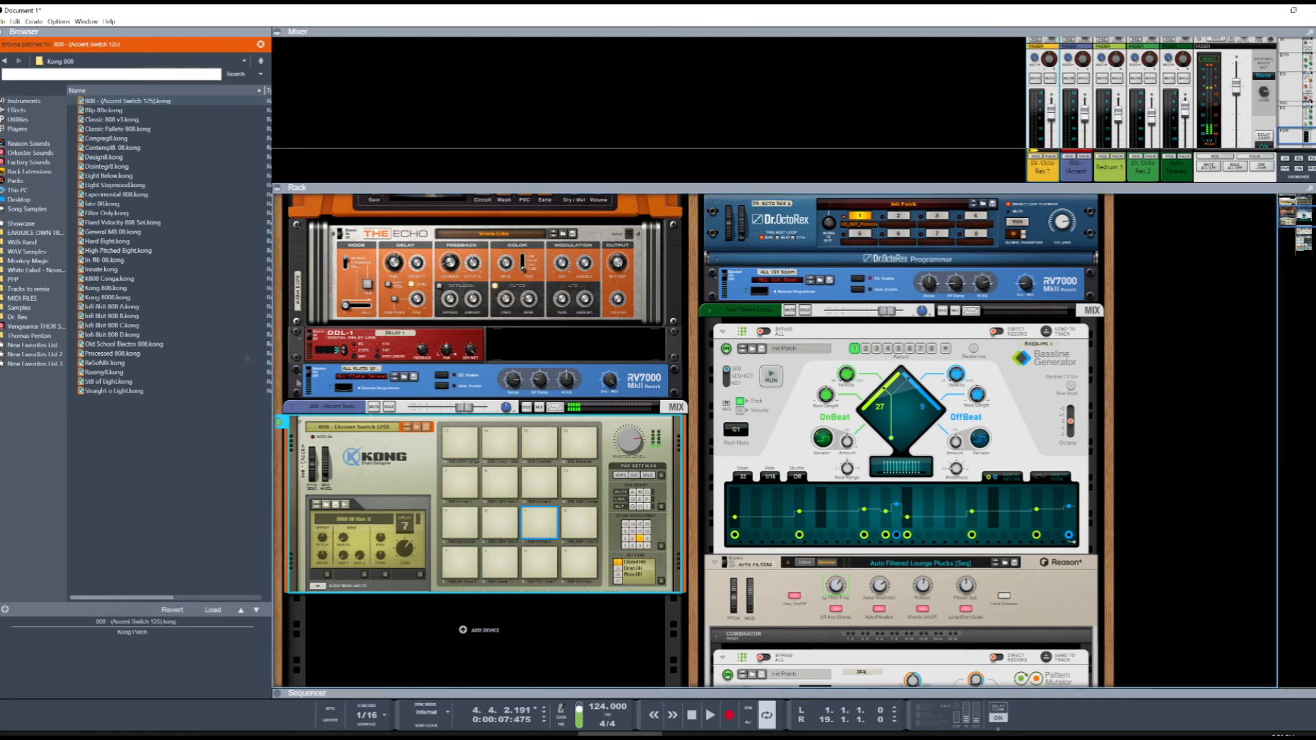
Step: Add a Beat Map player to Kong, start it running and shift its position on the rhythm map
{"action": "left_click", "coordinate": [17, 129]}
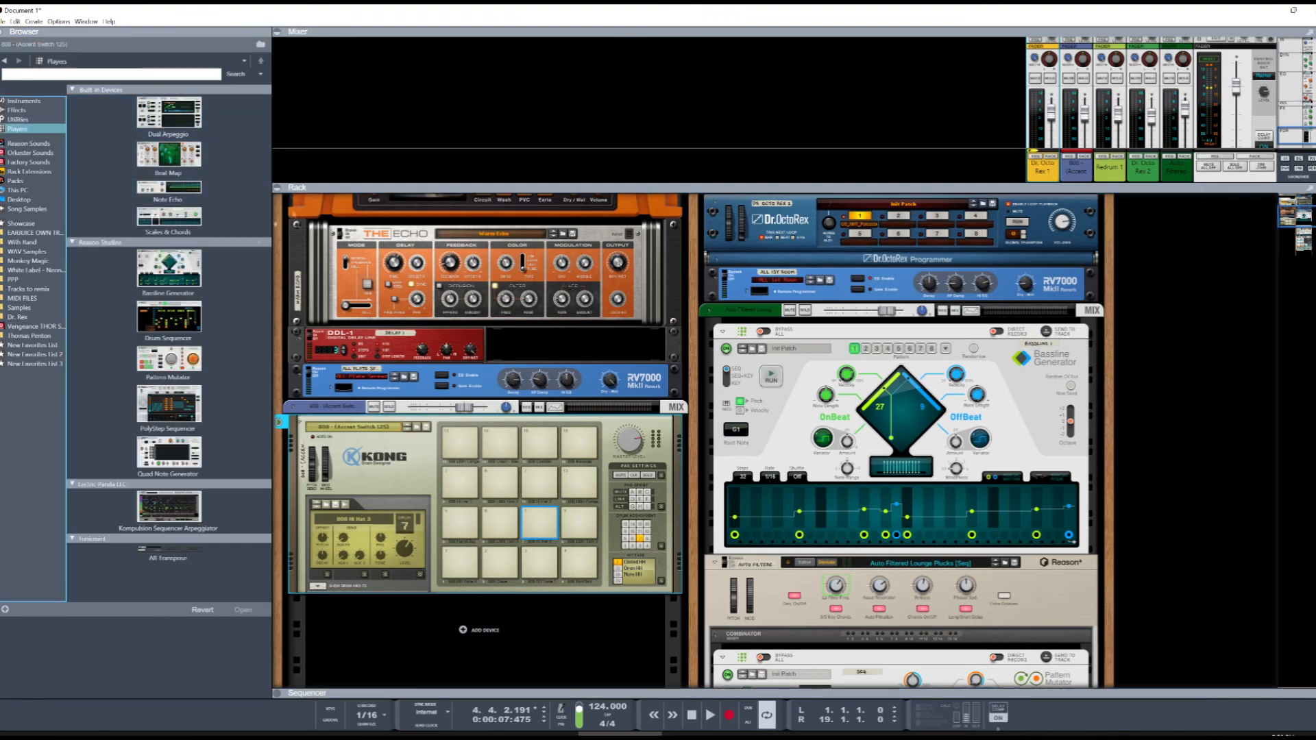
{"action": "double_click", "coordinate": [168, 156]}
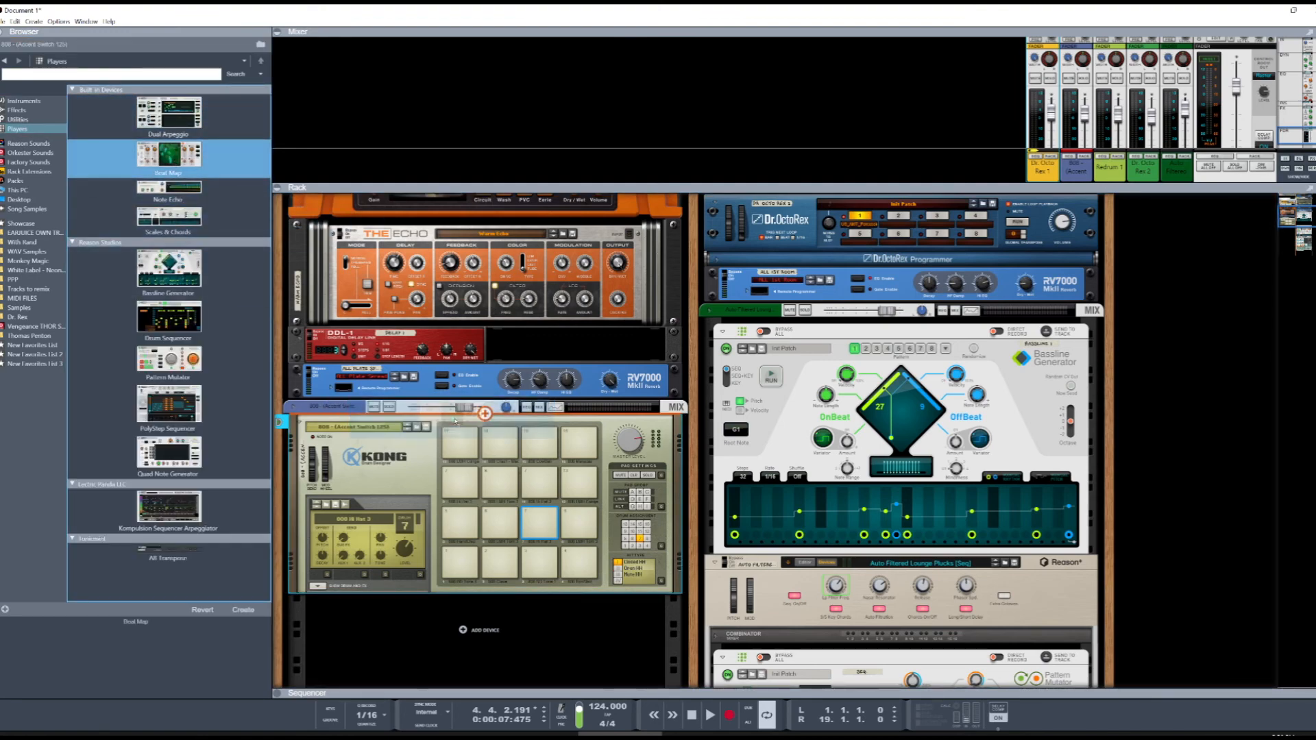
{"action": "scroll", "coordinate": [518, 547], "scroll_direction": "down", "scroll_amount": 2}
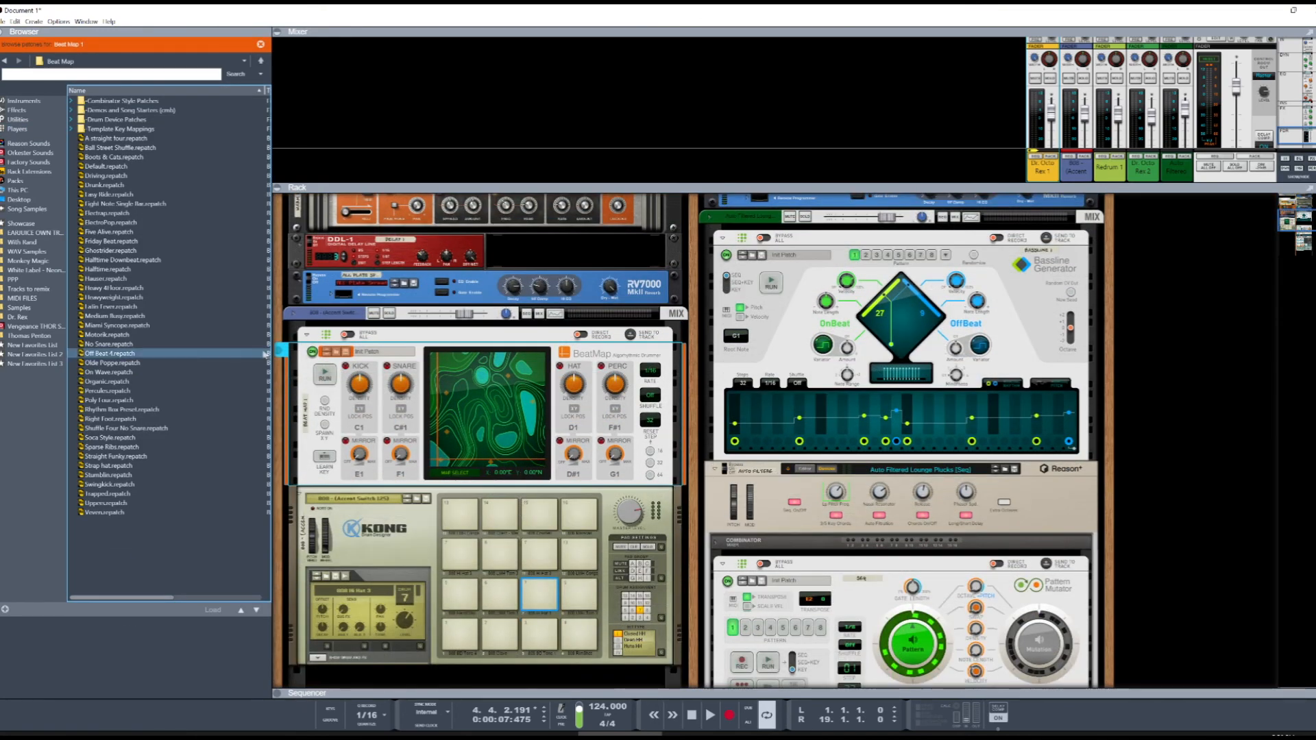
{"action": "left_click", "coordinate": [327, 376]}
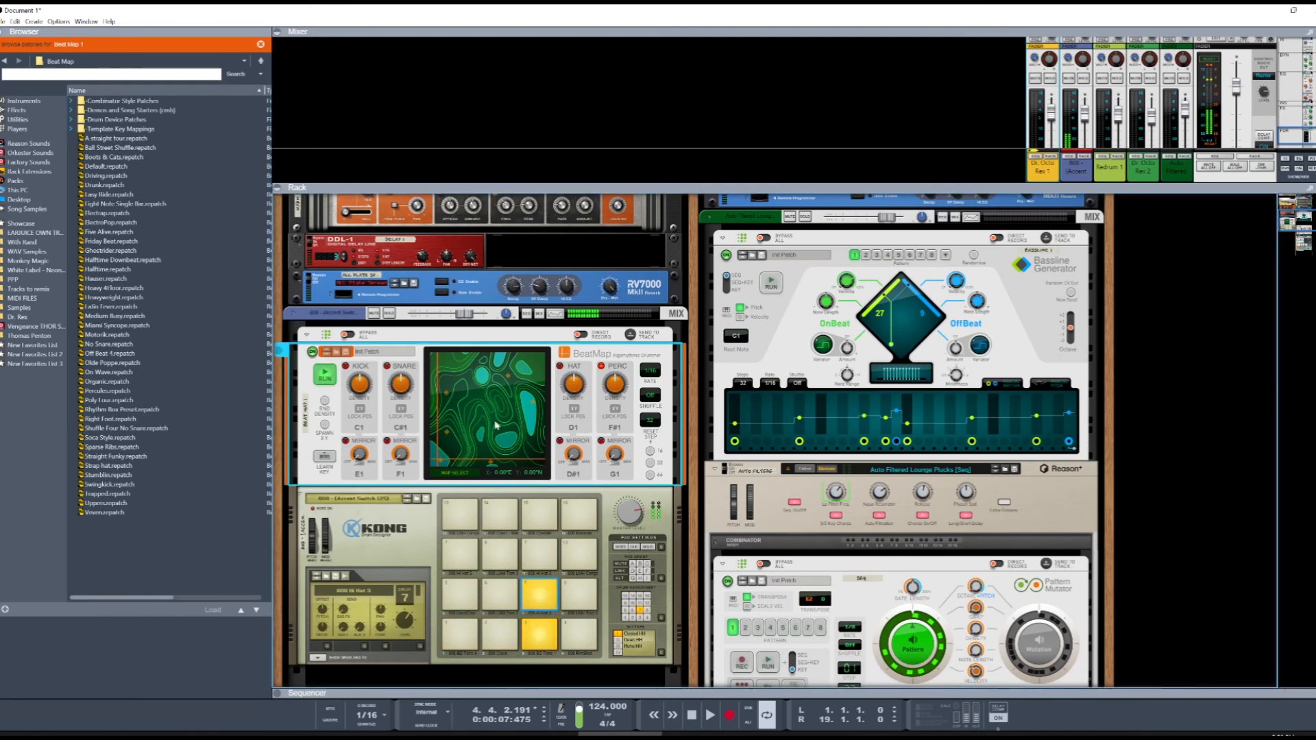
{"action": "left_click_drag", "start_coordinate": [496, 433], "coordinate": [481, 492]}
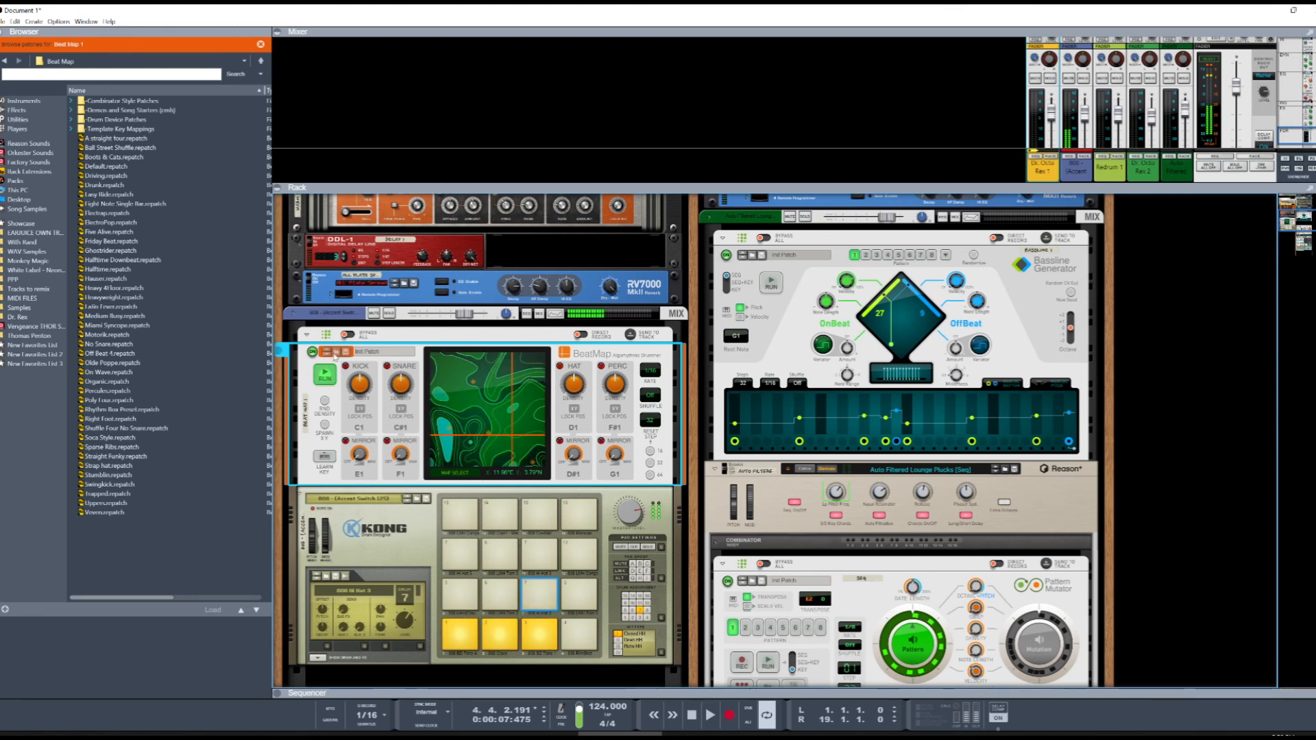
Step: Step Beat Map through the first patches up to Boots & Cats, and stop its playback
{"action": "left_click", "coordinate": [329, 353]}
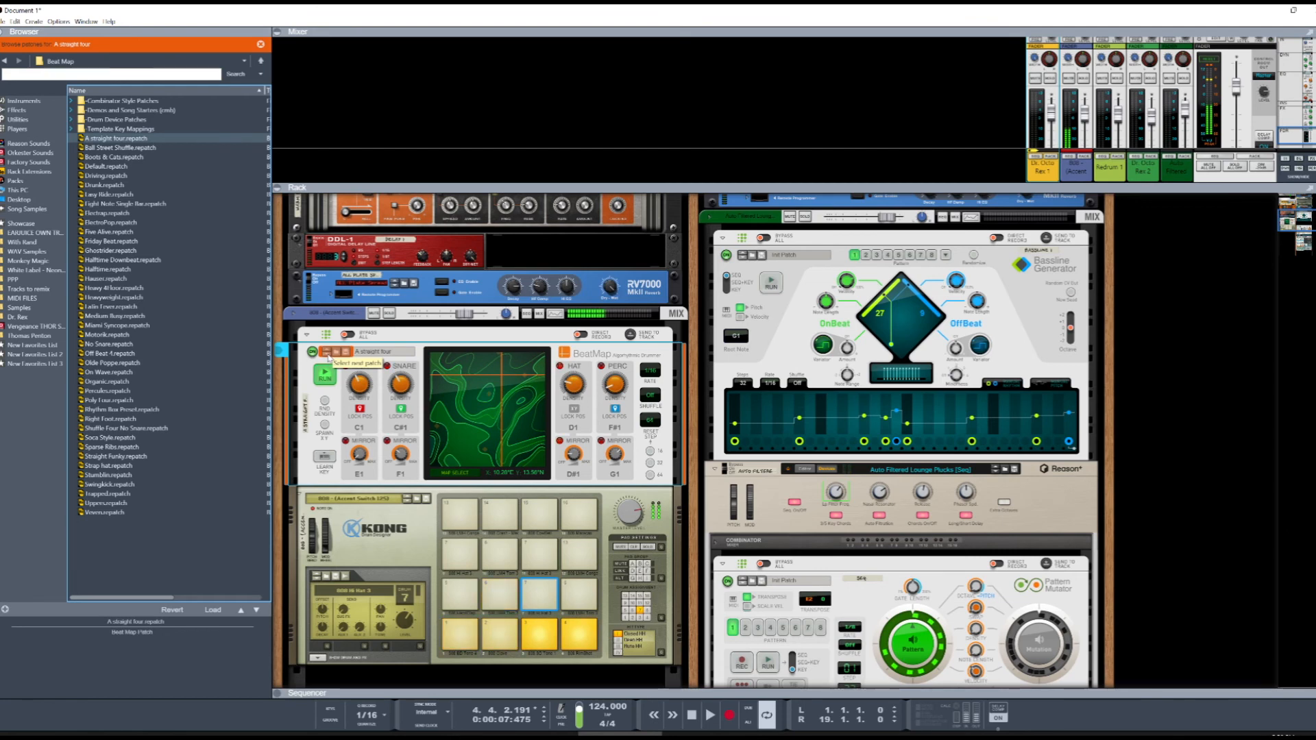
{"action": "left_click", "coordinate": [329, 353]}
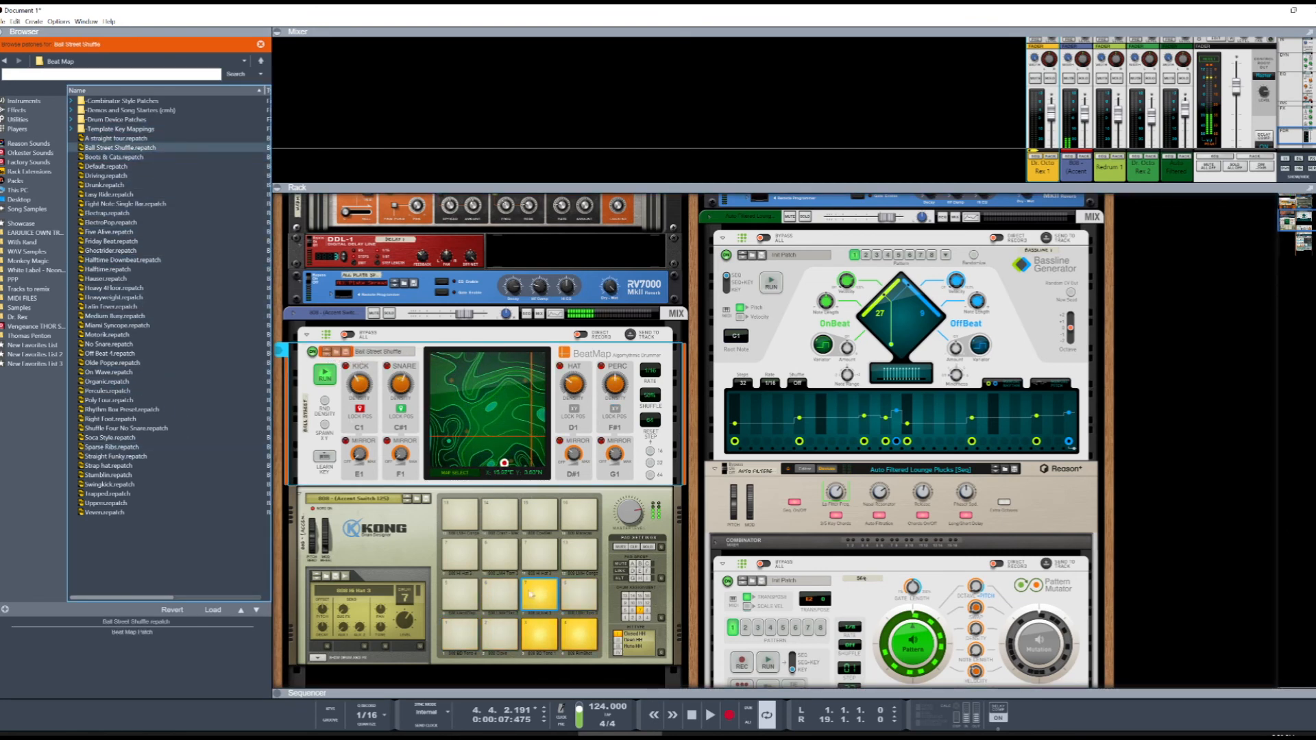
{"action": "left_click", "coordinate": [328, 353]}
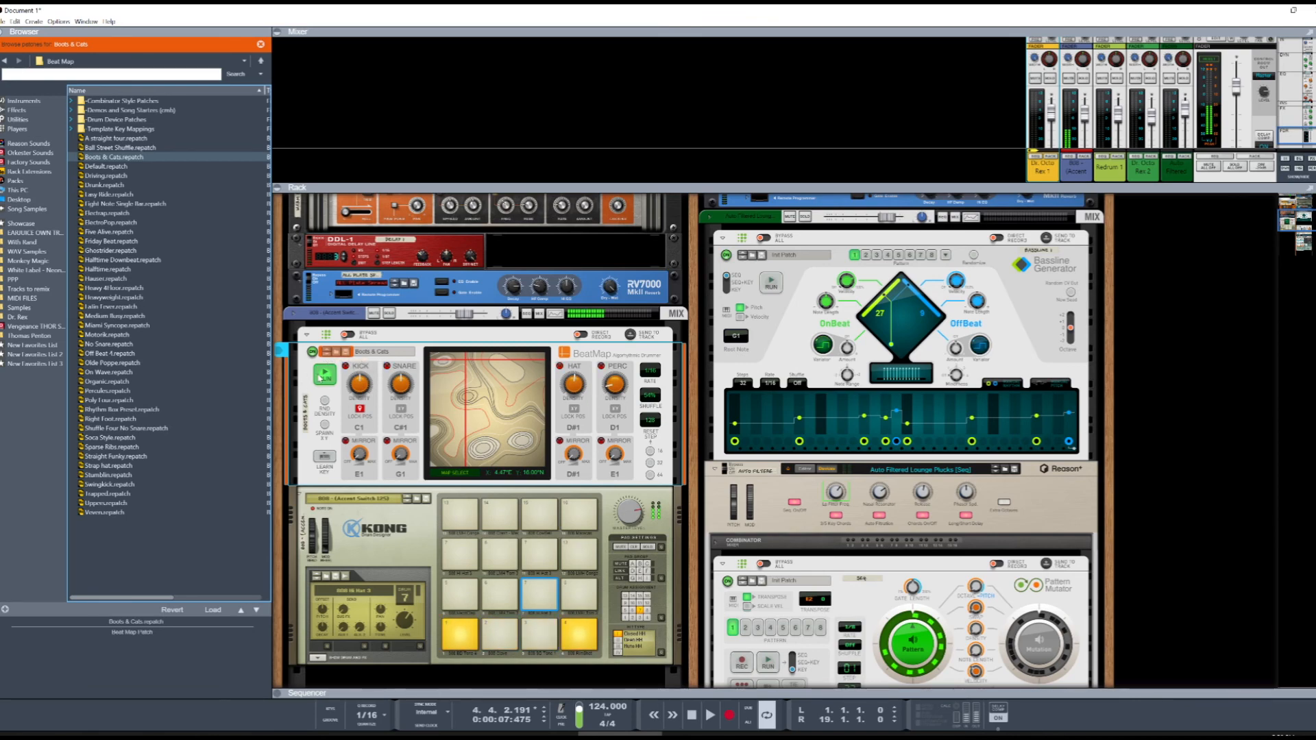
{"action": "left_click", "coordinate": [325, 374]}
Step: Create a Monotone Bass Synthesizer below Kong in the rack
{"action": "scroll", "coordinate": [541, 521], "scroll_direction": "down", "scroll_amount": 10}
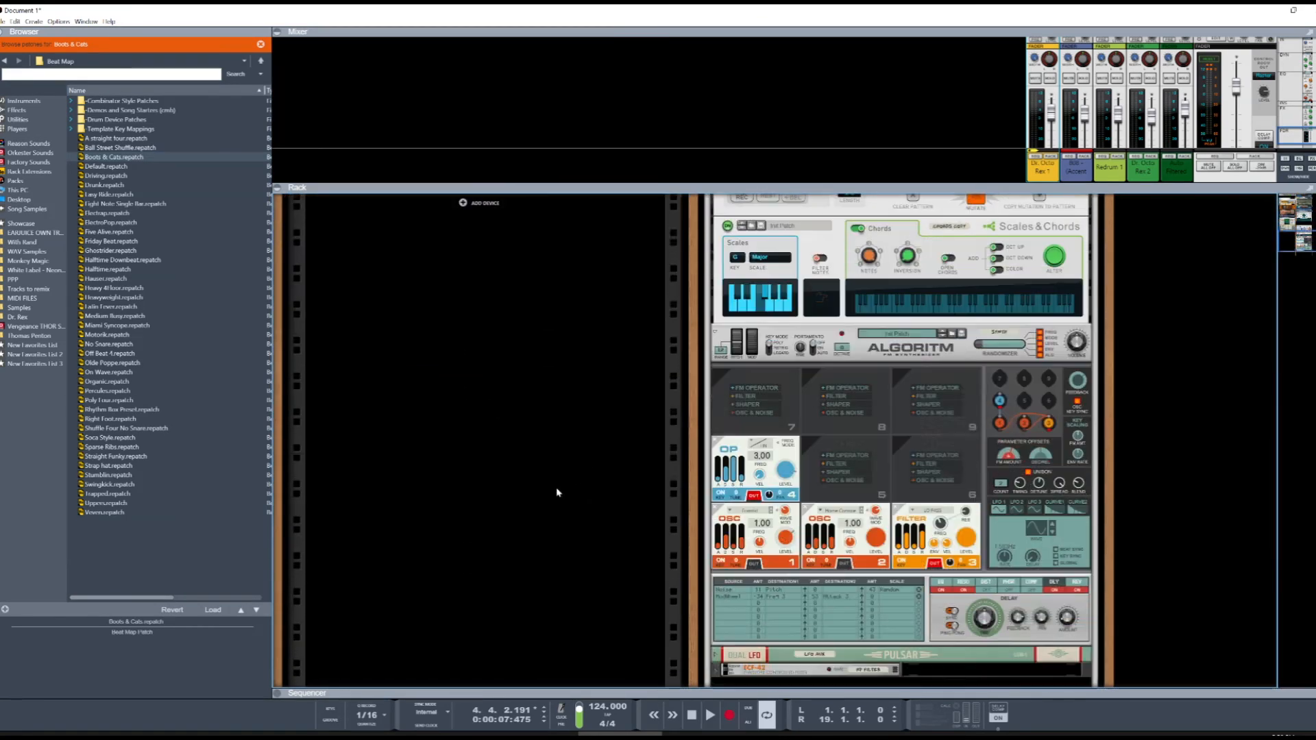
{"action": "right_click", "coordinate": [428, 351]}
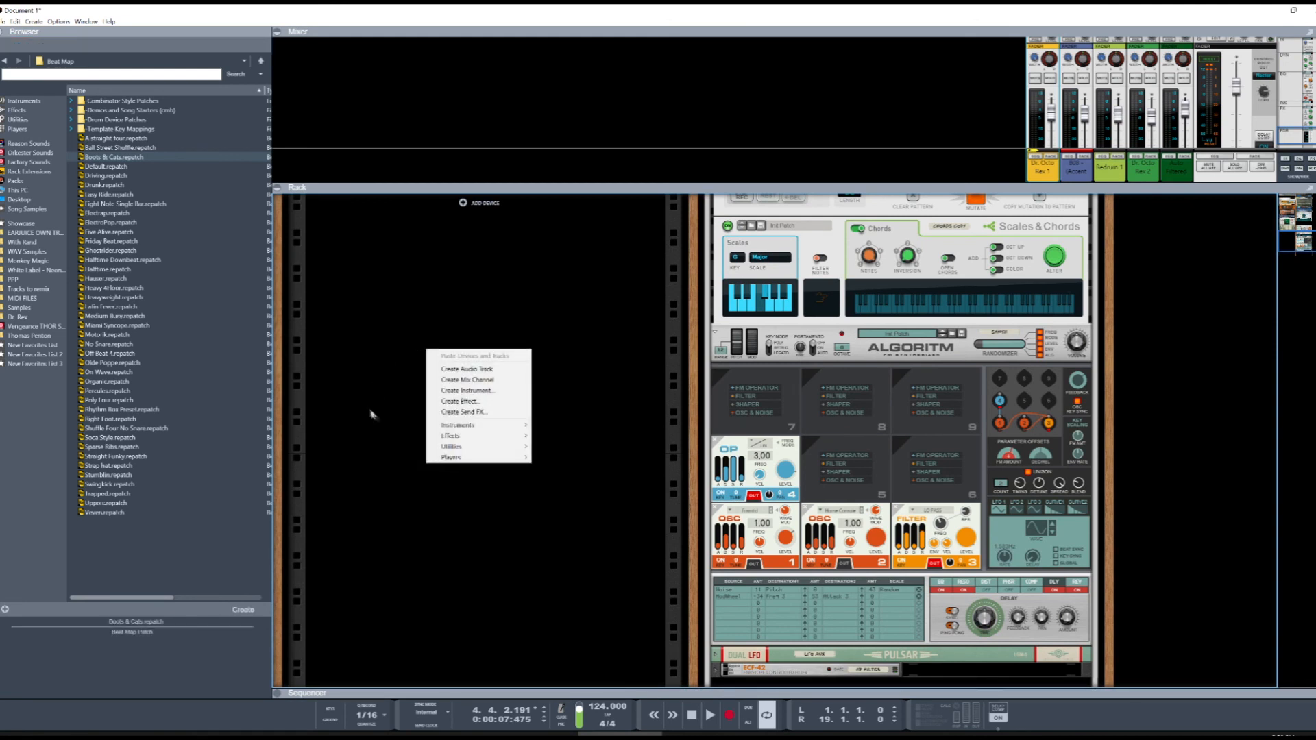
{"action": "mouse_move", "coordinate": [480, 425]}
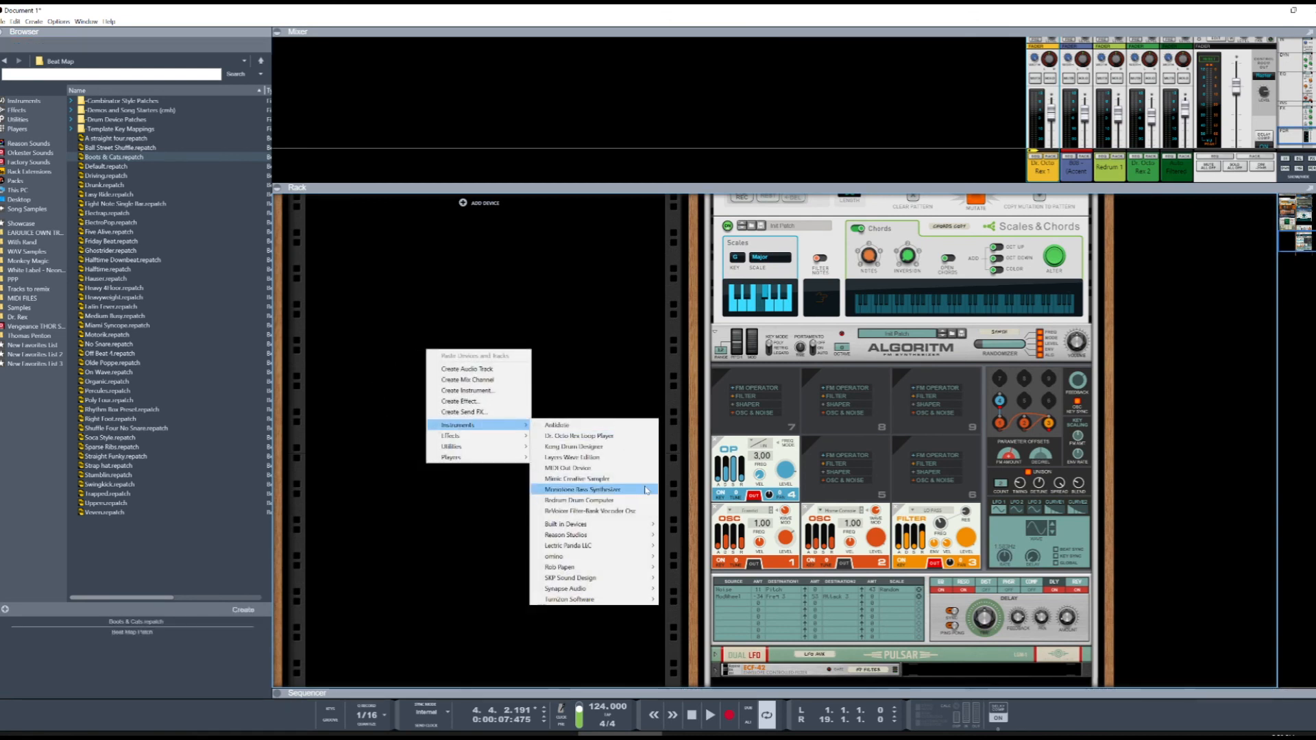
{"action": "mouse_move", "coordinate": [605, 553]}
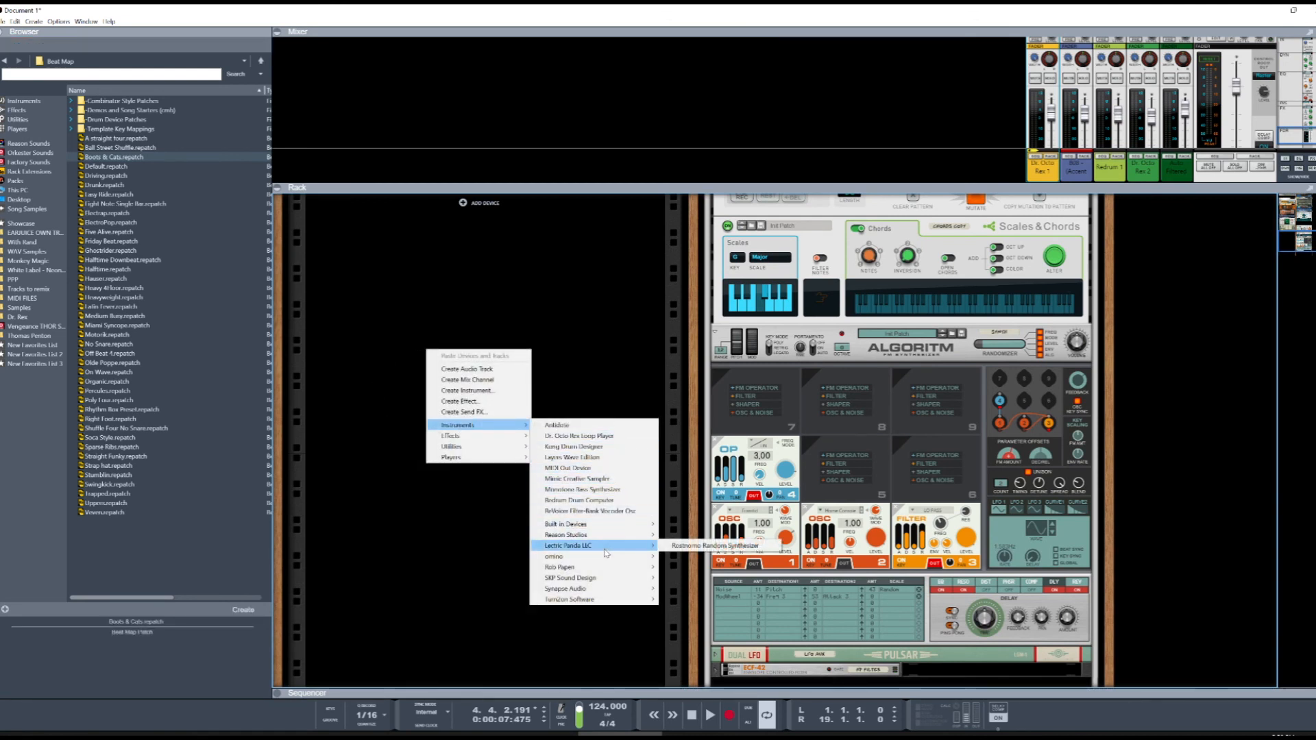
{"action": "left_click", "coordinate": [579, 489]}
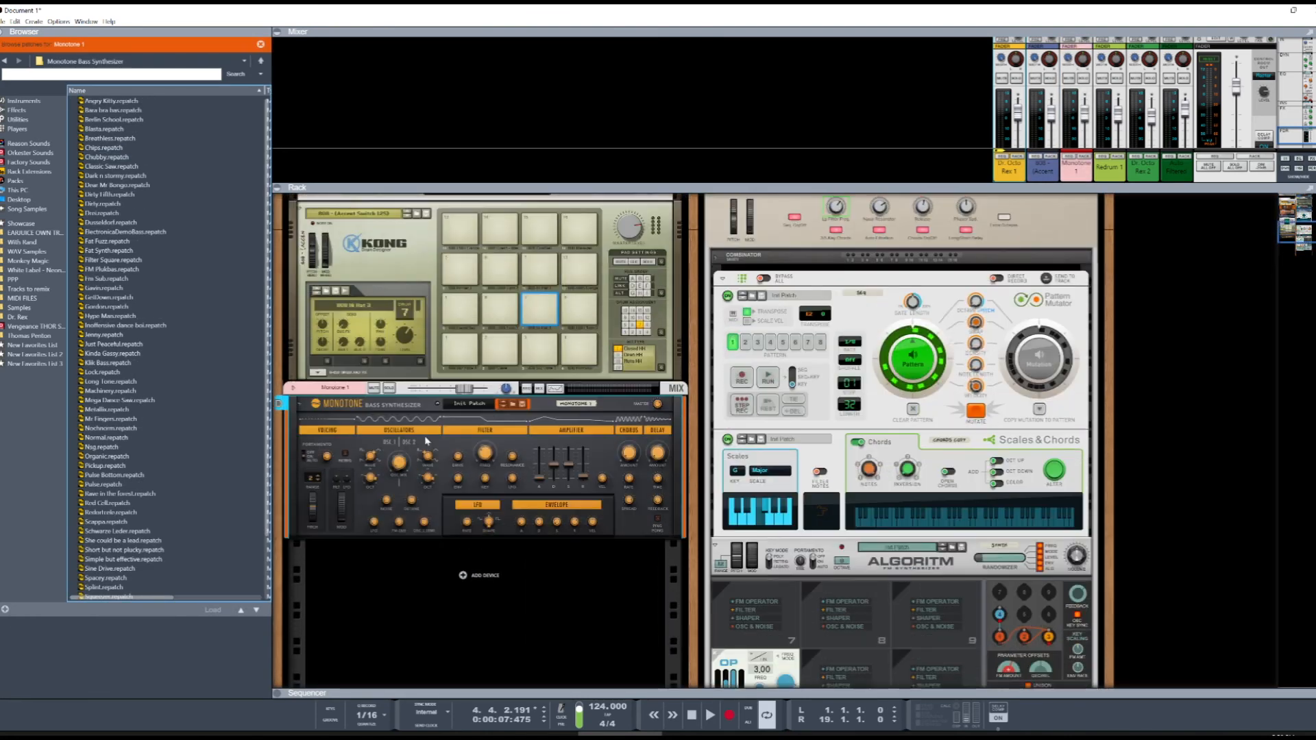
Step: Add a Scales & Chords player to the Monotone synth and set its key to E
{"action": "left_click", "coordinate": [17, 129]}
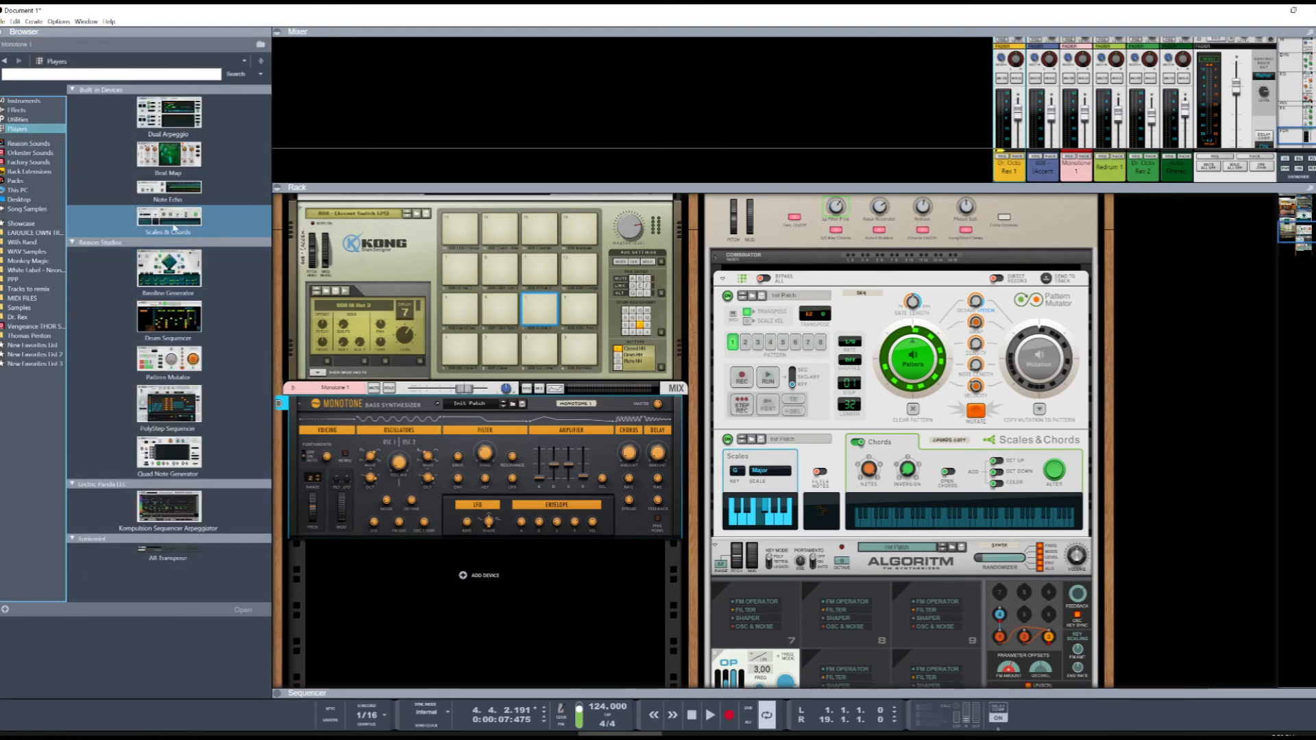
{"action": "left_click_drag", "start_coordinate": [174, 228], "coordinate": [458, 400]}
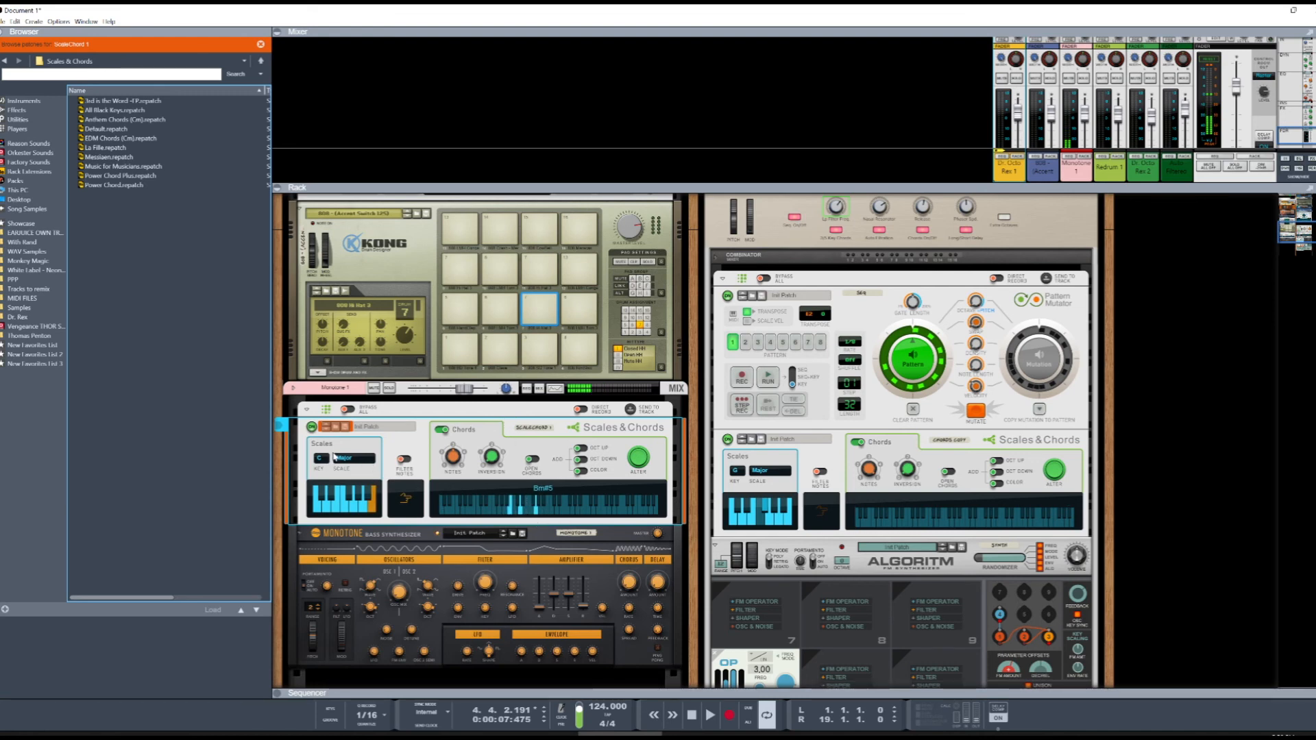
{"action": "left_click", "coordinate": [321, 459]}
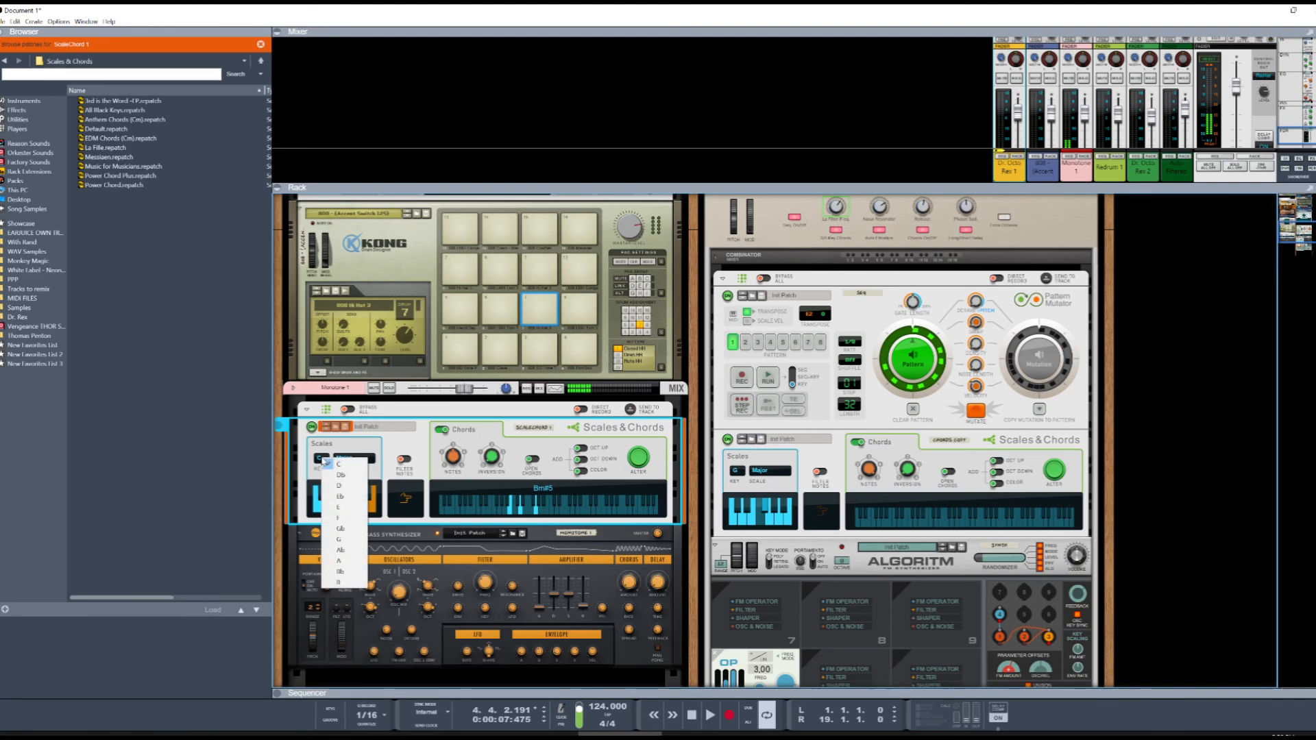
{"action": "left_click", "coordinate": [341, 512]}
{"action": "left_click", "coordinate": [504, 505]}
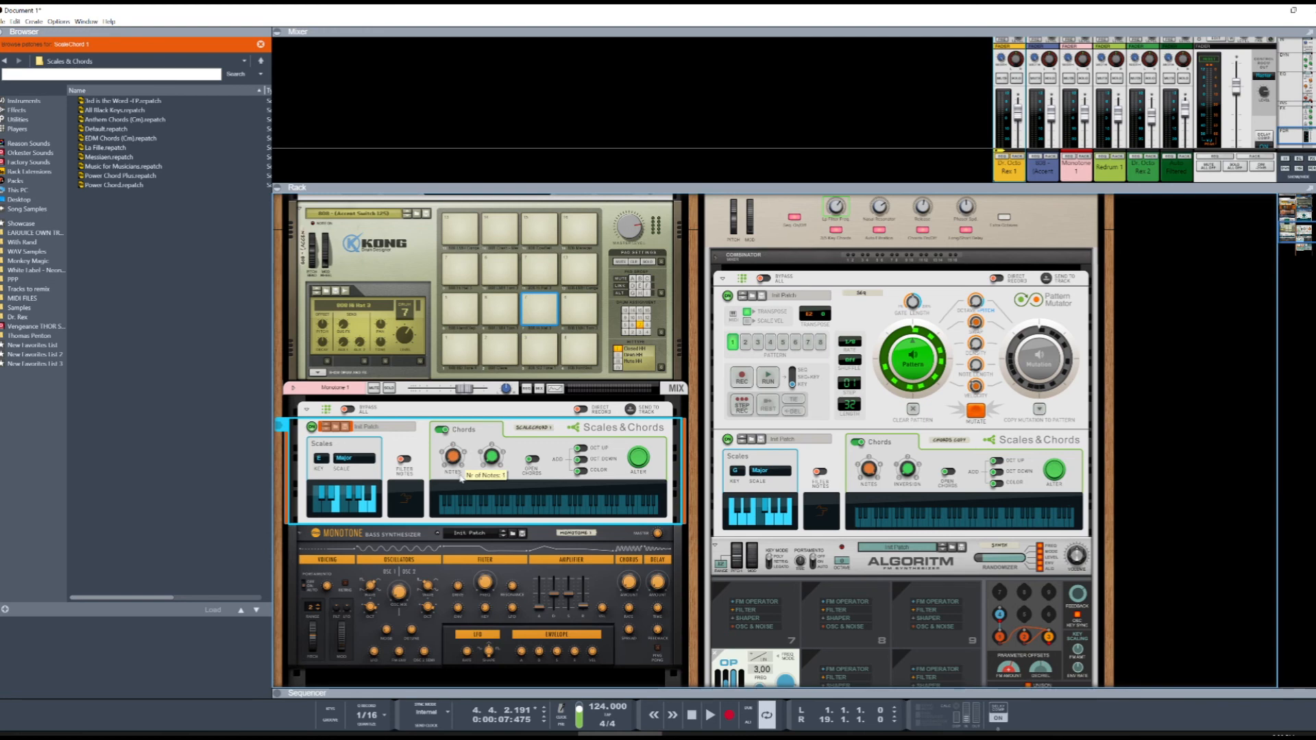
Step: Add a Dual Arpeggio player above Monotone's Scales & Chords, turn on Hold and load the 7th Heaven patch
{"action": "left_click", "coordinate": [17, 129]}
{"action": "left_click_drag", "start_coordinate": [169, 114], "coordinate": [485, 415]}
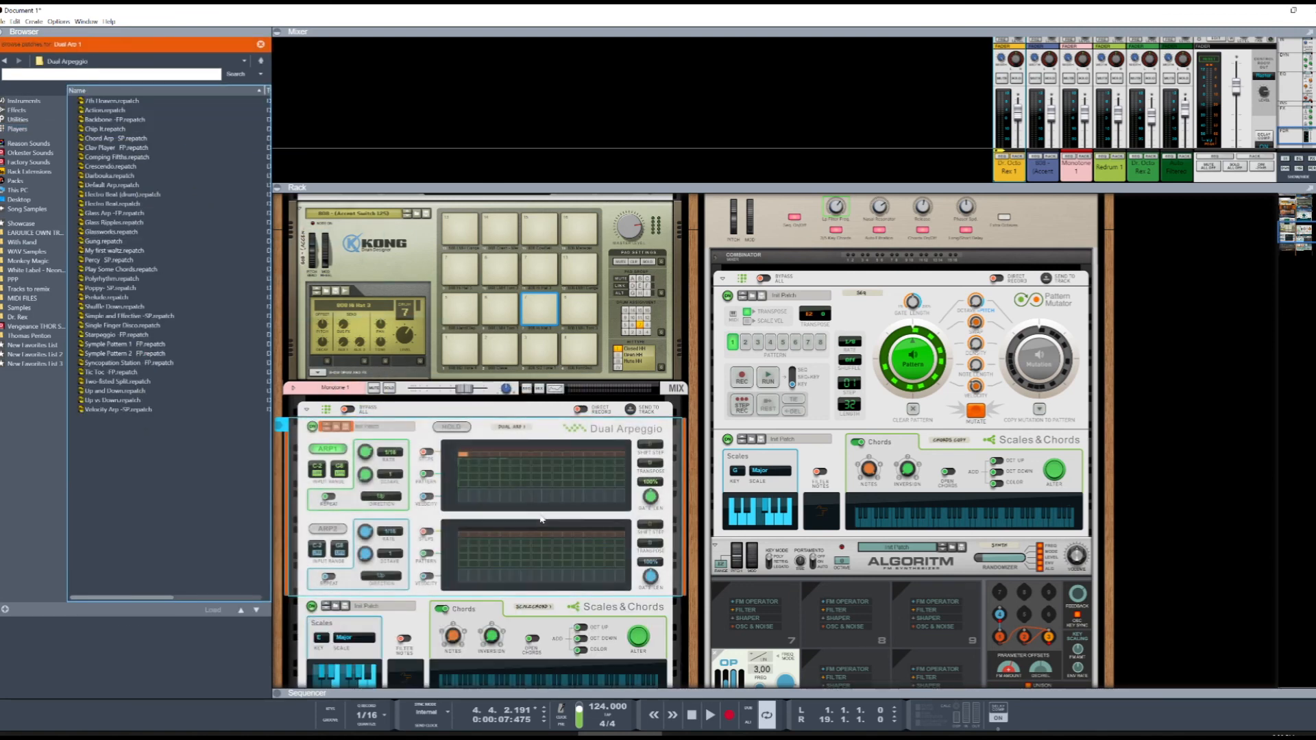
{"action": "left_click", "coordinate": [452, 427]}
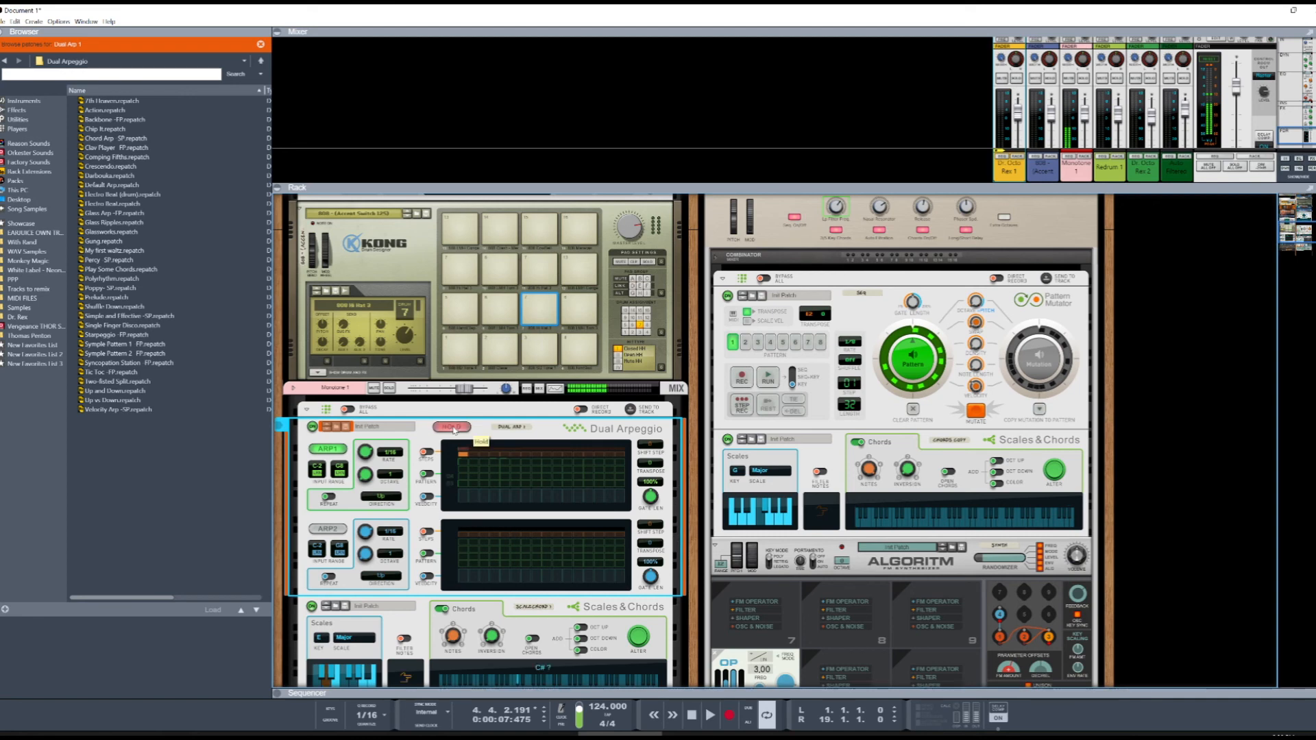
{"action": "left_click", "coordinate": [327, 429]}
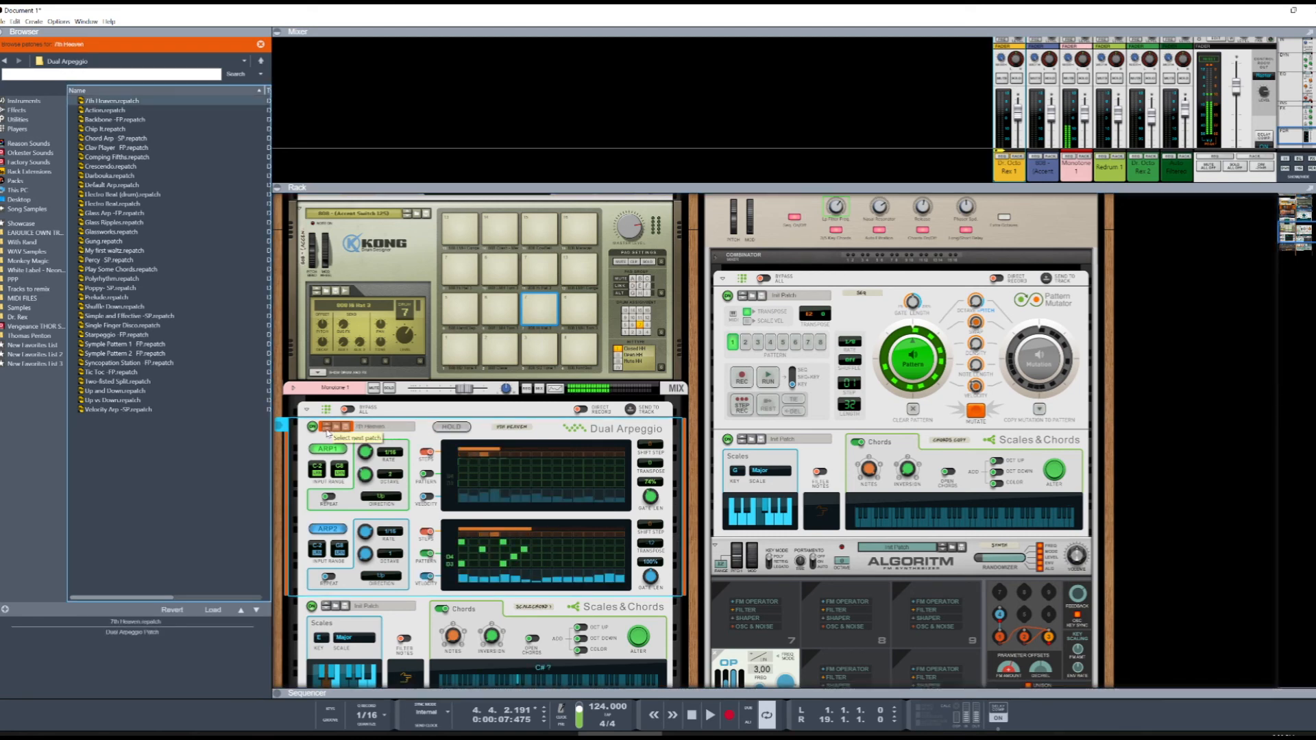
{"action": "scroll", "coordinate": [438, 466], "scroll_direction": "down", "scroll_amount": 2}
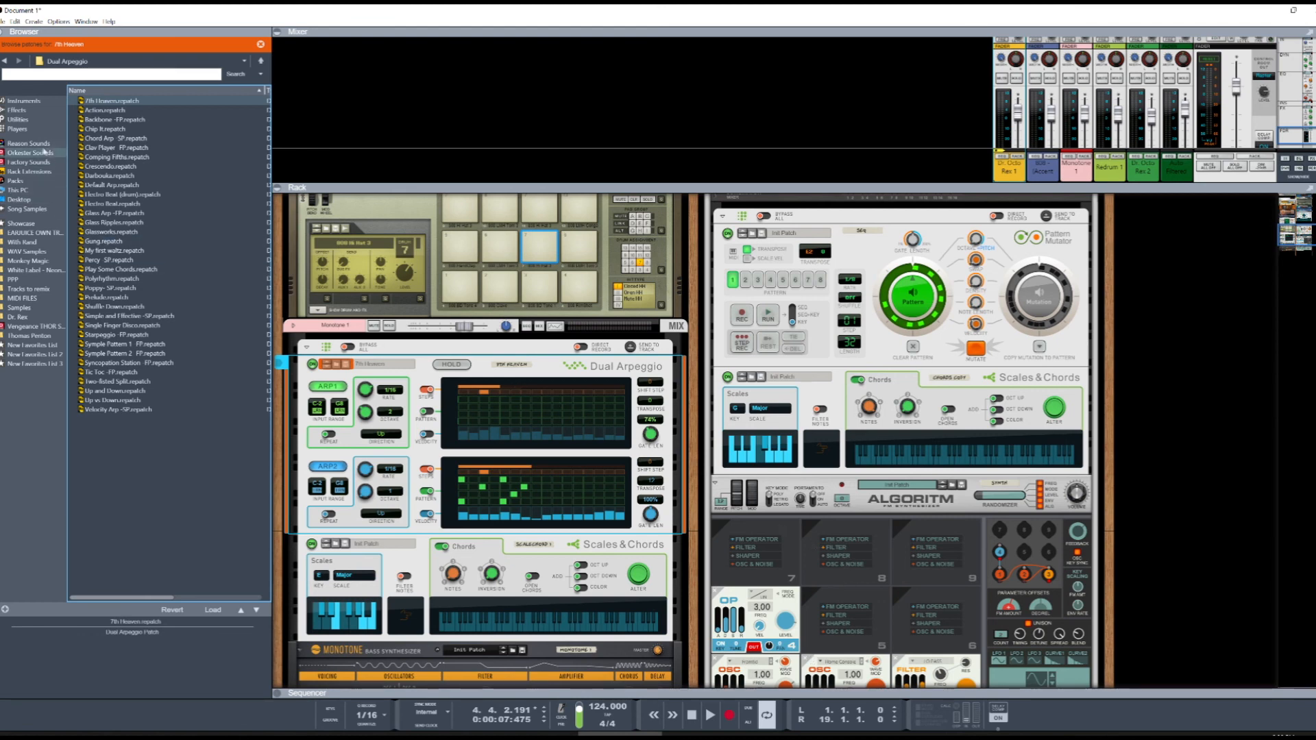
Step: Add a PolyStep Sequencer player above the Dual Arpeggio in Monotone's player chain
{"action": "left_click", "coordinate": [23, 122]}
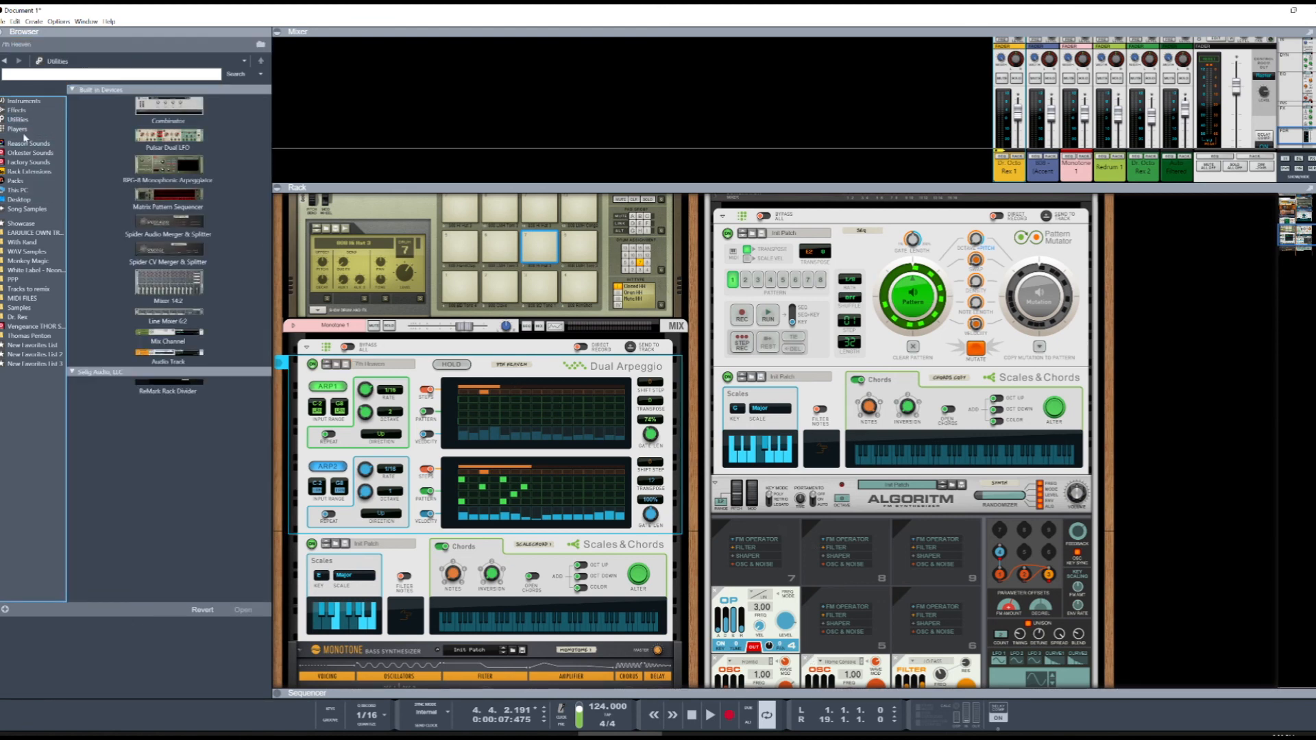
{"action": "left_click", "coordinate": [18, 129]}
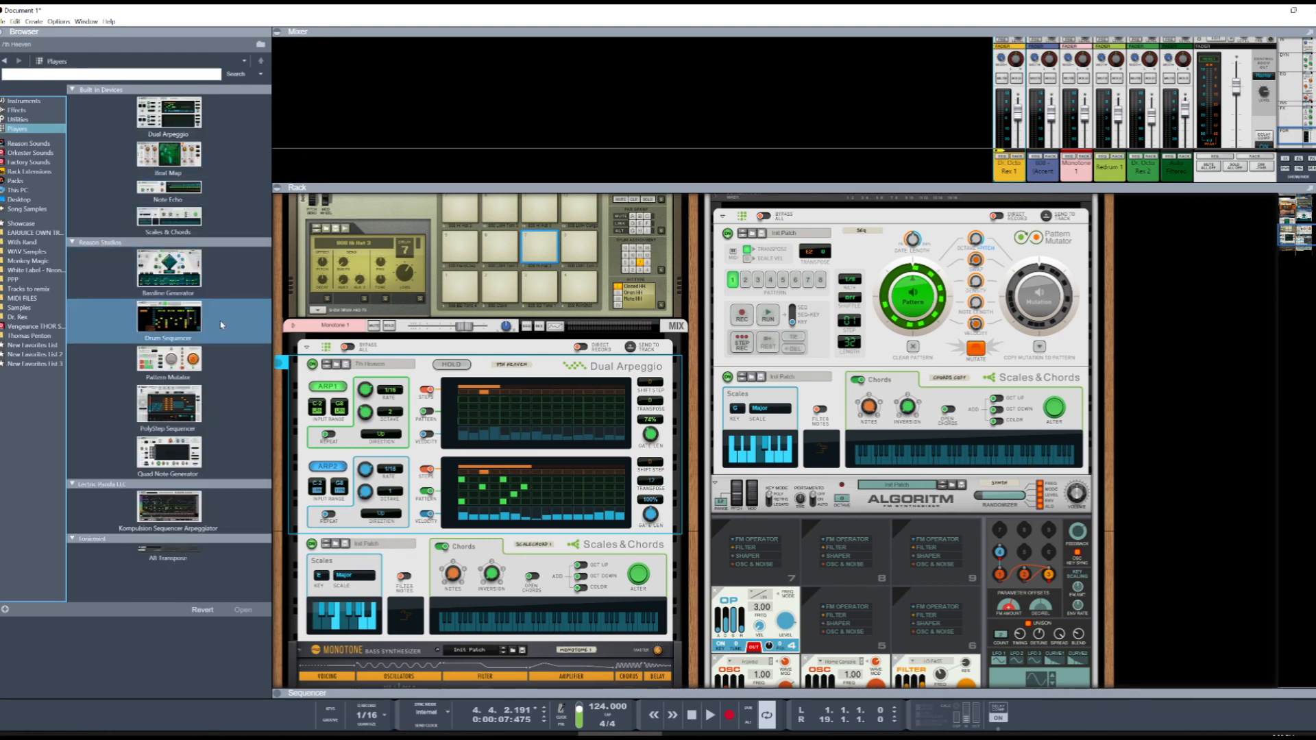
{"action": "left_click_drag", "start_coordinate": [169, 404], "coordinate": [484, 444]}
{"action": "left_click_drag", "start_coordinate": [484, 374], "coordinate": [495, 354]}
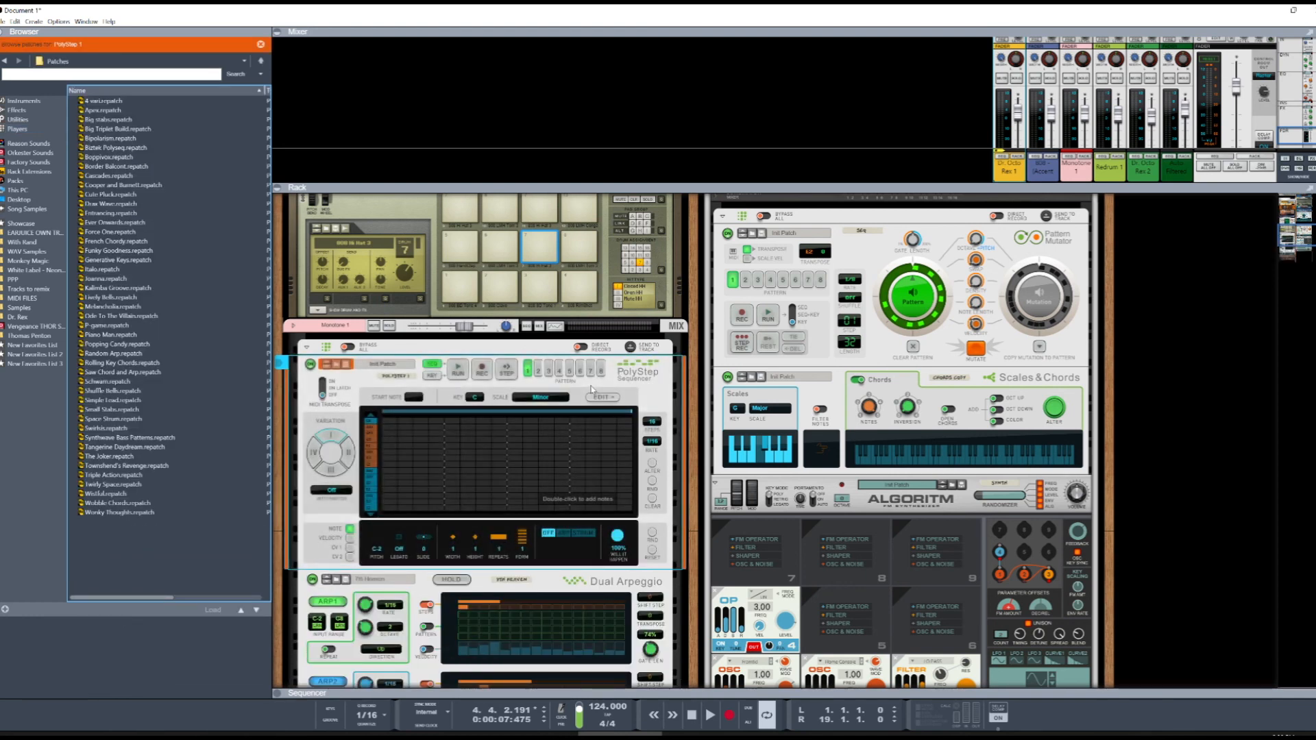
Step: Run the PolyStep Sequencer with its first patch, 4 vari, and turn on Hold in the Dual Arpeggio below it
{"action": "left_click", "coordinate": [458, 370]}
{"action": "left_click", "coordinate": [329, 371]}
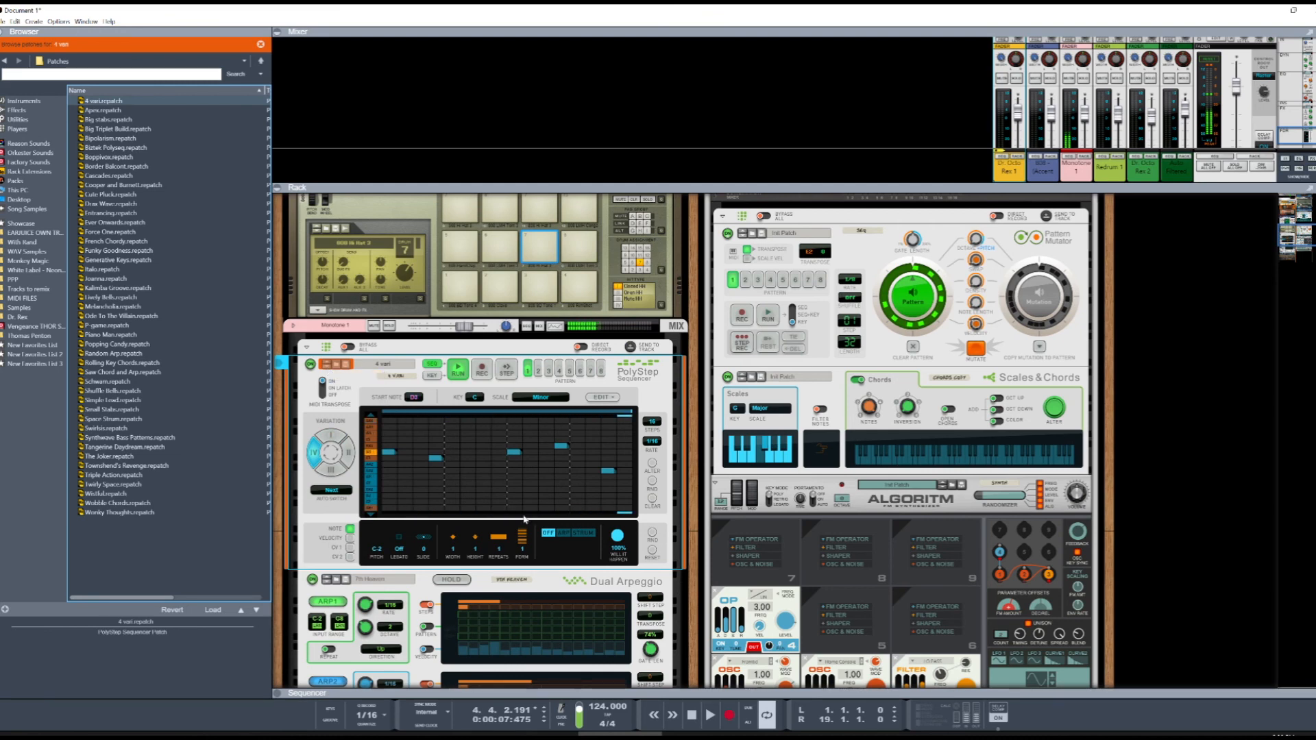
{"action": "left_click", "coordinate": [464, 581]}
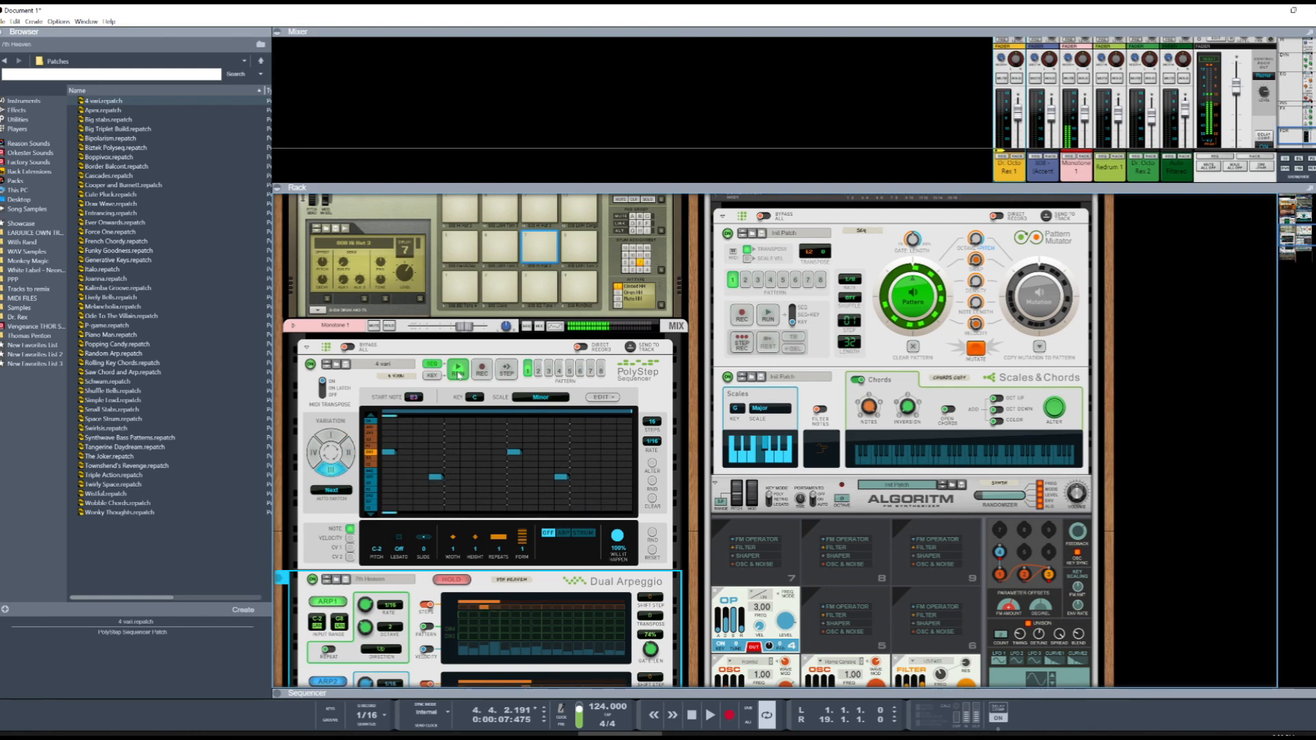
Step: Set the key of Monotone's Scales & Chords player to G
{"action": "scroll", "coordinate": [473, 383], "scroll_direction": "down", "scroll_amount": 3}
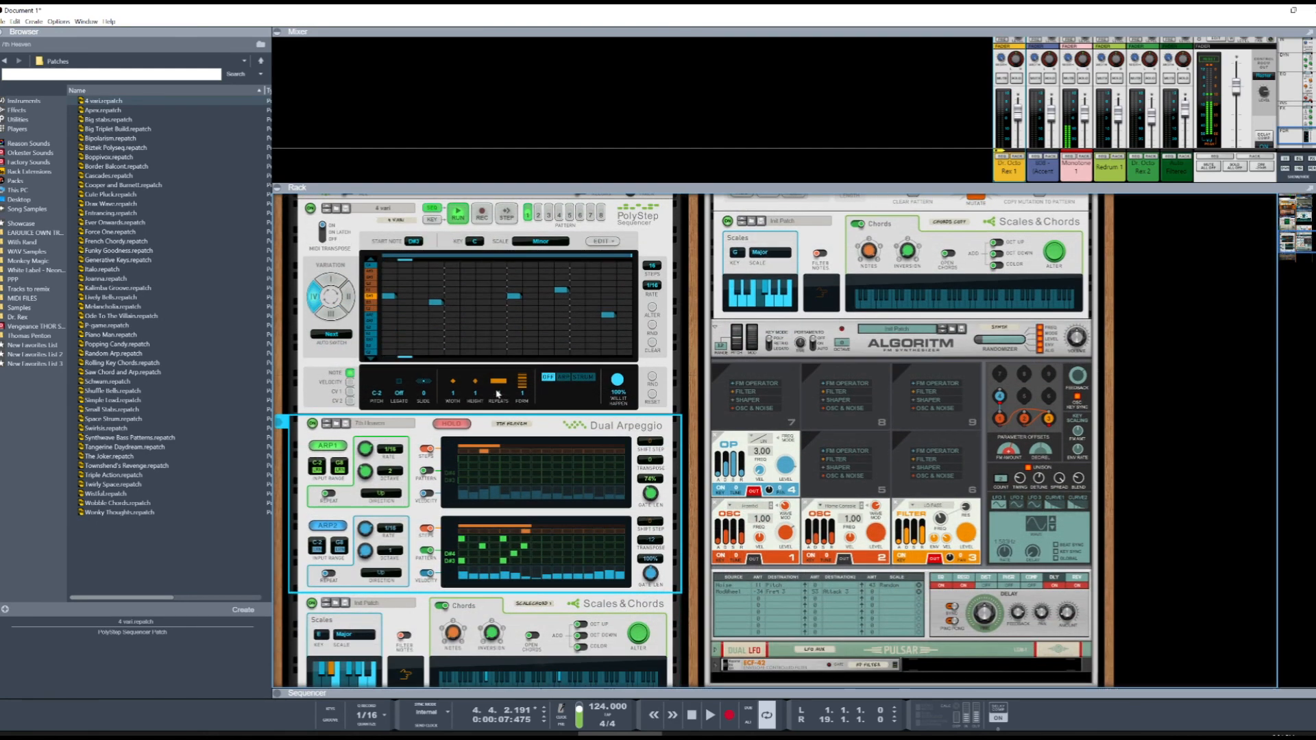
{"action": "scroll", "coordinate": [481, 348], "scroll_direction": "down", "scroll_amount": 1}
{"action": "scroll", "coordinate": [481, 348], "scroll_direction": "down", "scroll_amount": 2}
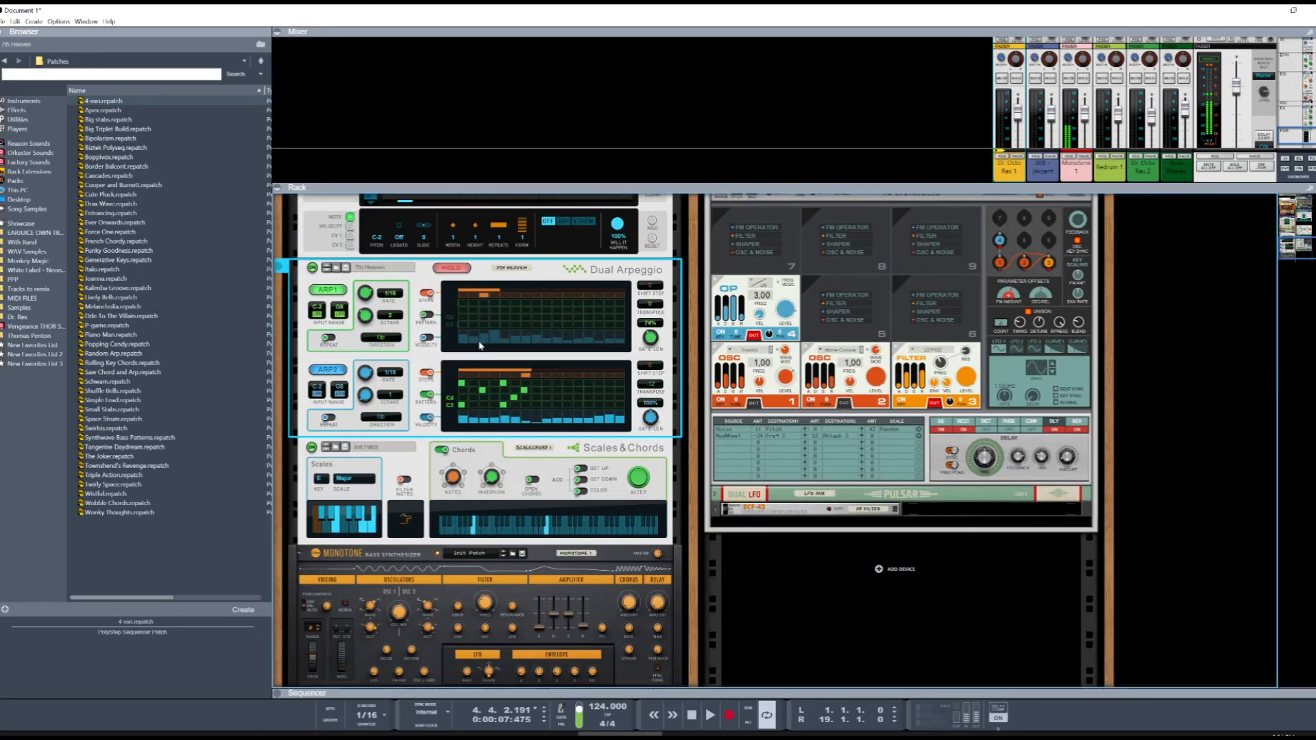
{"action": "left_click", "coordinate": [318, 479]}
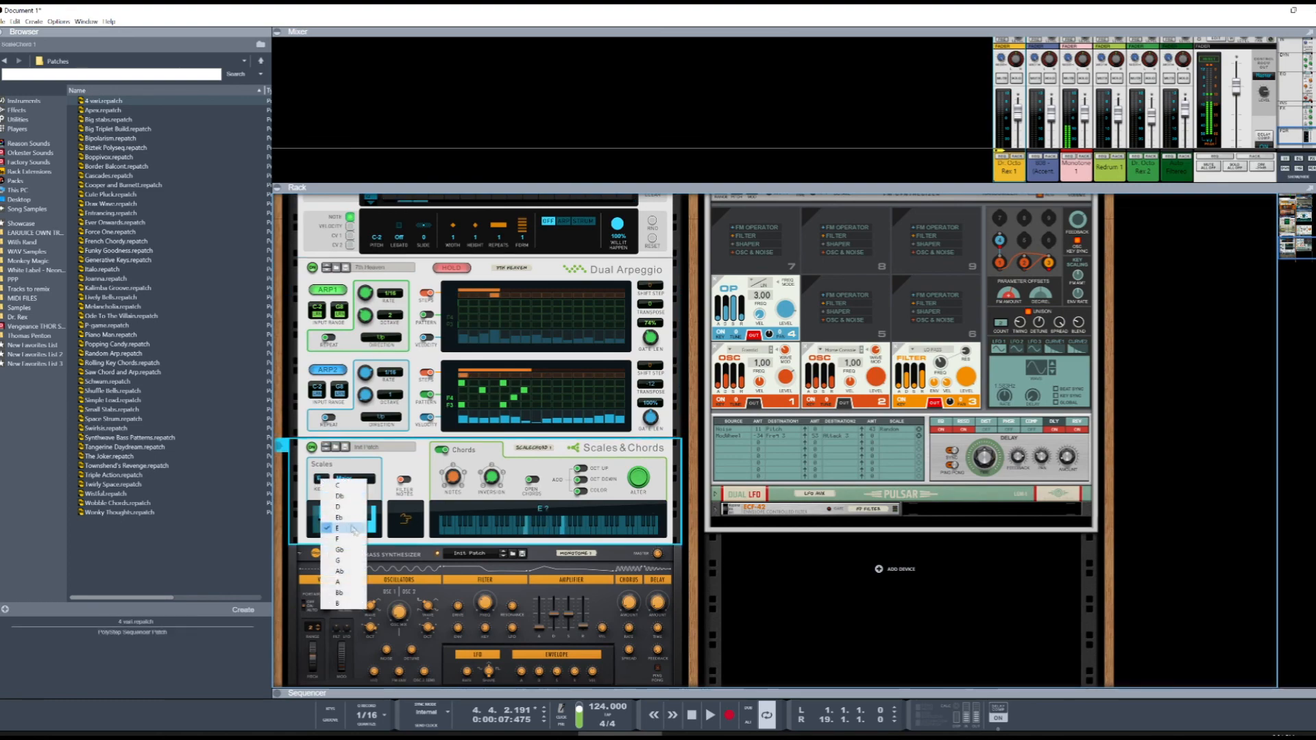
{"action": "left_click", "coordinate": [353, 561]}
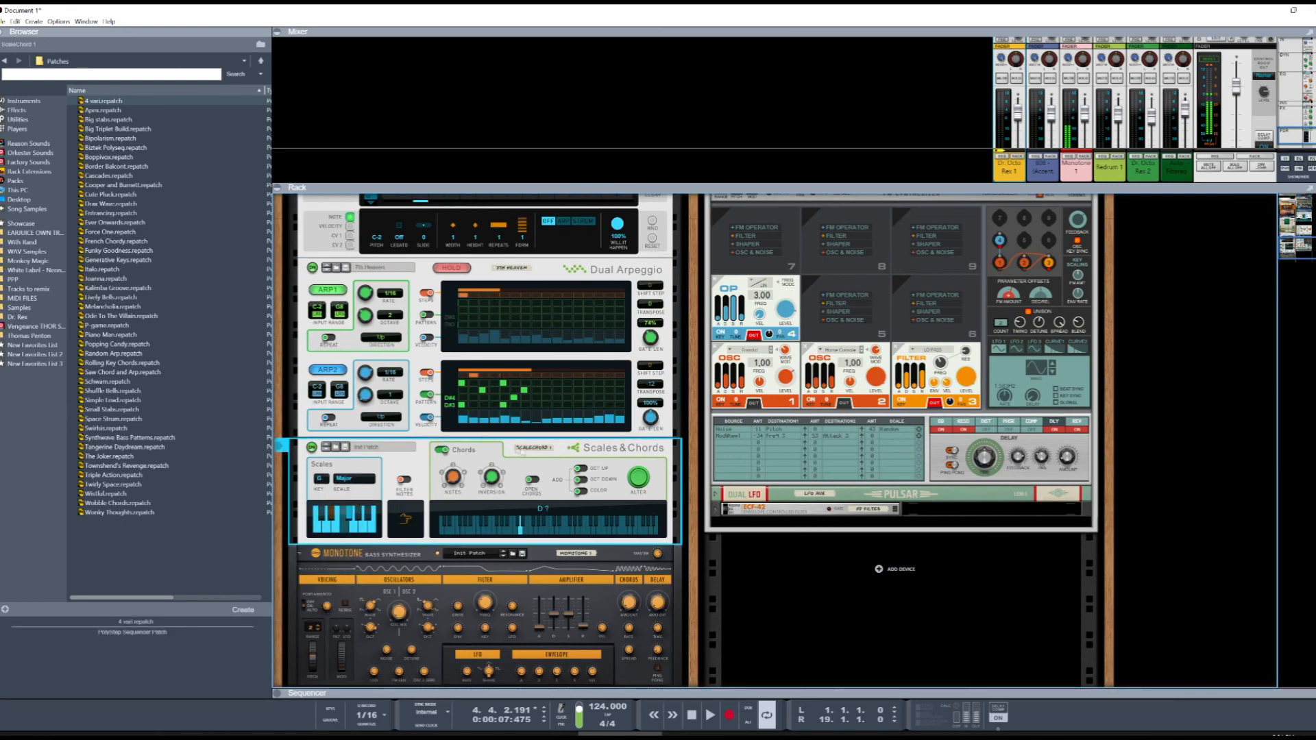
Step: Set the PolyStep Sequencer's key to G and its scale to Major
{"action": "scroll", "coordinate": [462, 316], "scroll_direction": "up", "scroll_amount": 2}
{"action": "left_click", "coordinate": [475, 304]}
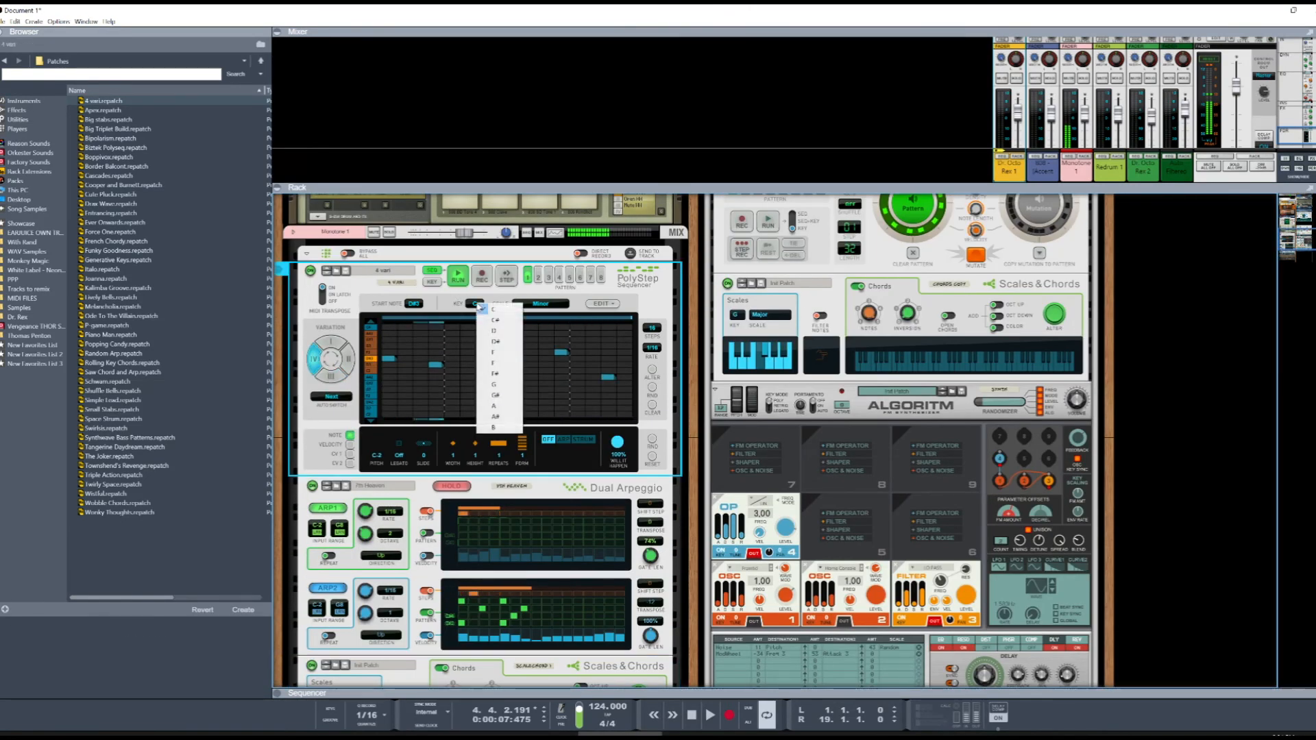
{"action": "left_click", "coordinate": [503, 384]}
{"action": "left_click", "coordinate": [540, 304]}
{"action": "left_click", "coordinate": [557, 310]}
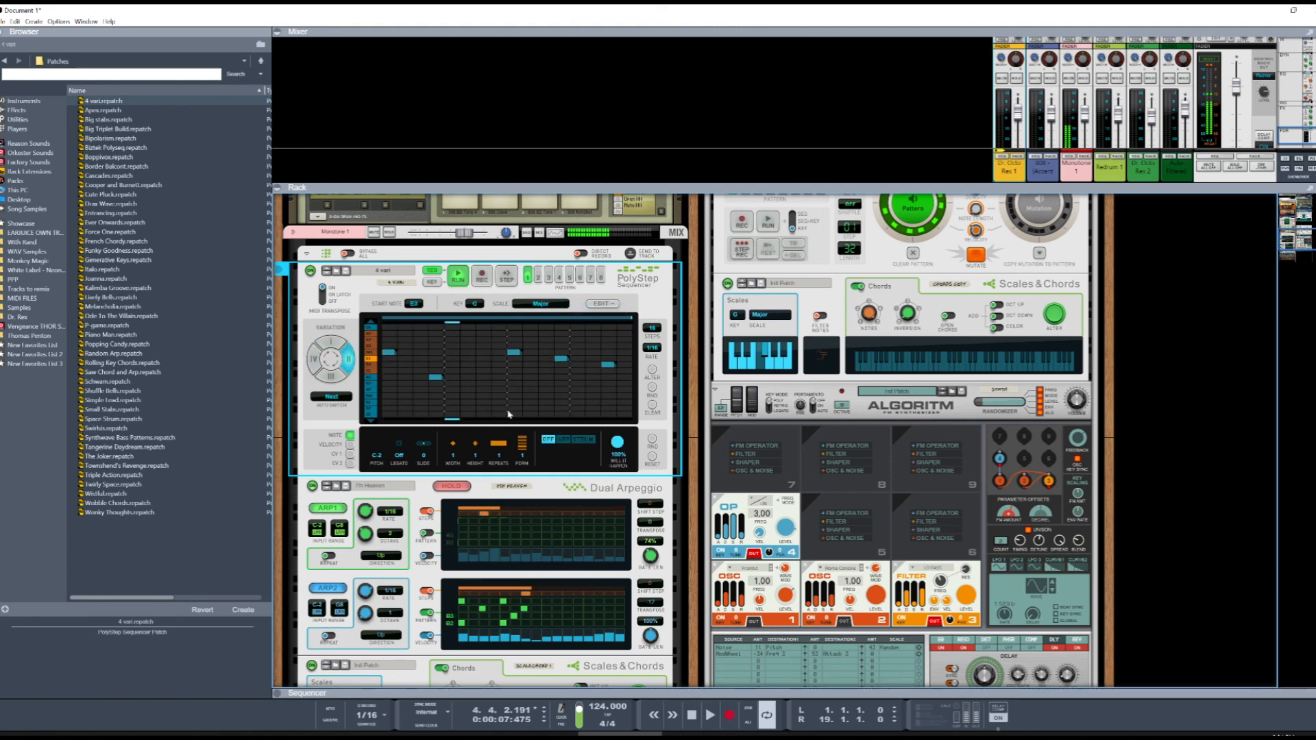
Step: Play the song and step the Monotone Bass Synthesizer's patches from Angry Kitty to Bara bra bas
{"action": "key", "text": "space"}
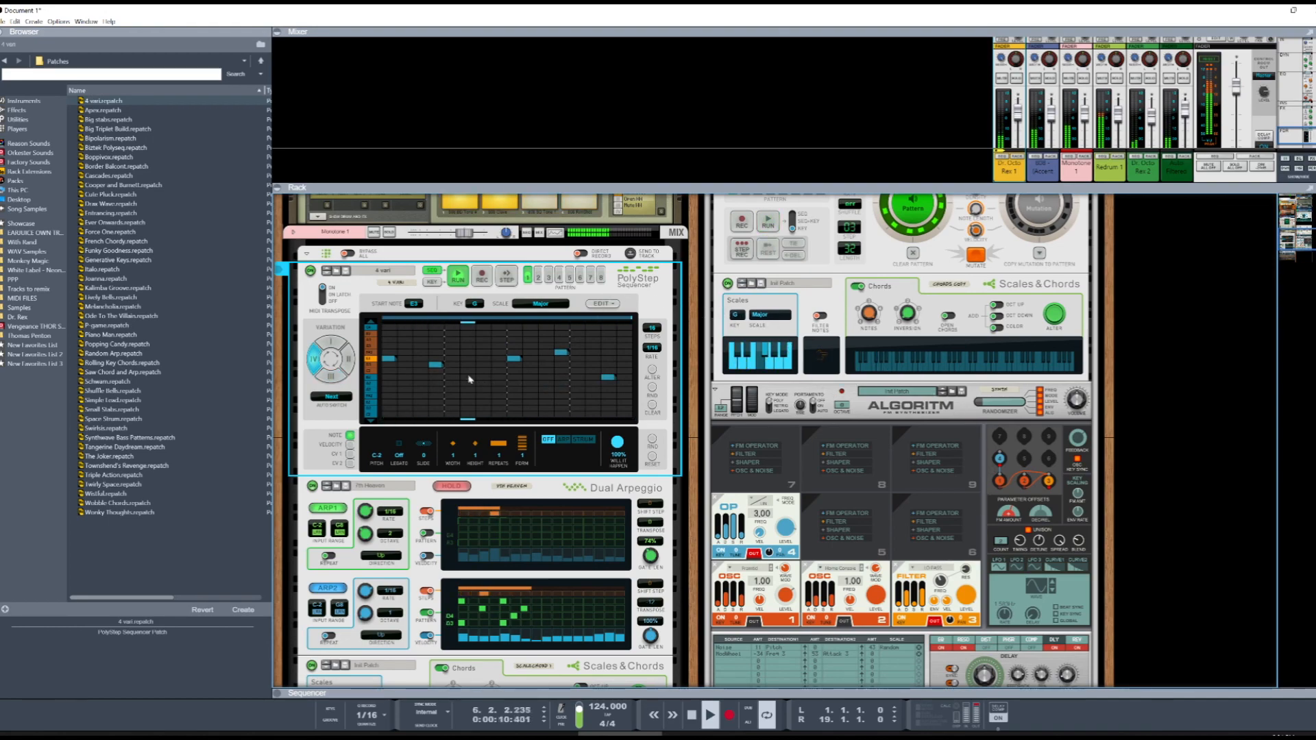
{"action": "scroll", "coordinate": [541, 362], "scroll_direction": "up", "scroll_amount": 5}
{"action": "scroll", "coordinate": [541, 362], "scroll_direction": "down", "scroll_amount": 10}
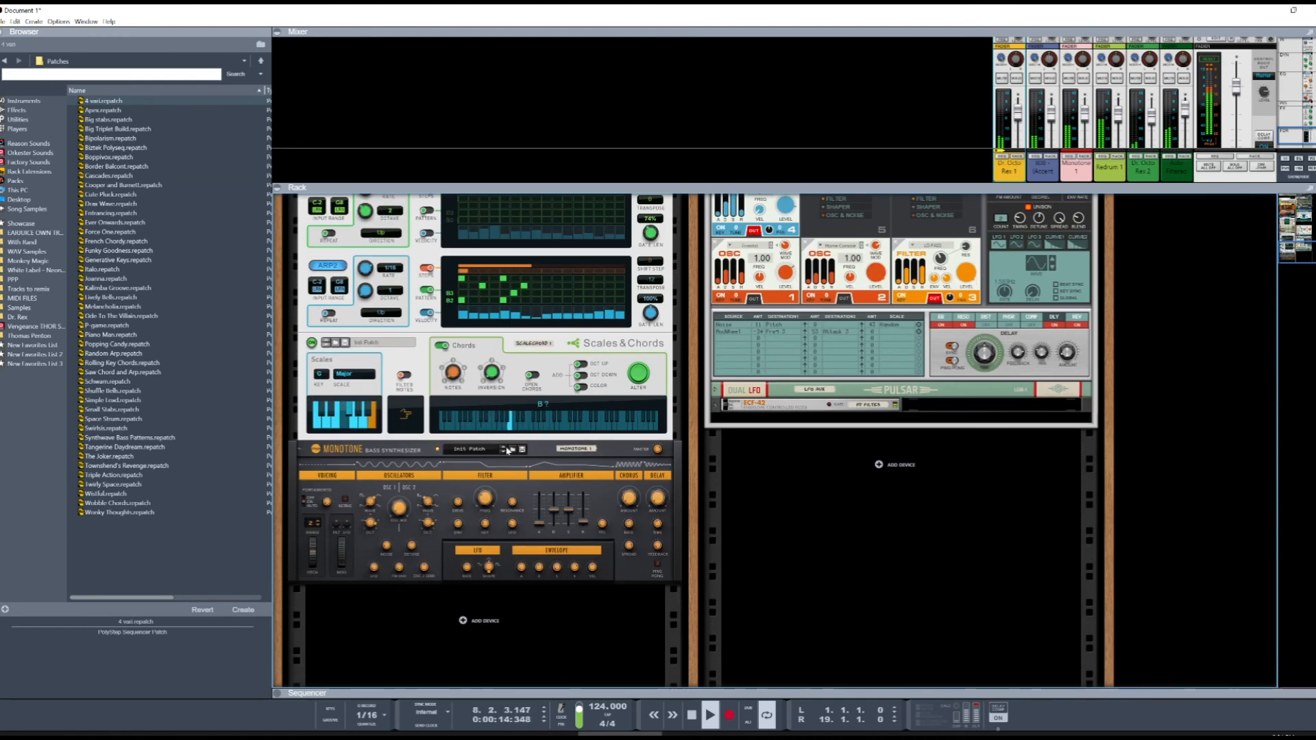
{"action": "left_click", "coordinate": [503, 454]}
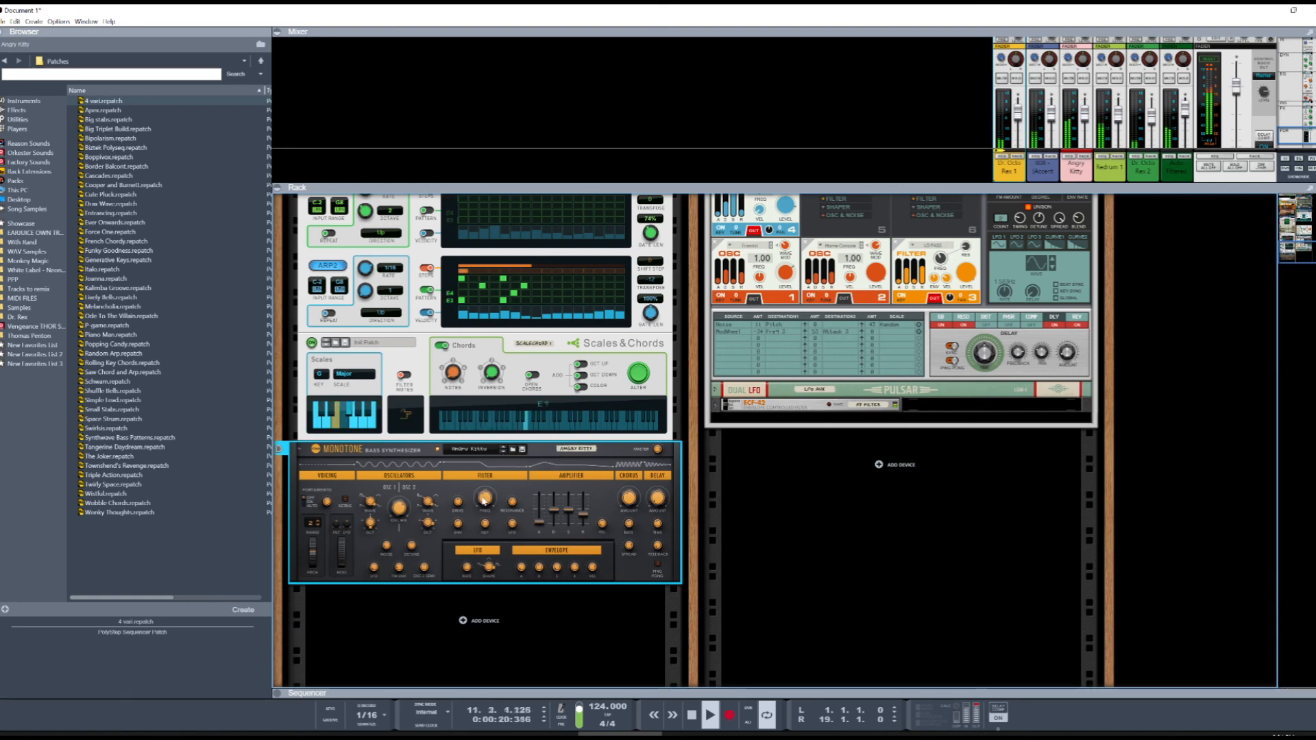
{"action": "left_click", "coordinate": [504, 452]}
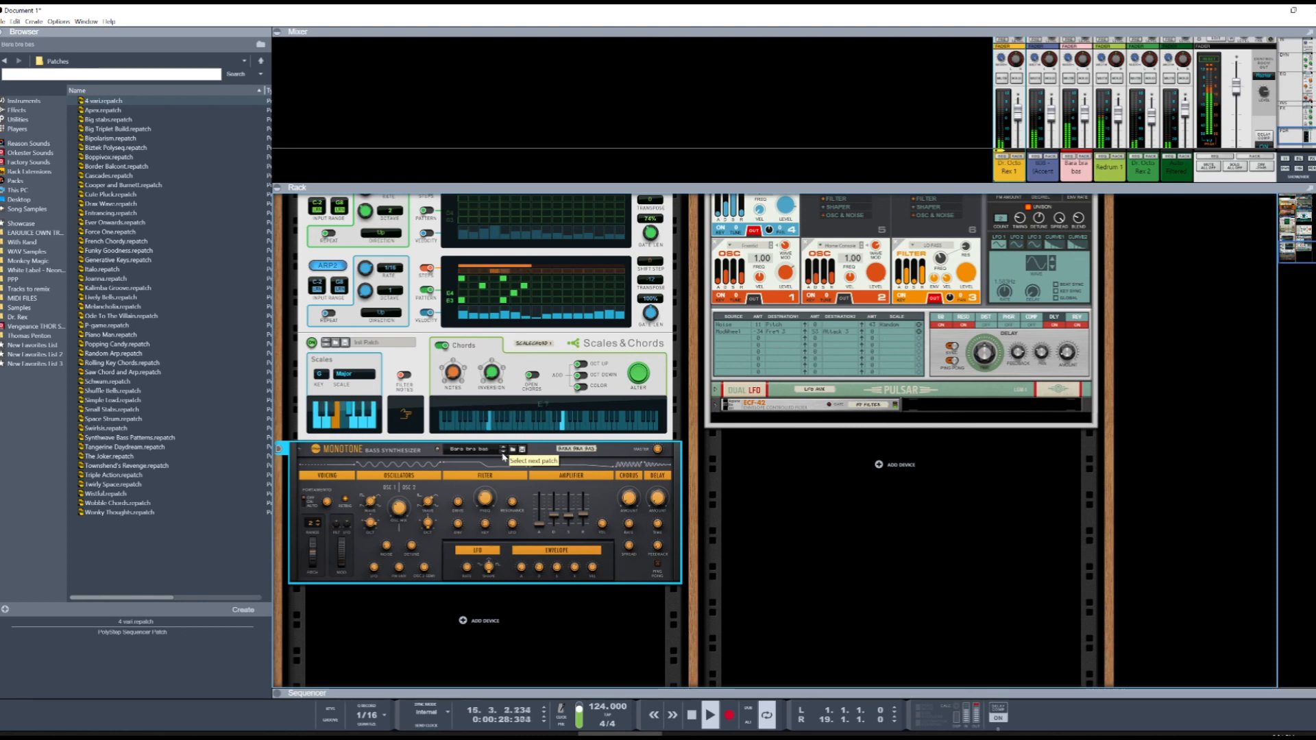
Step: Add an Audiomatic Retro Transformer effect to the Monotone Bass Synthesizer
{"action": "right_click", "coordinate": [460, 484]}
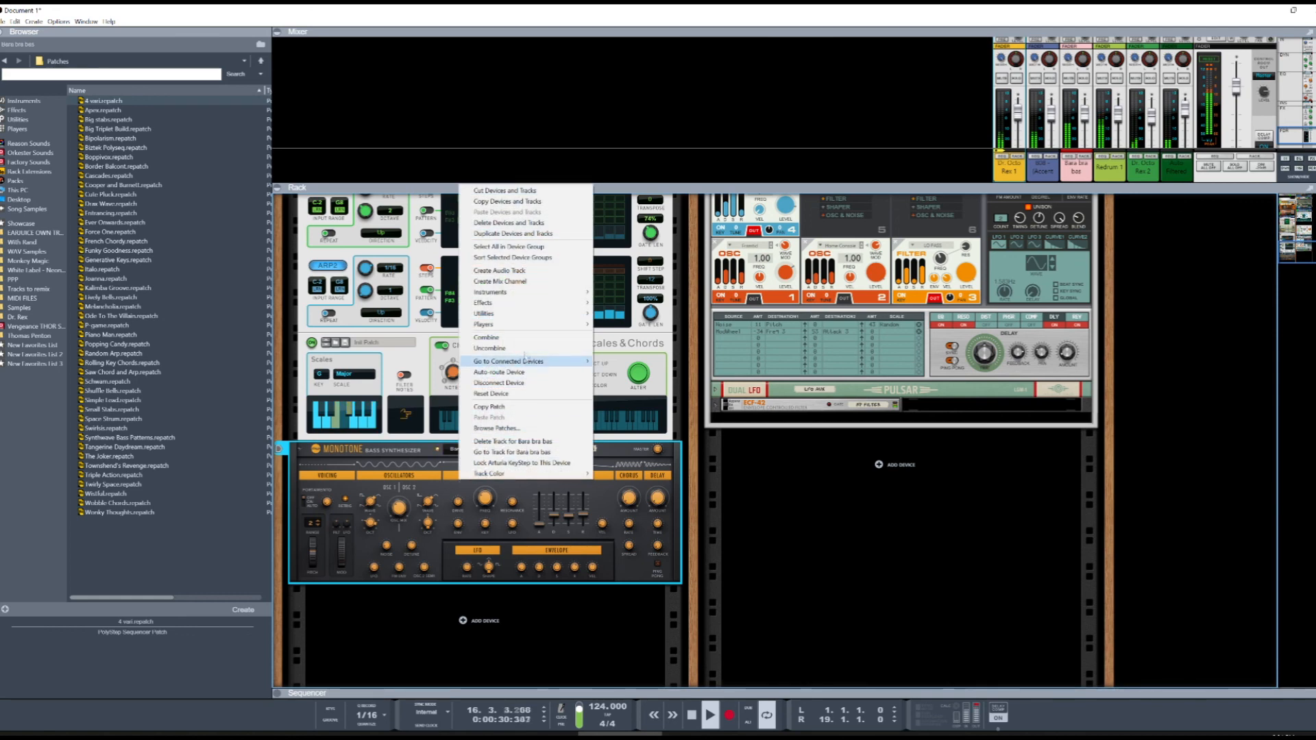
{"action": "mouse_move", "coordinate": [530, 304]}
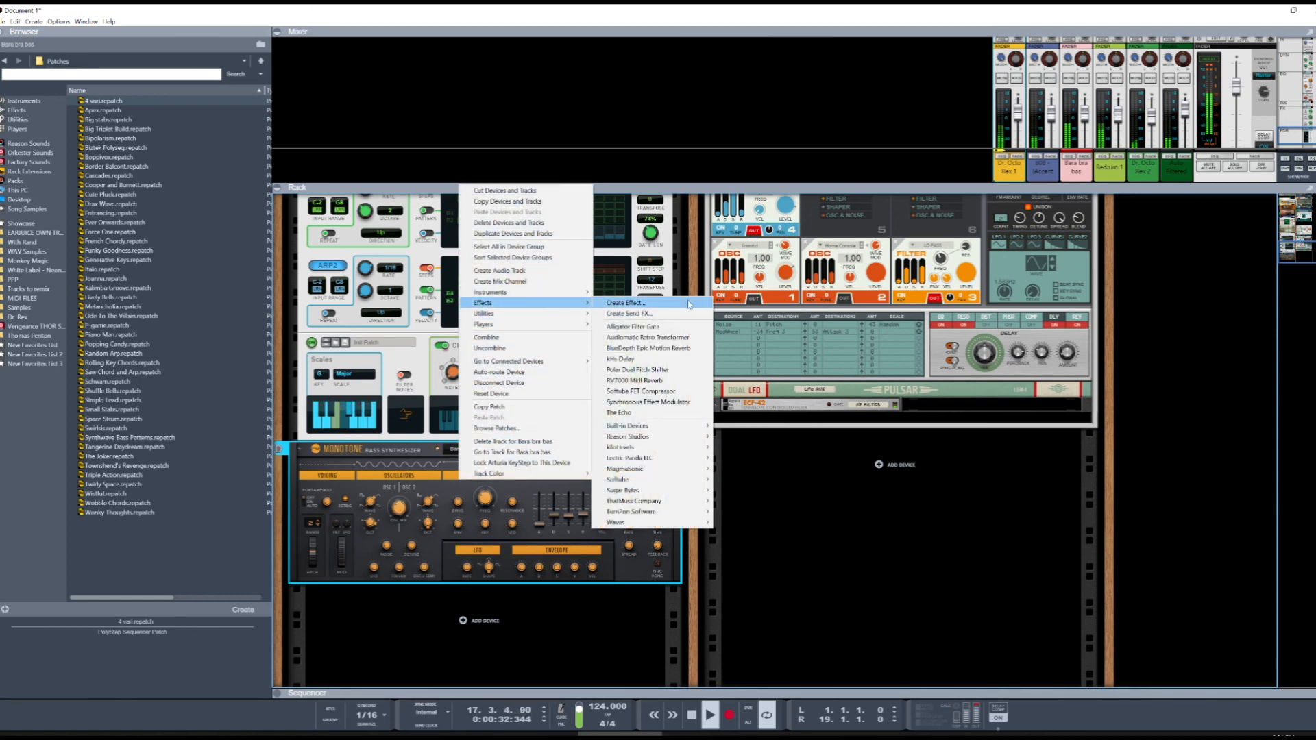
{"action": "left_click", "coordinate": [637, 332]}
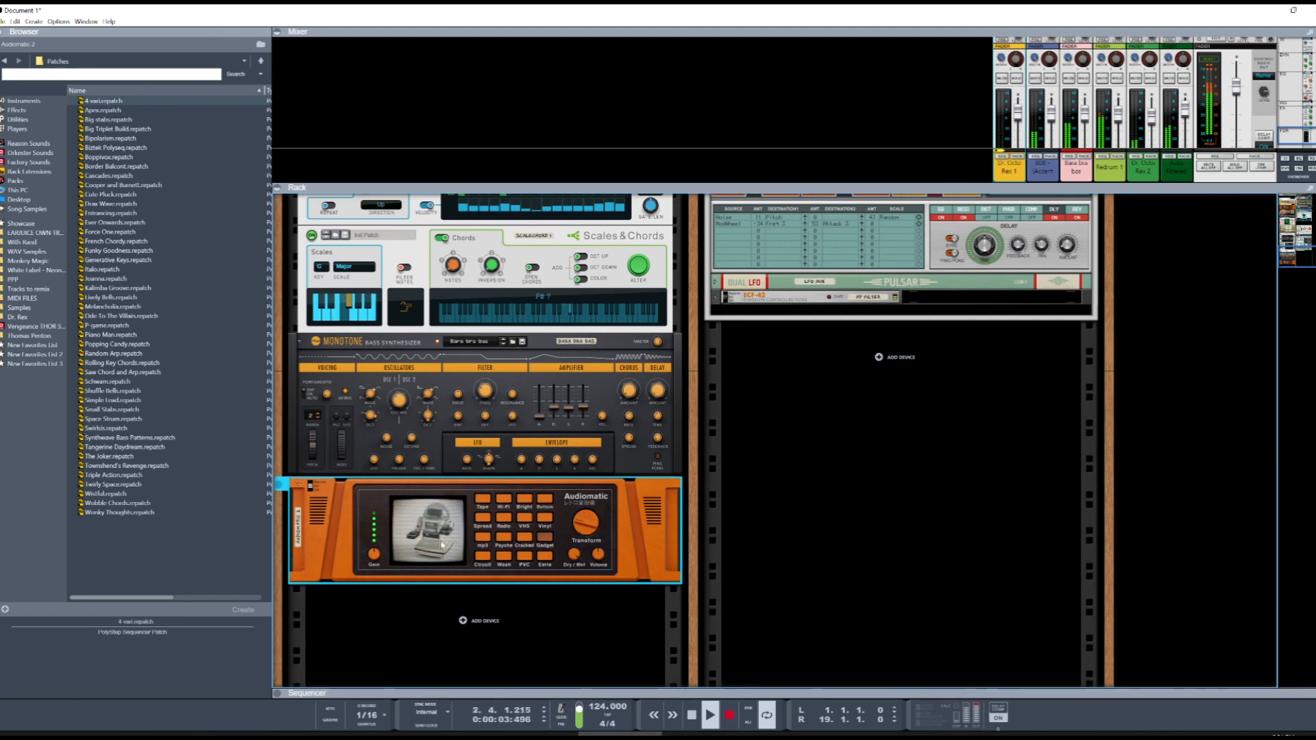
Step: Add an Alligator Filter Gate after Audiomatic, audition its first patches and settle on Bottom Out
{"action": "right_click", "coordinate": [334, 510]}
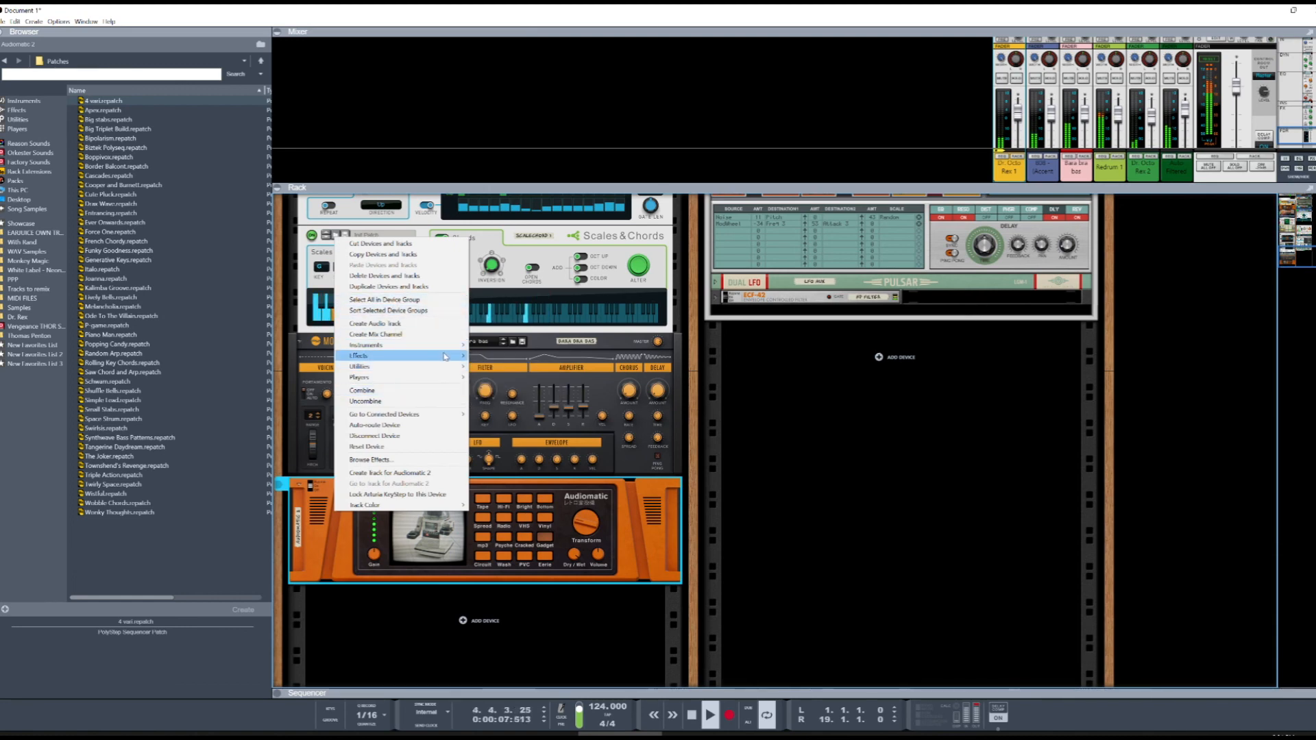
{"action": "mouse_move", "coordinate": [397, 356]}
{"action": "left_click", "coordinate": [544, 380]}
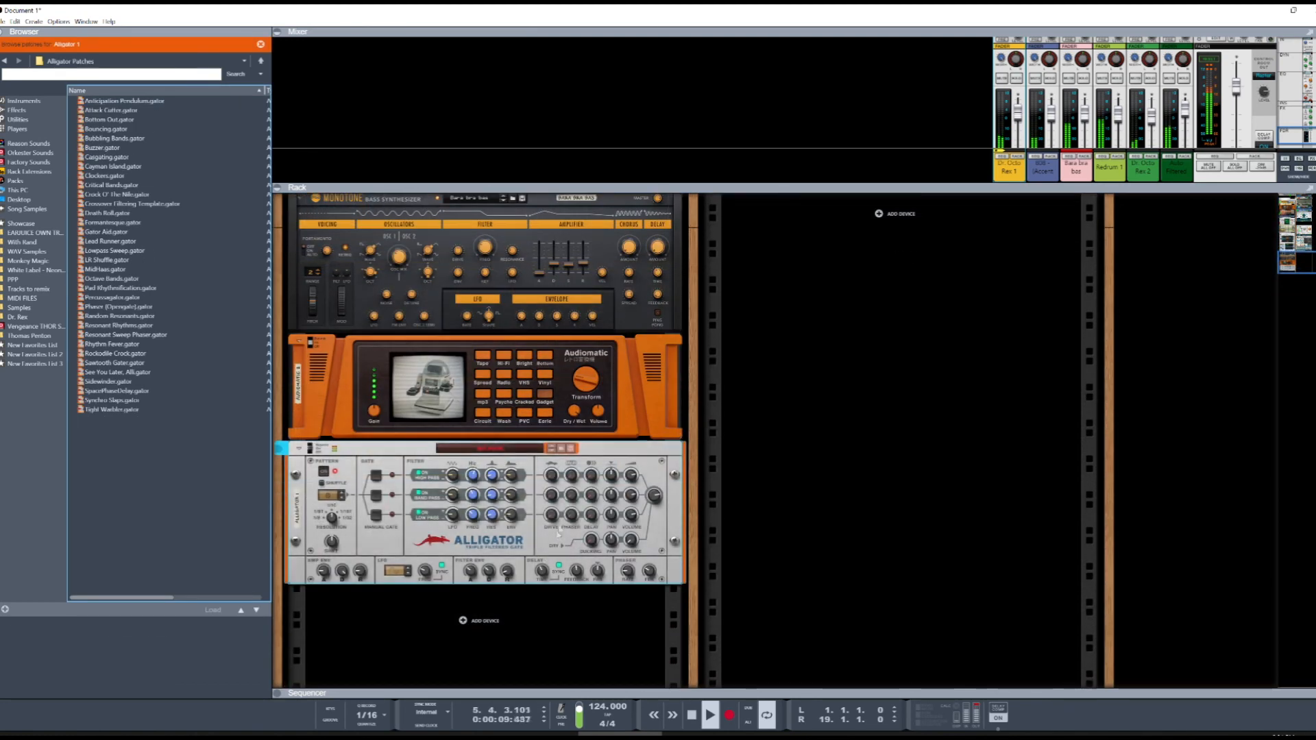
{"action": "left_click", "coordinate": [553, 452]}
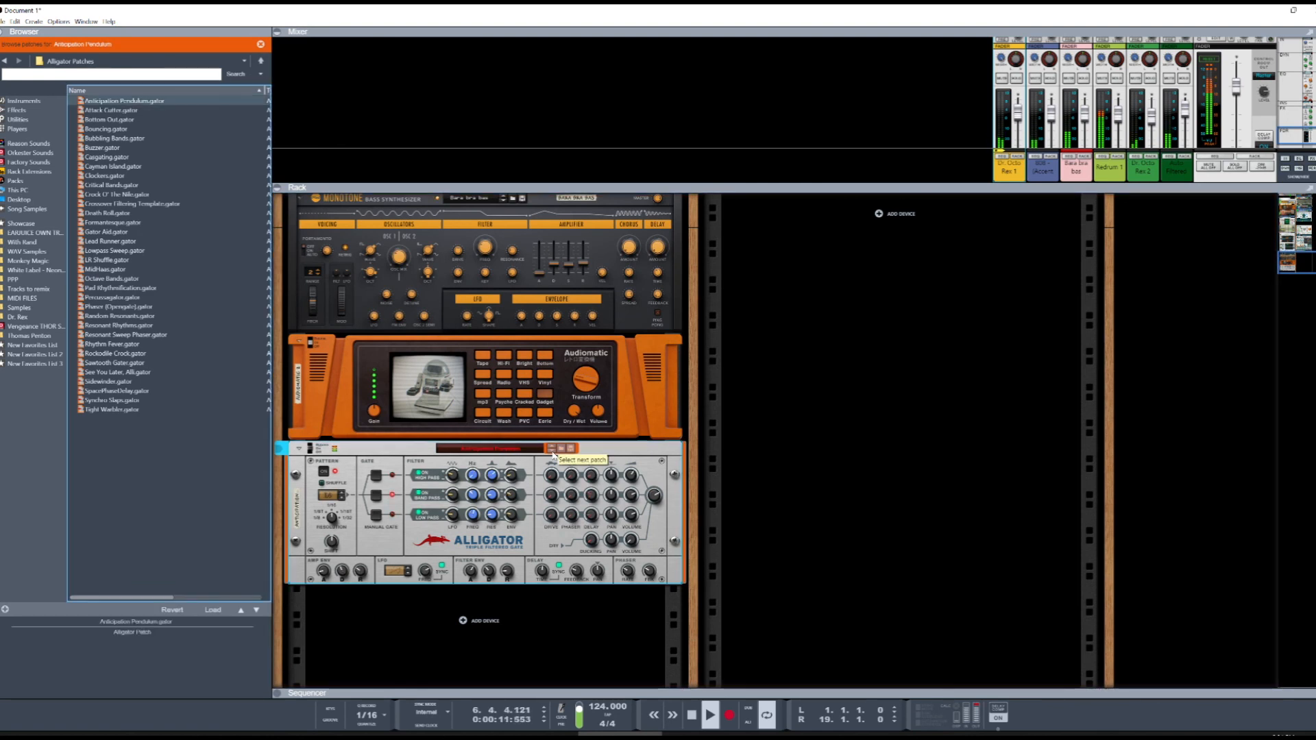
{"action": "left_click", "coordinate": [553, 452]}
{"action": "left_click", "coordinate": [552, 452]}
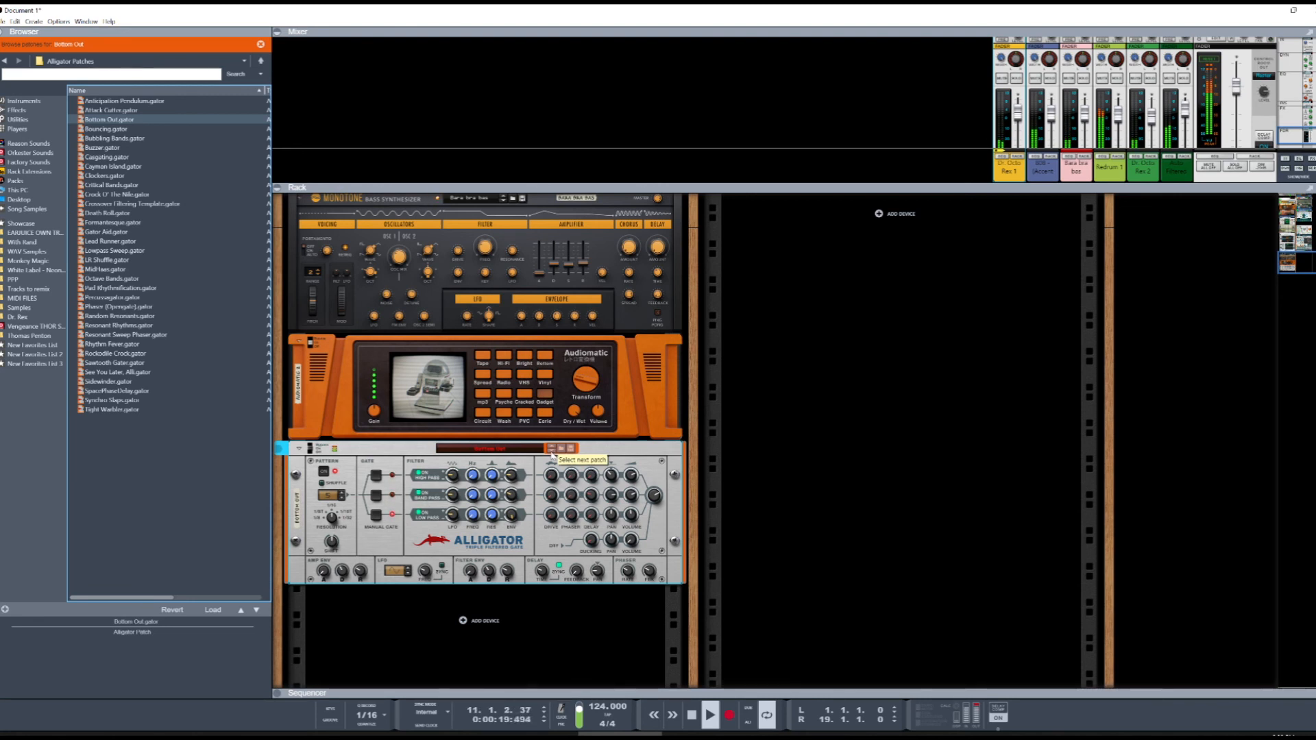
{"action": "left_click", "coordinate": [552, 453]}
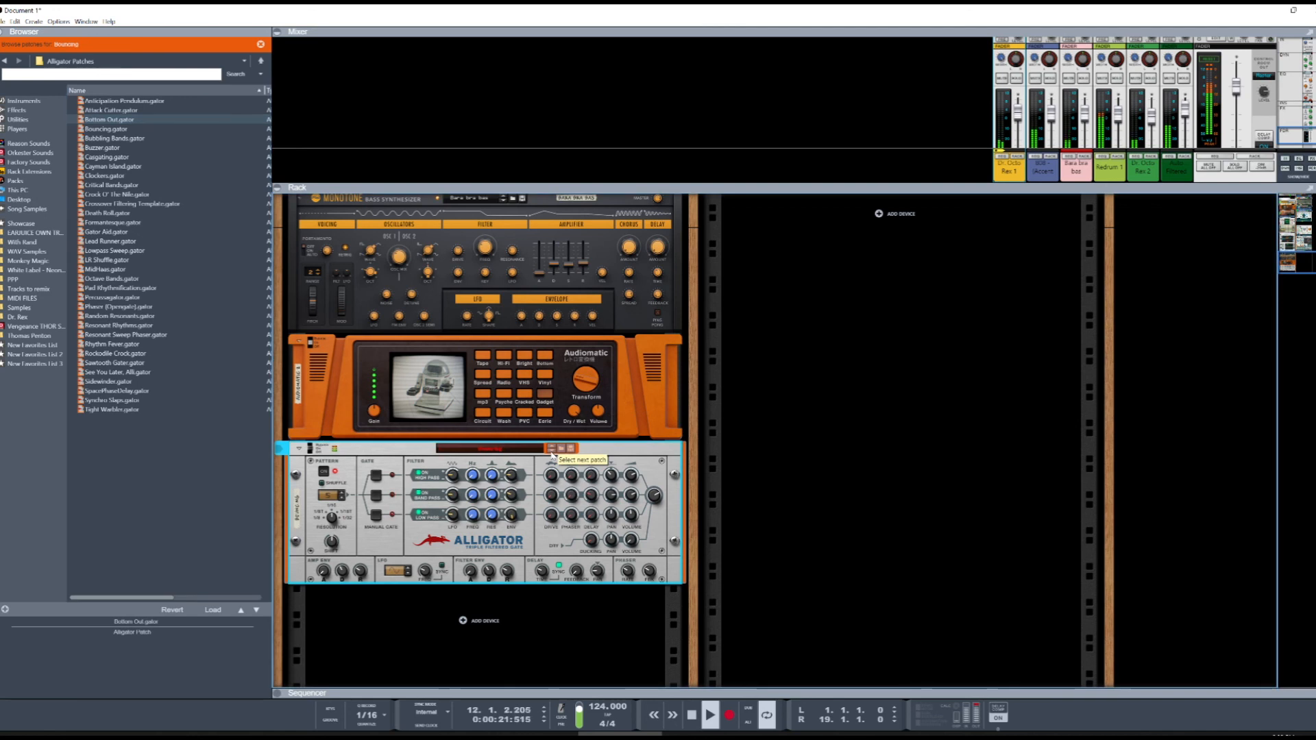
{"action": "left_click", "coordinate": [552, 450]}
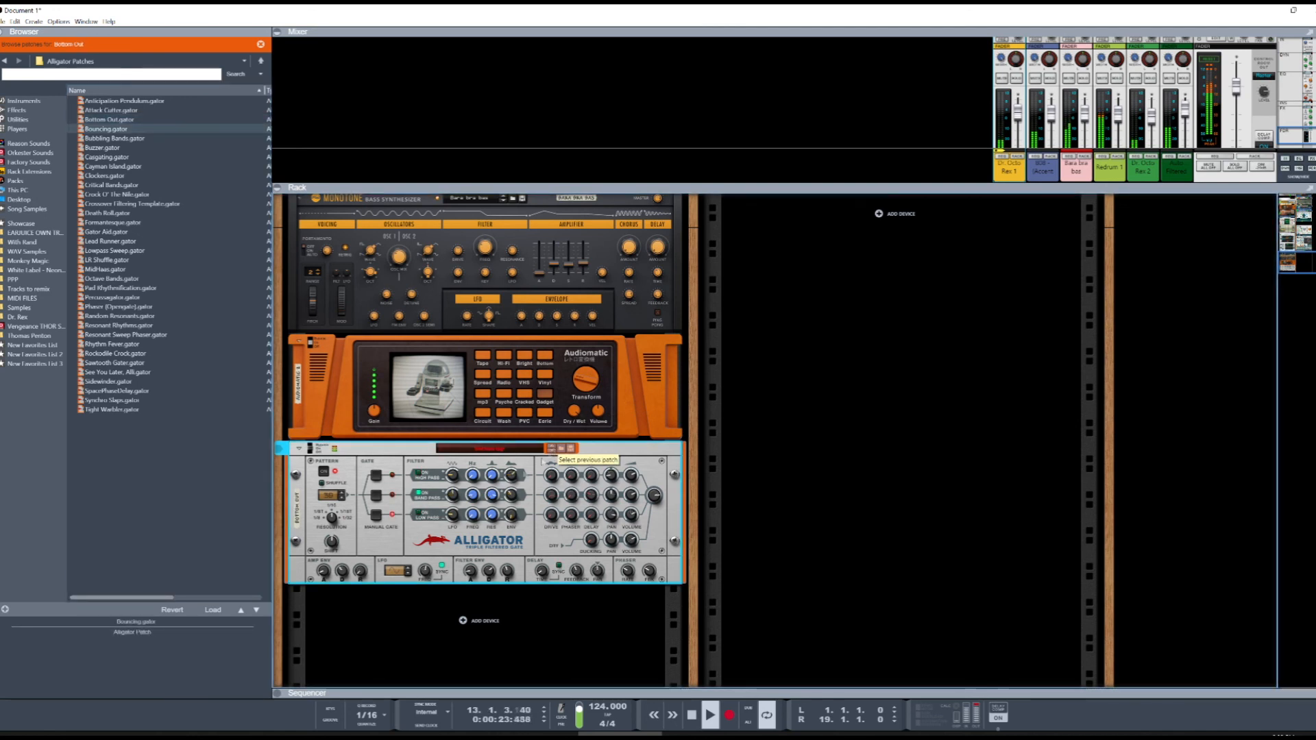
Step: Add a PH-90 Phaser after the Alligator in the bass effect chain
{"action": "right_click", "coordinate": [389, 542]}
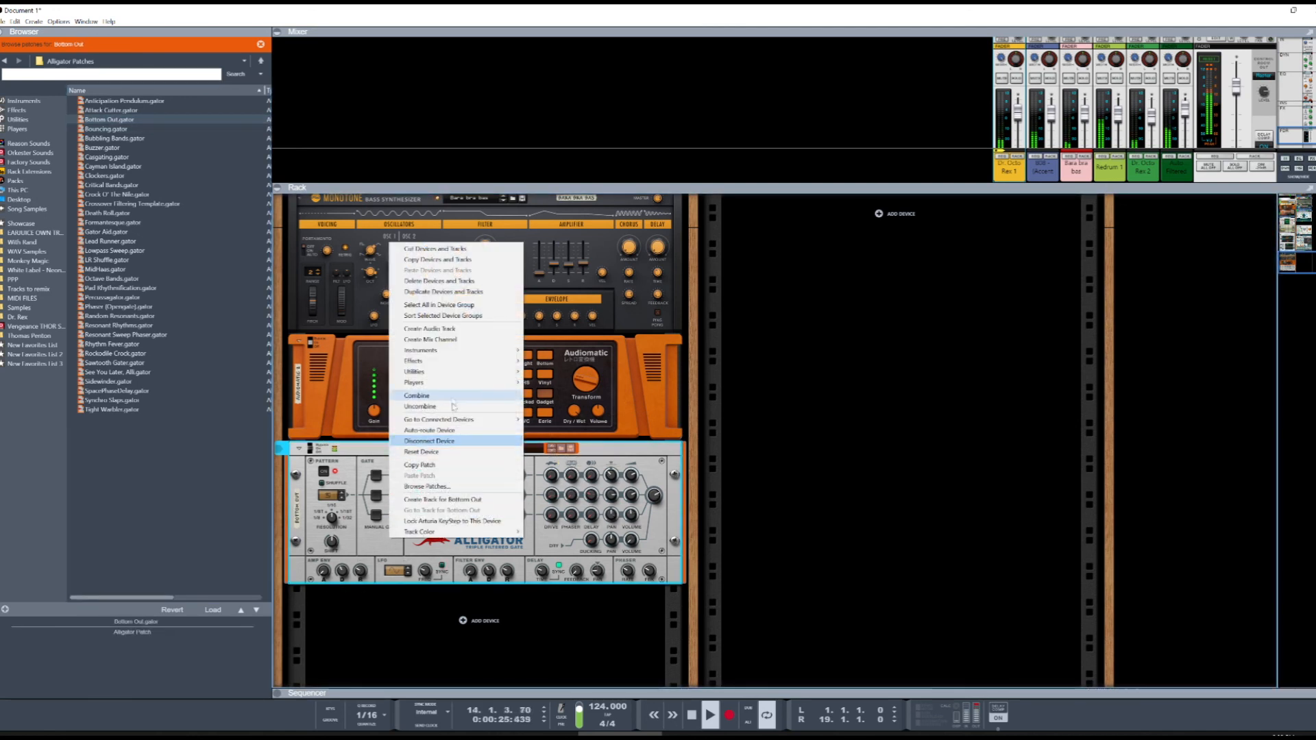
{"action": "mouse_move", "coordinate": [463, 361]}
{"action": "mouse_move", "coordinate": [604, 485]}
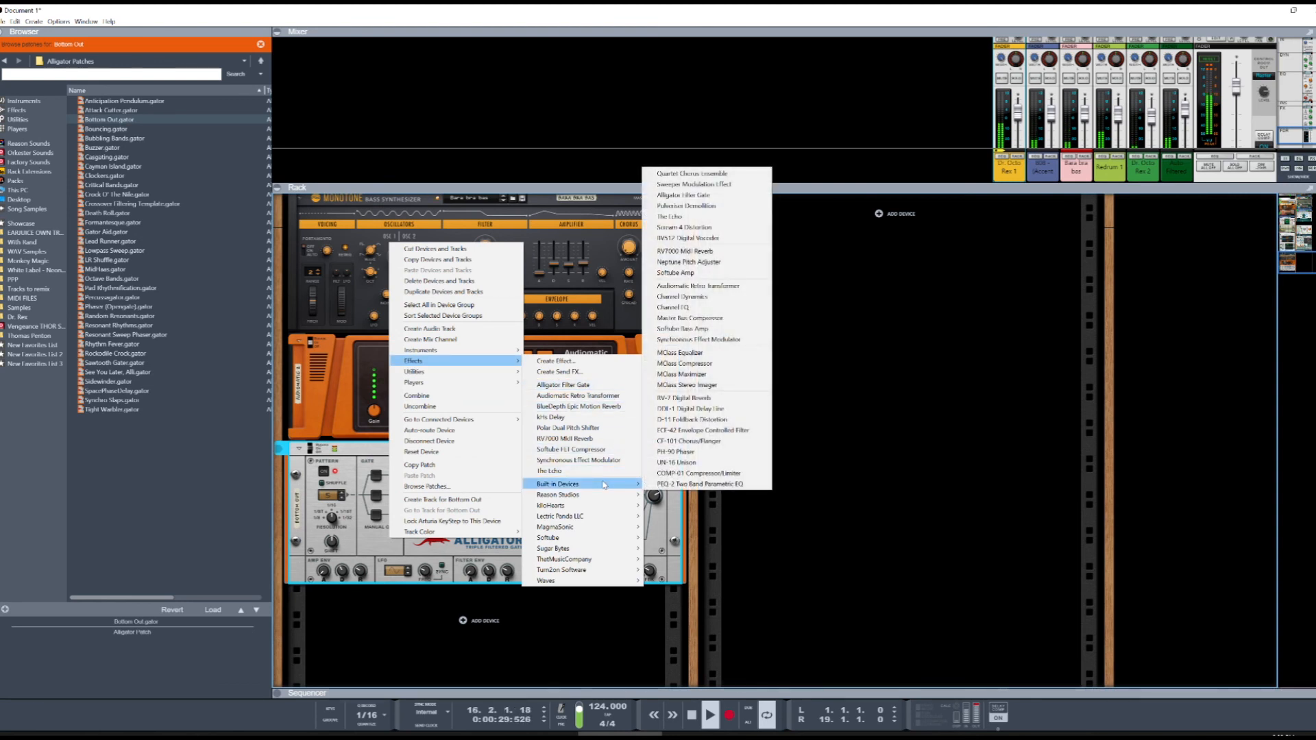
{"action": "left_click", "coordinate": [676, 452]}
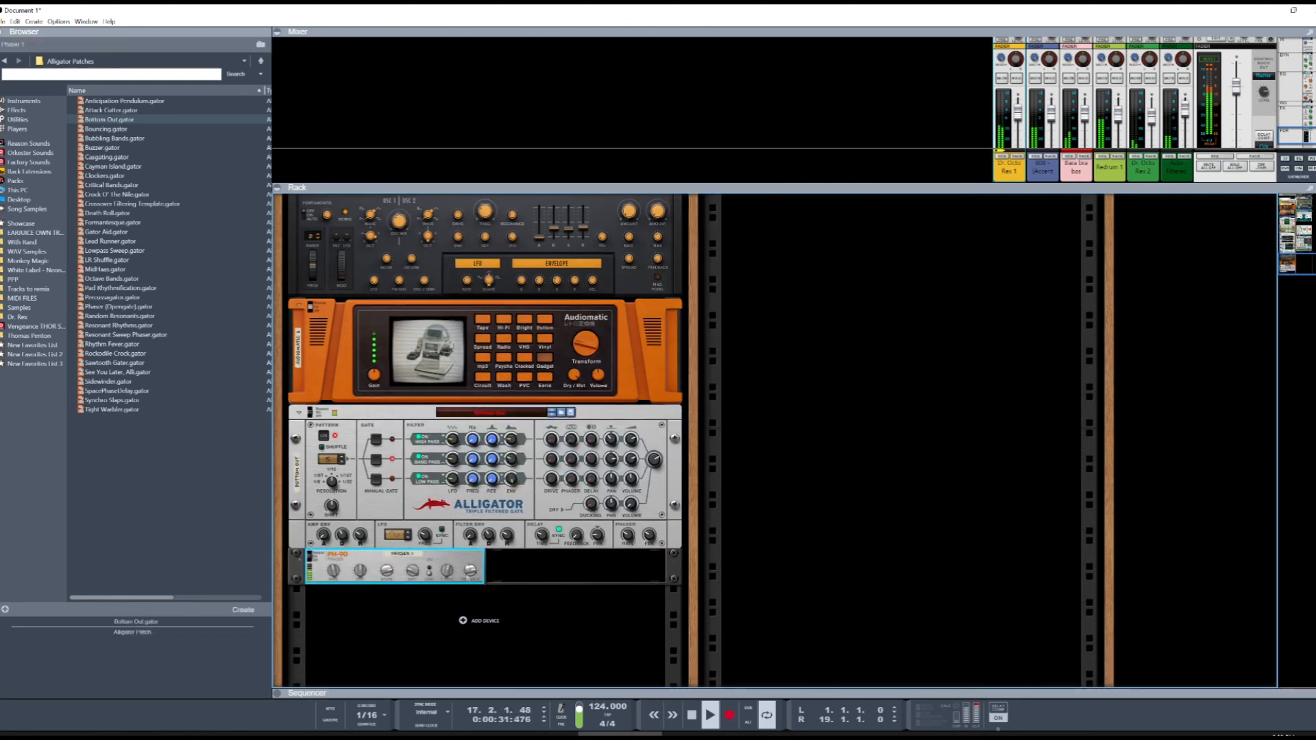
Step: Add a kHs Delay after the phaser and set its delay time to 23/16 with Ping-pong on
{"action": "right_click", "coordinate": [461, 557]}
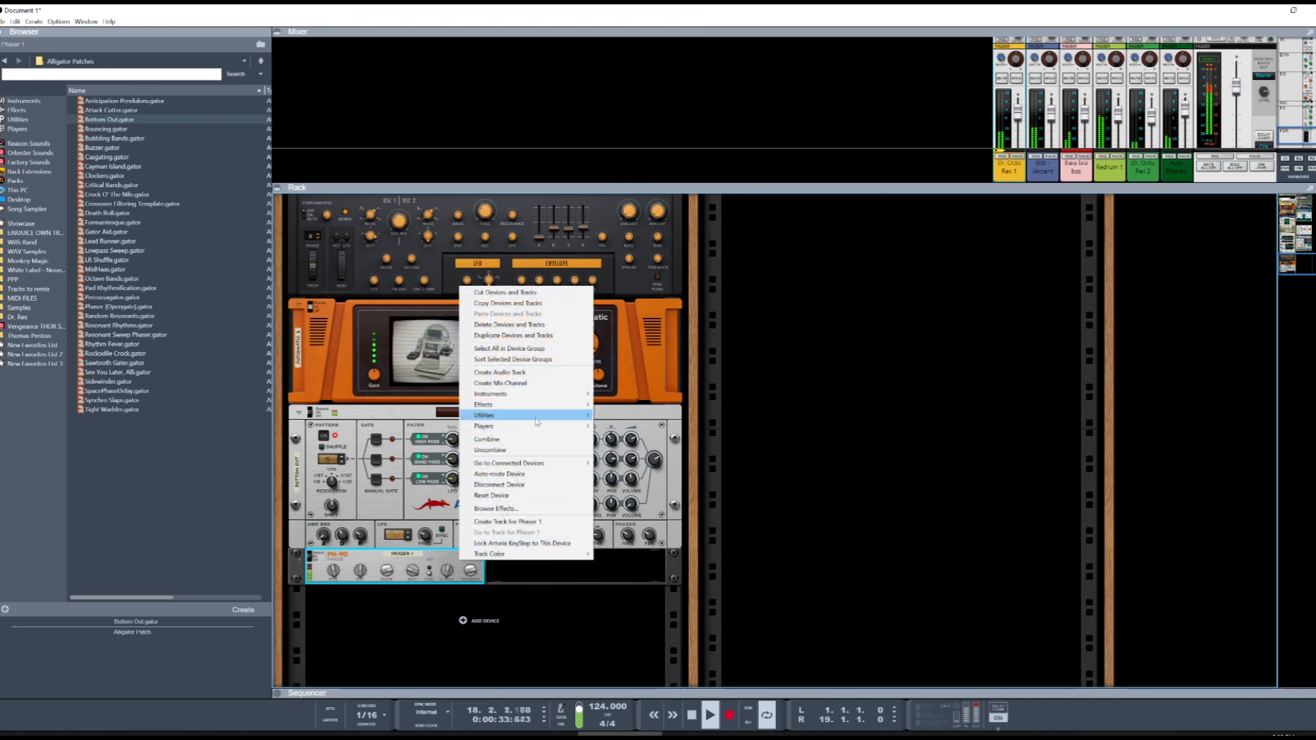
{"action": "mouse_move", "coordinate": [562, 405]}
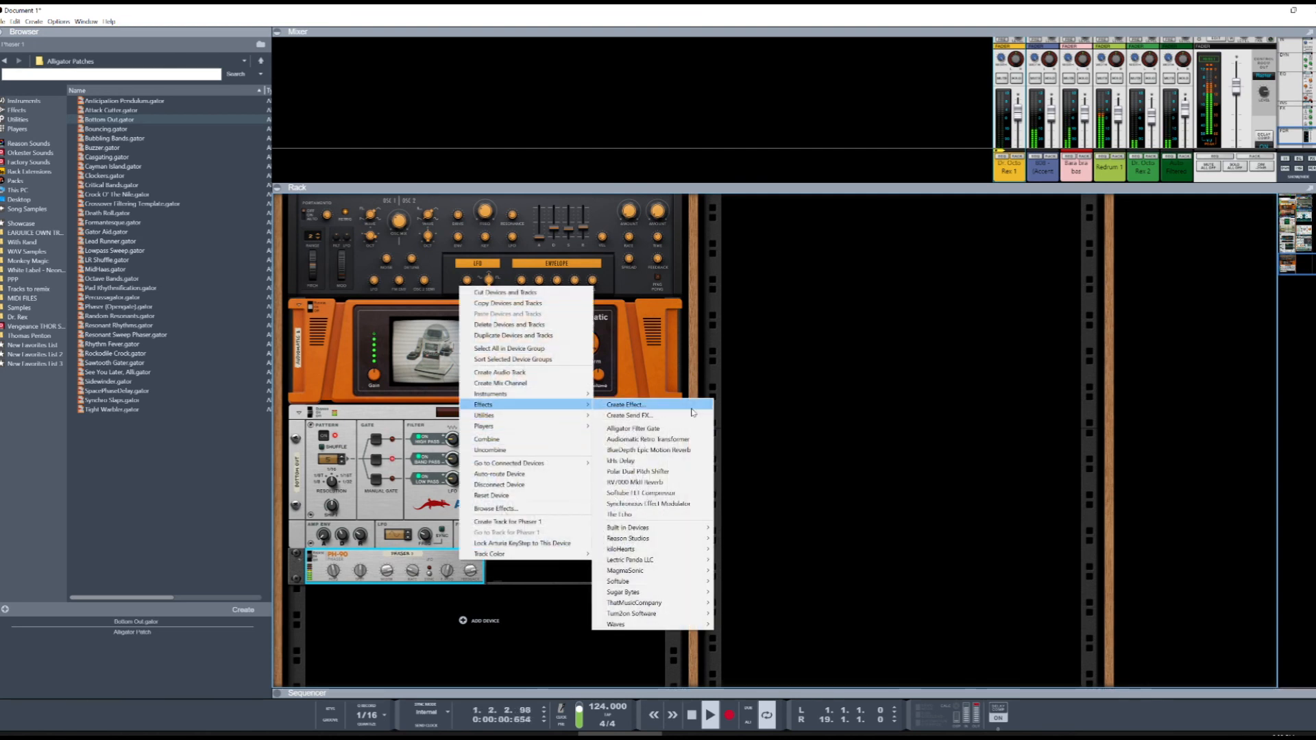
{"action": "left_click", "coordinate": [653, 462]}
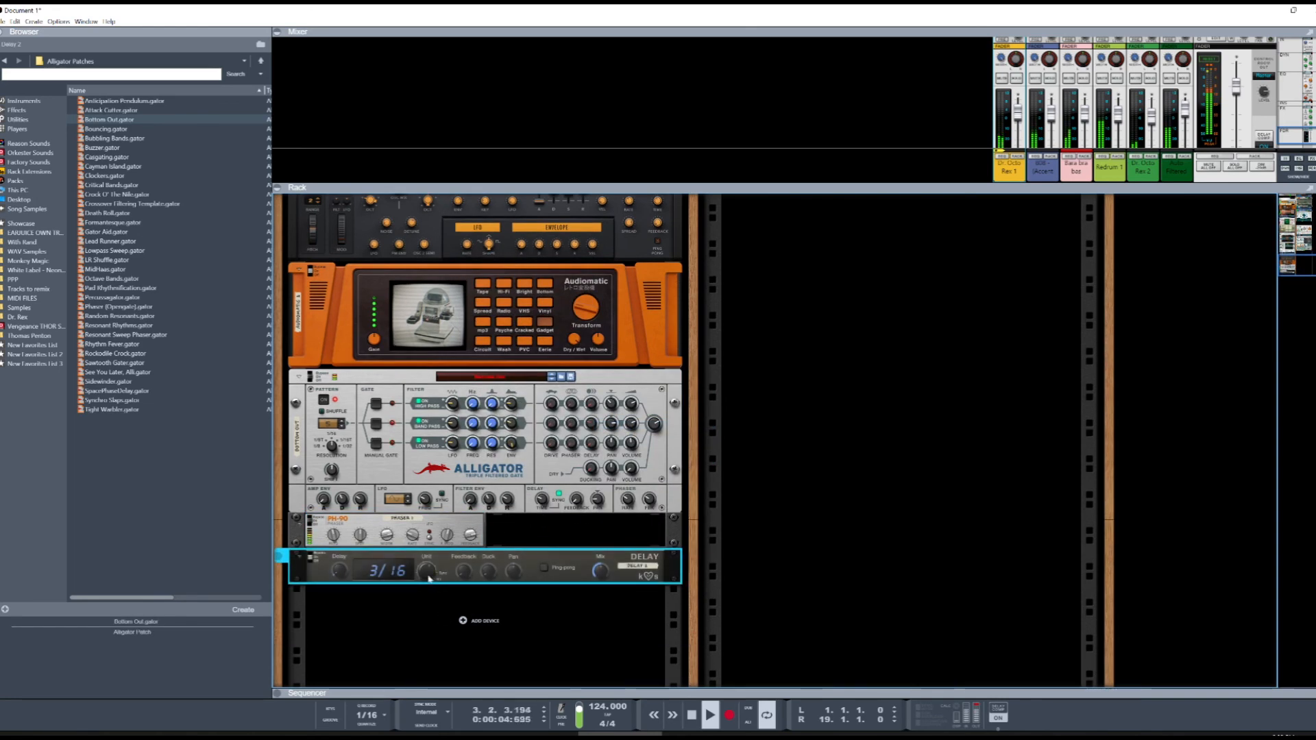
{"action": "left_click_drag", "start_coordinate": [337, 577], "coordinate": [341, 566]}
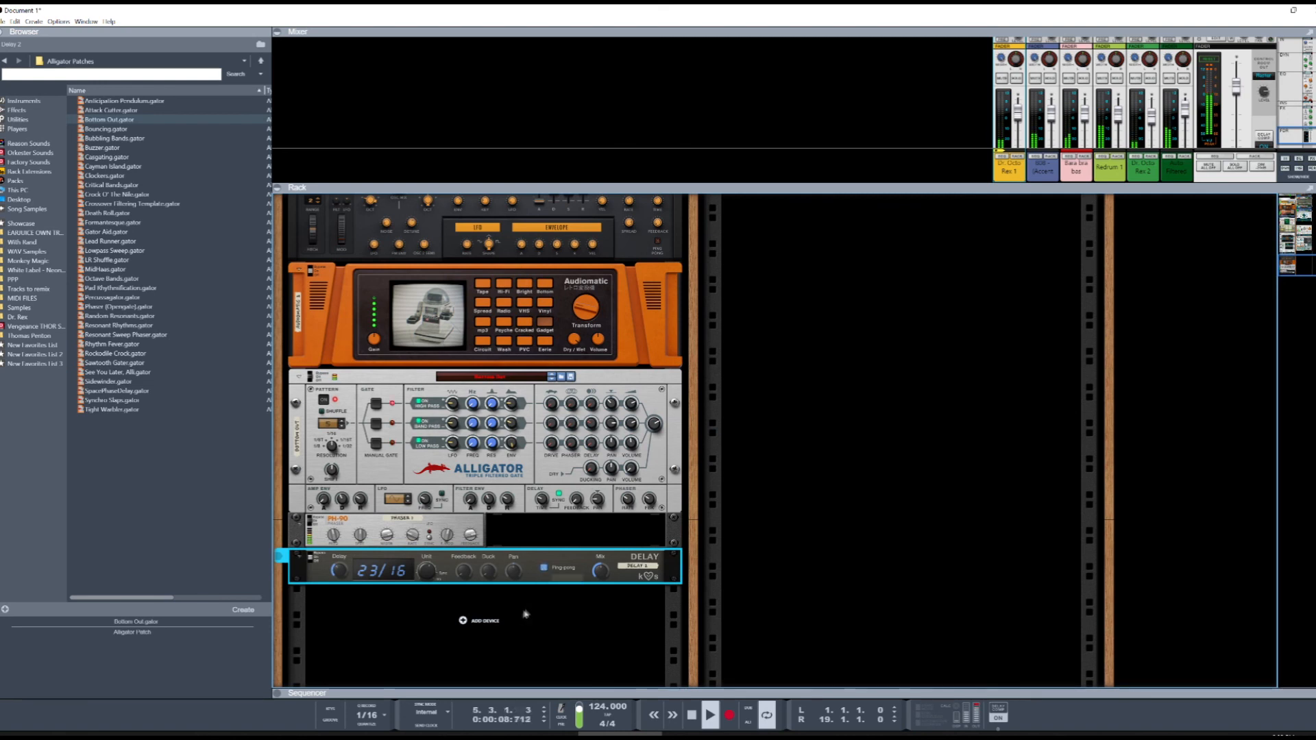
Step: Add a Polar Dual Pitch Shifter after the delay and choose the Classic Stereo Spread patch for it
{"action": "right_click", "coordinate": [552, 584]}
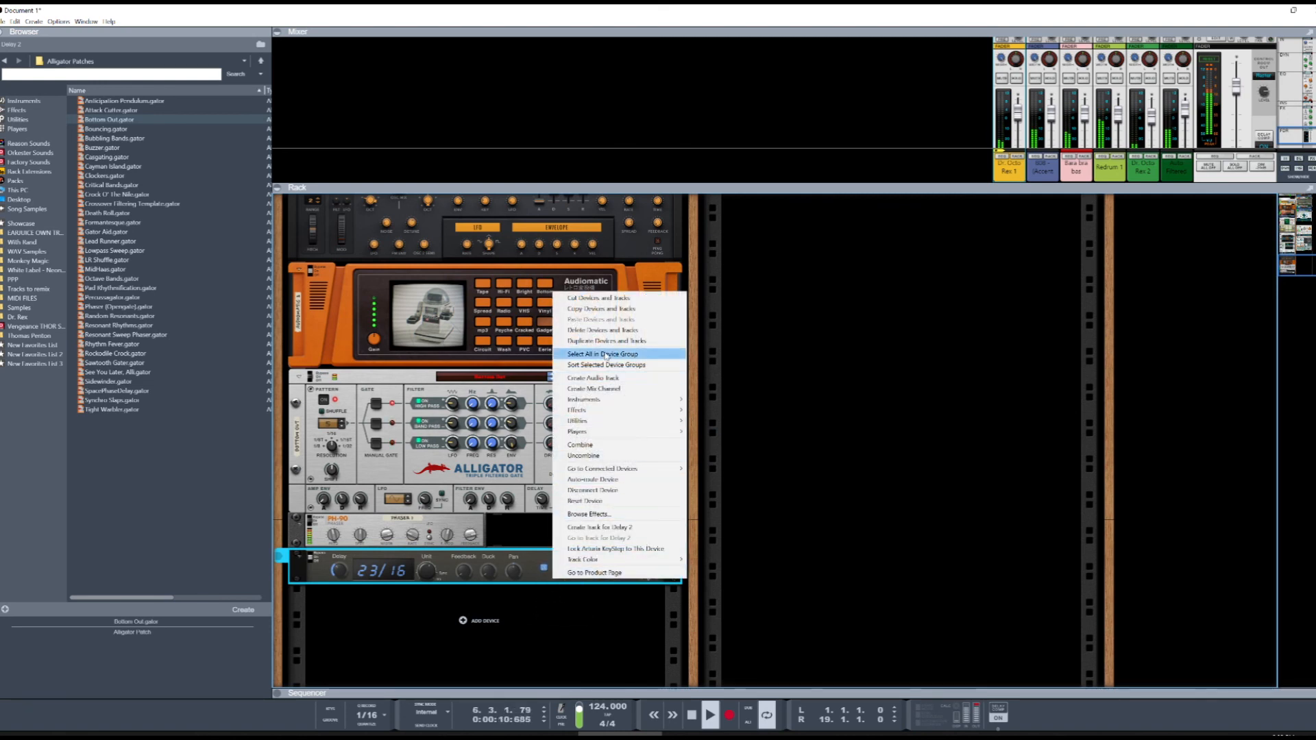
{"action": "mouse_move", "coordinate": [648, 411]}
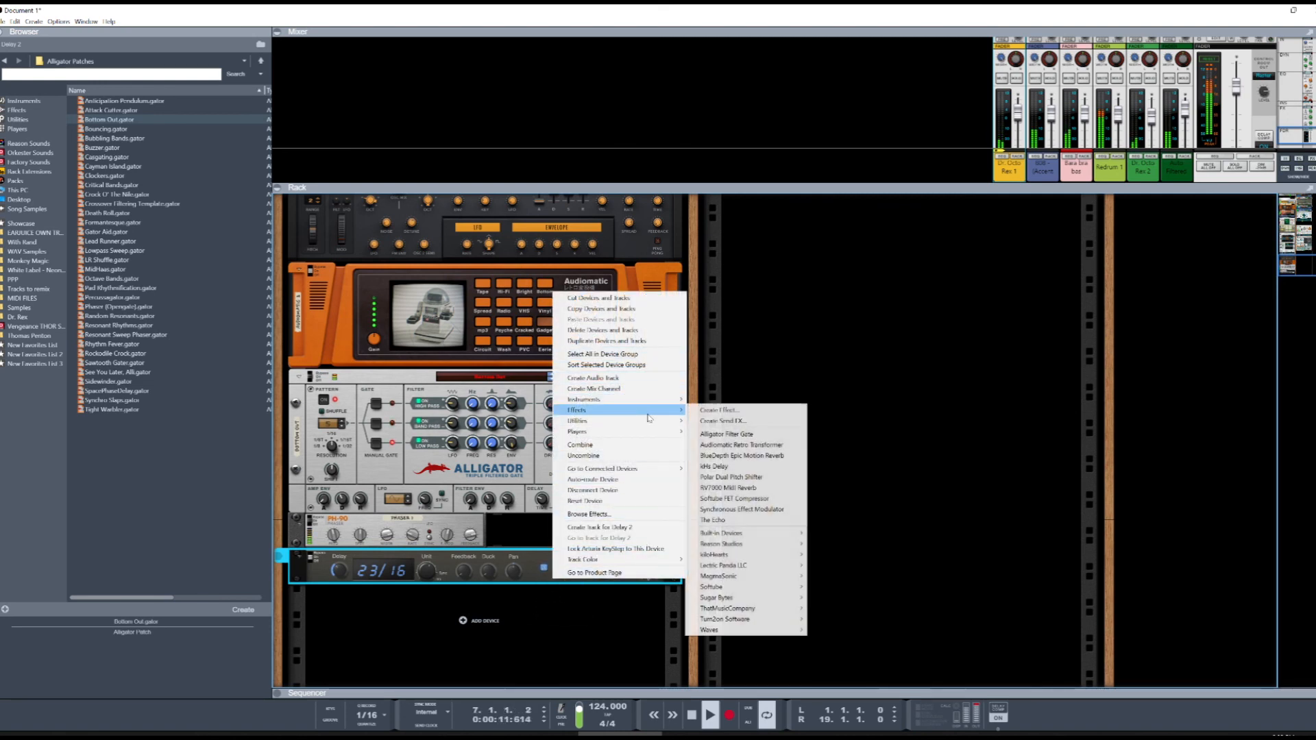
{"action": "left_click", "coordinate": [781, 477]}
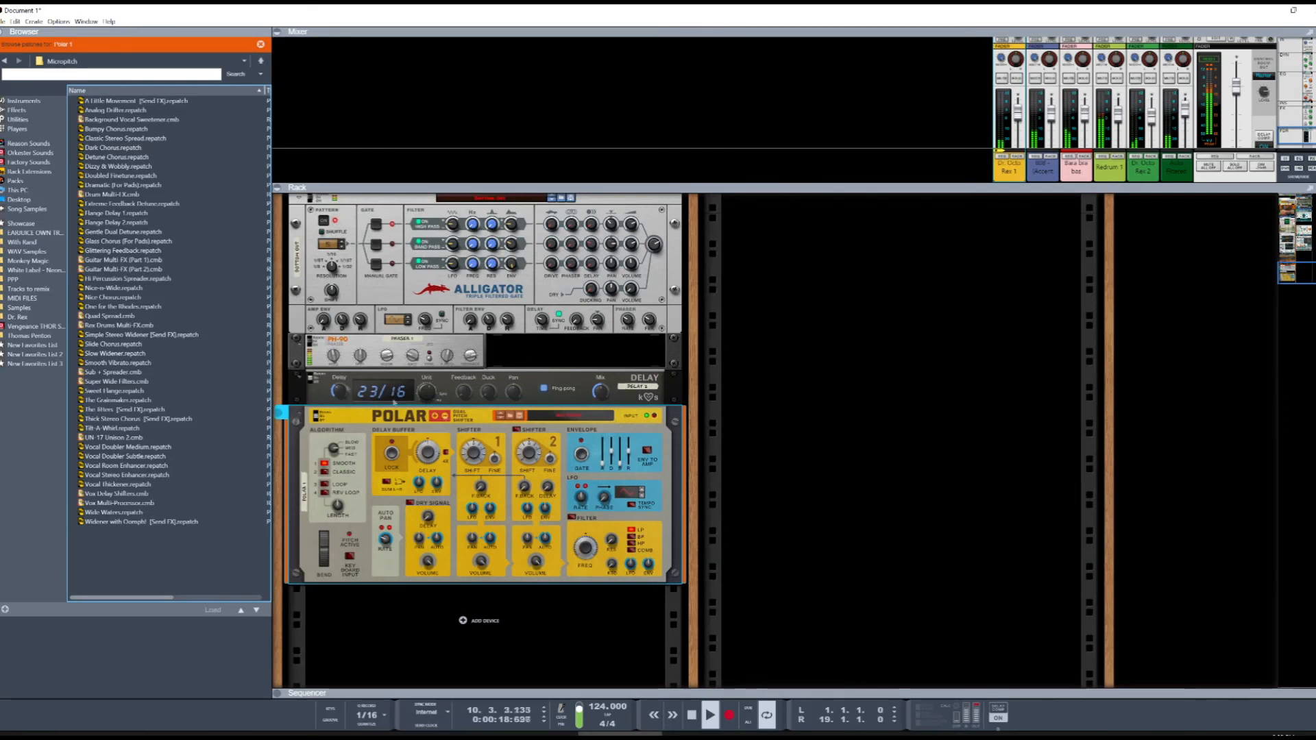
{"action": "left_click", "coordinate": [156, 139]}
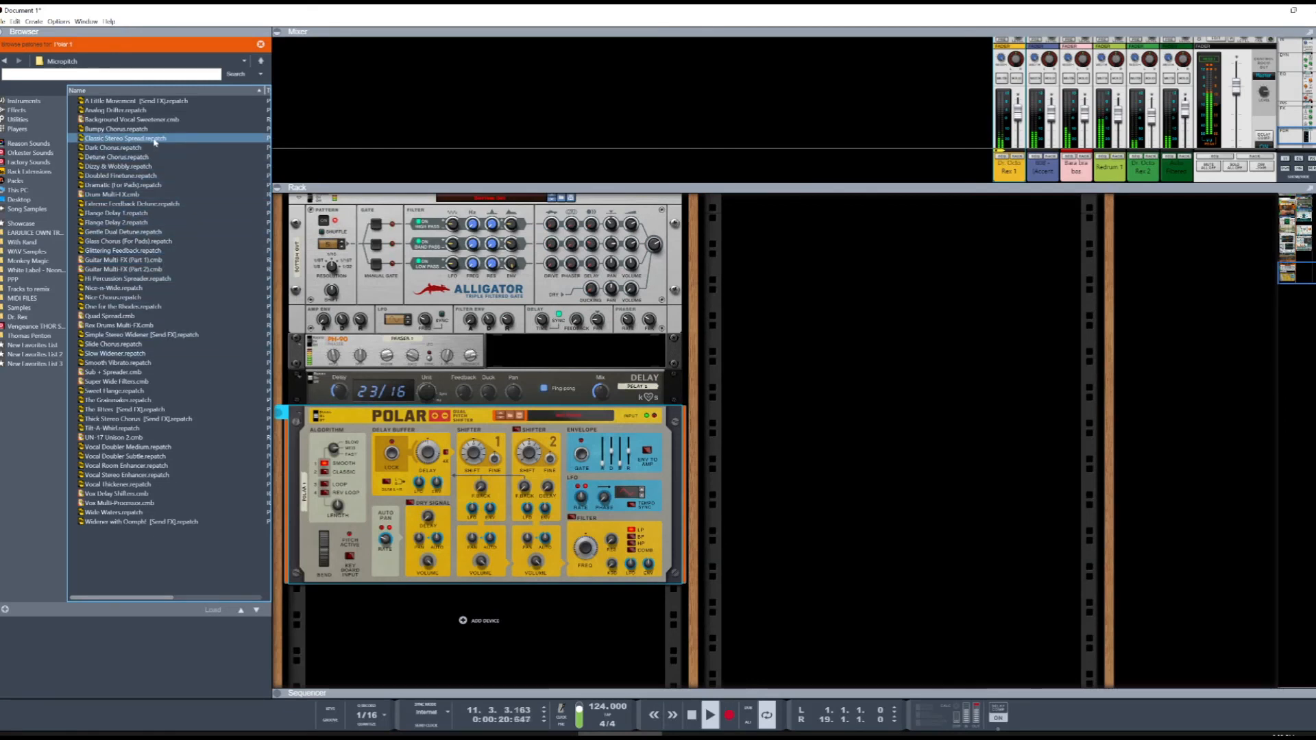
Step: Load the selected Classic Stereo Spread patch into the Polar Dual Pitch Shifter
{"action": "left_click", "coordinate": [212, 609]}
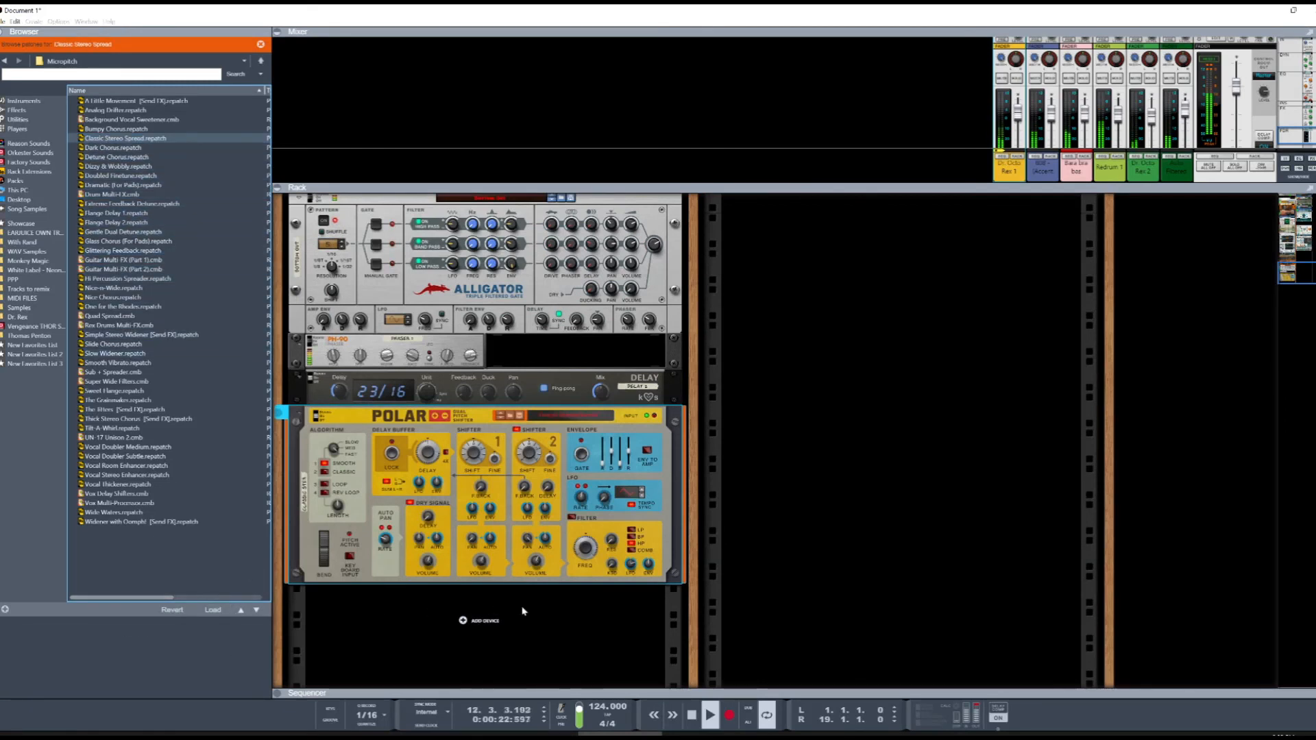
{"action": "left_click", "coordinate": [482, 562]}
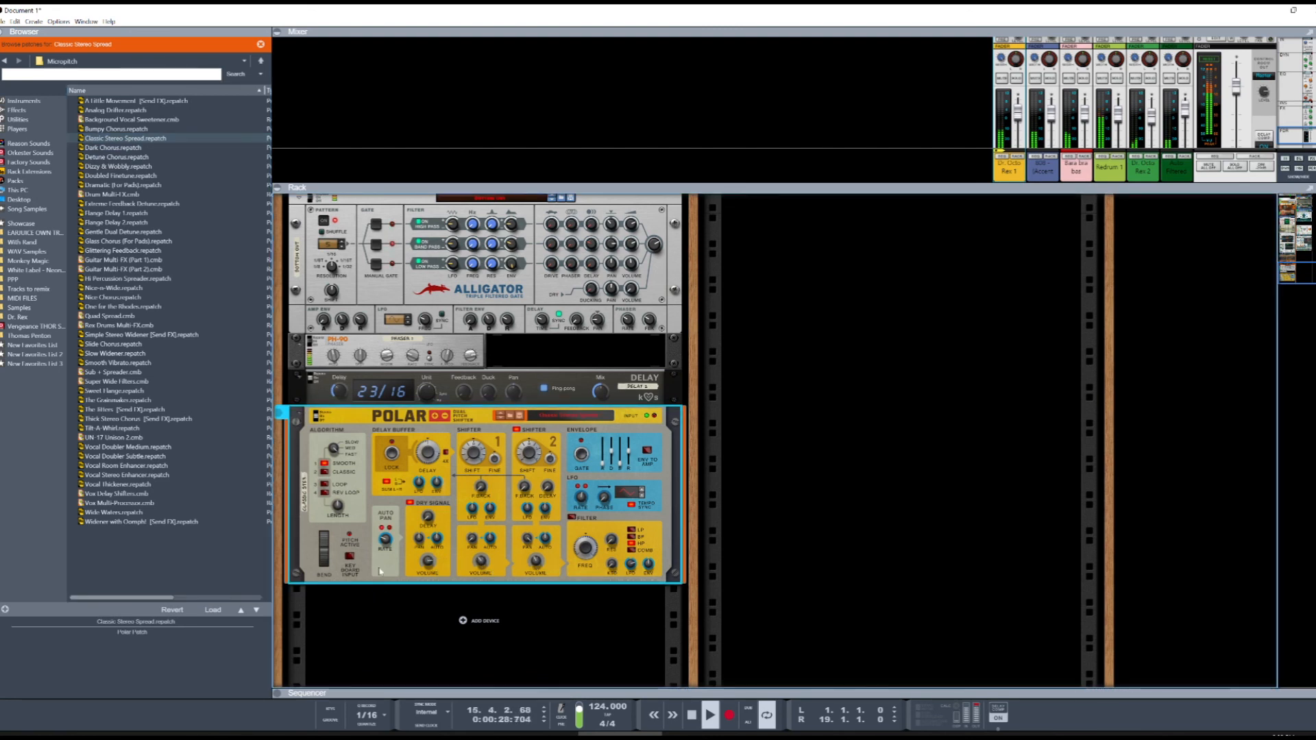
Step: Add an RV7000 MkII Reverb after the Polar and load the ALL FilmScore patch into it
{"action": "right_click", "coordinate": [482, 562]}
{"action": "mouse_move", "coordinate": [464, 375]}
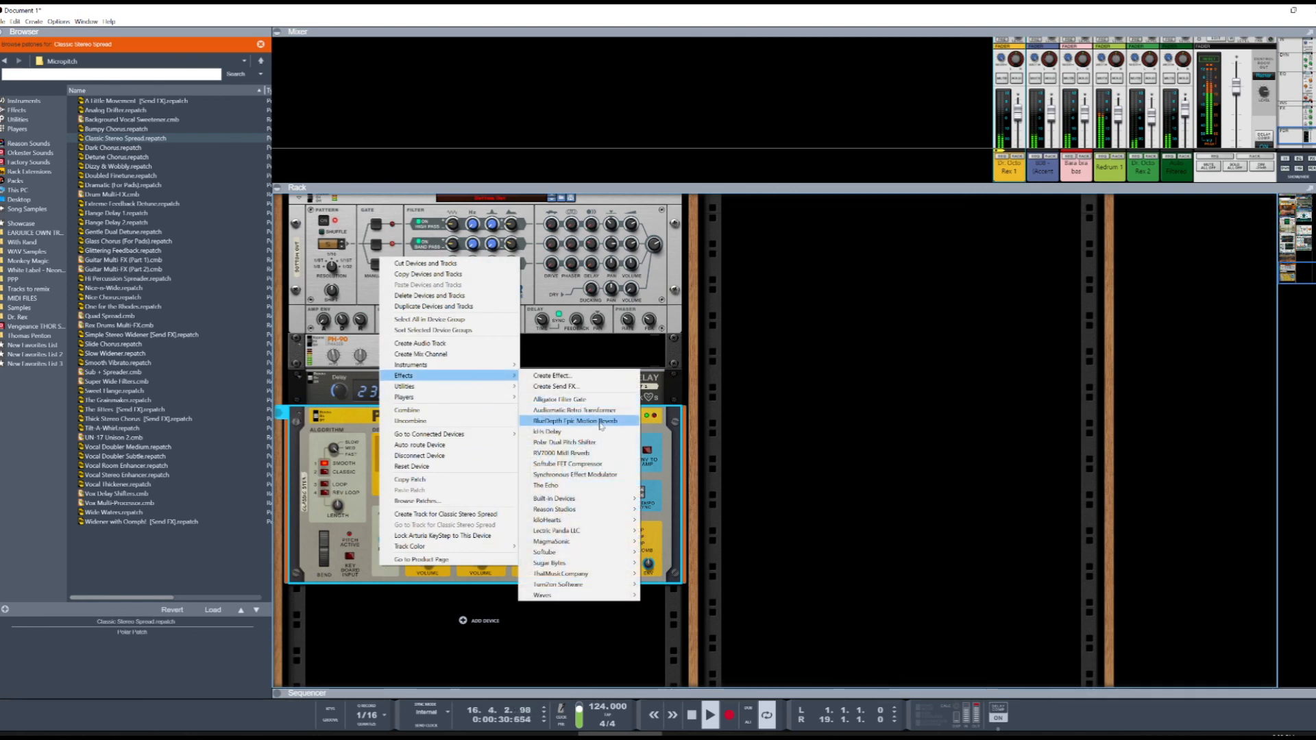
{"action": "left_click", "coordinate": [562, 451]}
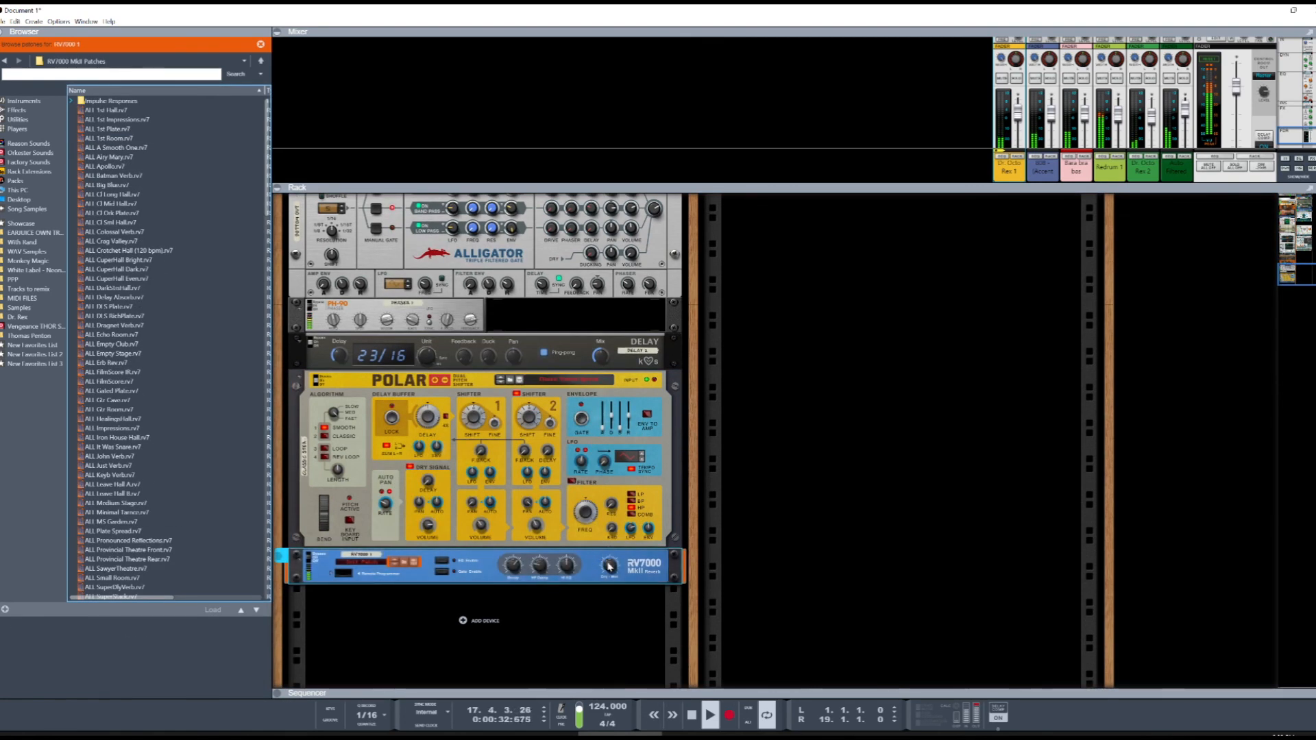
{"action": "left_click", "coordinate": [113, 381]}
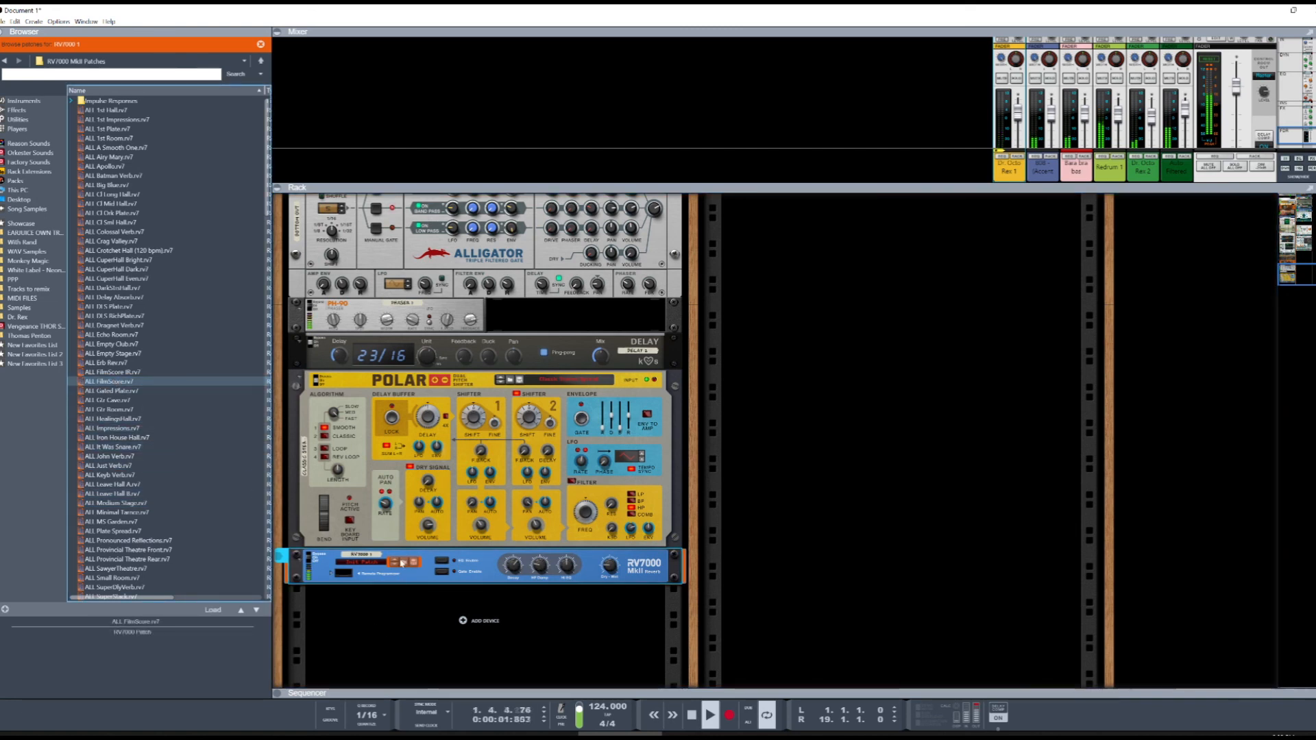
{"action": "left_click", "coordinate": [212, 609]}
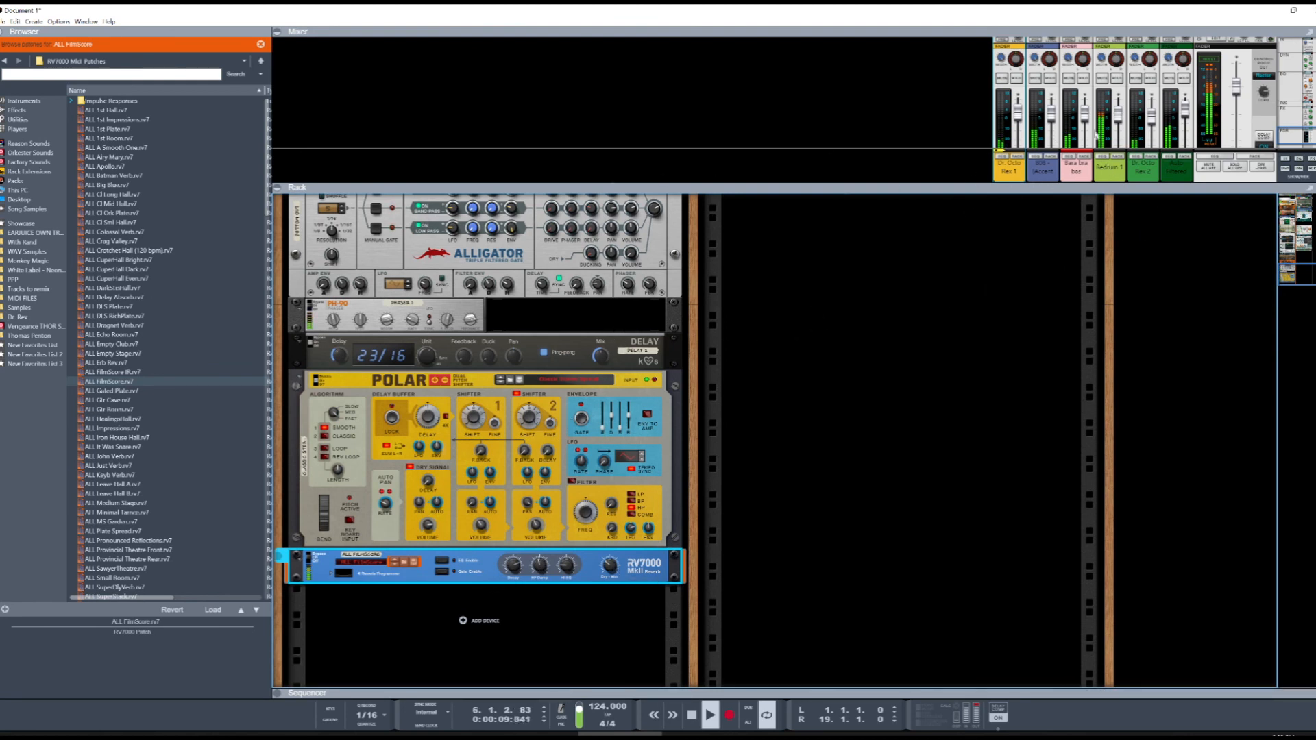
Step: Mute every instrument channel in the mixer except the pink bass channel so that only the bass plays
{"action": "left_click", "coordinate": [1002, 78]}
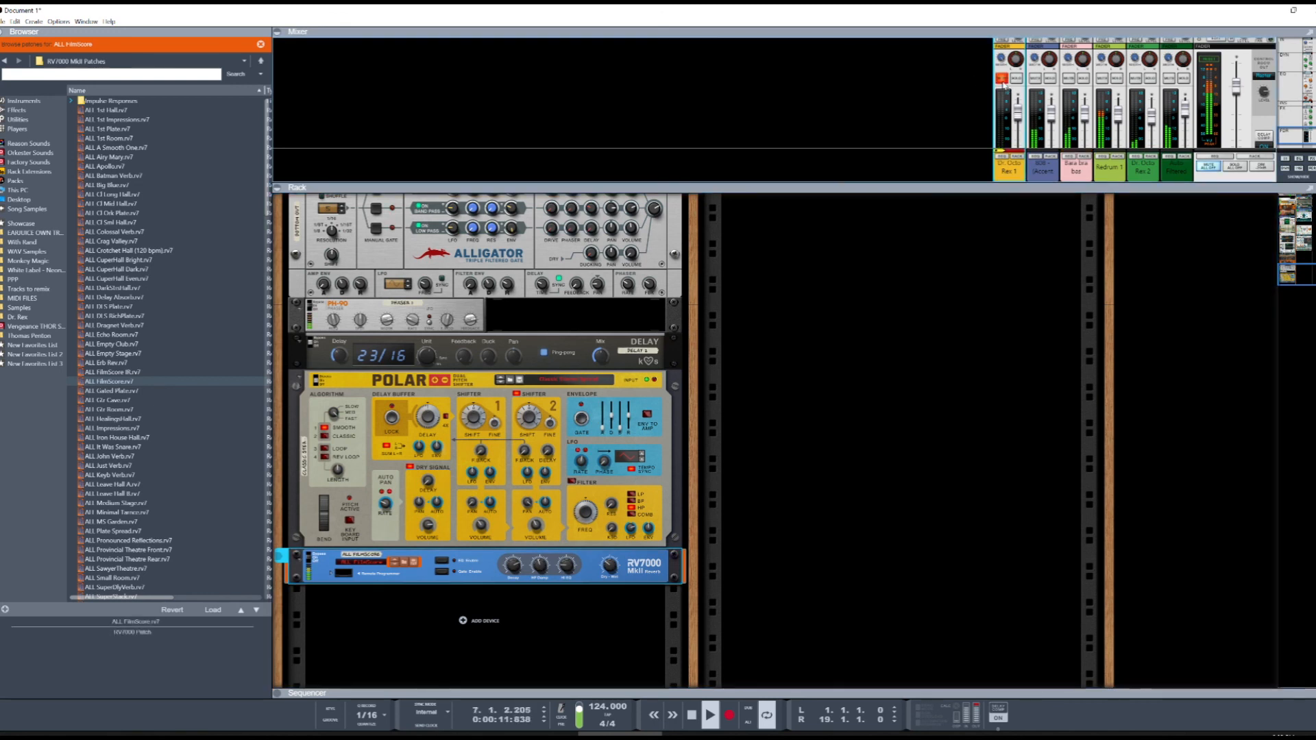
{"action": "left_click", "coordinate": [1034, 79]}
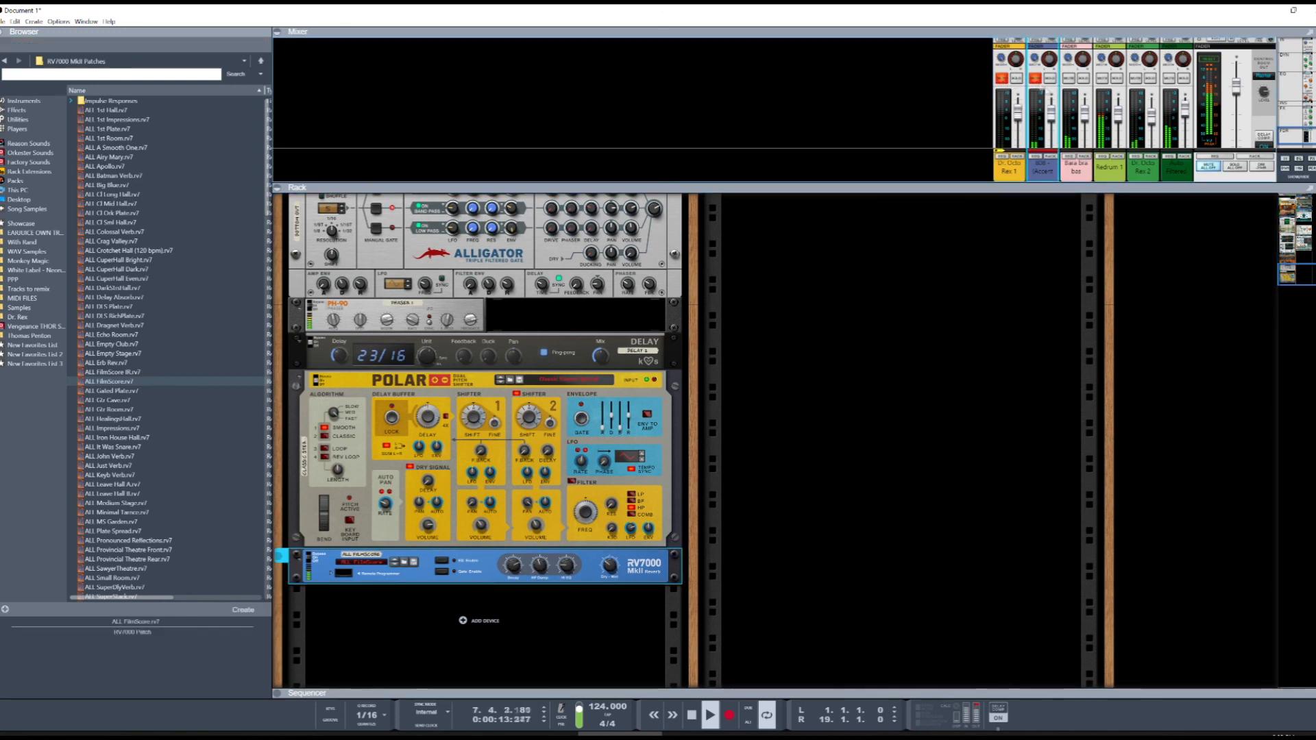
{"action": "left_click", "coordinate": [1070, 79]}
{"action": "left_click", "coordinate": [1135, 79]}
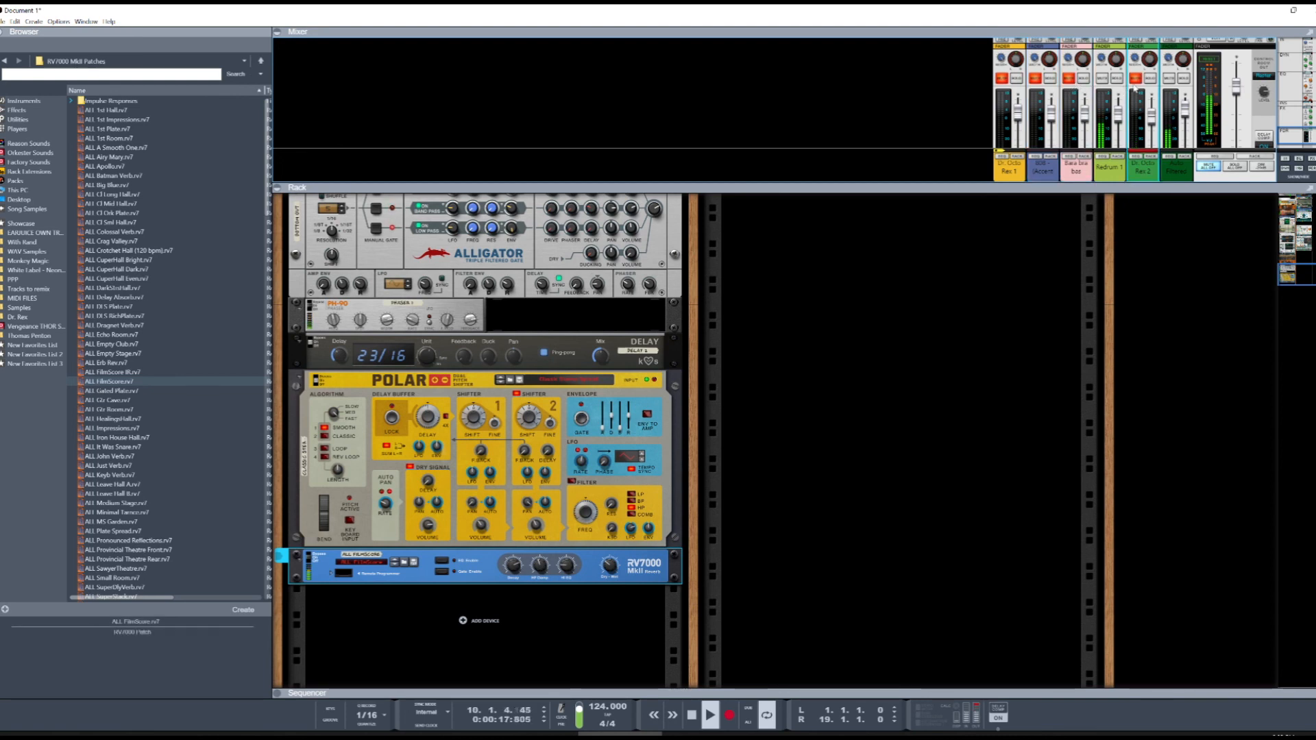
{"action": "left_click", "coordinate": [1104, 80]}
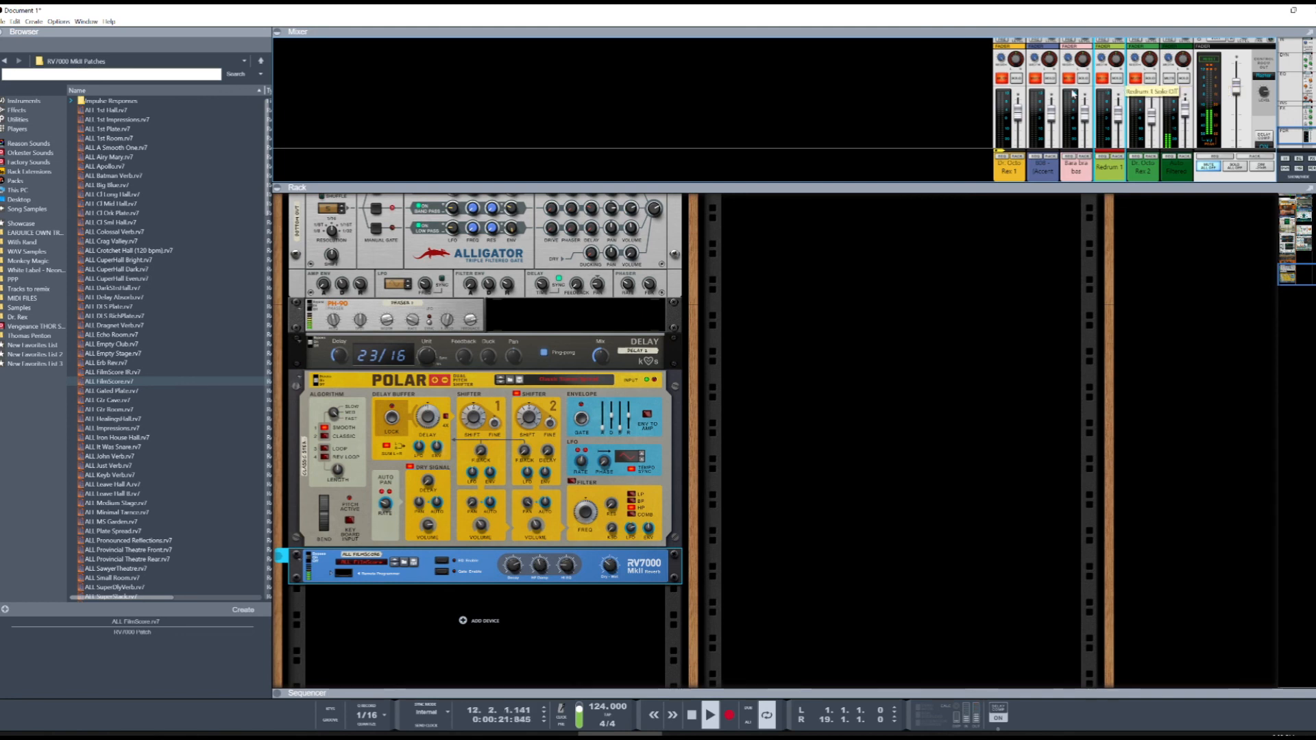
{"action": "left_click", "coordinate": [1068, 80]}
{"action": "left_click", "coordinate": [1169, 80]}
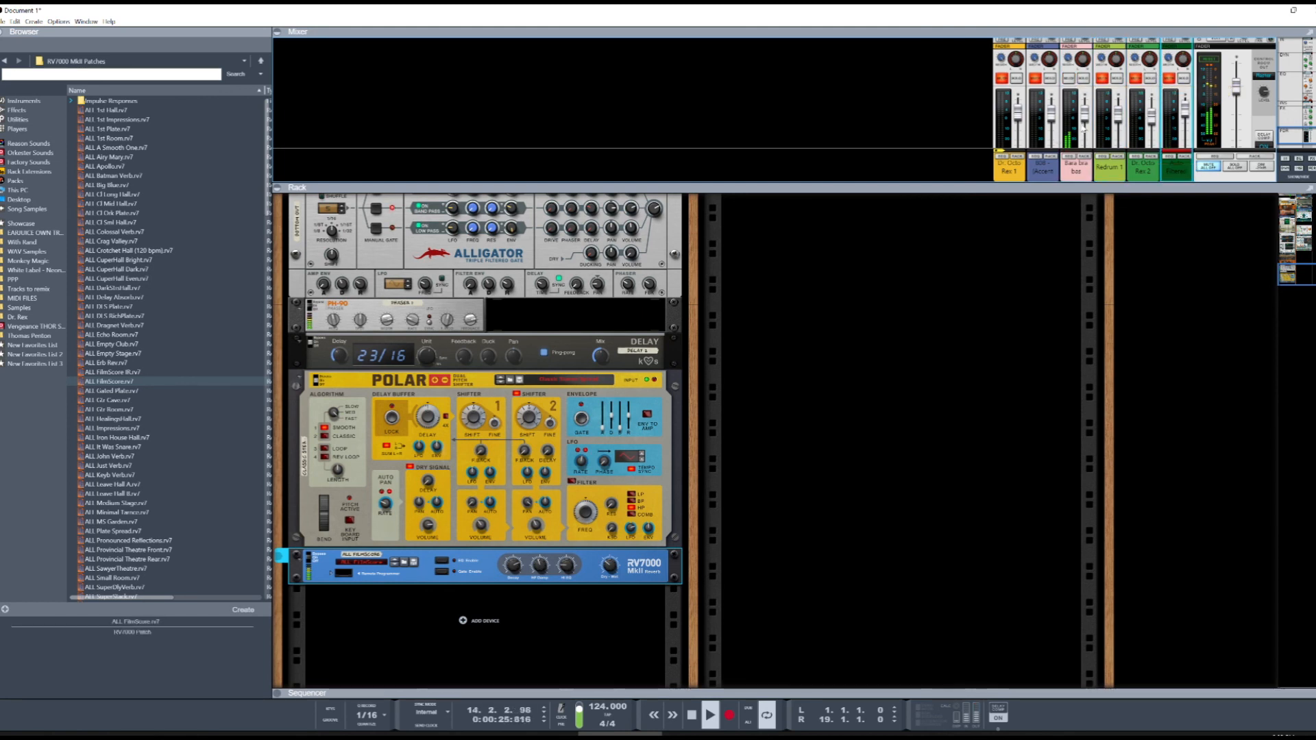
Step: Check the send effects on the pink bass channel in the mixer and stop playback
{"action": "scroll", "coordinate": [1083, 126], "scroll_direction": "up", "scroll_amount": 5}
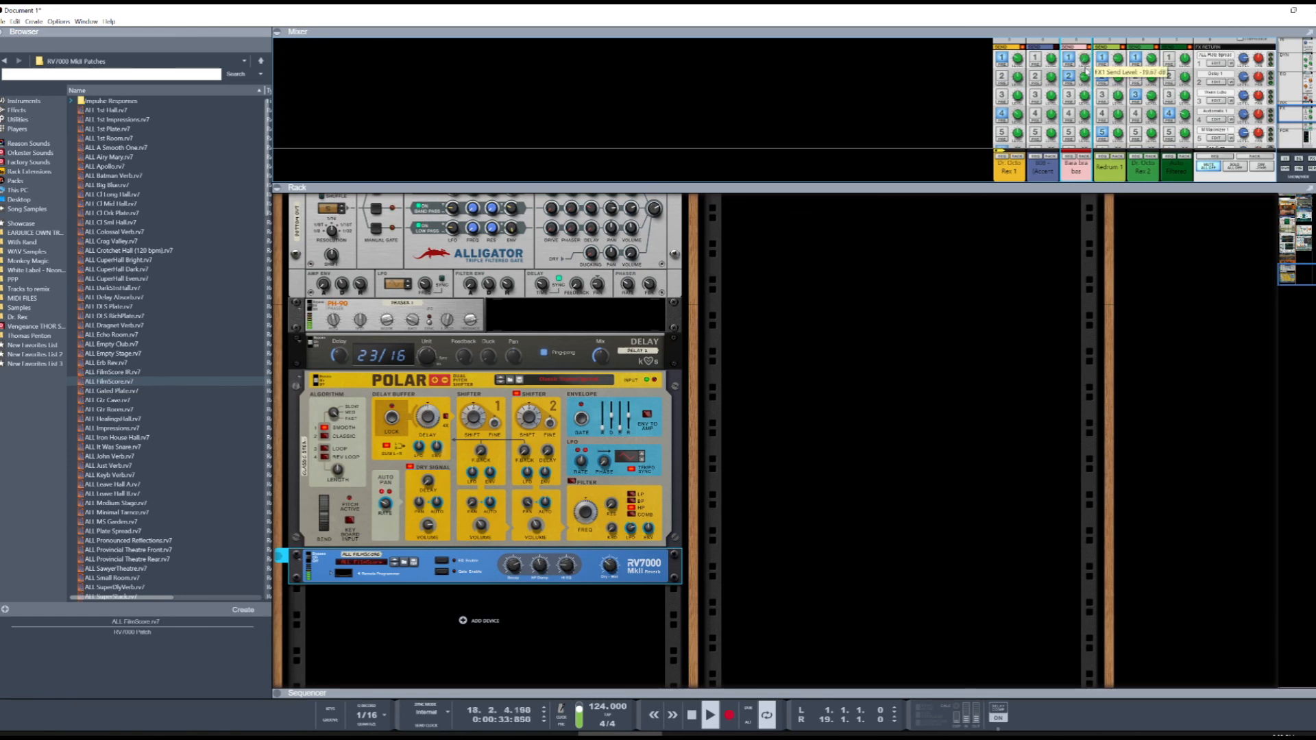
{"action": "scroll", "coordinate": [1088, 120], "scroll_direction": "down", "scroll_amount": 3}
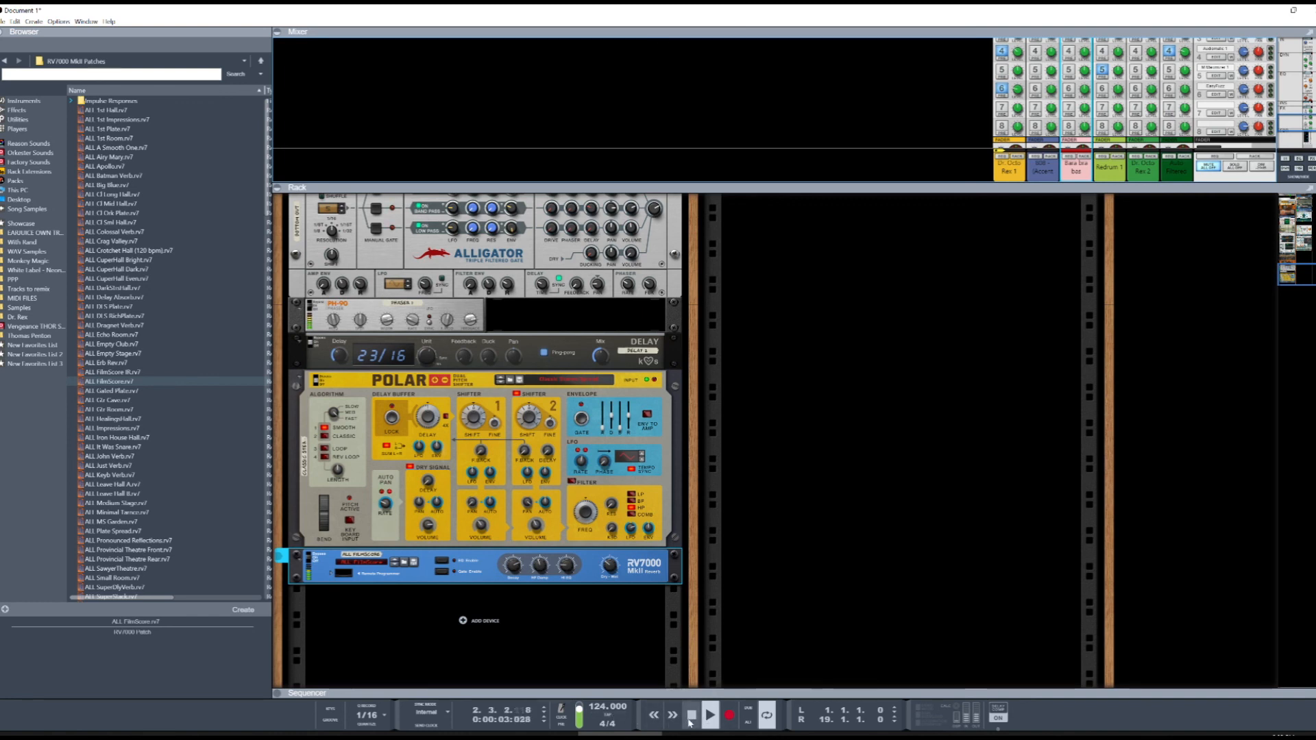
{"action": "left_click", "coordinate": [693, 713]}
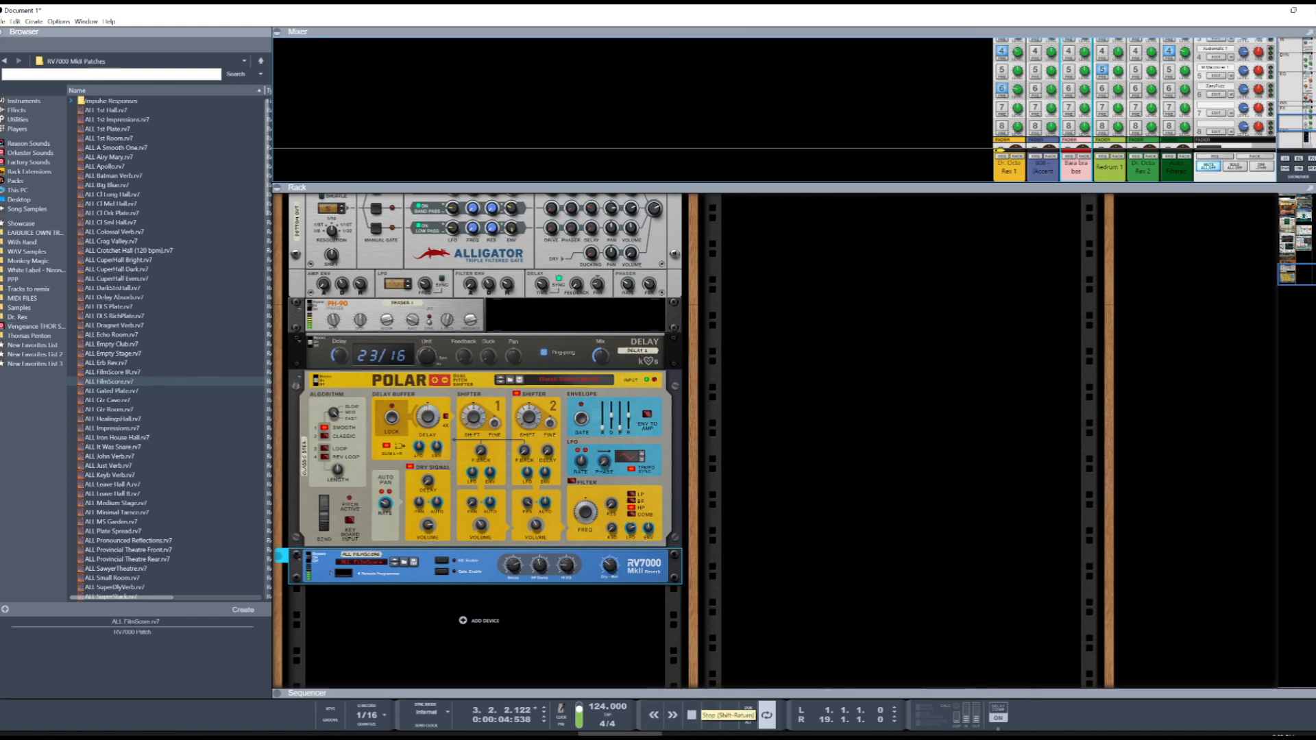